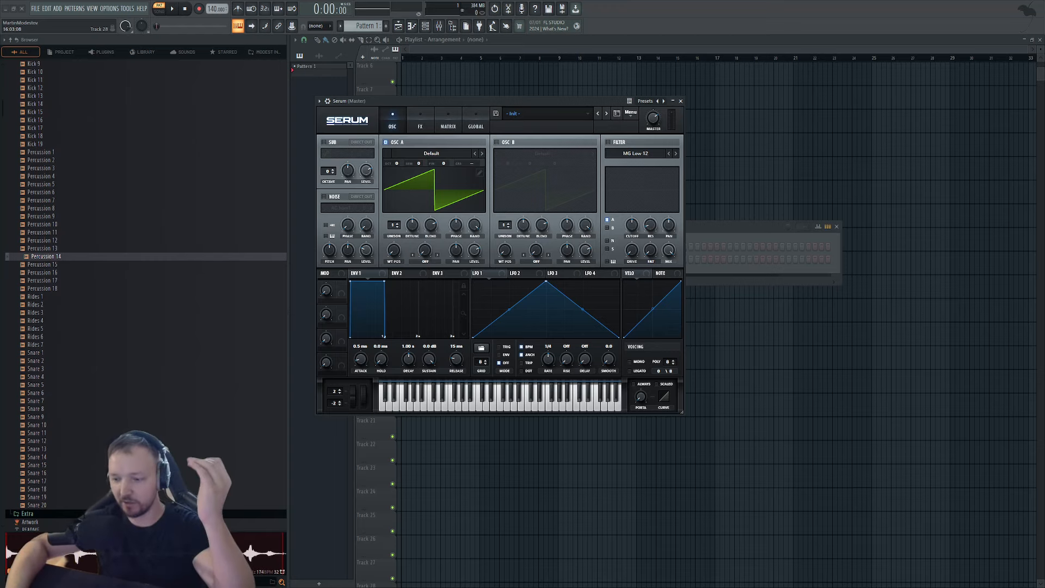
Move the Serum window aside, show the Channel rack with Sampler and Serum, then switch to Streamlabs Desktop.
drag(419, 102, 500, 117)
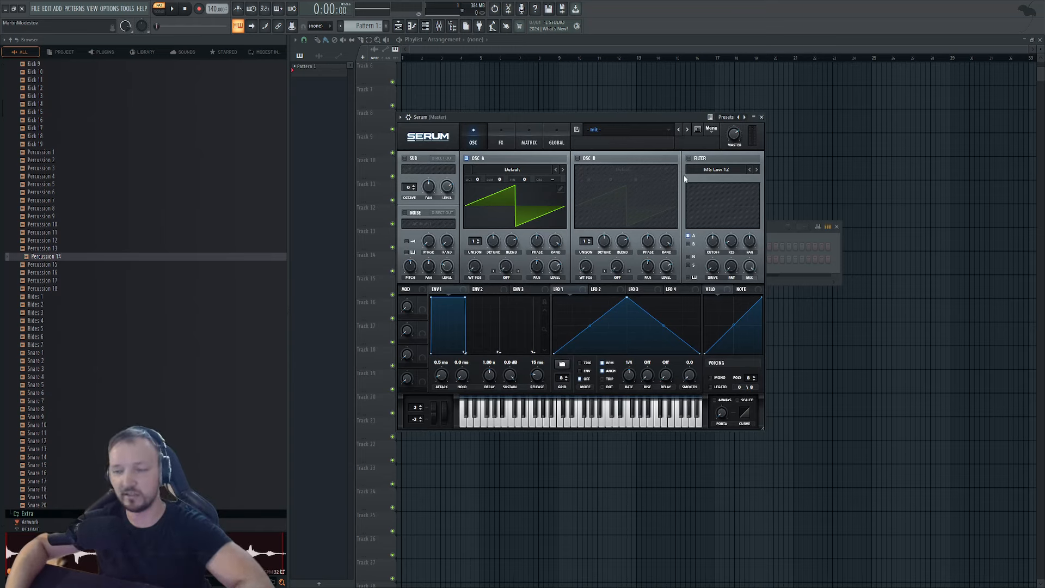
key(F6)
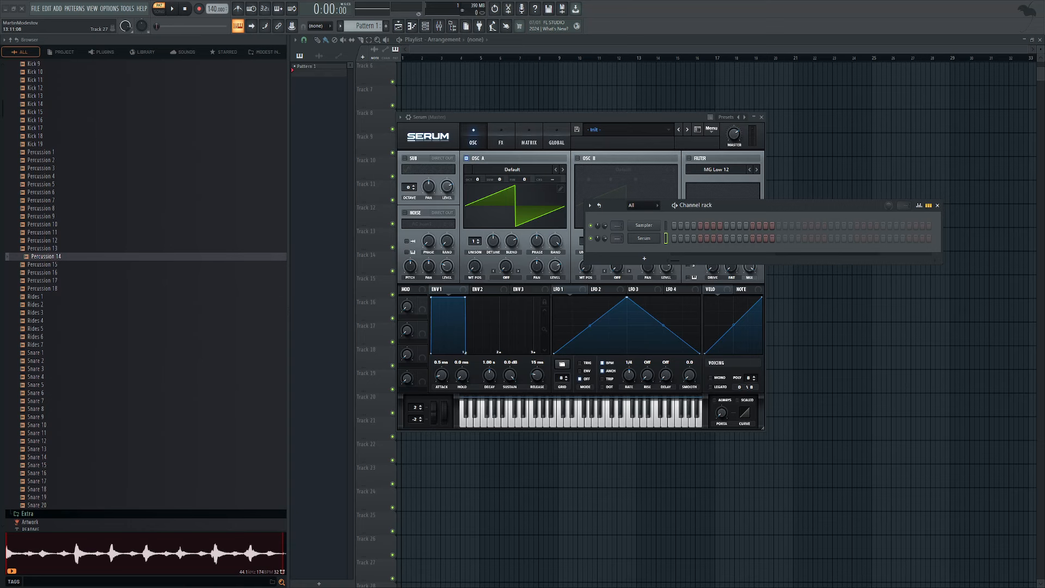
click(478, 585)
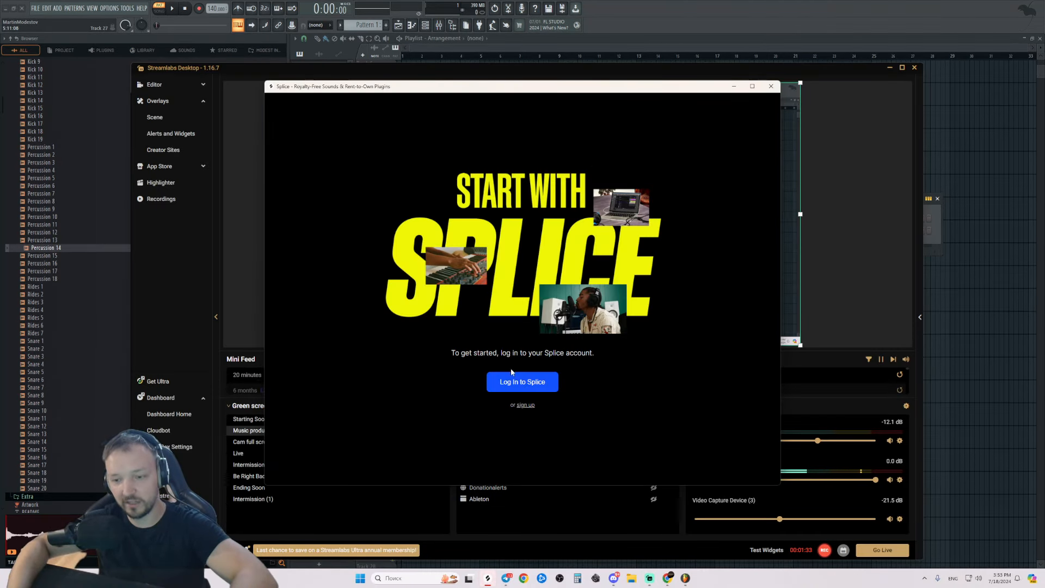
Enter the Splice account e-mail and password and submit the login.
click(531, 380)
click(507, 299)
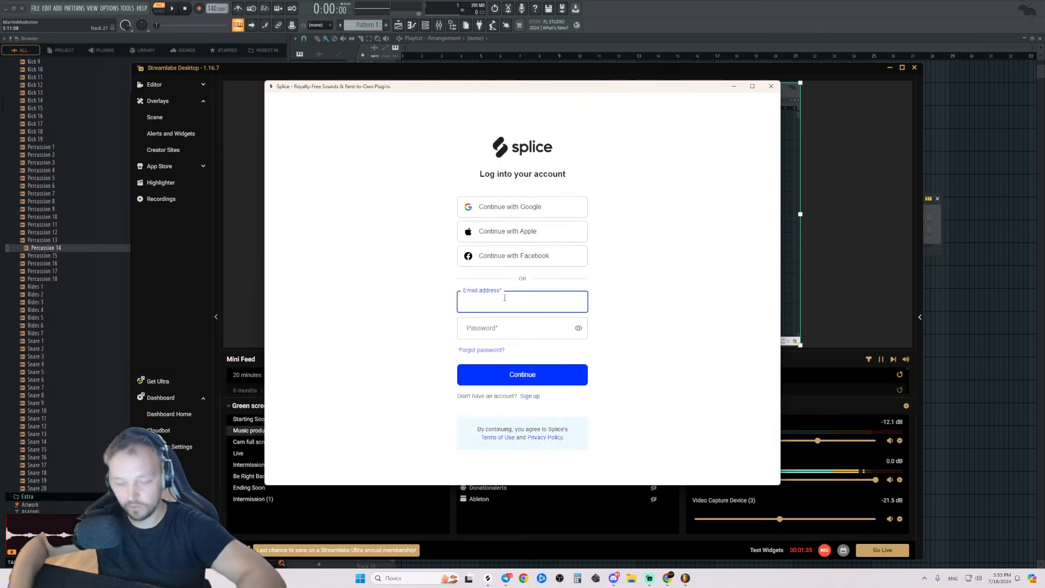
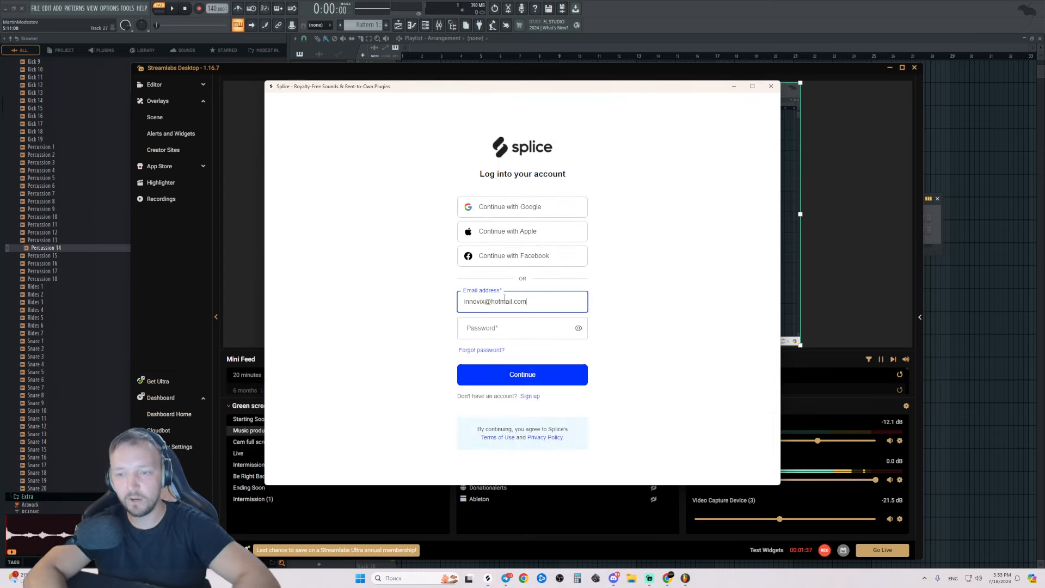
key(Tab)
text(••••••••)
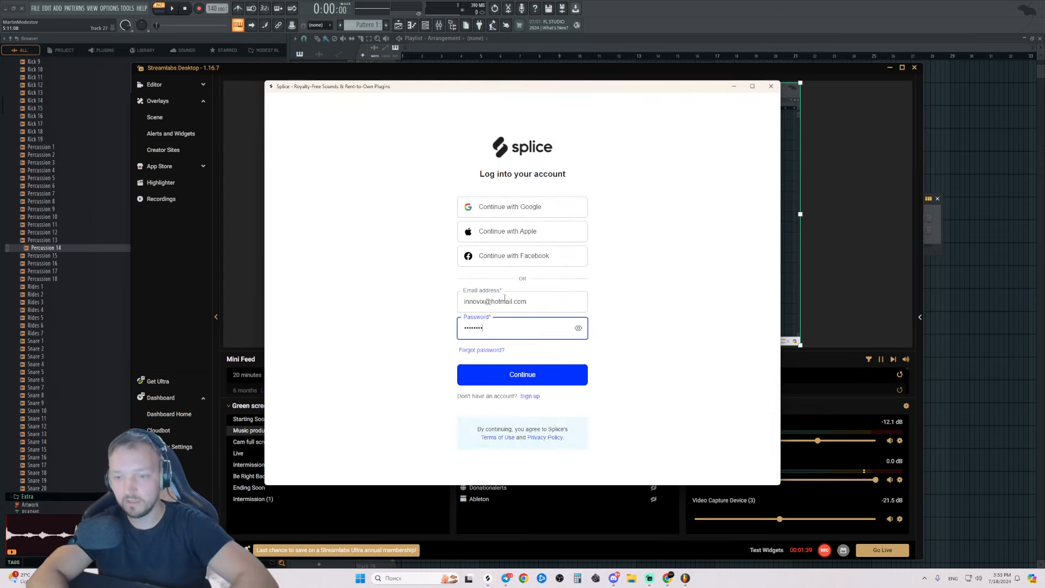
key(Return)
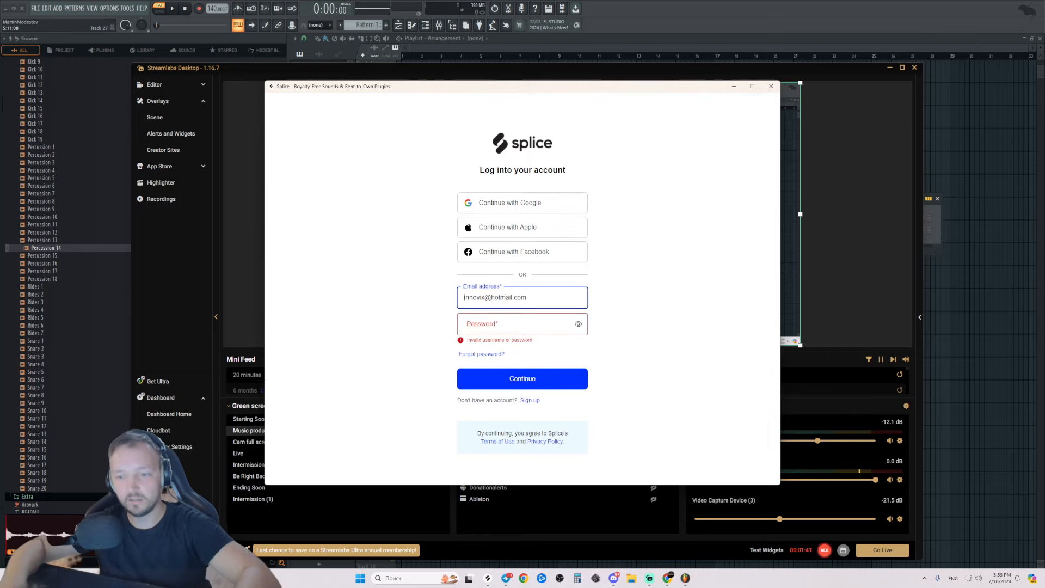
After the invalid-login error, re-enter the account password and submit again.
key(Tab)
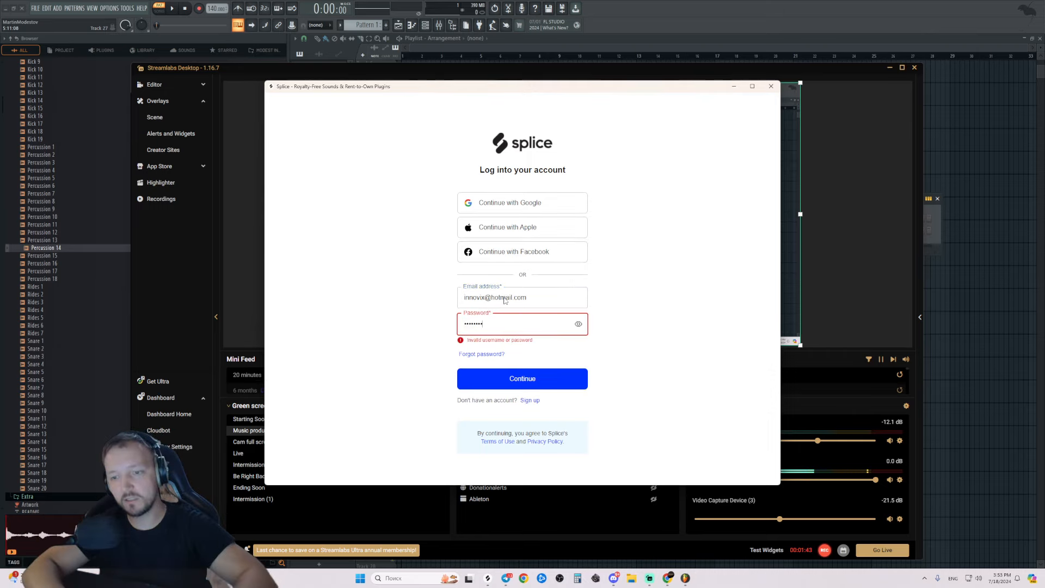
key(Return)
key(Tab)
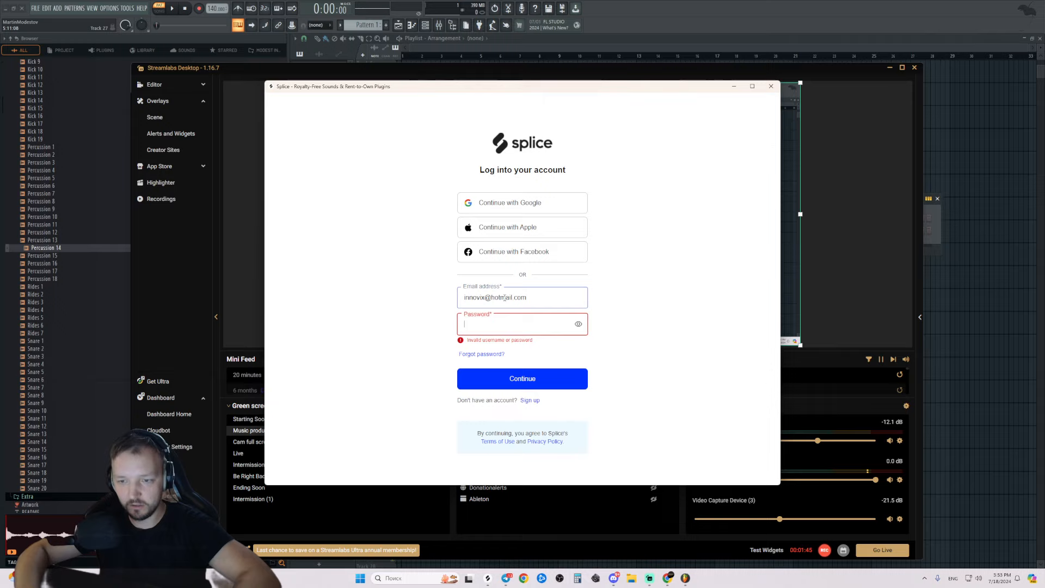
text(••••••)
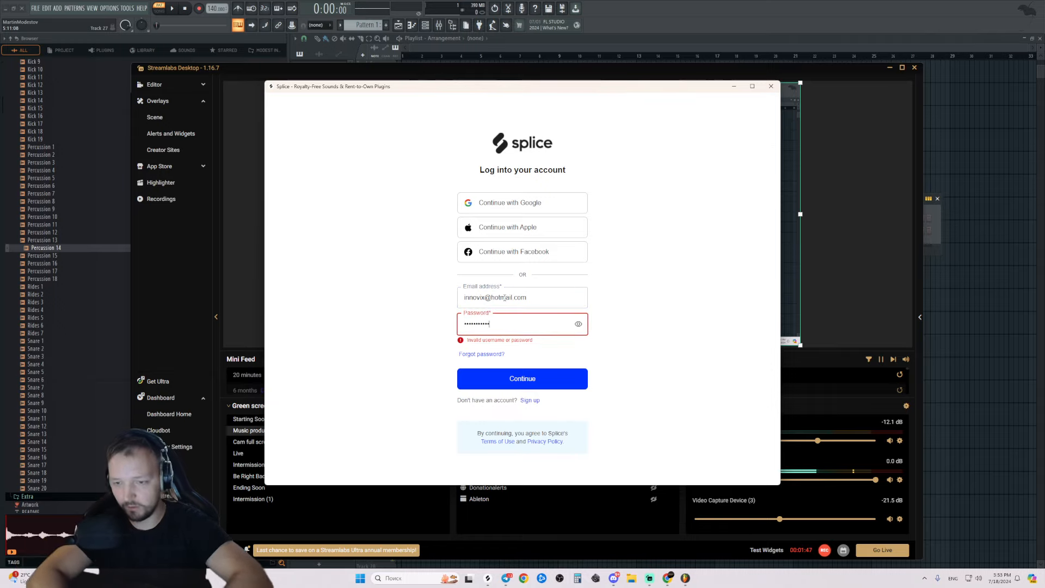
key(Return)
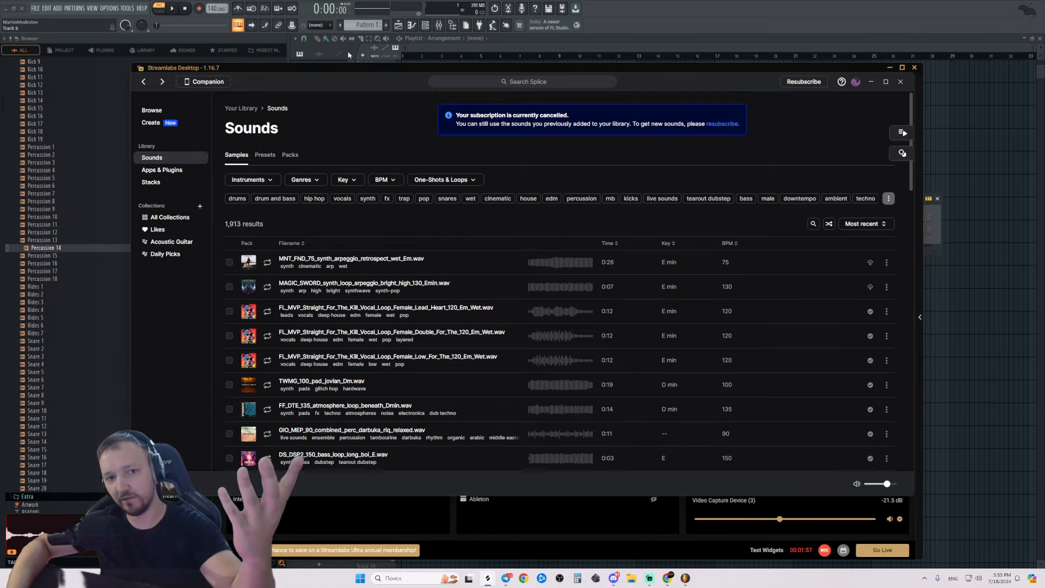
Reposition the Splice window, expand all tags, and filter Sounds to the guitar tag (62 samples).
drag(267, 81, 306, 95)
scroll(639, 282, down, 8)
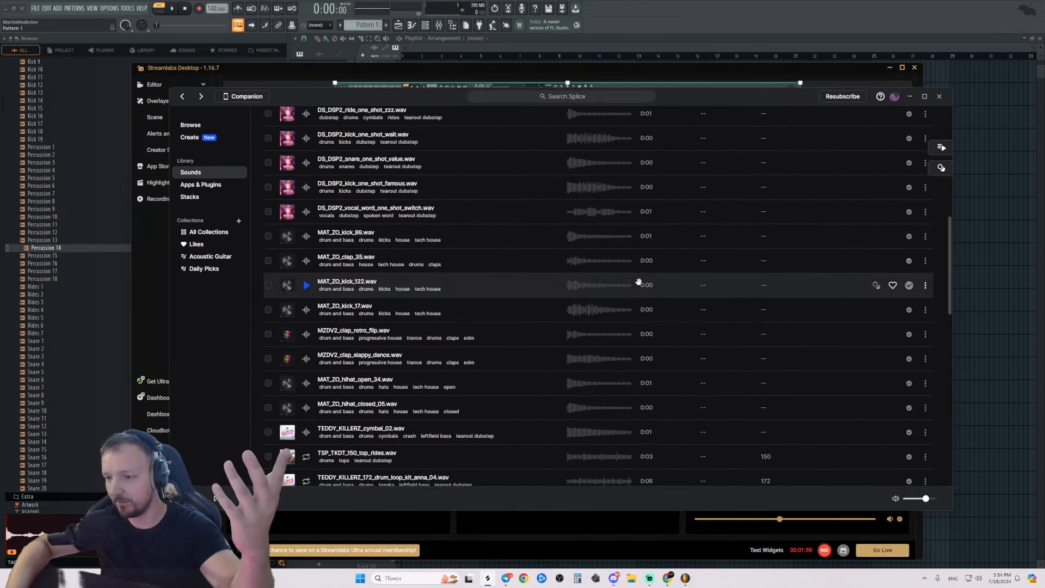
scroll(462, 230, up, 8)
click(895, 97)
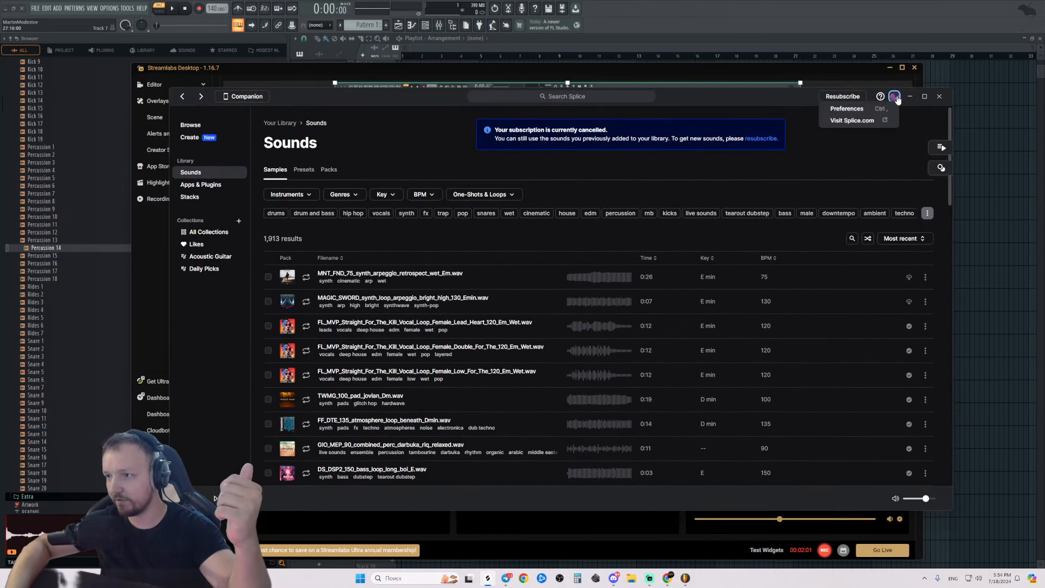
click(845, 153)
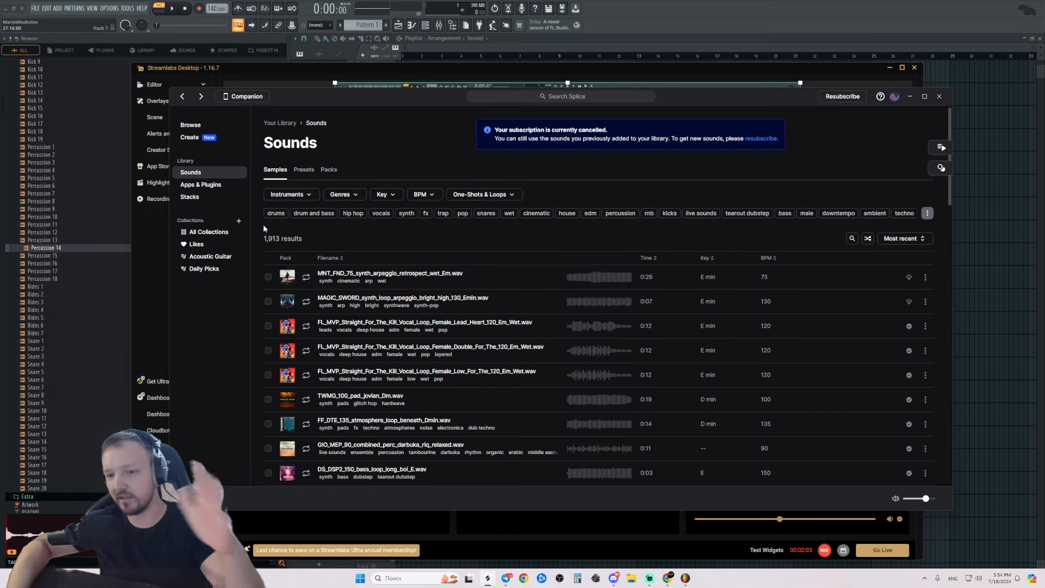
click(927, 213)
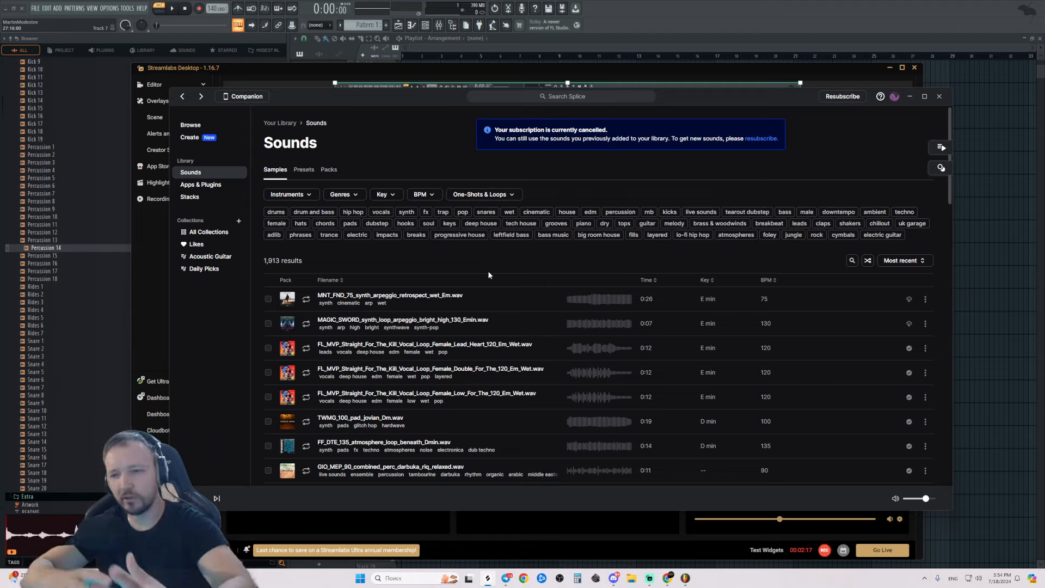
click(647, 223)
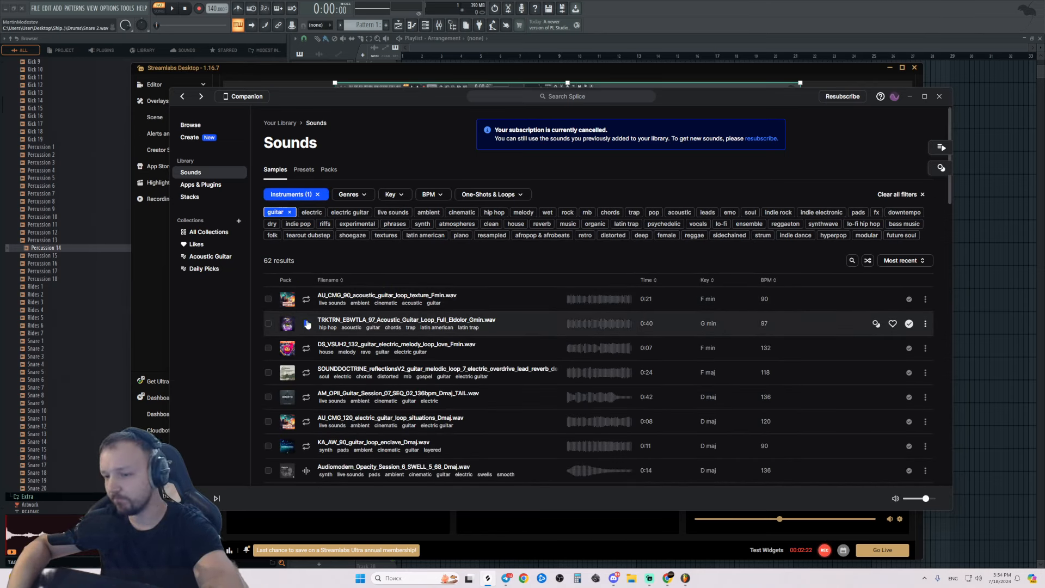
Preview the first guitar loop and shift the Splice window left and slightly narrower.
scroll(395, 228, down, 10)
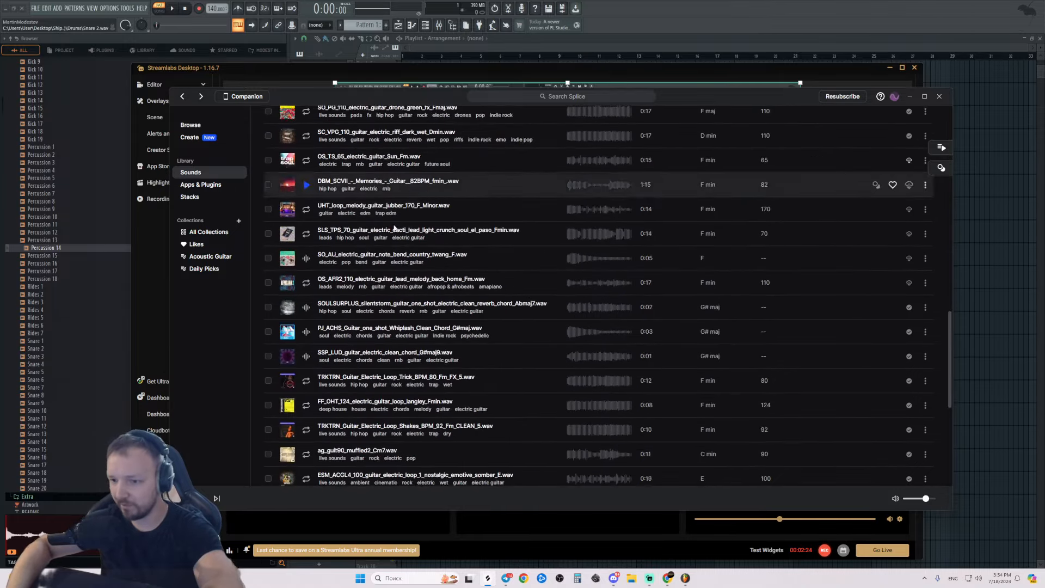
scroll(395, 229, down, 3)
scroll(407, 225, up, 15)
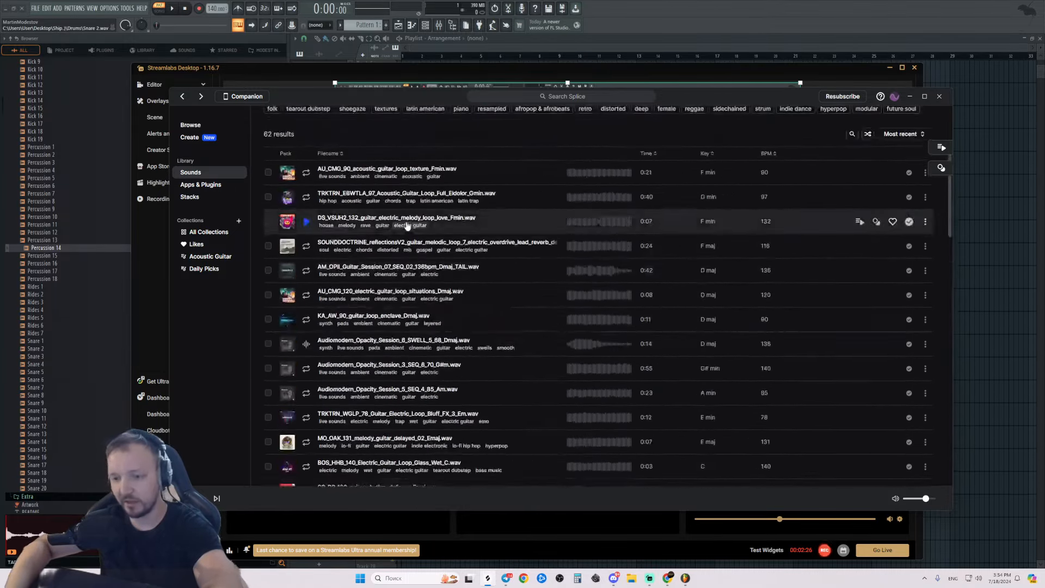
scroll(407, 225, up, 3)
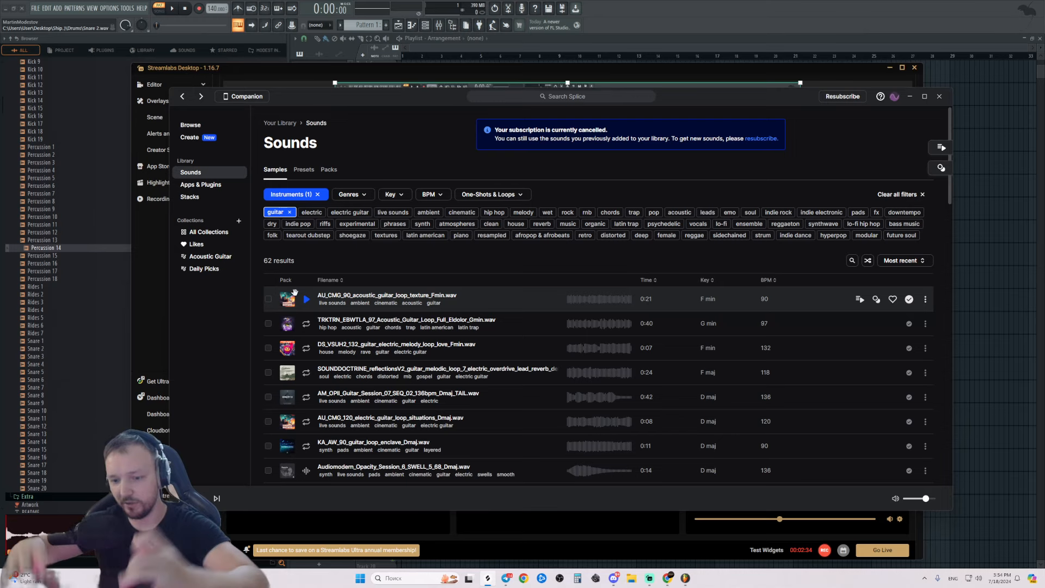
click(307, 300)
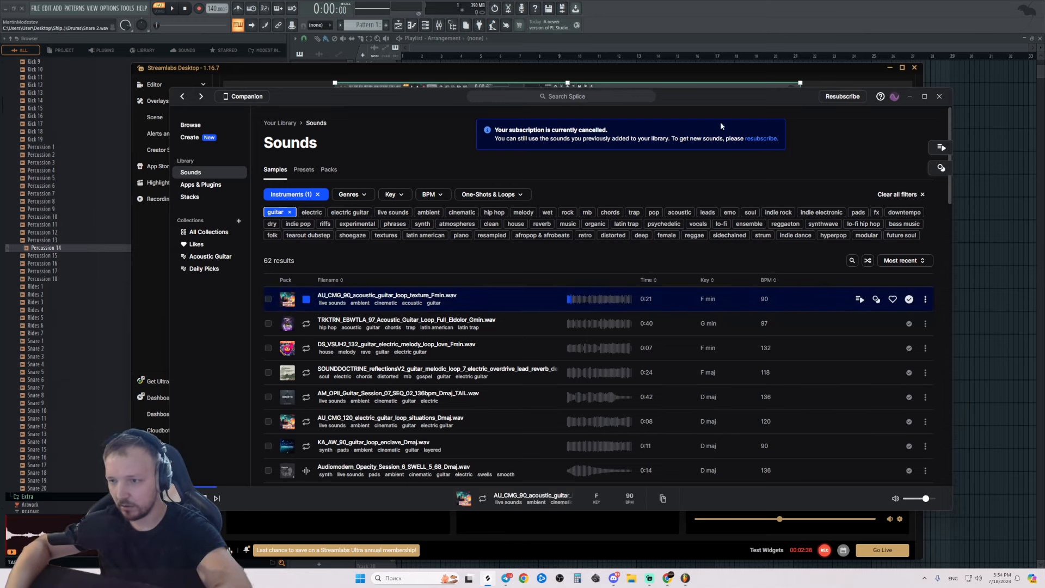
drag(793, 98, 688, 100)
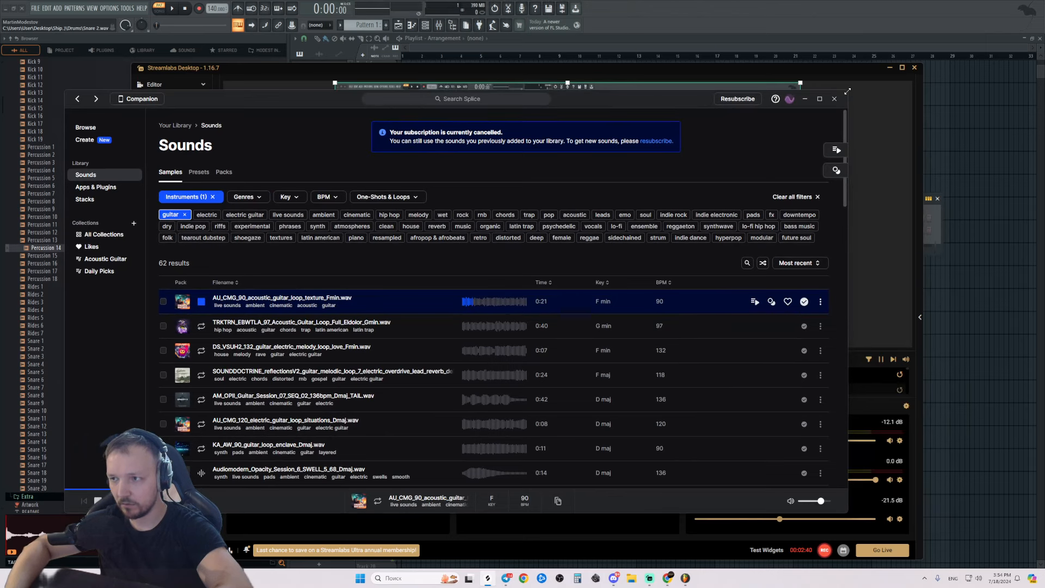
drag(847, 91, 824, 89)
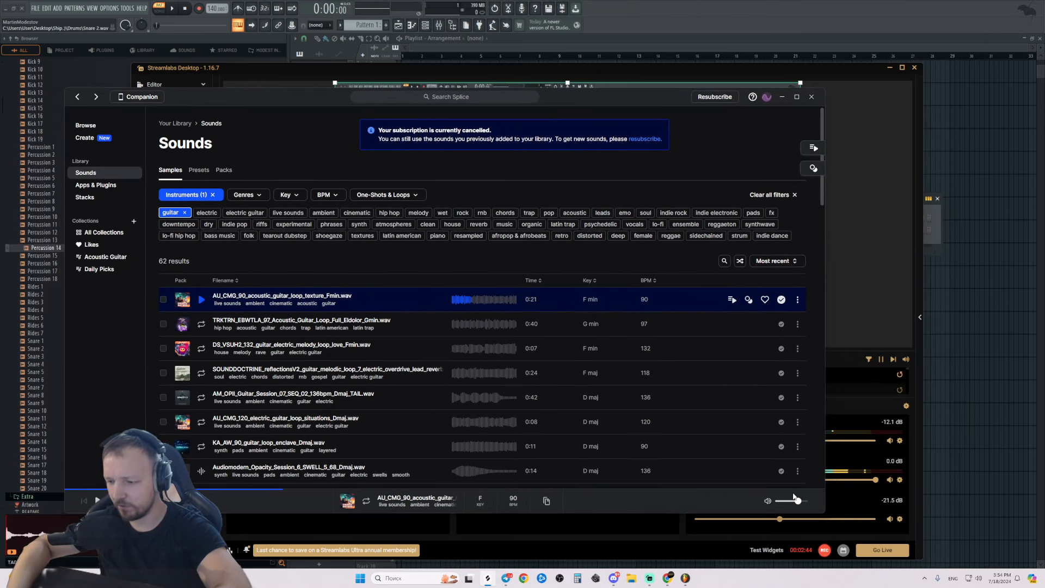
click(462, 303)
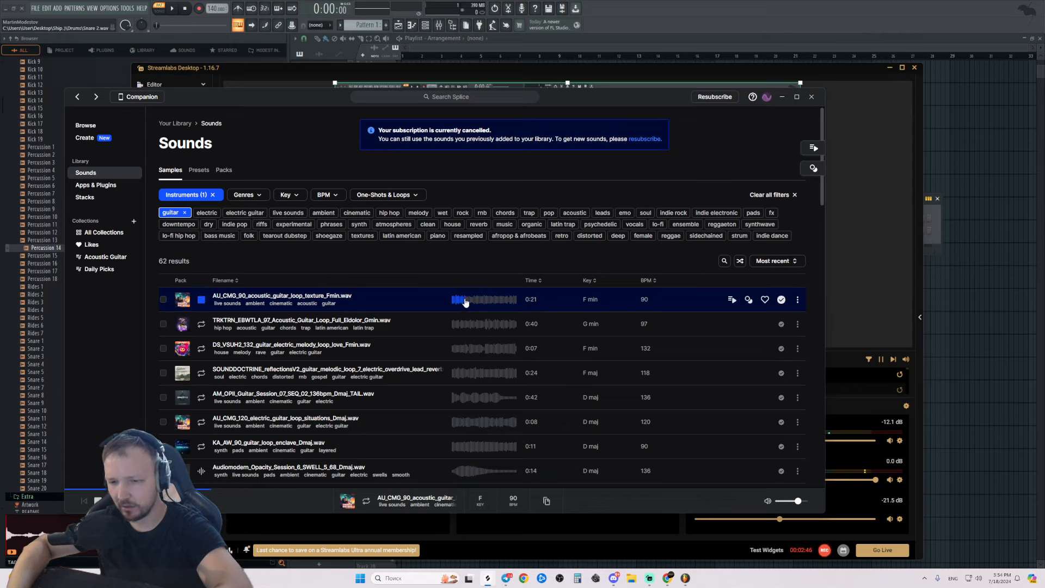
Compare the acoustic guitar loop, the first loop, the electric melody loop and the SOUNDDOCTRINE guitar loop.
click(202, 325)
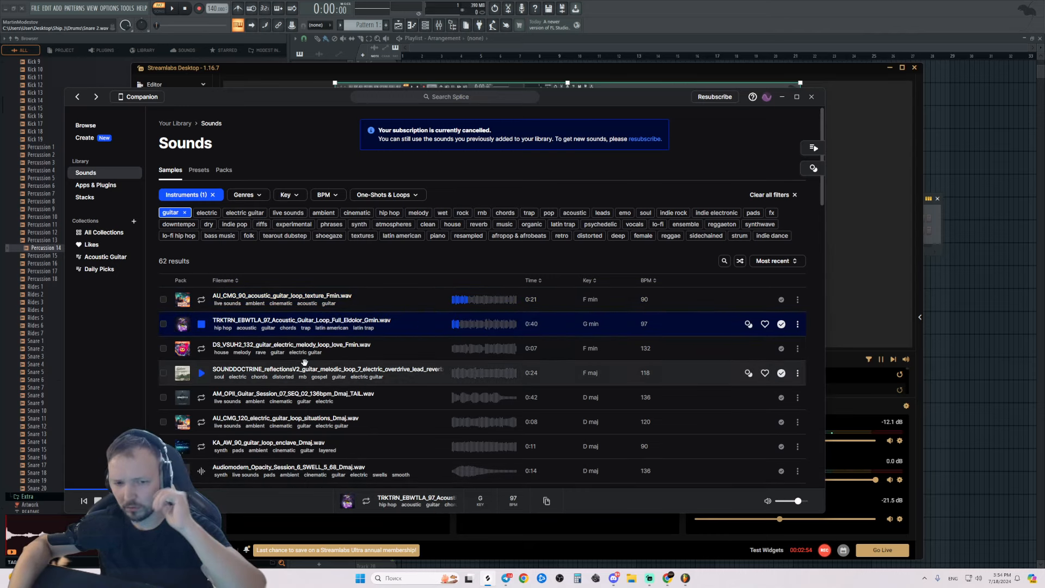
click(201, 324)
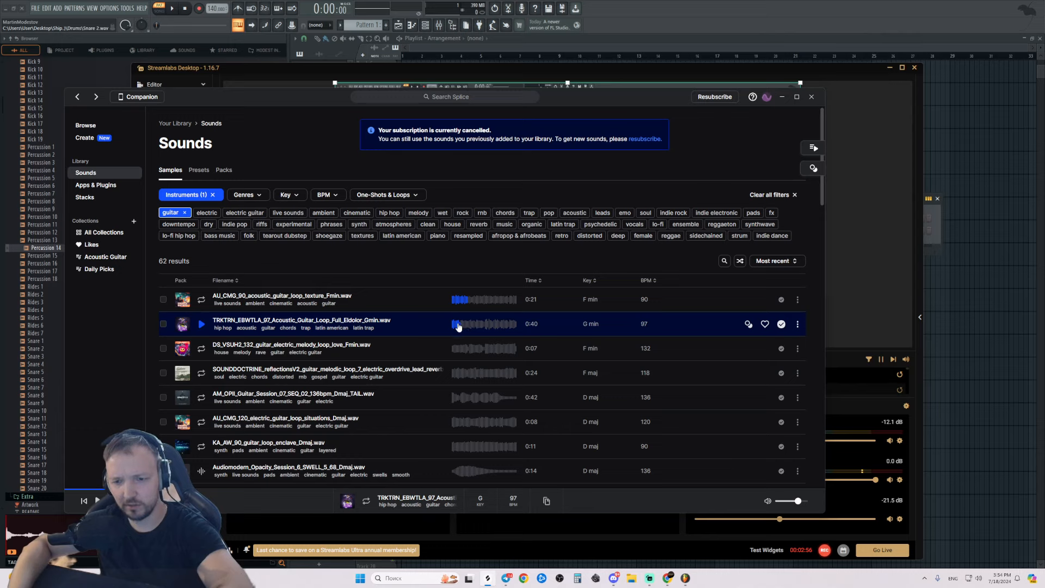
click(454, 325)
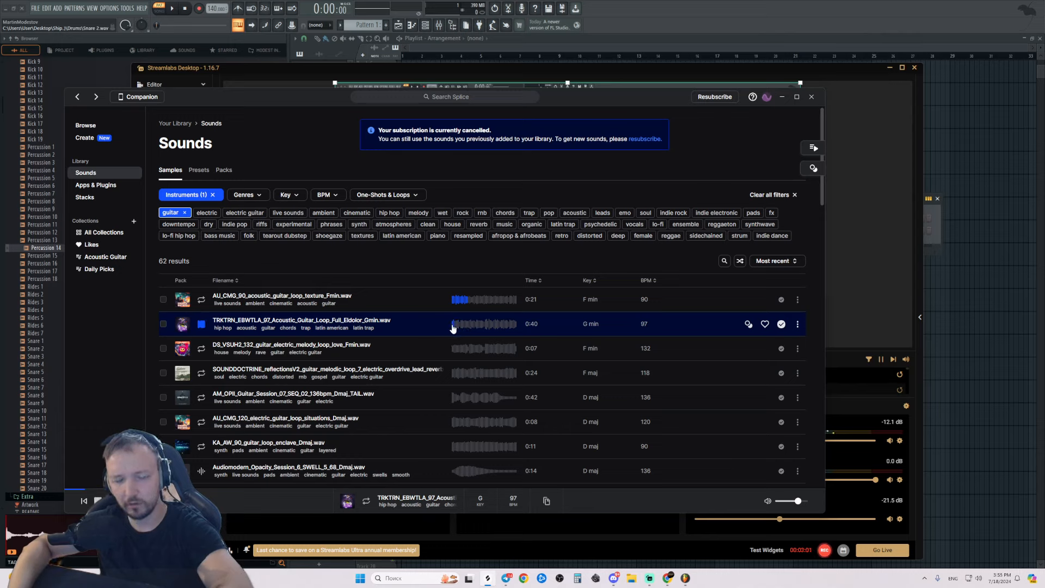
click(203, 303)
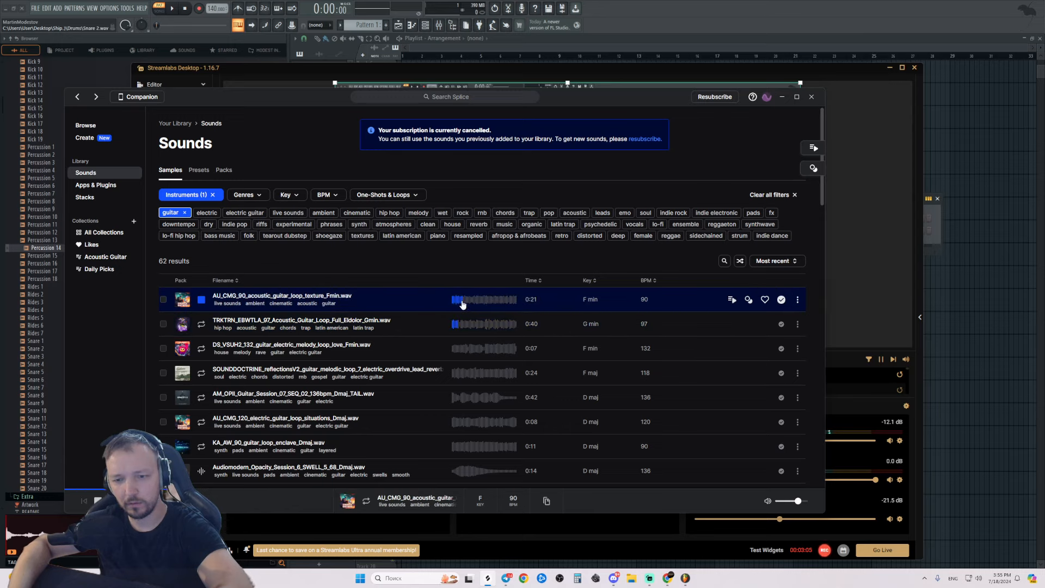
click(200, 301)
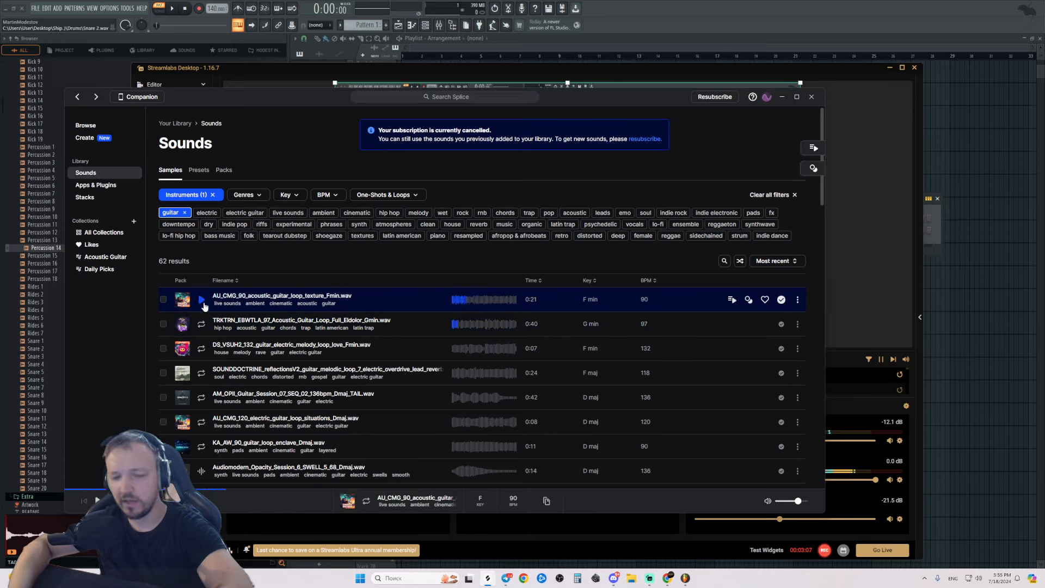
click(202, 351)
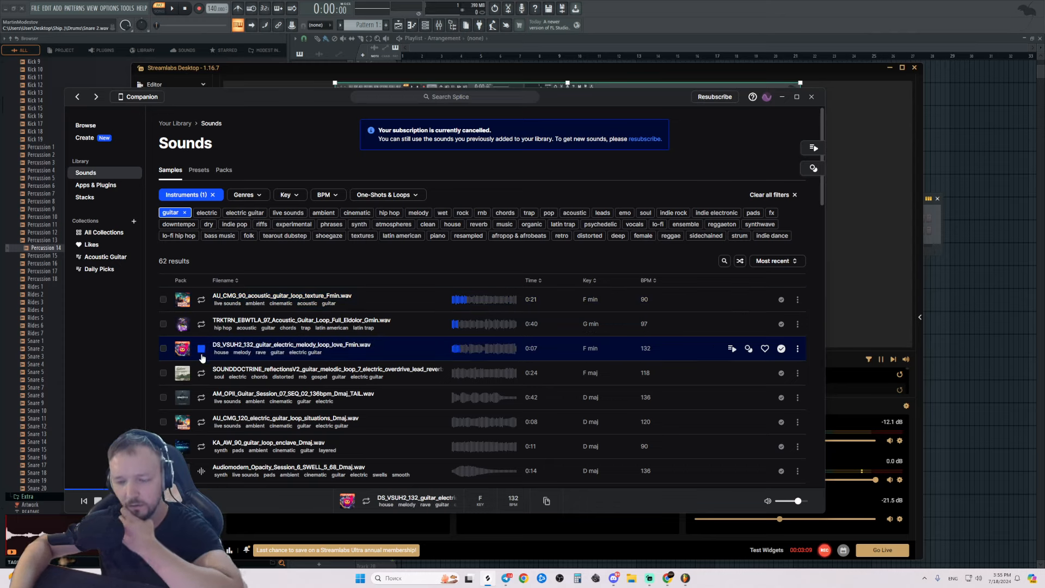
click(201, 373)
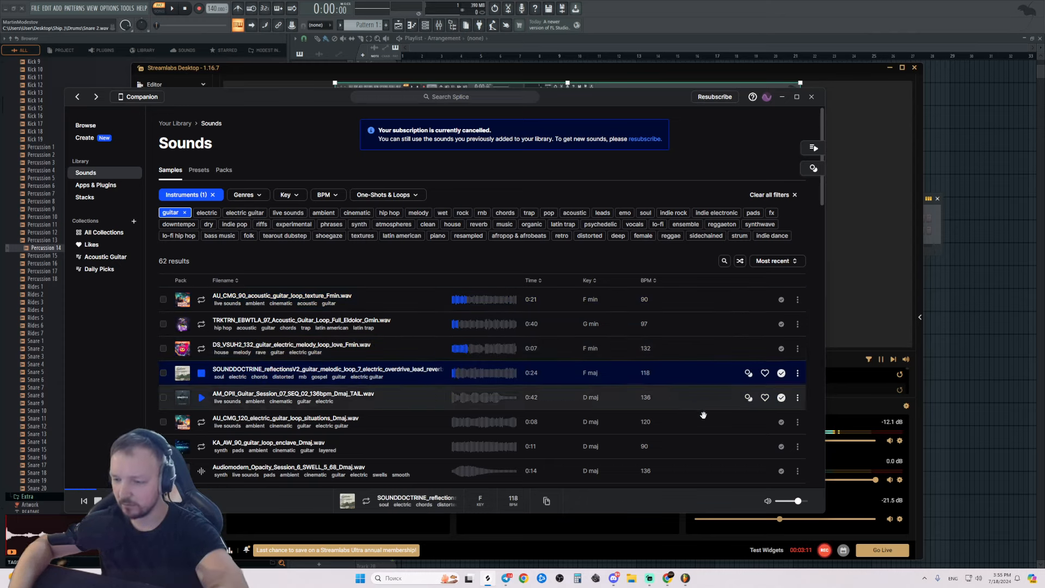
Preview AM_OPII_Guitar_Session_07_SEQ_02_136bpm_Dmaj_TAIL.wav and drag it onto FL Studio's playlist Track 2.
key(Down)
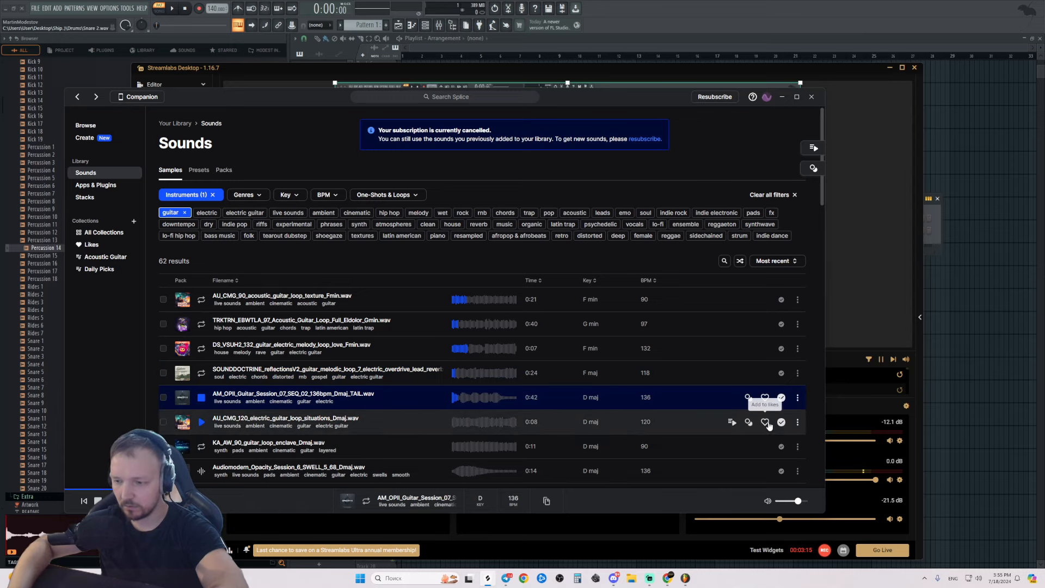
click(199, 400)
scroll(954, 116, right, 3)
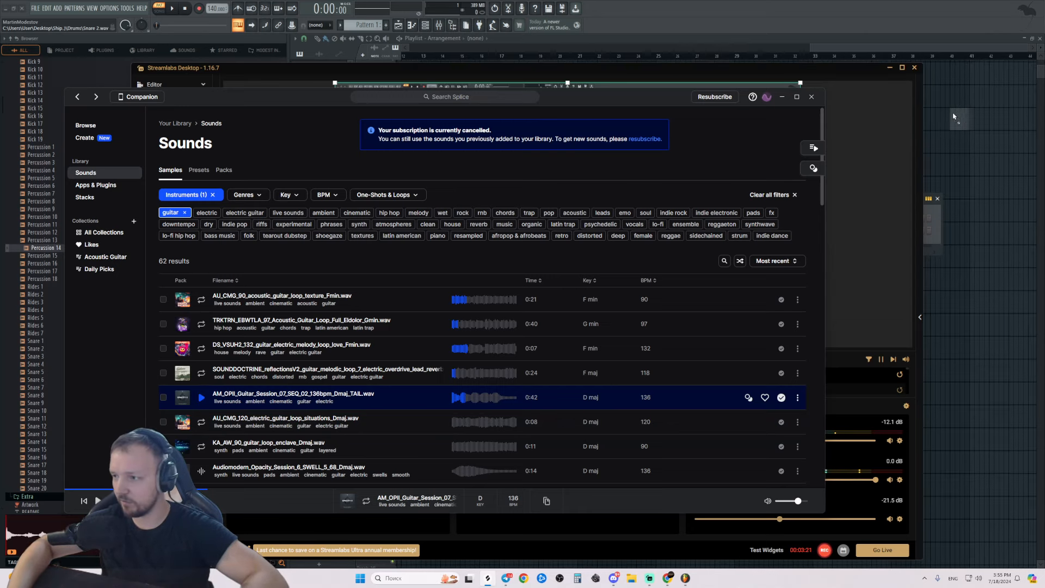
drag(953, 116, 226, 59)
Move the guitar clip up to Track 1 and hide a screen-capture source in Streamlabs.
scroll(560, 141, up, 2)
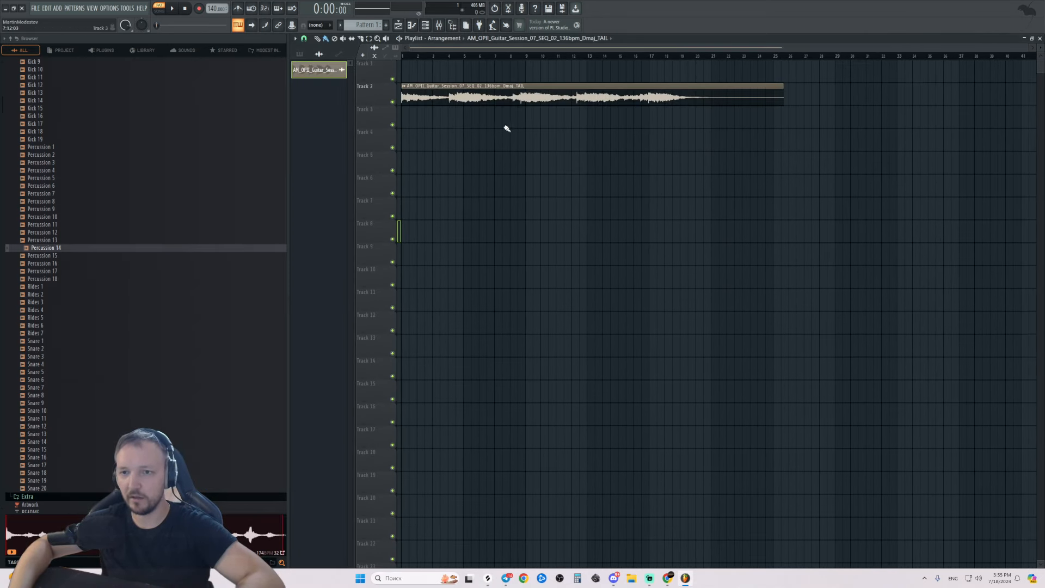
drag(507, 97, 507, 74)
double_click(485, 70)
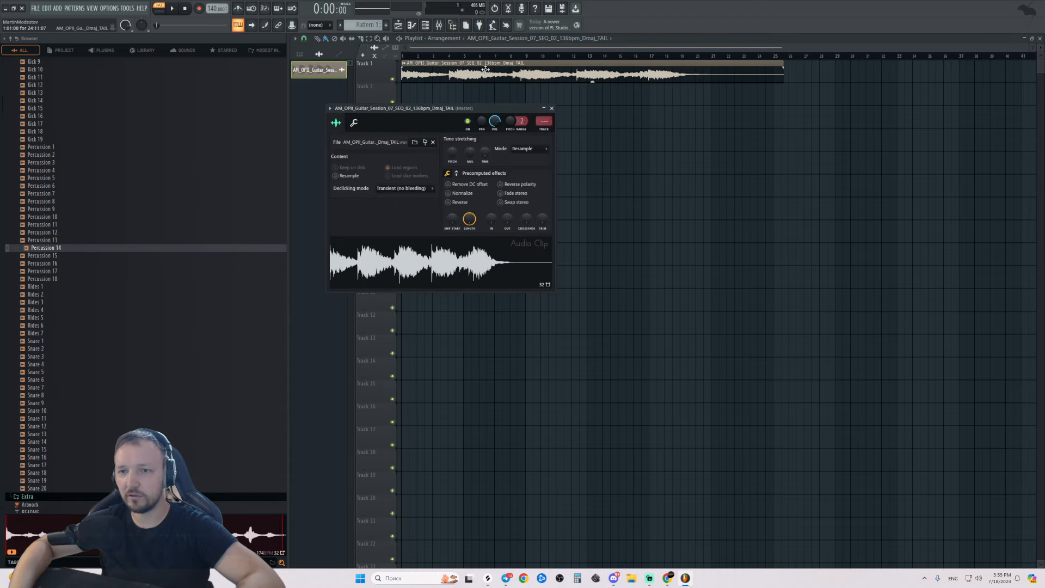
key(alt+Tab)
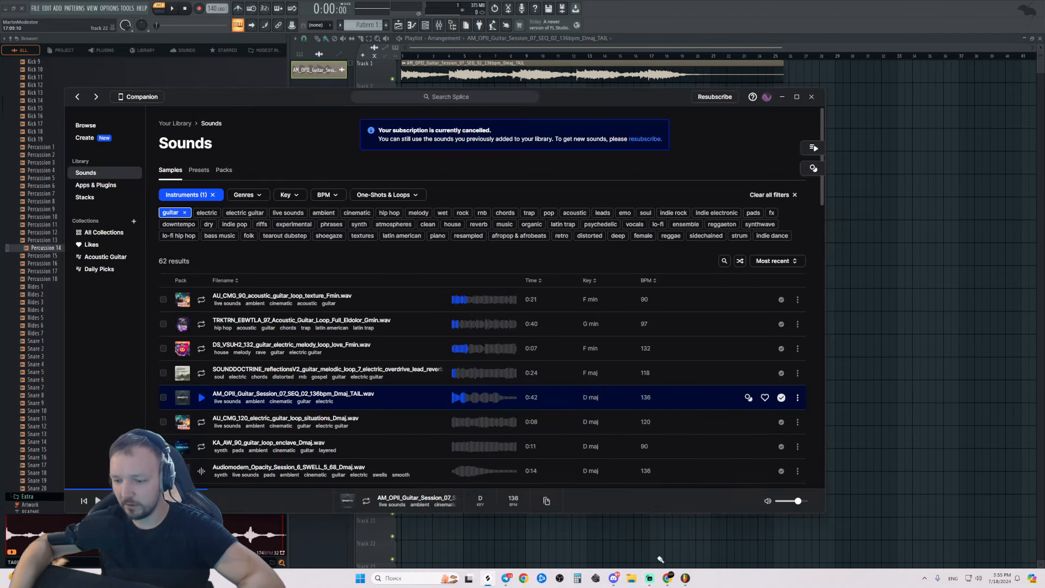
click(649, 578)
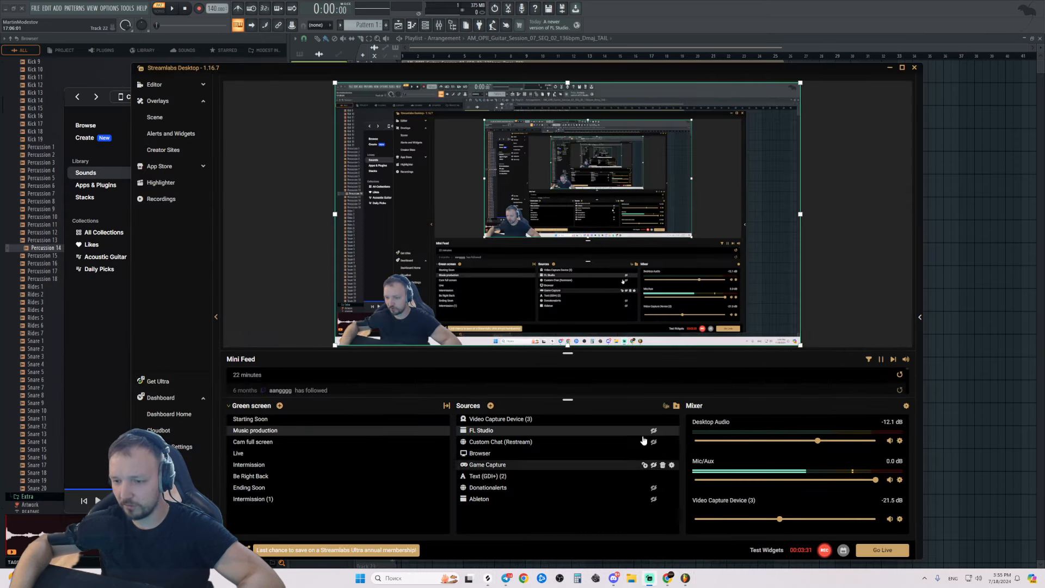
click(654, 454)
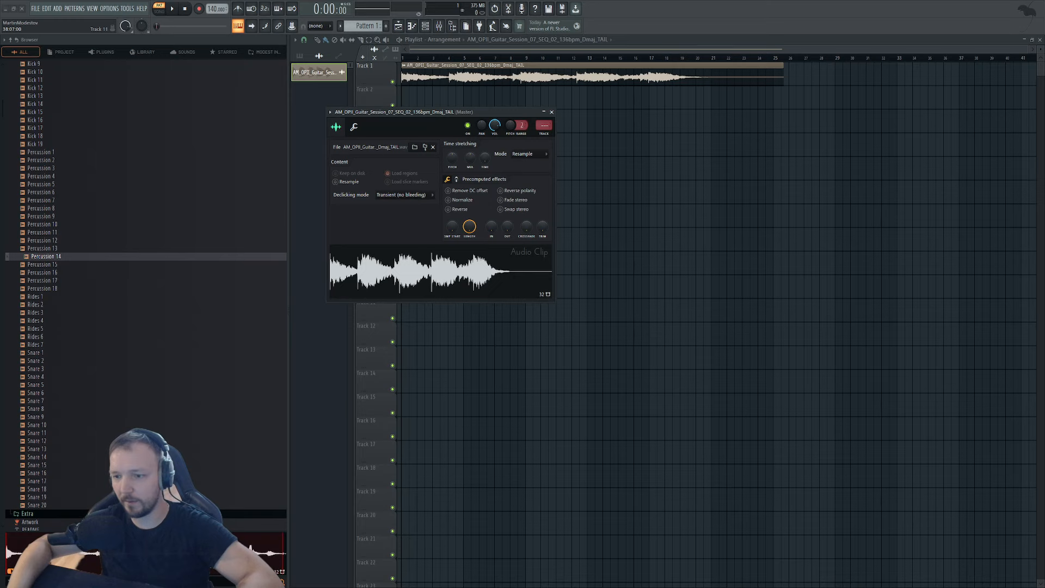
click(551, 112)
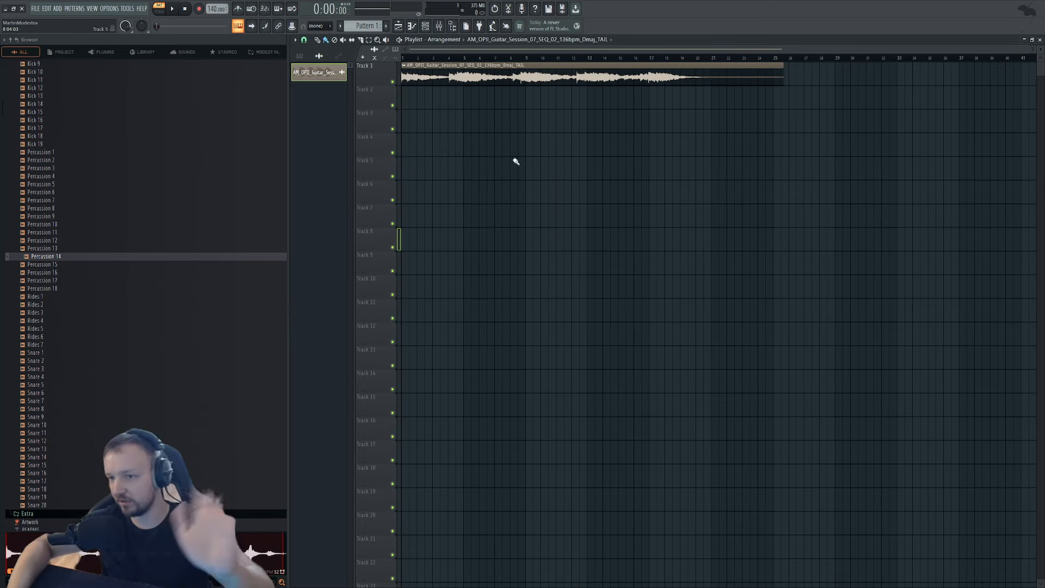
double_click(524, 84)
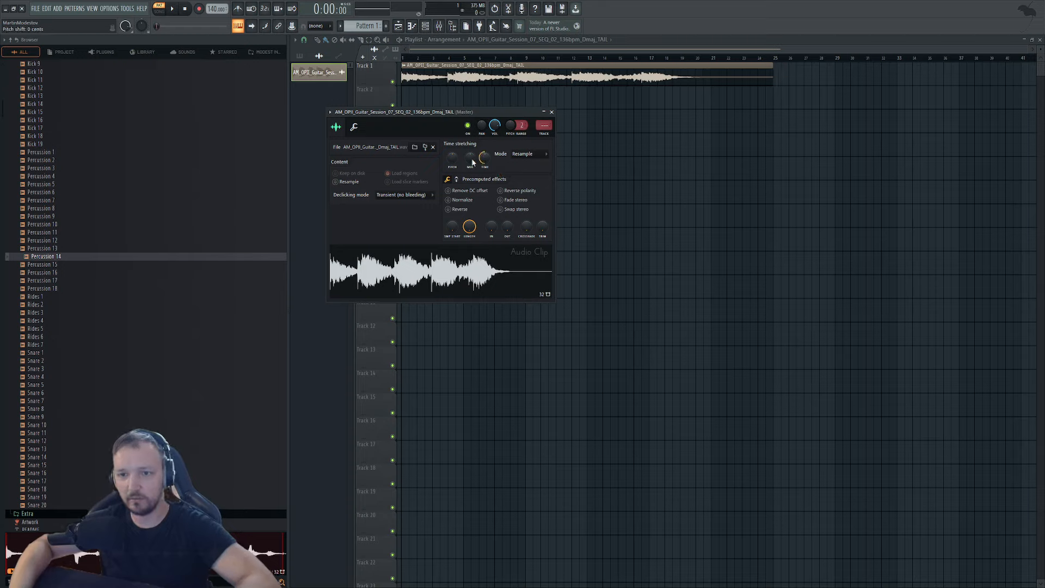
key(Escape)
Switch to Song mode, play from the start, and route the guitar clip to mixer insert 1.
key(l)
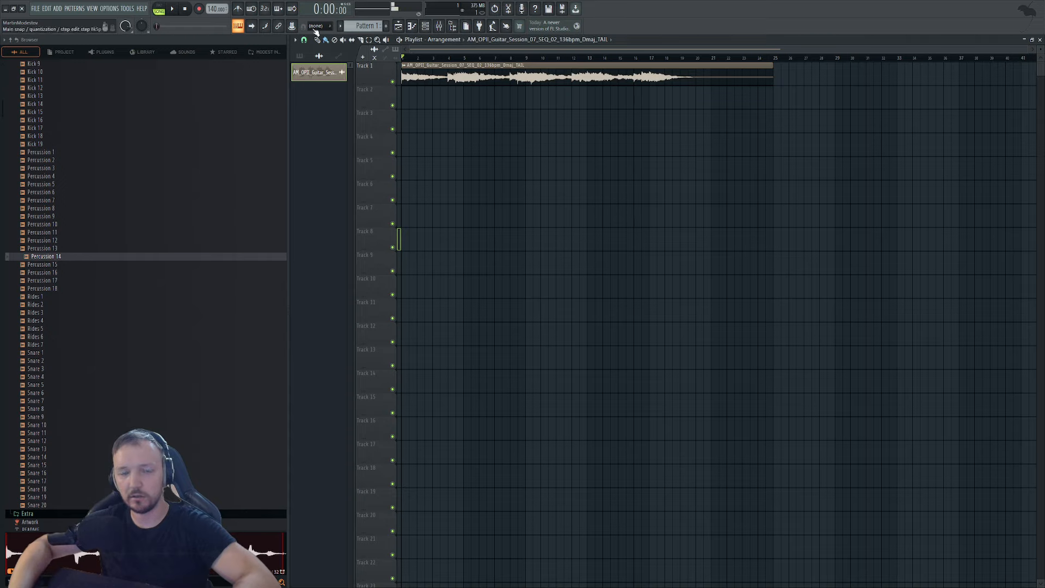
key(space)
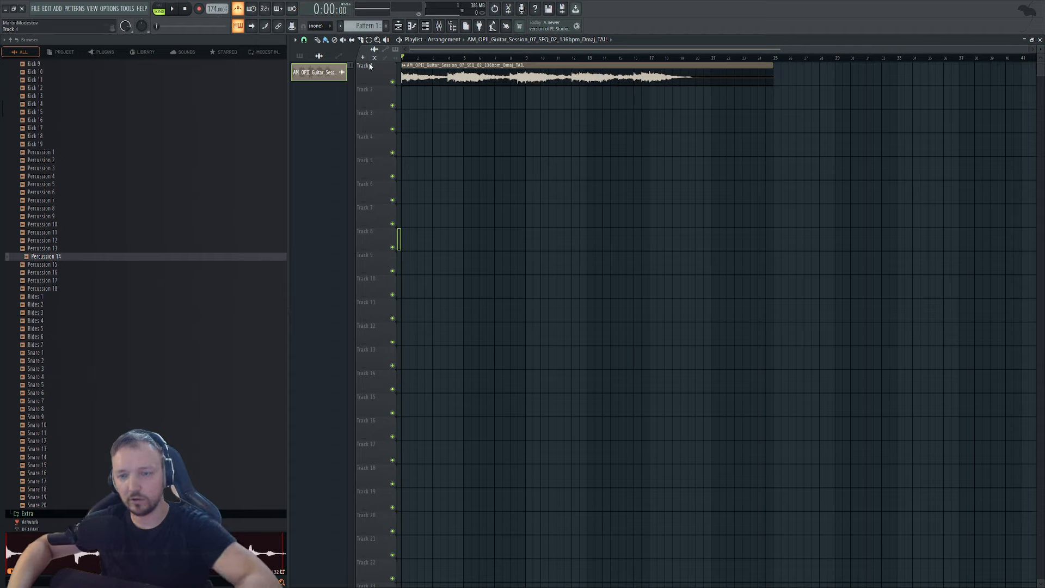
key(space)
double_click(473, 75)
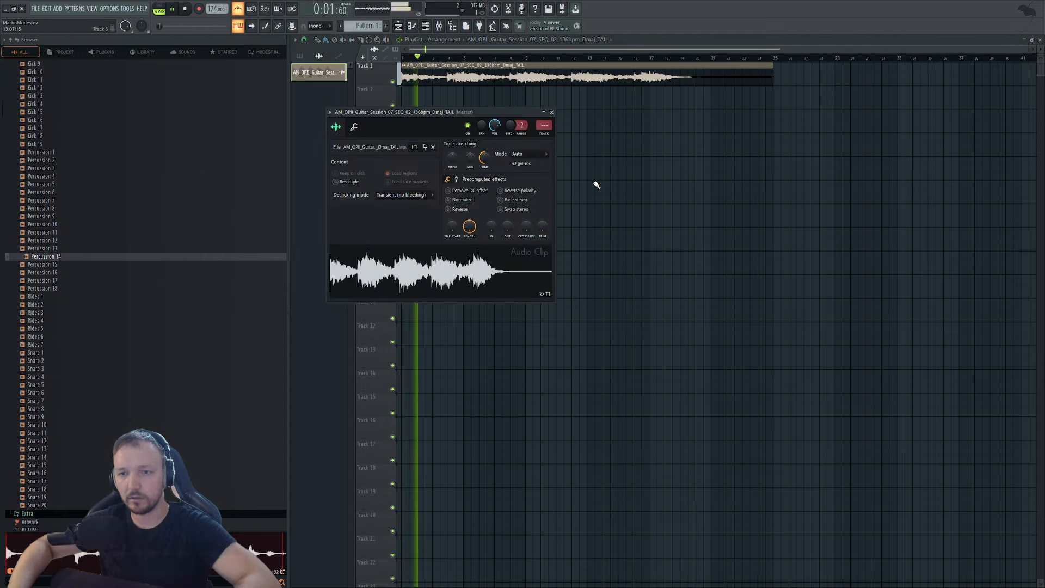
key(Escape)
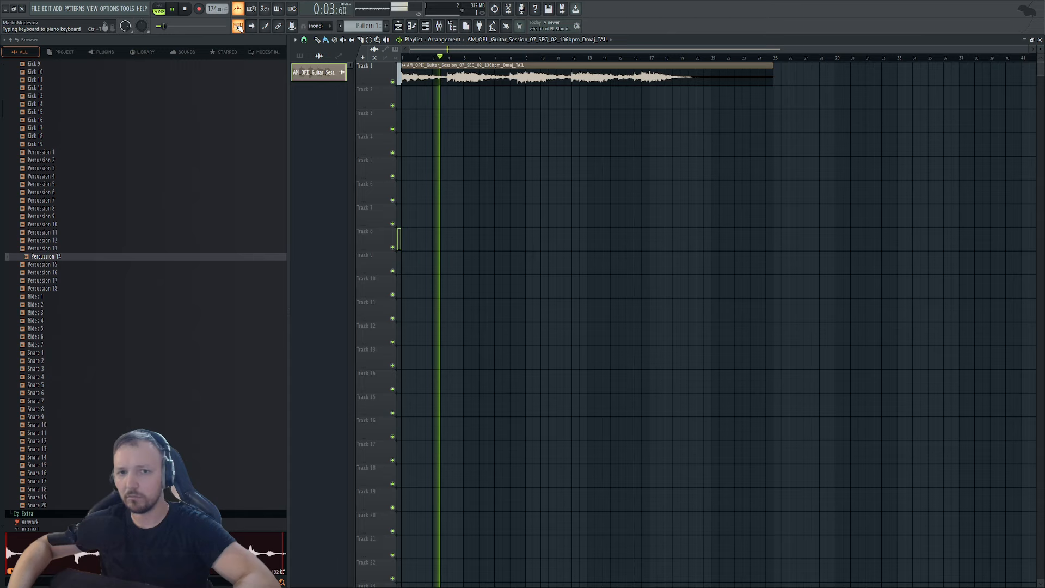
double_click(471, 82)
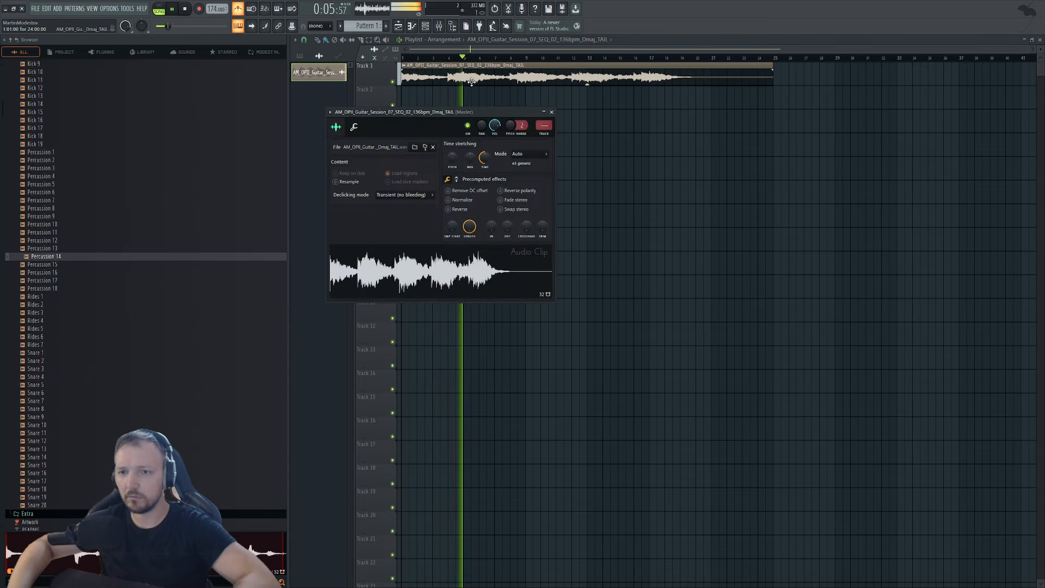
click(544, 126)
Stop playback and bring the guitar clip settings and Intro Guitar mixer insert forward.
key(space)
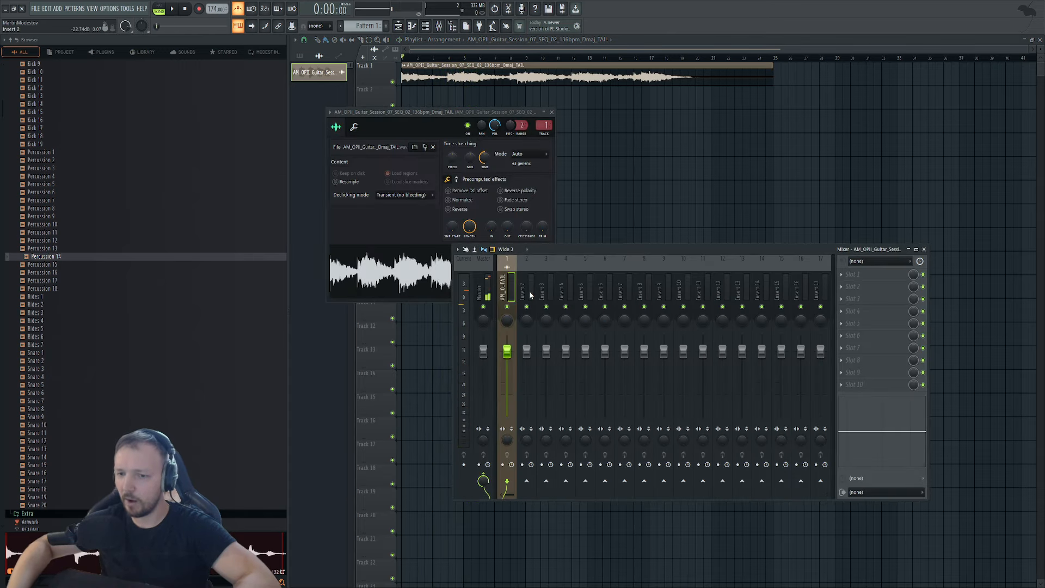
click(386, 112)
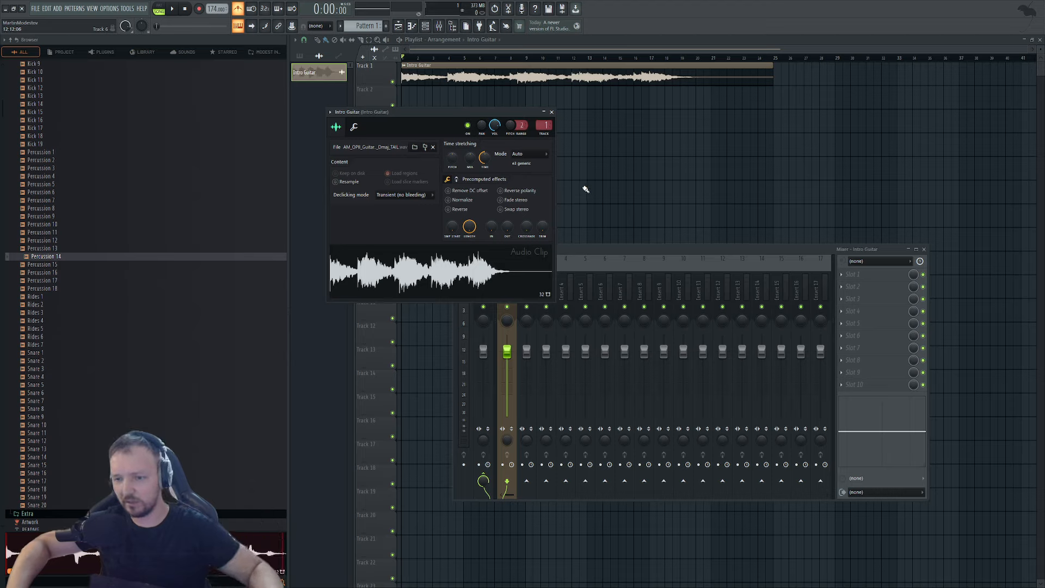
click(609, 256)
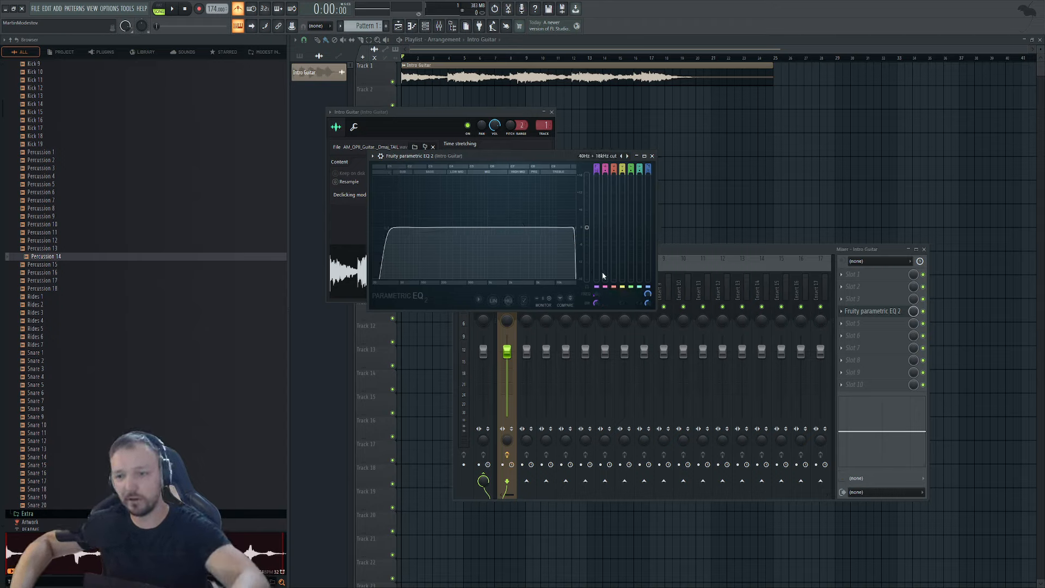
Soften the Parametric EQ 2 high-pass slope and nudge its cutoff up, auditioning the guitar.
drag(596, 304, 596, 269)
key(space)
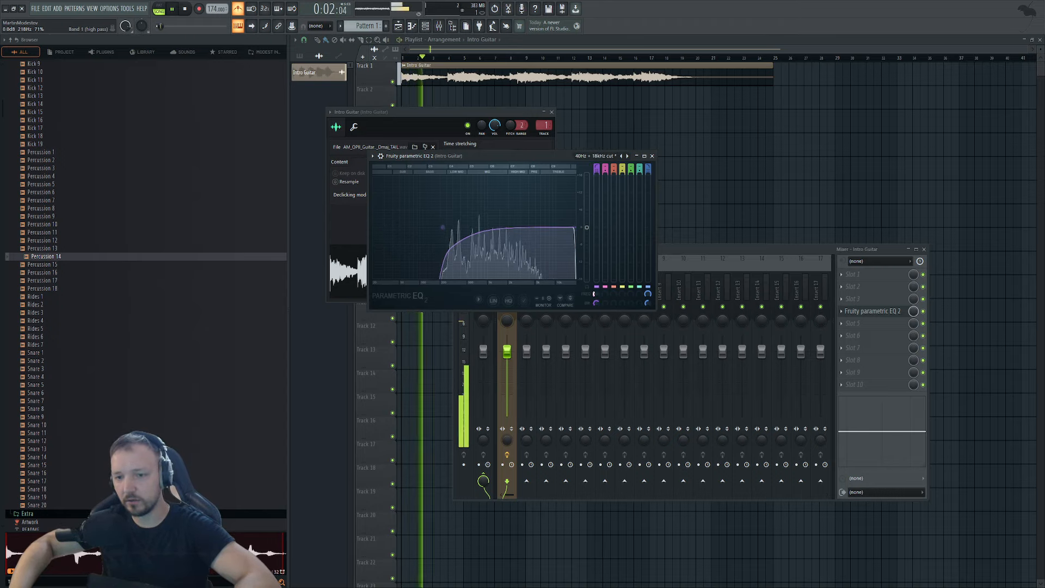
key(space)
drag(598, 292, 597, 289)
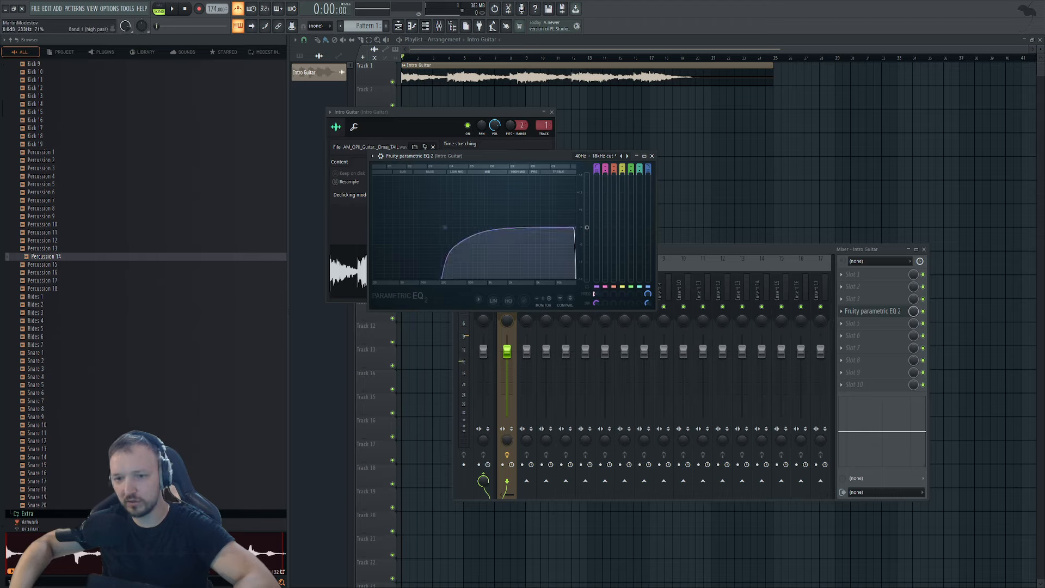
key(space)
key(space)
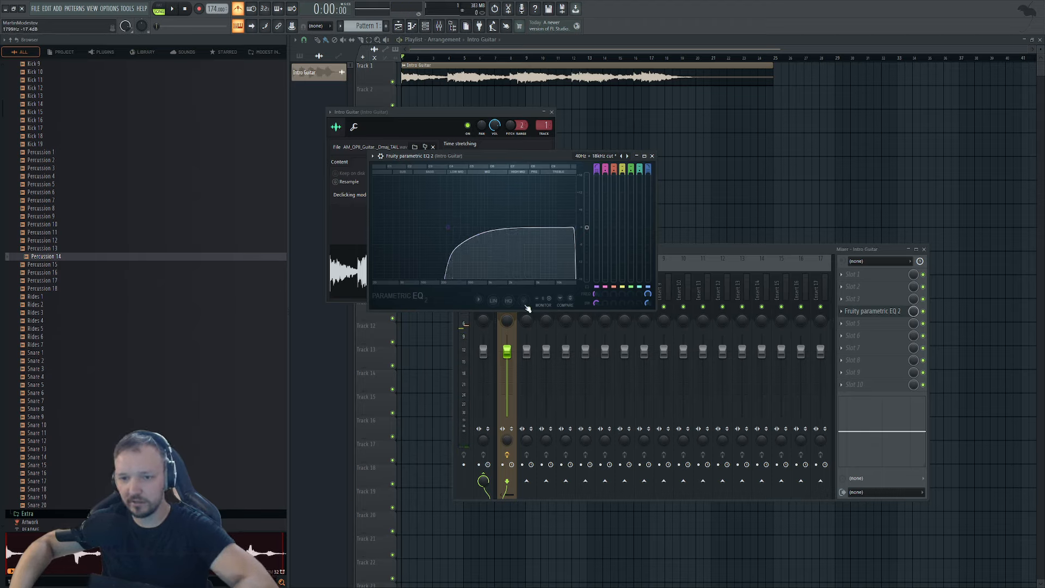
click(853, 325)
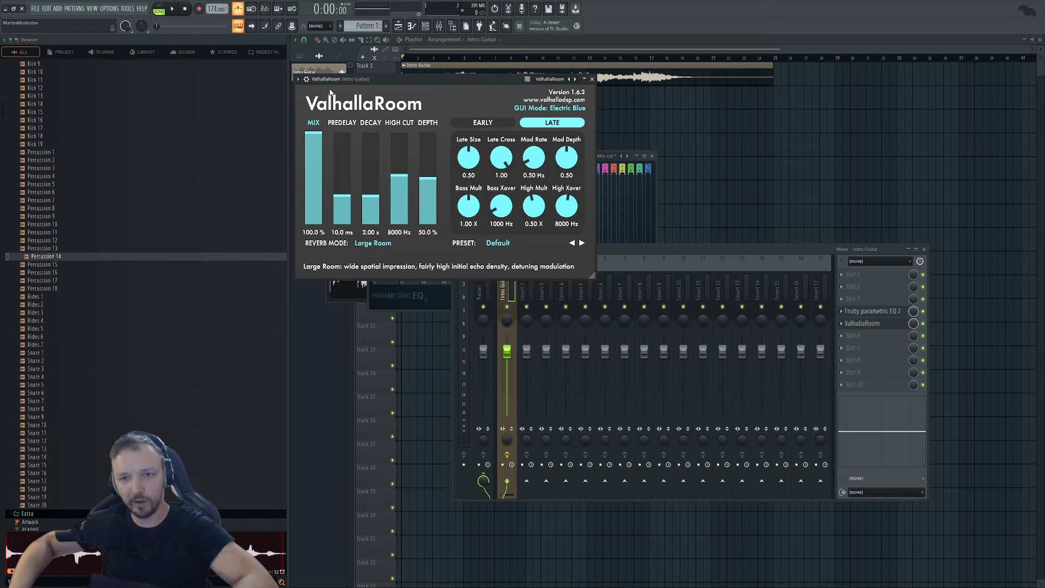
Swap slot 5's ValhallaRoom for ValhallaShimmer in smallStereo mode, mix 0.38, high cut 4990.
drag(424, 105, 450, 130)
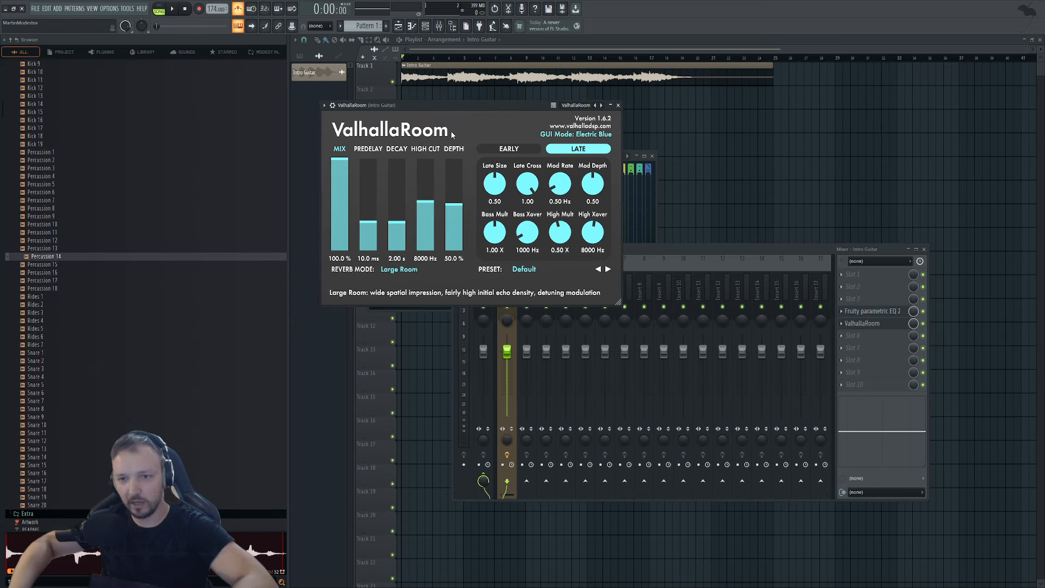
click(843, 325)
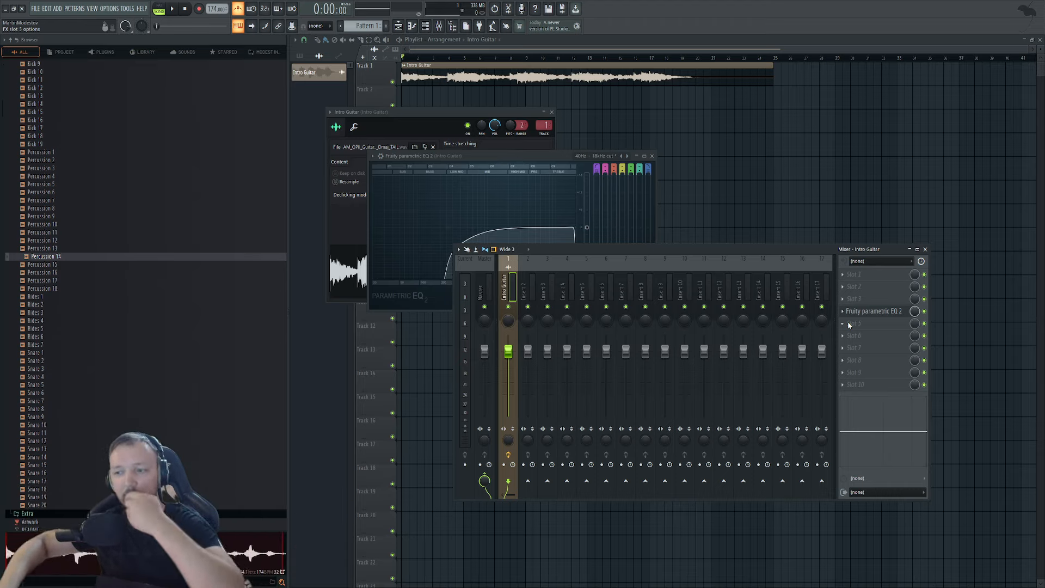
click(790, 285)
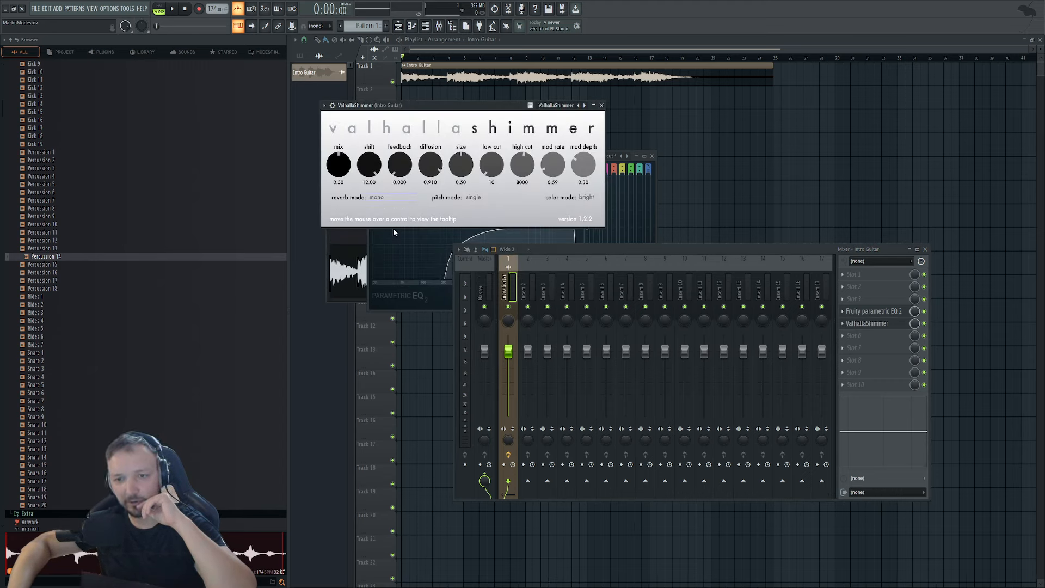
click(385, 197)
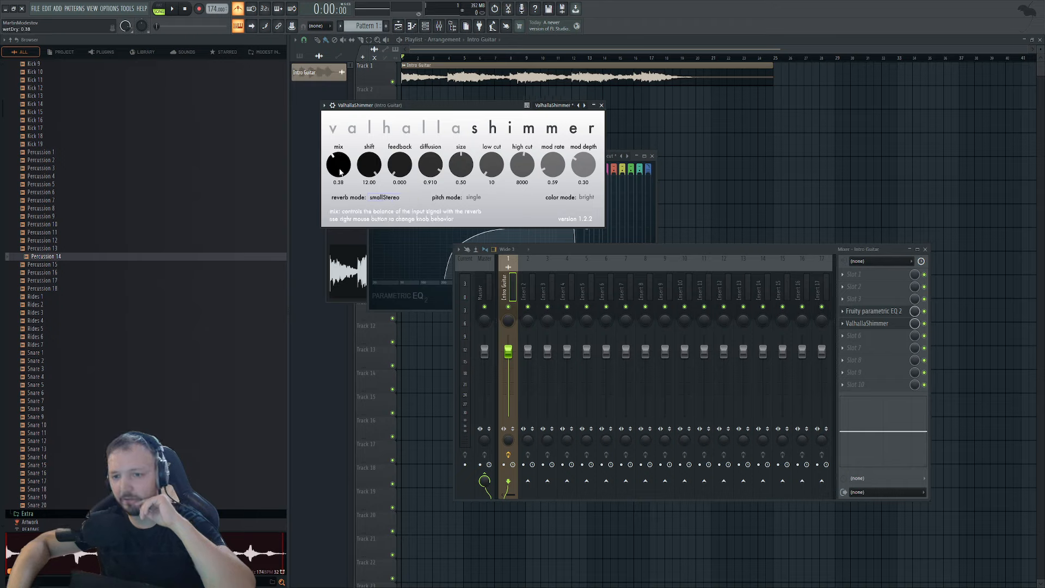
drag(518, 173, 512, 183)
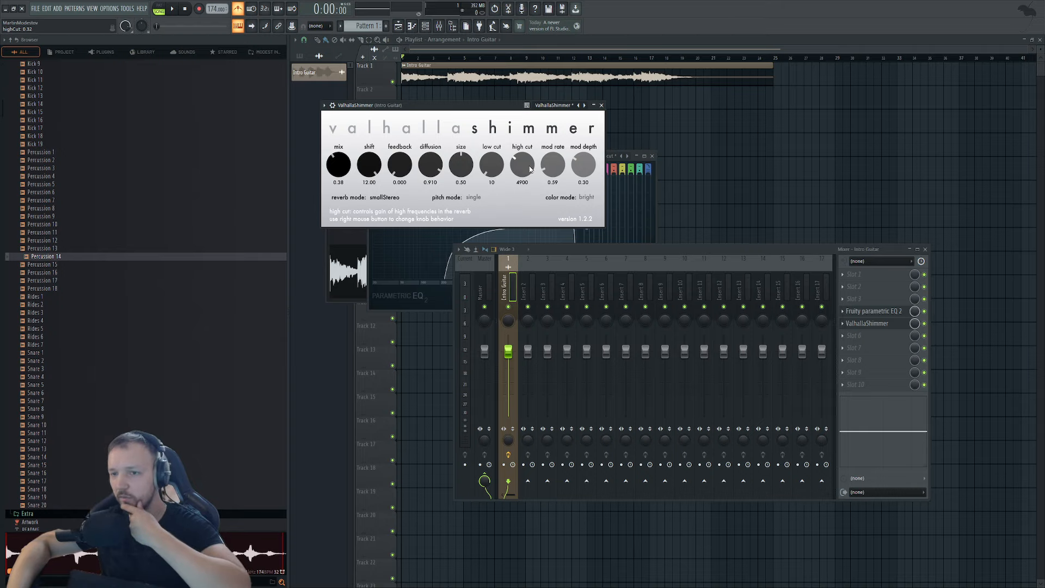
key(F12)
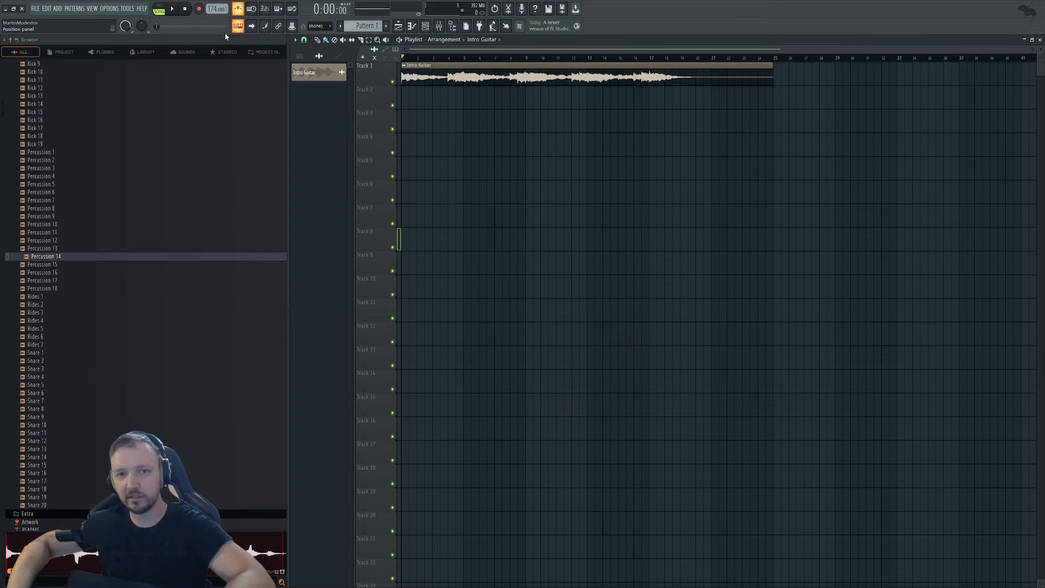
Play the song and raise Intro Guitar's ValhallaShimmer mix to 0.53, then return to the playlist.
key(space)
key(F9)
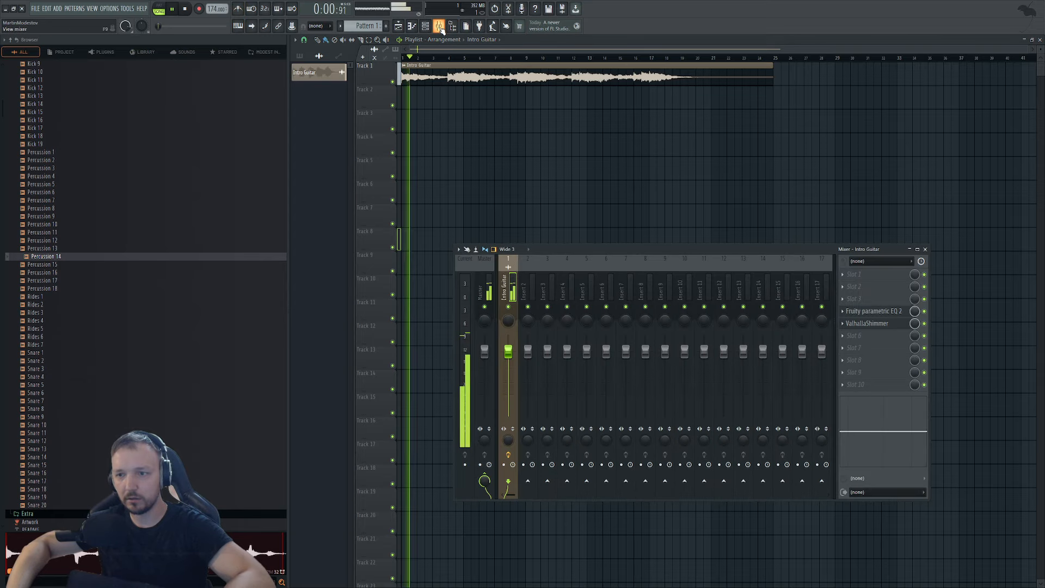
click(890, 324)
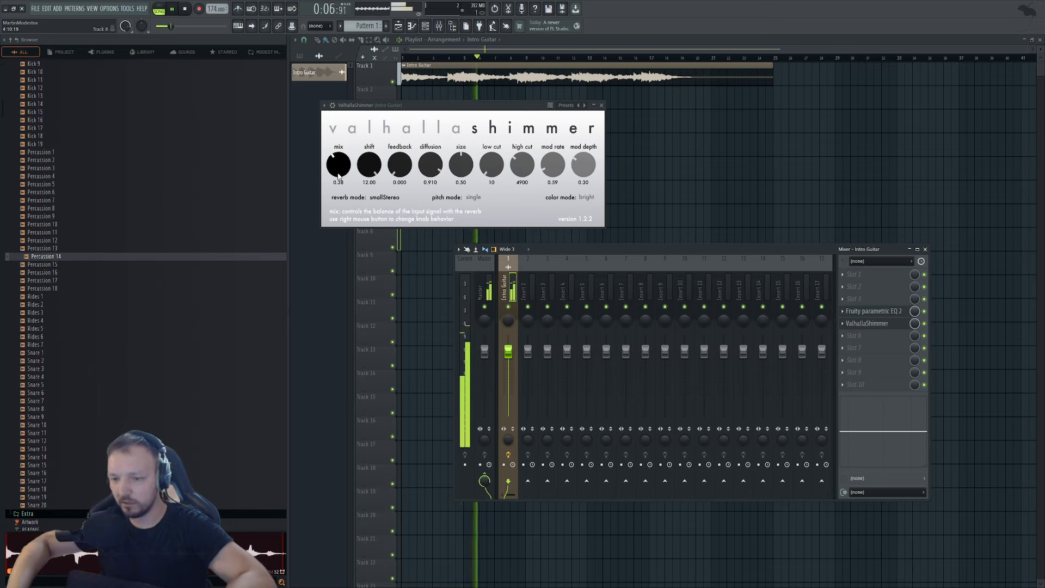
drag(337, 171, 339, 158)
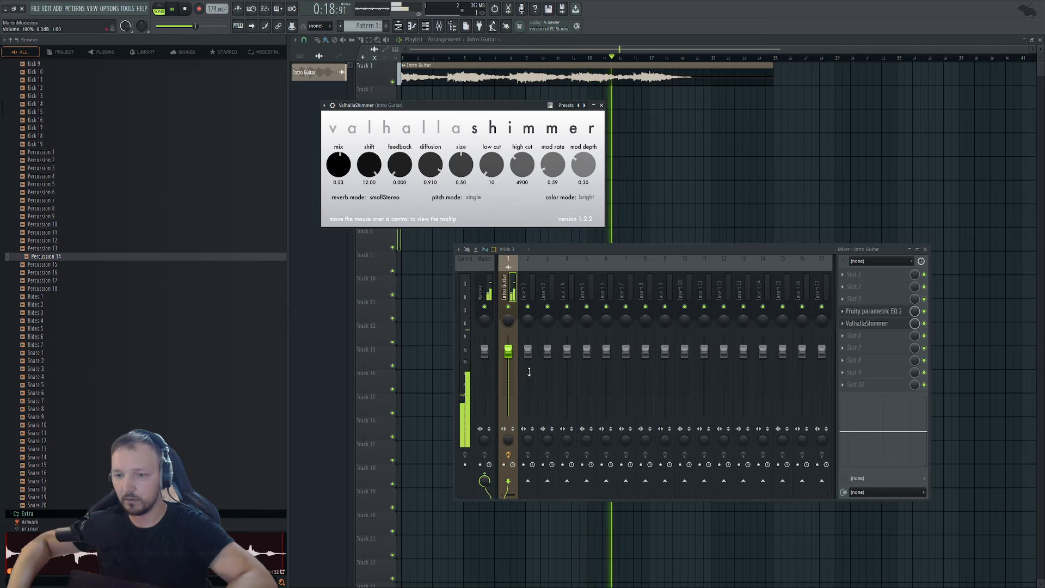
right_click(697, 126)
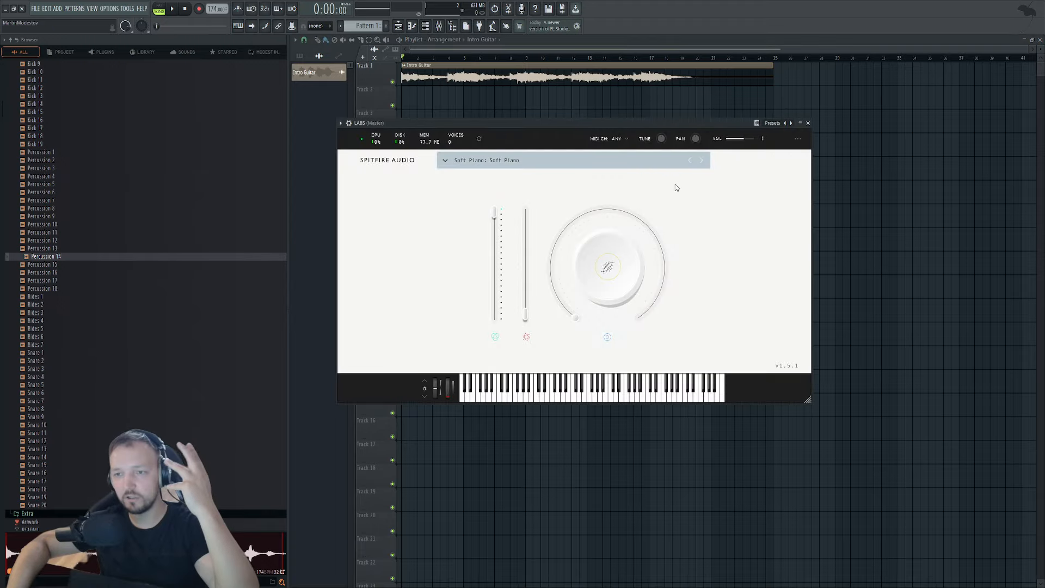
Move the LABS window aside, select Pattern 2 in the Channel rack, and open LABS in the piano roll.
drag(520, 121, 654, 122)
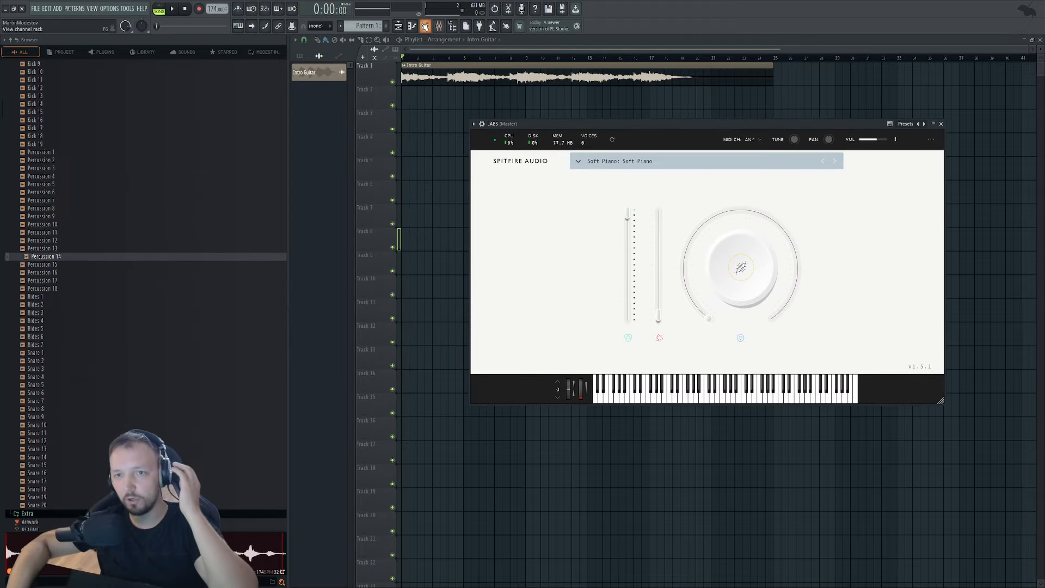
click(425, 26)
scroll(367, 26, up, 1)
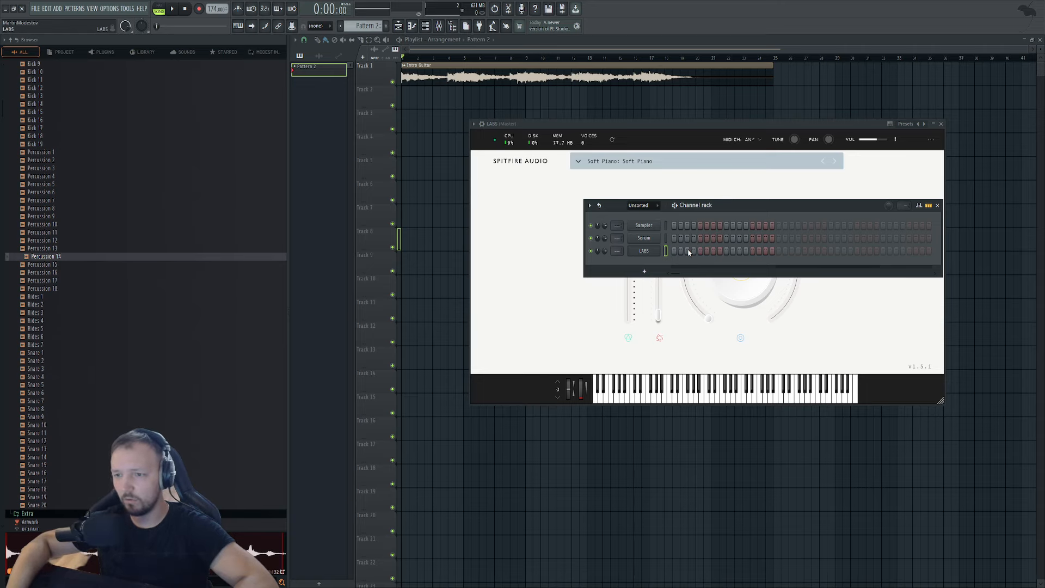
key(F7)
Draw a two-bar D3 note with D4, G4 and A4 above it, auditioning in pattern mode.
click(417, 299)
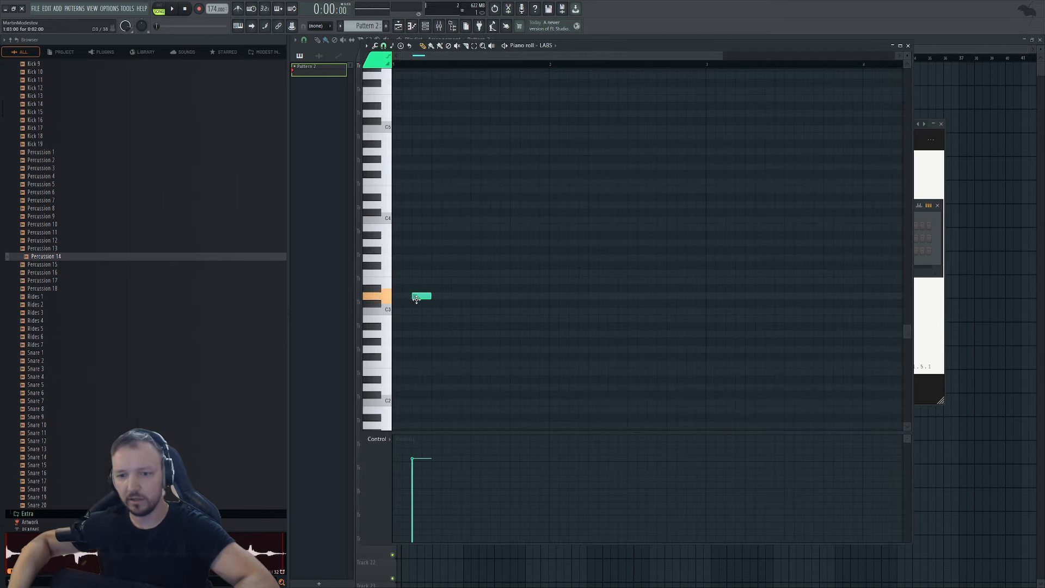
drag(417, 299, 706, 298)
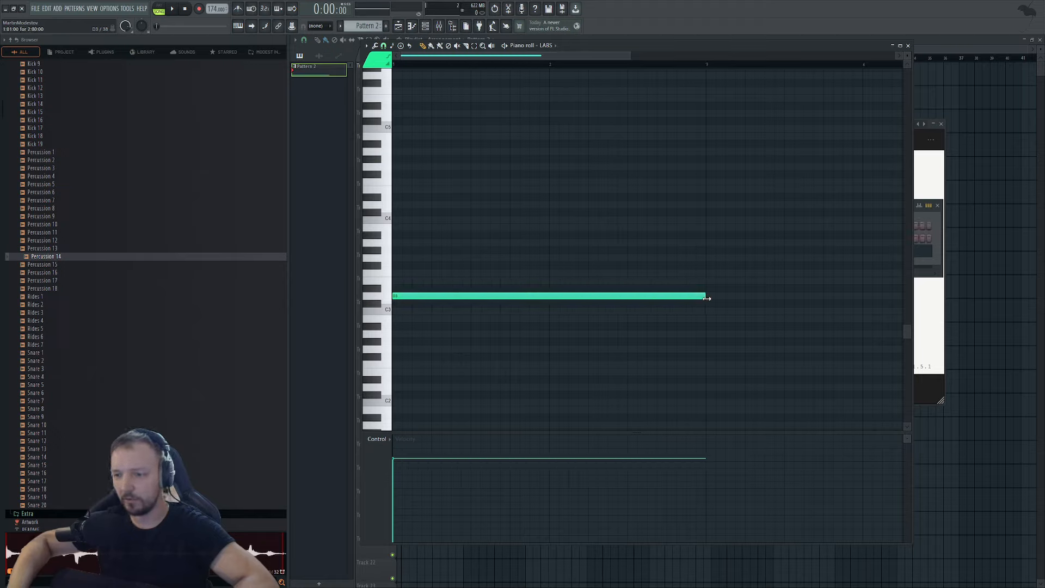
click(421, 205)
click(399, 166)
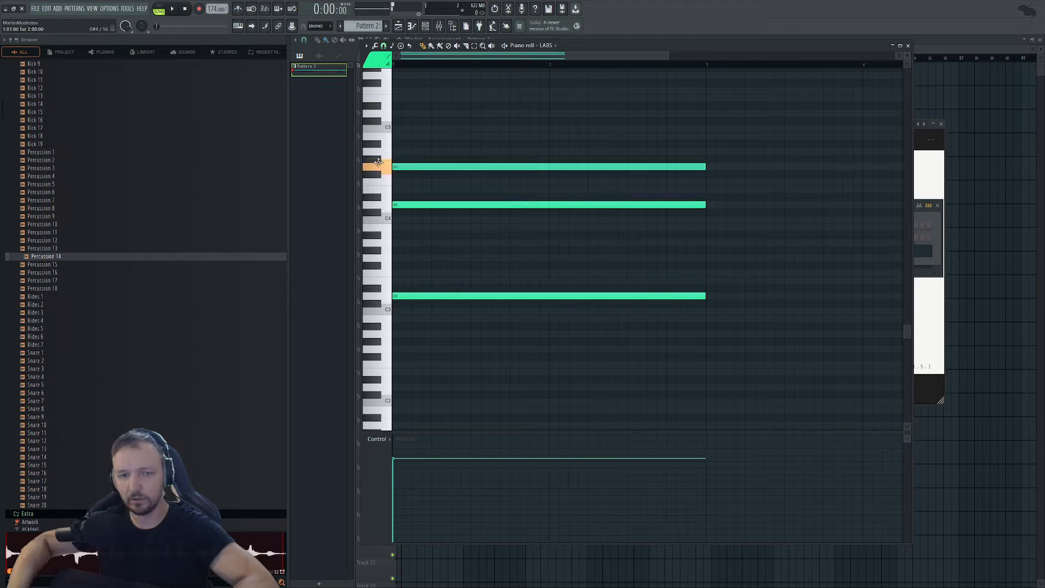
click(407, 151)
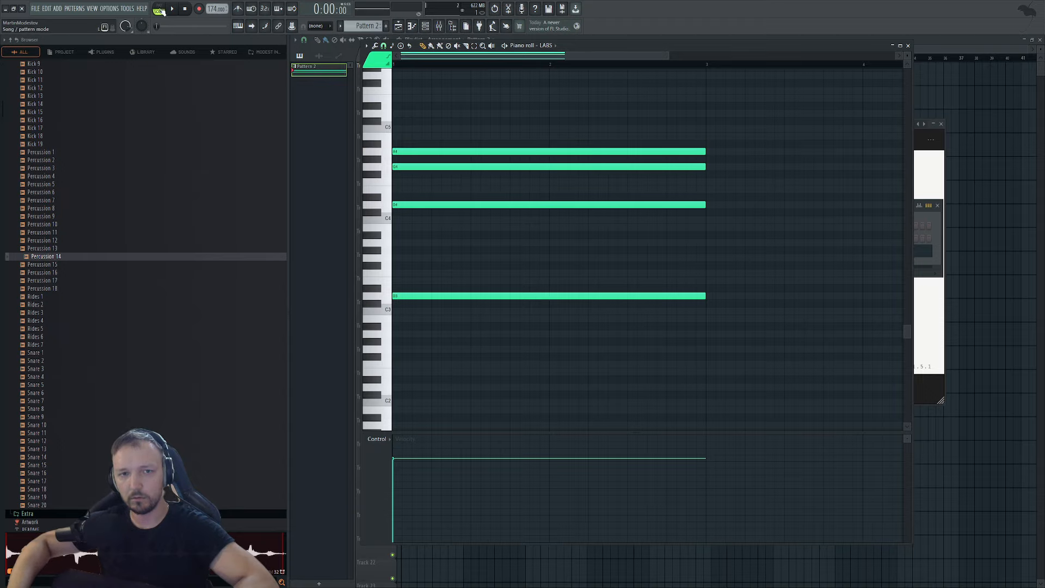
click(162, 12)
key(space)
Replace the A4 with a C5 and add F#5 on top, auditioning the chord.
key(space)
right_click(642, 152)
drag(404, 129, 433, 111)
click(443, 83)
key(space)
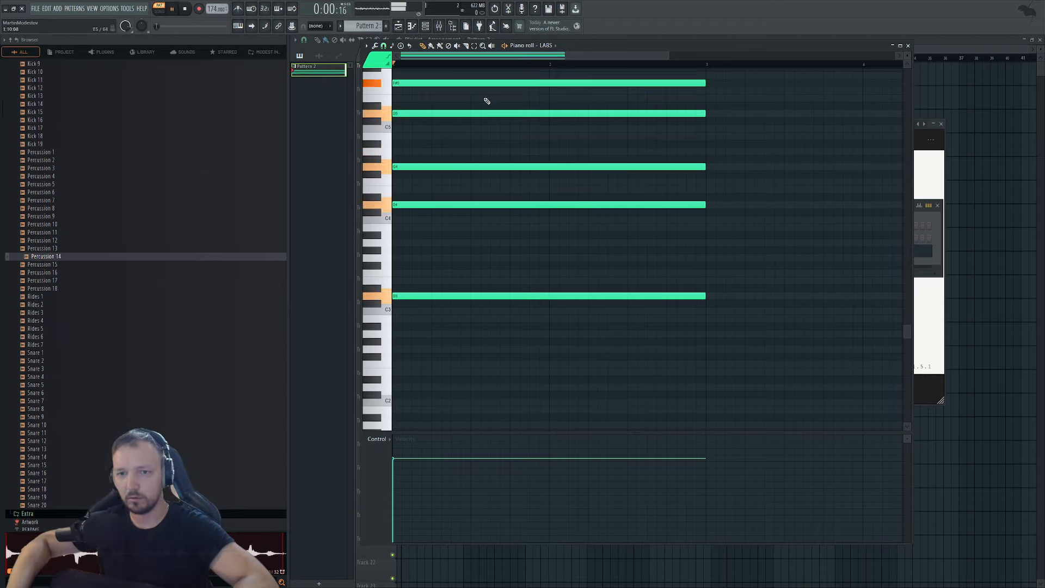
key(space)
click(907, 45)
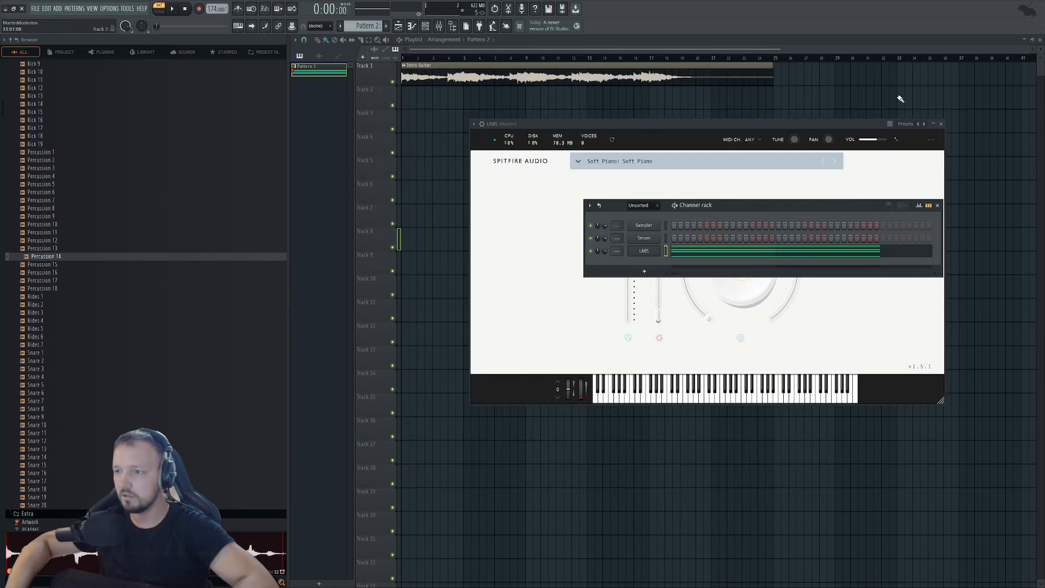
Raise the LABS piano volume slider and check the level during playback.
click(633, 253)
click(632, 250)
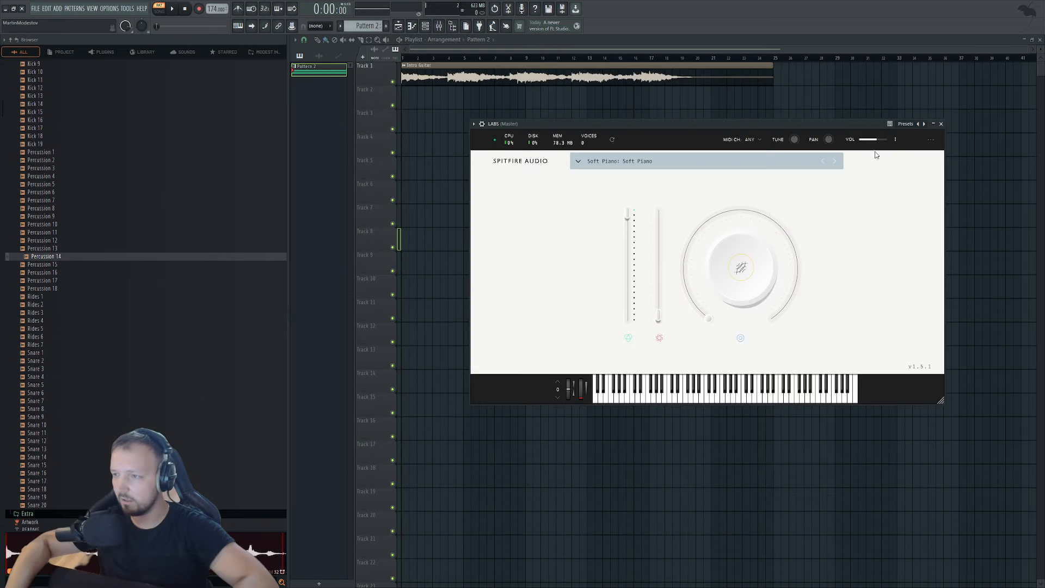
drag(873, 140, 887, 139)
click(433, 28)
key(space)
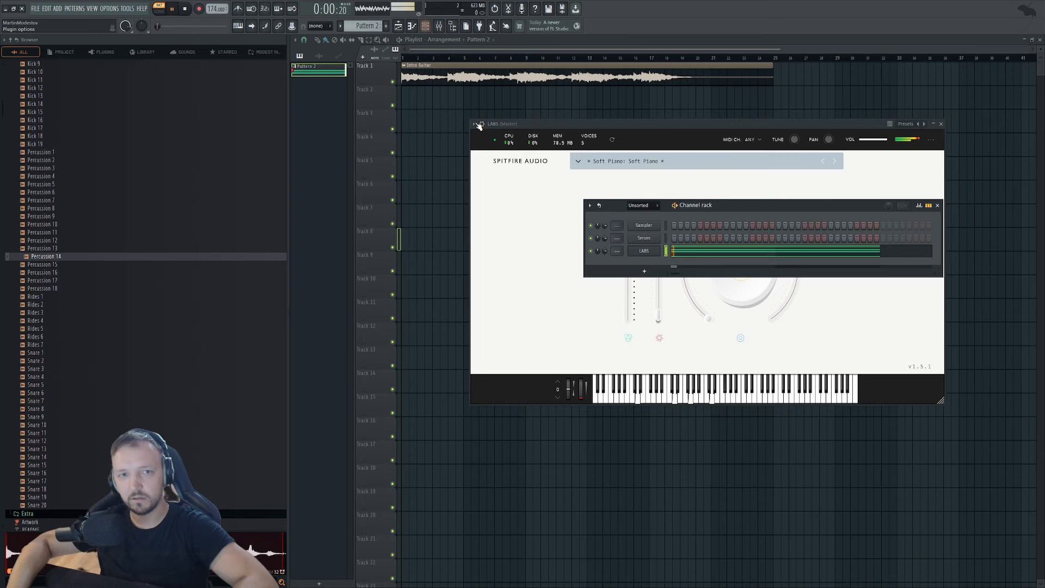
click(709, 254)
key(space)
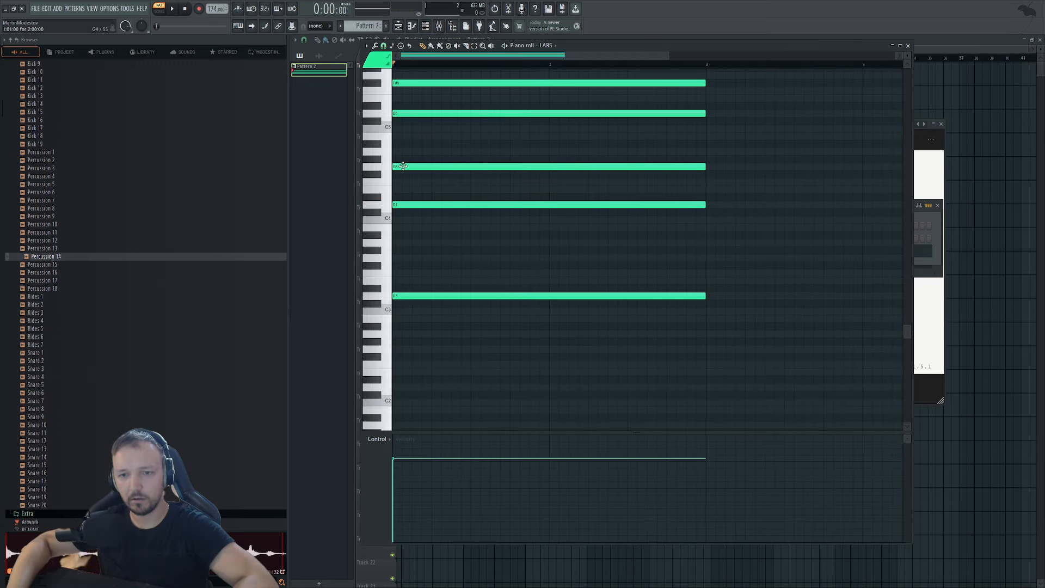
Try alternate voicings: A4 down to G4, F#5 up to G5 and back, then add A4.
drag(401, 166, 401, 151)
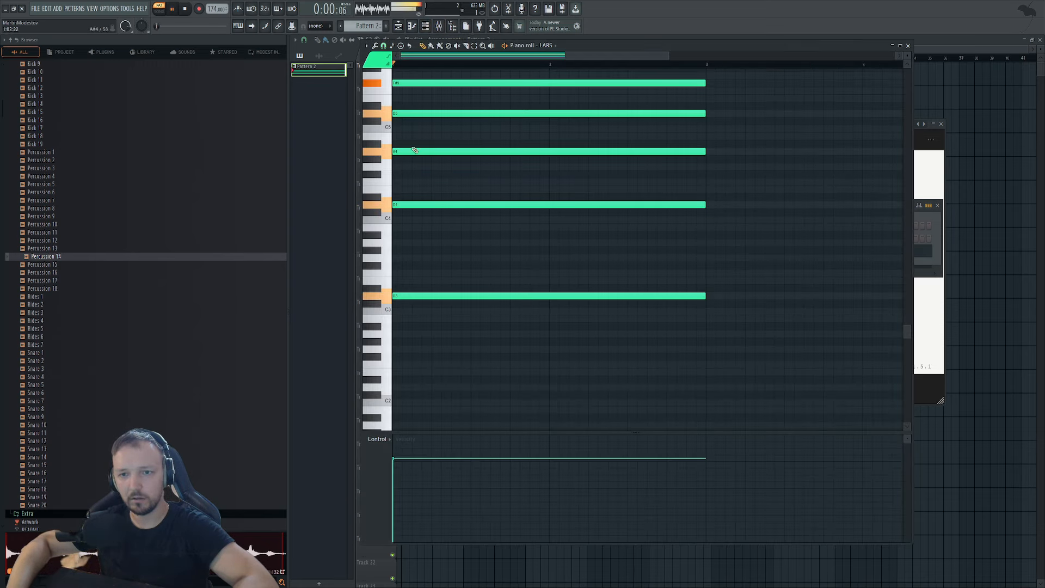
scroll(413, 226, up, 3)
drag(409, 242, 402, 259)
key(space)
key(space)
key(space)
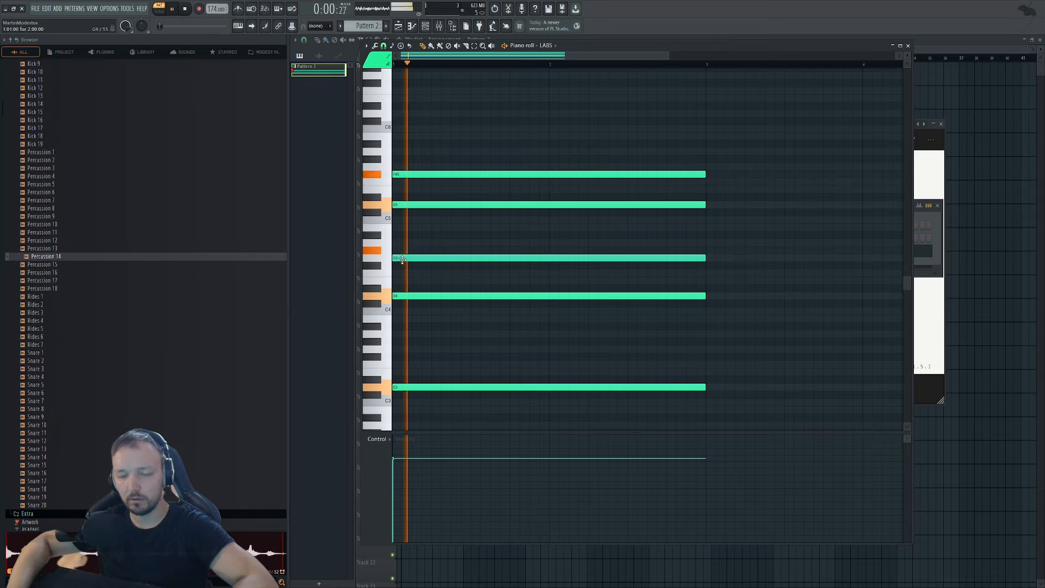
key(space)
key(space)
key(space)
drag(394, 174, 394, 174)
key(space)
key(space)
drag(400, 258, 400, 269)
key(space)
key(space)
click(434, 242)
key(space)
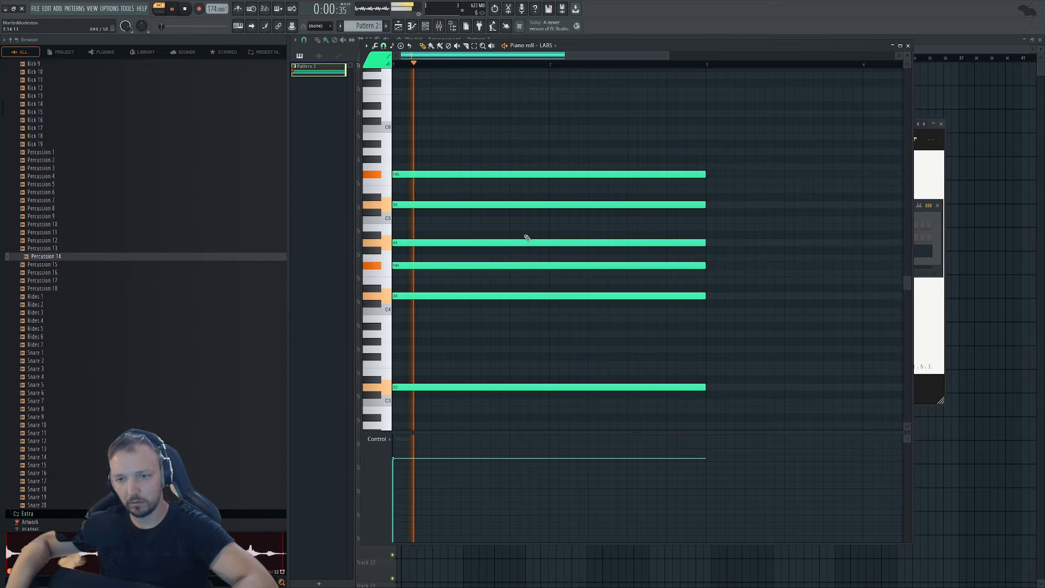
key(space)
Delete the F#4 and D5 notes to leave the four-note chord, and audition it.
key(ctrl+a)
ctrl+scroll(423, 256, down, 2)
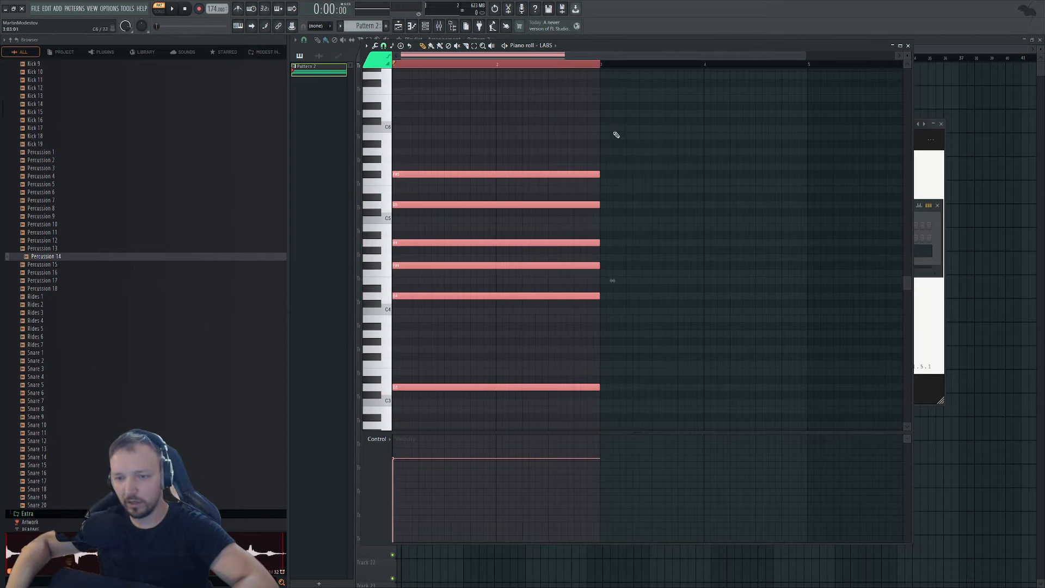
right_click(420, 265)
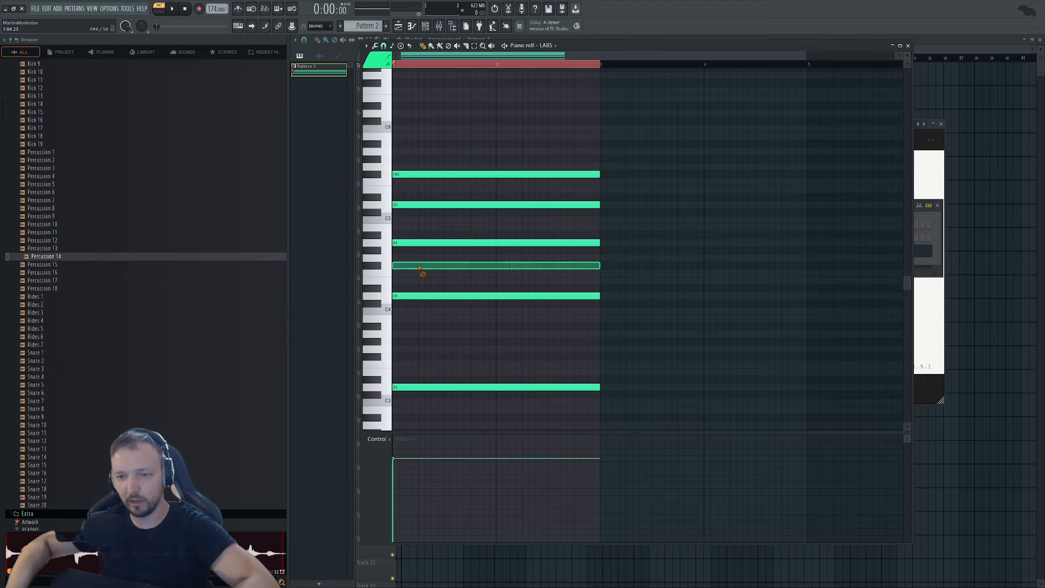
right_click(418, 205)
key(space)
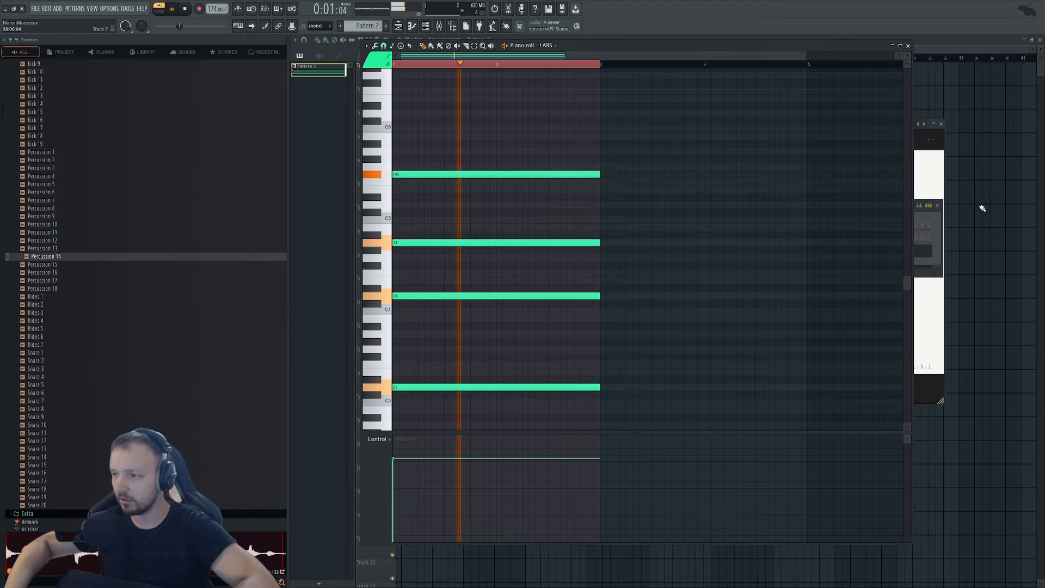
key(space)
click(924, 210)
Reopen the LABS plugin window and move it aside to uncover the notes.
click(651, 252)
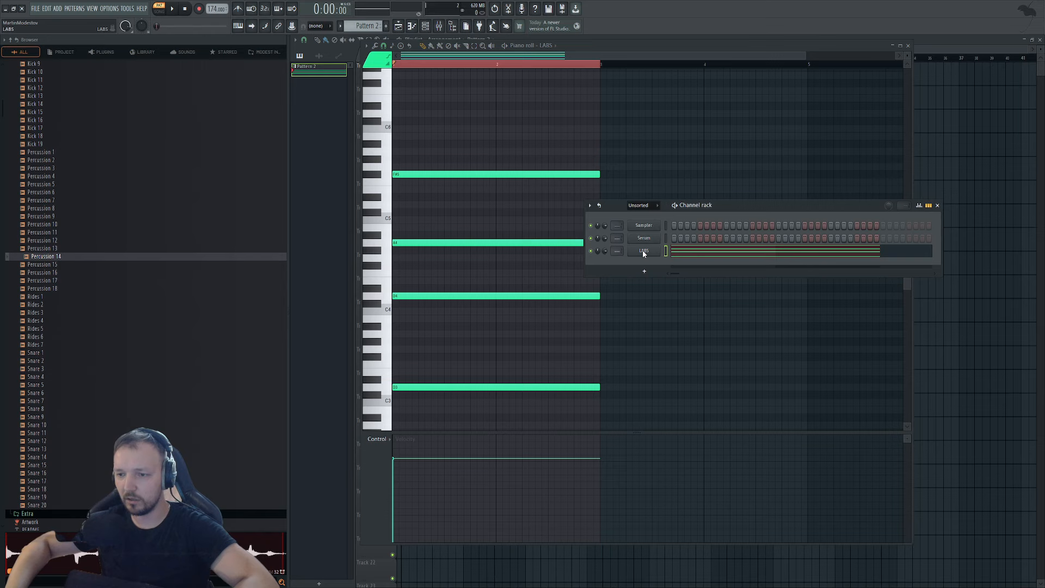
drag(722, 135, 788, 251)
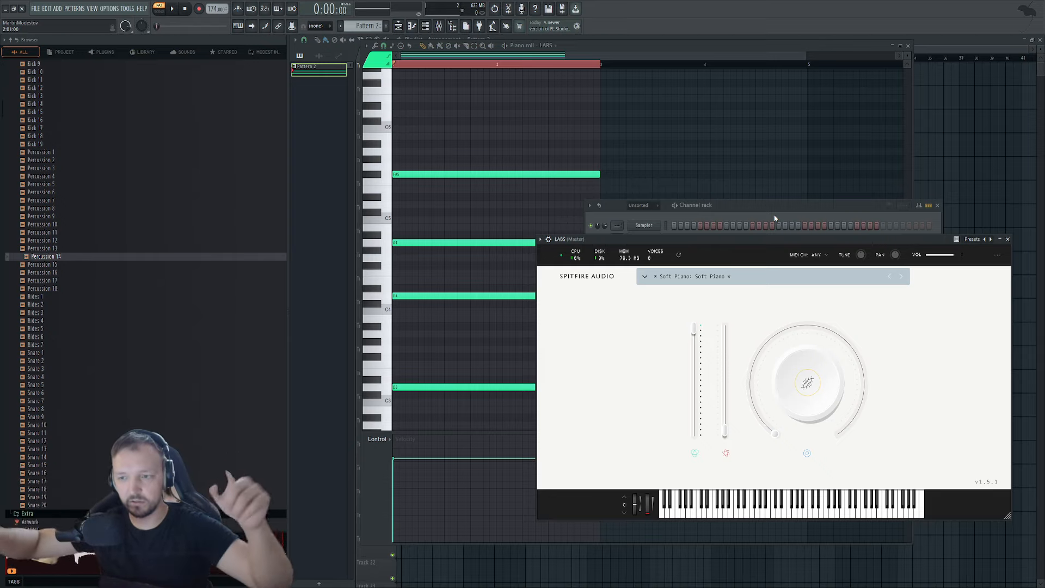
click(775, 217)
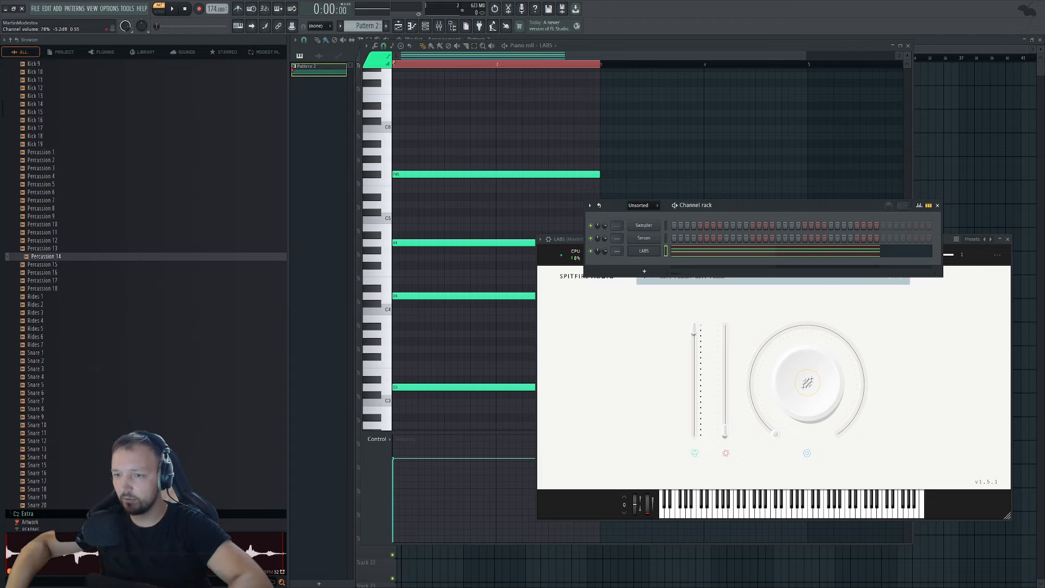
Paint Pattern 2 onto Track 3 from bar 1, delete the stray clip, and play in song mode.
click(942, 152)
click(560, 143)
right_click(575, 153)
drag(480, 123, 449, 120)
key(l)
key(space)
Delete the extra Pattern 2 clip, open Pattern 2 in the piano roll, and stop playback.
scroll(416, 124, up, 3)
right_click(496, 124)
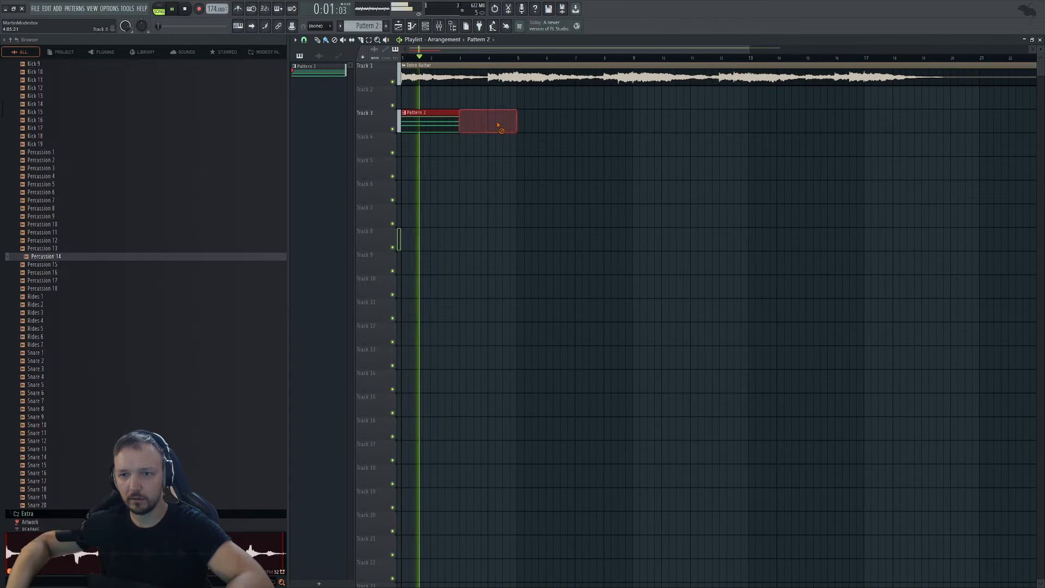
double_click(424, 127)
scroll(427, 130, down, 1)
key(space)
Add a second chord of E3, E4, B4 and G5 at bar 3, then close the piano roll.
drag(614, 138, 523, 443)
click(553, 346)
drag(553, 345, 565, 355)
click(580, 265)
click(578, 211)
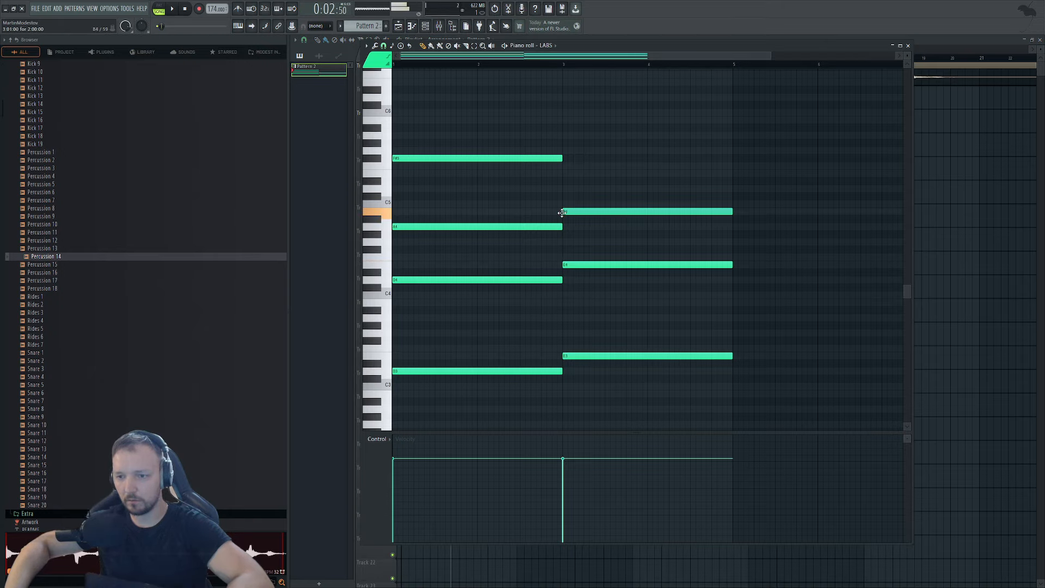
drag(566, 136, 564, 151)
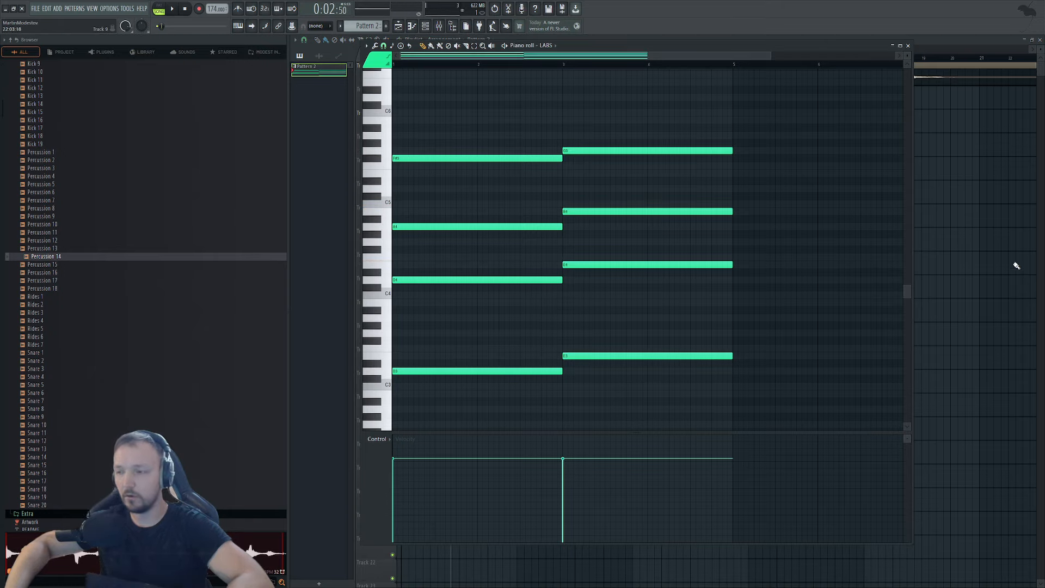
right_click(964, 259)
key(space)
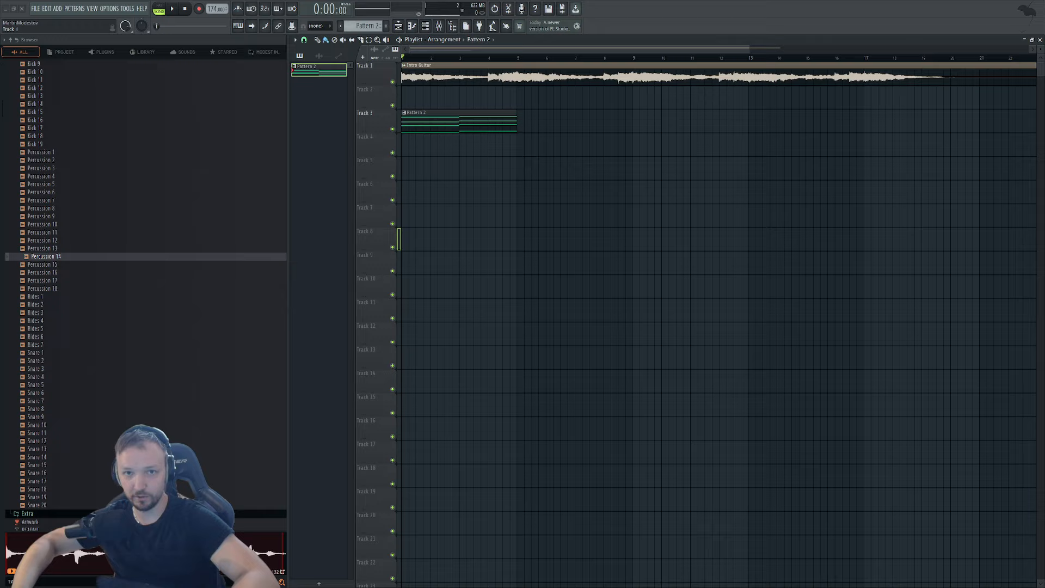
Add a third chord at bar 5 with G#3, G4, a higher note and A5.
key(space)
double_click(482, 128)
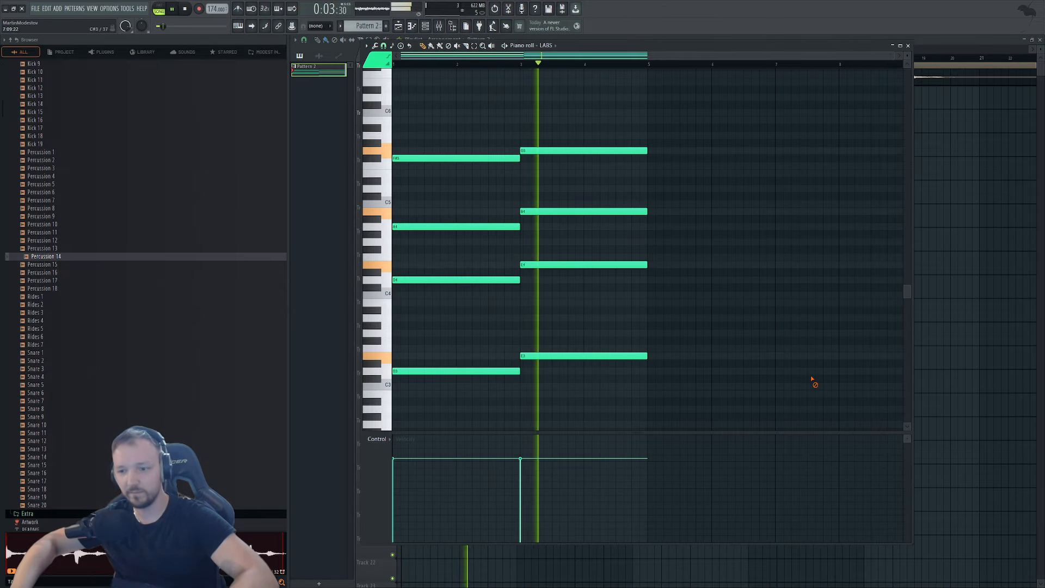
key(space)
click(651, 340)
drag(651, 340, 649, 329)
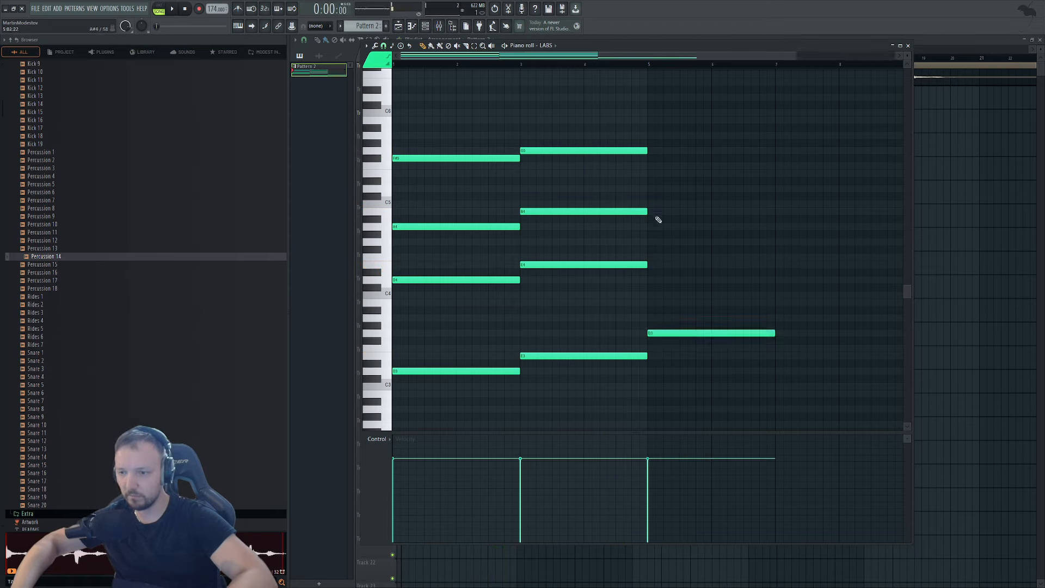
click(652, 241)
click(648, 185)
click(651, 130)
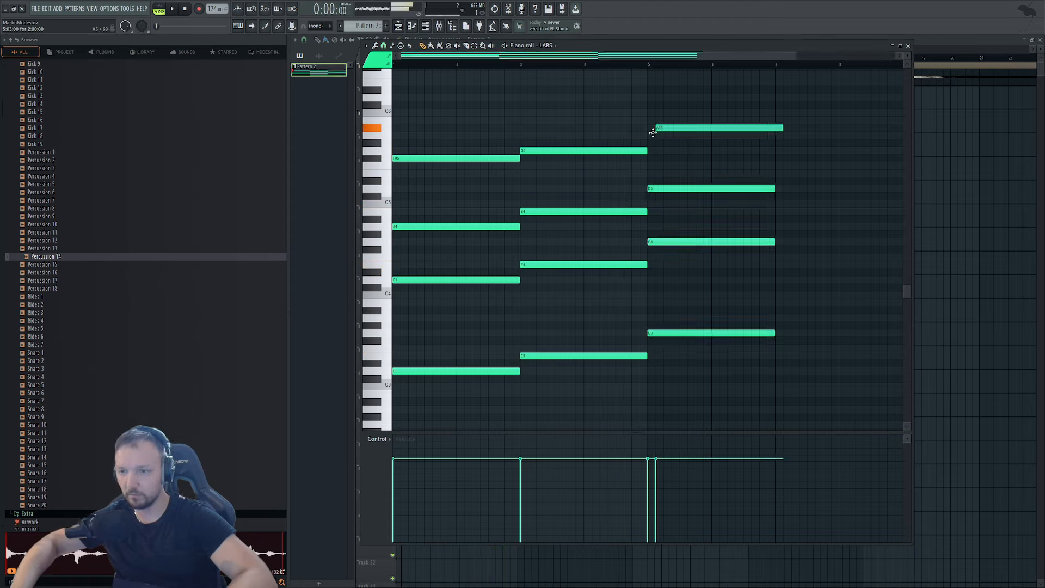
drag(651, 130, 651, 135)
Remove the stray bar-7 note and extend the bar-5 chord to end at bar 9.
drag(845, 80, 772, 335)
scroll(700, 355, down, 2)
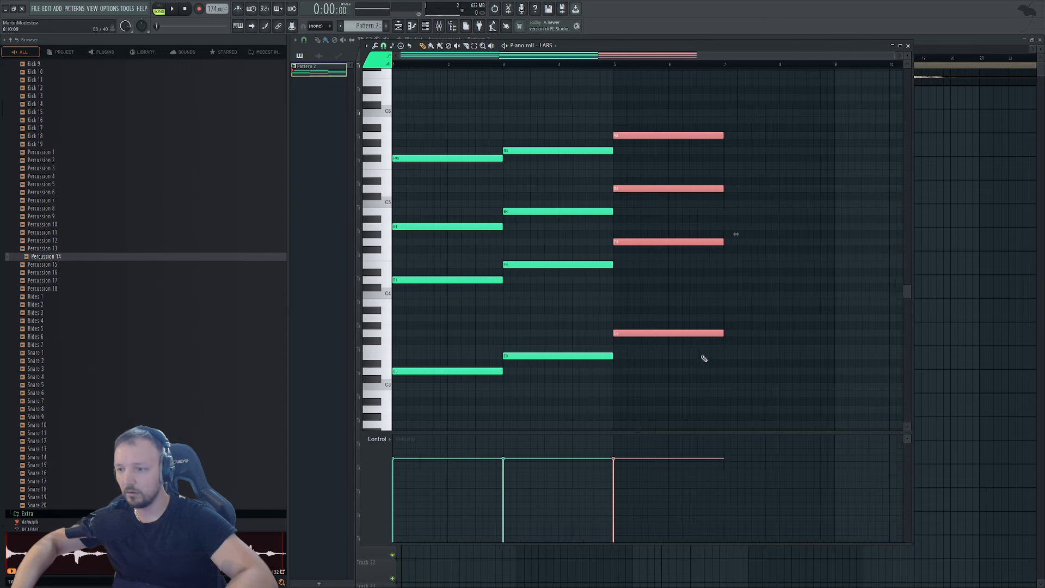
click(710, 326)
click(708, 400)
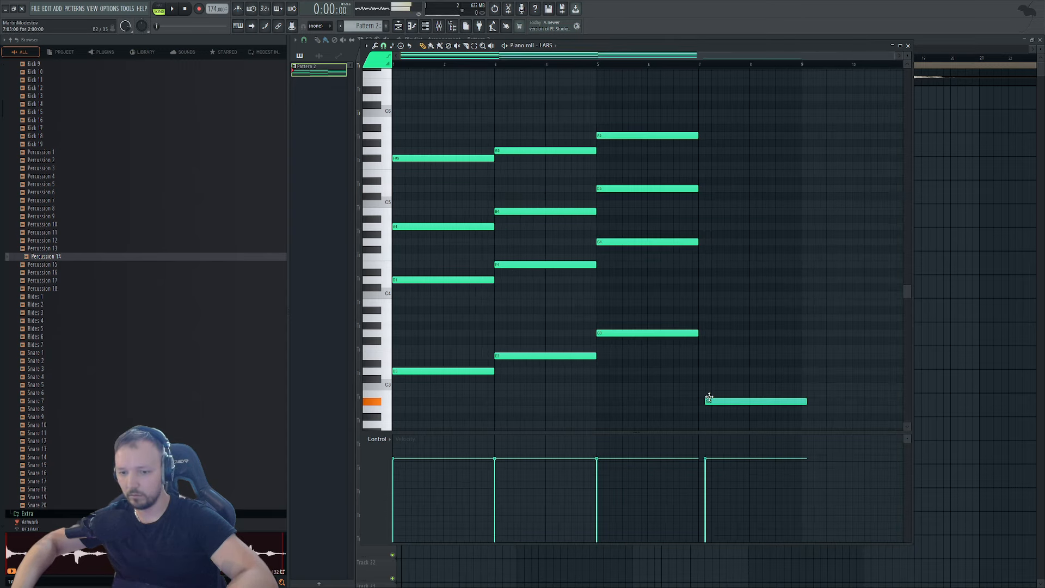
right_click(714, 401)
drag(742, 90, 680, 392)
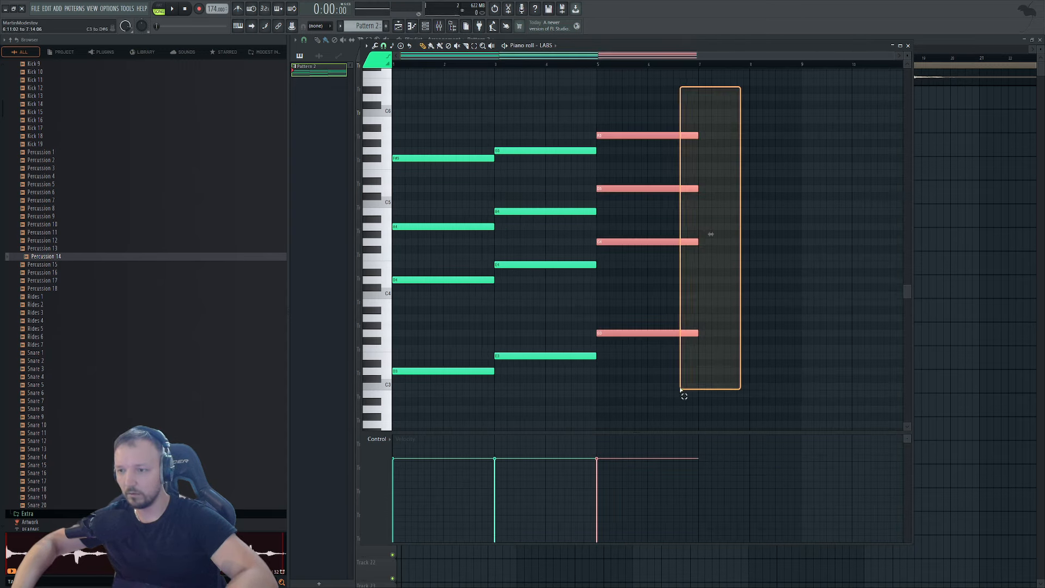
drag(697, 333, 797, 337)
Turn the LABS piano volume down slightly in the Channel rack while the pattern plays.
key(ctrl+a)
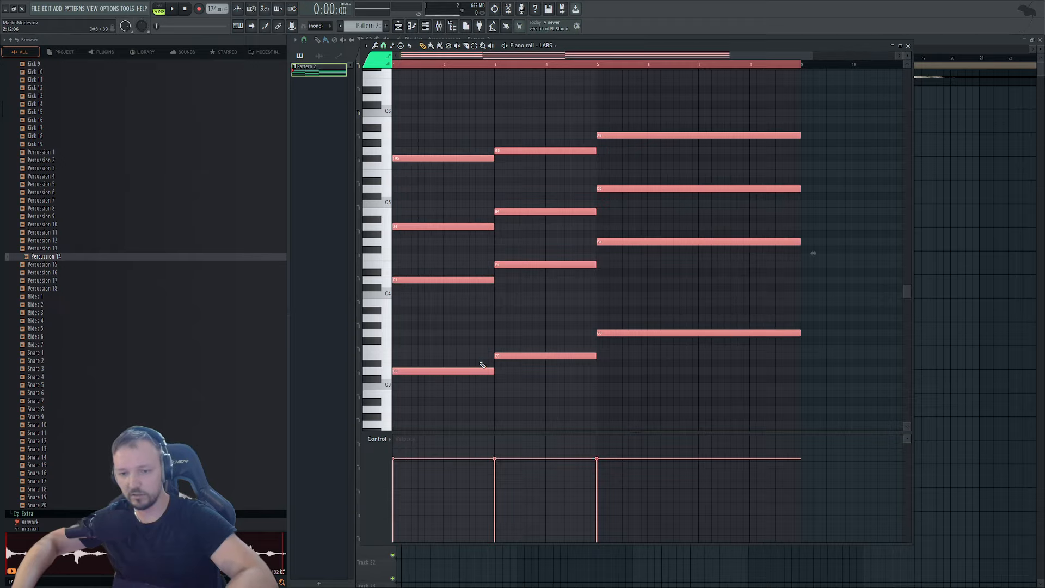
key(space)
click(424, 27)
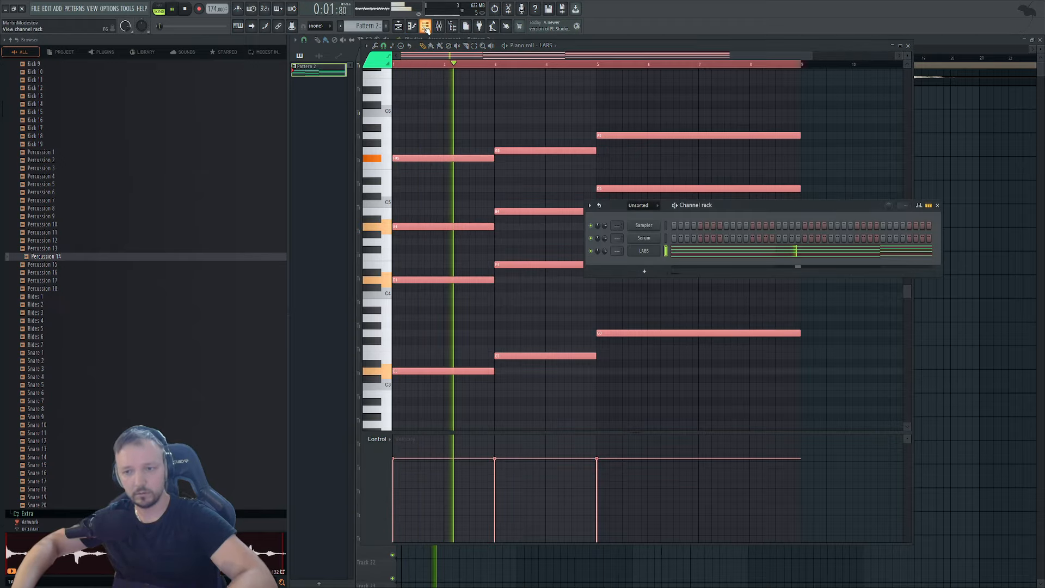
scroll(606, 253, down, 2)
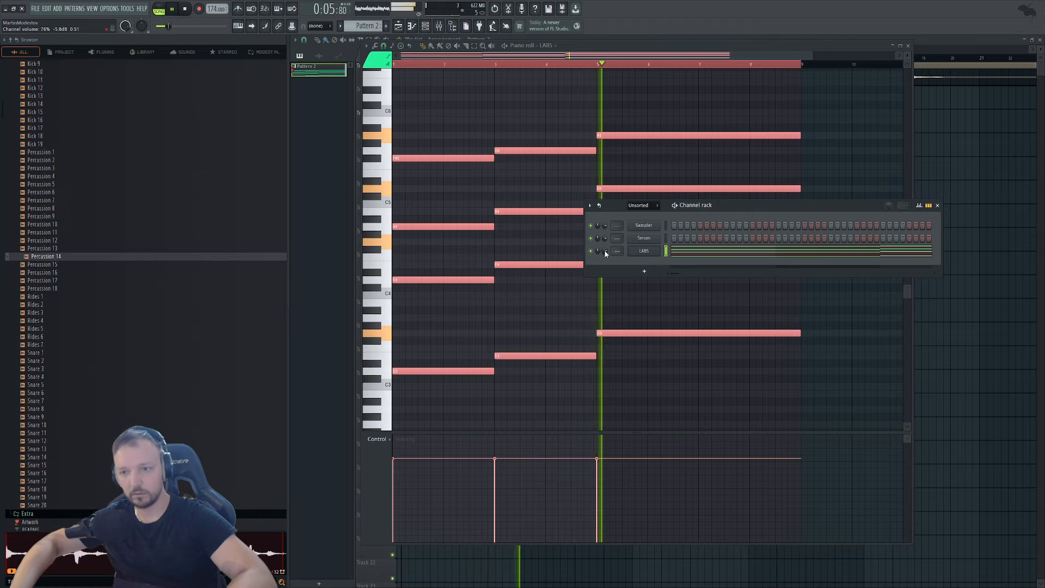
click(735, 392)
drag(827, 117, 760, 373)
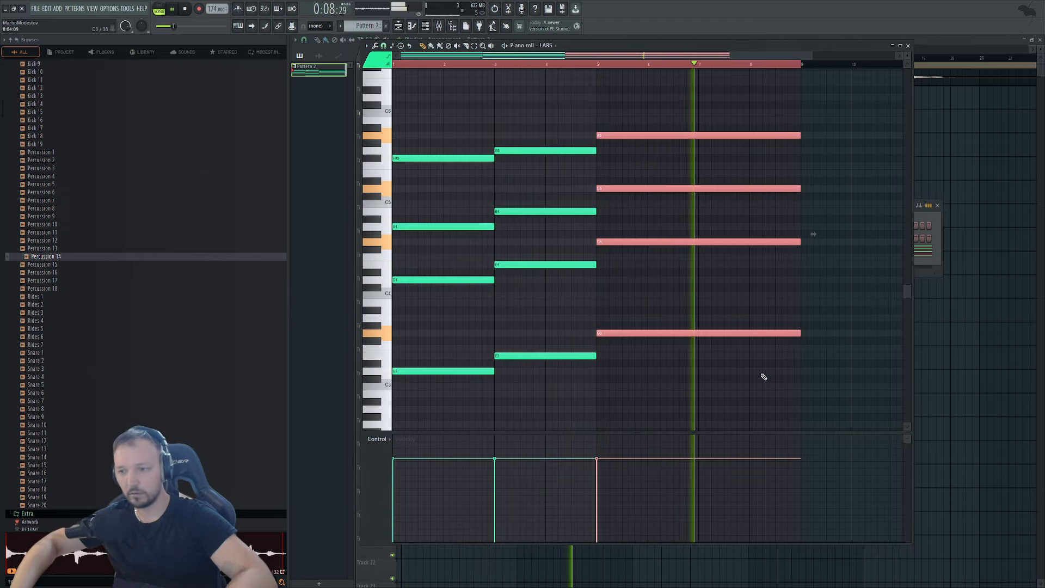
Place a second Pattern 2 clip on Track 3 at bar 9.
click(956, 152)
click(574, 124)
click(634, 113)
Raise the master volume slightly and stop playback back at the song start.
scroll(489, 164, down, 2)
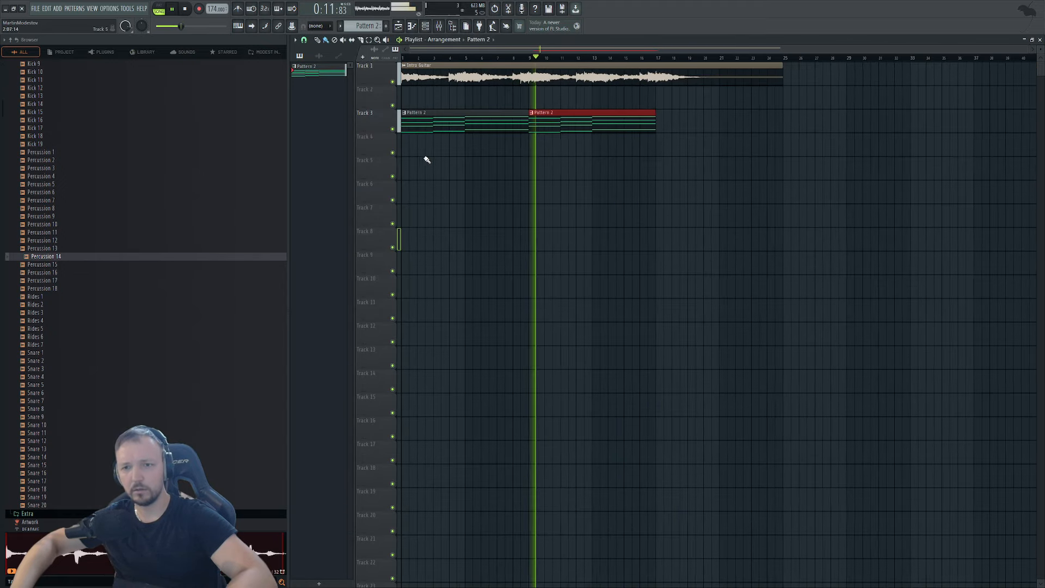
ctrl+click(413, 154)
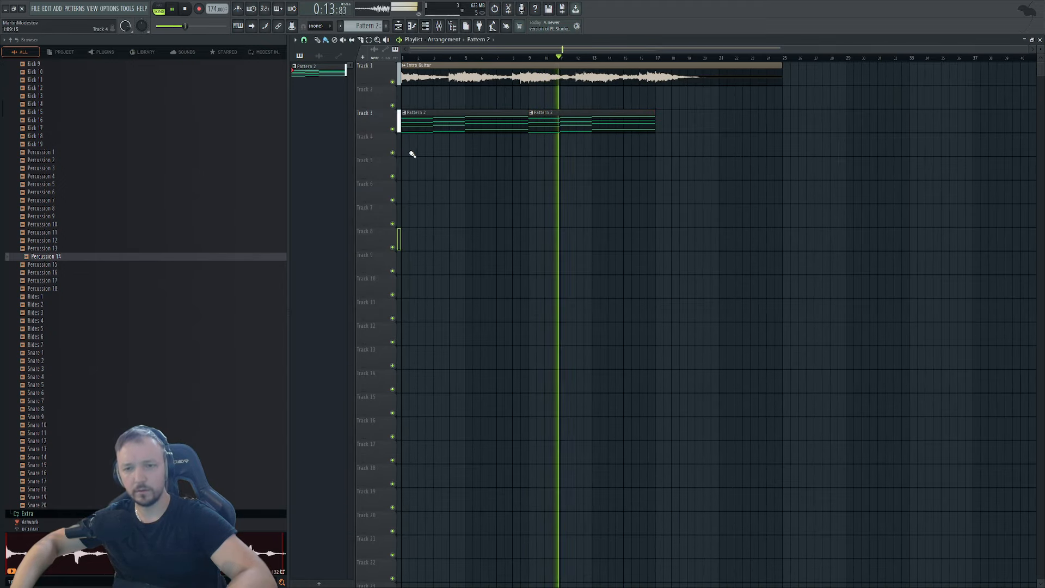
drag(184, 26, 188, 26)
key(ctrl+a)
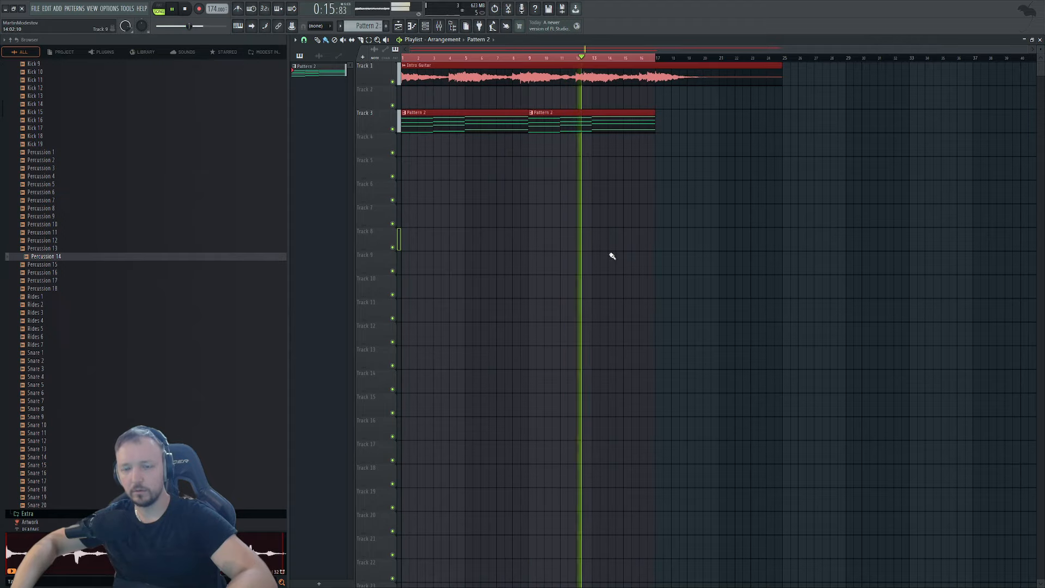
key(space)
Load Edison onto the Intro Guitar mixer insert after ValhallaShimmer.
scroll(383, 71, up, 2)
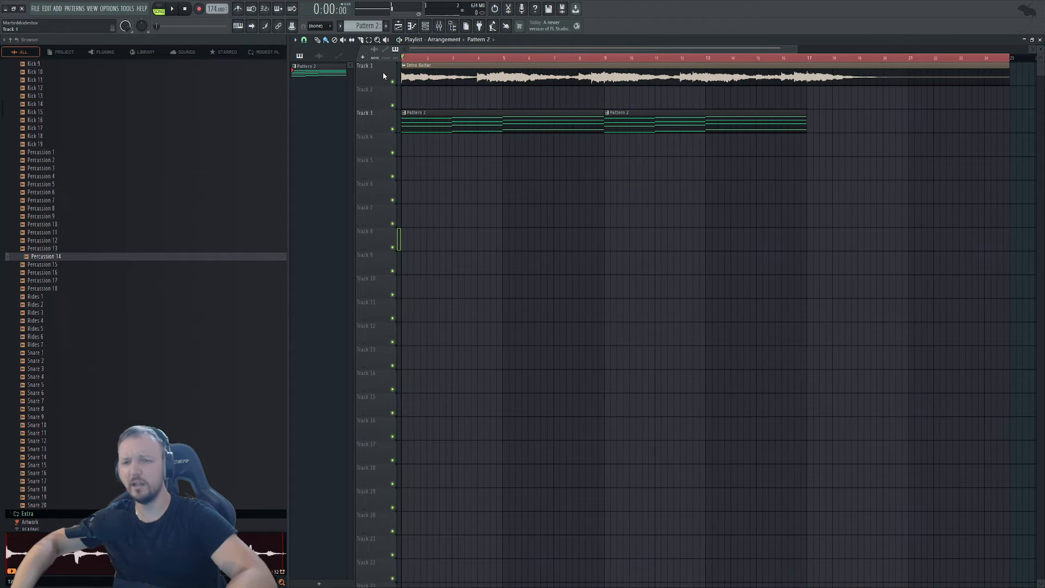
double_click(463, 70)
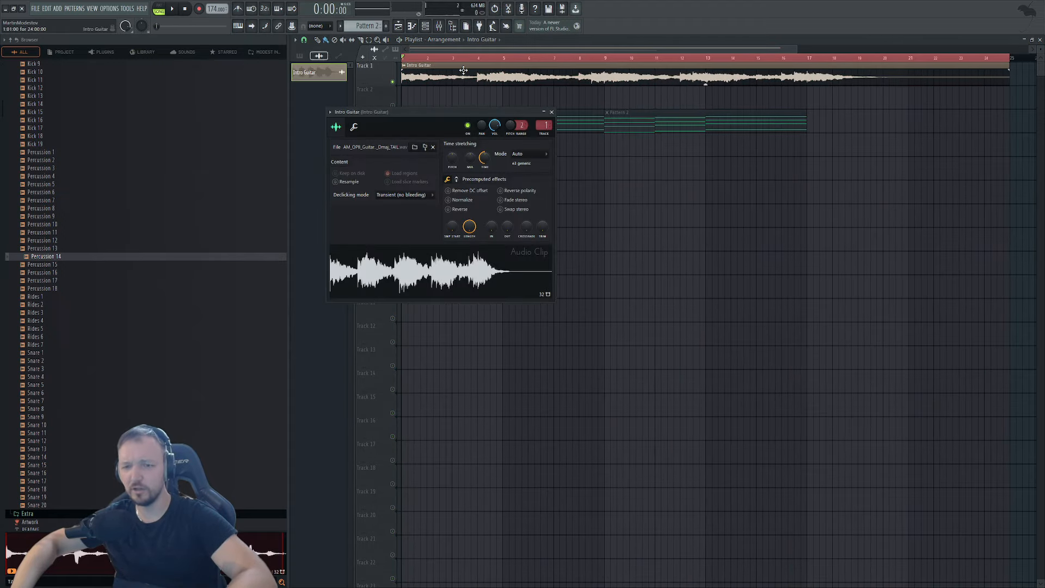
click(439, 25)
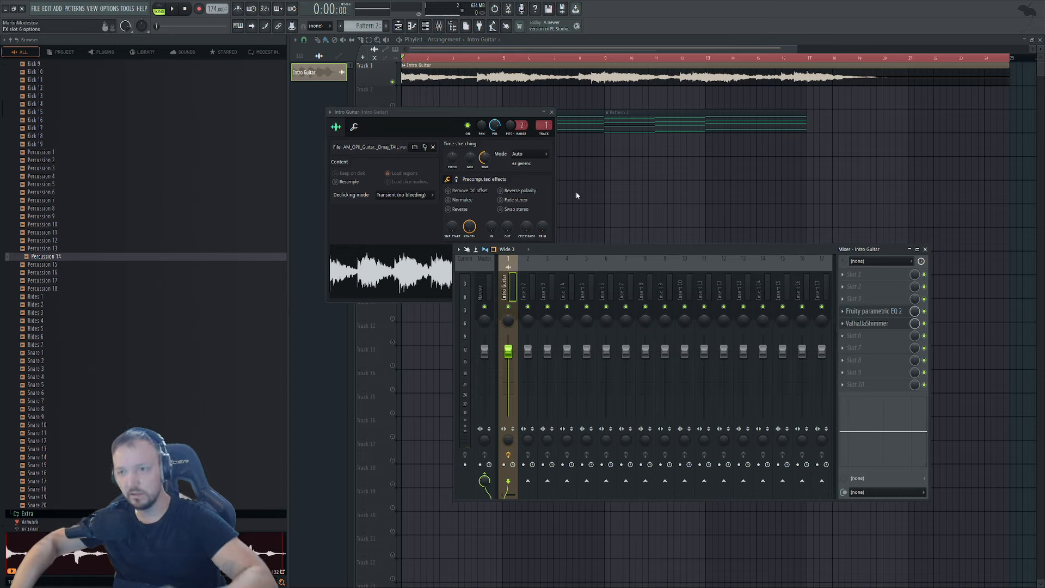
key(ctrl+e)
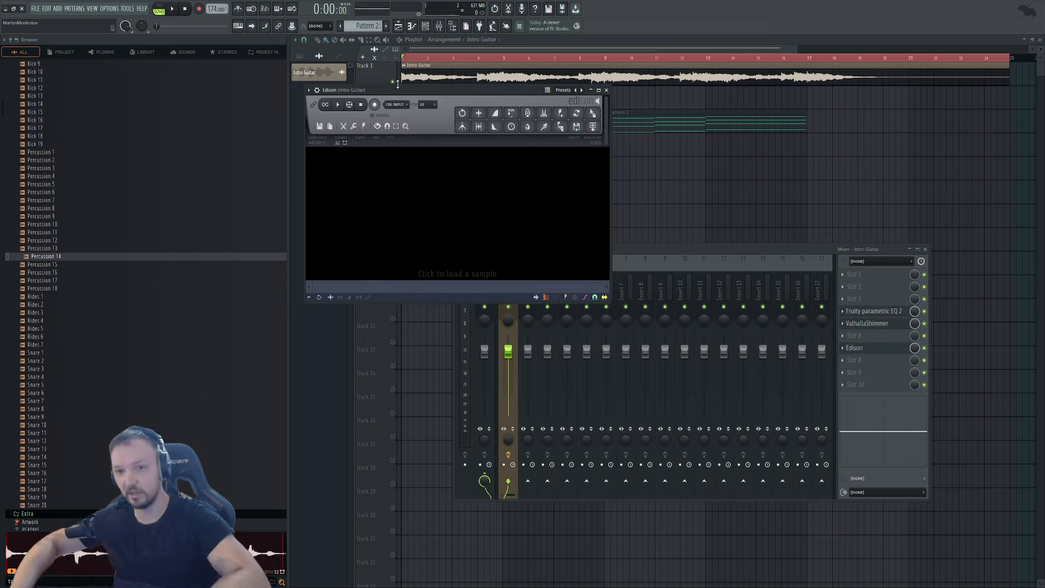
Move the Edison window aside, set the song position to bar 17, and start playback.
drag(397, 90, 516, 194)
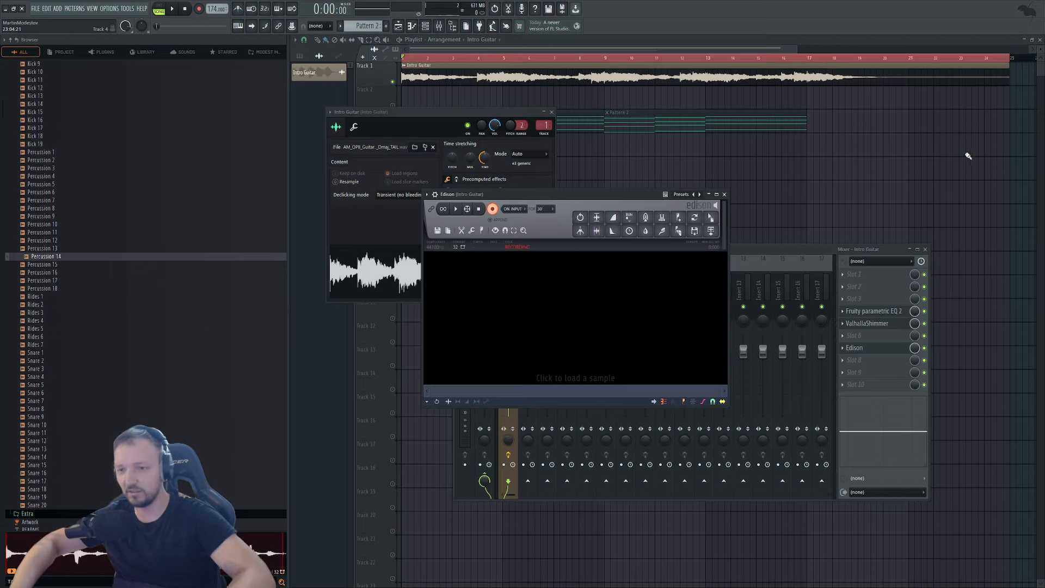
key(F12)
click(814, 59)
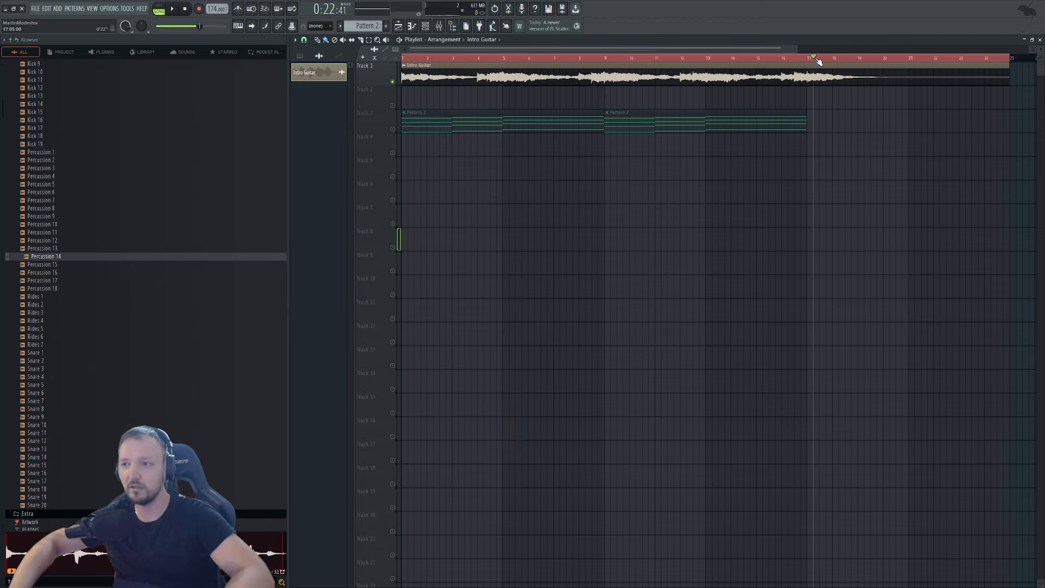
key(space)
Record the guitar tail in Edison, select the whole take, and send it to the playlist.
key(F9)
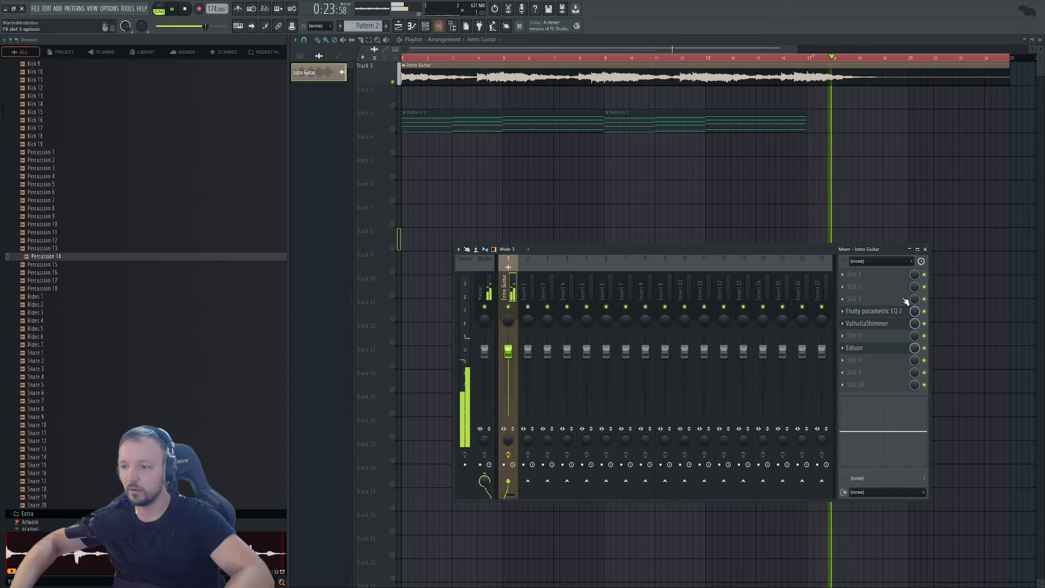
click(864, 349)
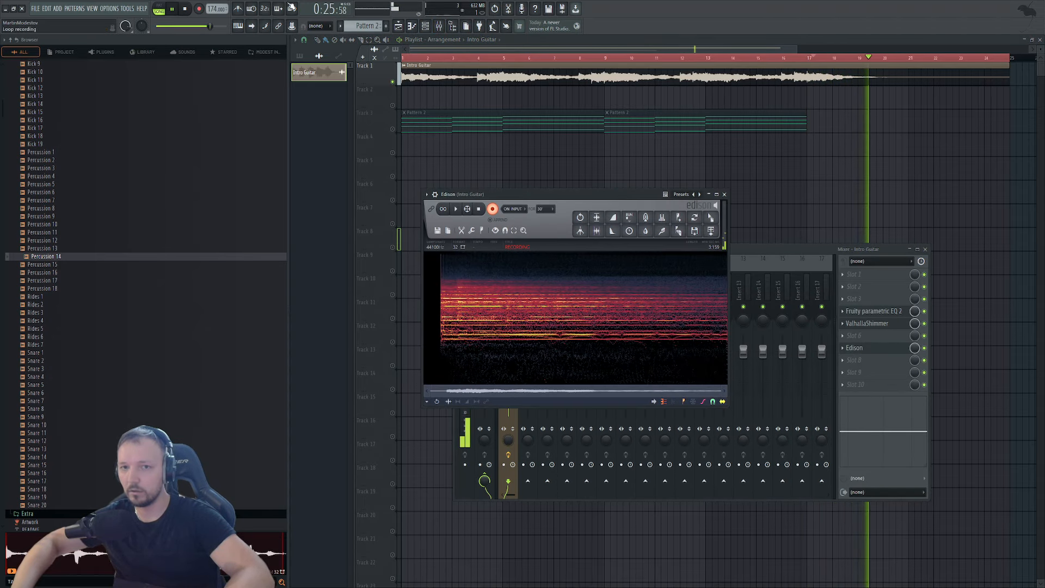
key(space)
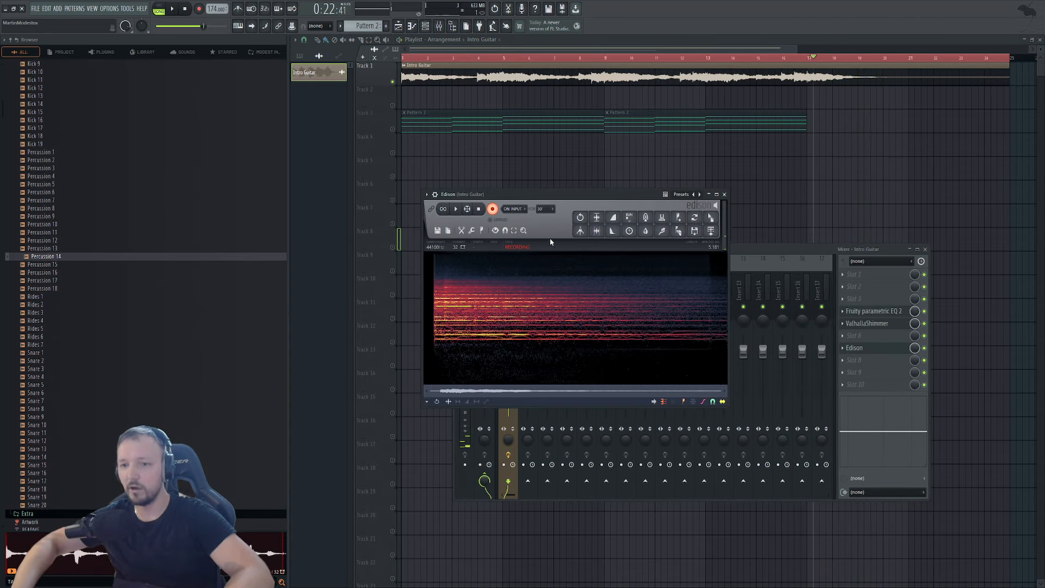
click(492, 210)
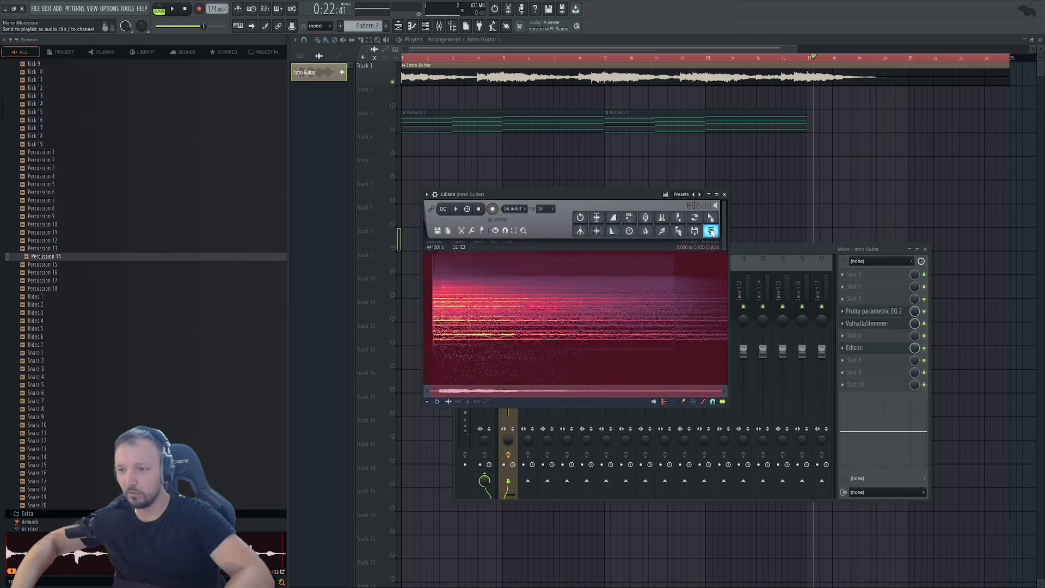
click(710, 232)
key(F12)
Move both Pattern 2 clips and the Intro Guitar clip to start at bar 5.
double_click(457, 101)
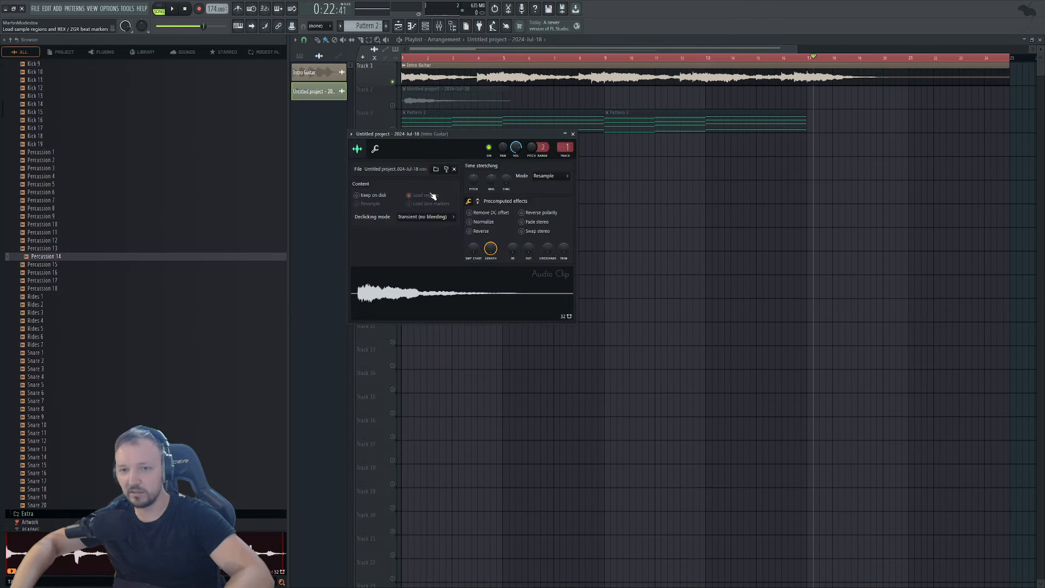
drag(894, 203, 535, 120)
drag(770, 93, 618, 79)
ctrl+click(559, 94)
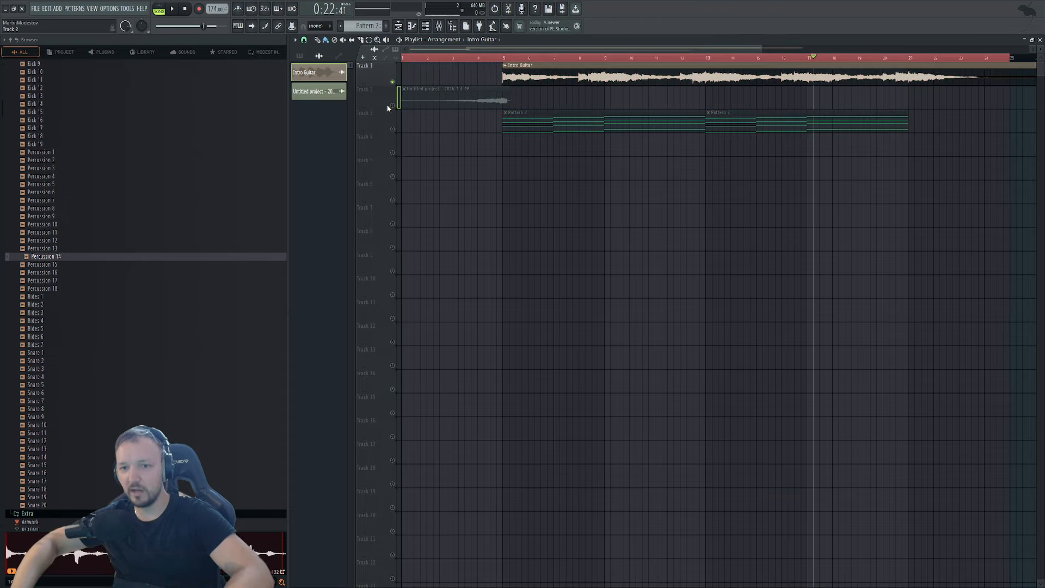
Shorten Track 2's height, solo it briefly, and trim the recorded clip to end at bar 5.
drag(382, 105, 397, 105)
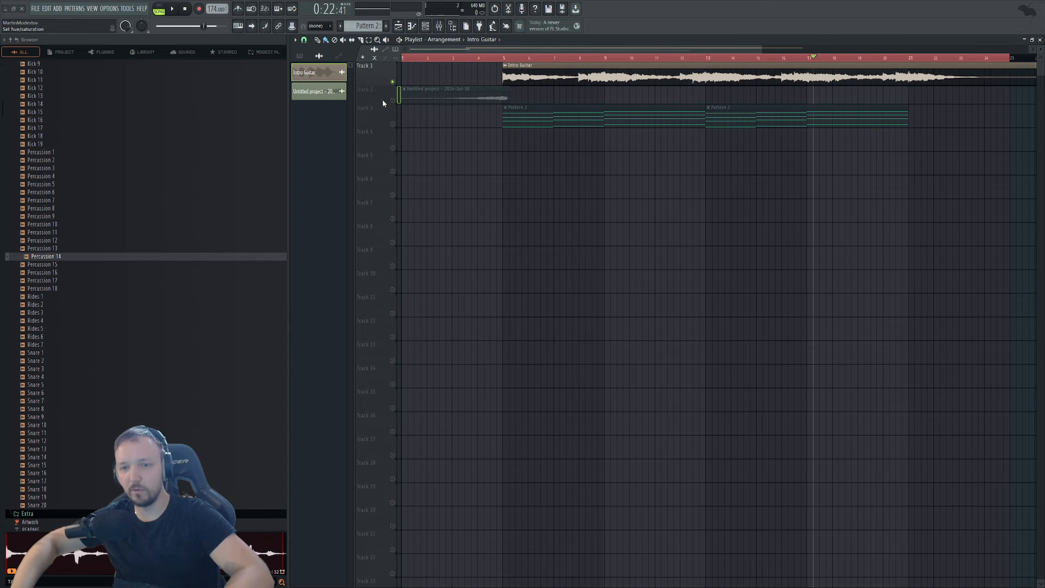
right_click(392, 100)
right_click(392, 101)
scroll(493, 157, up, 3)
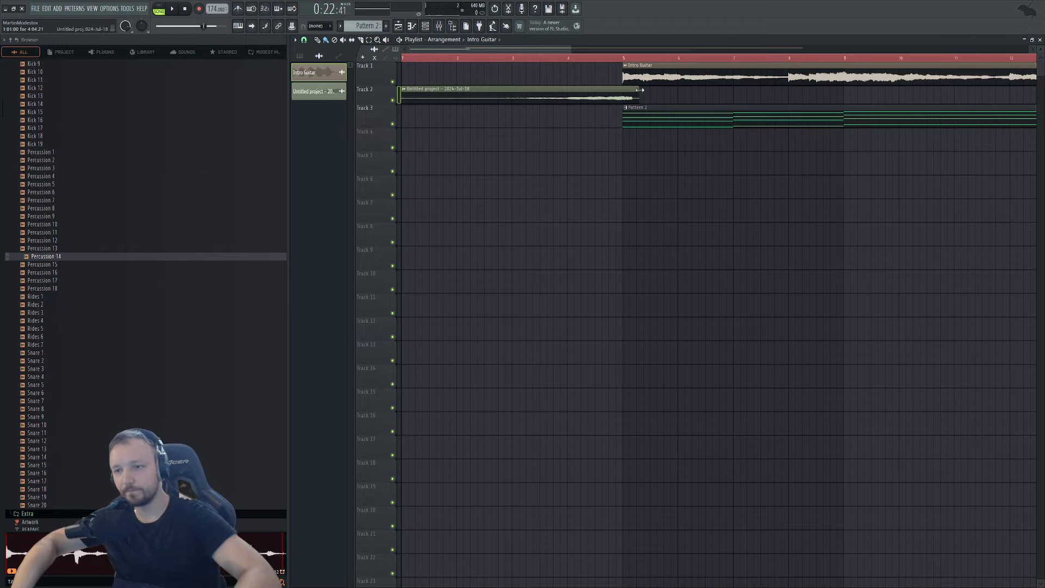
drag(640, 96, 620, 97)
scroll(627, 117, up, 6)
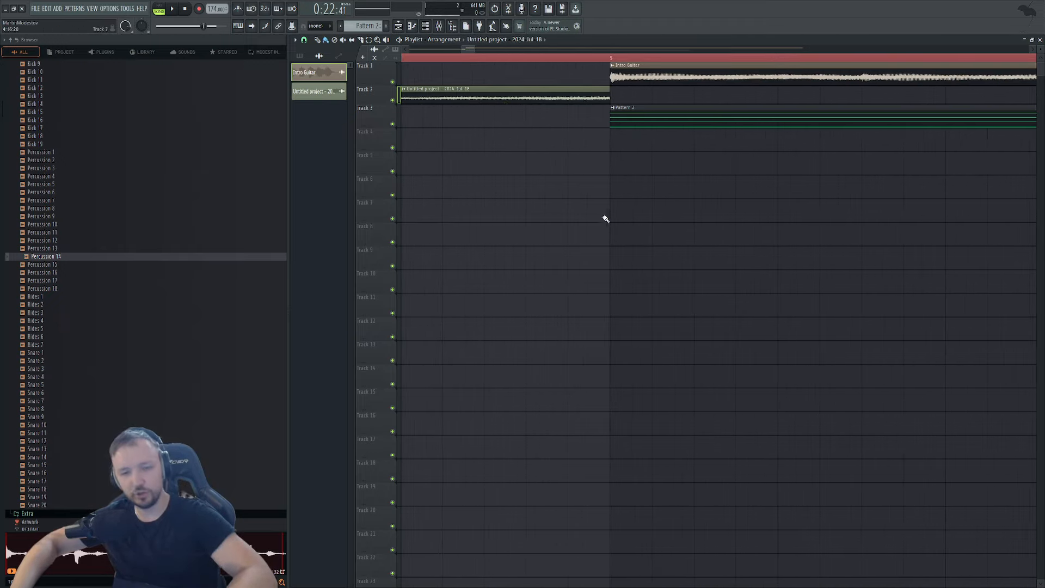
scroll(570, 186, down, 2)
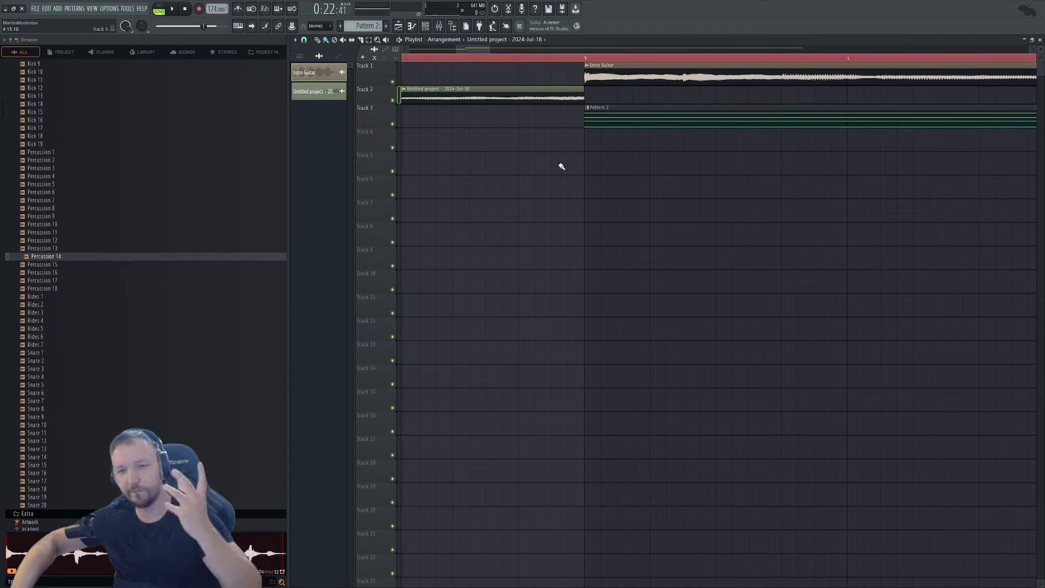
scroll(142, 251, up, 8)
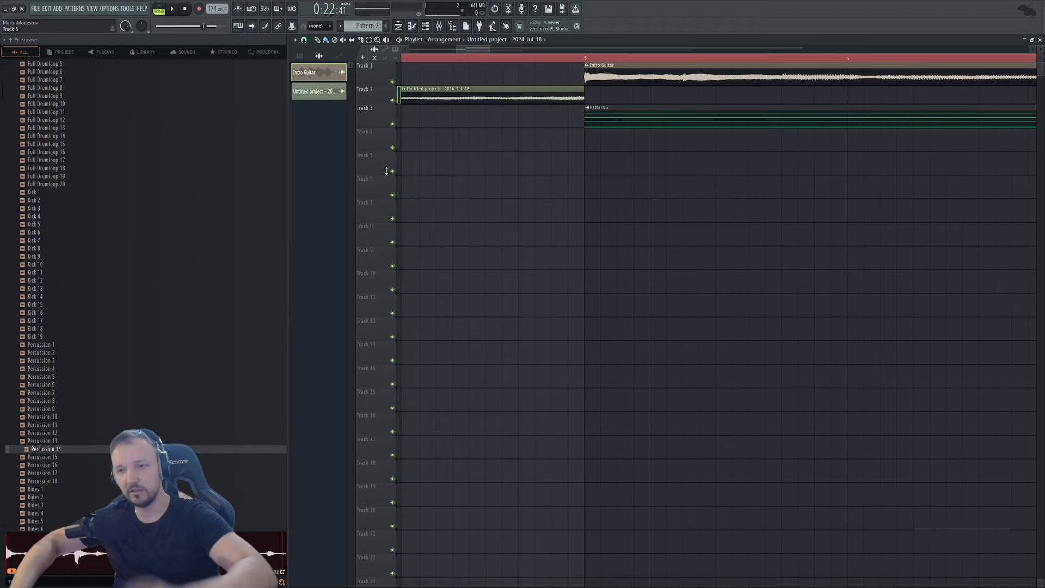
scroll(457, 175, down, 8)
Check the Track 2 recording's sample settings and the mixer, then close them back to the playlist.
double_click(427, 100)
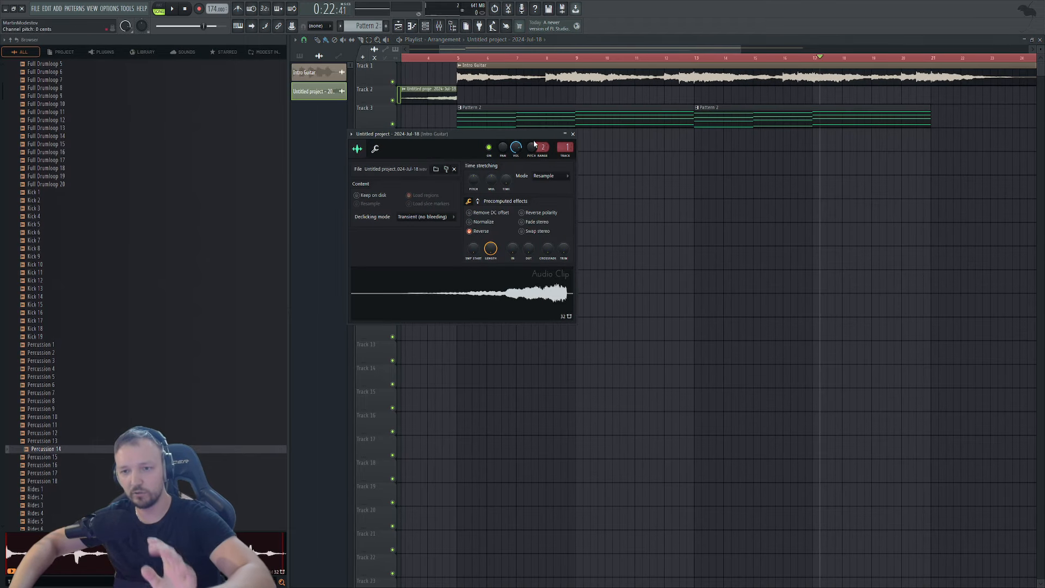
click(438, 33)
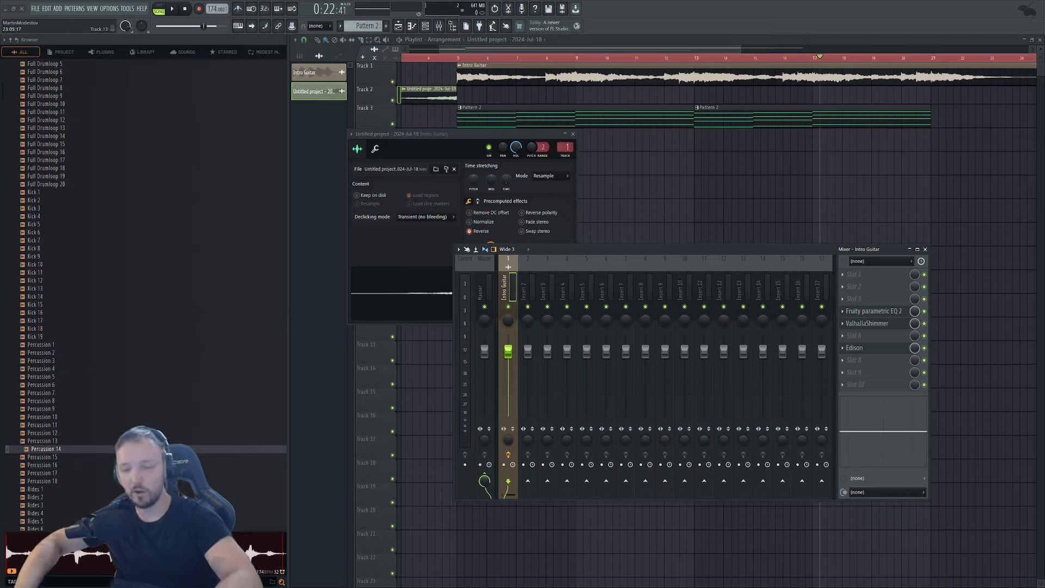
key(F12)
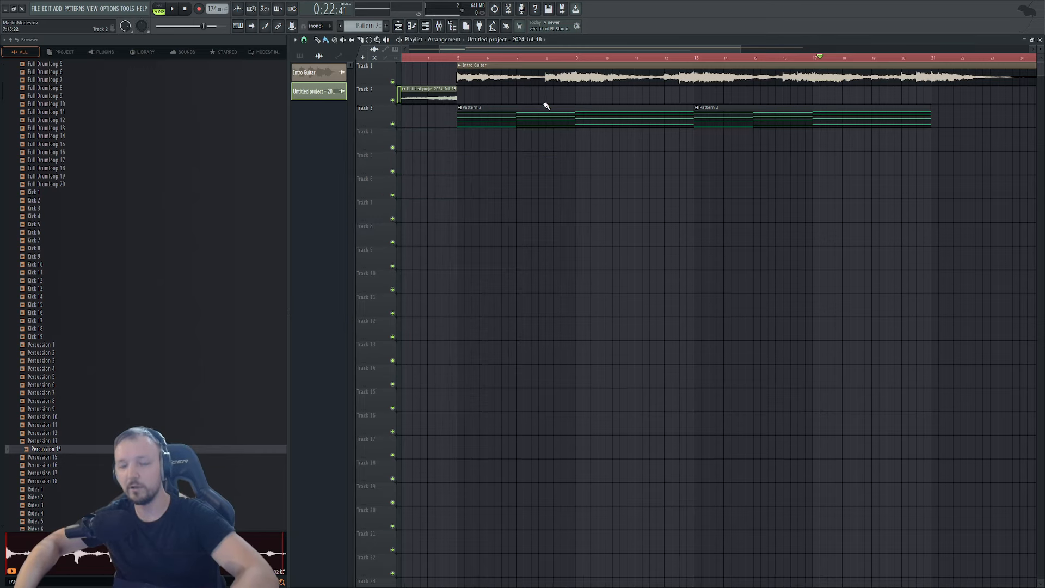
scroll(546, 106, down, 3)
double_click(452, 100)
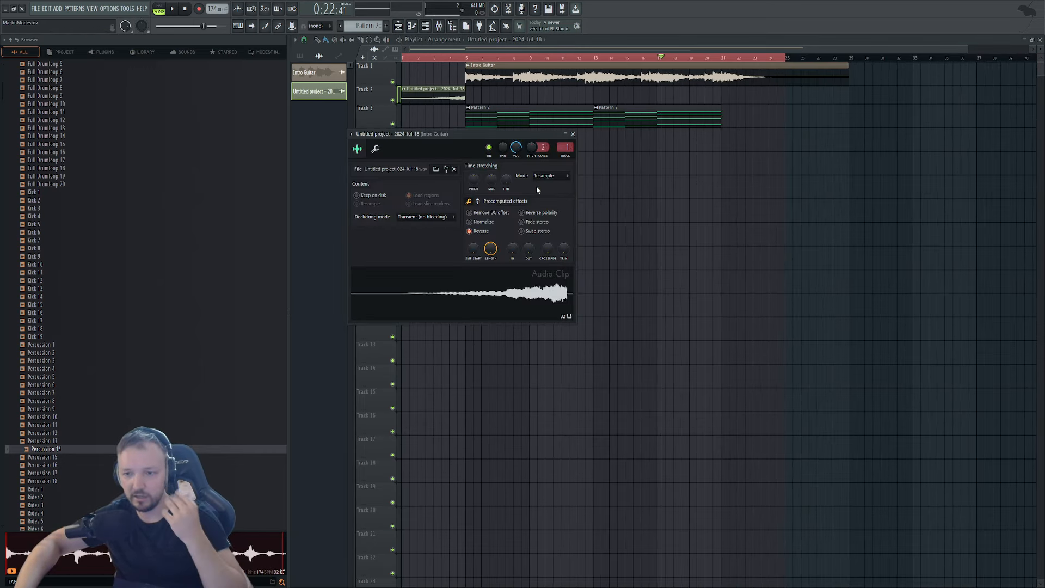
key(Escape)
scroll(450, 110, up, 3)
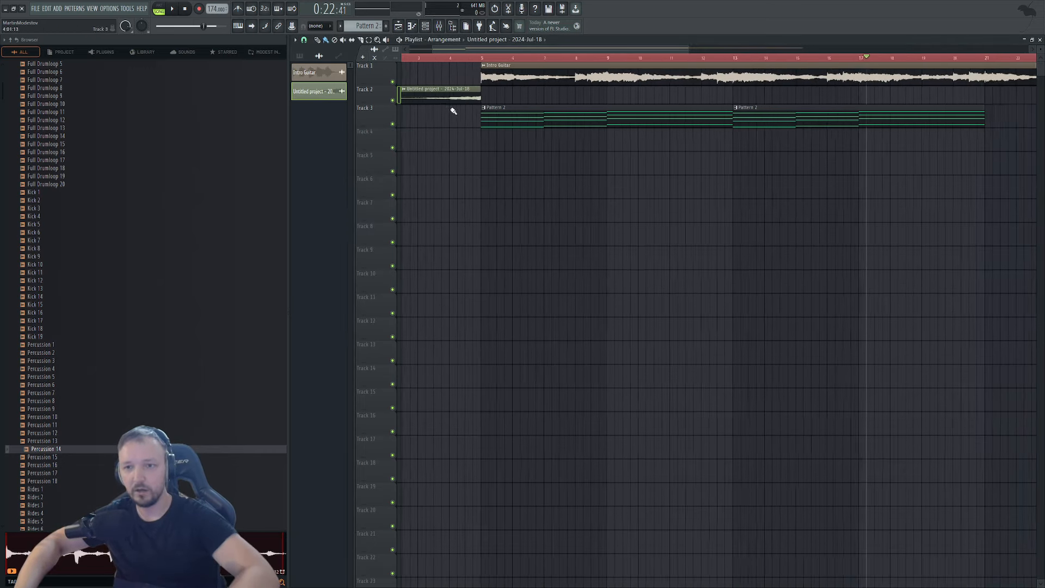
Lengthen the reversed clip and route it to mixer insert 2, Revr. Guitar.
mouse_move(496, 96)
mouse_down()
mouse_move(514, 93)
mouse_move(498, 92)
mouse_up()
double_click(503, 91)
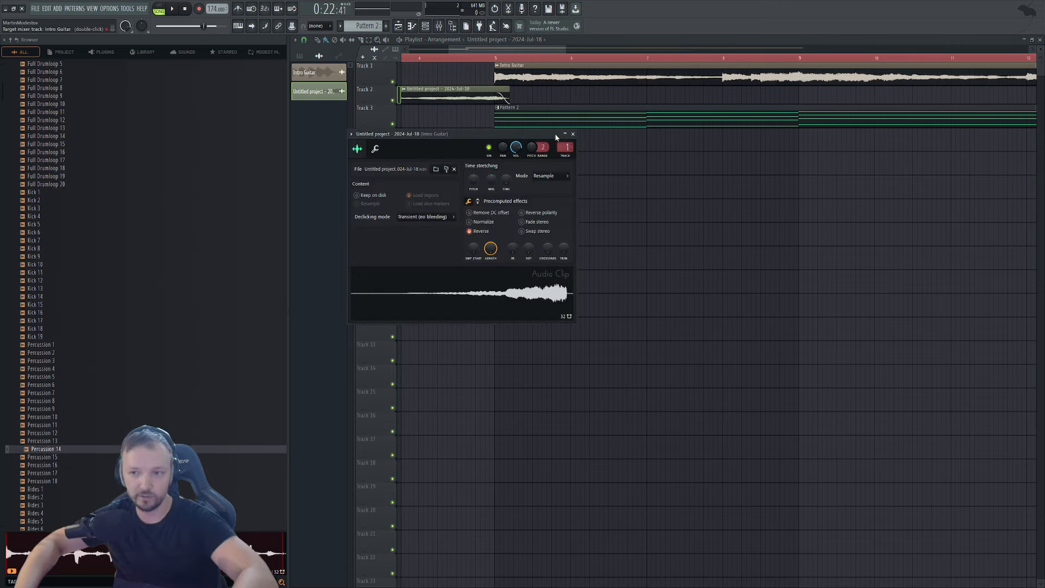
click(438, 26)
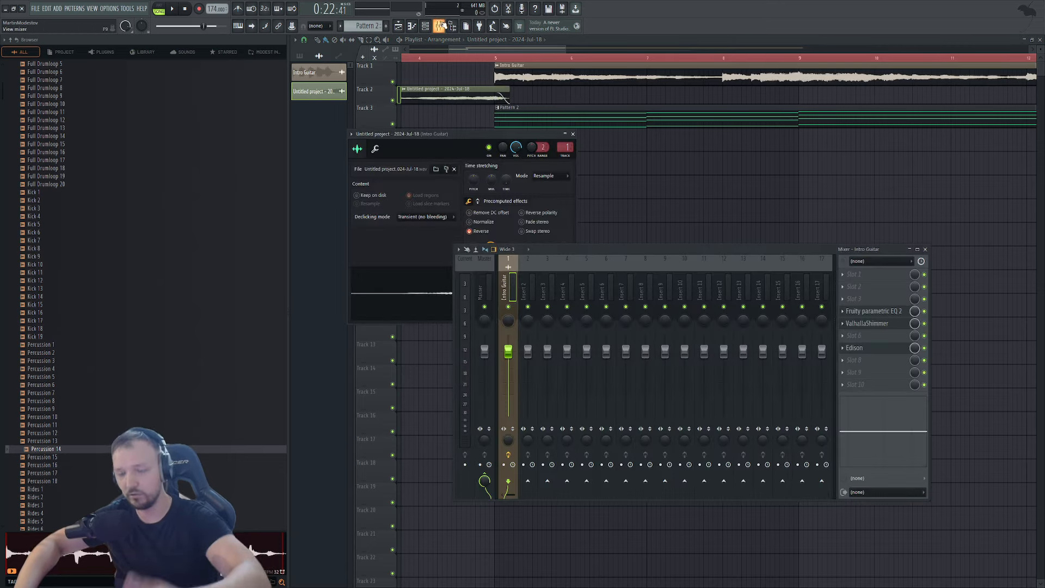
click(566, 157)
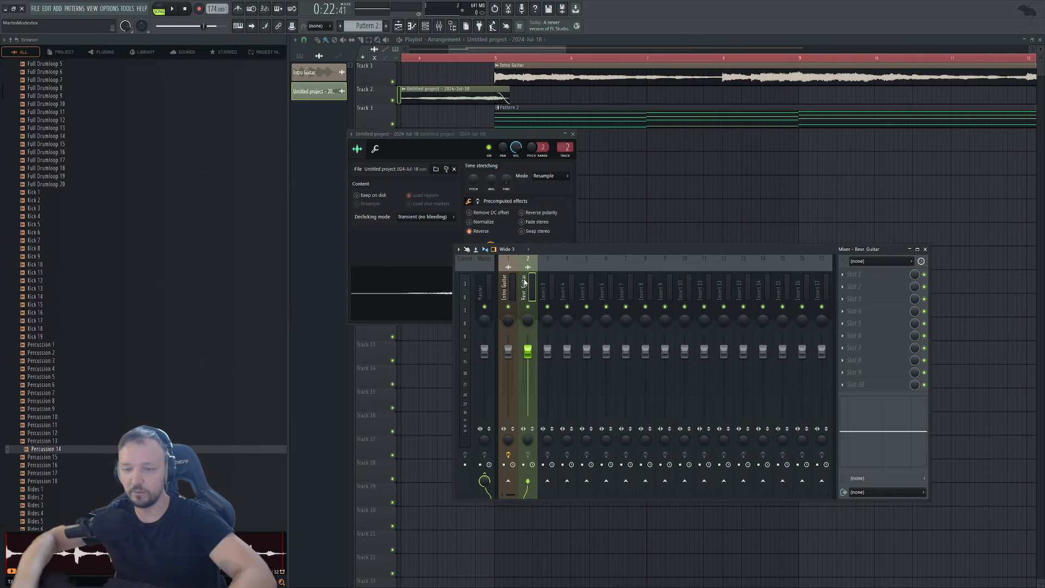
click(698, 174)
Play the arrangement briefly to audition the reversed swell.
drag(436, 58, 381, 60)
key(space)
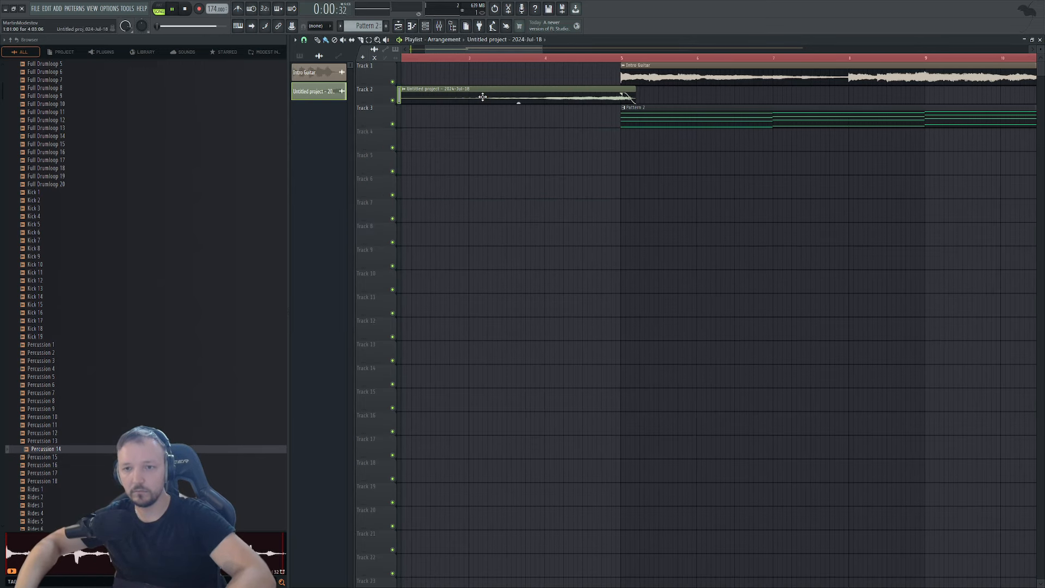
scroll(481, 96, down, 4)
key(space)
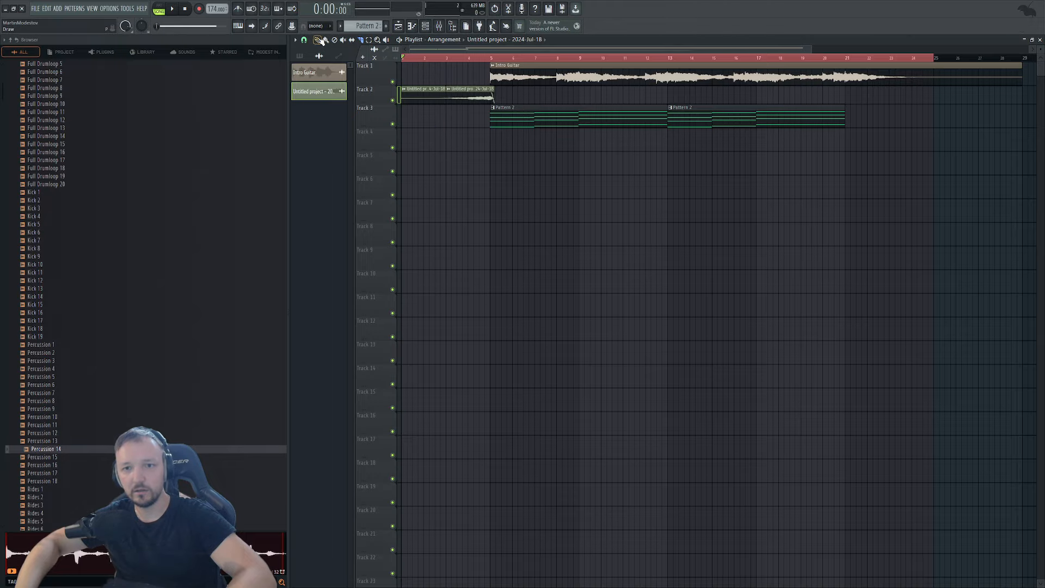
Delete the extra reversed clip and move all remaining clips two bars earlier.
right_click(438, 95)
key(ctrl+a)
scroll(455, 98, up, 1)
drag(499, 91, 429, 87)
scroll(461, 133, down, 2)
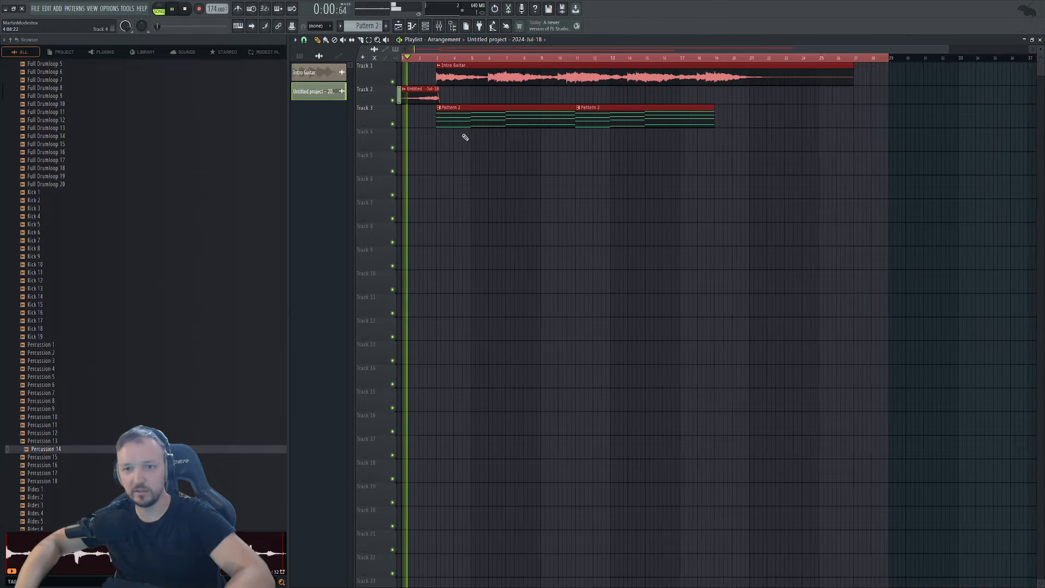
ctrl+click(425, 148)
scroll(400, 123, up, 1)
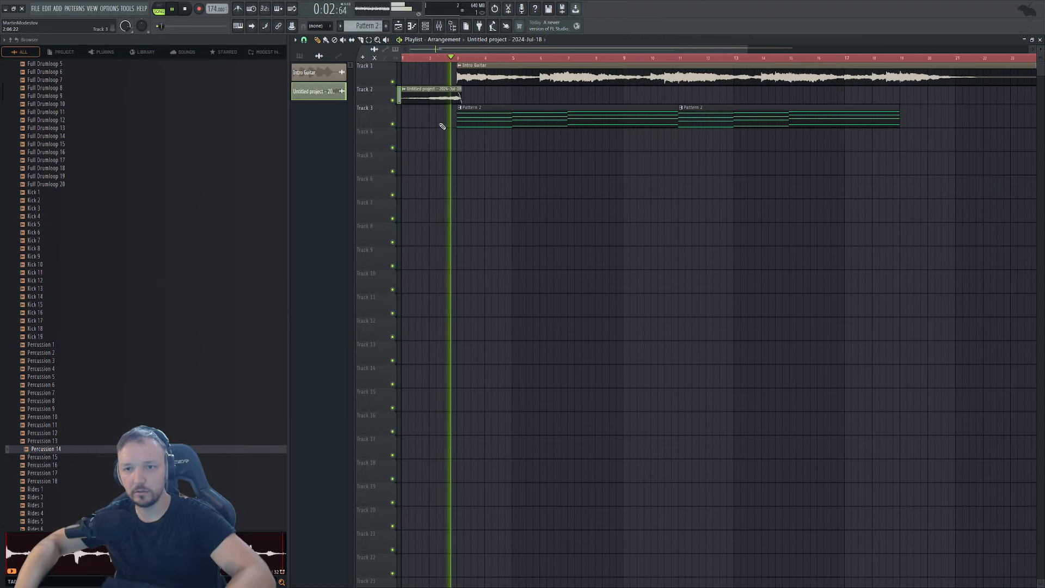
key(space)
Lengthen the reversed clip slightly and confirm it plays through the Revr. Guitar insert.
drag(462, 93, 482, 96)
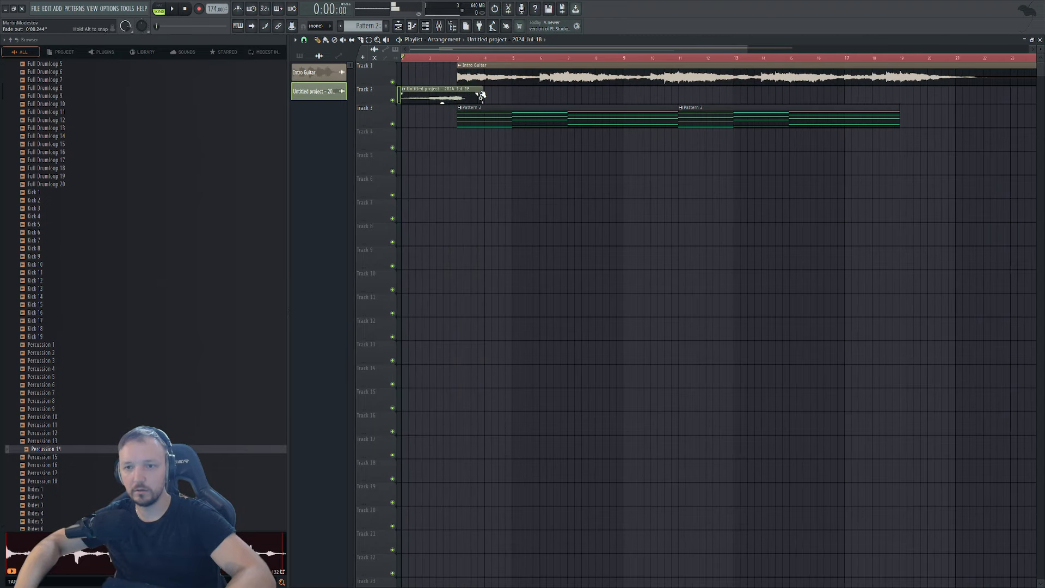
double_click(455, 95)
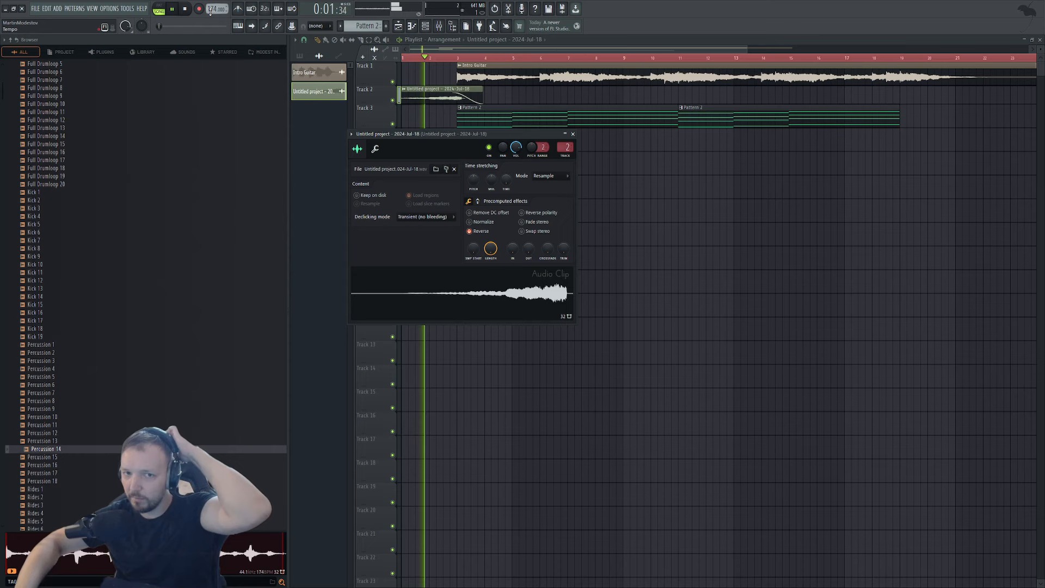
click(438, 26)
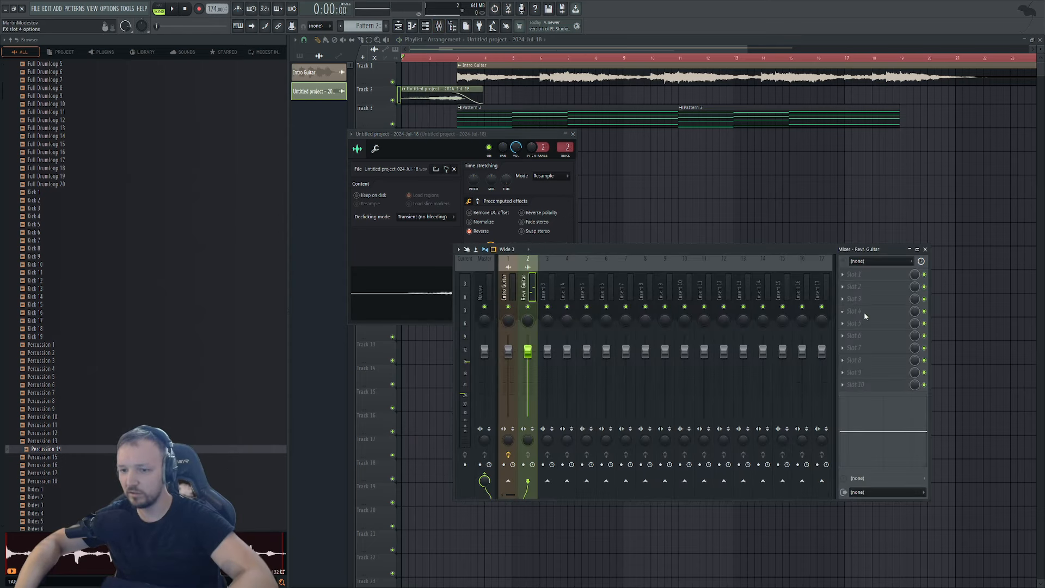
key(F12)
Solo Track 2, unmute Track 1 with Track 3 left muted, and audition from bar 2.
right_click(393, 100)
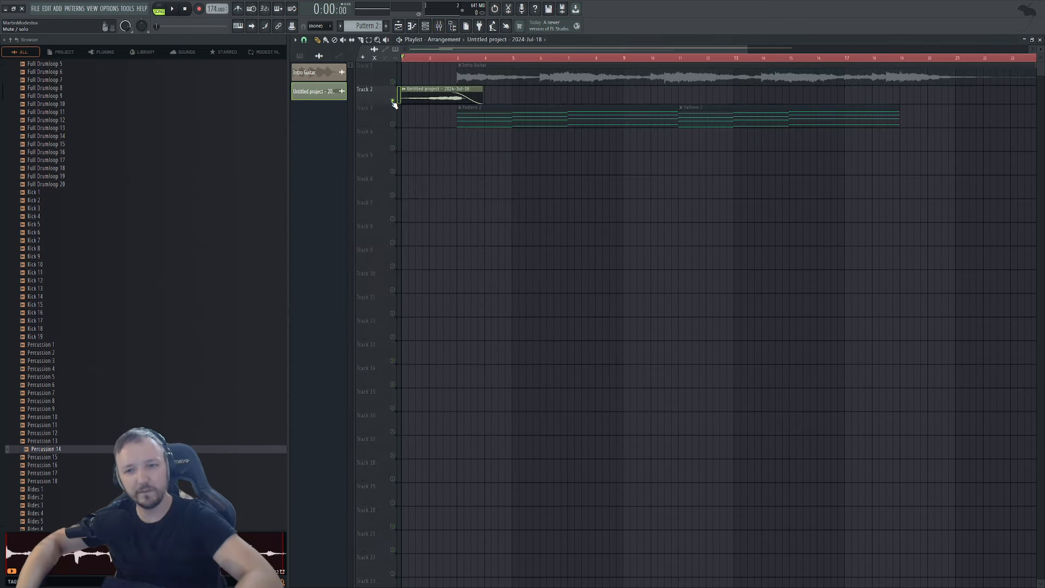
click(392, 82)
key(space)
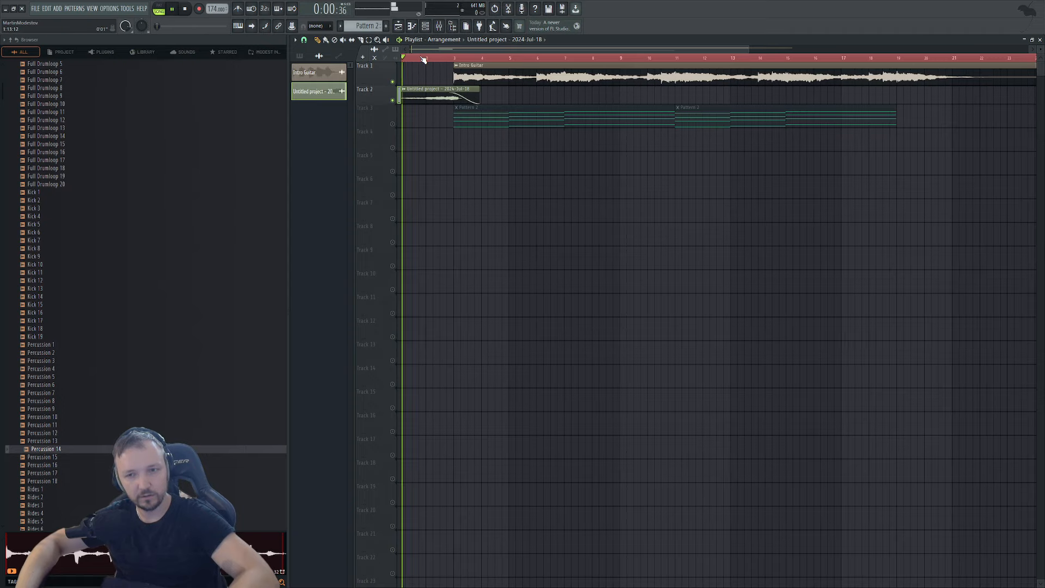
click(430, 58)
scroll(446, 59, up, 3)
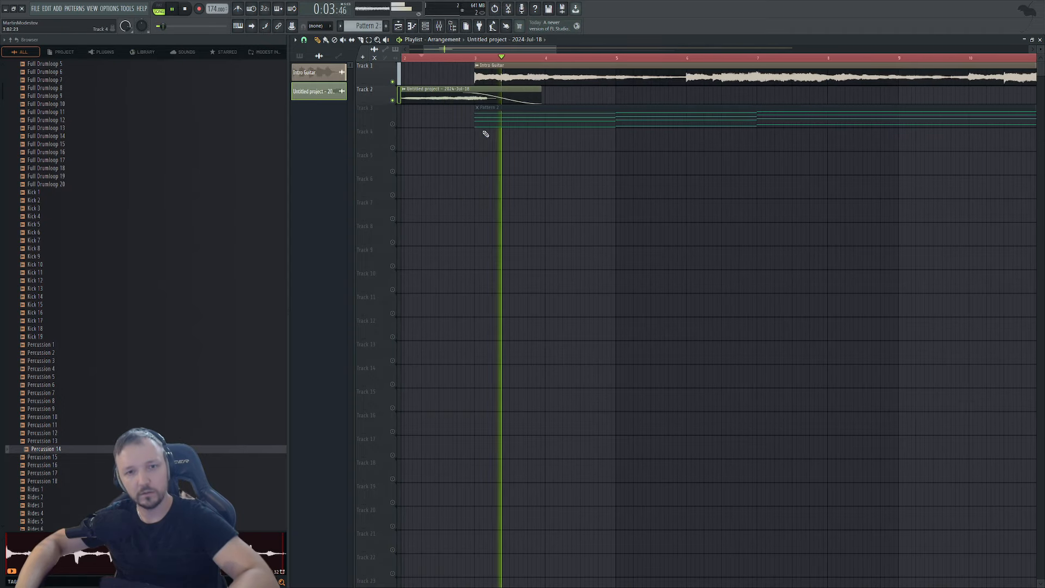
key(space)
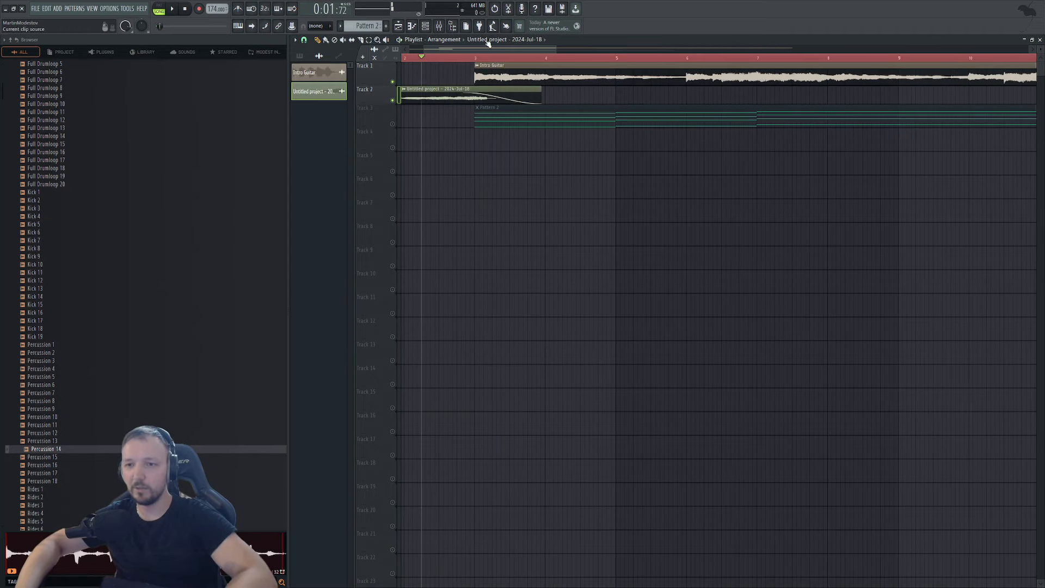
Lengthen the fade-out on the reversed clip's tail.
click(425, 26)
click(439, 26)
drag(462, 92, 525, 98)
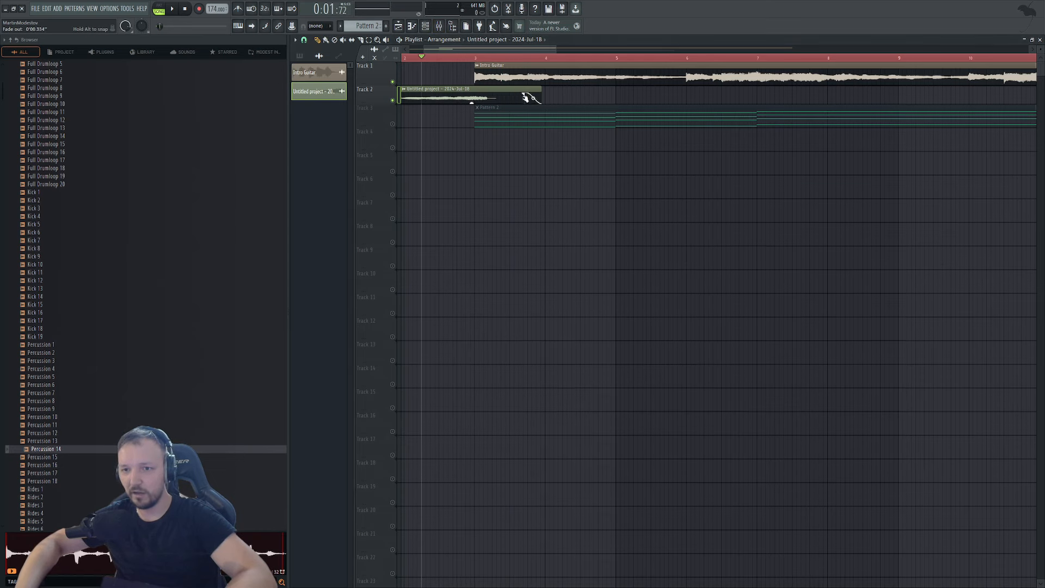
Raise the ValhallaShimmer wet mix toward 0.66 and adjust its low and high cuts.
key(F9)
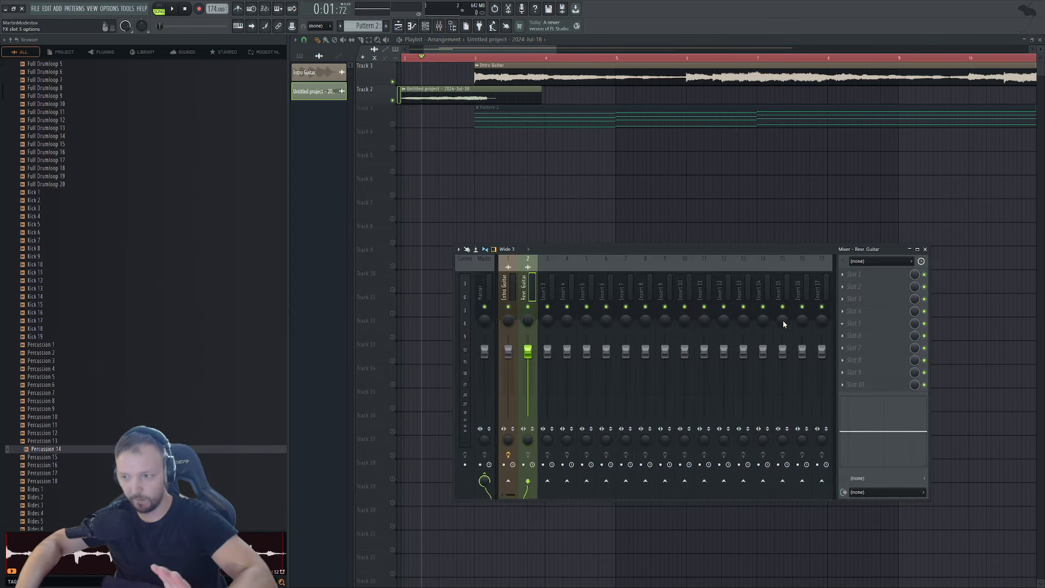
drag(336, 162, 338, 154)
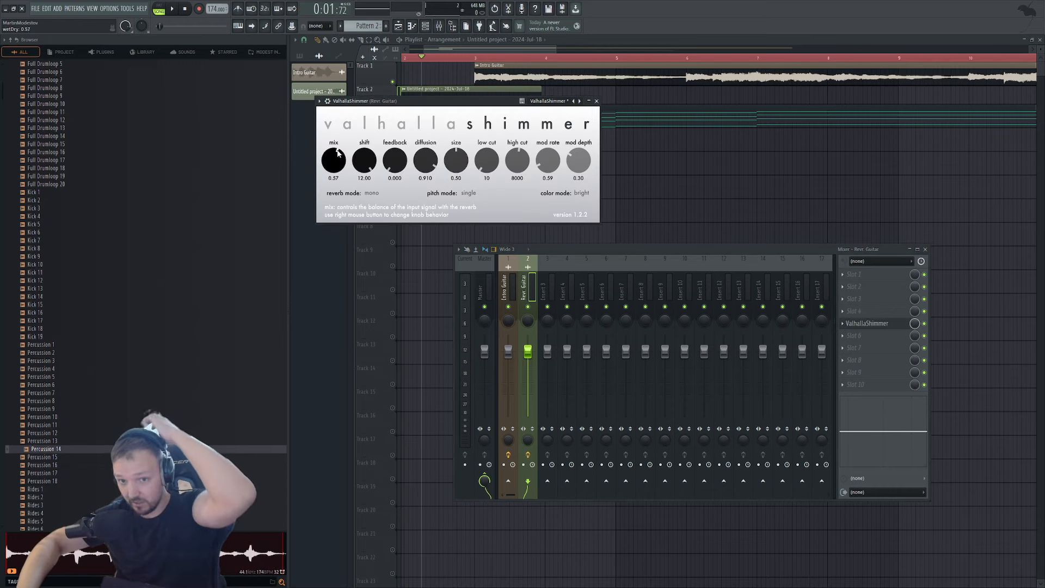
drag(517, 158, 489, 166)
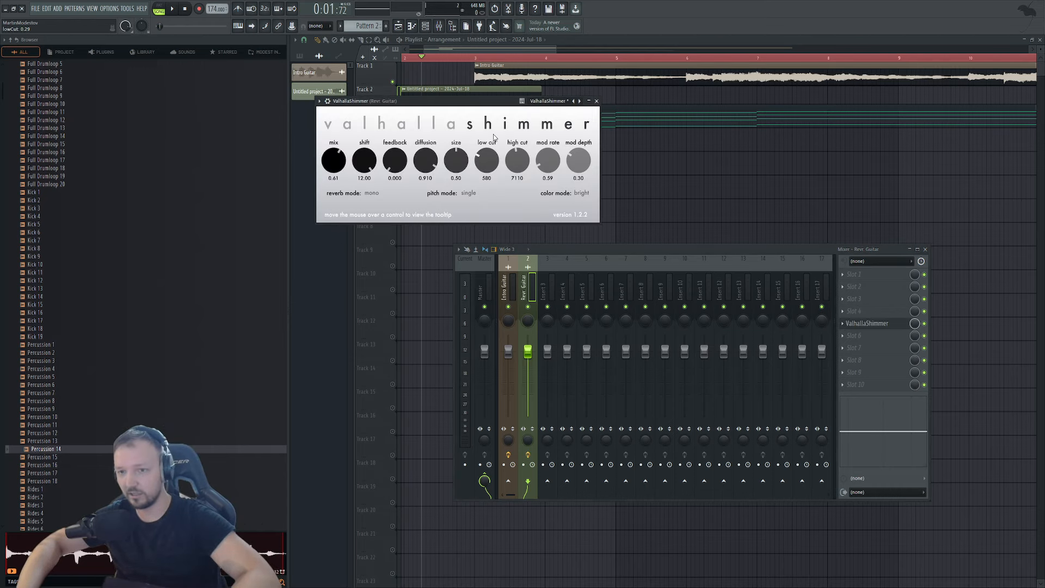
Return to the playlist and play the intro from the song start.
right_click(770, 189)
scroll(719, 85, right, 2)
drag(514, 49, 310, 91)
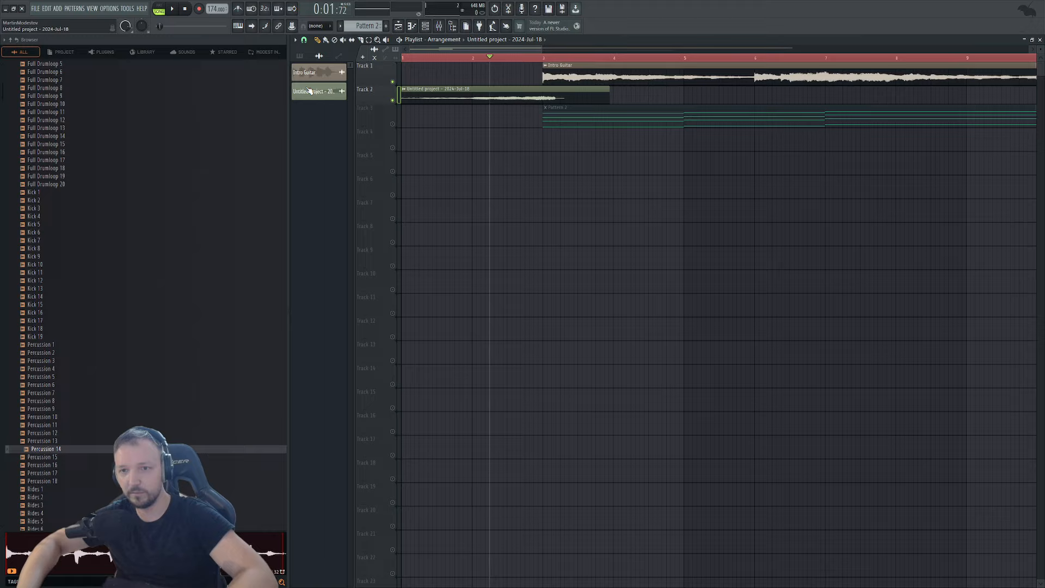
drag(433, 58, 401, 58)
key(space)
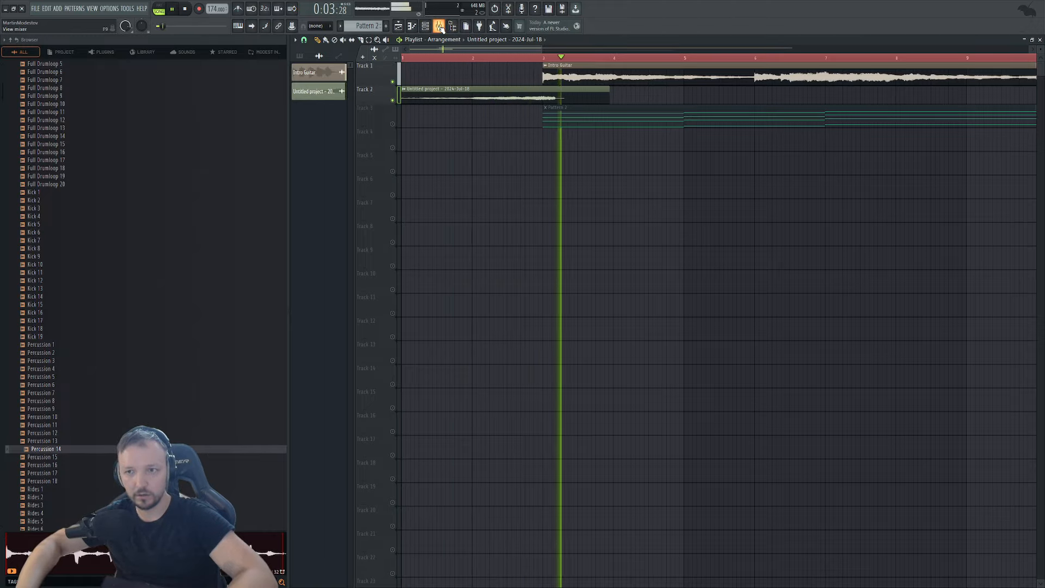
key(space)
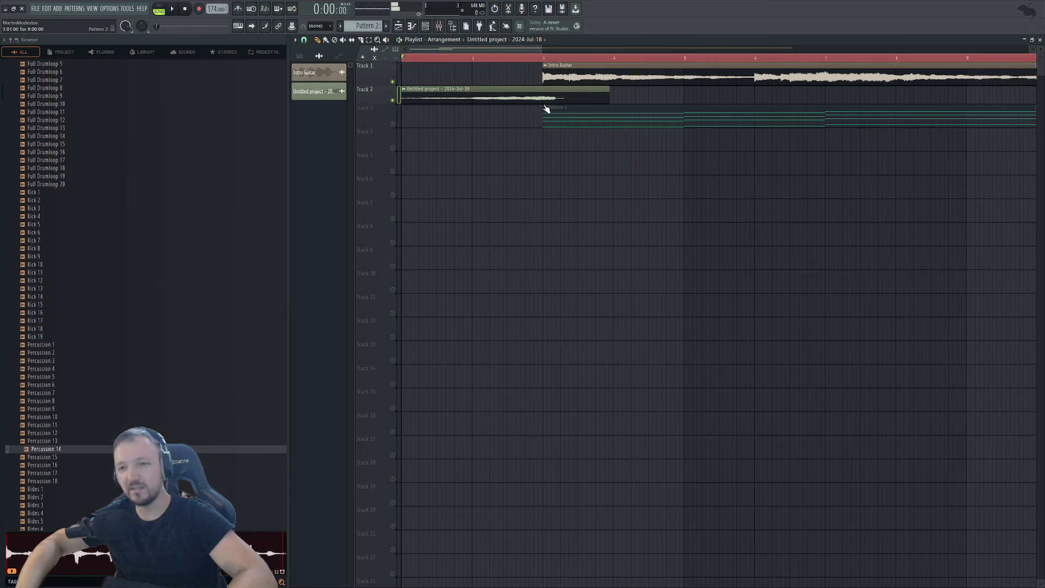
Reopen ValhallaShimmer on Revr. Guitar and widen its cuts to low 10 and high 15000.
double_click(573, 90)
key(F9)
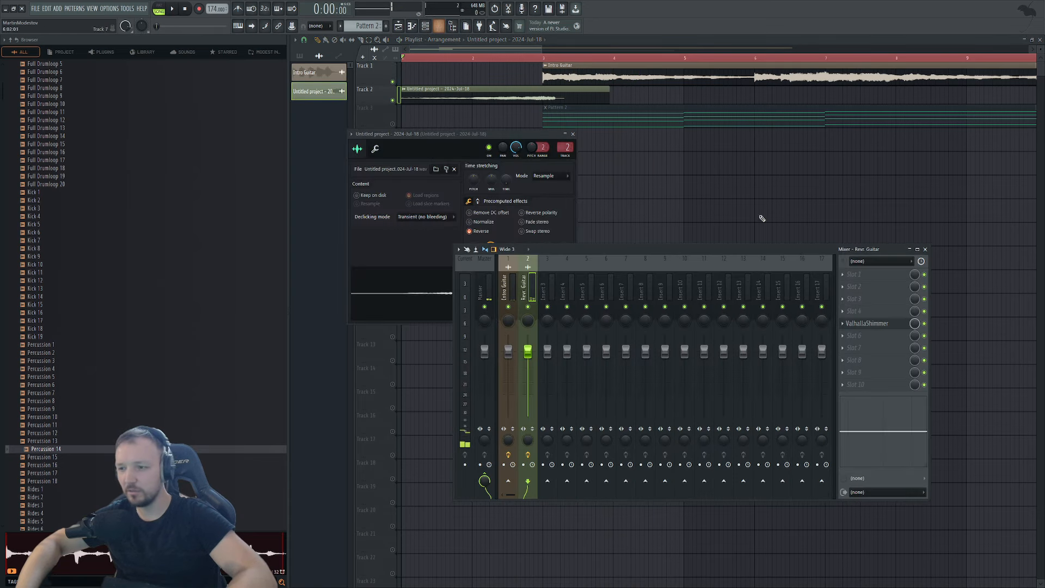
click(882, 323)
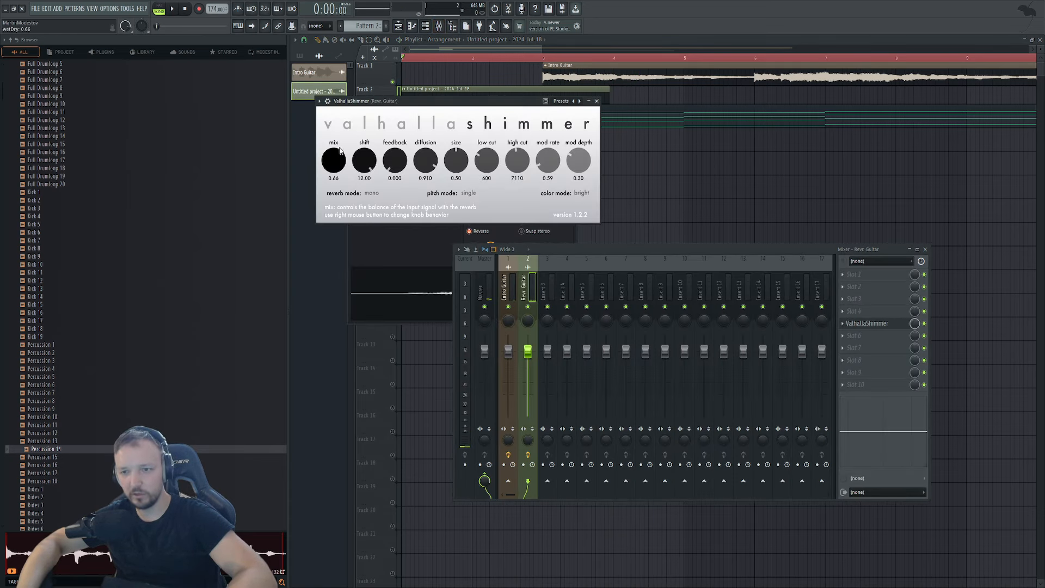
drag(487, 158, 535, 82)
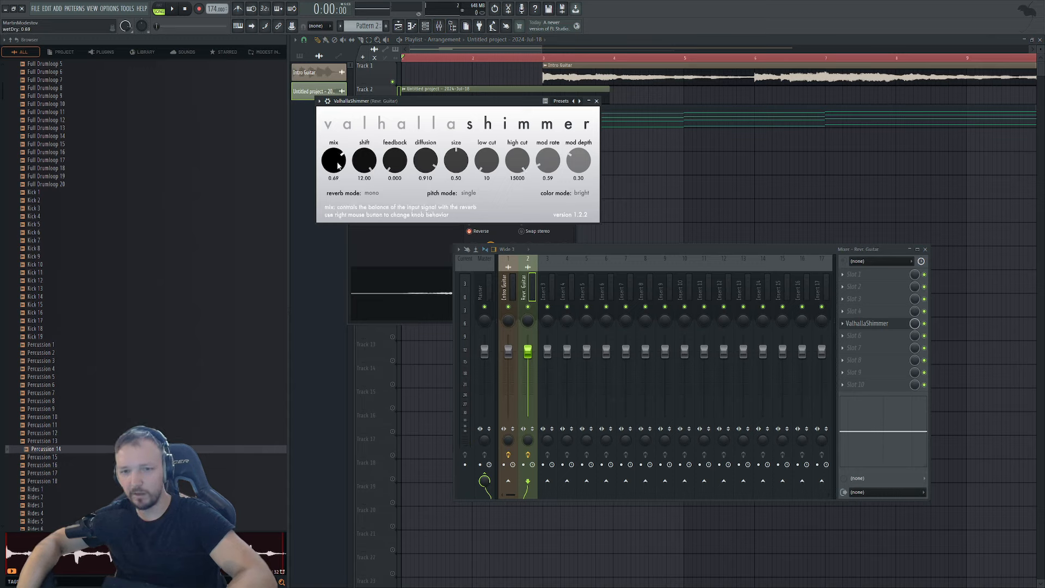
Close ValhallaShimmer and the mixer, play the intro, and unmute Track 3's piano clips.
key(F12)
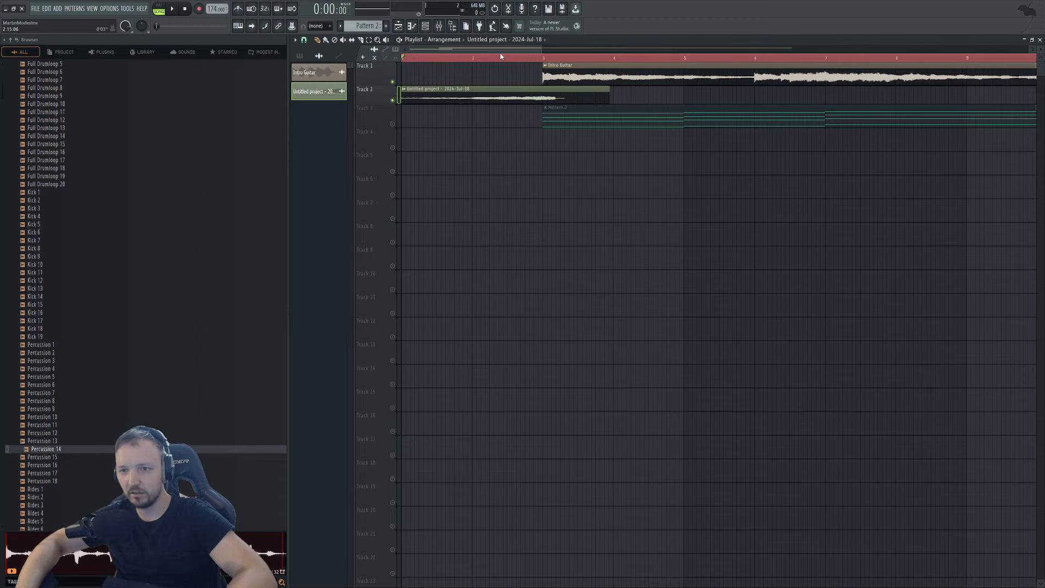
key(space)
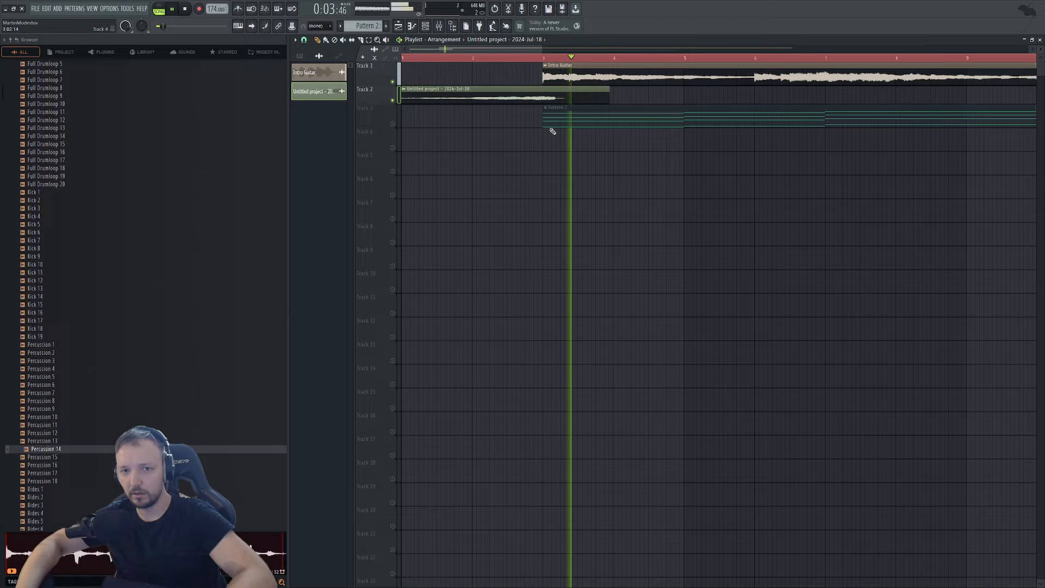
scroll(402, 126, down, 3)
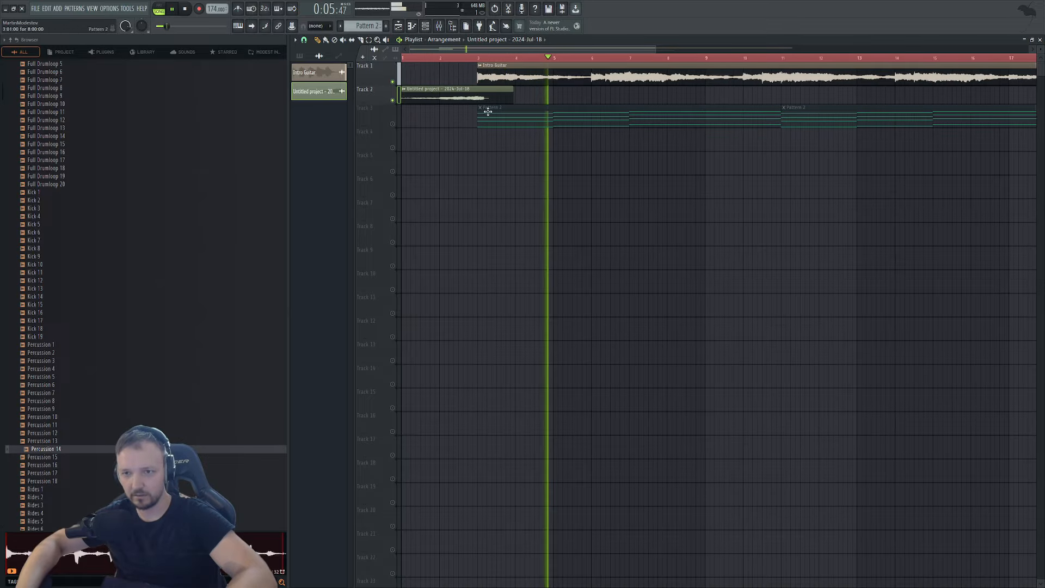
click(392, 124)
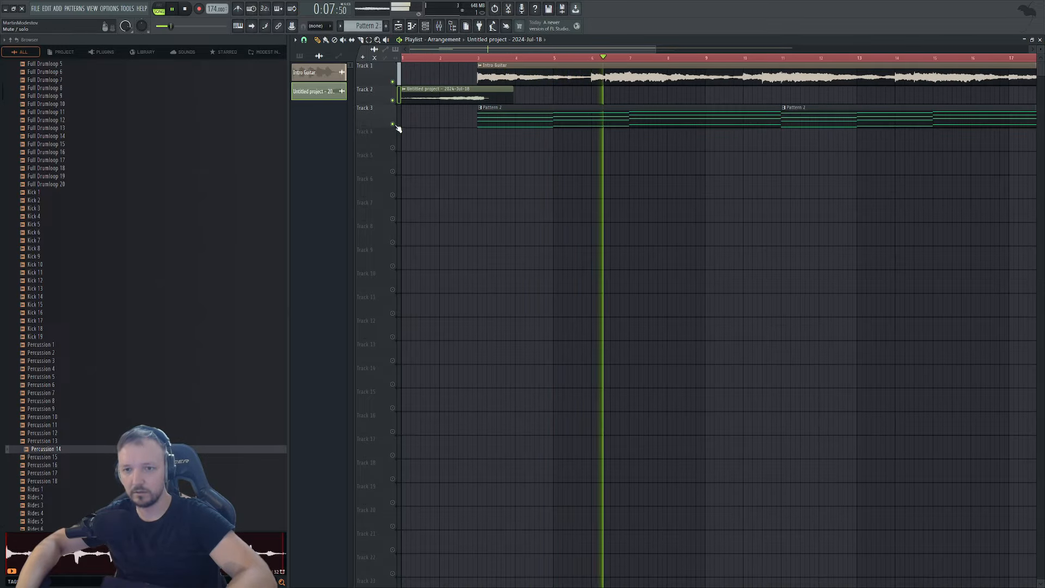
scroll(397, 121, down, 2)
scroll(751, 140, down, 2)
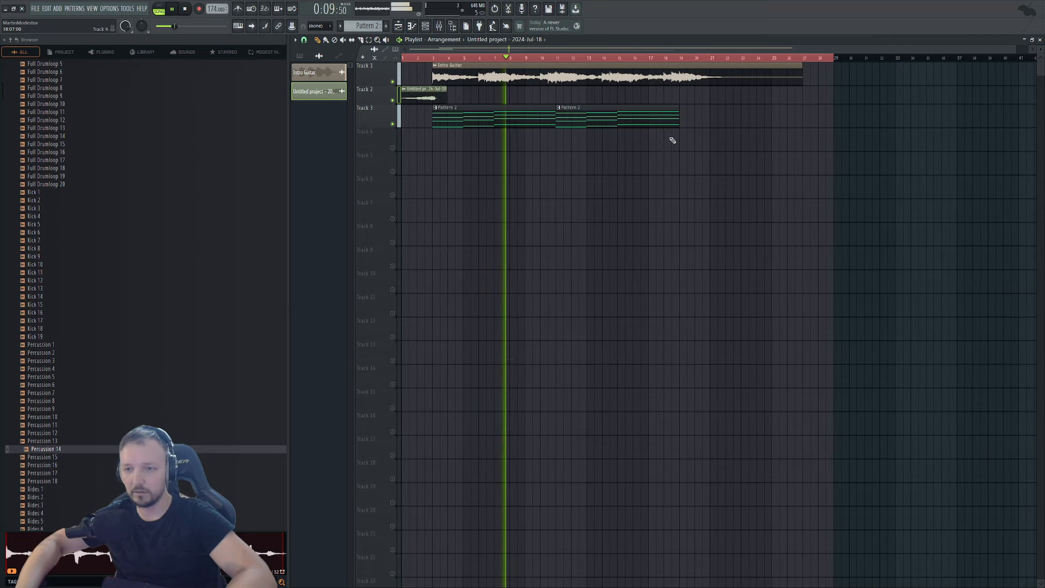
drag(722, 159, 472, 115)
Open Pattern 2's LABS piano notes in the piano roll and play from bar 1.
double_click(475, 113)
click(425, 27)
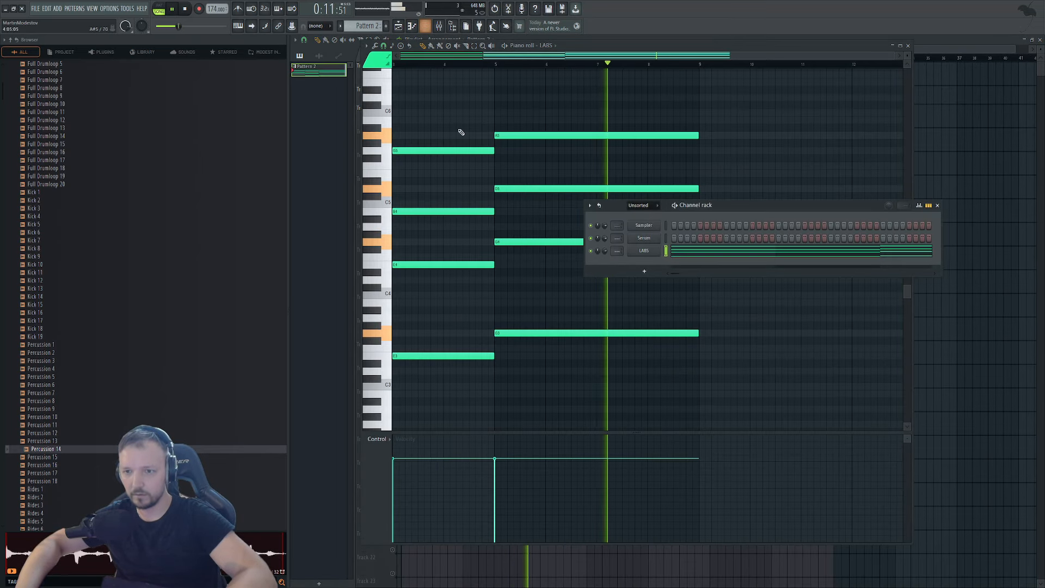
click(644, 250)
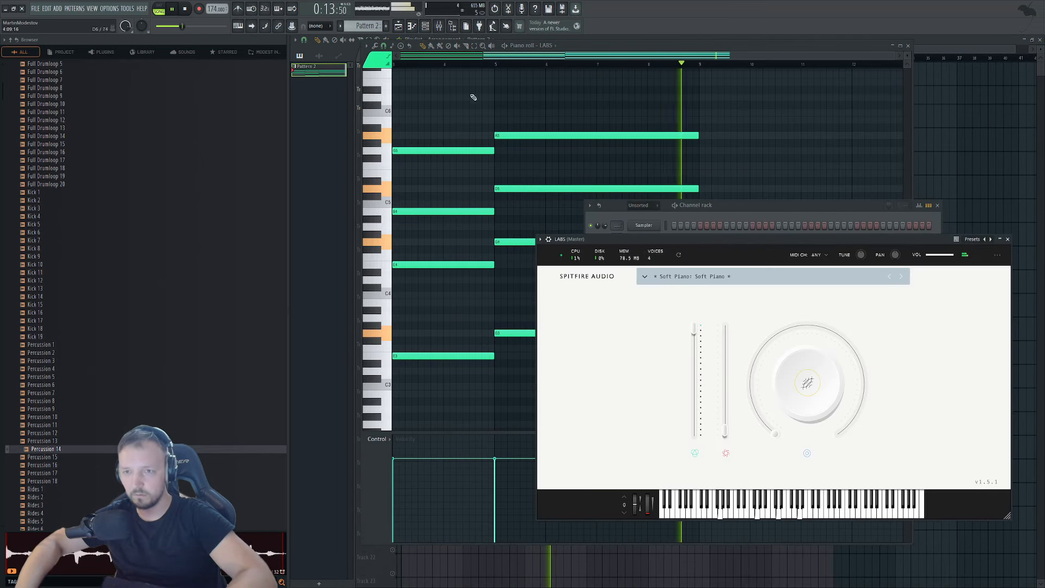
click(439, 26)
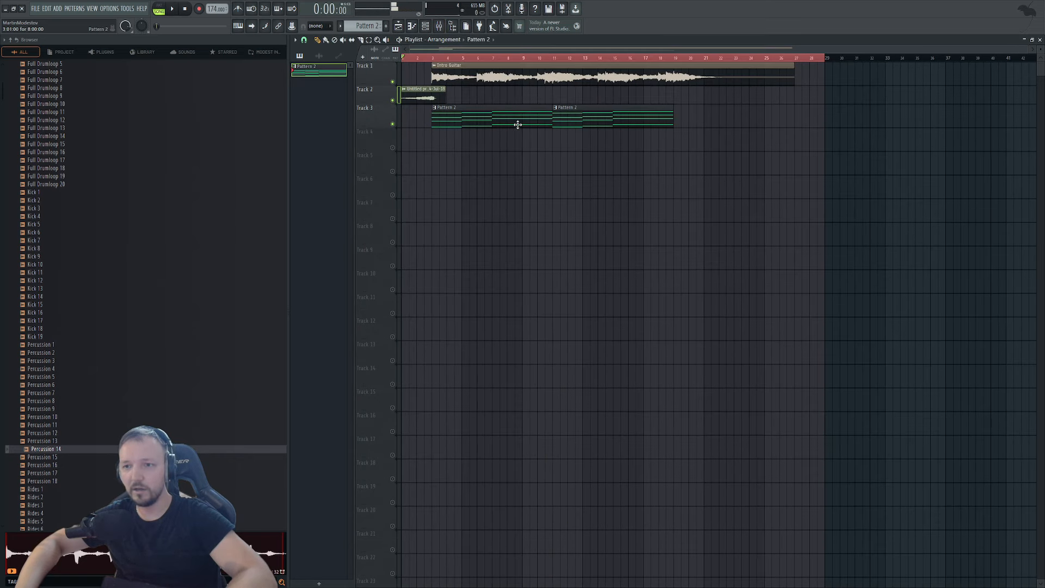
double_click(516, 121)
click(186, 10)
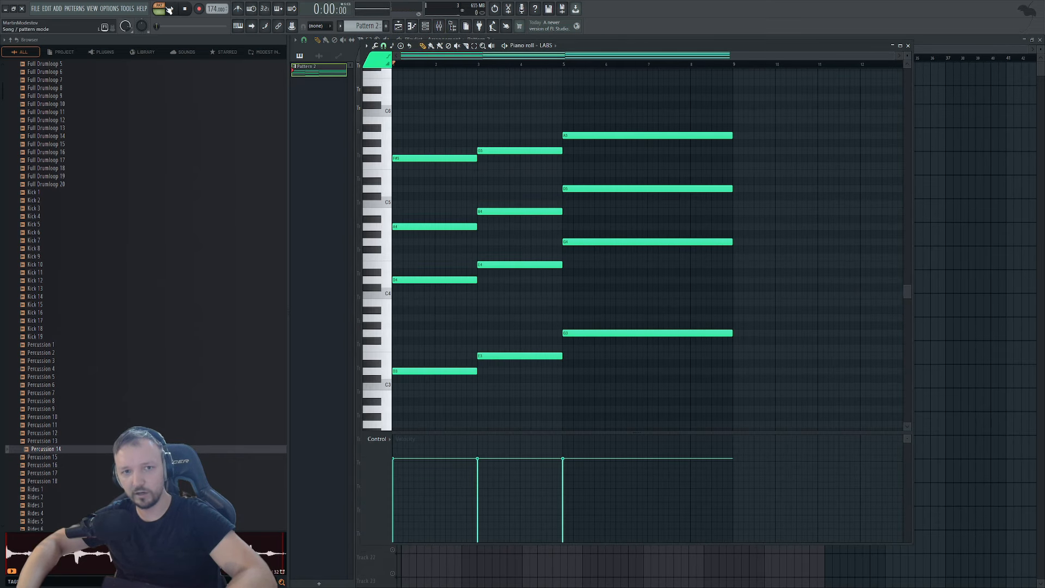
click(169, 10)
Select the chord notes and audition the pattern from bar 5.
drag(757, 94, 766, 367)
scroll(615, 370, down, 1)
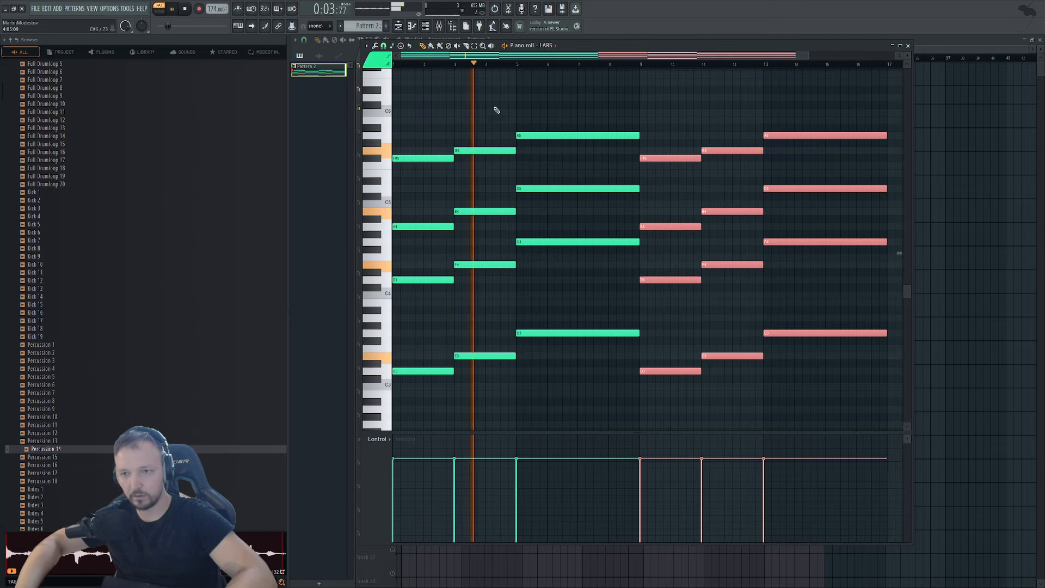
click(518, 65)
scroll(731, 308, up, 5)
ctrl+click(537, 106)
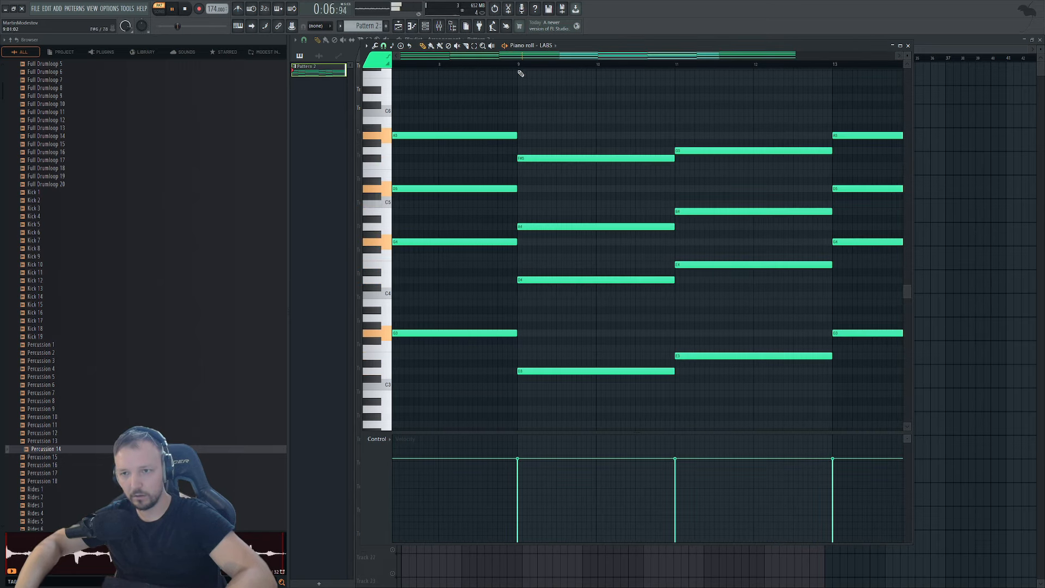
key(space)
Try and remove four-bar C3 and B3 notes, then delete the D4, D3 and stray F#6 notes.
click(508, 333)
drag(520, 395, 519, 394)
right_click(523, 393)
drag(521, 300, 517, 301)
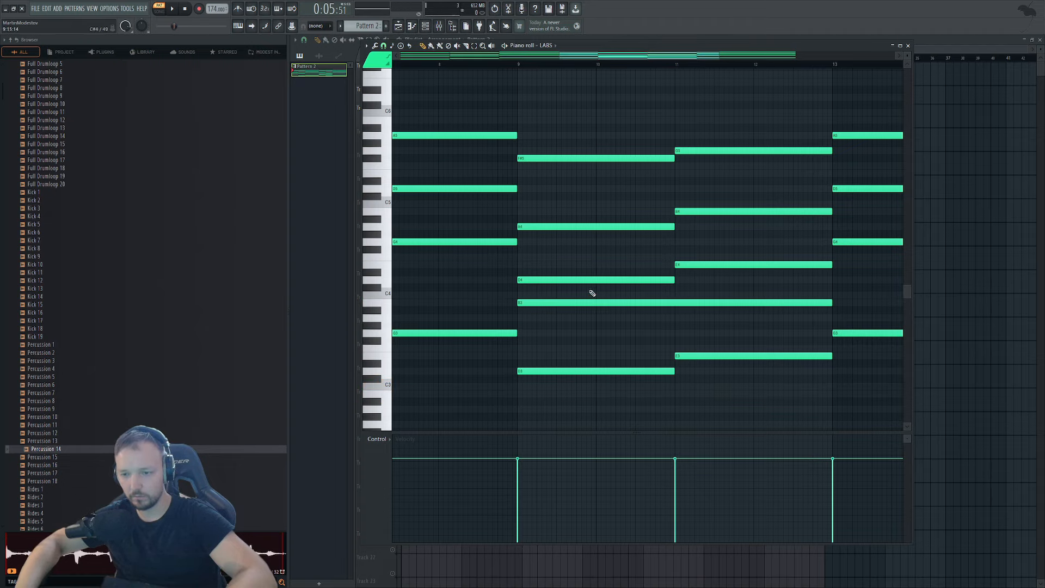
right_click(533, 302)
right_click(531, 280)
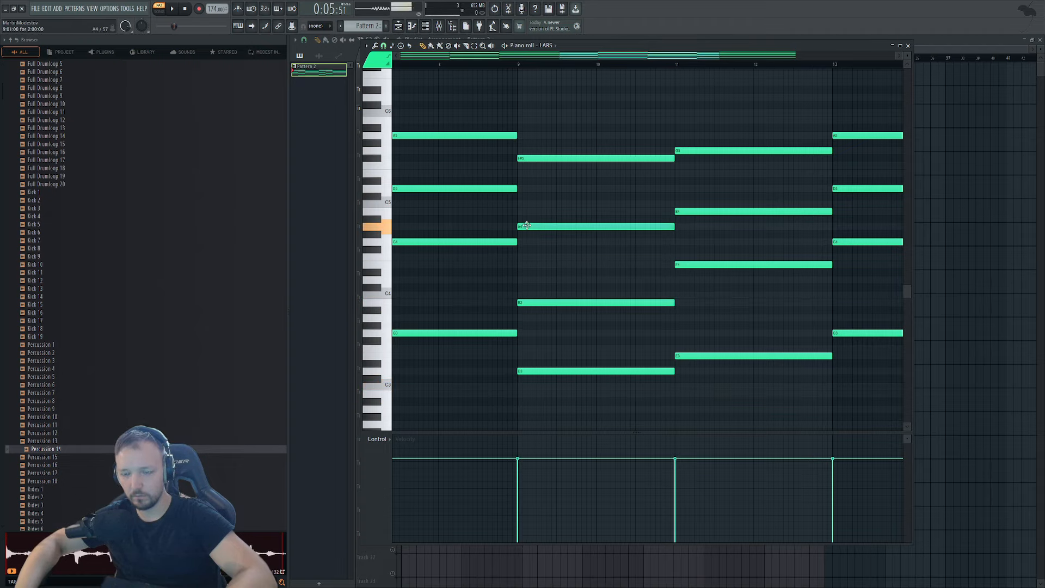
right_click(546, 370)
click(520, 69)
key(space)
right_click(521, 69)
Lower bar 9's A4 to F#4, add a D5 note, and re-place the E3 in bar 11.
click(519, 64)
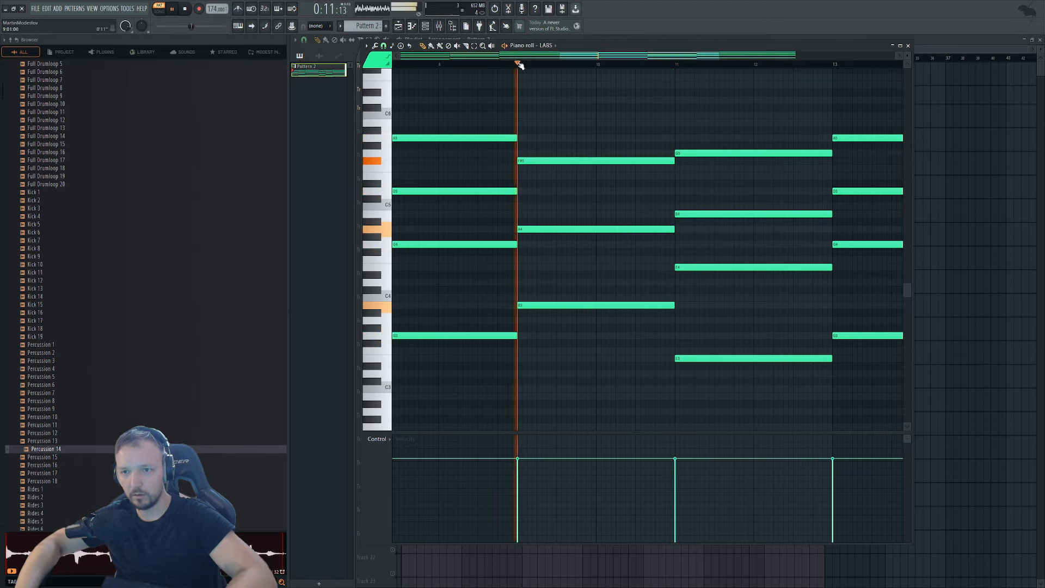
drag(546, 229, 541, 250)
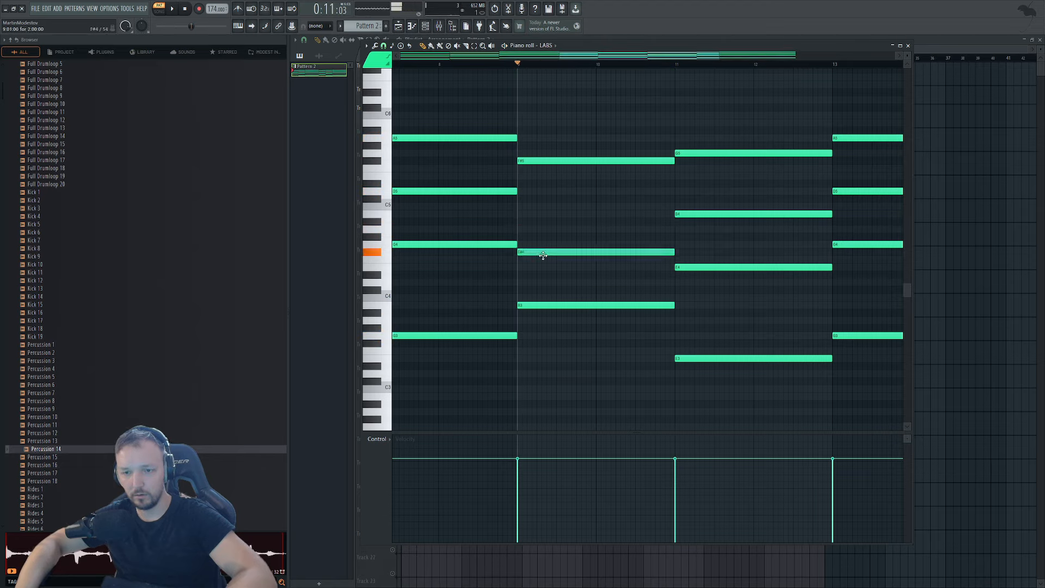
key(space)
drag(517, 205, 518, 188)
key(space)
scroll(599, 245, down, 3)
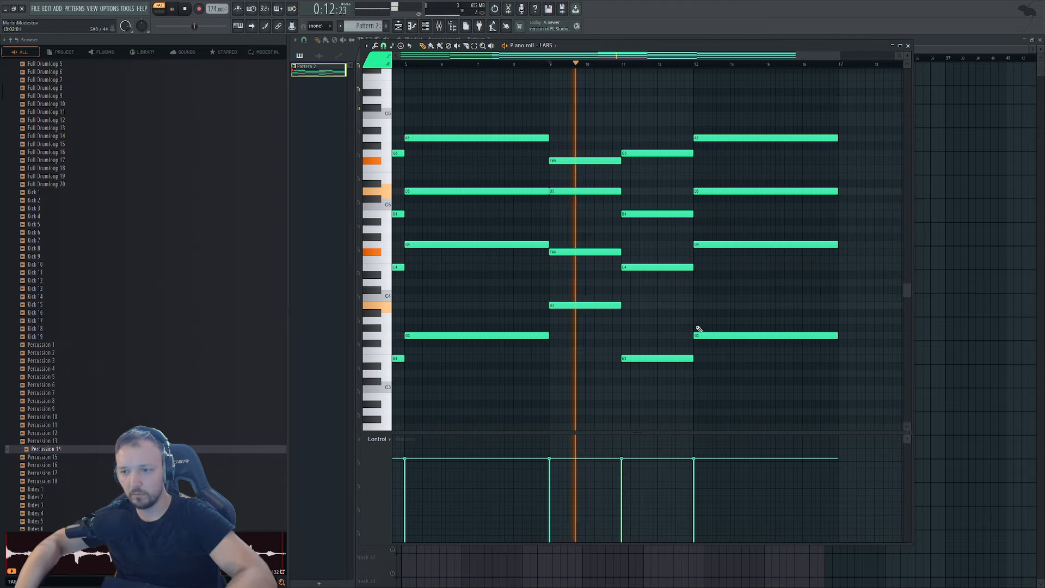
right_click(656, 359)
click(655, 358)
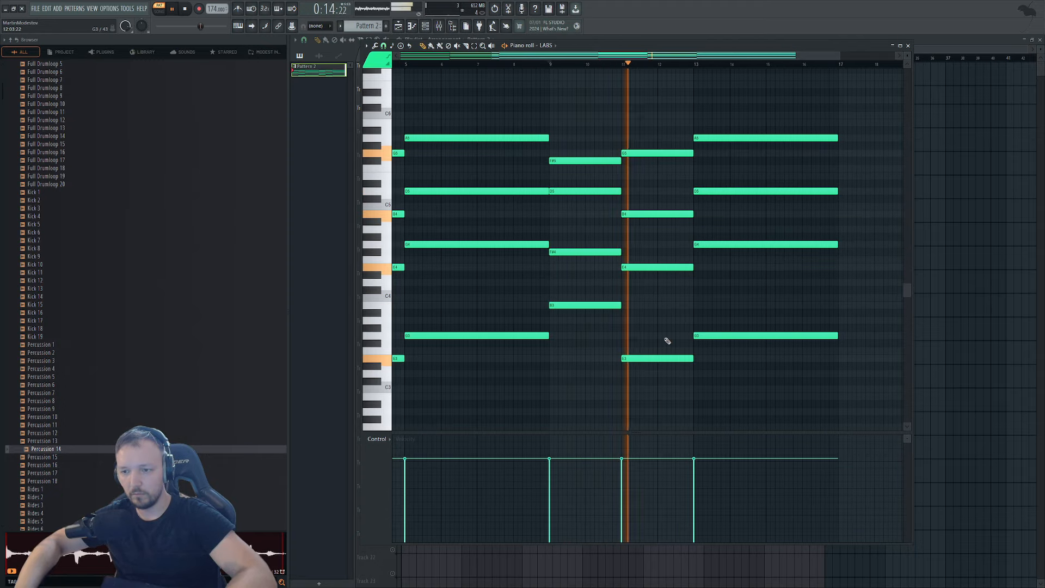
Play back bars 9 through 13 to check the chord edits.
scroll(626, 267, down, 2)
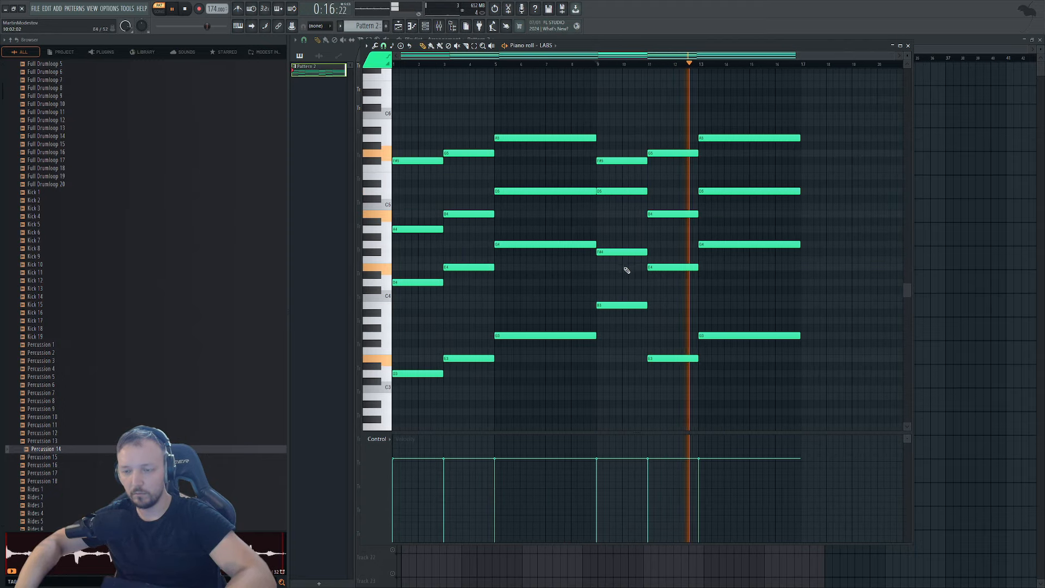
click(412, 64)
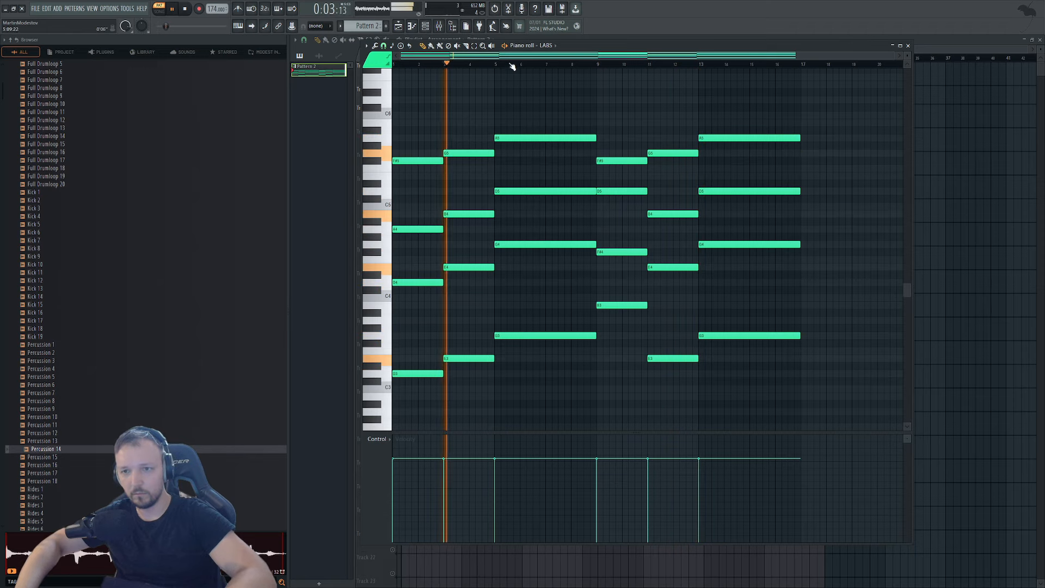
click(597, 65)
click(655, 65)
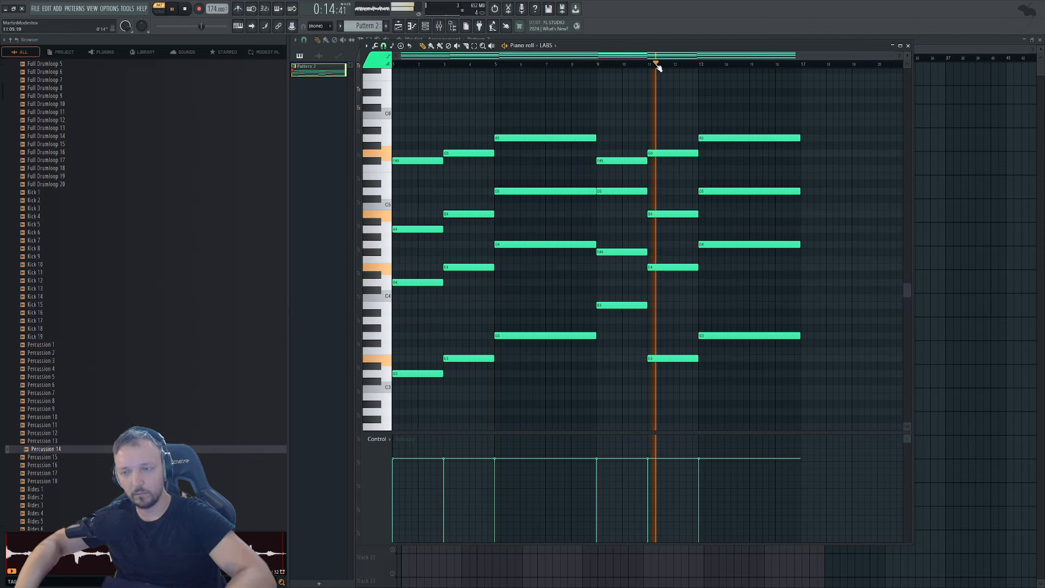
click(702, 64)
key(space)
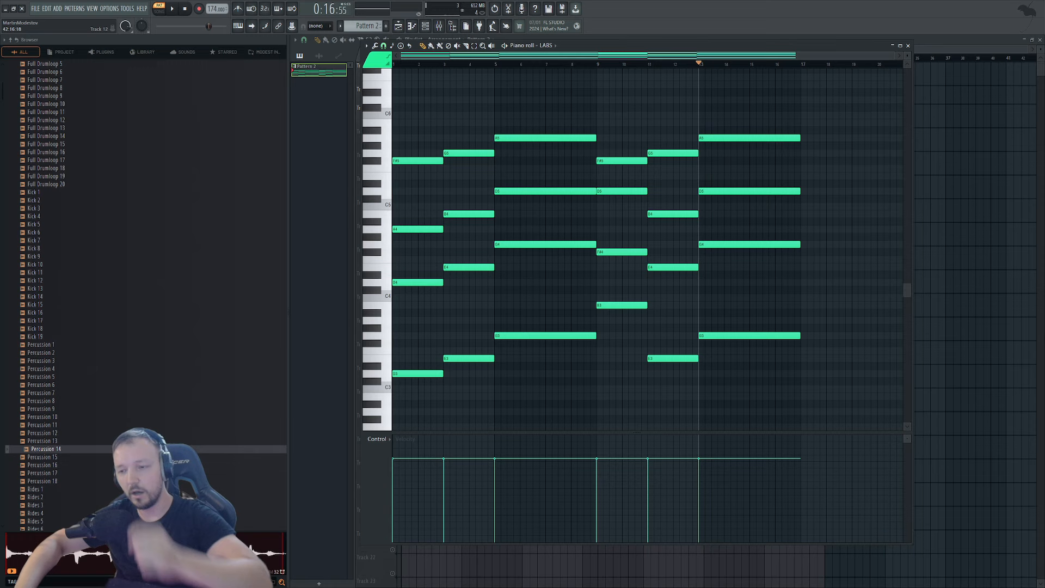
Delete the extra Pattern 2 clip from Track 3 in the playlist.
key(F7)
right_click(580, 120)
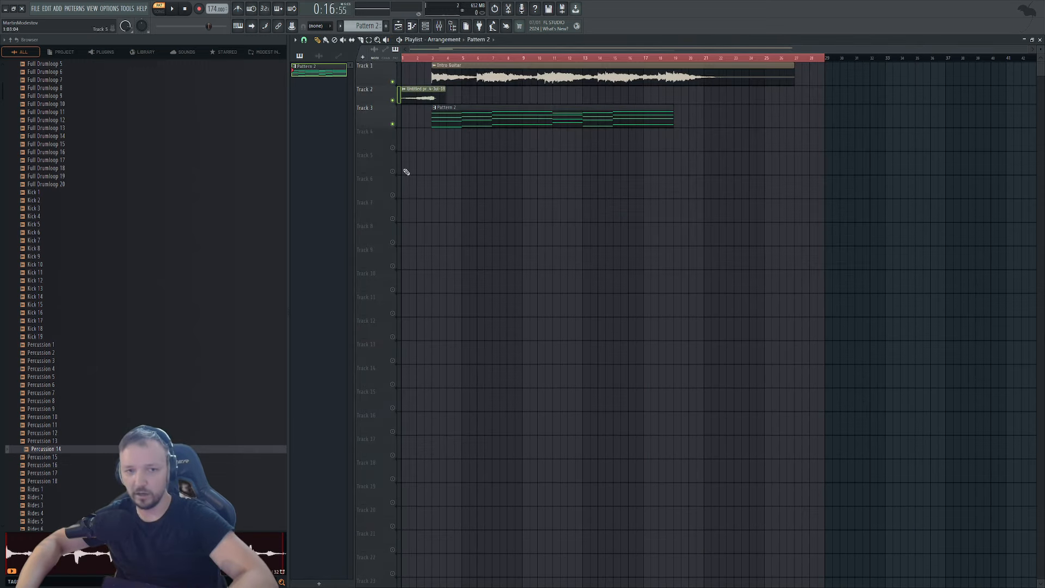
shift+drag(478, 116, 754, 118)
right_click(753, 119)
Build a bar 11 chord with A3, E4, A4 and E5 notes.
double_click(617, 117)
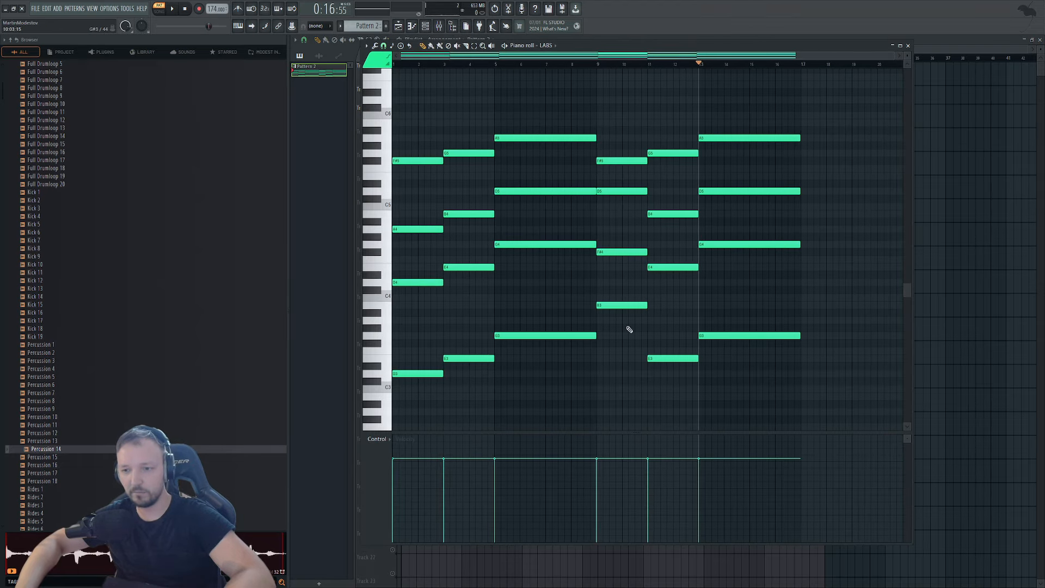
click(597, 64)
key(space)
key(space)
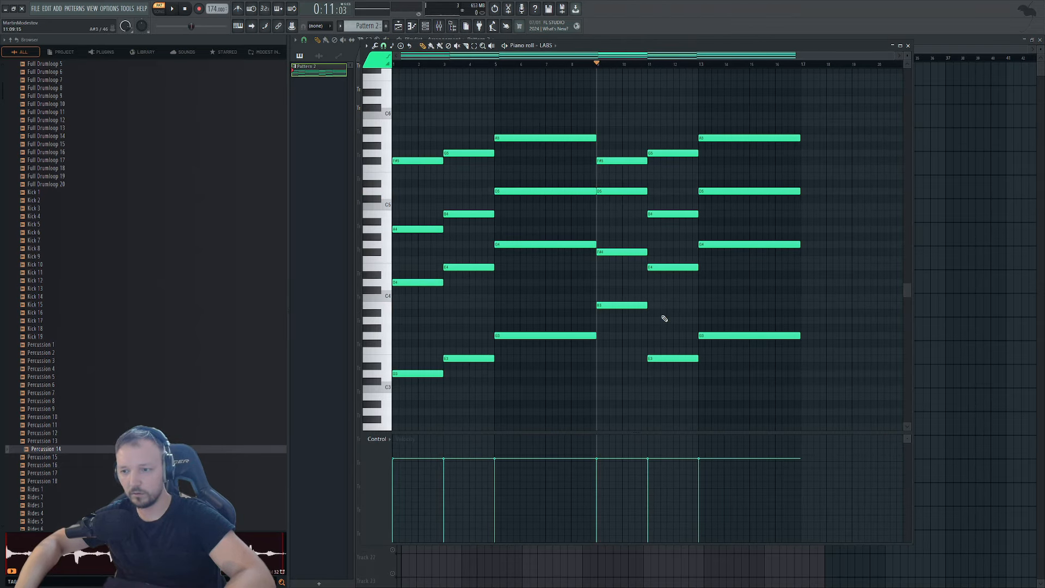
click(648, 321)
click(660, 267)
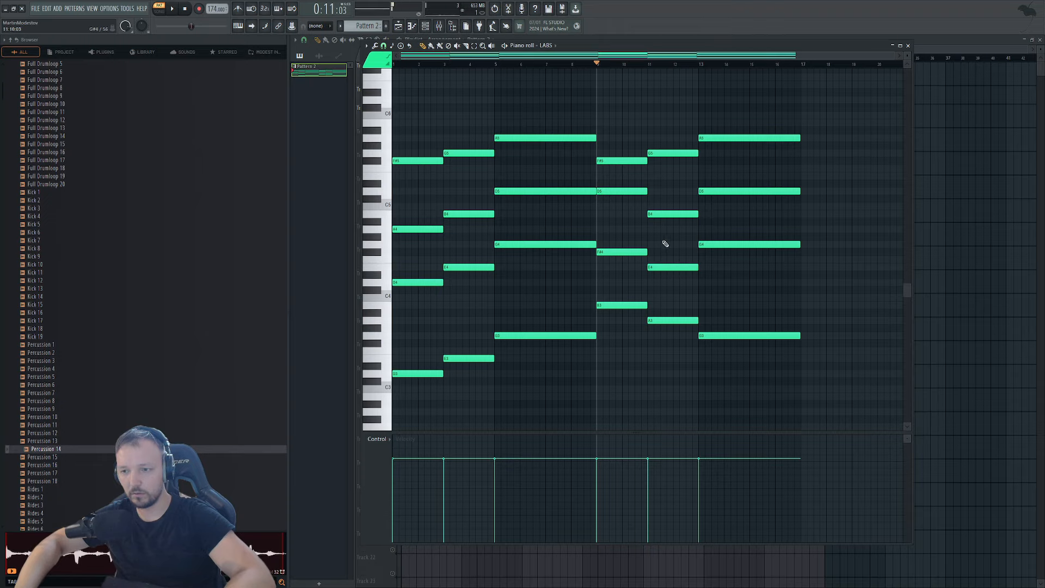
click(657, 214)
drag(657, 213, 656, 229)
click(659, 160)
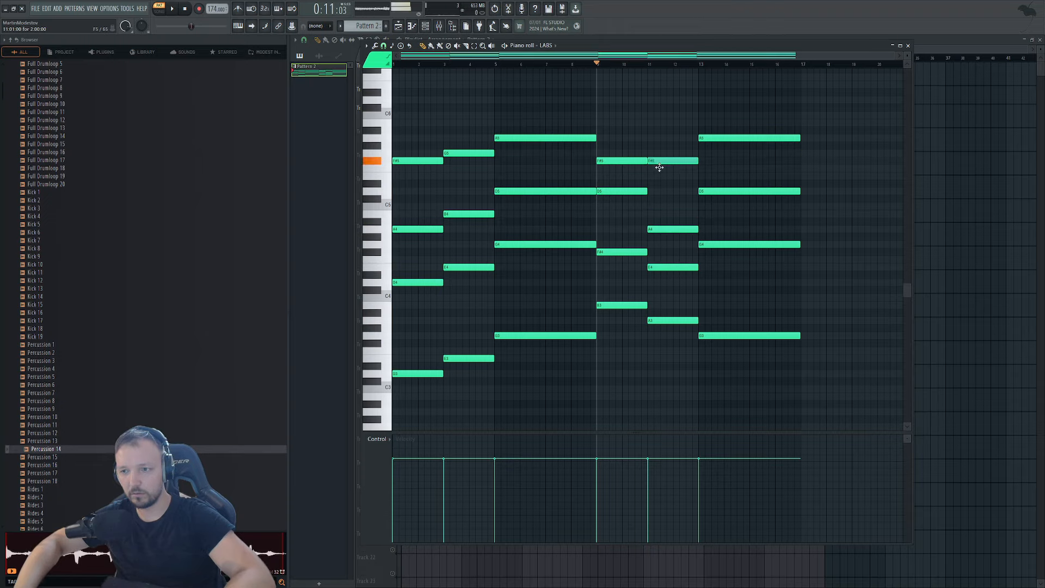
drag(660, 157, 662, 179)
Erase the trial notes in bars 9–13 and duplicate bars 1–8 into bars 9–16 with Ctrl+B.
right_click(663, 179)
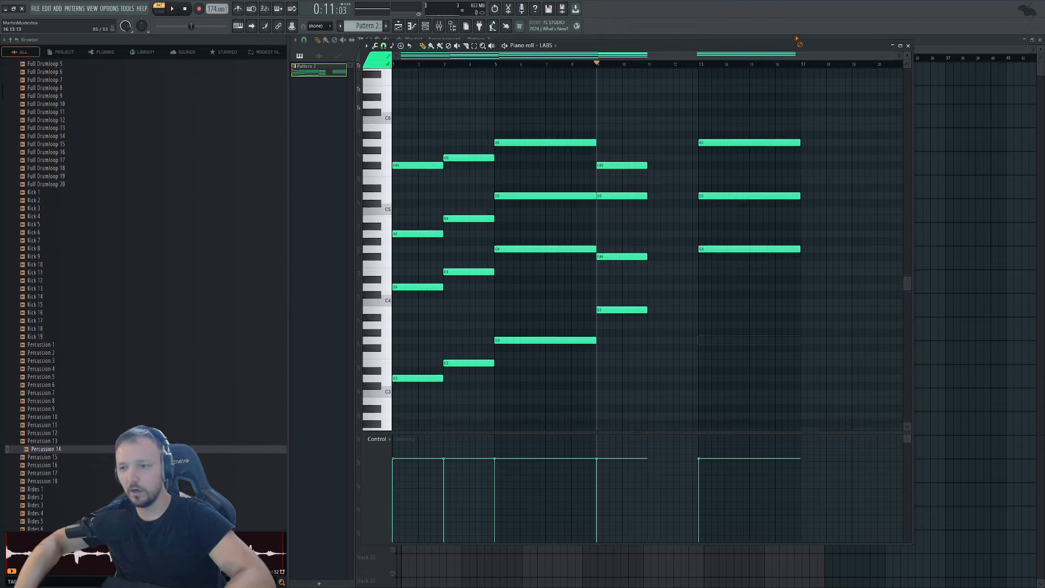
right_click(642, 222)
drag(690, 105, 349, 442)
key(ctrl+b)
drag(605, 358, 611, 358)
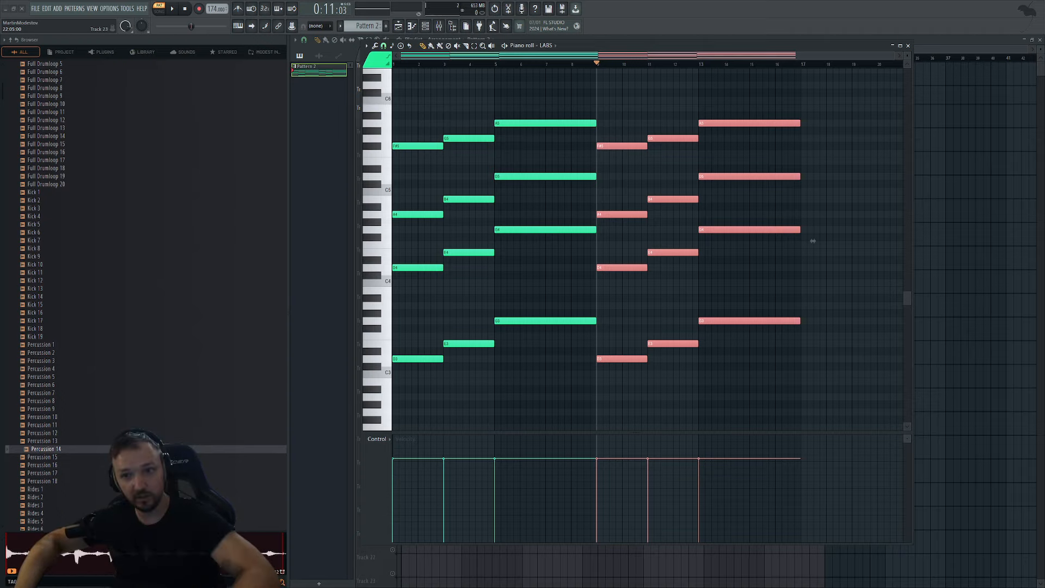
Close the piano roll to show the playlist with the longer Pattern 2 clip on Track 3.
key(F7)
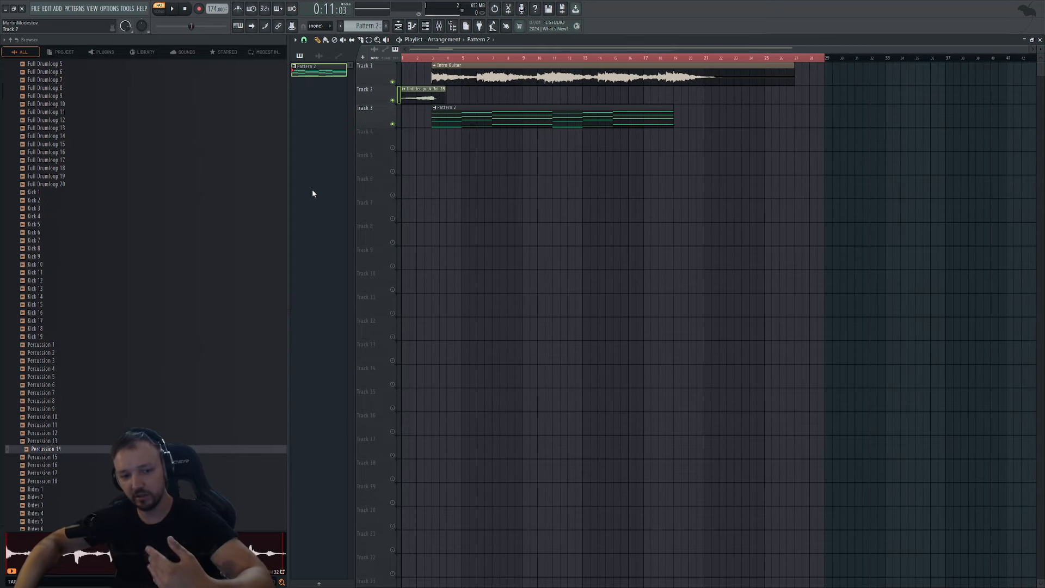
Preview hats in the Hats folder, add Hat 2 to the project, and create Pattern 3.
scroll(105, 104, up, 6)
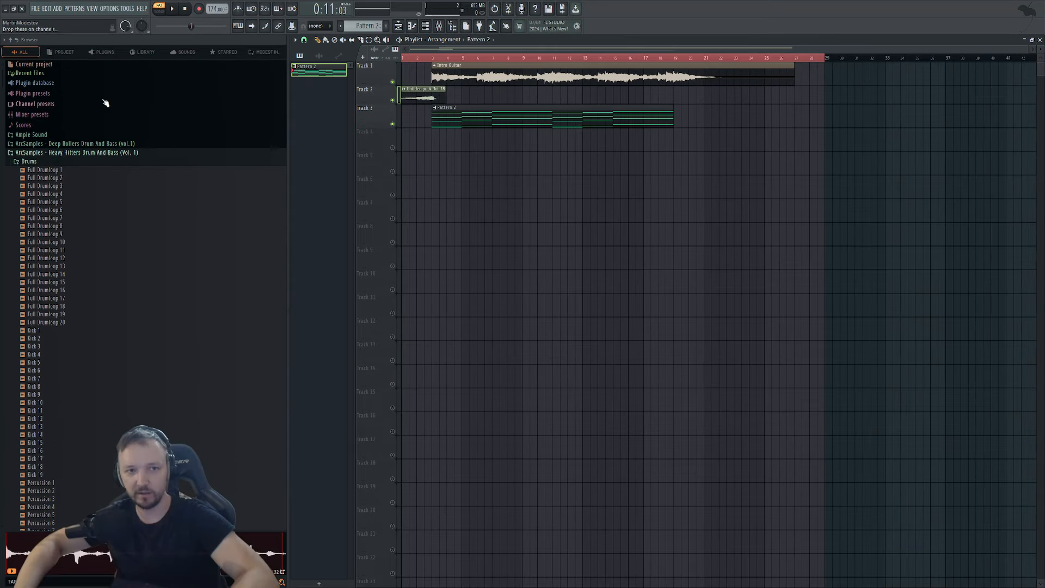
click(48, 154)
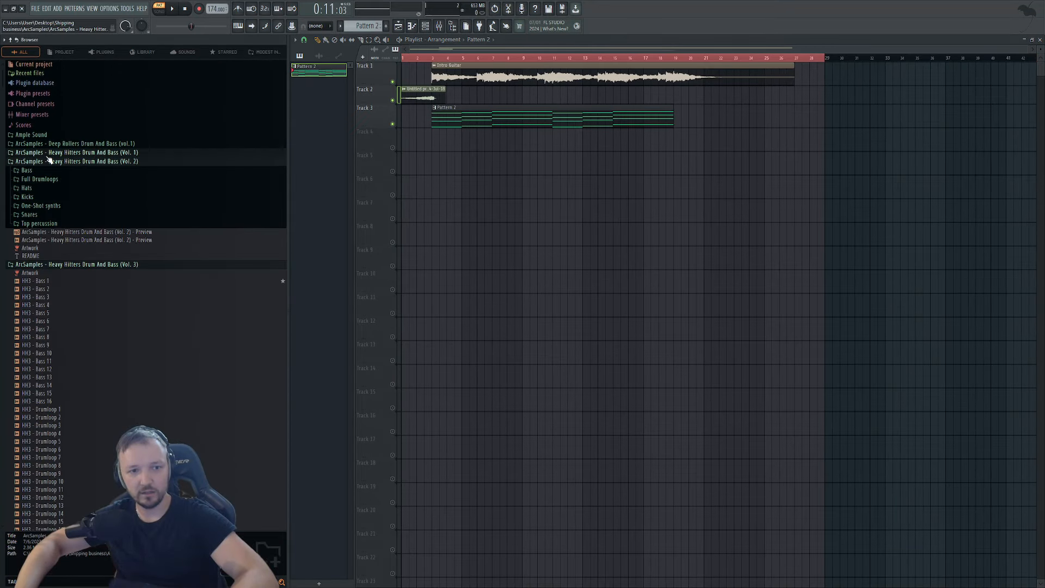
click(55, 264)
click(41, 189)
click(52, 213)
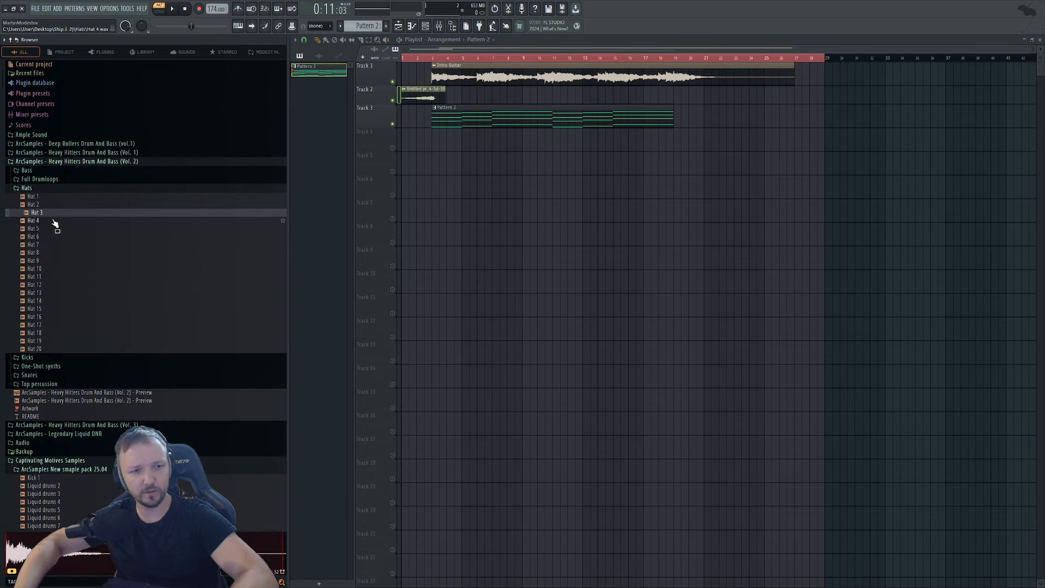
click(47, 205)
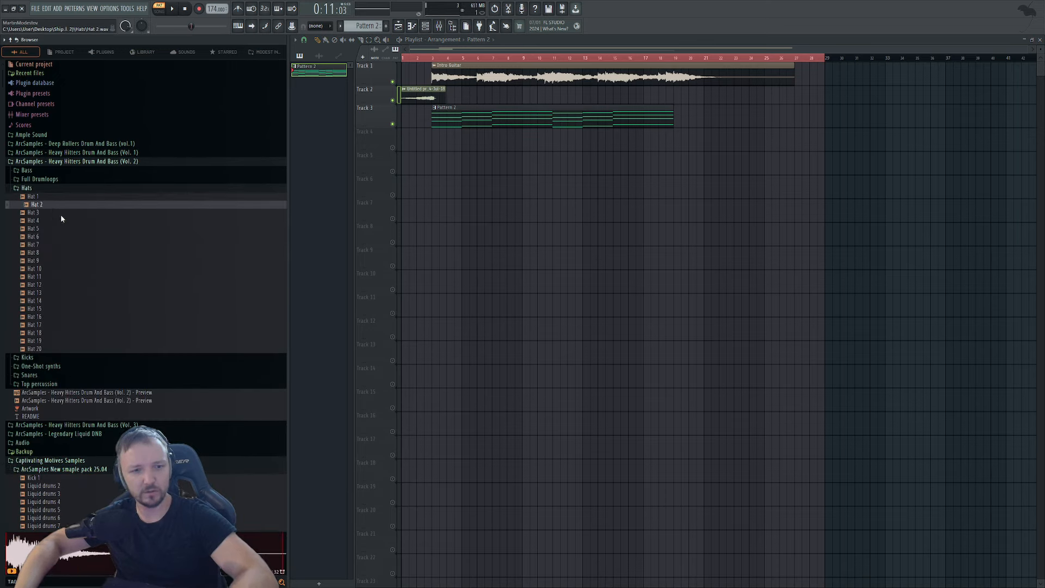
drag(54, 205, 493, 92)
click(426, 27)
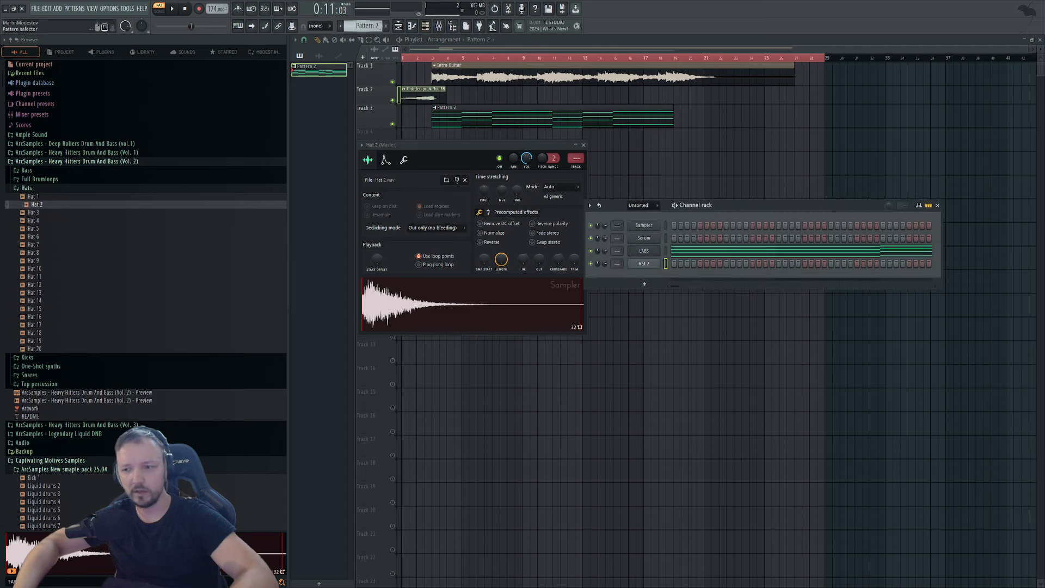
key(F4)
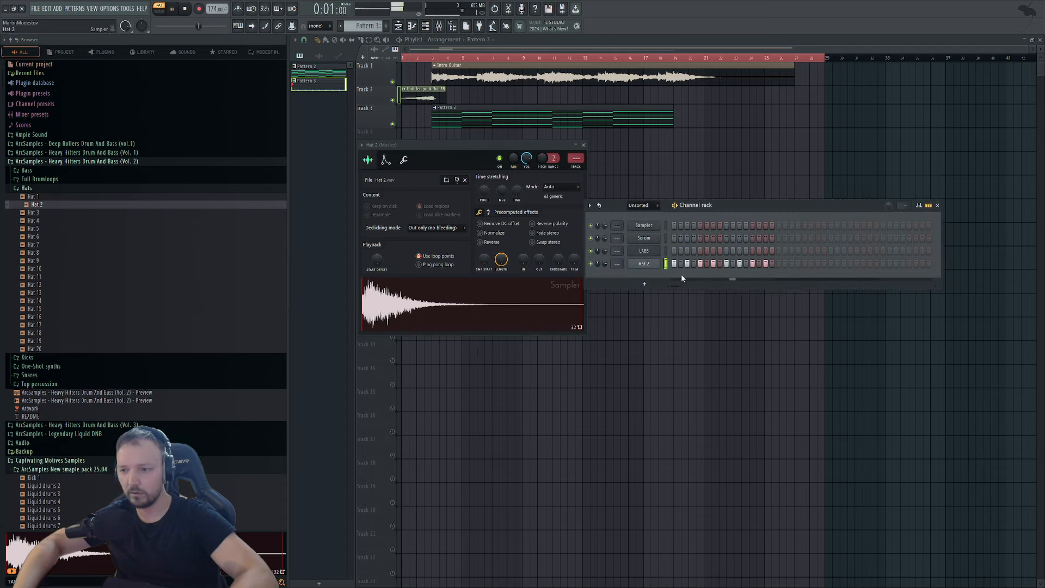
Set Hat 2's time stretching to Resample, lower its OUT knob, and add Hat 8 as a channel.
click(644, 263)
click(644, 263)
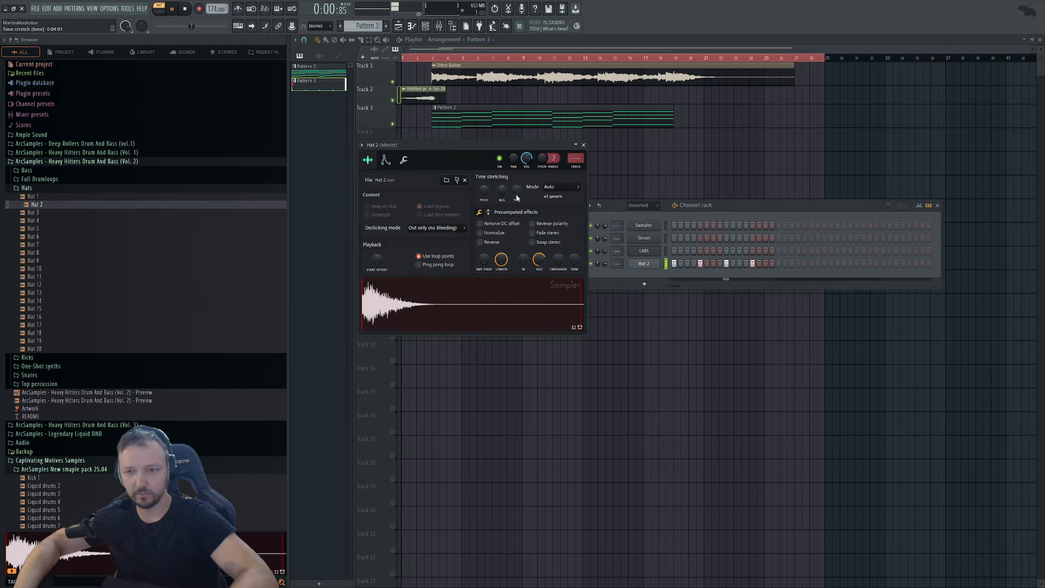
click(549, 189)
click(549, 205)
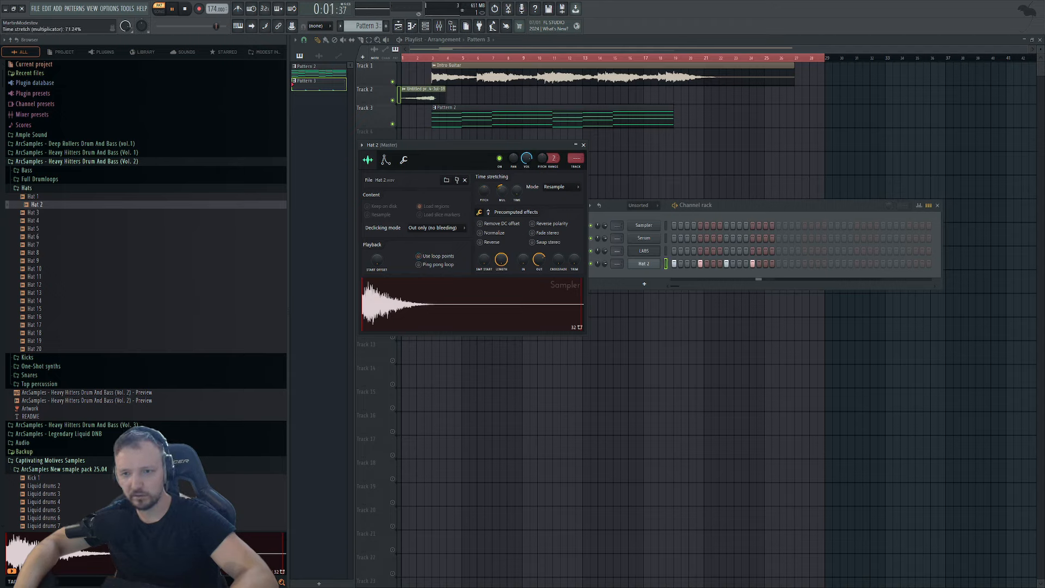
drag(503, 194, 502, 202)
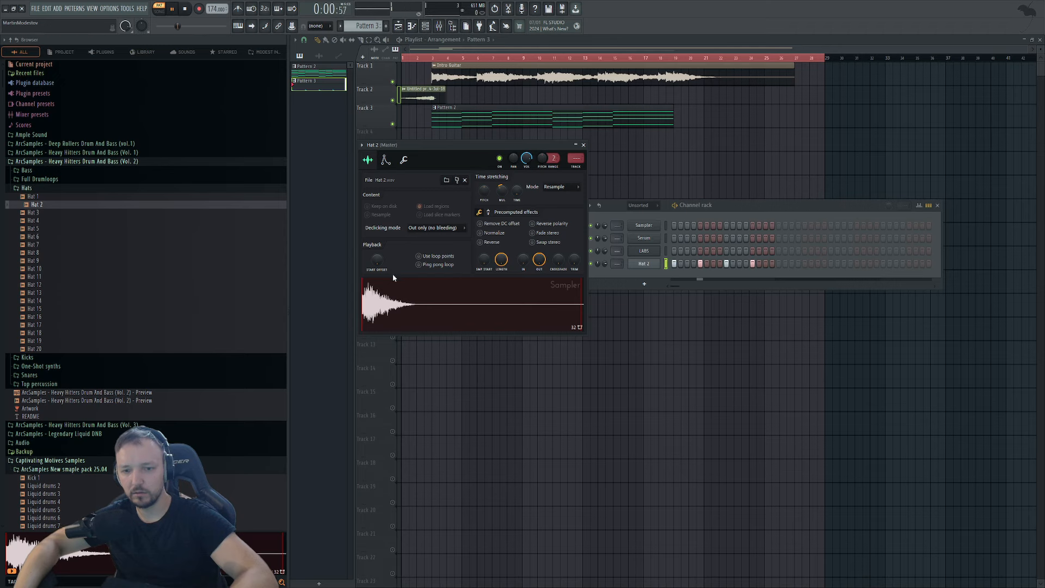
drag(51, 253, 721, 316)
Turn on Hat 8's third step and raise its Sampler OUT knob.
click(687, 277)
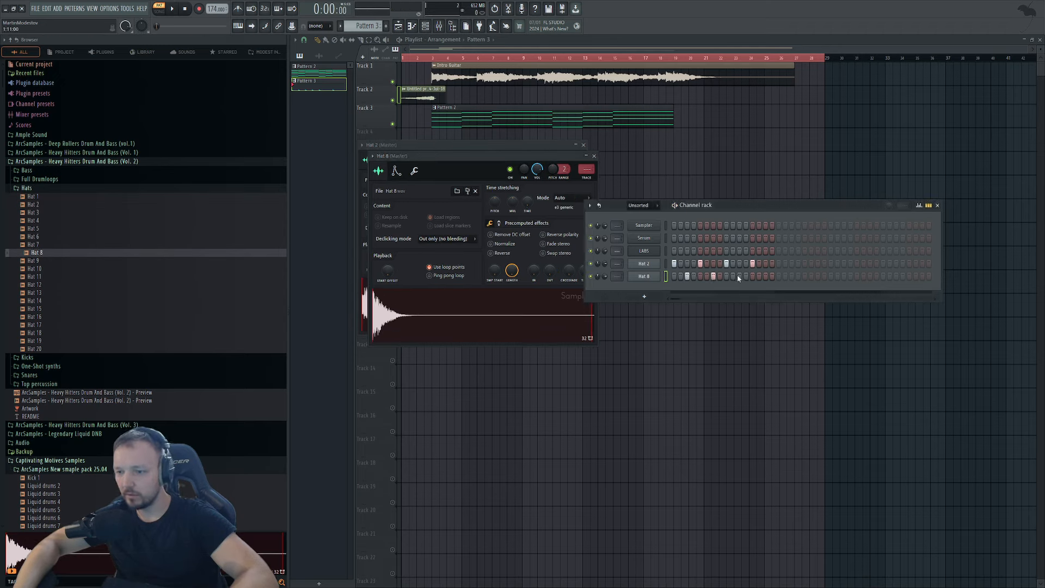
double_click(633, 279)
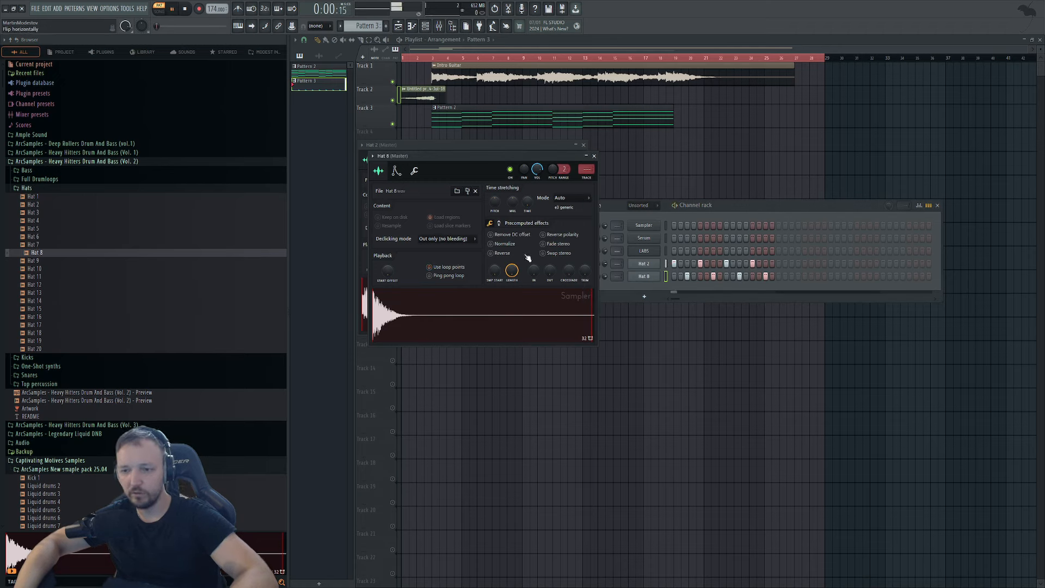
drag(549, 270, 549, 259)
click(413, 172)
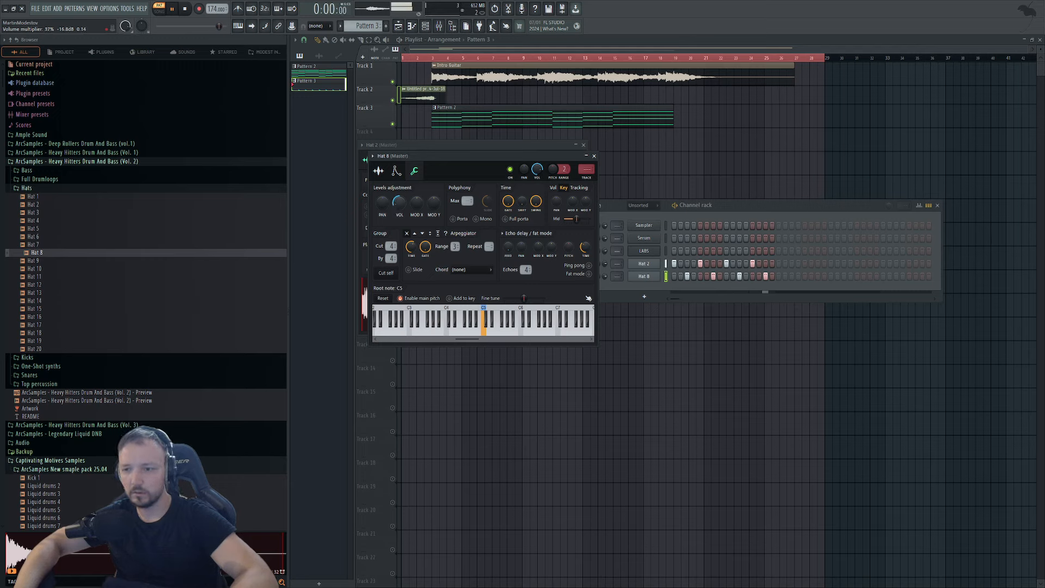
Collapse the Heavy Hitters Drum And Bass (Vol. 2) and Captivating Motives Samples folders.
click(795, 205)
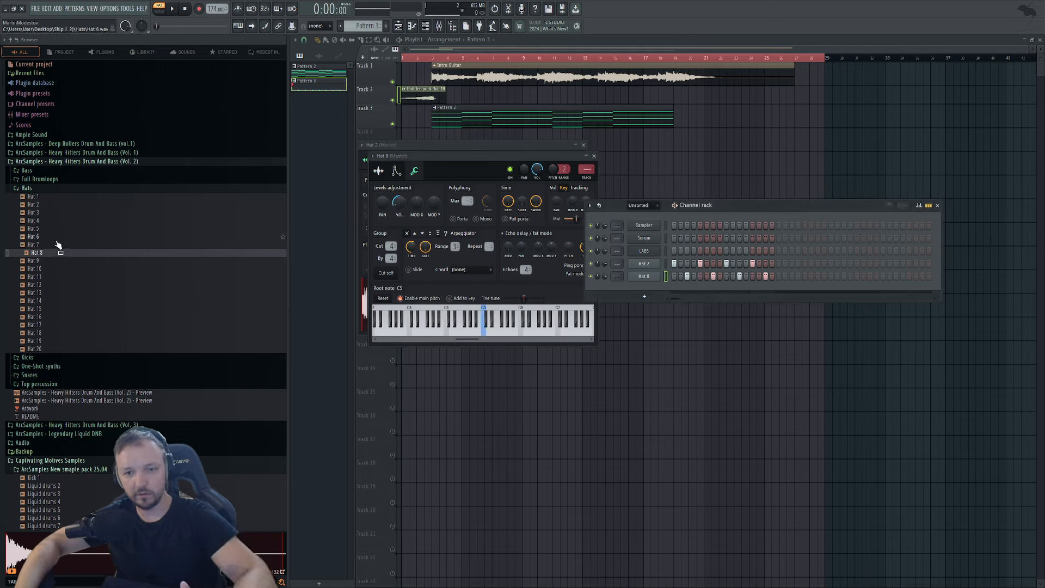
click(121, 163)
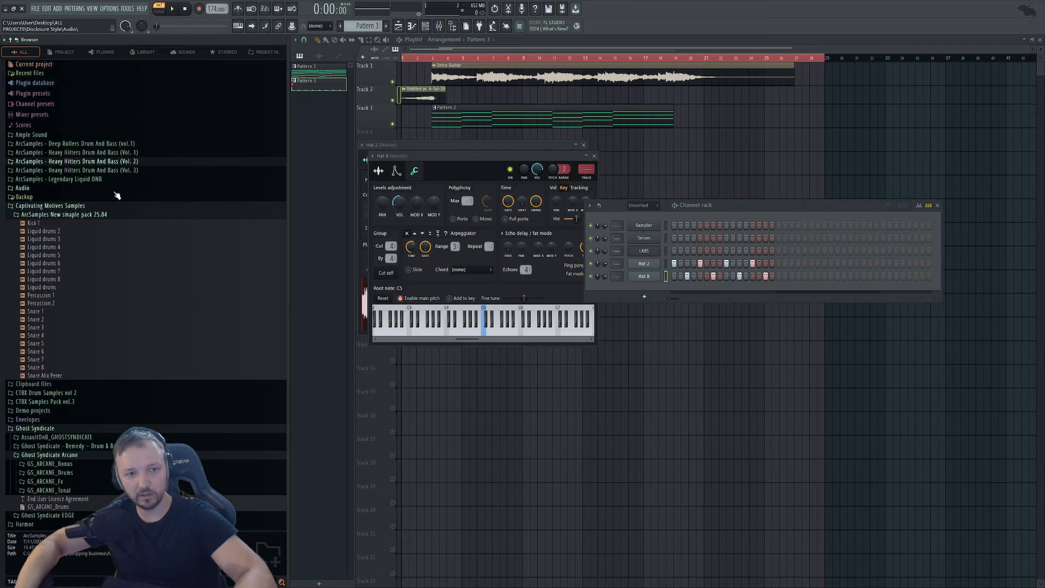
click(78, 209)
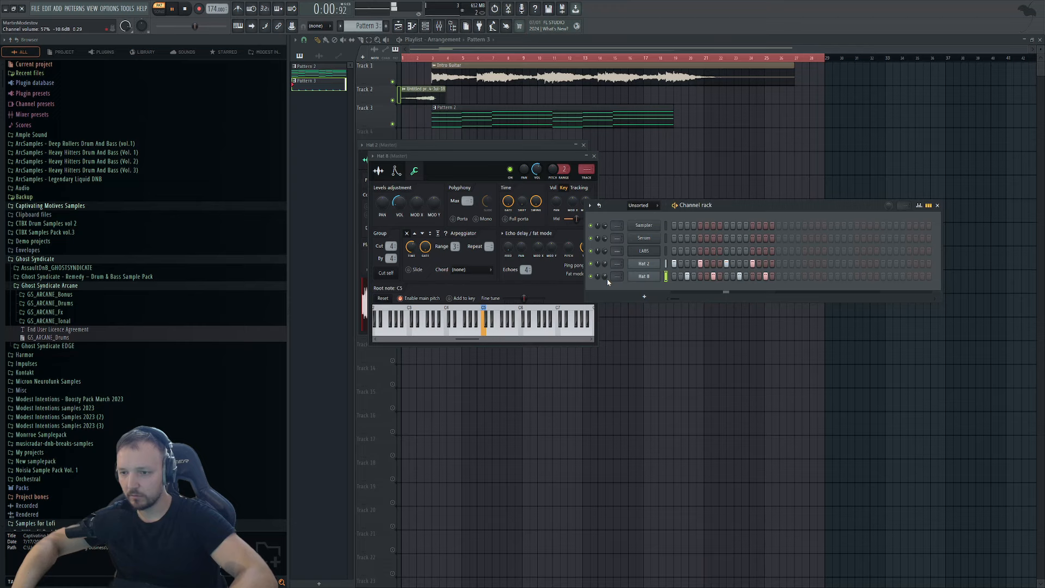
Paint Pattern 3 hi-hat clips along Track 4 up to bar 19.
key(F12)
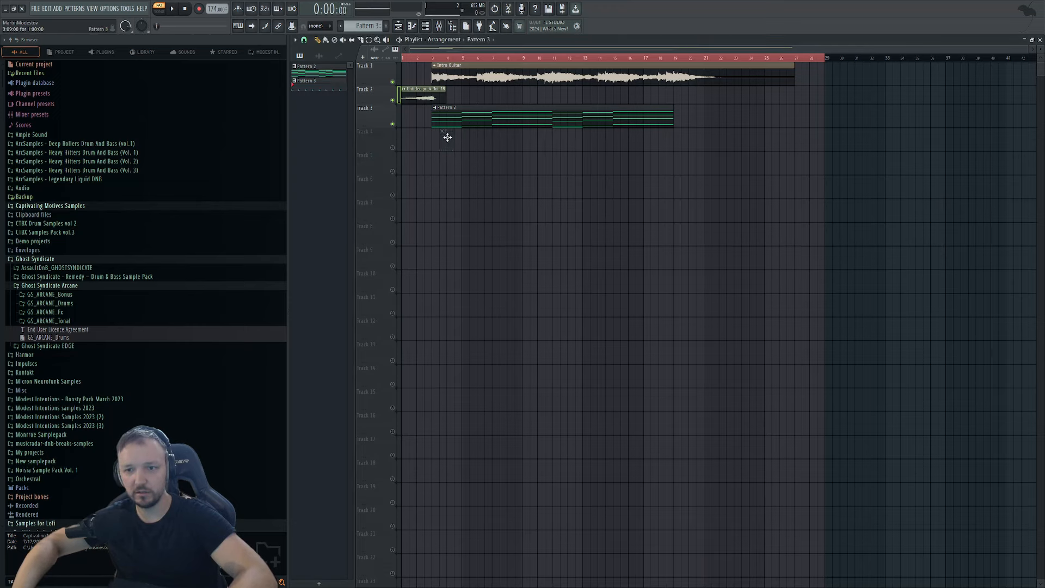
click(431, 147)
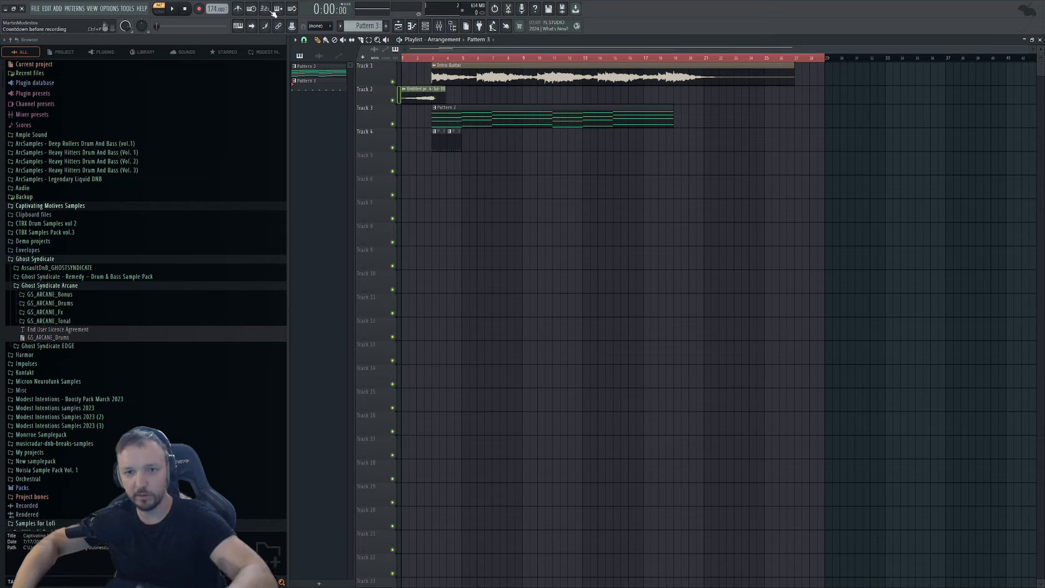
mouse_move(469, 146)
mouse_down()
mouse_move(623, 171)
mouse_move(707, 167)
mouse_move(442, 120)
mouse_move(705, 150)
mouse_move(688, 117)
mouse_up()
right_click(710, 146)
Copy the Track 3–4 clips to start at bar 19 and play the song in SONG mode.
ctrl+click(559, 216)
scroll(368, 64, up, 3)
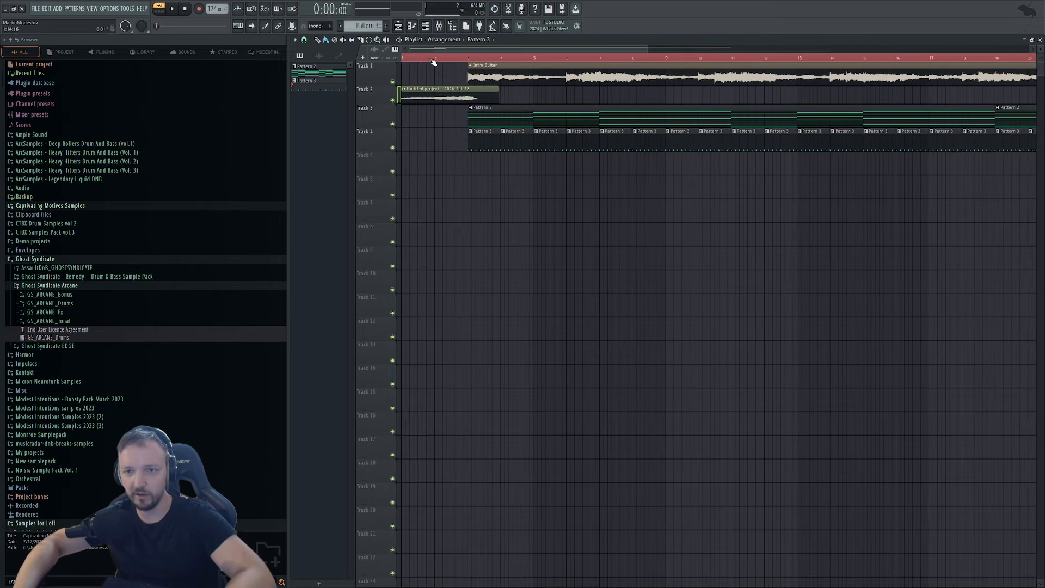
key(l)
key(space)
scroll(662, 88, down, 4)
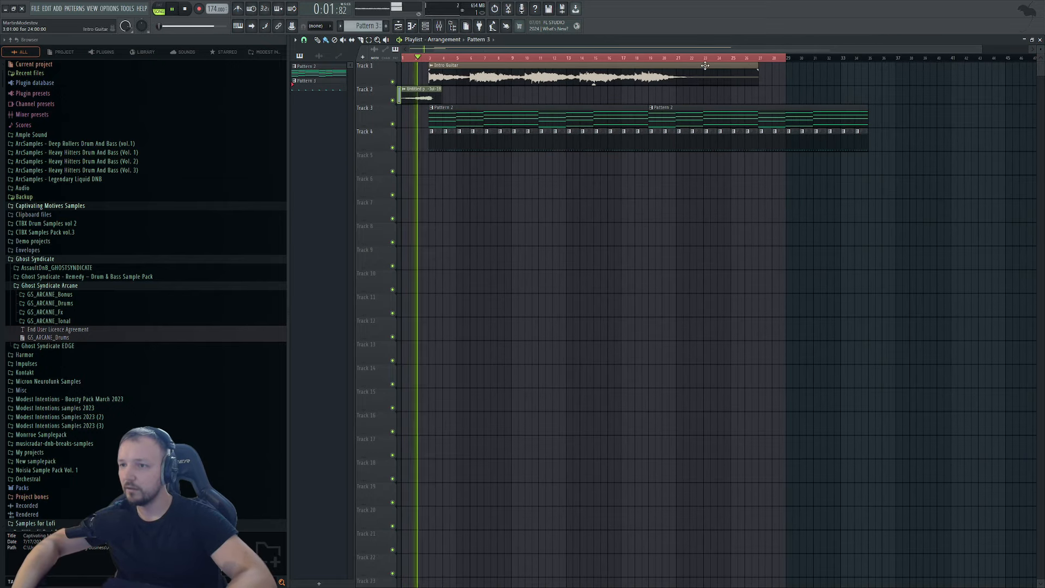
Copy the Intro Guitar clip to bar 19 on Track 2 and turn Hat 2's volume down to 25%.
drag(444, 75, 664, 92)
double_click(477, 142)
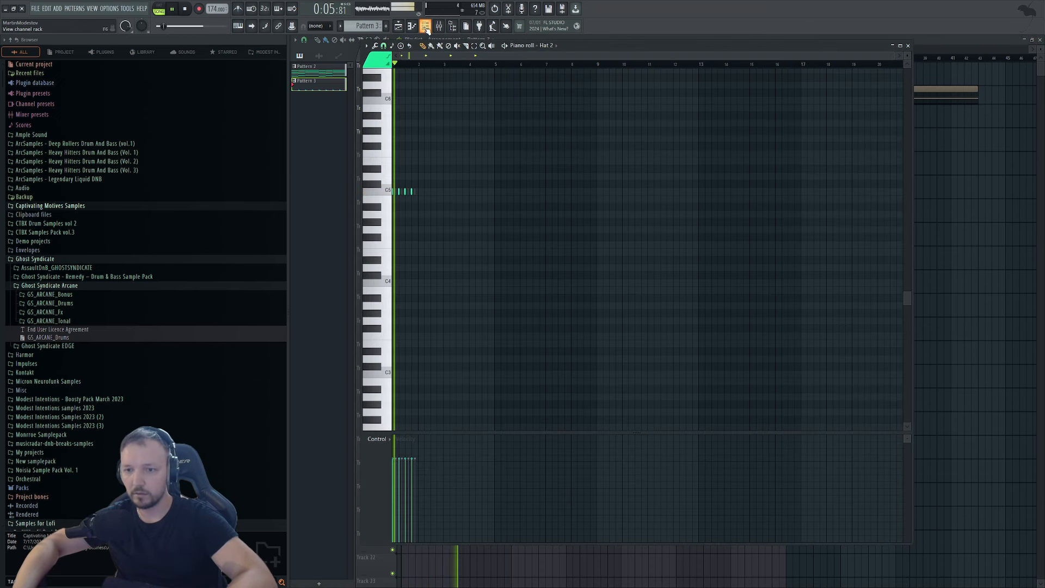
key(F6)
mouse_move(605, 264)
mouse_down()
mouse_move(605, 291)
mouse_move(604, 258)
mouse_up()
Cut Hat 2's sample end to 54% in its Sampler settings.
click(644, 263)
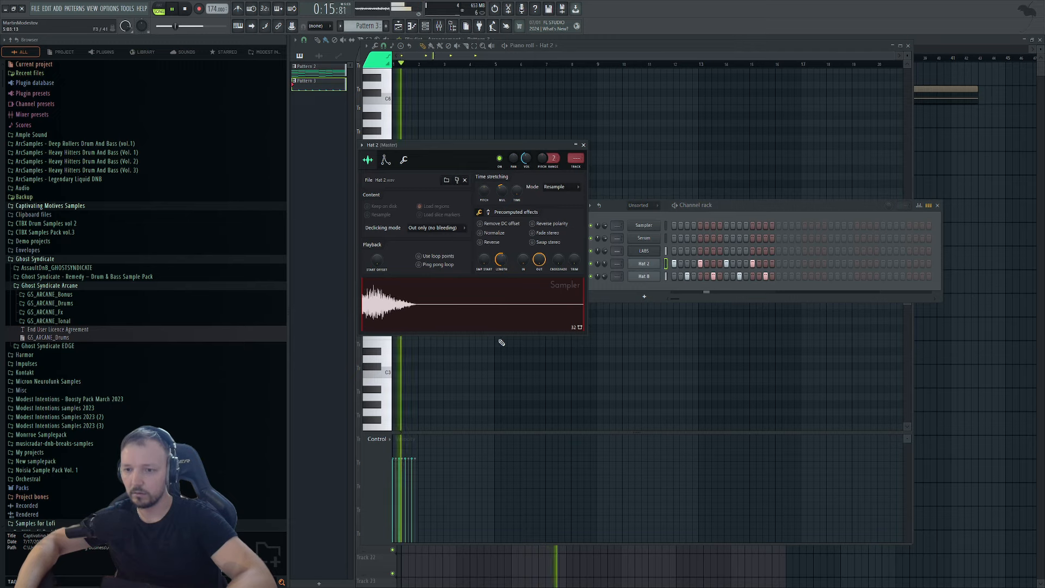
drag(504, 265, 504, 283)
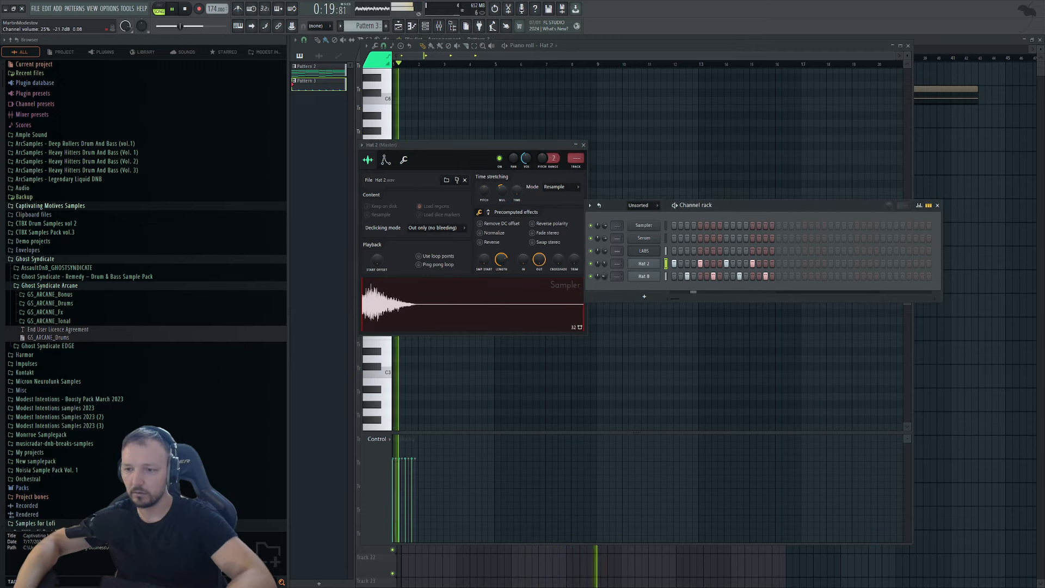
key(F12)
Stop playback, collapse the Ghost Syndicate and Samples for Lofi folders, and audition Serum.
key(space)
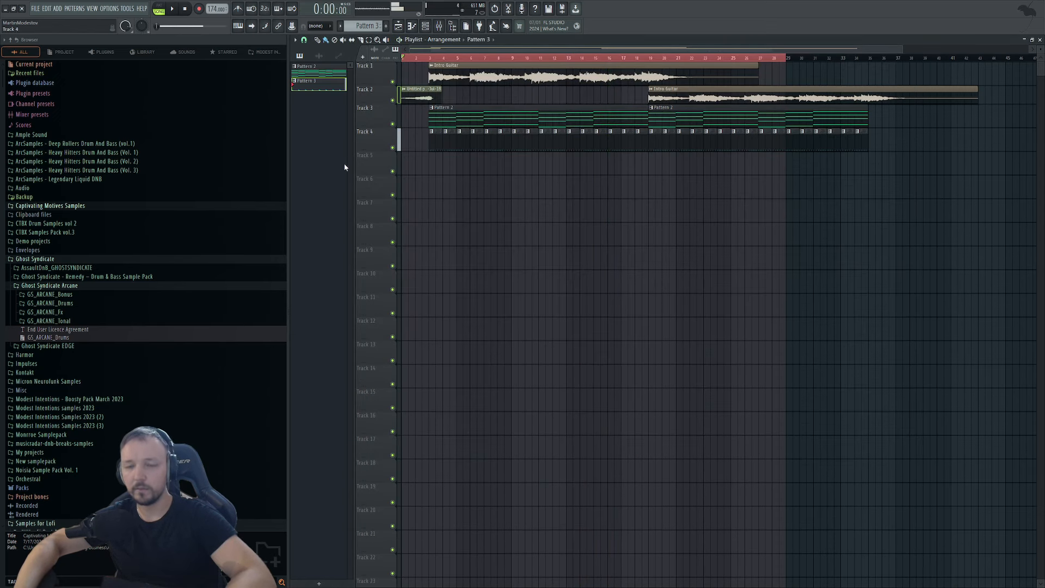
scroll(277, 84, up, 1)
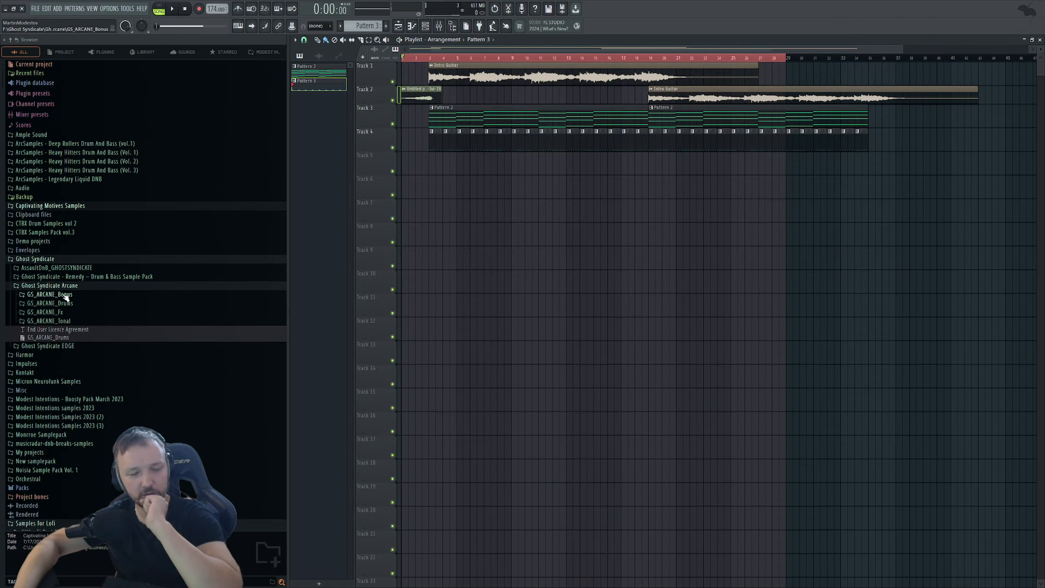
click(49, 263)
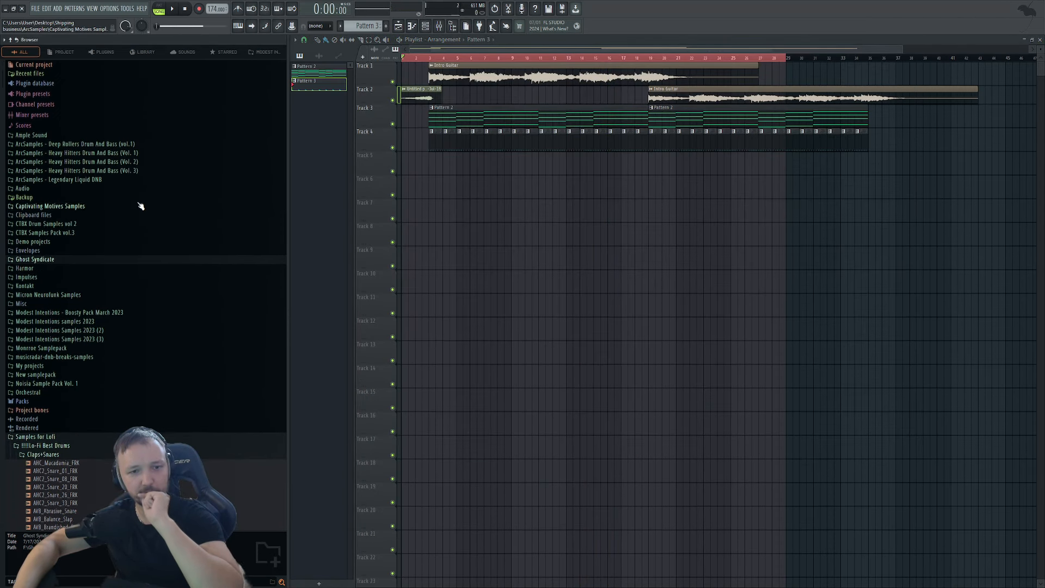
click(63, 437)
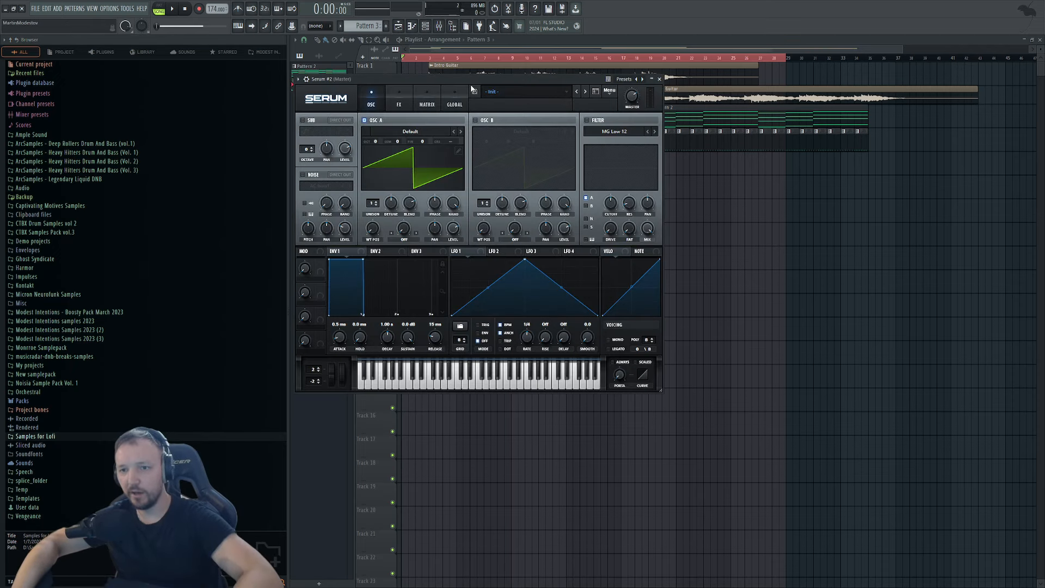
drag(521, 79, 701, 173)
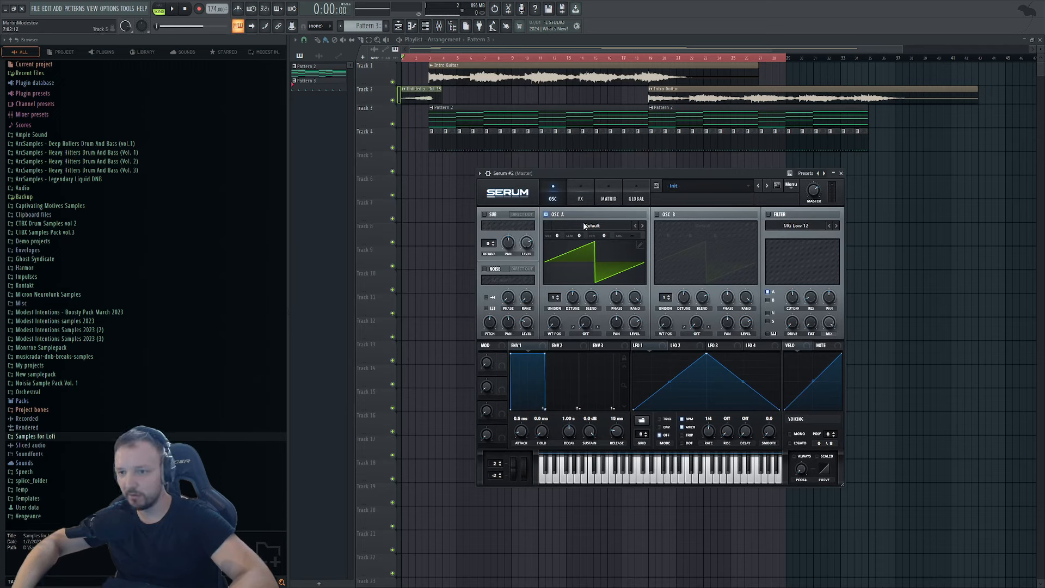
key(b)
key(x)
Drop OSC A by -2 octaves, enable OSC B, set both to 16 unison voices, and use an MG Low 18 filter.
drag(558, 238, 552, 265)
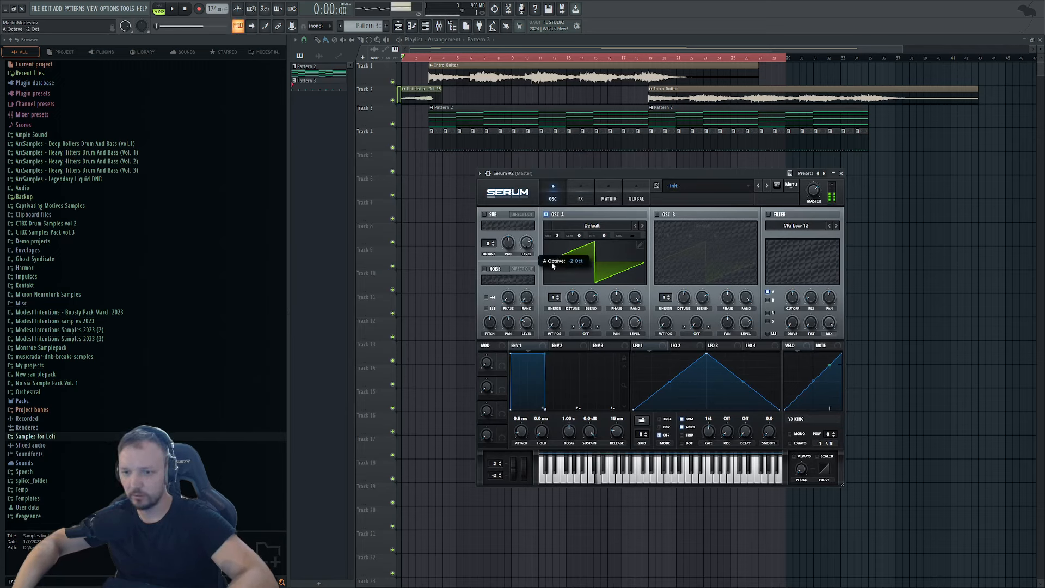
click(657, 214)
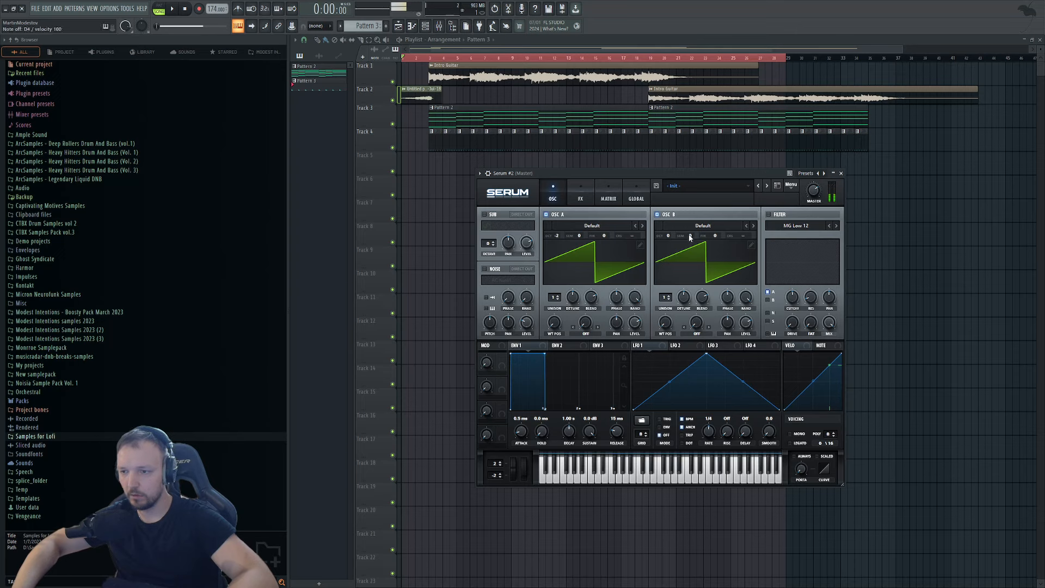
click(608, 258)
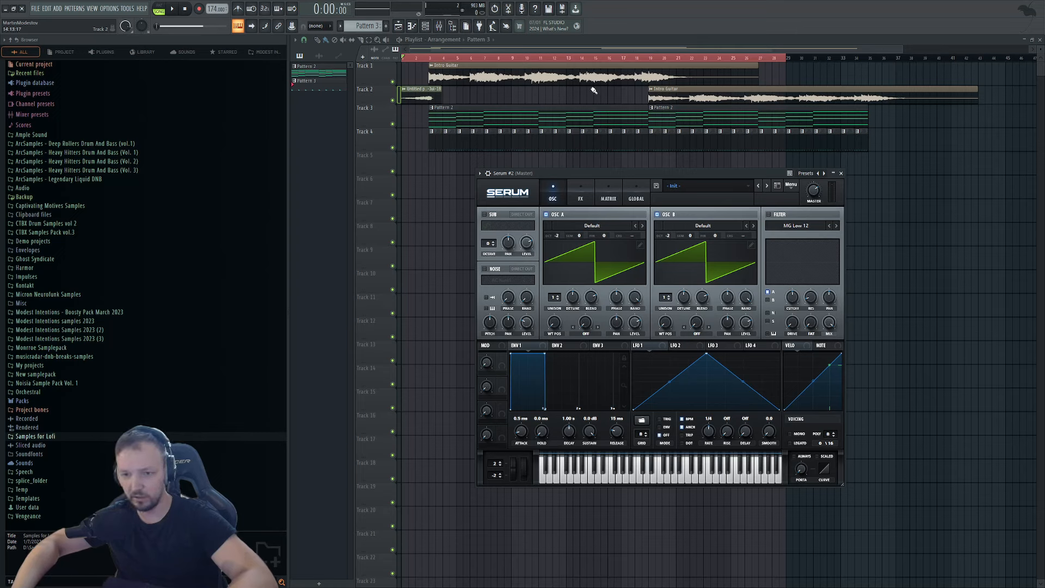
drag(559, 303, 558, 256)
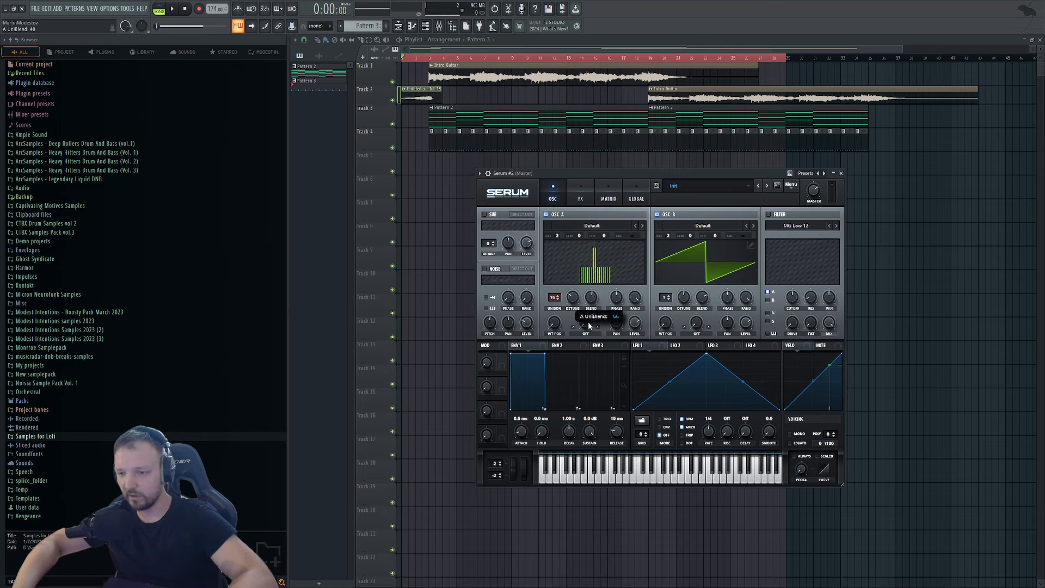
drag(669, 298, 669, 253)
click(790, 218)
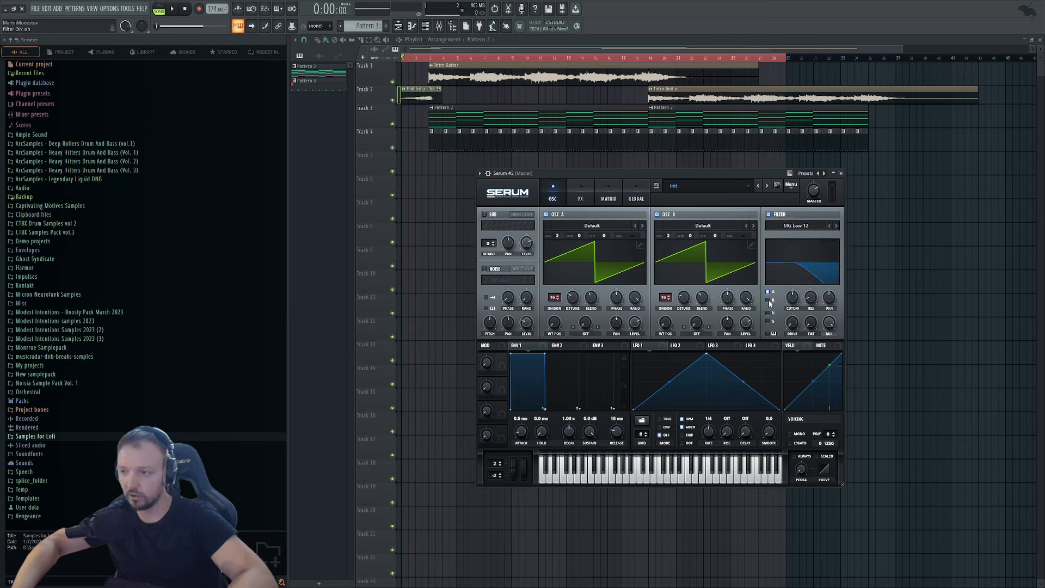
click(835, 225)
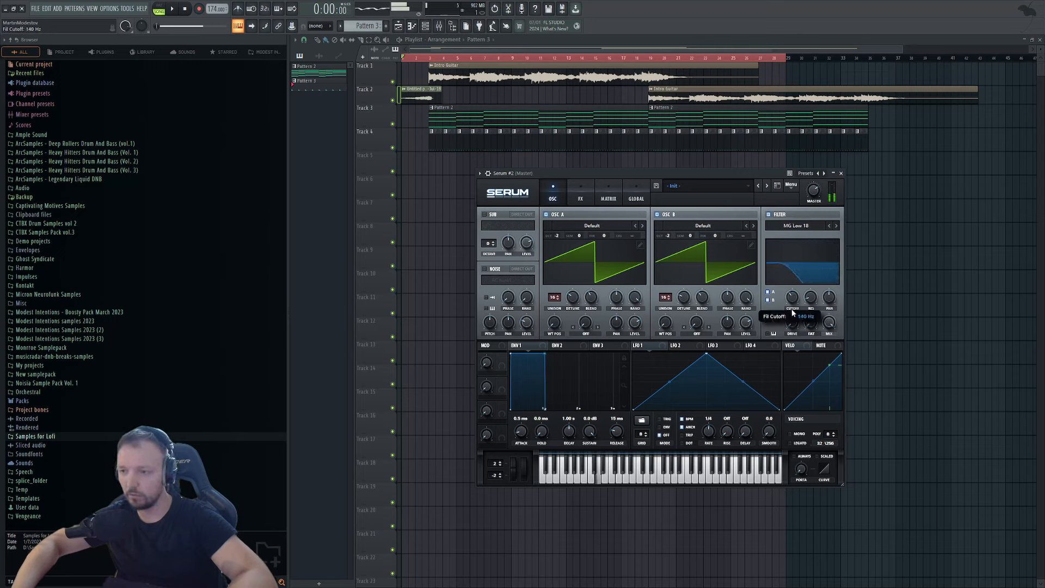
key(F6)
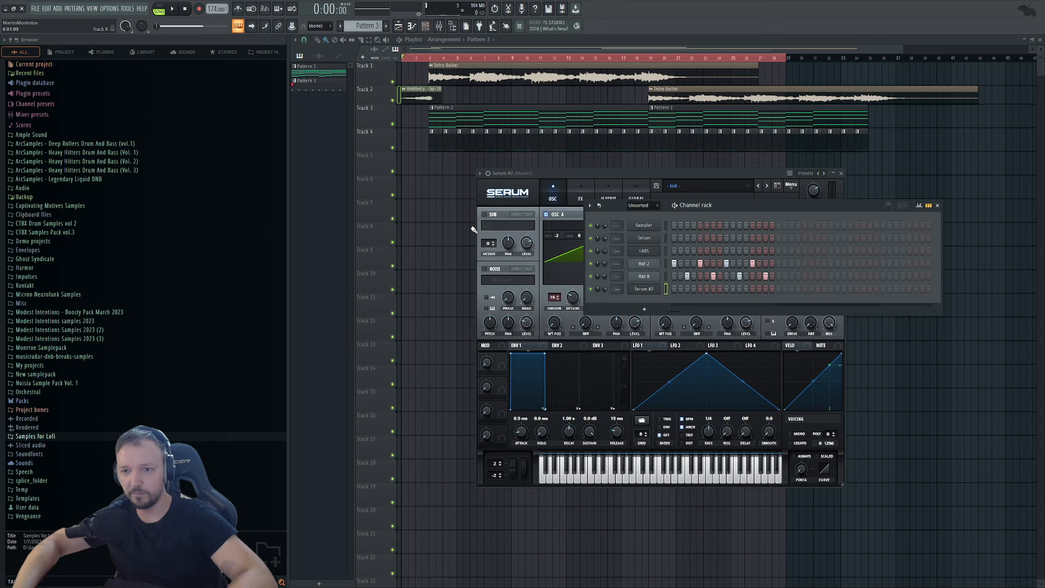
double_click(491, 131)
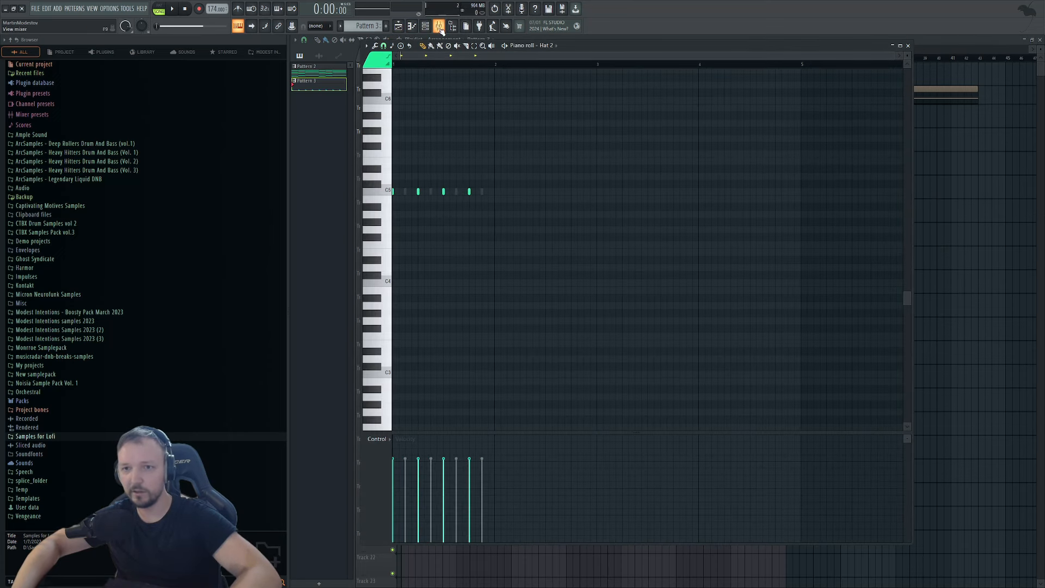
Select the piano part's six lowest notes and rename Pattern 2 to 'Intro Piano'.
click(440, 27)
click(318, 69)
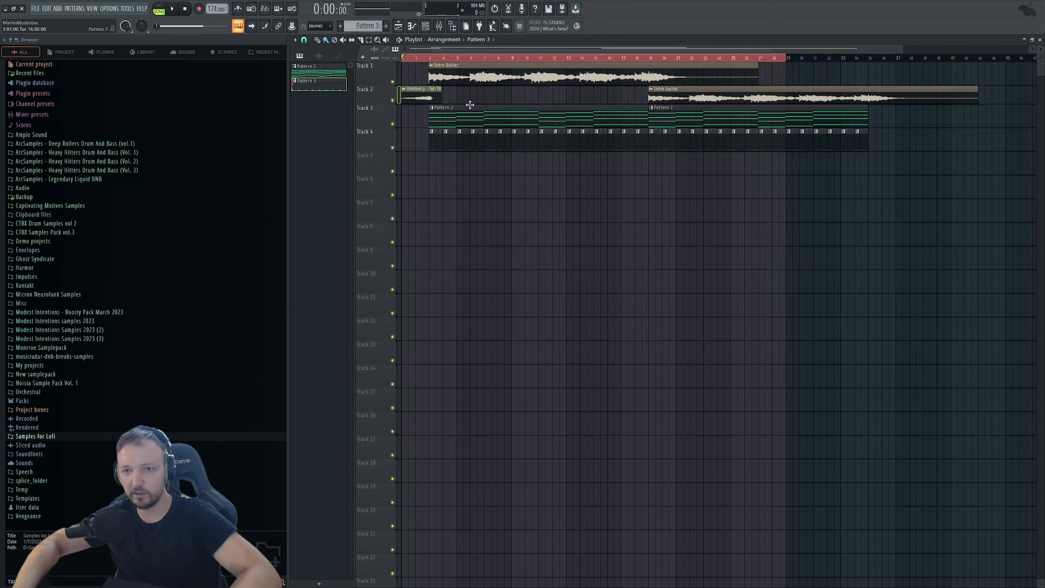
drag(869, 307, 361, 425)
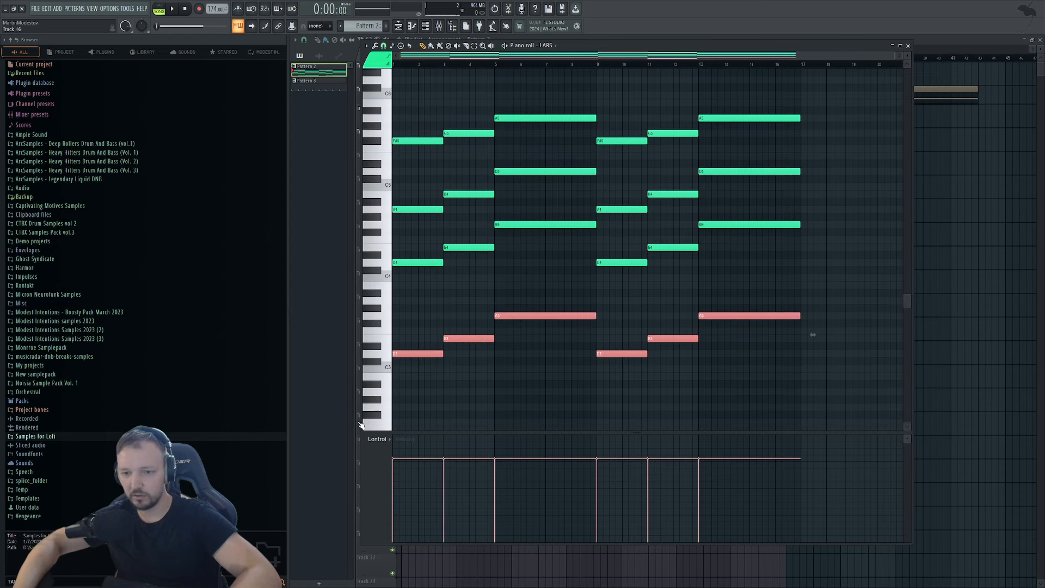
text(Intro Piano)
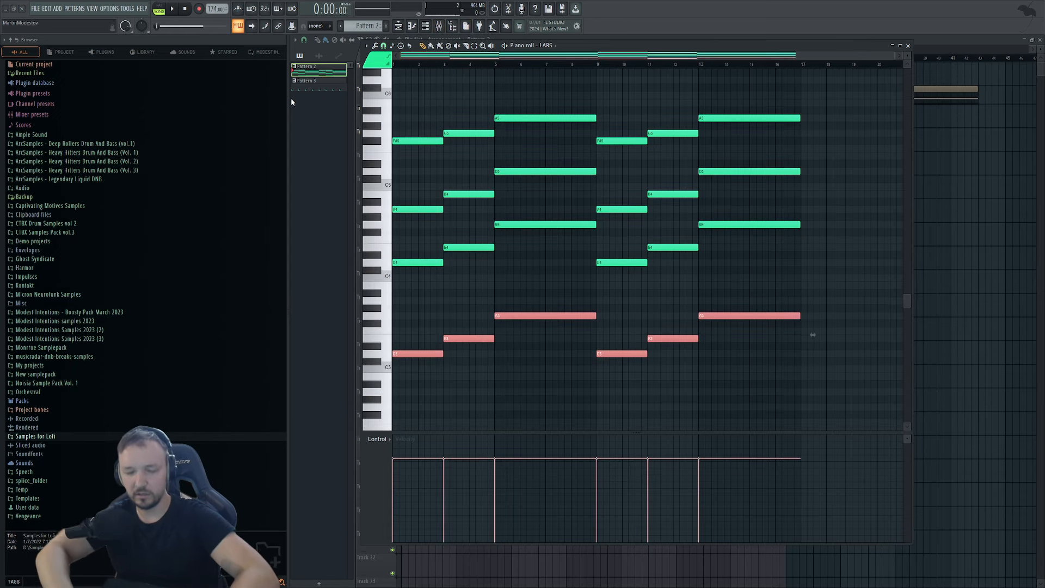
key(Return)
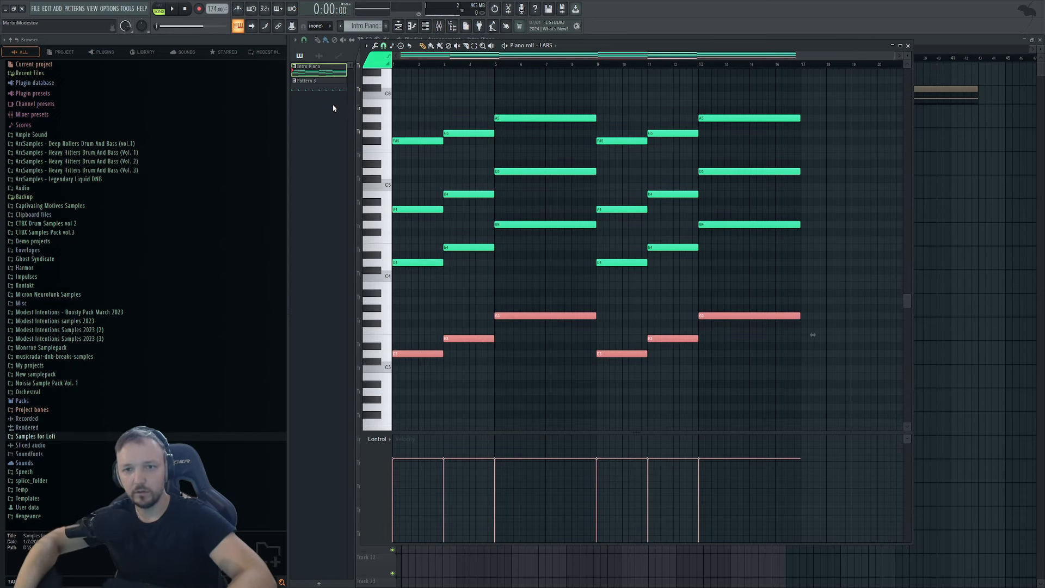
key(F5)
Rename Pattern 3 to 'Intro Hats' and create a new empty pattern.
click(323, 82)
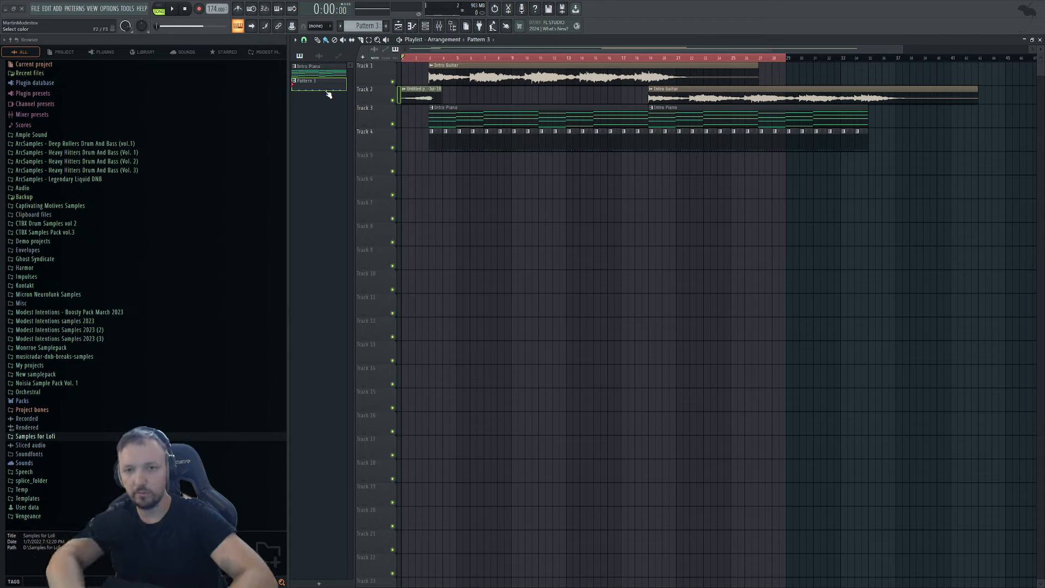
key(F2)
text(Intro Hats)
key(Return)
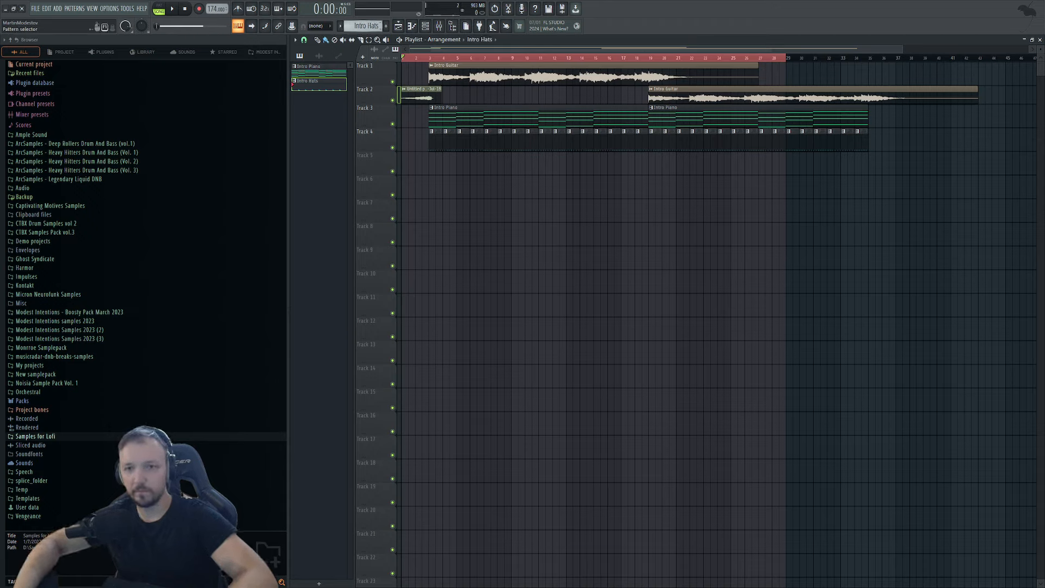
key(F4)
drag(365, 27, 365, 34)
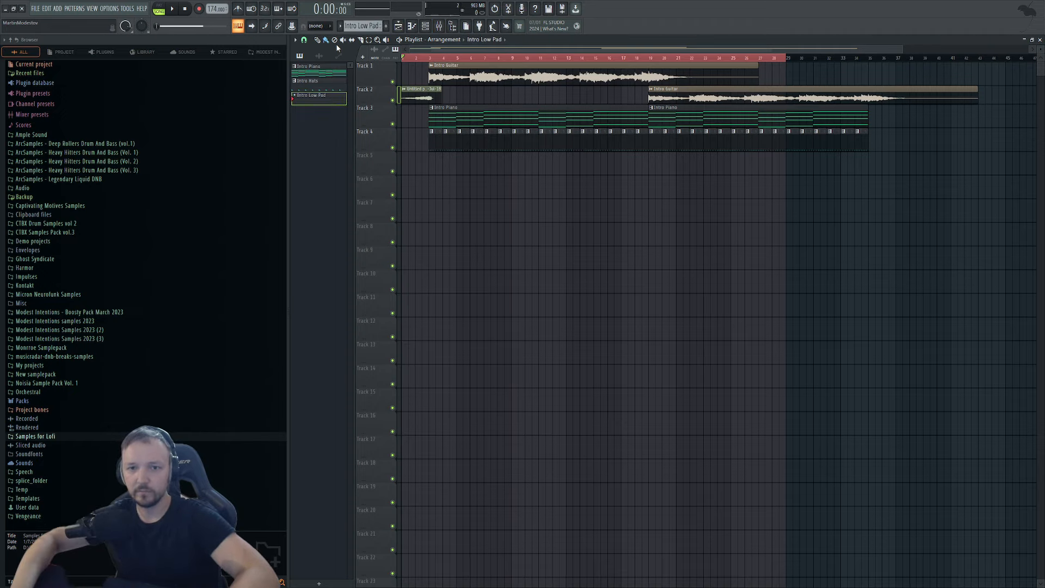
Paste the copied low piano notes into the new Serum channel's piano roll.
click(425, 26)
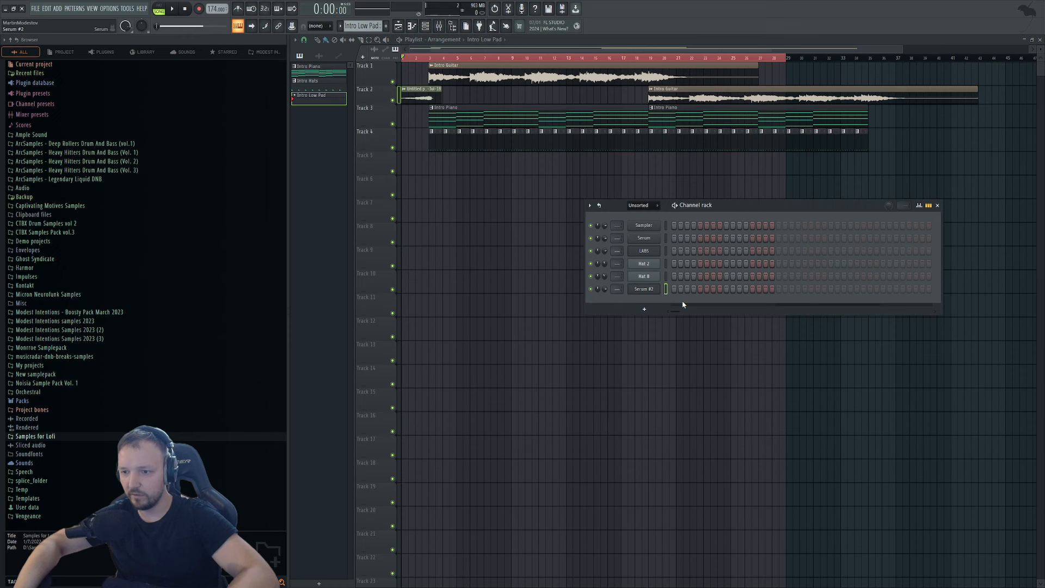
key(F7)
key(ctrl+v)
Delete the original, unused Serum channel from the channel rack.
click(937, 217)
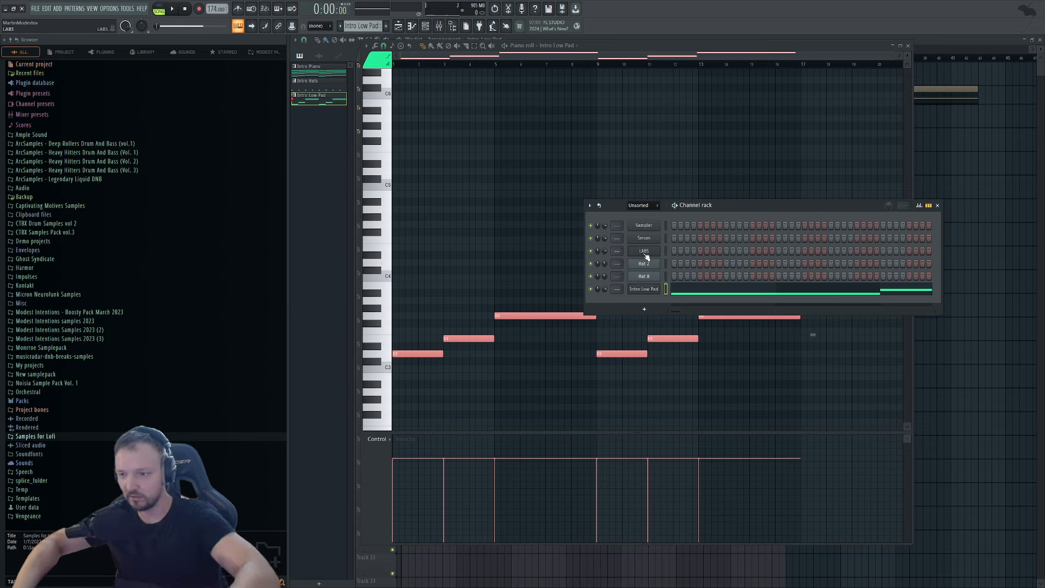
click(640, 240)
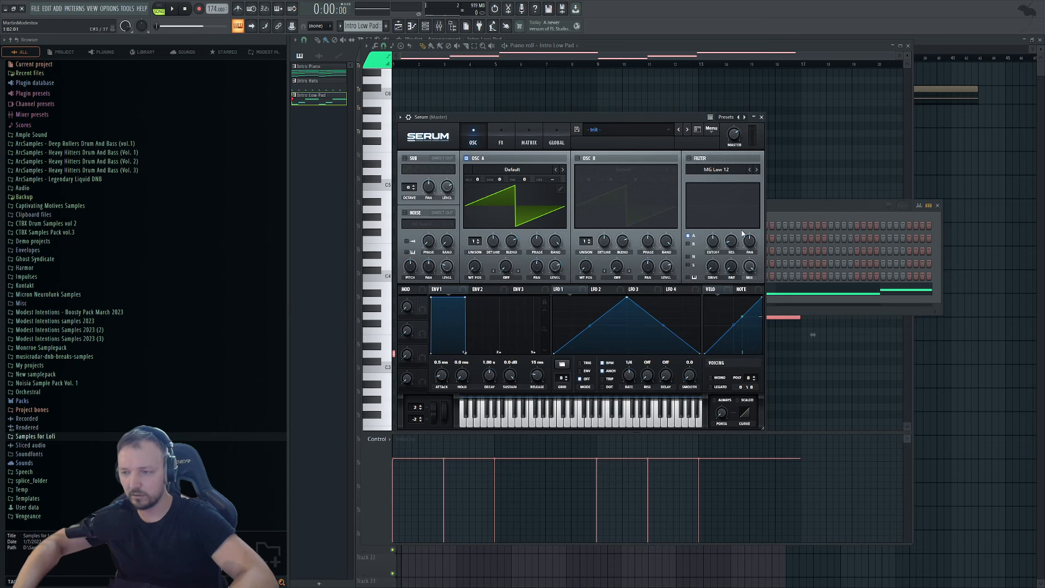
click(771, 207)
key(alt+Delete)
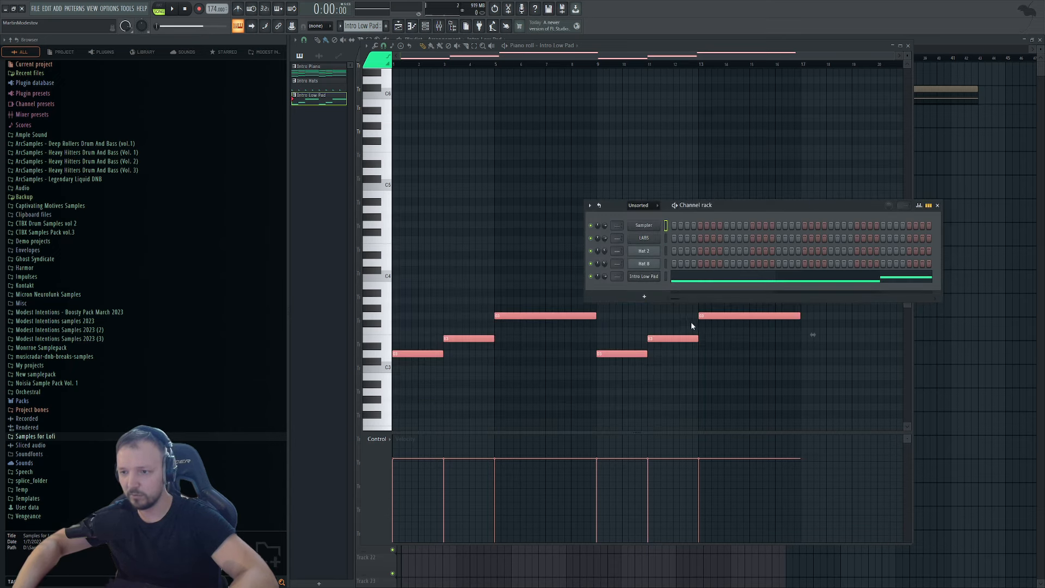
Place Intro Low Pad clips on Track 5 at the start and bar 19, then play the song.
right_click(953, 357)
click(439, 168)
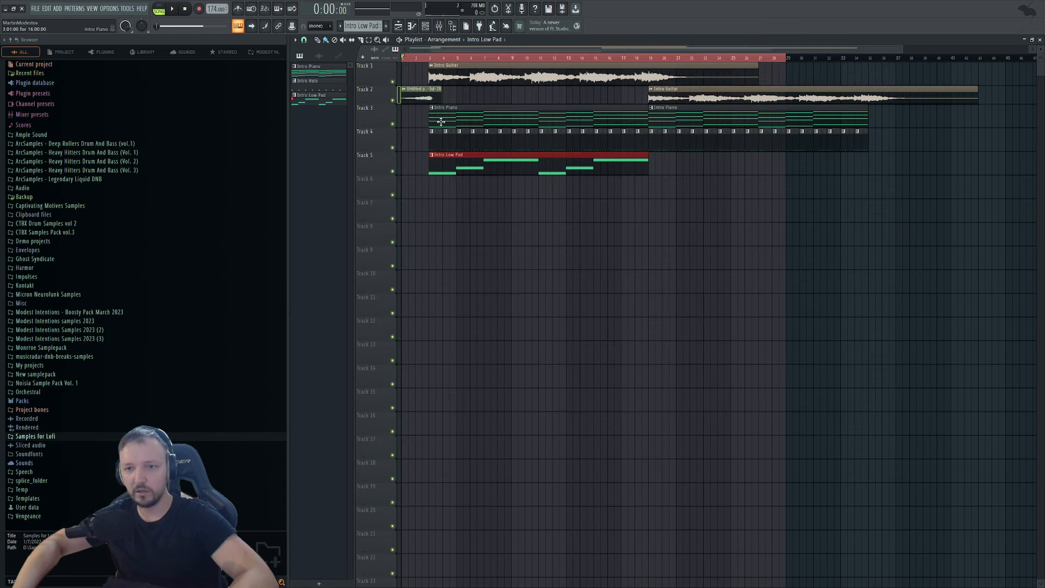
click(656, 166)
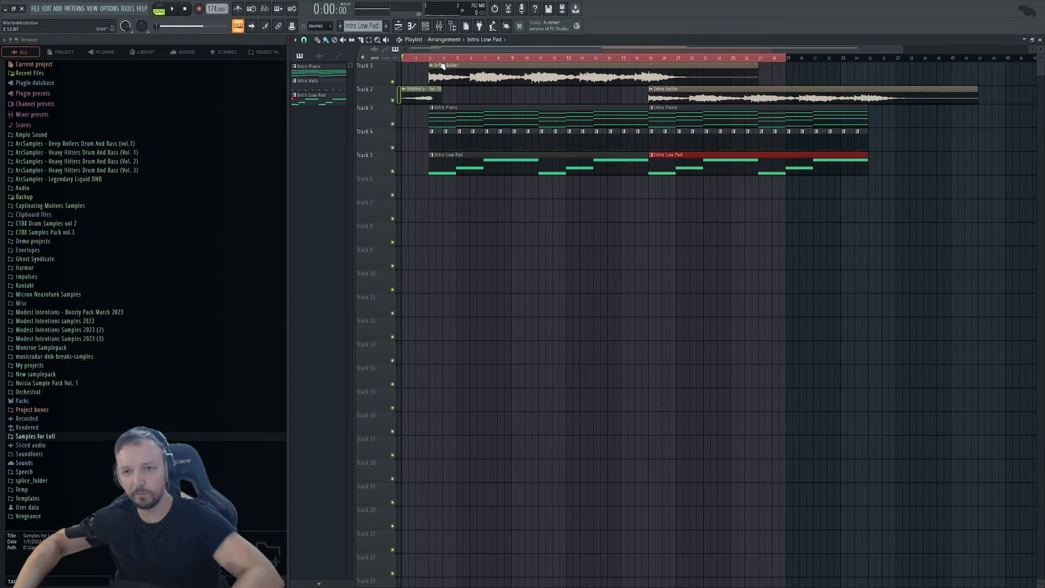
click(439, 58)
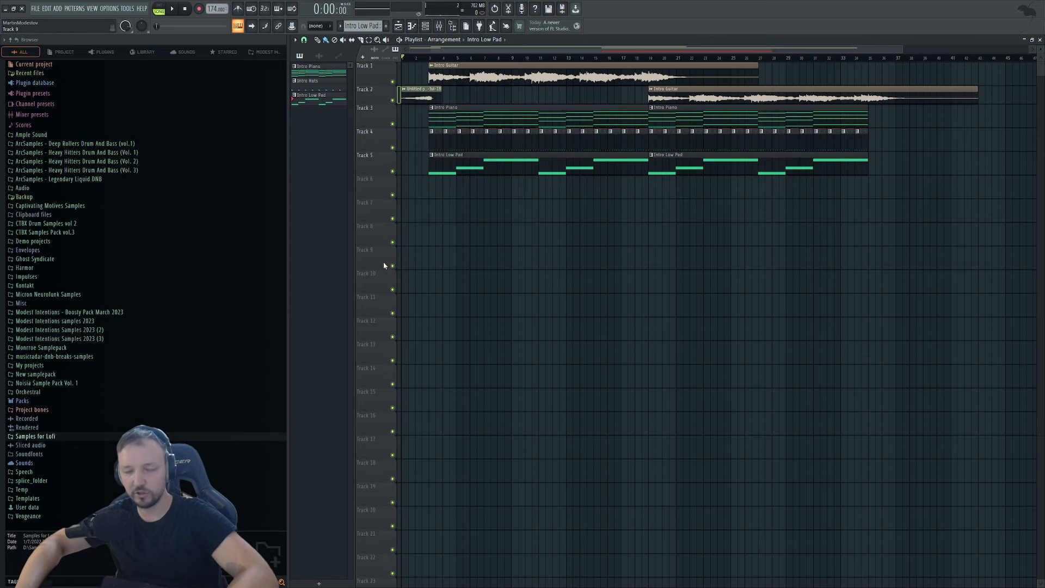
key(space)
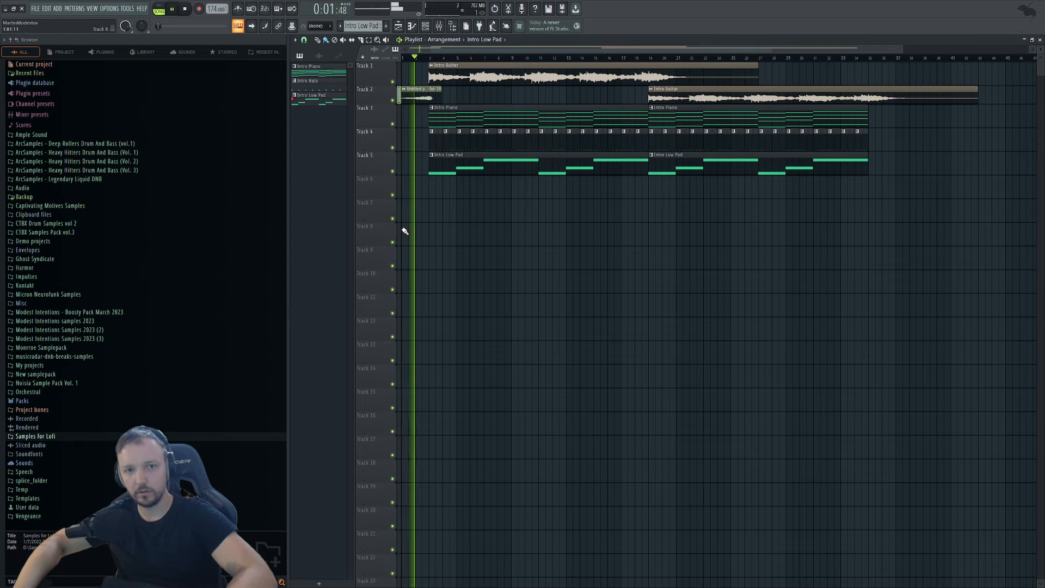
Select all the Intro Low Pad notes in the piano roll to shift them up an octave.
double_click(472, 170)
key(ctrl+a)
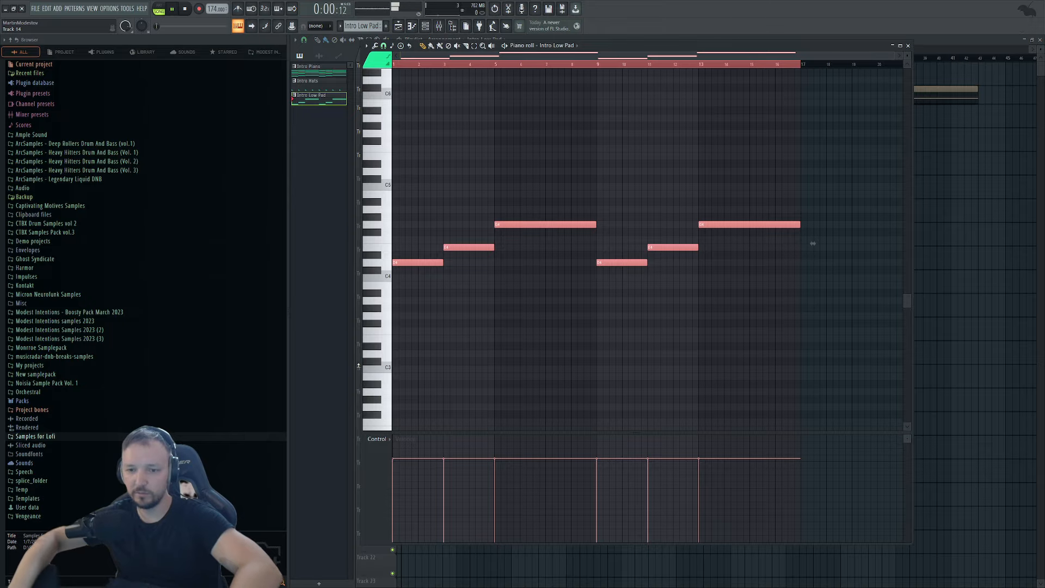
scroll(998, 243, down, 1)
right_click(998, 243)
scroll(390, 183, up, 4)
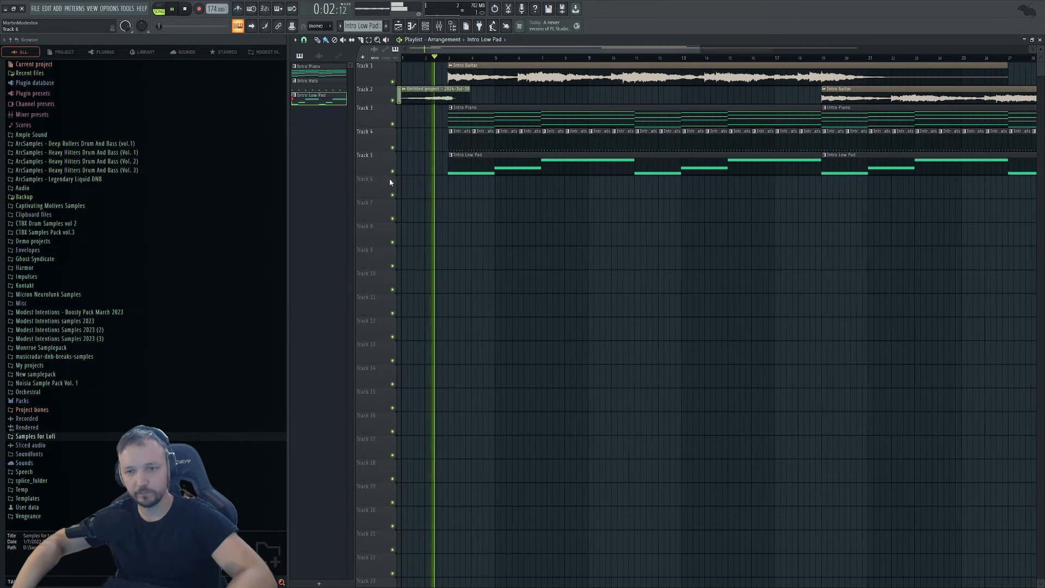
double_click(489, 163)
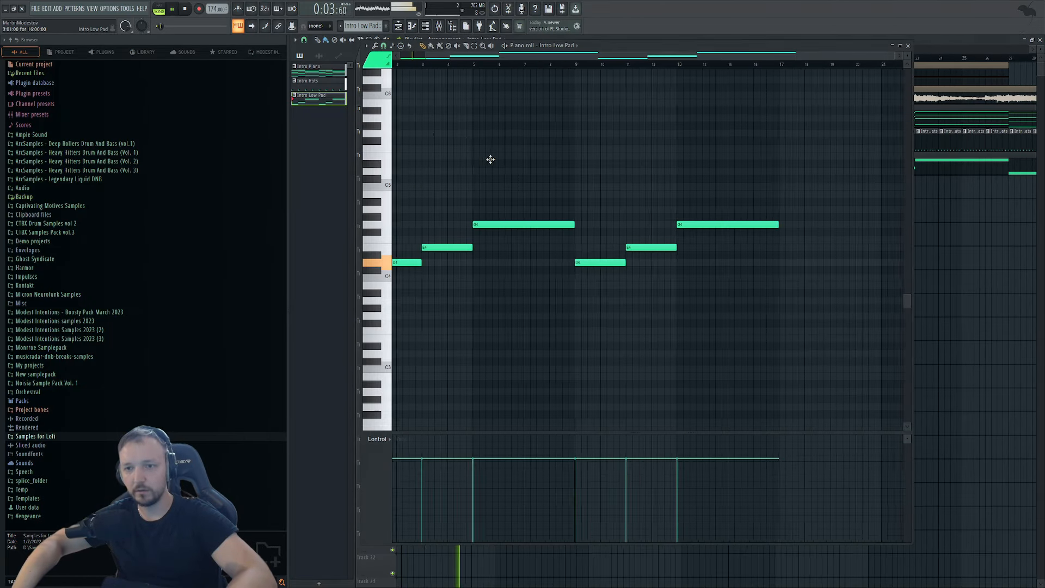
Raise the Intro Low Pad Serum filter cutoff to 271 Hz.
click(427, 25)
click(652, 276)
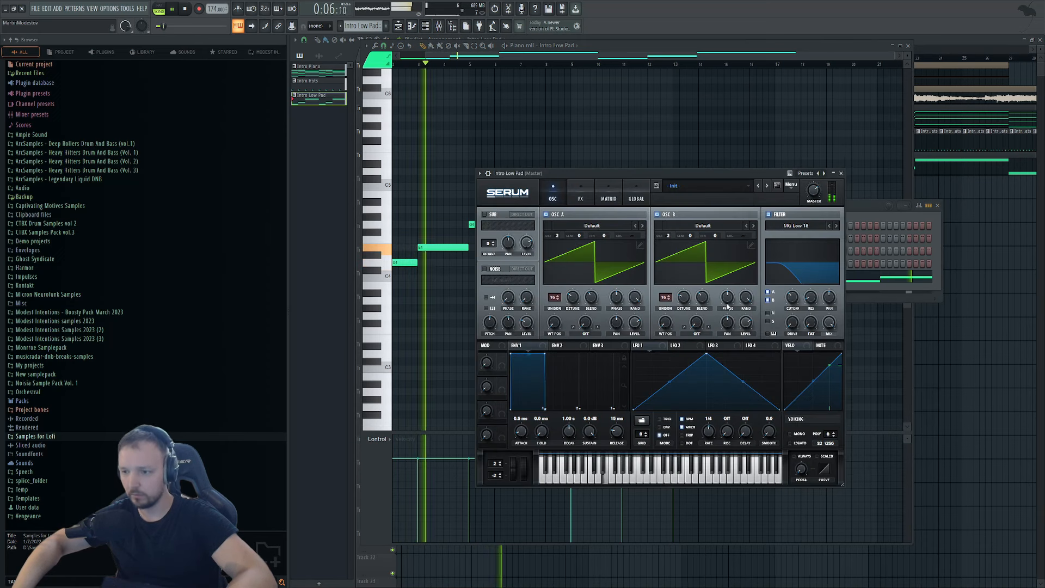
drag(793, 298, 795, 290)
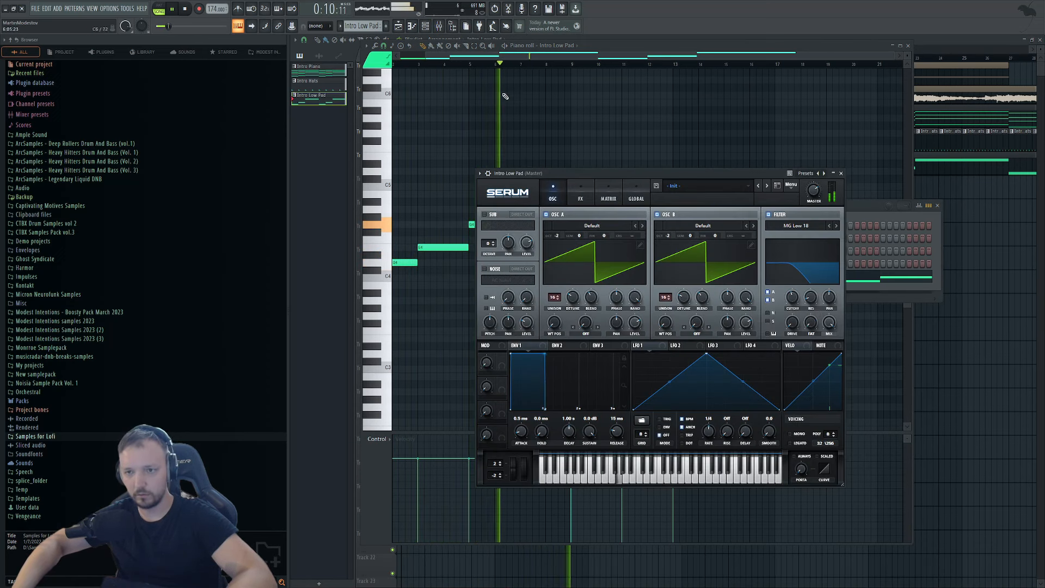
Route the Intro Low Pad channel to empty mixer insert 3 with Ctrl+L.
click(880, 217)
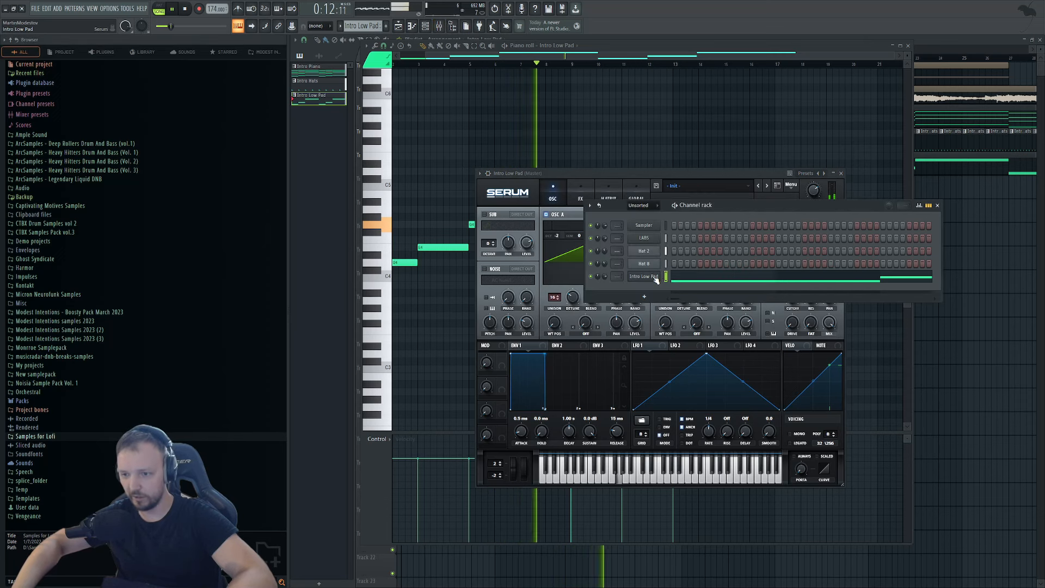
click(650, 277)
click(644, 277)
click(438, 26)
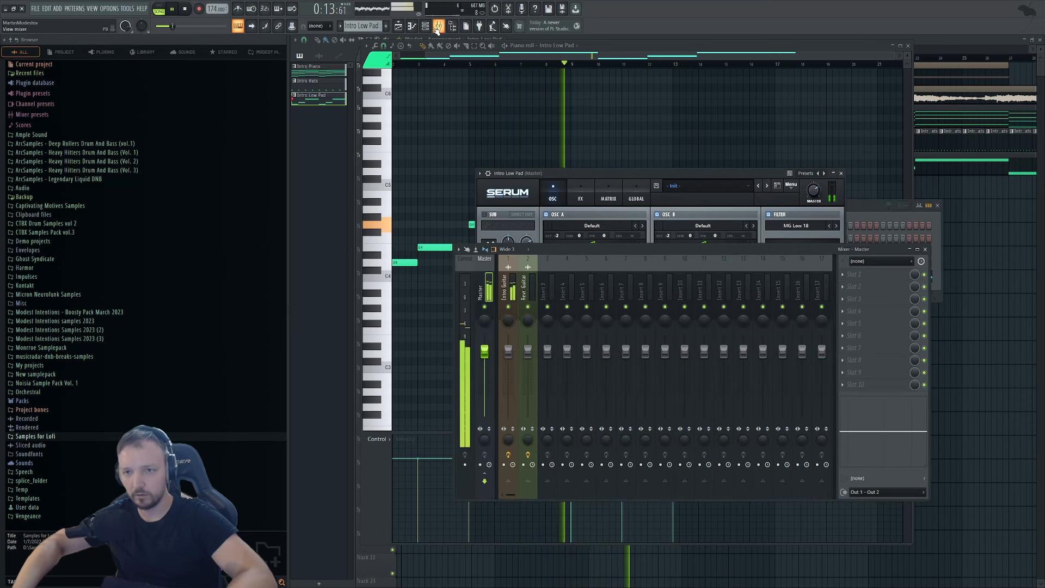
click(553, 276)
key(ctrl+l)
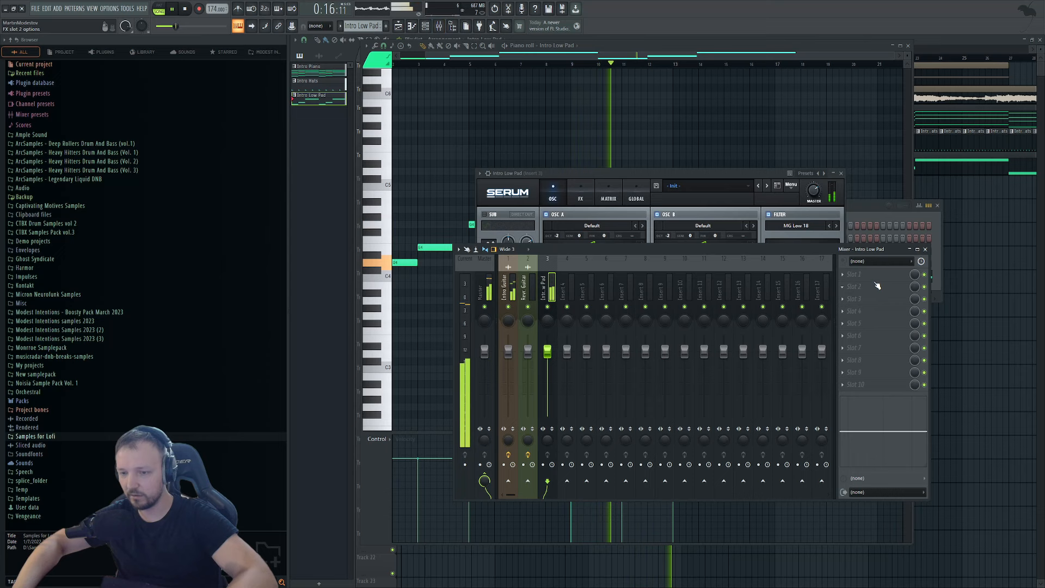
Add Fruity Parametric EQ 2 with the '40Hz + 18kHz cut' preset, adjust the low band, audition in pattern mode.
click(874, 297)
click(591, 437)
key(space)
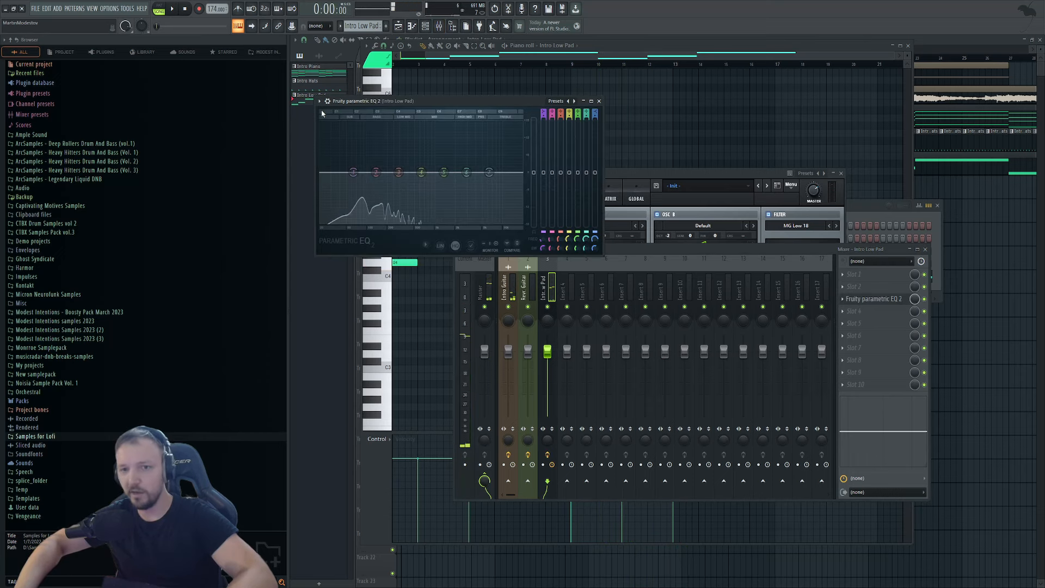
click(432, 182)
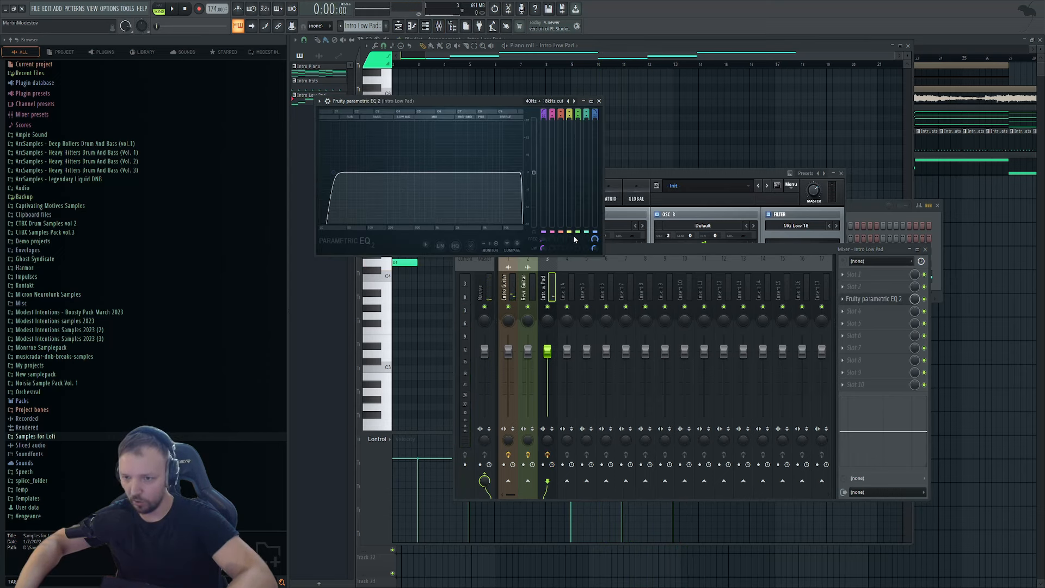
drag(333, 173, 364, 172)
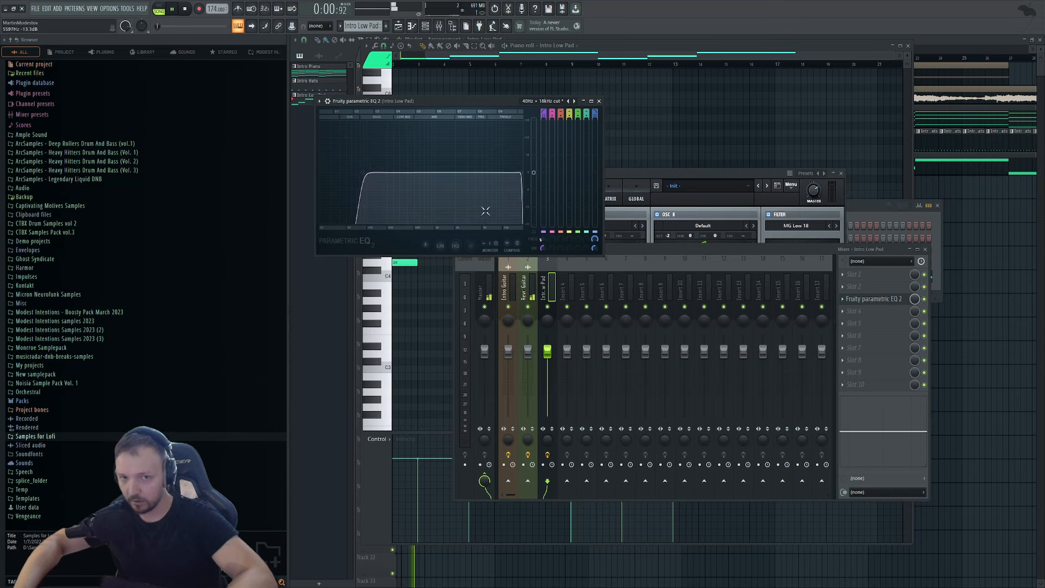
click(159, 10)
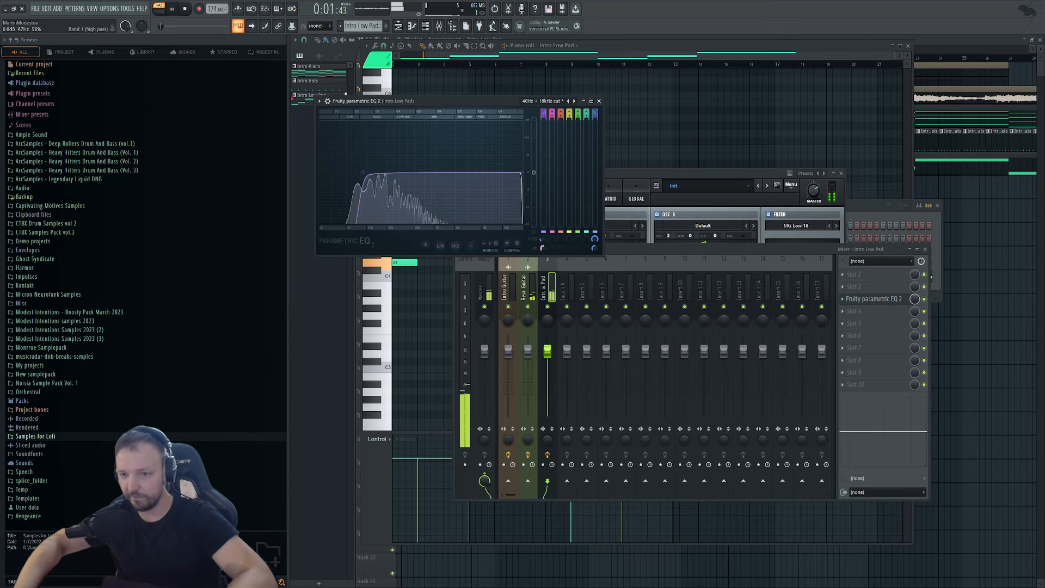
key(space)
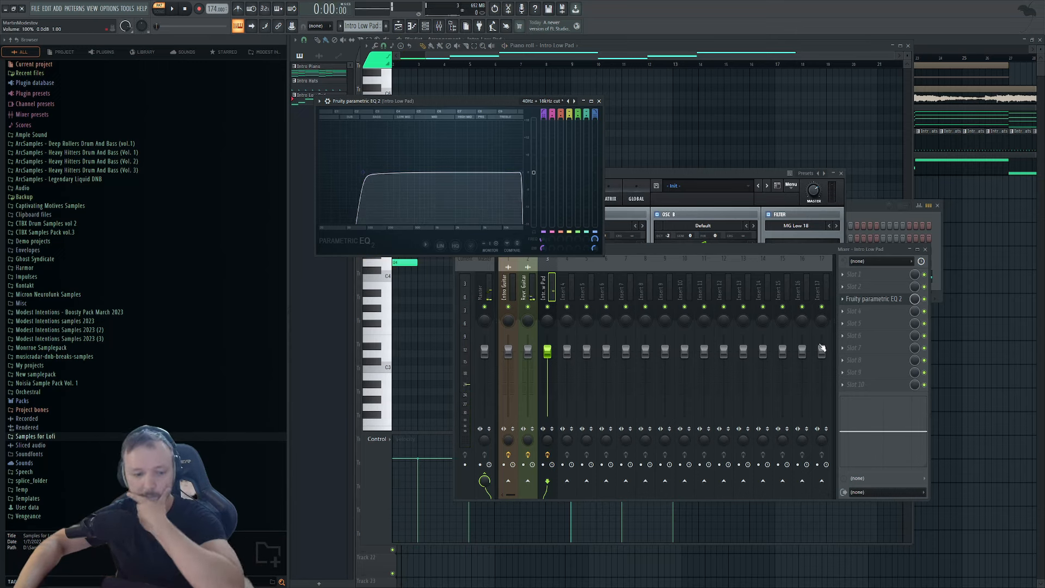
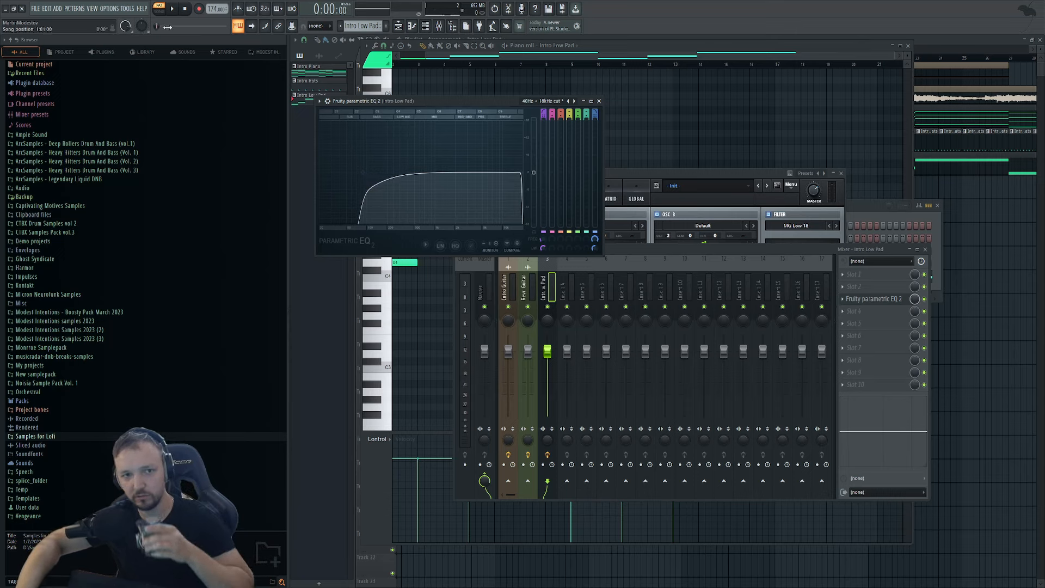
Play the Intro Low Pad pattern to hear it through its low- and high-cut EQ.
click(173, 9)
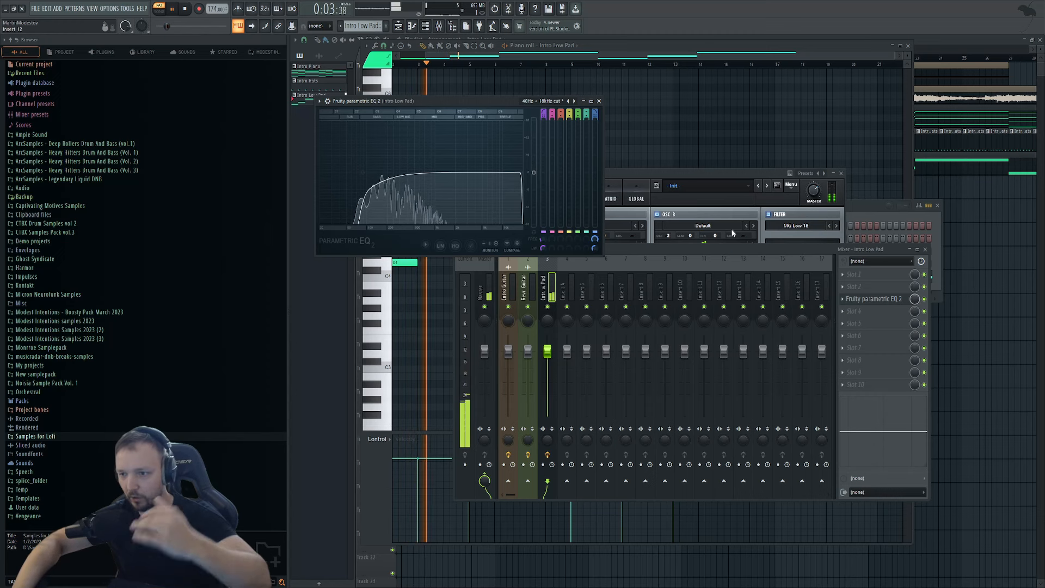
Enable the chorus effect in the Intro Low Pad's Serum, at 64% mix.
click(704, 172)
click(581, 198)
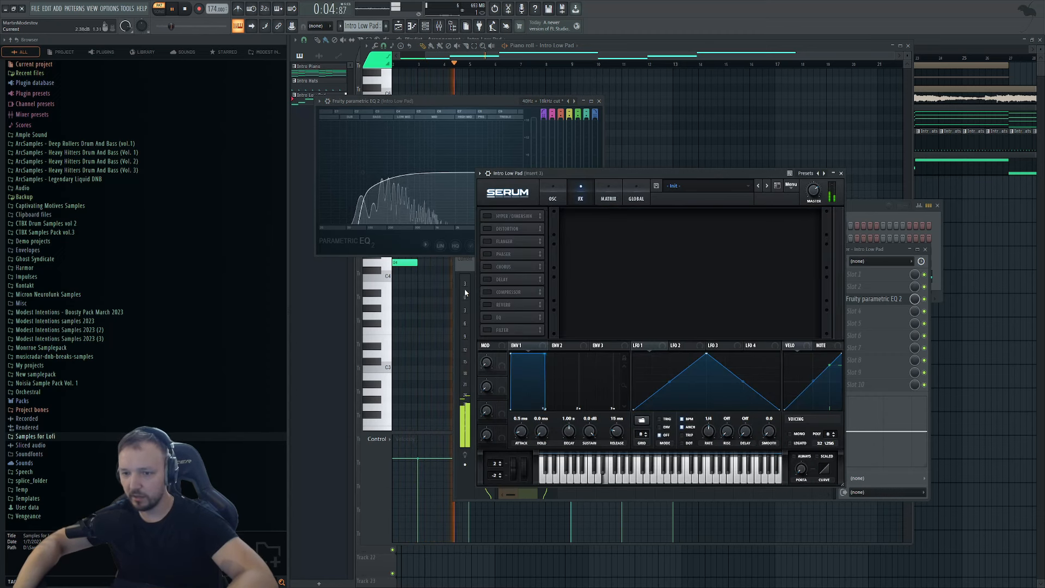
click(487, 267)
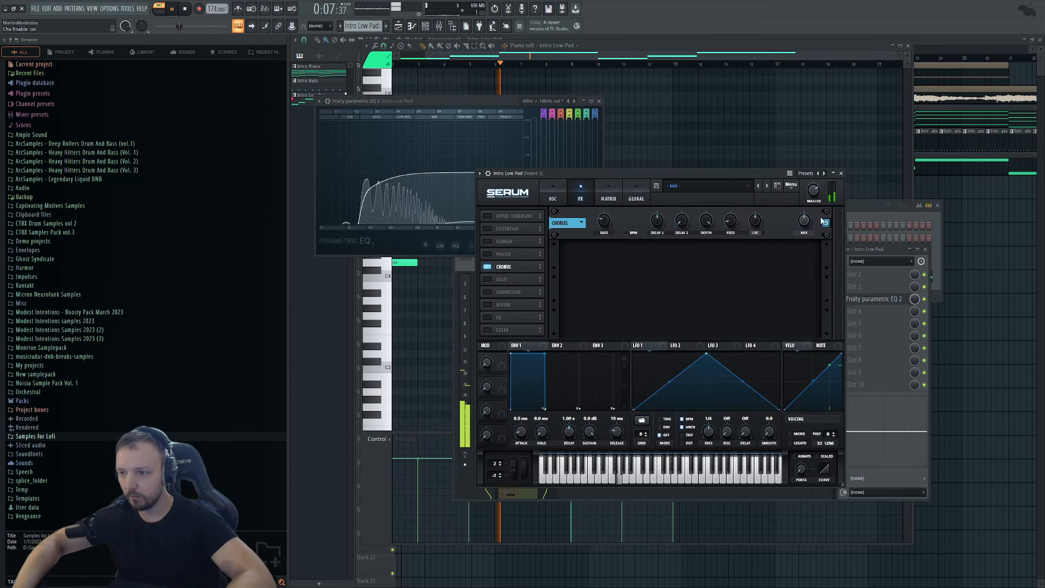
mouse_move(805, 224)
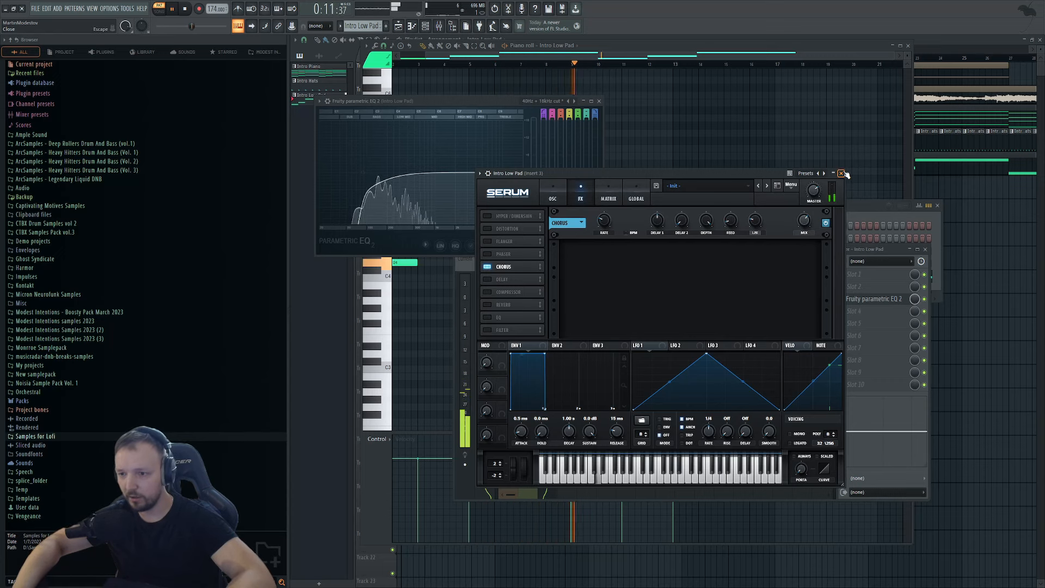
click(841, 173)
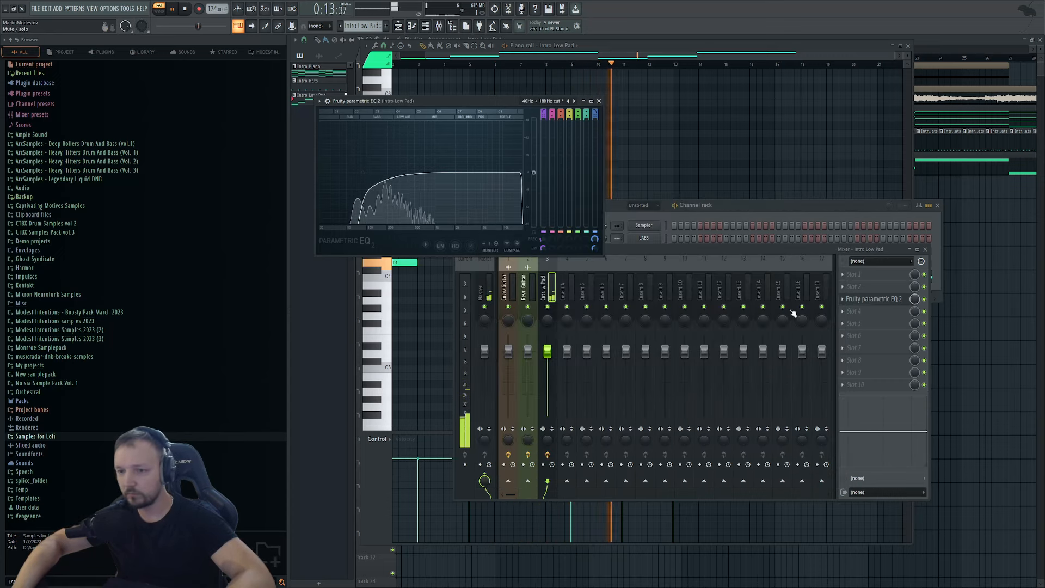
Add a Fruity Limiter after the pad's EQ with gain raised to 5 dB.
click(842, 311)
click(563, 376)
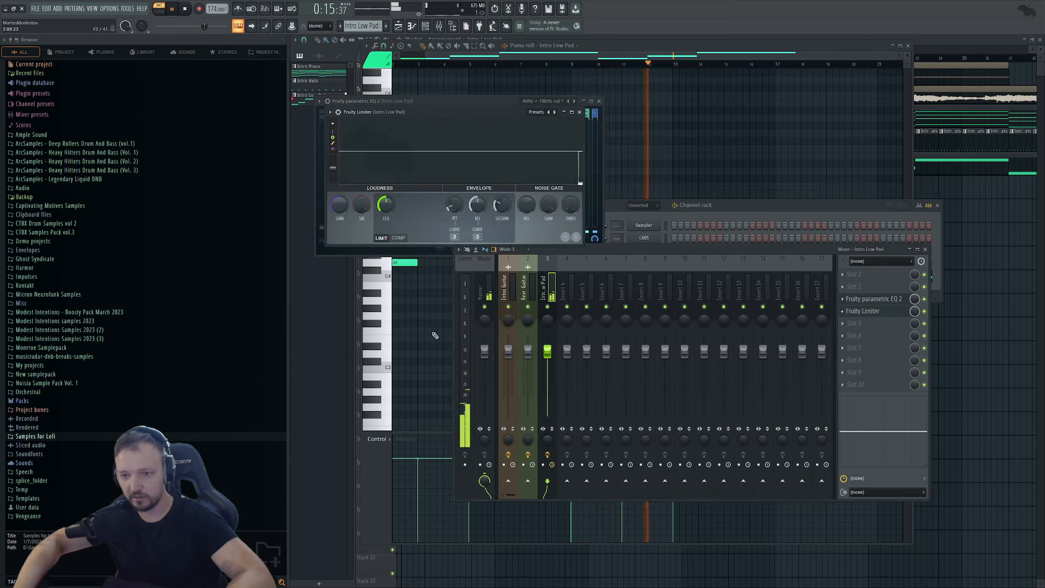
drag(339, 205, 340, 184)
Stop playback and select and copy all the Intro Low Pad notes in the piano roll.
key(space)
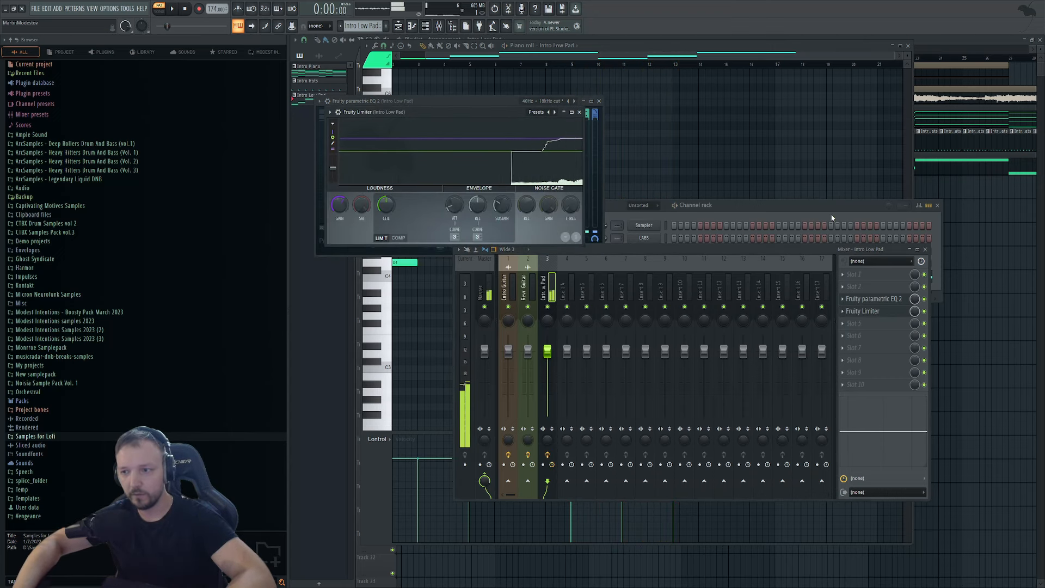
click(831, 215)
click(690, 280)
key(ctrl+a)
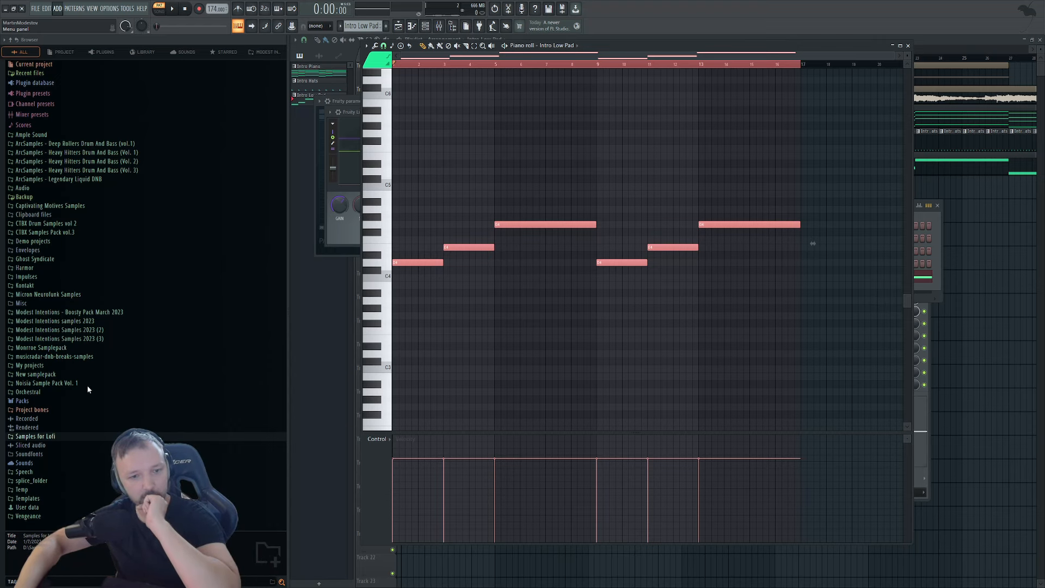
Add a Synapse Dune 3 channel and paste the copied pad notes into it.
click(83, 171)
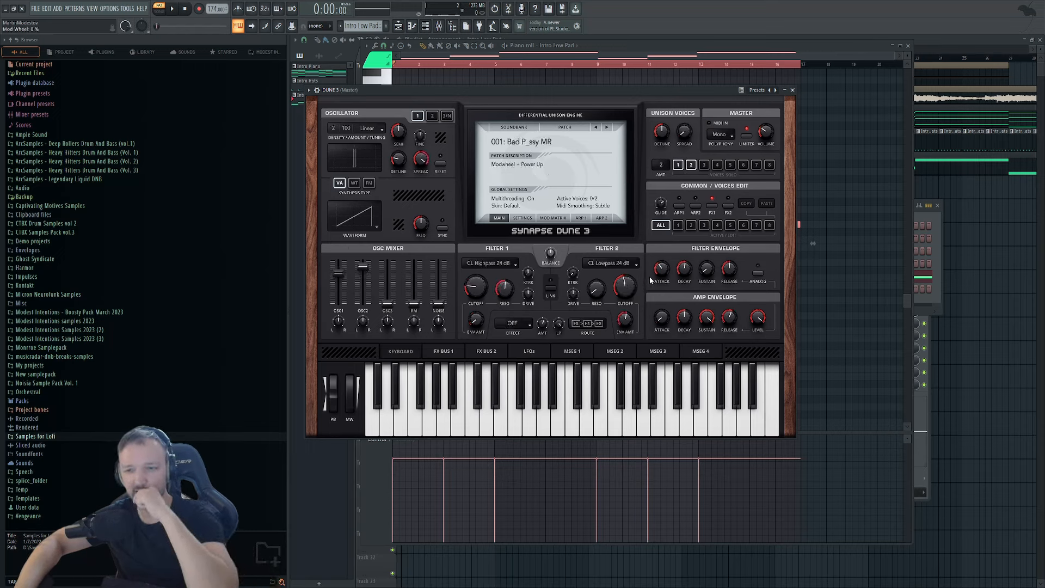
click(936, 216)
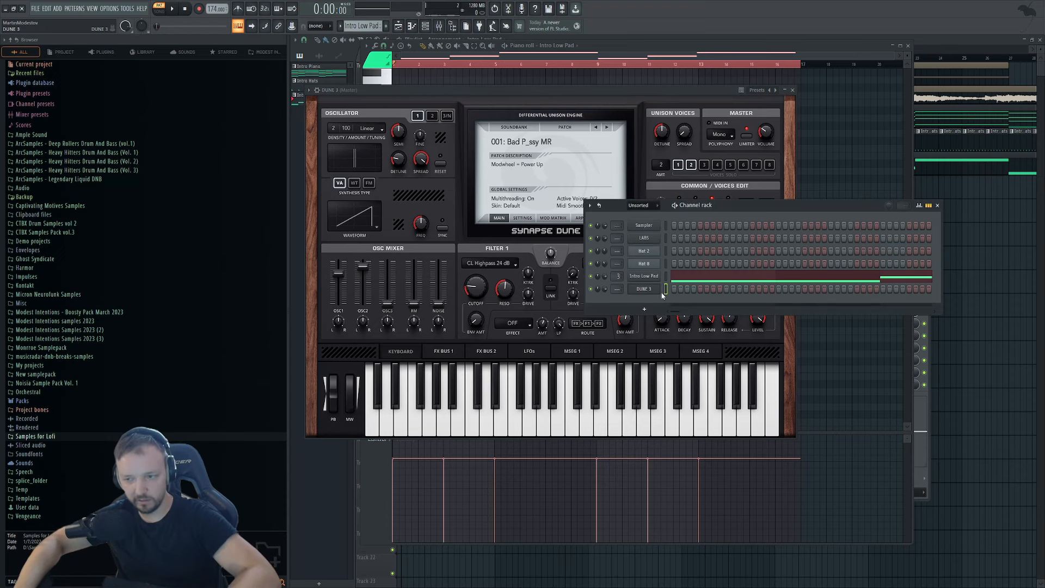
key(F7)
key(ctrl+v)
Route the Dune 3 channel to mixer track 4 as Low Pad Synth and play it.
click(934, 219)
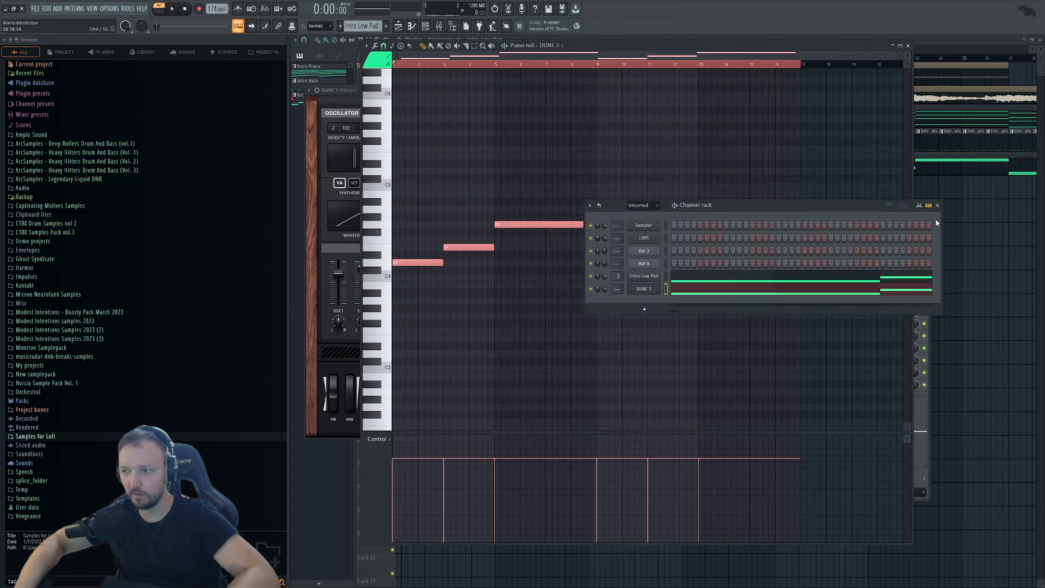
drag(617, 289, 617, 278)
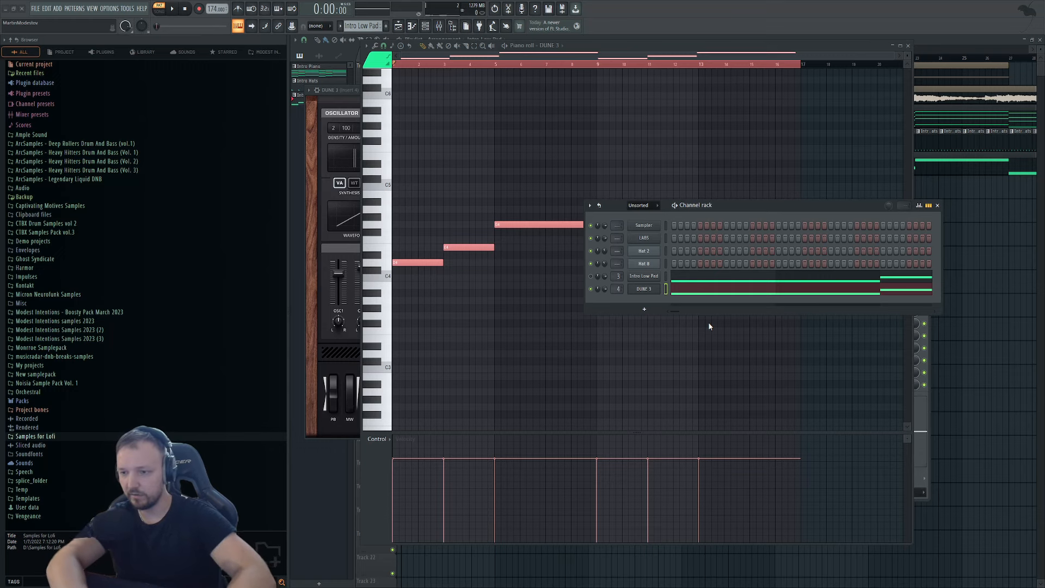
key(space)
Audition Dune 3 patches Chains, Dark Glow, Fifth Kick and Future Attack MR, lowering filter 1 cutoff to 47%.
click(644, 289)
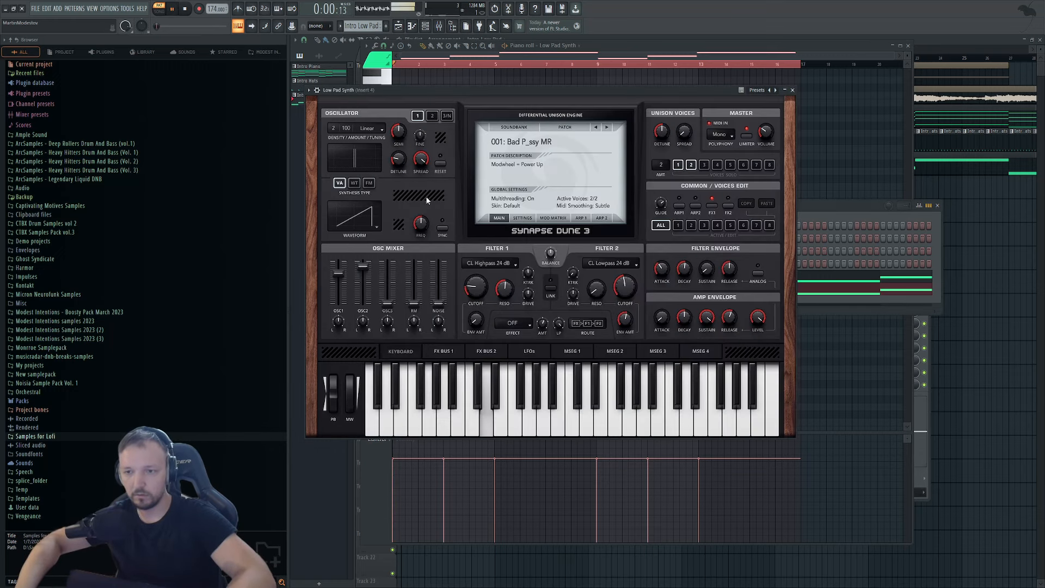
drag(836, 207, 873, 234)
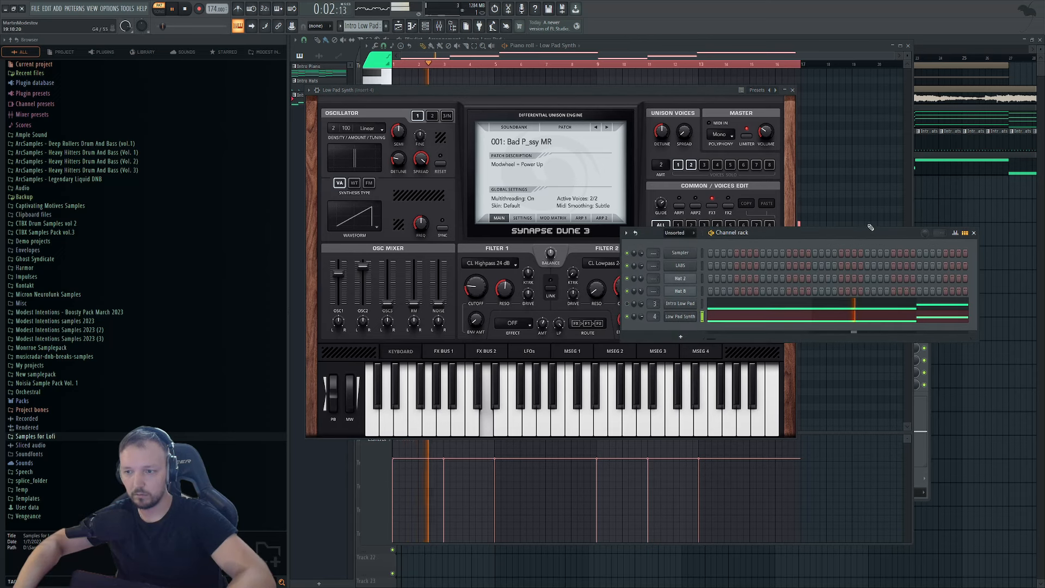
key(space)
click(607, 127)
key(space)
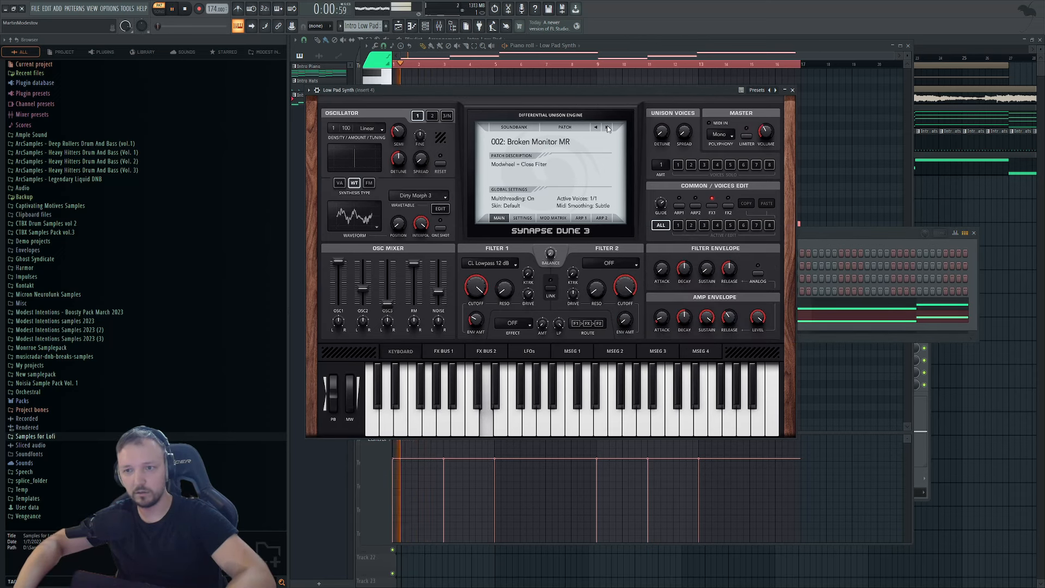
click(607, 128)
click(607, 127)
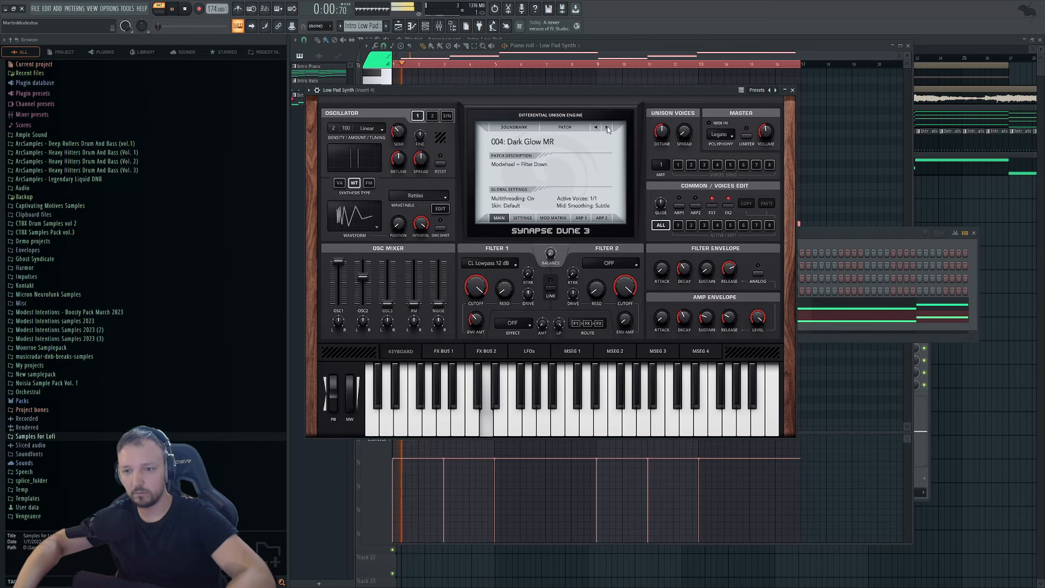
drag(476, 286, 466, 335)
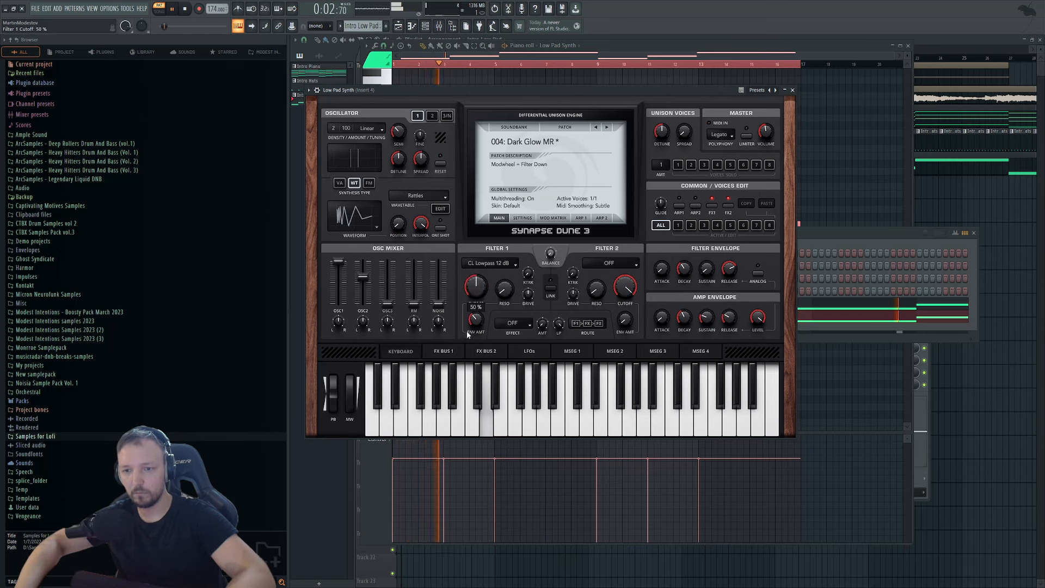
click(608, 128)
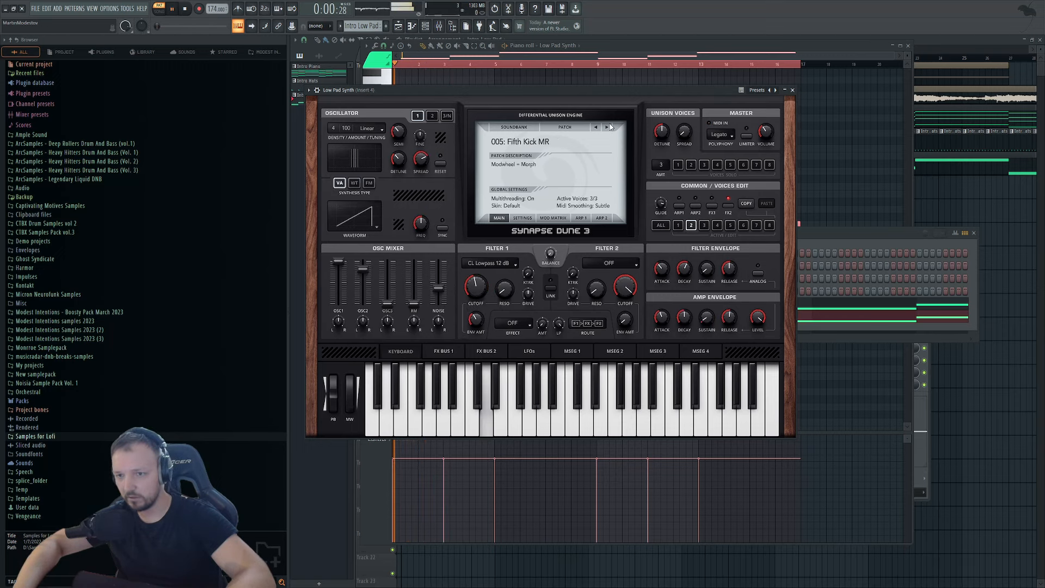
click(608, 127)
drag(475, 287, 490, 324)
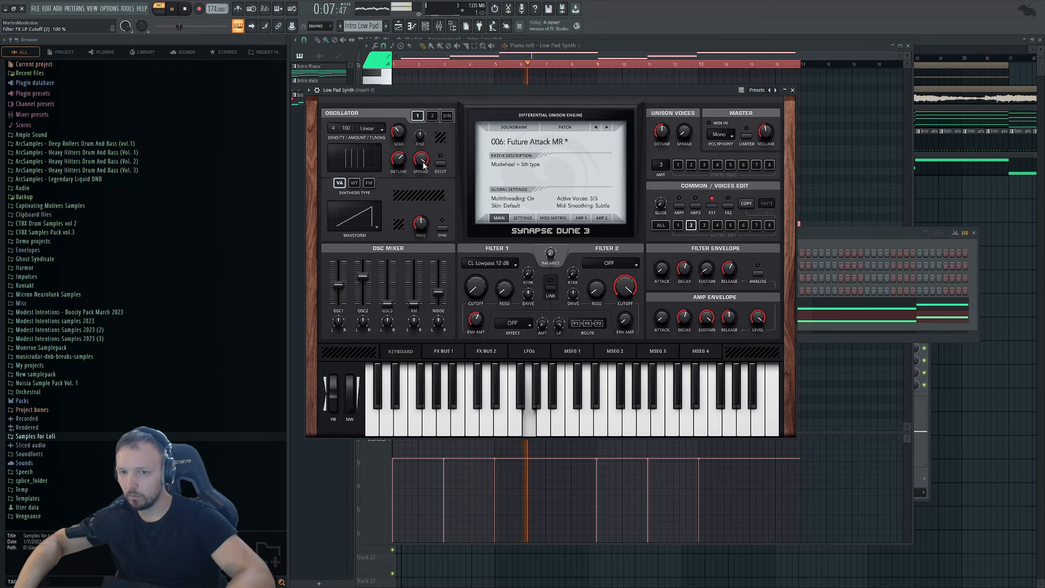
Close filter 2 cutoff to 0% and link the two Dune 3 filters.
click(432, 116)
scroll(610, 263, down, 3)
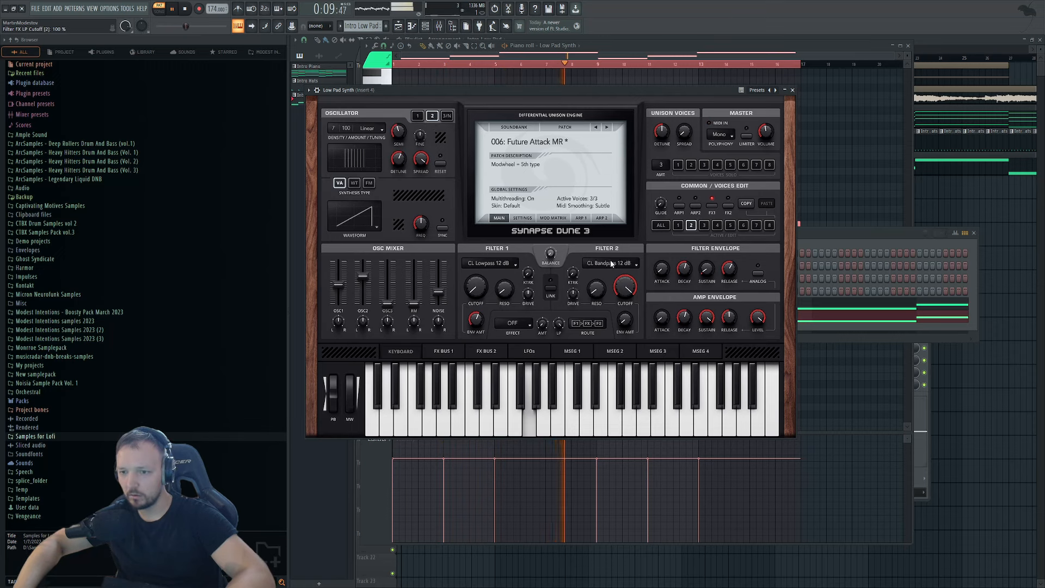
scroll(611, 263, up, 1)
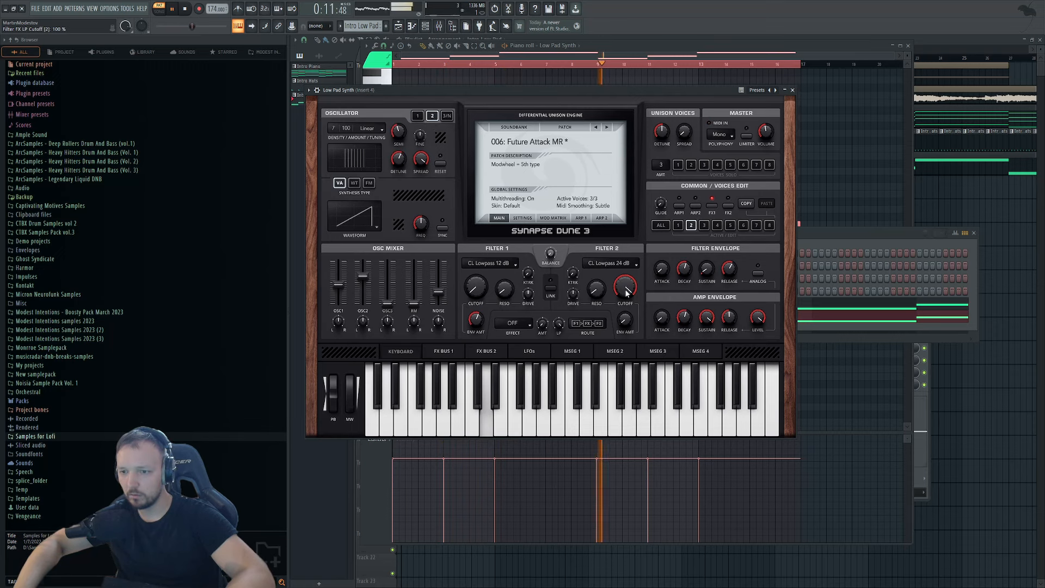
drag(625, 287, 609, 392)
click(551, 289)
drag(621, 289, 625, 350)
key(space)
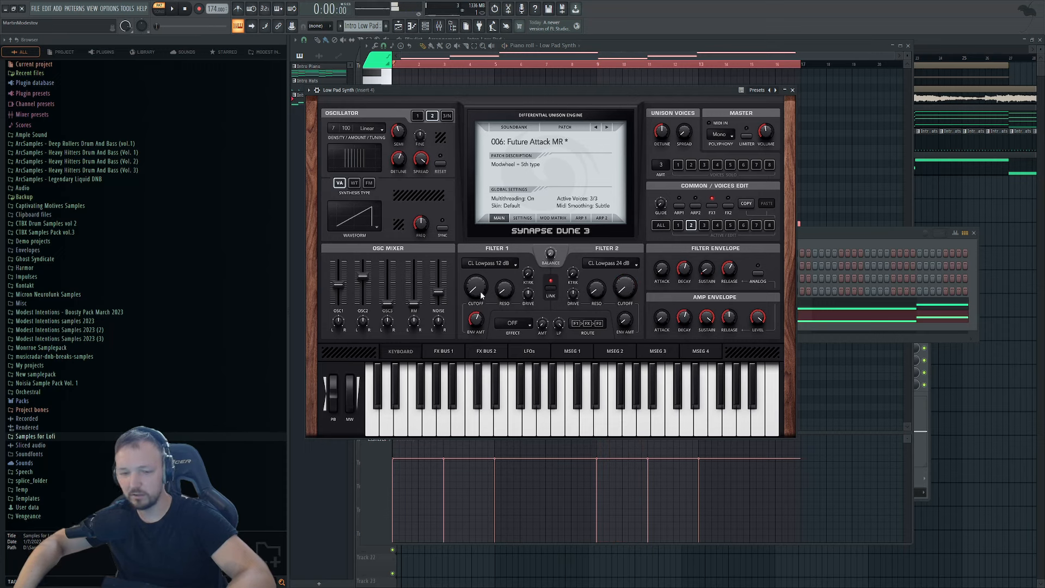
click(882, 247)
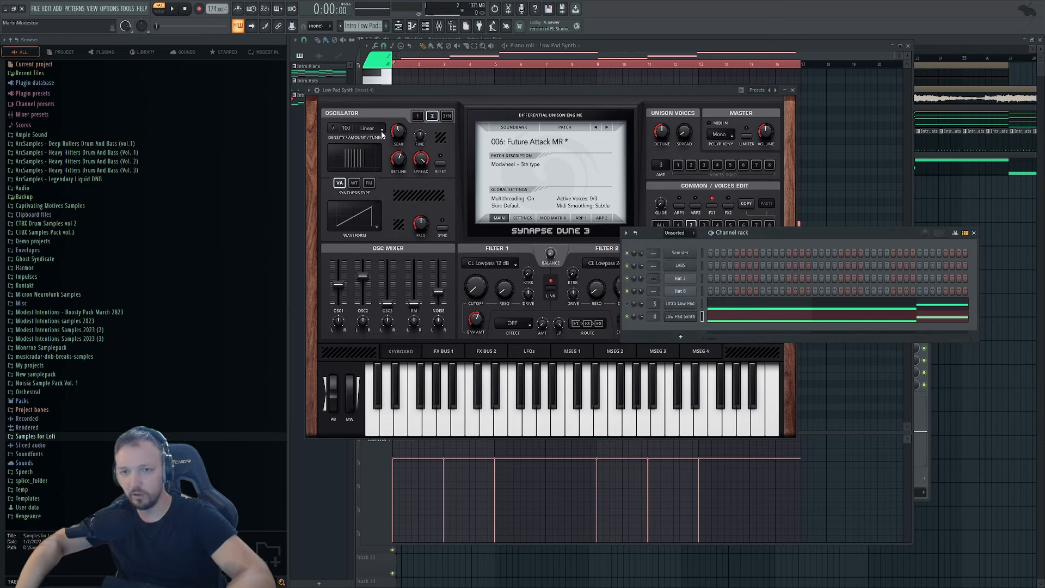
click(431, 200)
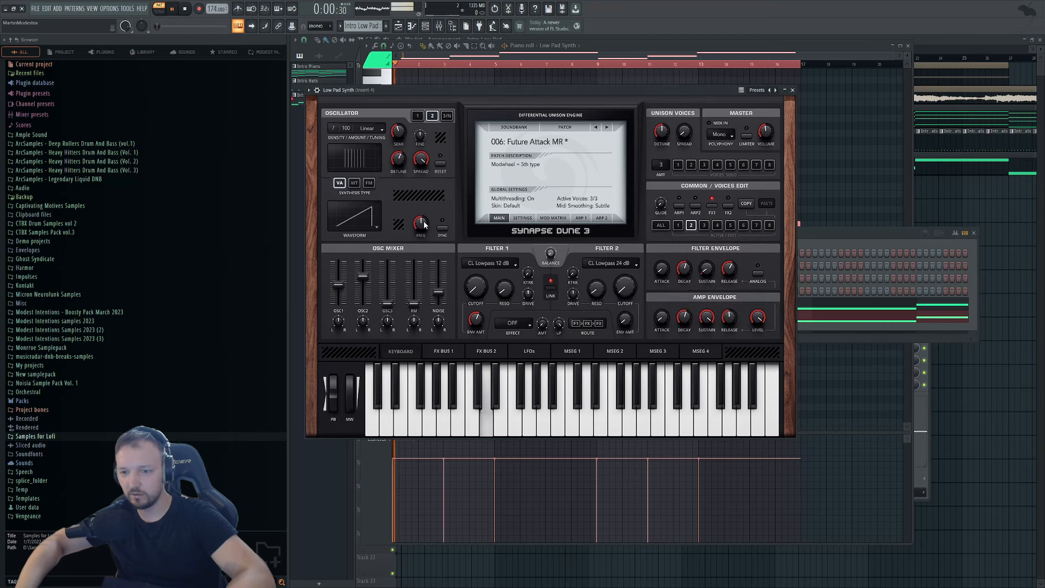
Audition the Jigsaw, Metal Machine, Paradigma, Rattler and Broken Monitor MR patches.
click(606, 127)
key(space)
click(604, 129)
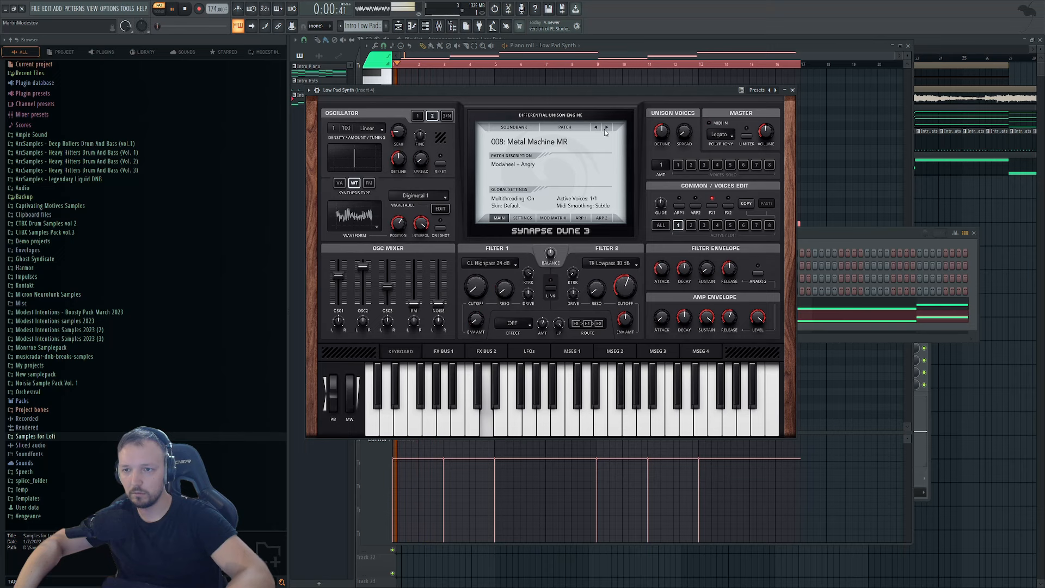
click(604, 128)
key(space)
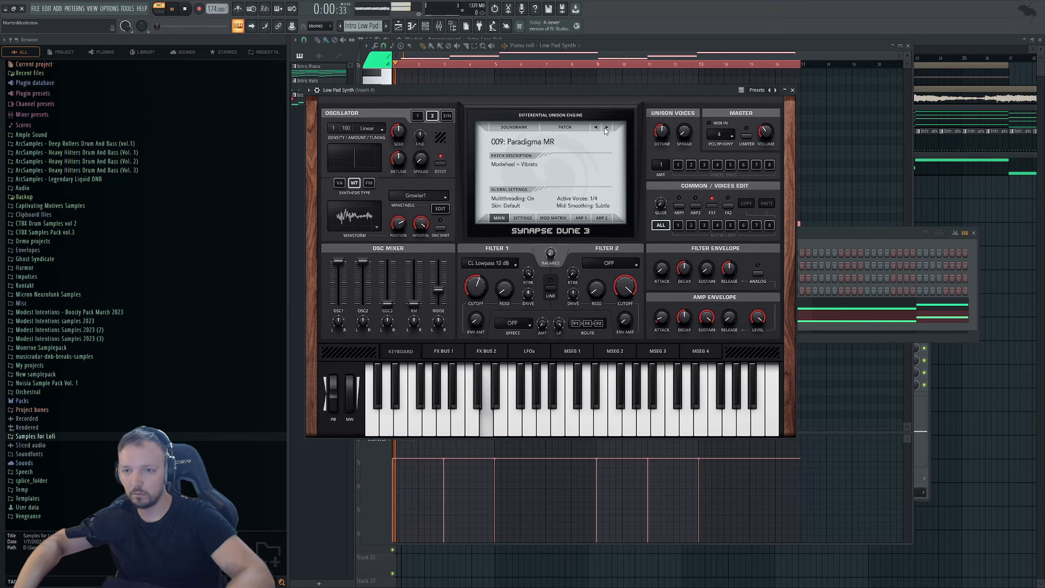
click(605, 127)
click(605, 127)
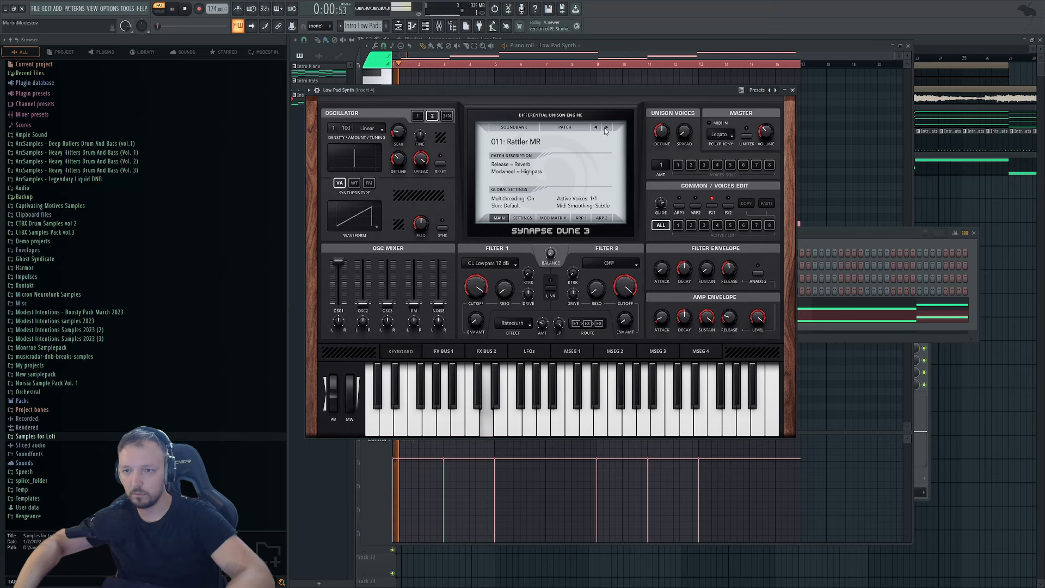
click(604, 127)
click(604, 127)
key(space)
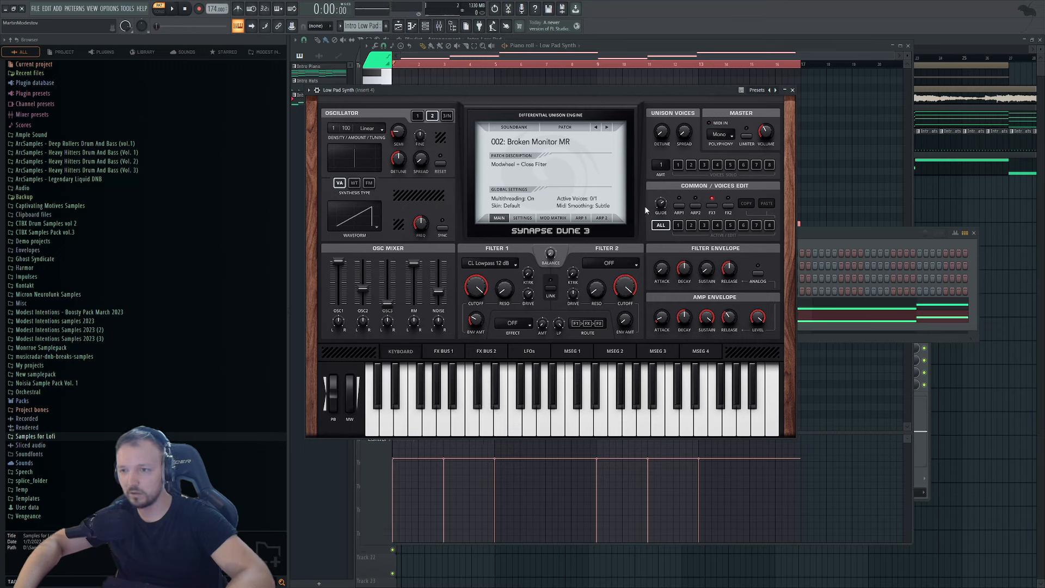
Try the Ambiose ST and Anjuna Wannabe RL patches, then step back one patch.
key(space)
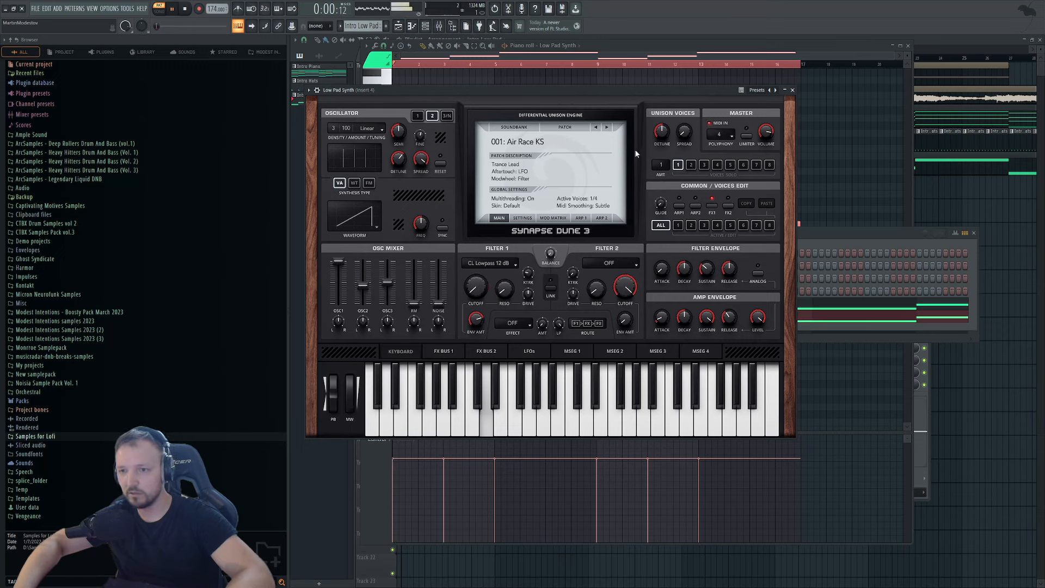
click(607, 127)
click(608, 128)
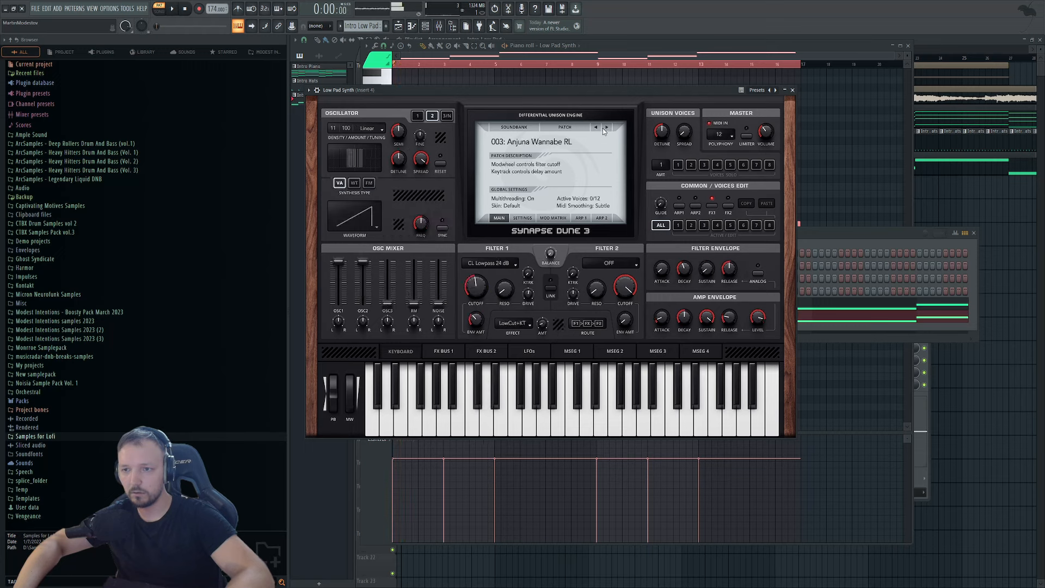
click(595, 128)
Keep stepping through patches during playback until 009: Cosmic Pulse RL is loaded.
click(828, 247)
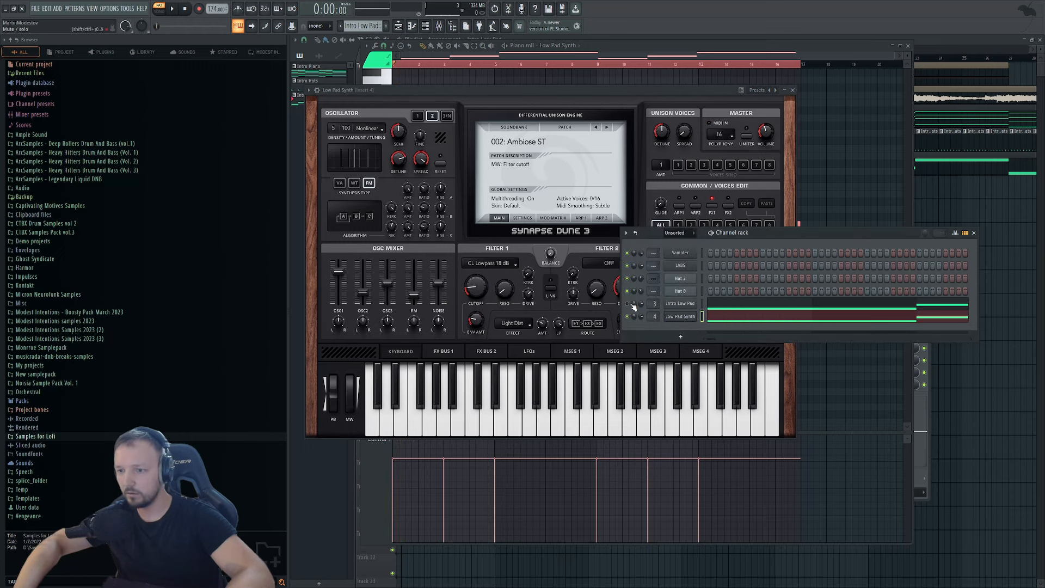
key(space)
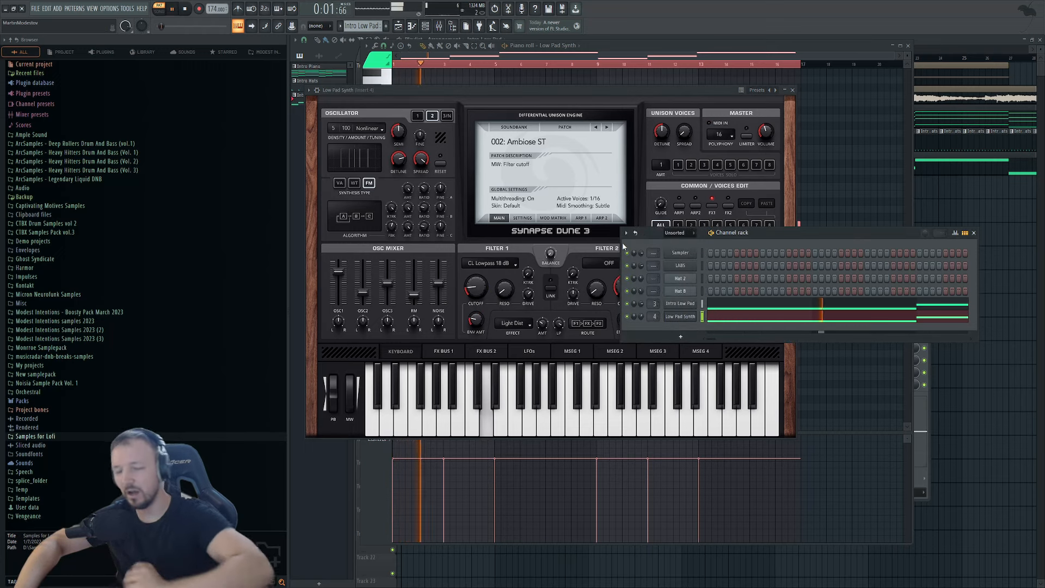
key(space)
click(608, 127)
key(space)
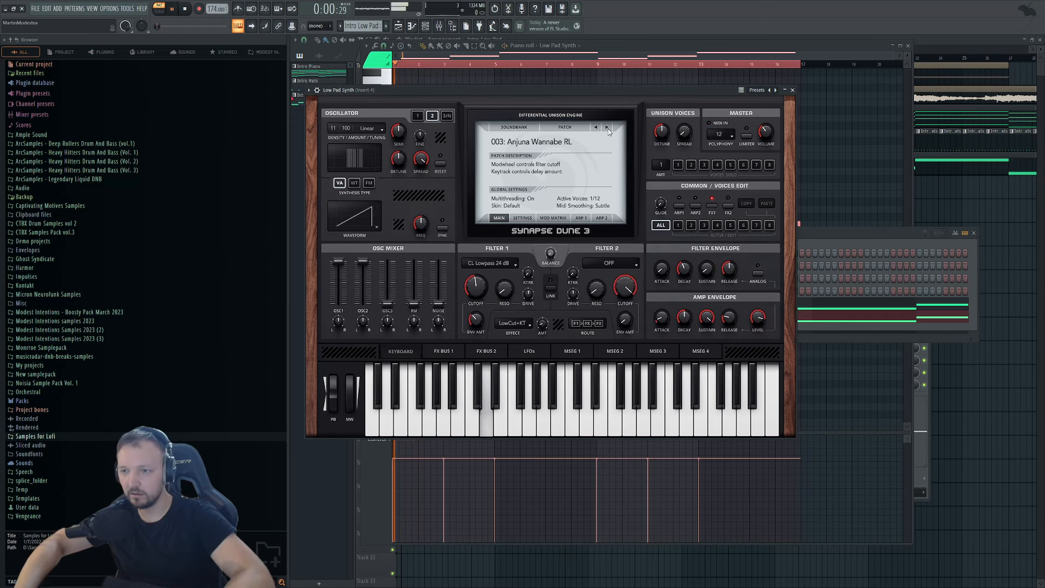
click(608, 128)
click(607, 128)
click(608, 128)
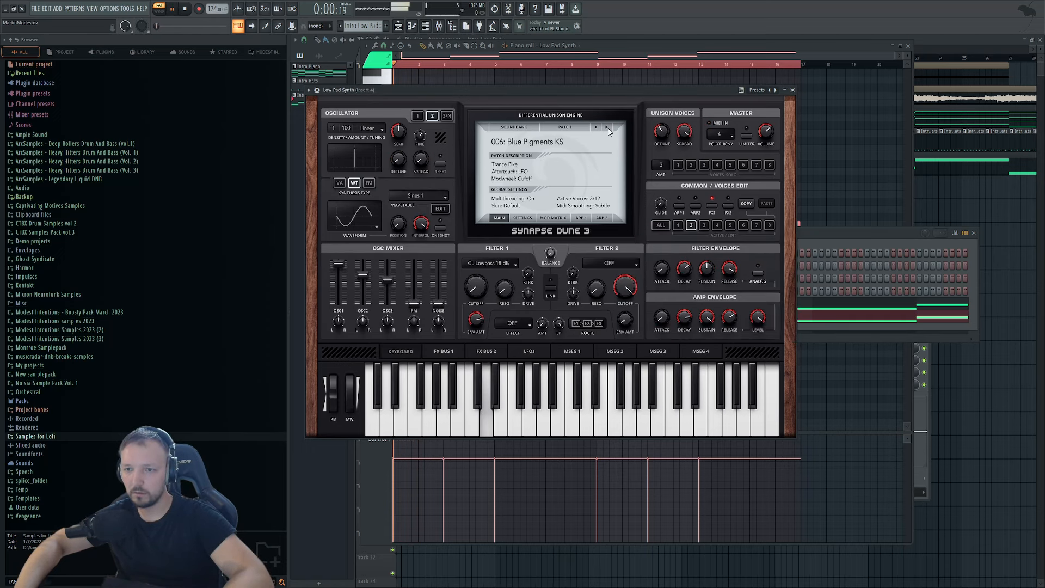
click(608, 127)
click(608, 128)
key(space)
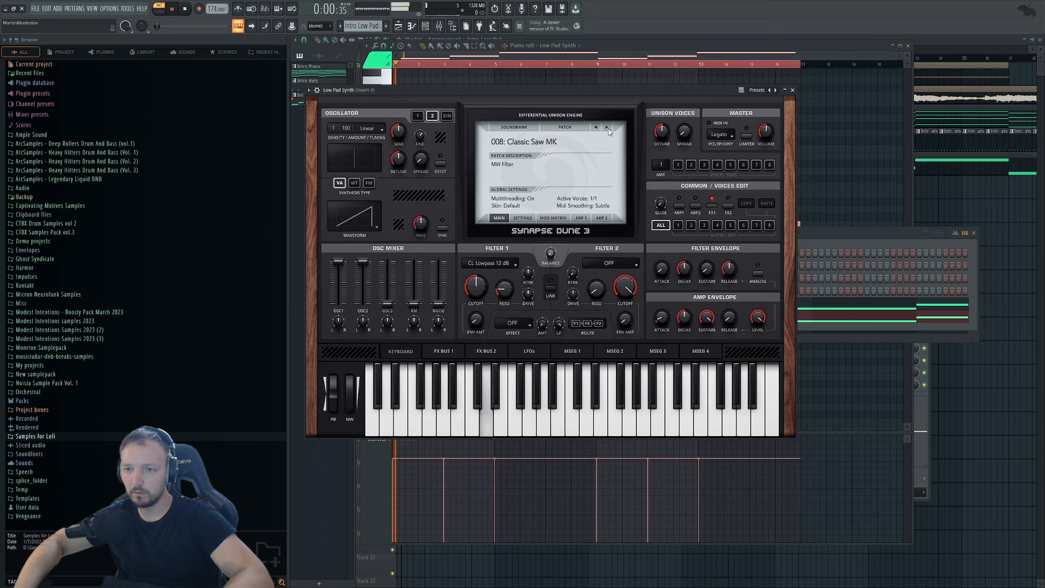
click(608, 128)
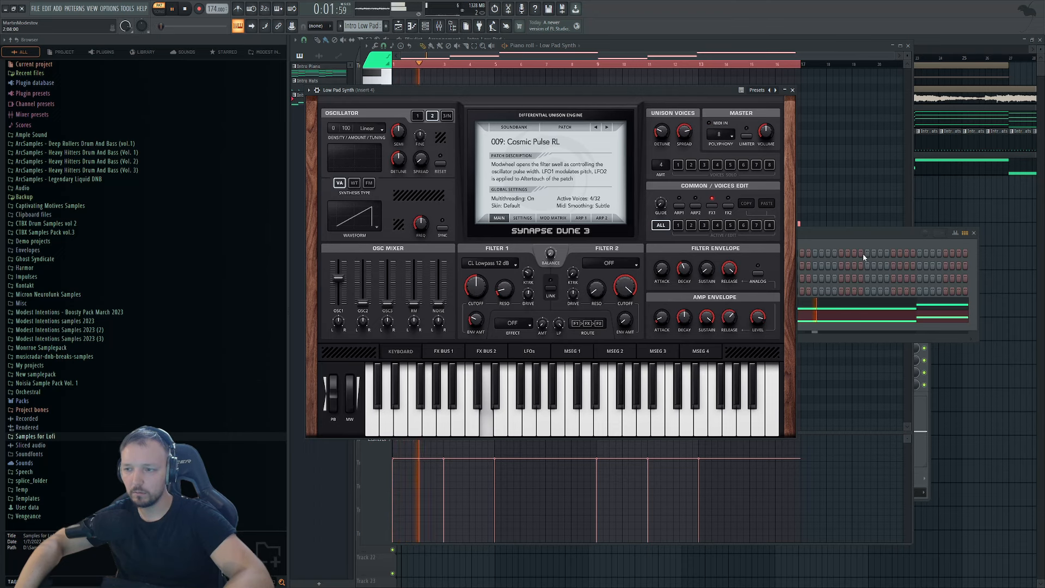
Shift all Low Pad Synth notes down one octave and replay from bar 1.
click(856, 320)
key(ctrl+Down)
key(space)
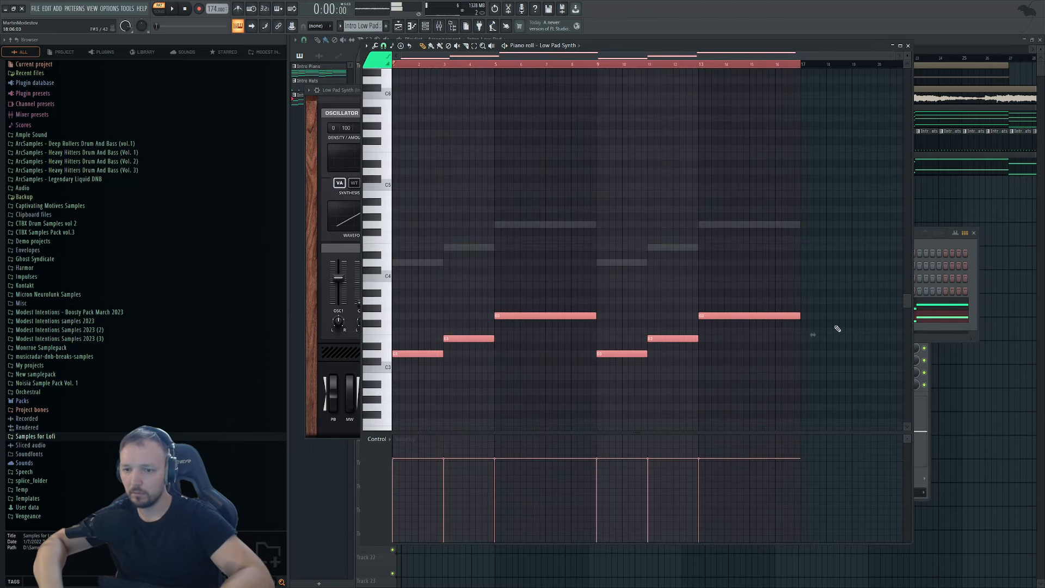
key(space)
Load the 010: Distance EDT patch and lower its filter 1 cutoff to 5%.
click(936, 240)
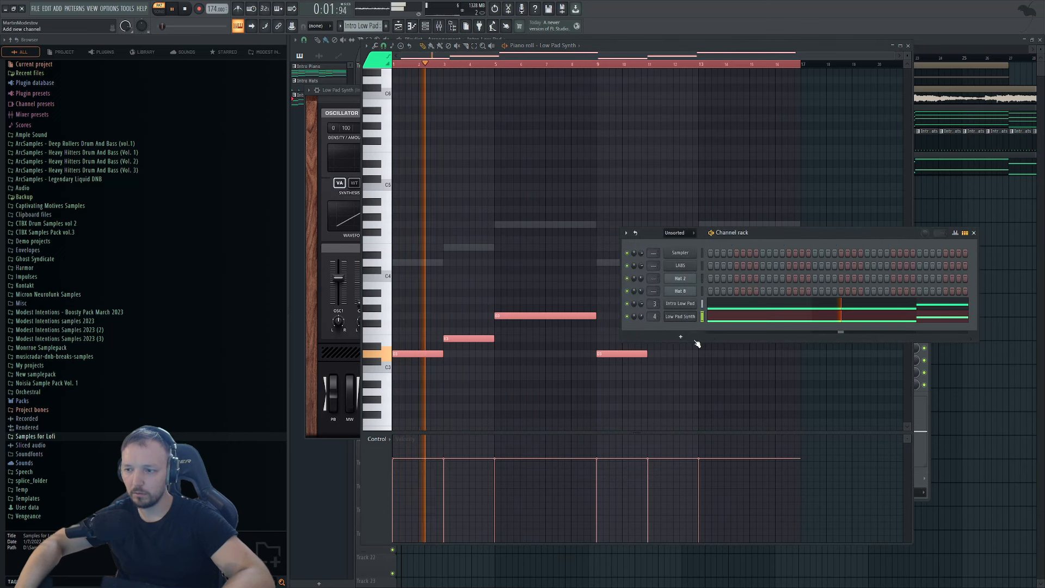
click(681, 318)
key(space)
click(606, 128)
key(space)
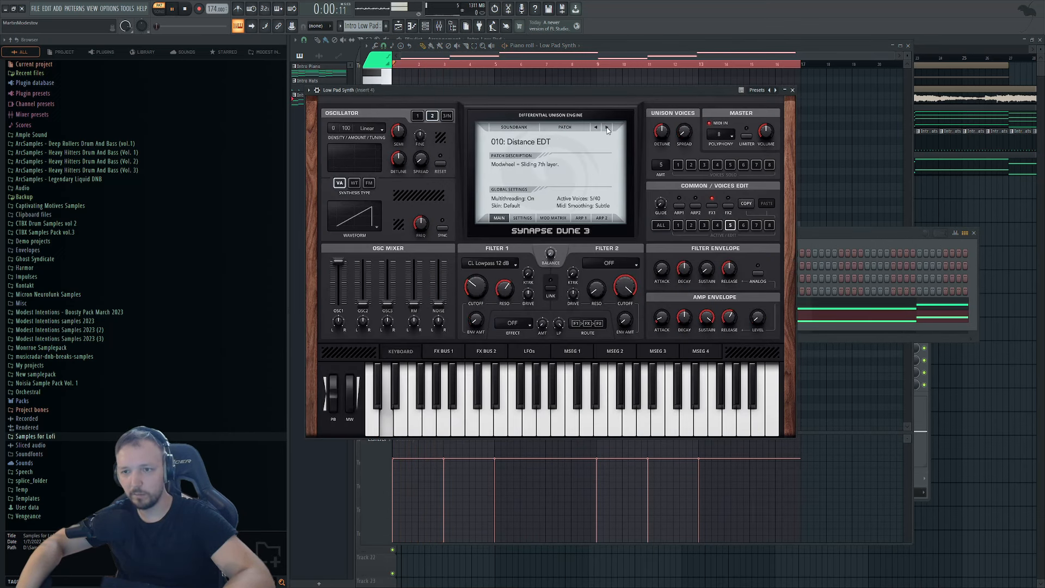
drag(477, 285, 505, 334)
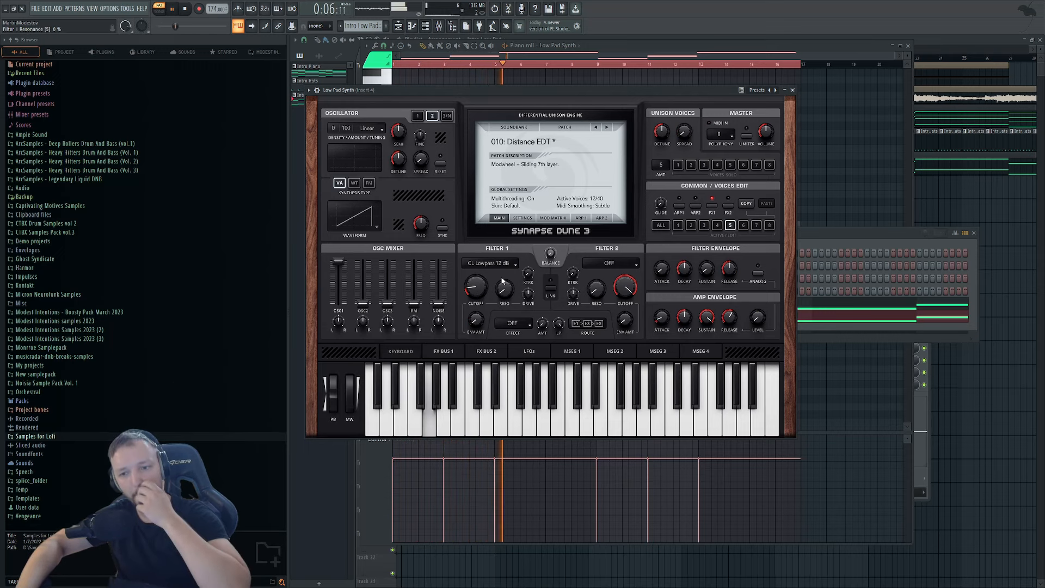
drag(476, 287, 473, 301)
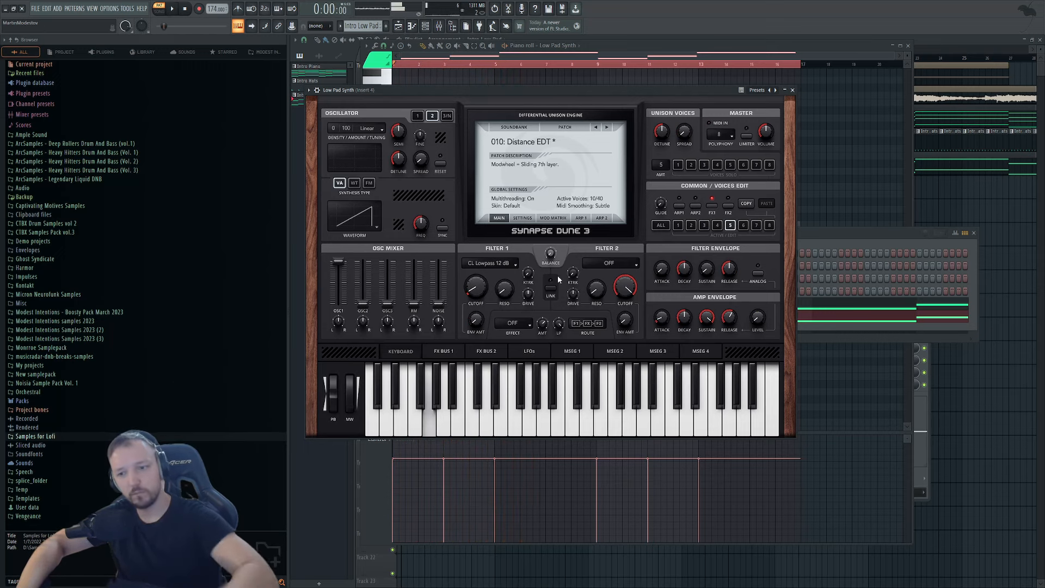
key(space)
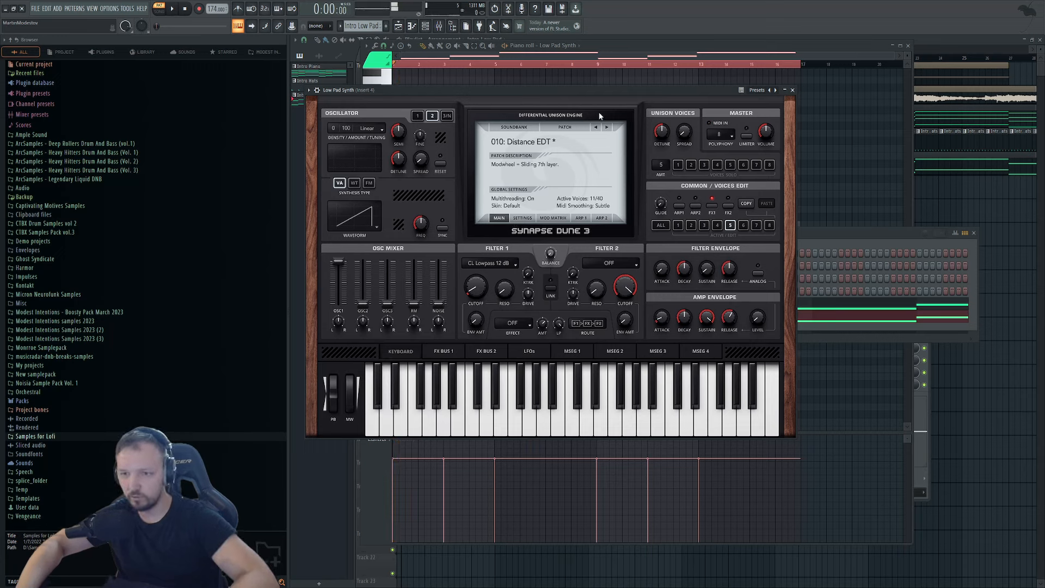
Audition patches through 012: Dunes Dragons KS to 013: Eagle Lead RH, cutoff down to 0%.
click(606, 127)
key(space)
click(607, 128)
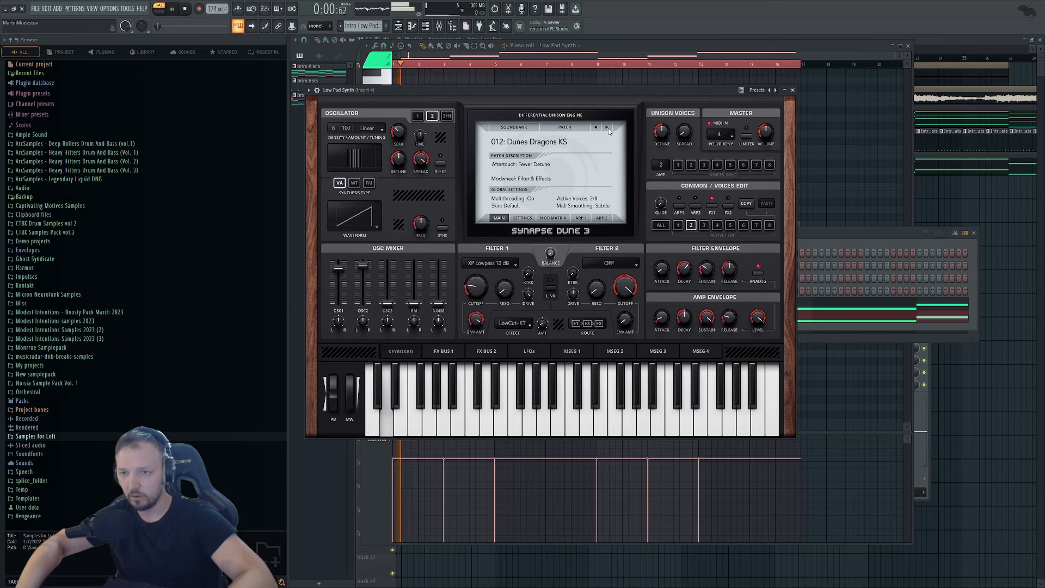
click(607, 128)
drag(473, 288, 473, 312)
key(space)
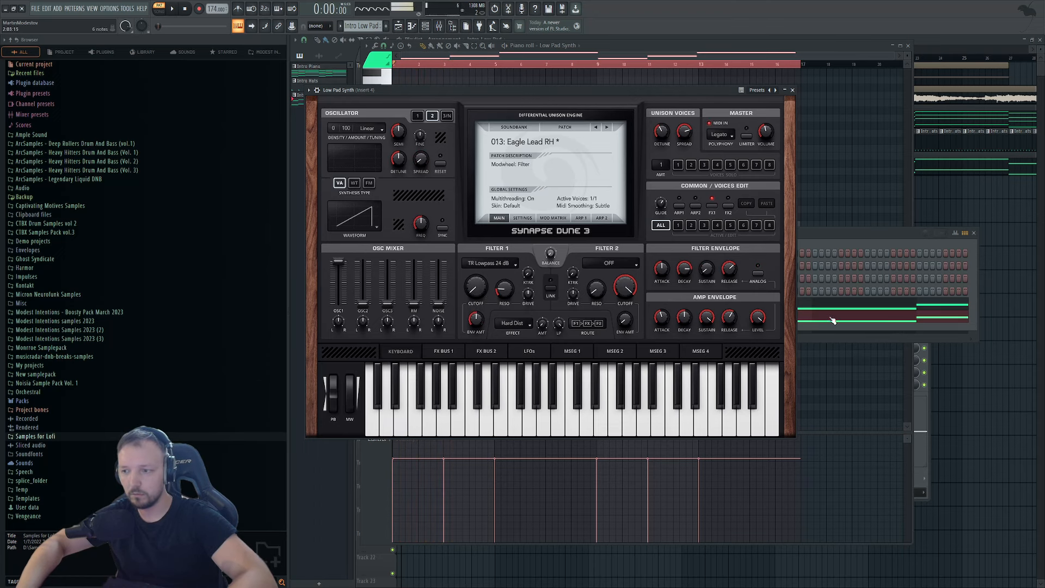
Move all Low Pad Synth notes down another octave and play them.
click(833, 319)
key(ctrl+a)
key(ctrl+Down)
key(space)
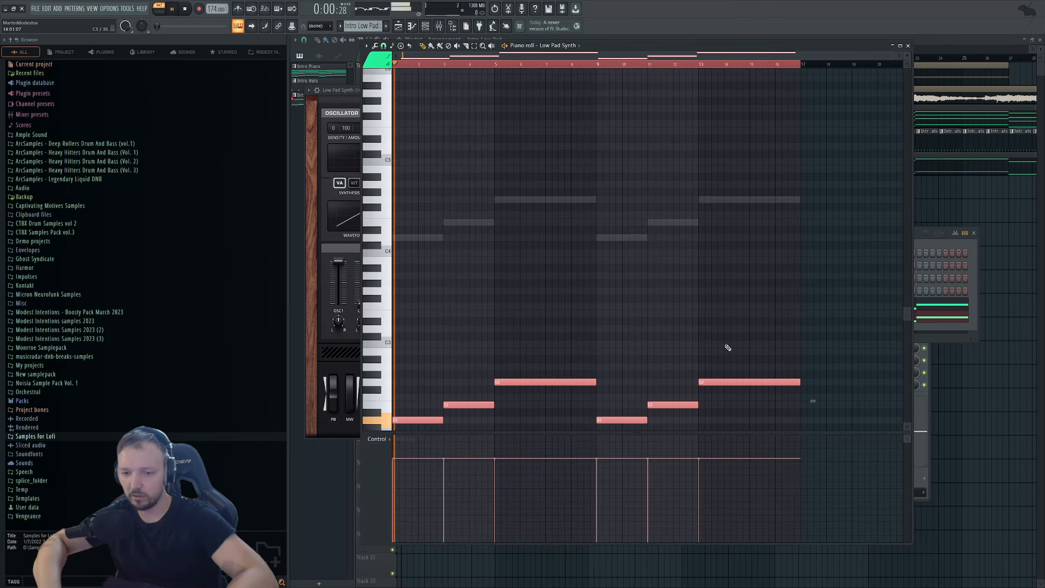
Set filter cutoff to 17%, then audition 014 Early Lead through 017: Espanol KS.
click(919, 240)
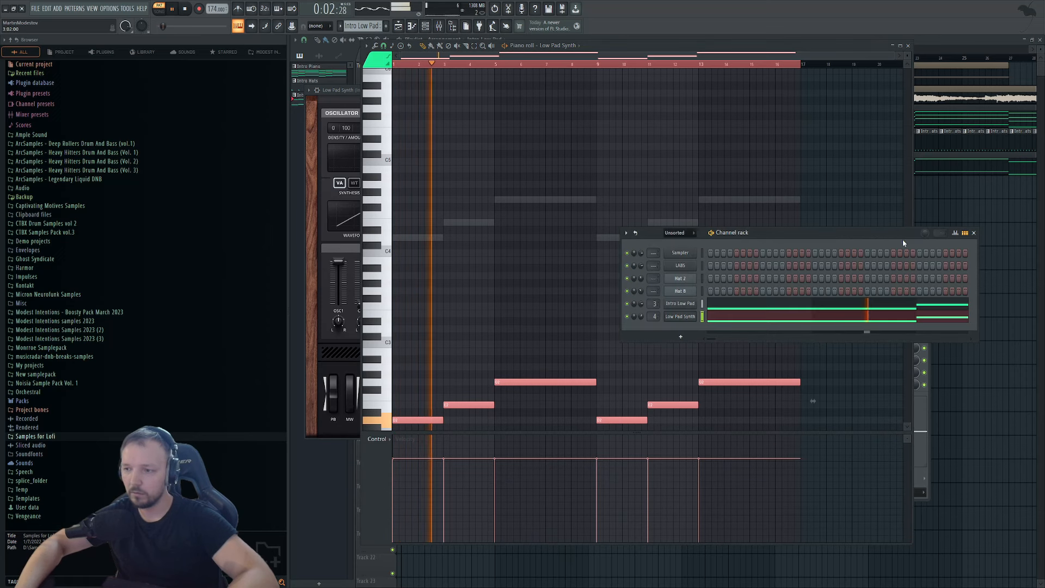
click(685, 319)
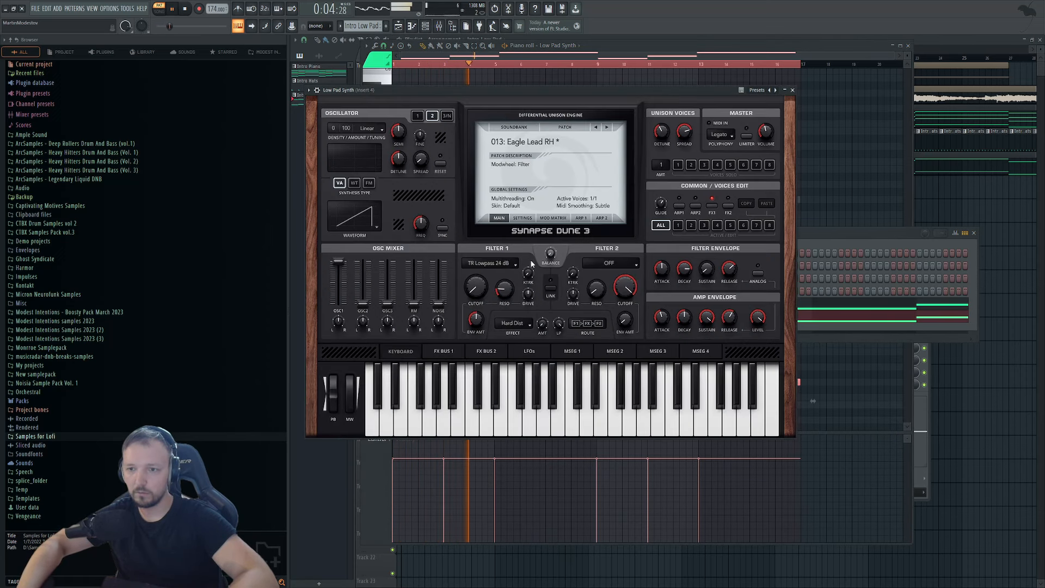
drag(476, 275, 479, 294)
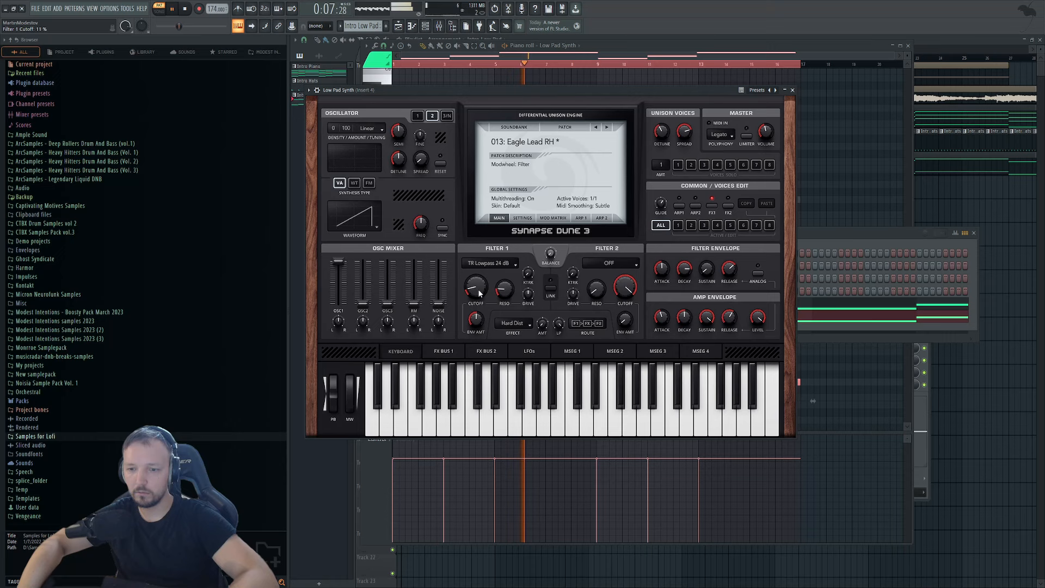
click(618, 125)
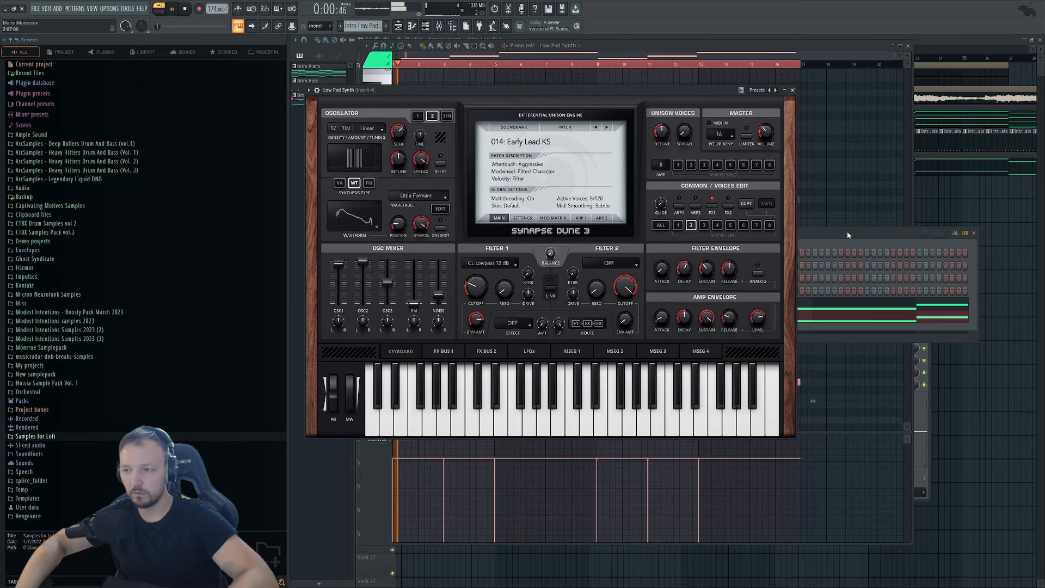
click(605, 128)
key(space)
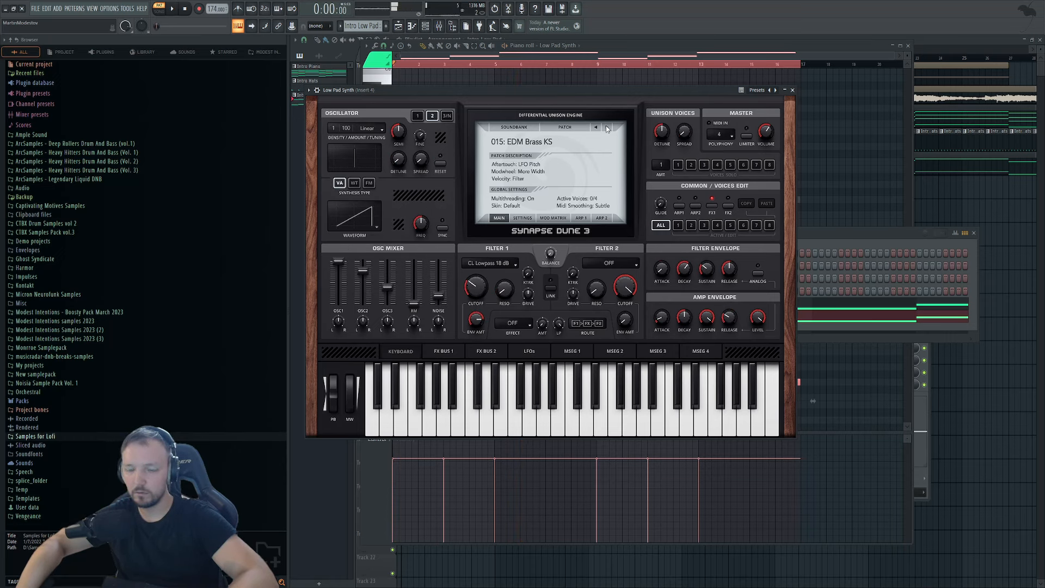
click(607, 128)
key(space)
click(608, 128)
key(space)
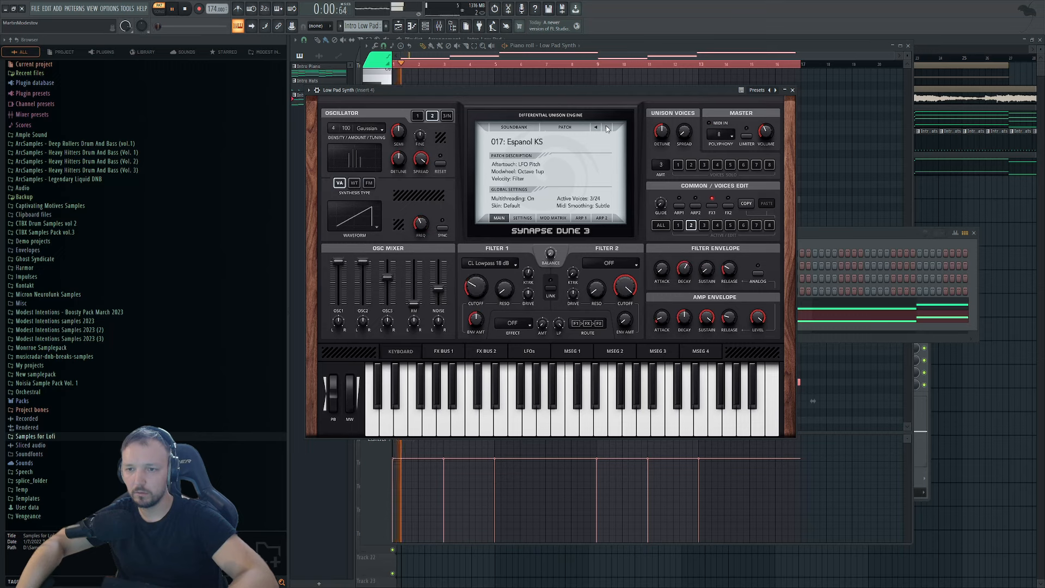
Tweak Espanol KS: filter envelope sustain about 26%, cutoff around 19%, less oscillator noise.
drag(478, 291, 476, 286)
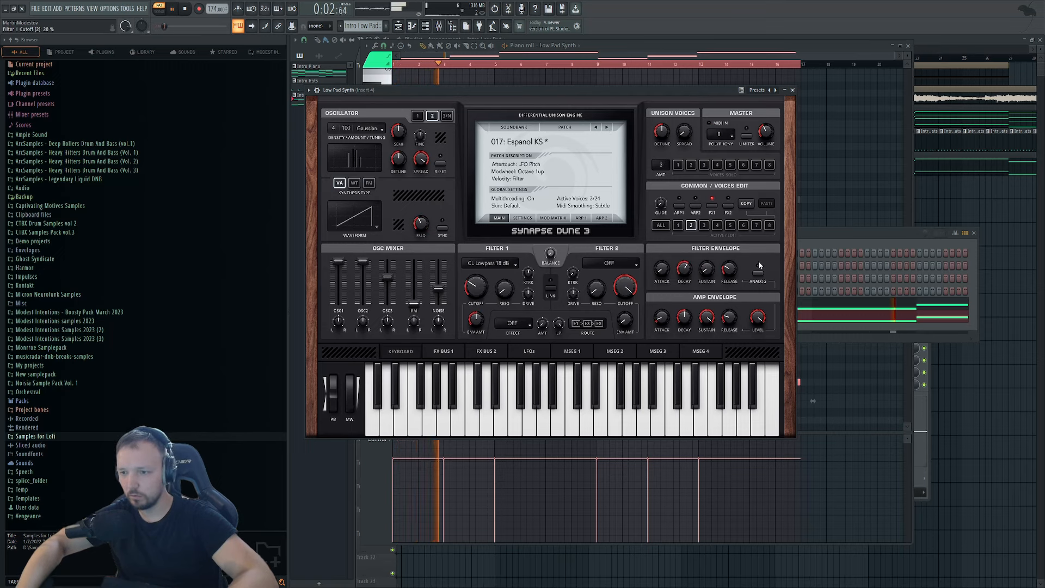
mouse_move(706, 268)
mouse_down()
mouse_move(715, 253)
mouse_move(711, 277)
mouse_move(693, 264)
mouse_up()
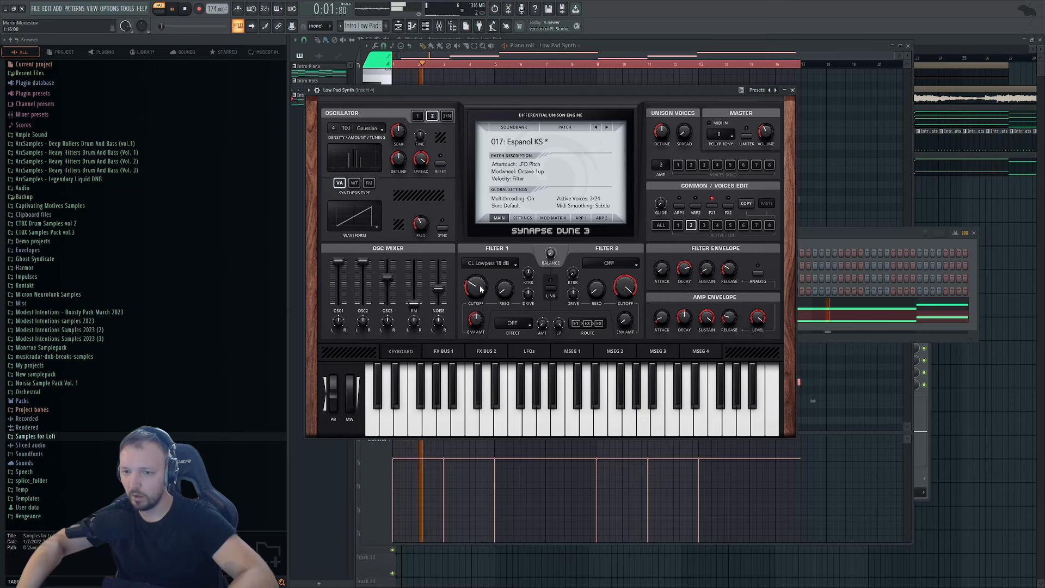
drag(476, 299, 478, 293)
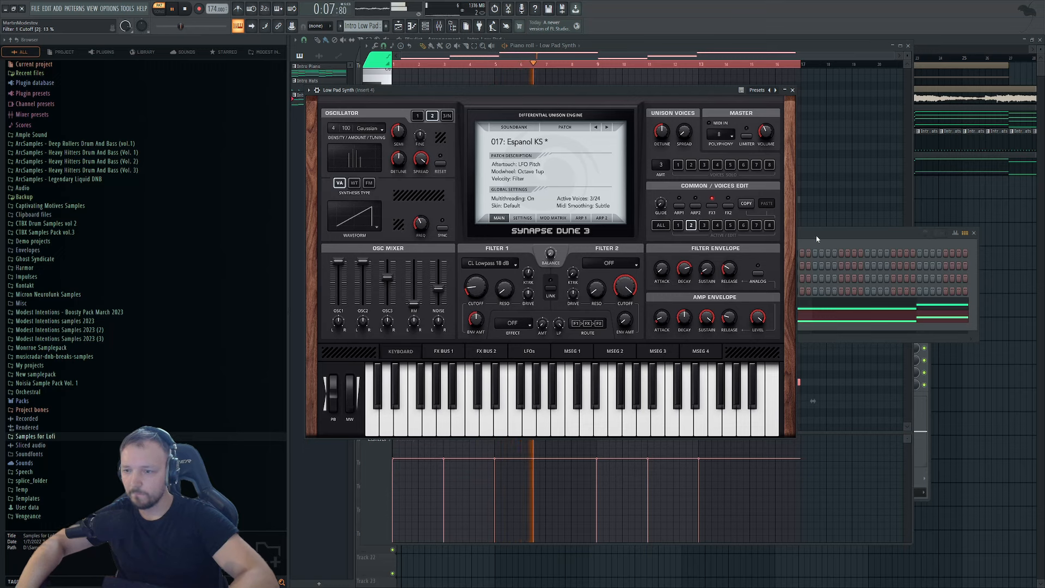
drag(438, 289, 481, 298)
key(space)
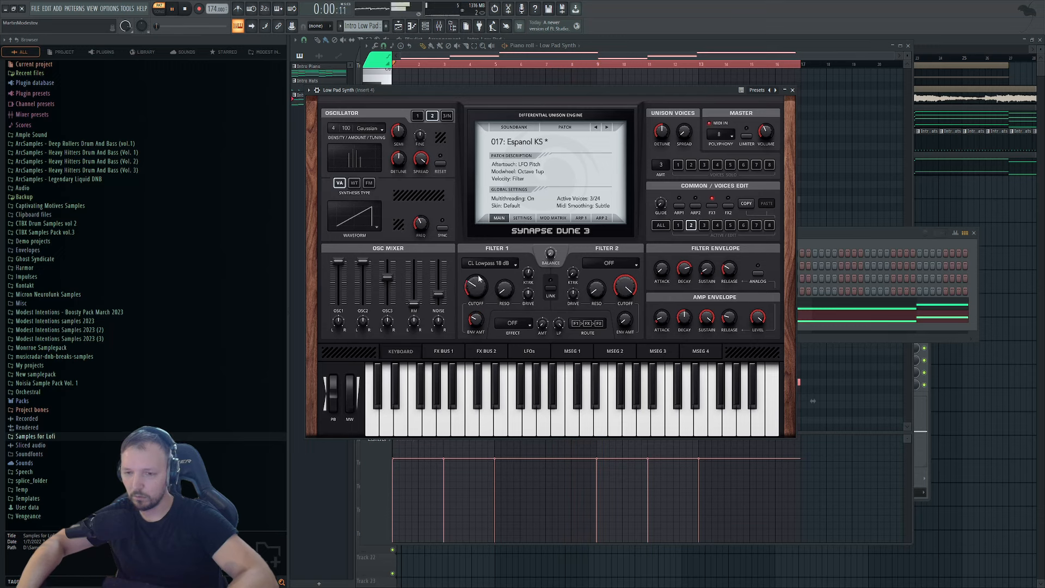
key(space)
Set filter envelope sustain 6%, amp decay about 80%, envelope amount 47%, and cutoff 6%.
drag(478, 293, 476, 296)
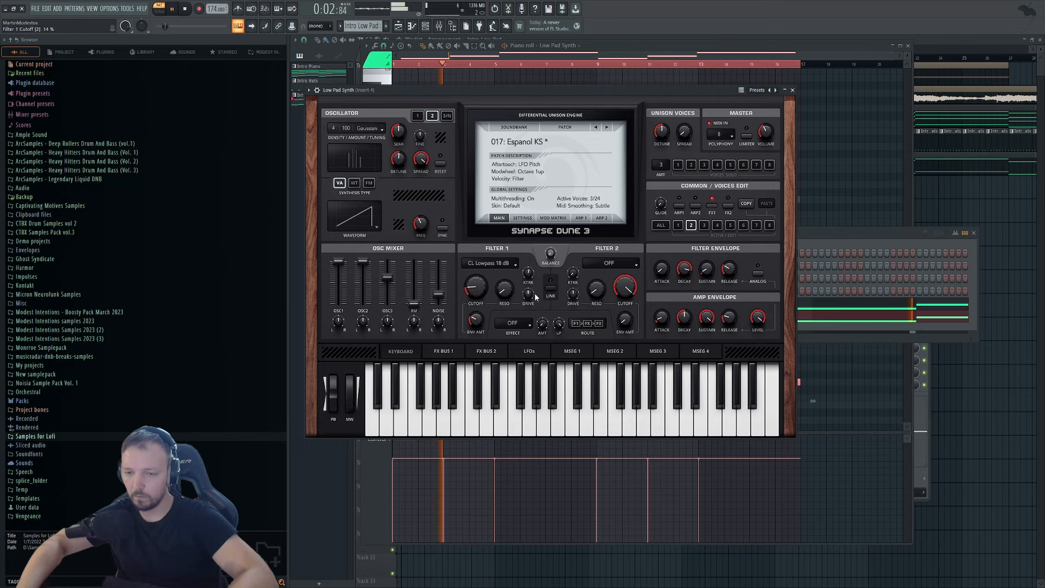
drag(706, 276, 707, 272)
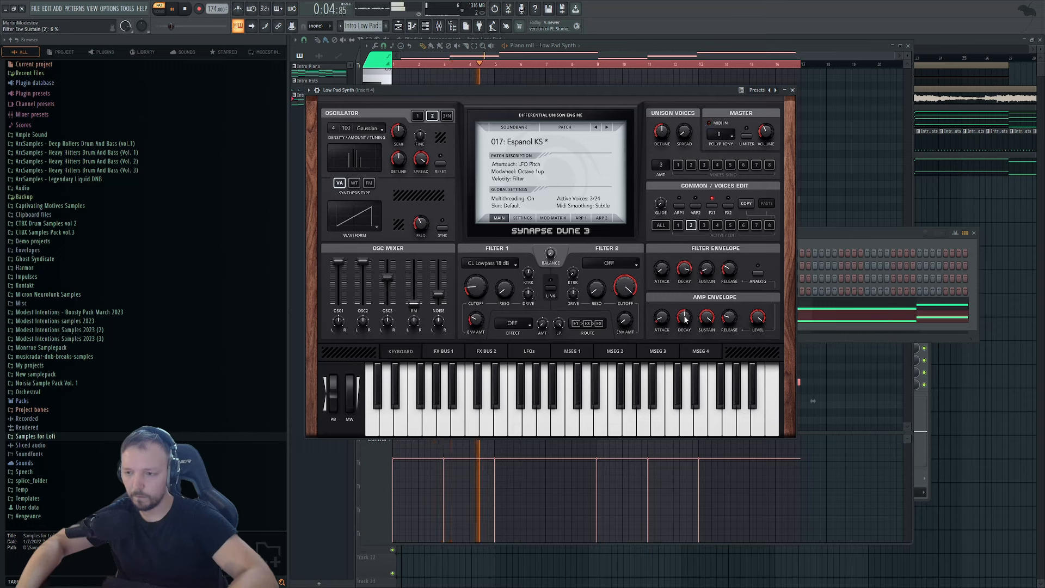
drag(684, 319, 685, 301)
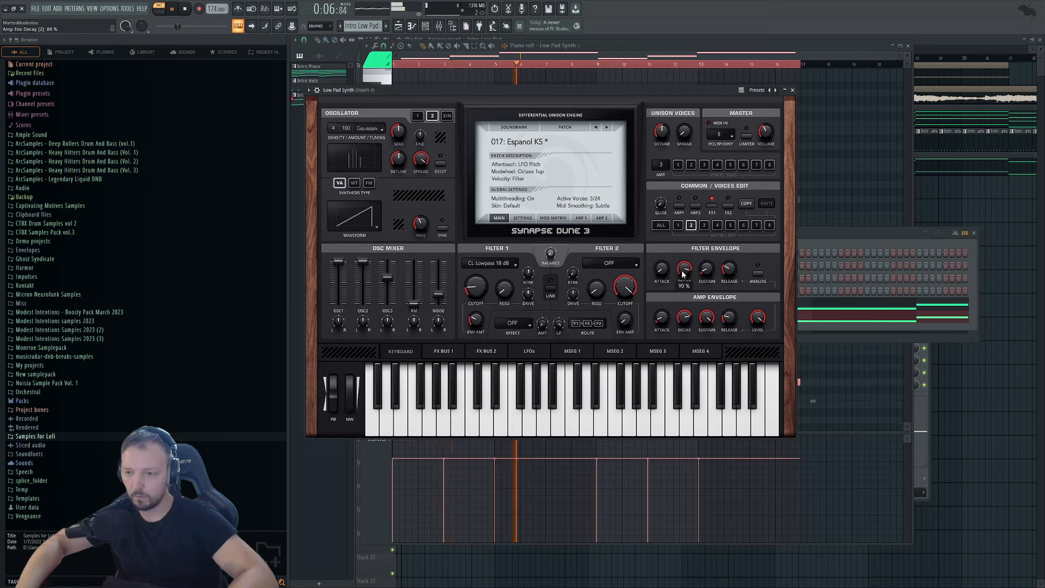
drag(475, 289, 481, 283)
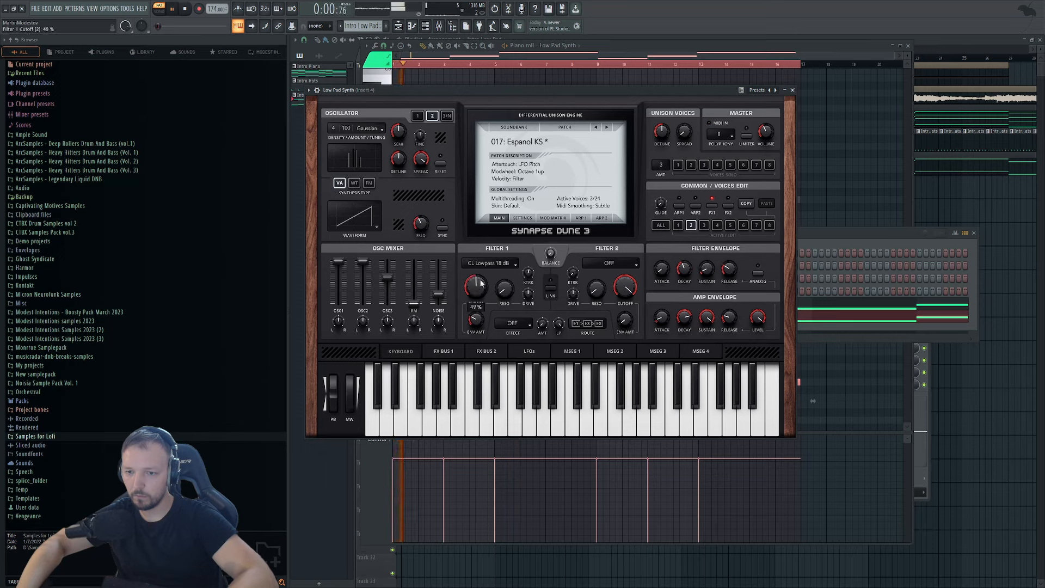
drag(476, 322, 492, 284)
key(space)
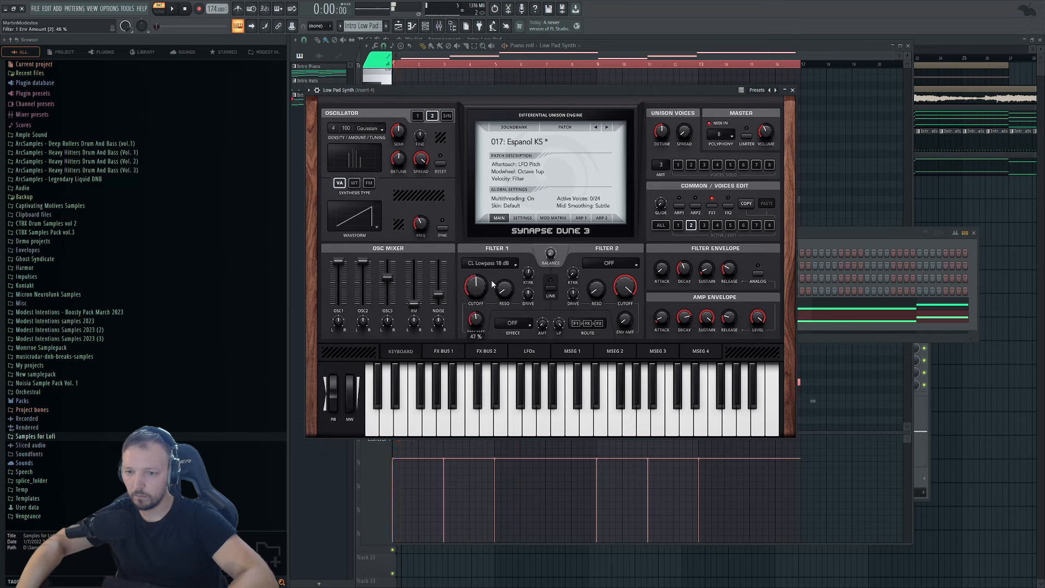
key(space)
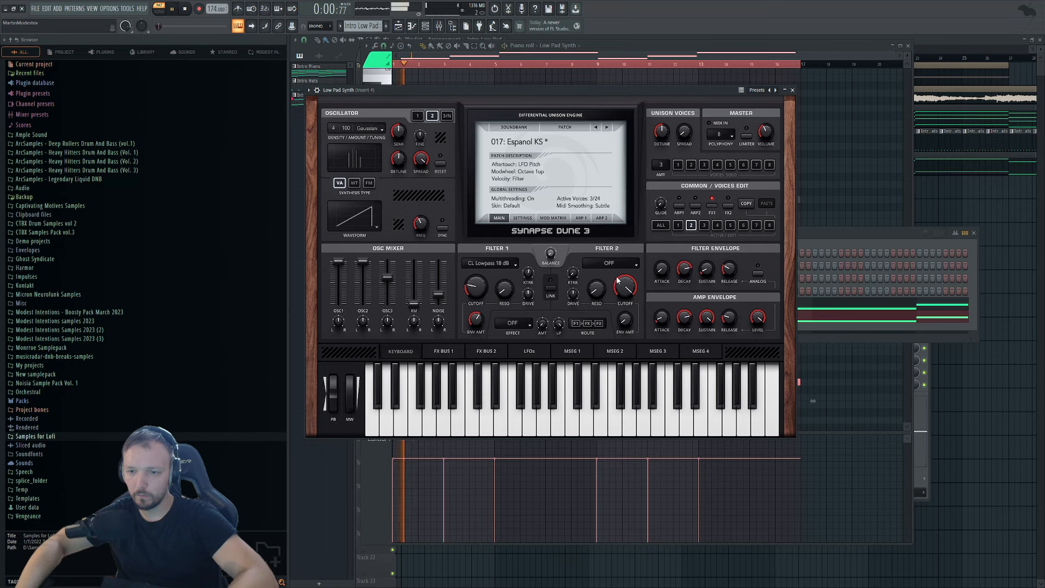
drag(476, 294, 481, 300)
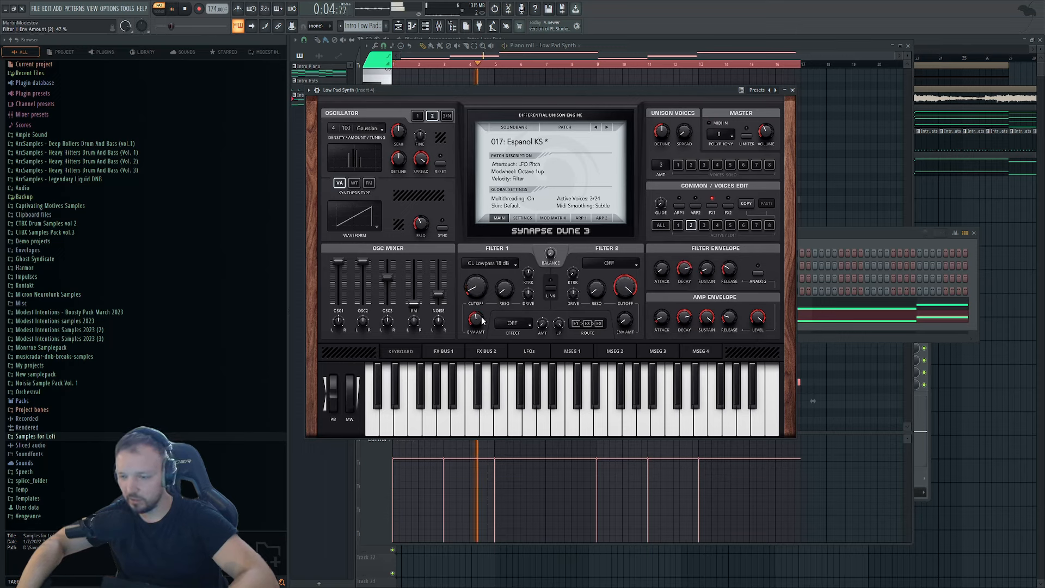
key(space)
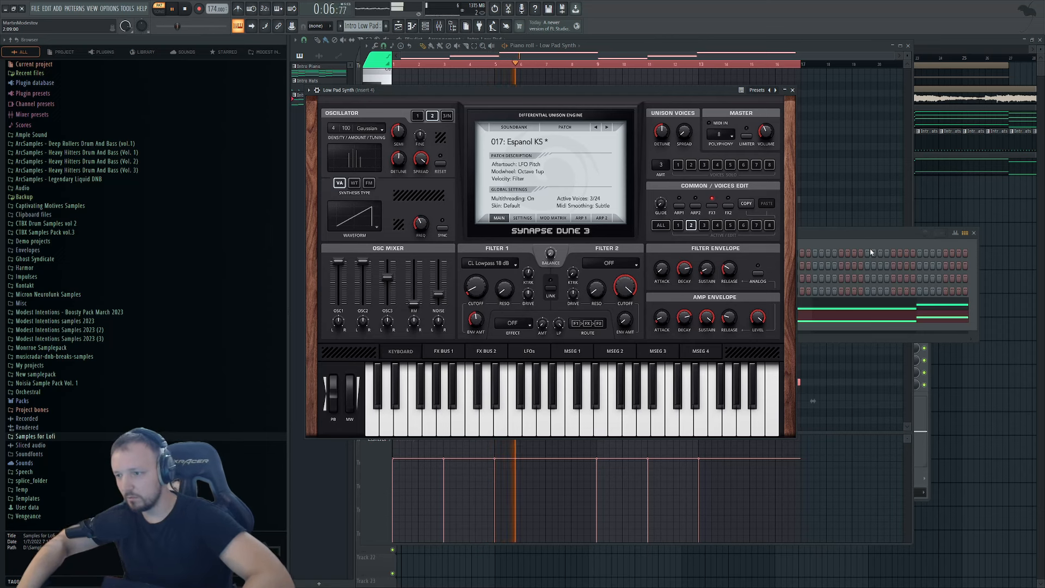
click(858, 251)
click(675, 322)
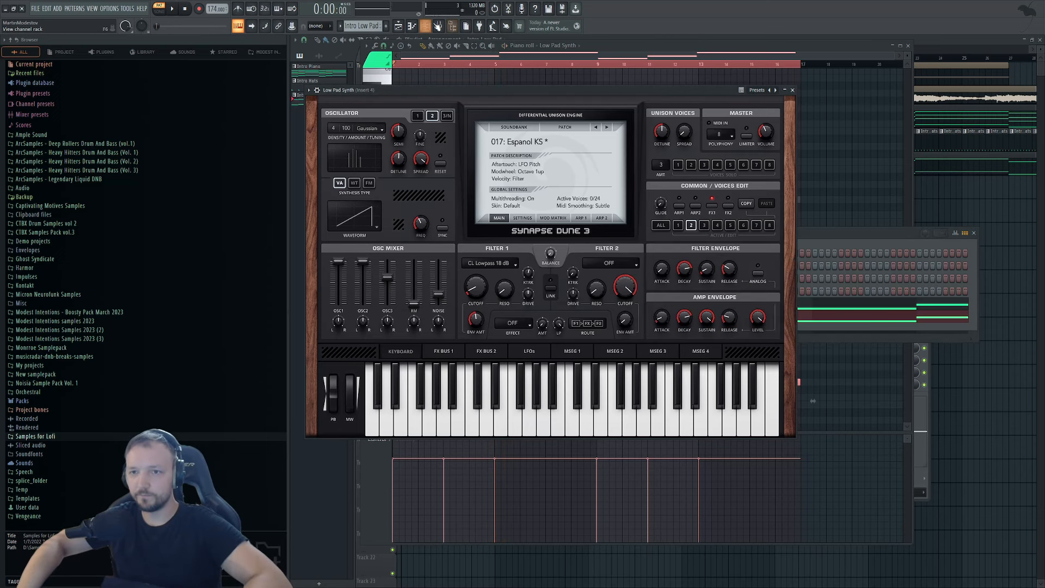
Route Low Pad Synth to insert 4 with a 40Hz + 18kHz cut EQ, low cut near 85 Hz.
key(F9)
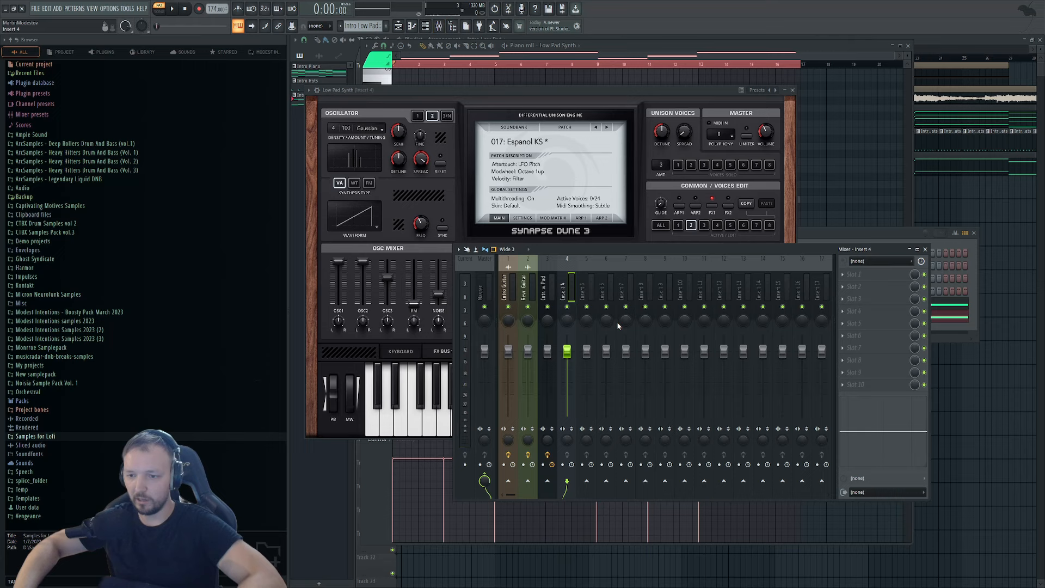
key(ctrl+l)
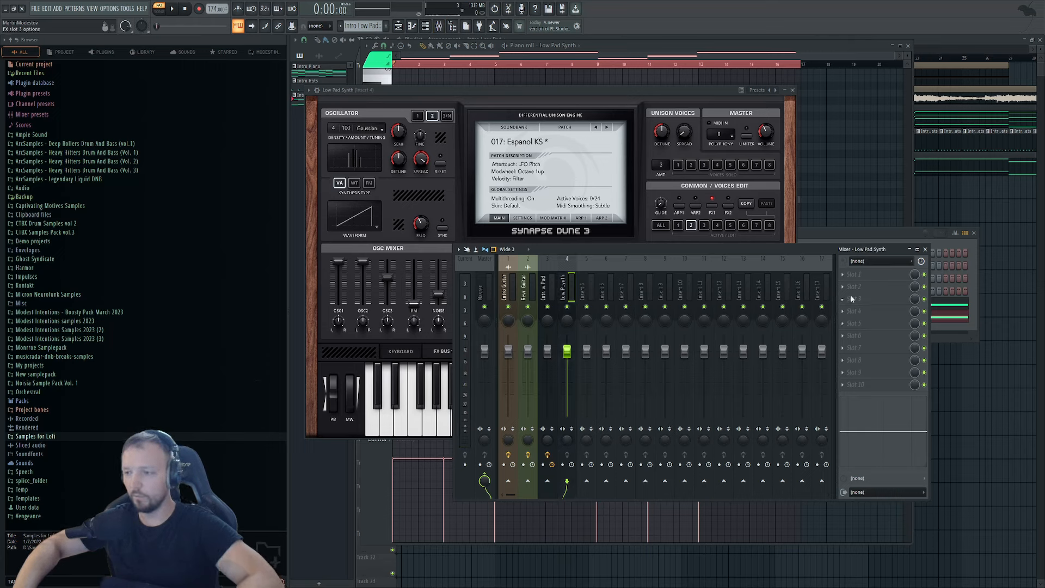
click(590, 444)
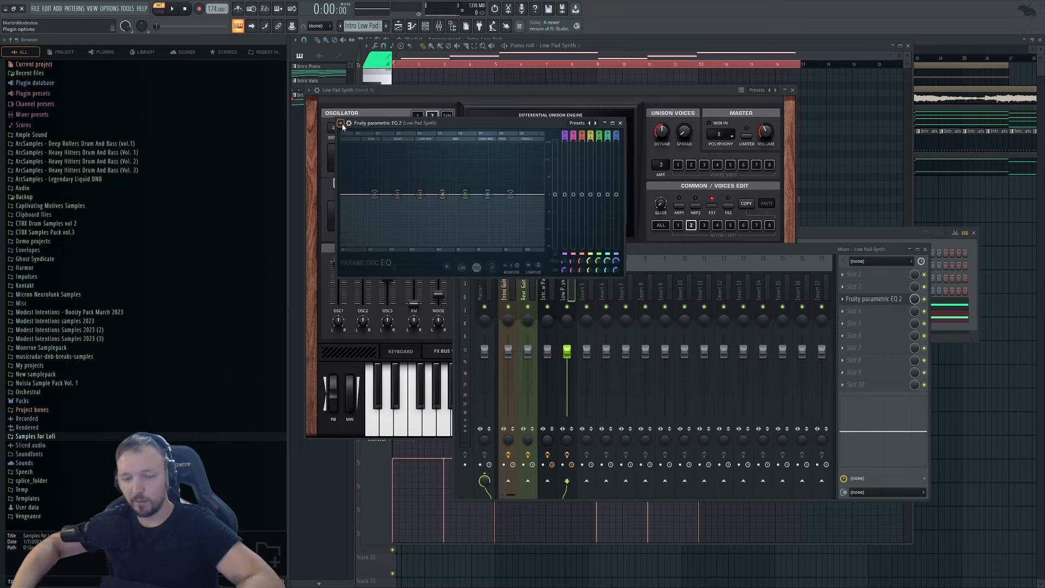
click(465, 204)
drag(565, 262, 606, 438)
key(space)
mouse_move(616, 270)
mouse_down()
mouse_move(615, 261)
mouse_move(613, 280)
mouse_up()
click(557, 365)
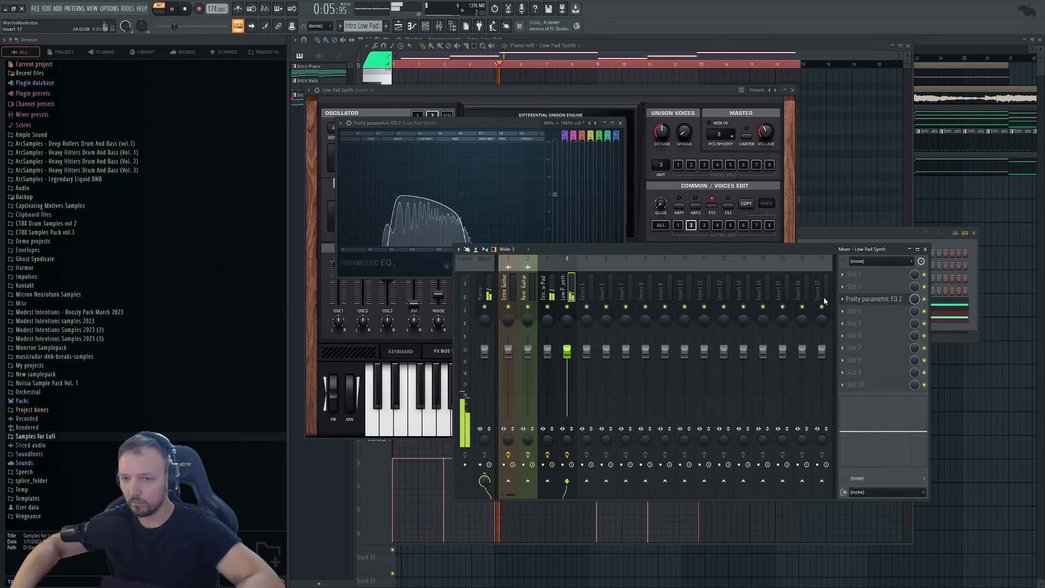
mouse_move(563, 261)
mouse_down()
mouse_move(563, 252)
mouse_move(563, 273)
mouse_up()
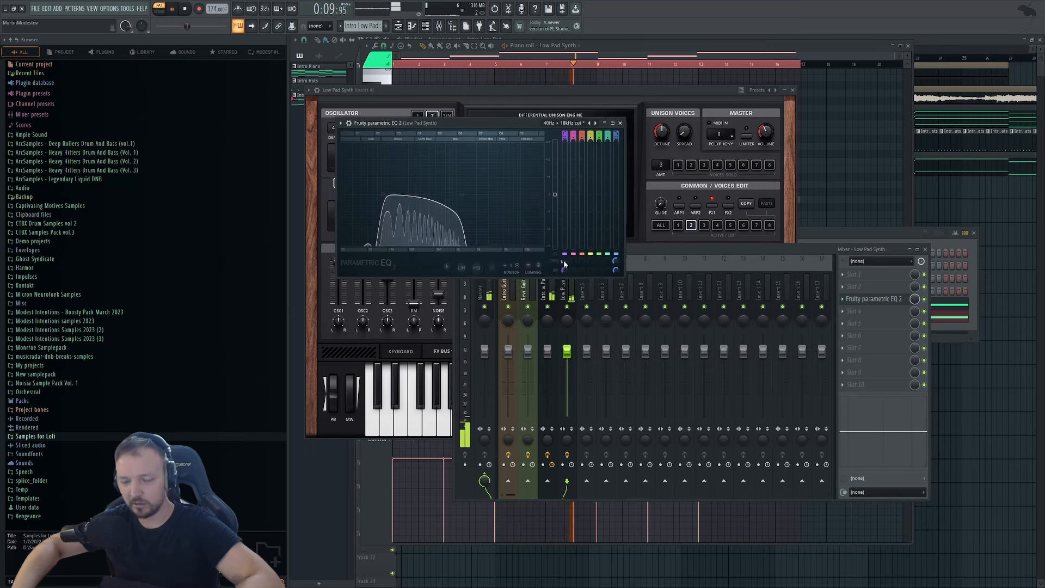
Add a Fruity Limiter to insert 4 with gain raised to 6.5 dB.
click(871, 312)
click(327, 253)
mouse_move(360, 227)
mouse_down()
mouse_move(360, 212)
mouse_move(360, 232)
mouse_up()
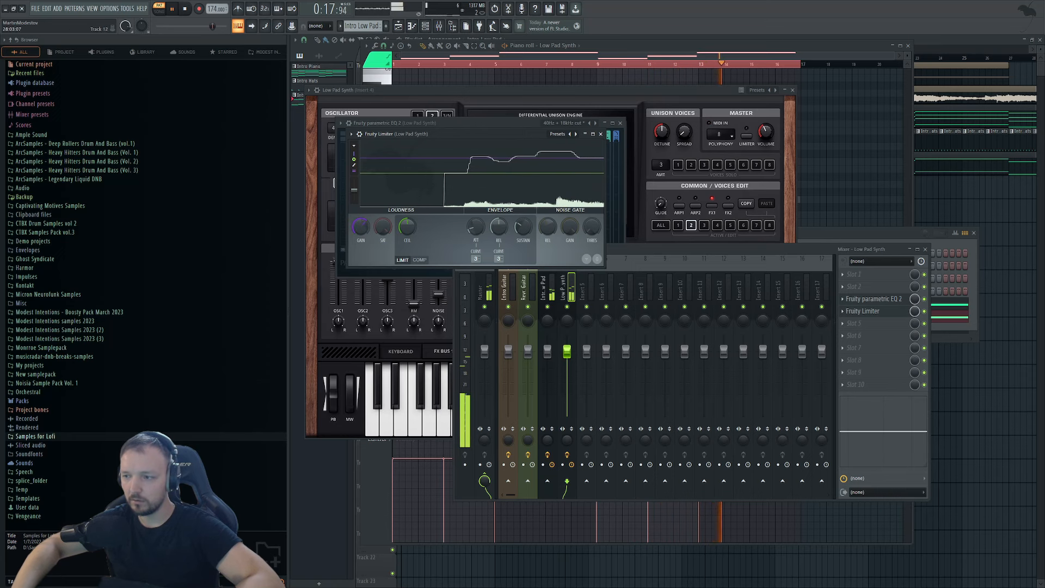
Stop playback, close the mixer windows, and remove a stray clip on Track 7.
key(F12)
key(space)
click(464, 203)
right_click(465, 202)
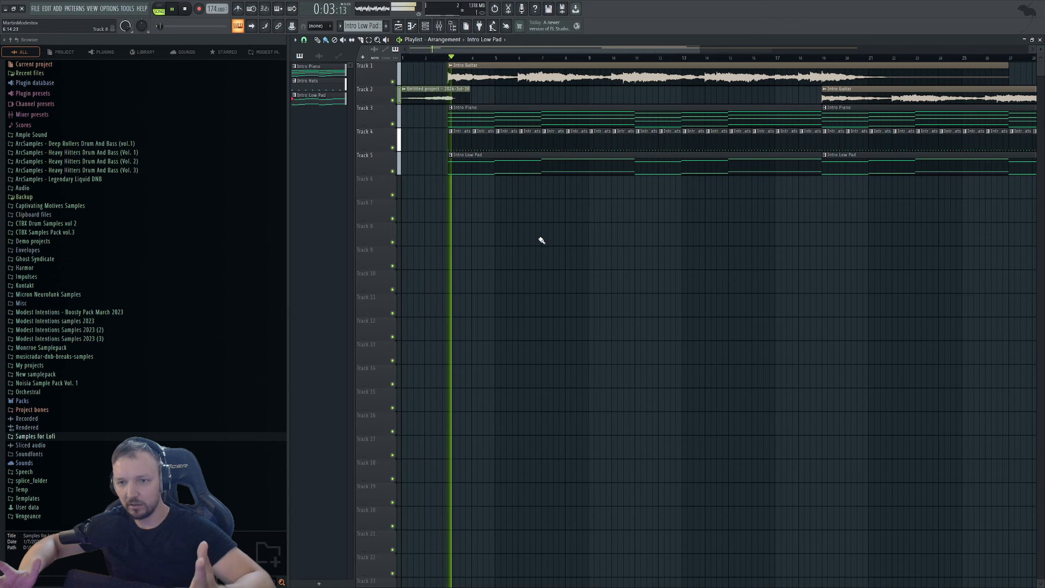
double_click(516, 168)
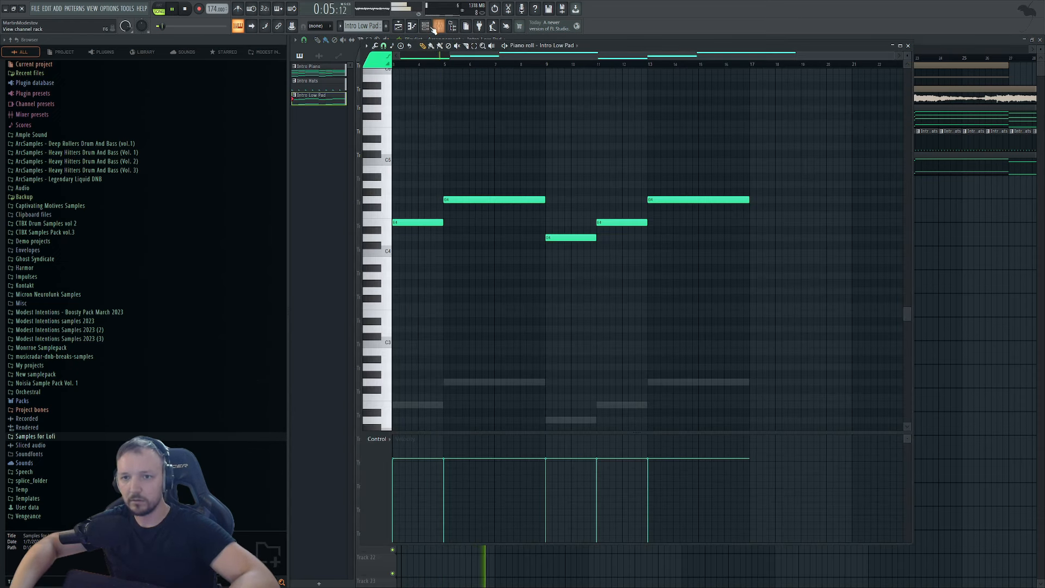
key(F6)
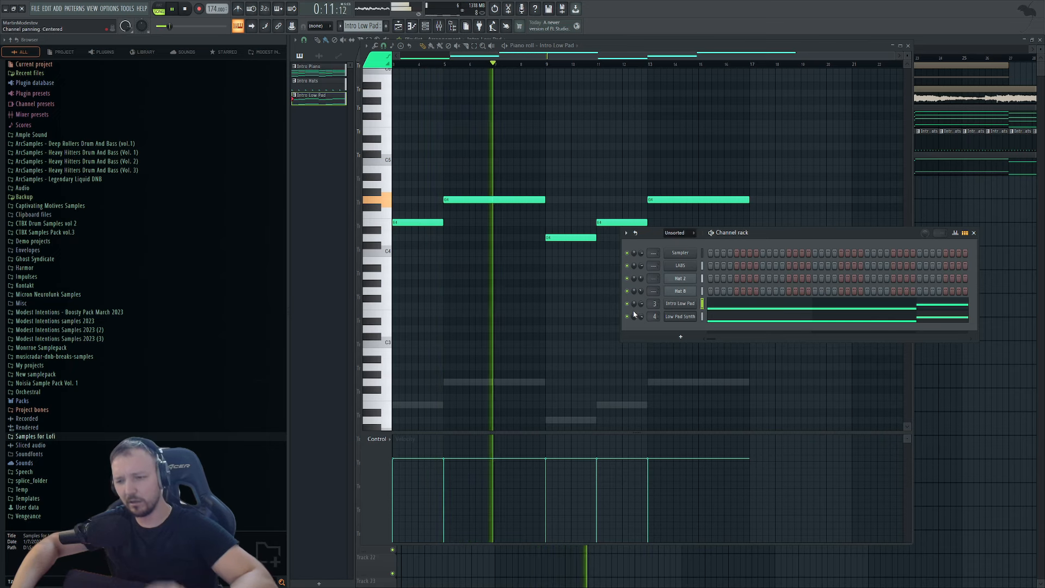
click(688, 321)
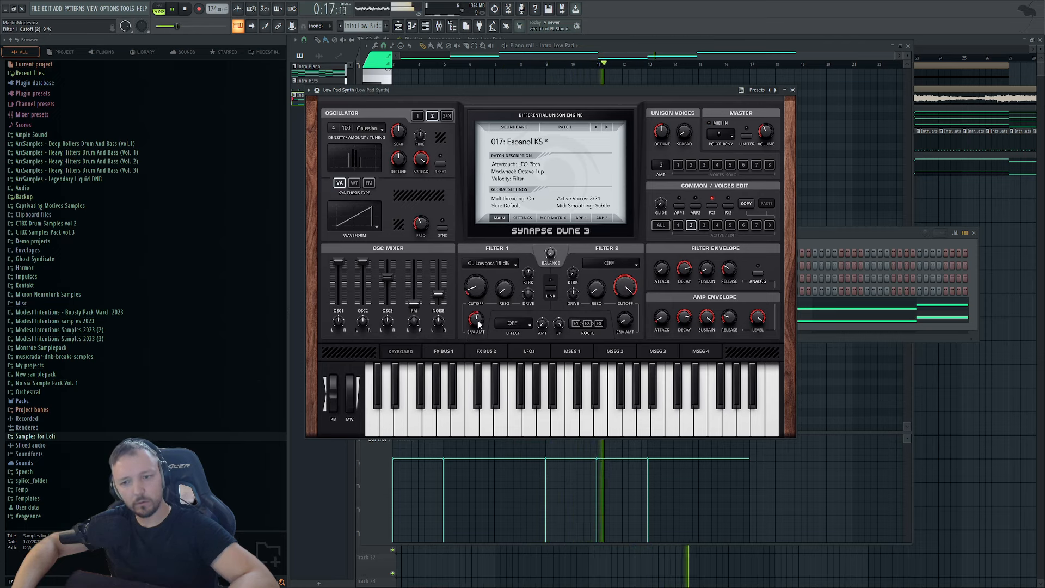
click(878, 238)
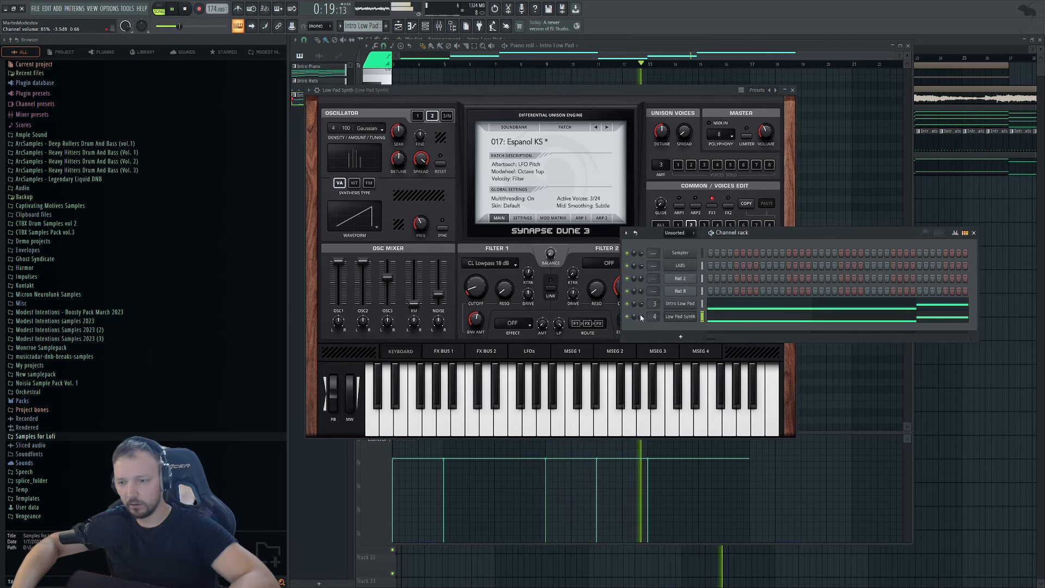
click(928, 362)
key(space)
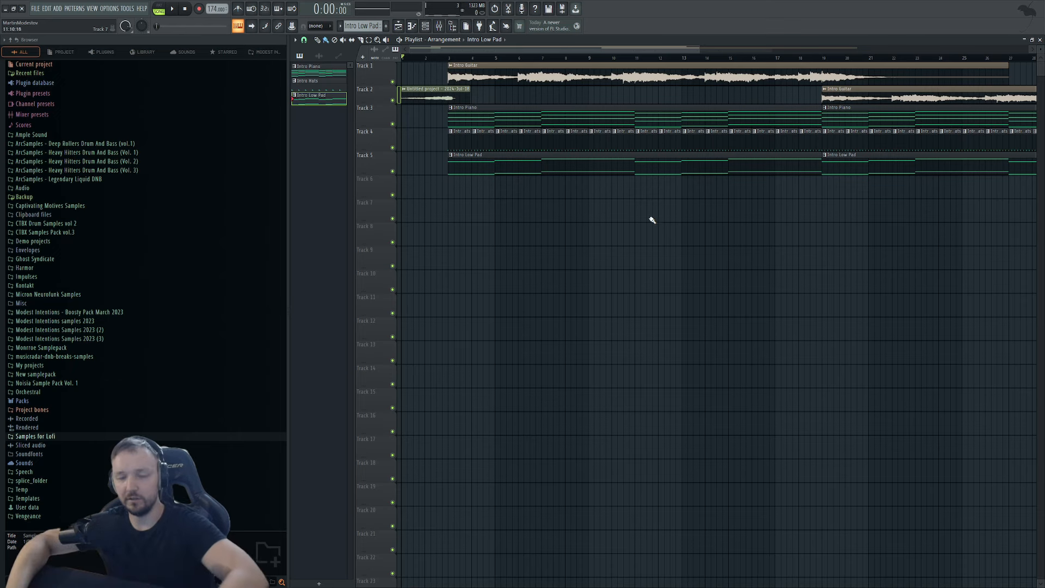
Zoom the playlist out horizontally to show the intro arrangement through bar 57.
scroll(564, 228, down, 3)
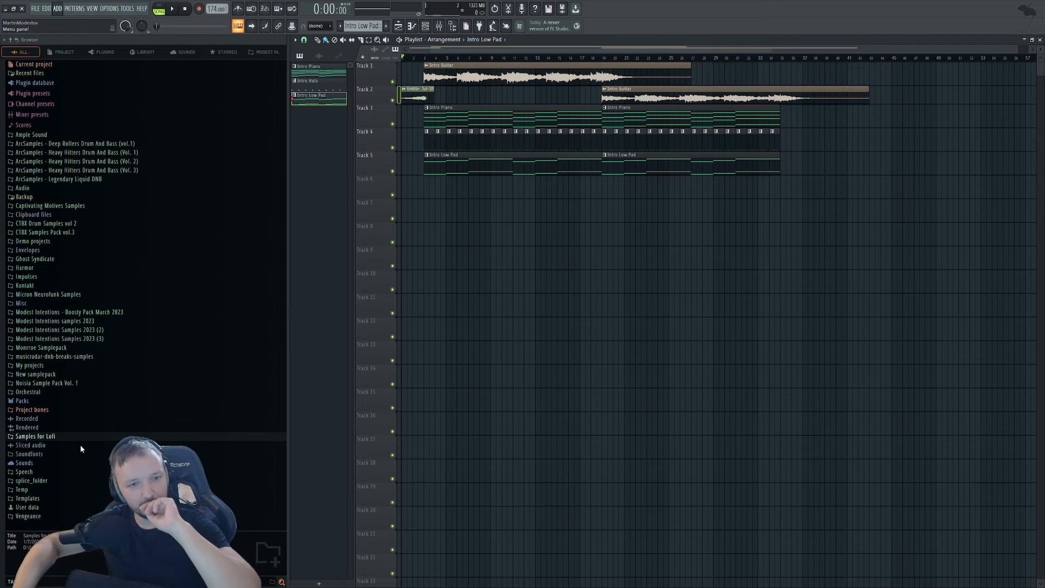
Open the Sine whistle Dune 3 and Low Pad synth windows and play a test note.
click(319, 98)
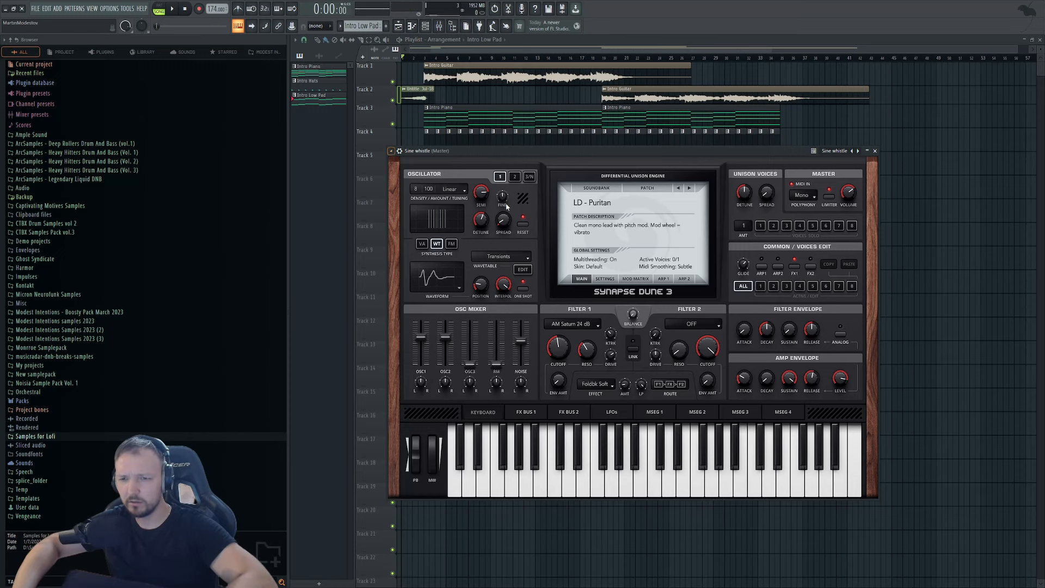
key(Escape)
click(425, 26)
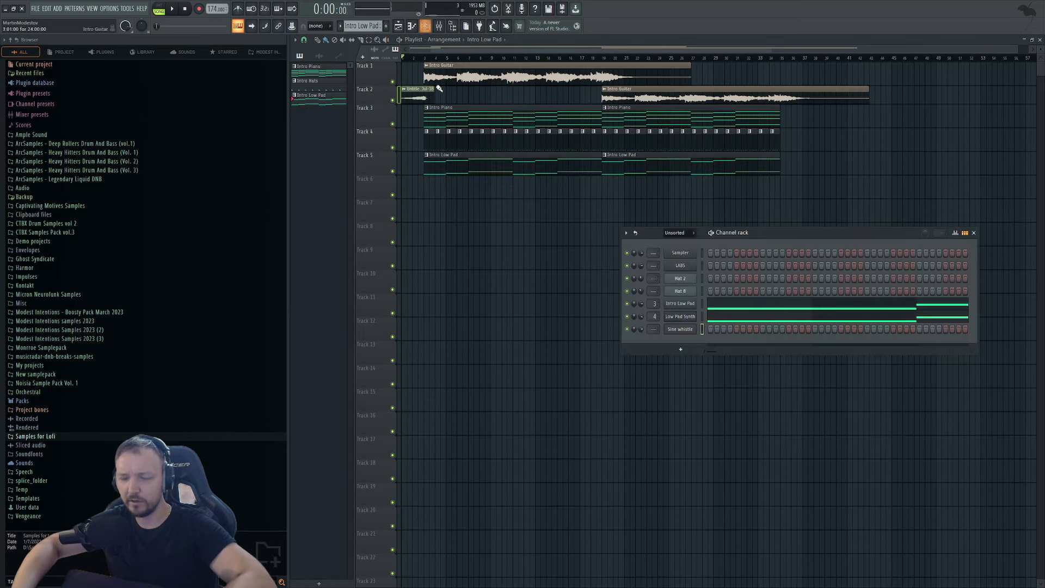
click(696, 318)
click(890, 243)
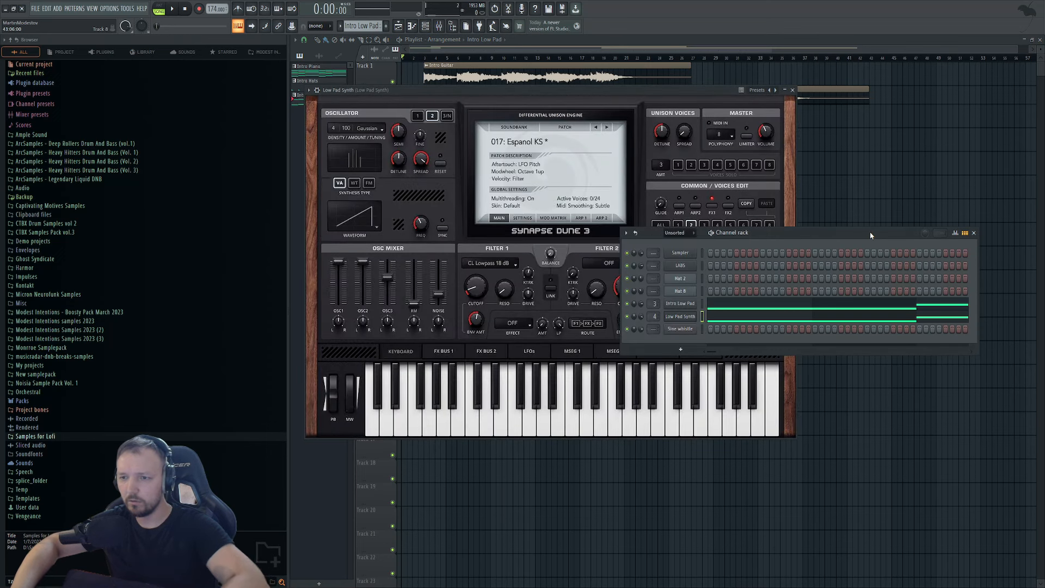
key(q)
Audition successive Dune 3 patches on the Sine whistle channel.
click(680, 329)
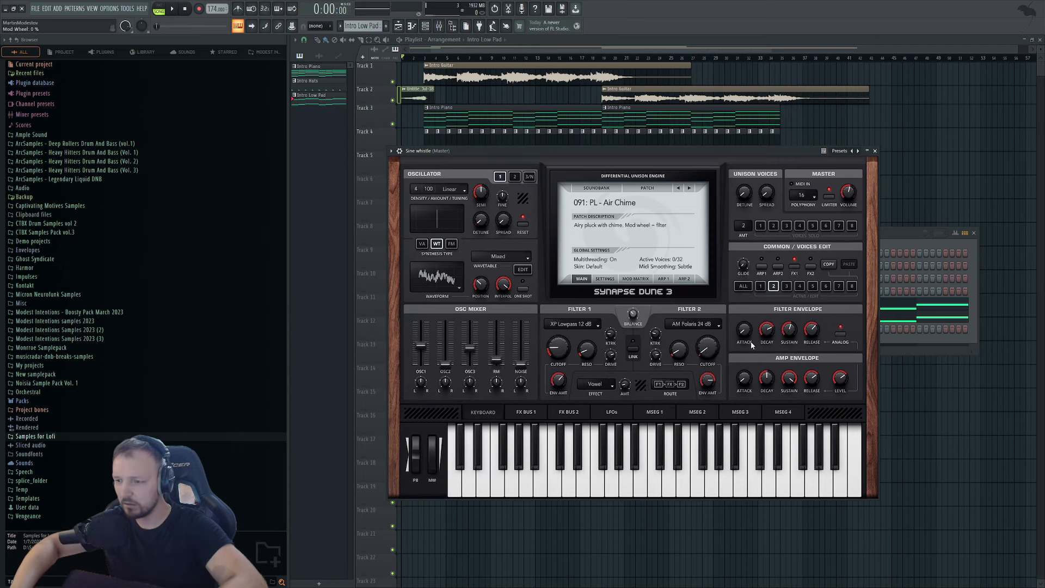
click(689, 188)
click(689, 188)
click(689, 188)
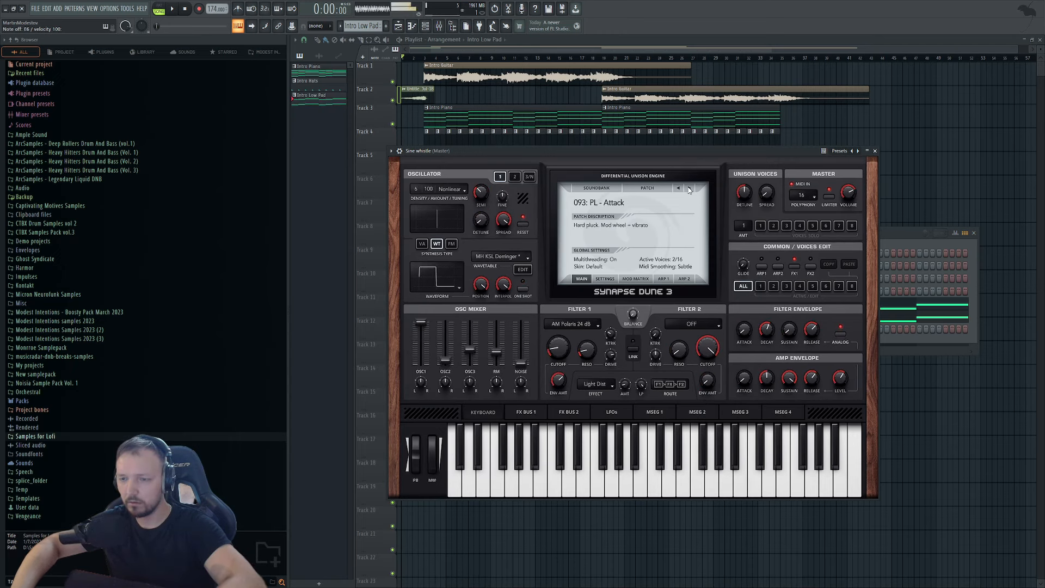
click(688, 188)
click(688, 188)
click(688, 188)
click(689, 189)
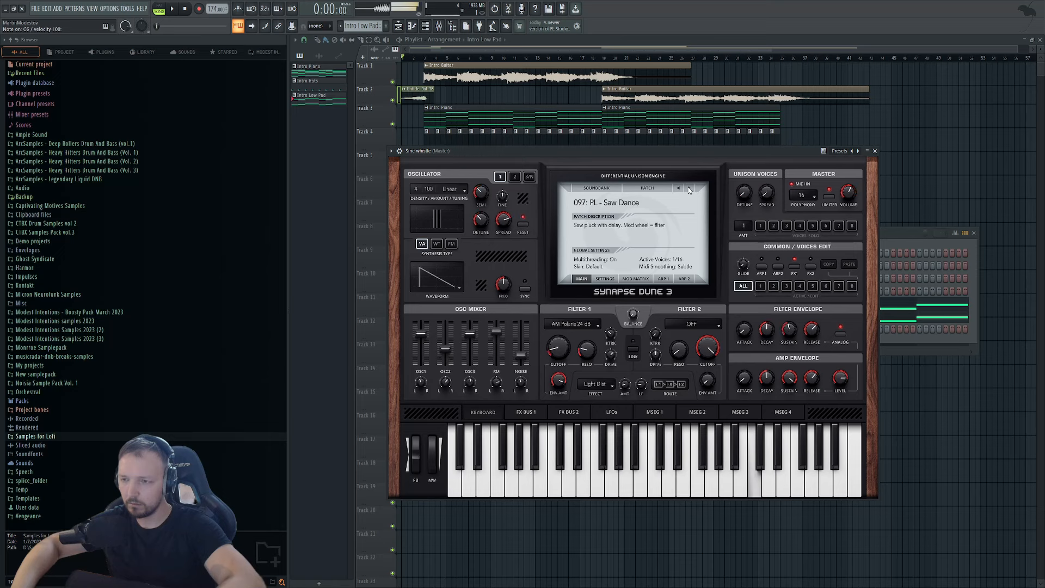
click(689, 188)
click(689, 188)
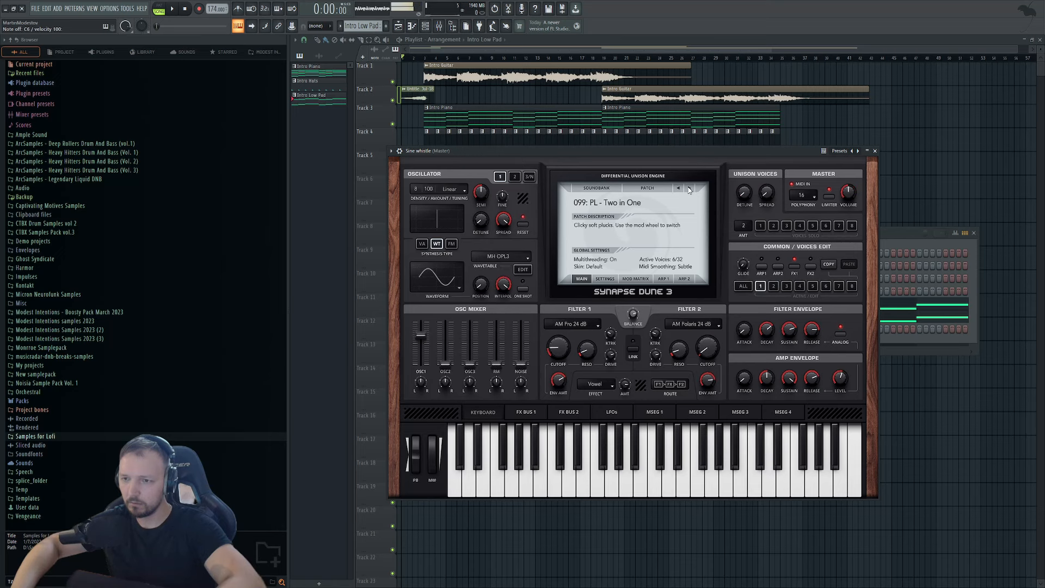
click(689, 189)
click(689, 188)
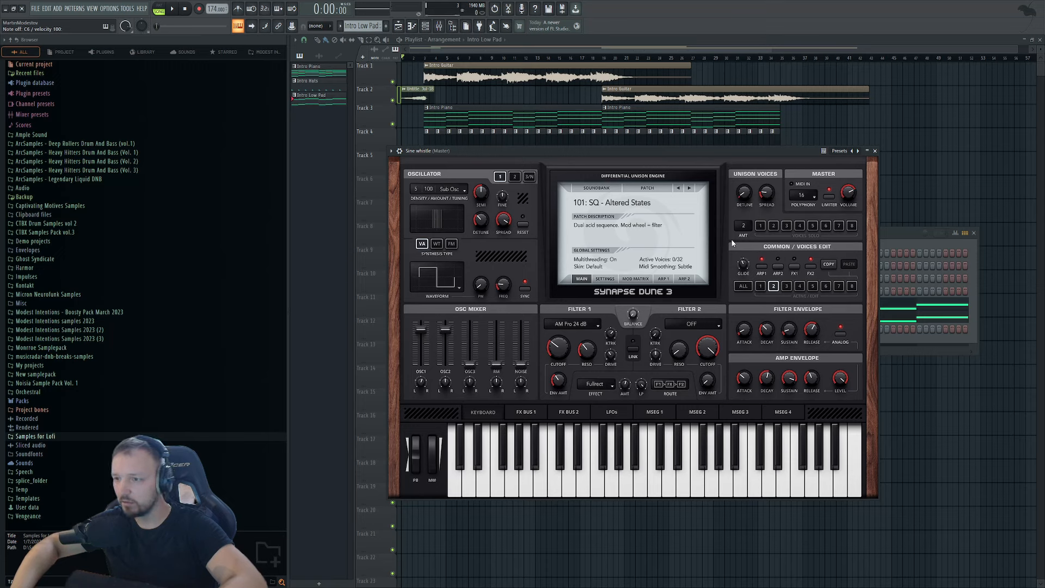
Switch soundbanks until 001: Funky Scream AB loads, then open the Intro Piano pattern.
click(689, 189)
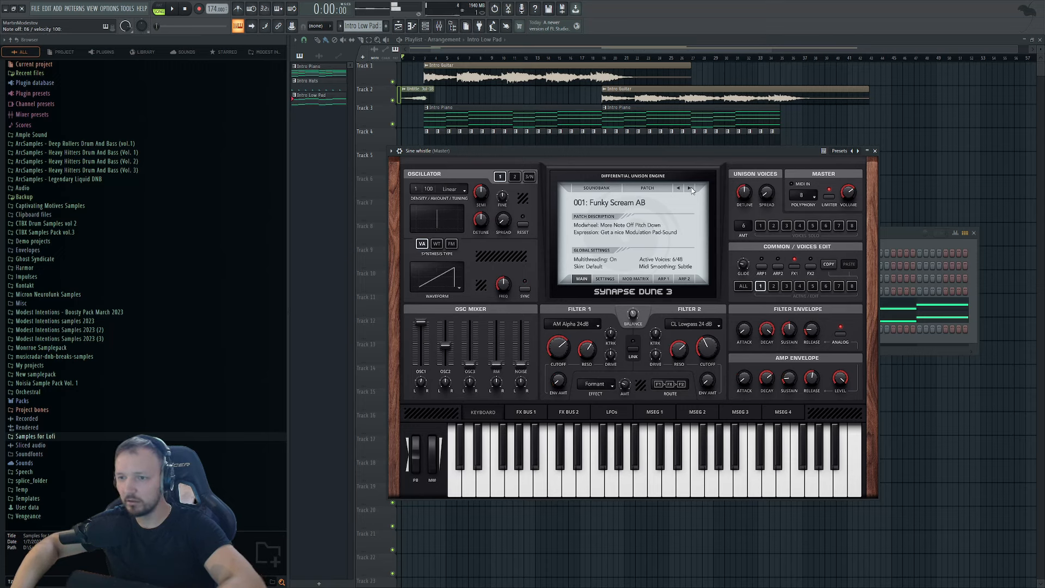
click(689, 188)
click(689, 188)
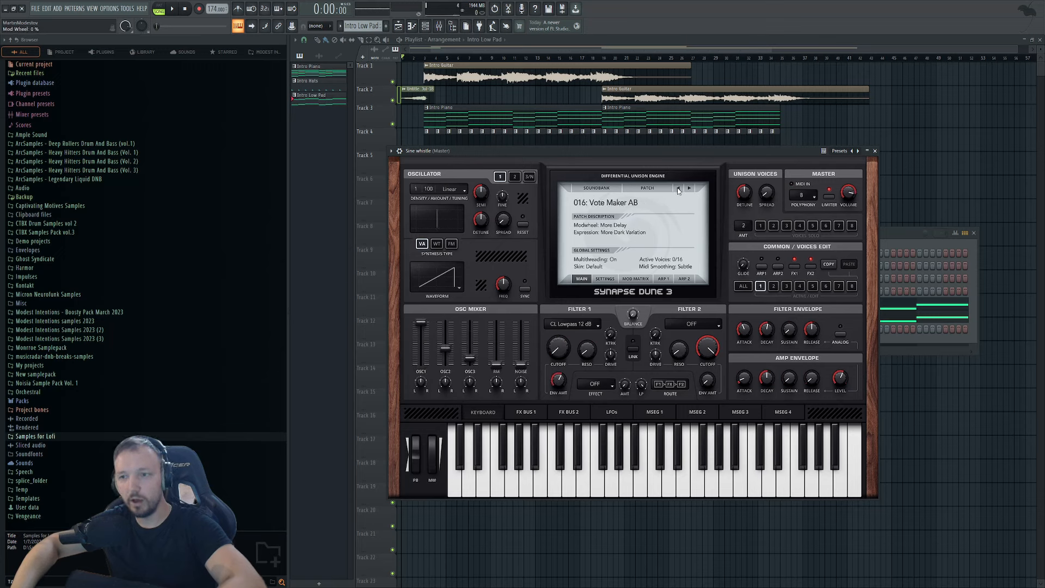
click(689, 188)
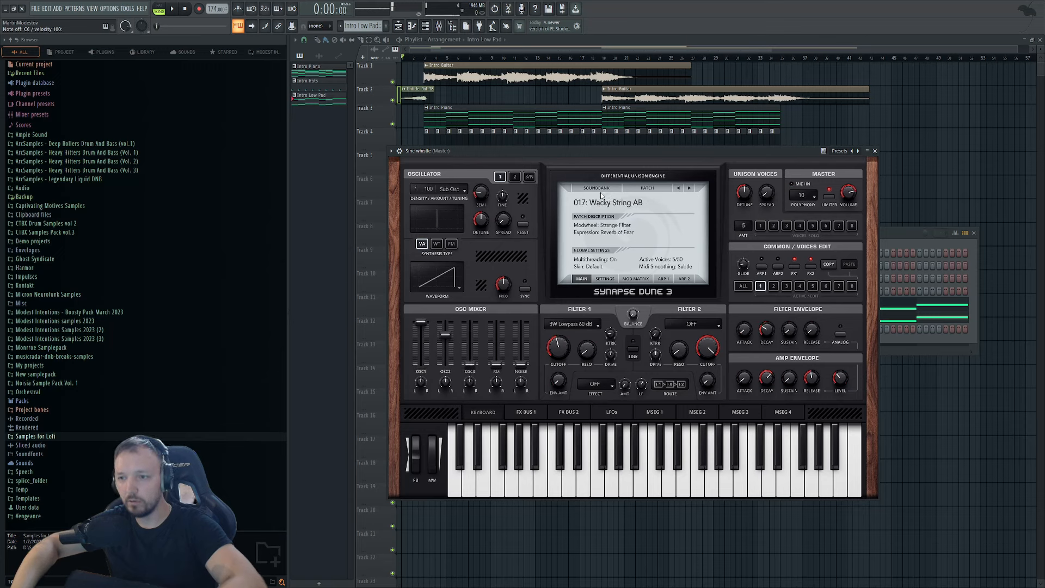
click(715, 240)
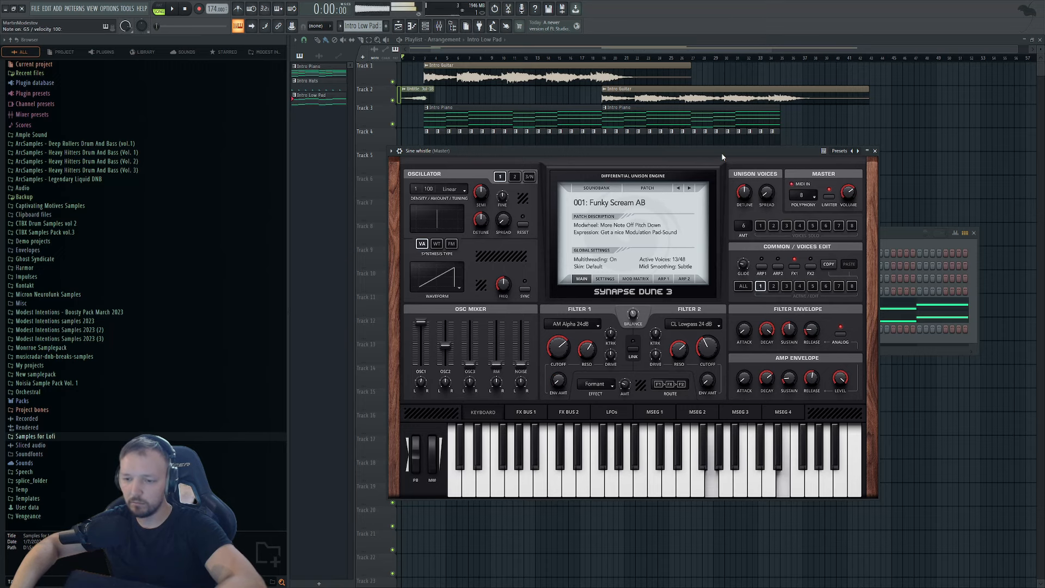
click(904, 236)
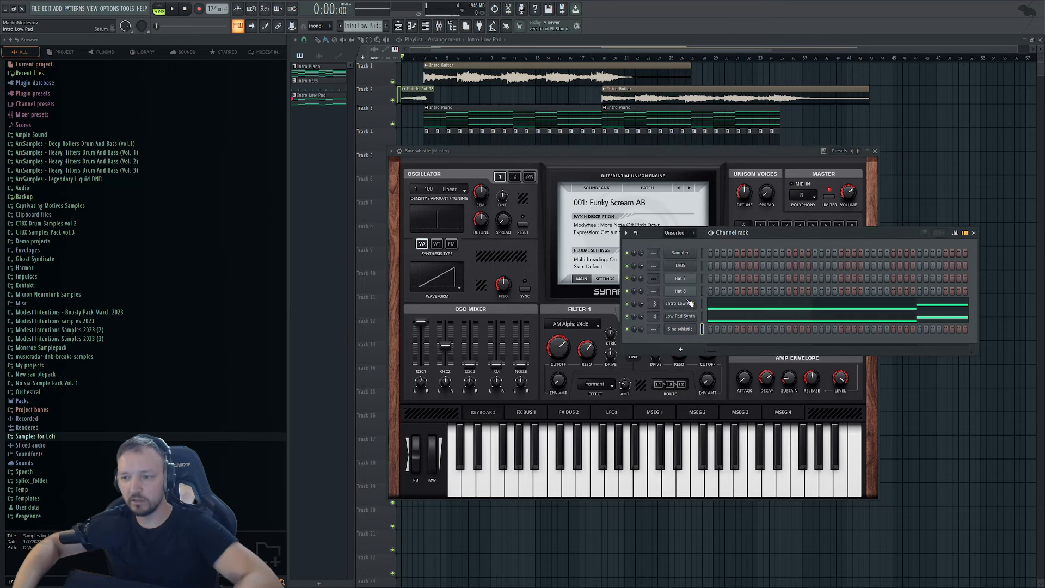
double_click(466, 109)
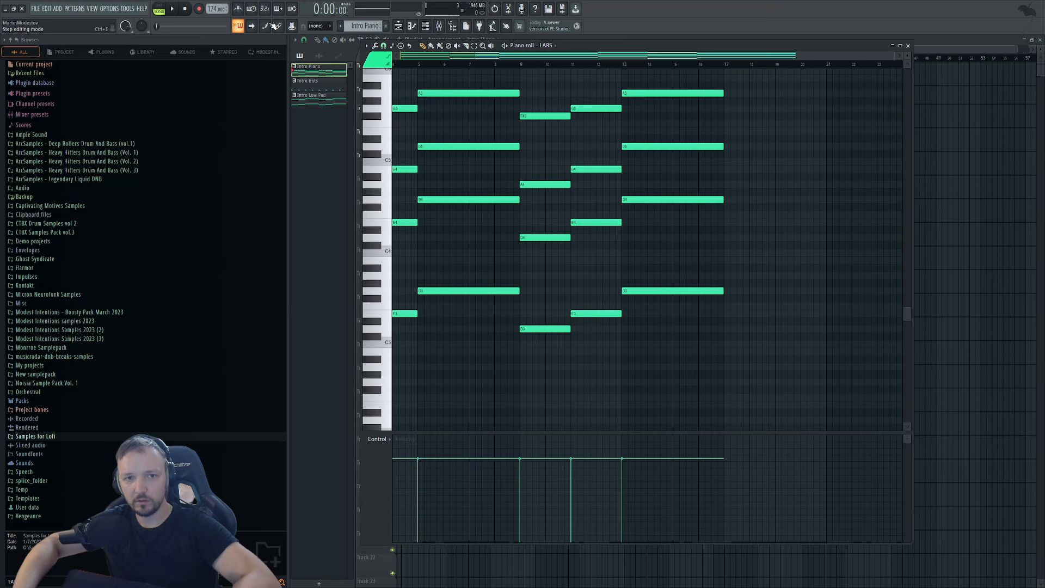
Open the Sine whistle piano roll and place an A4 note at the start of bar 1.
click(428, 27)
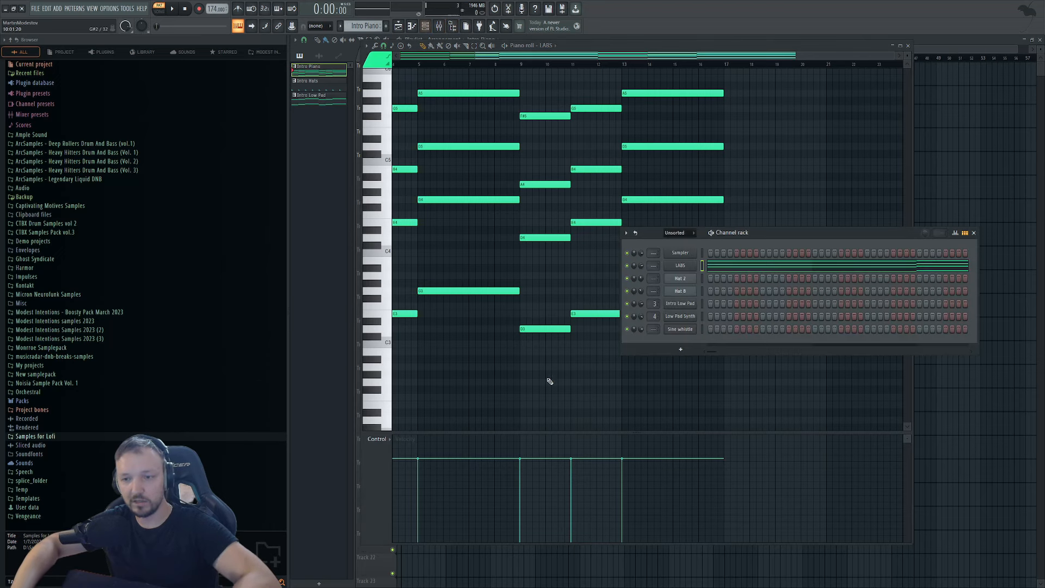
click(679, 329)
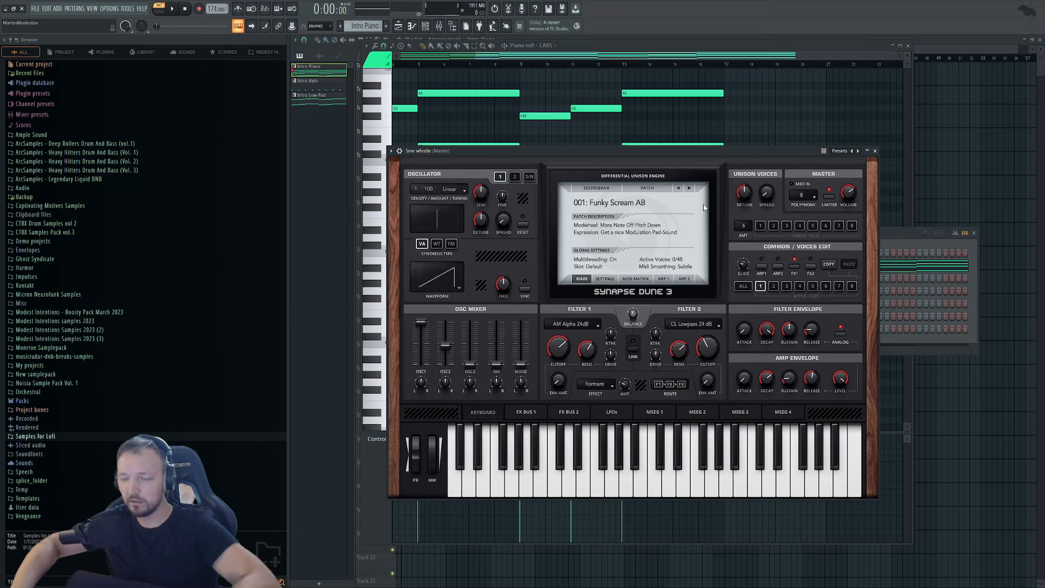
click(901, 241)
click(672, 330)
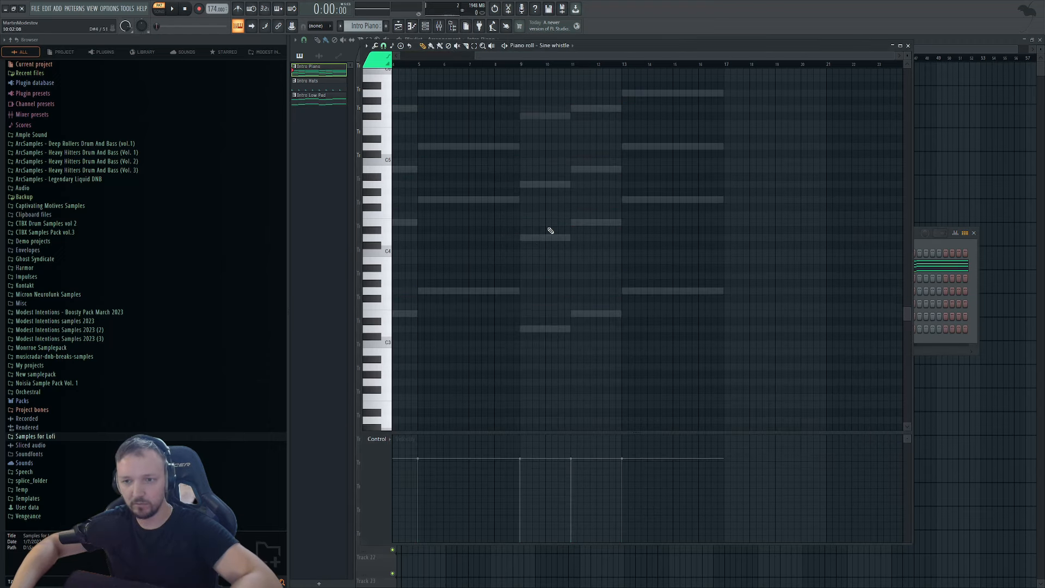
scroll(551, 231, left, 3)
click(439, 238)
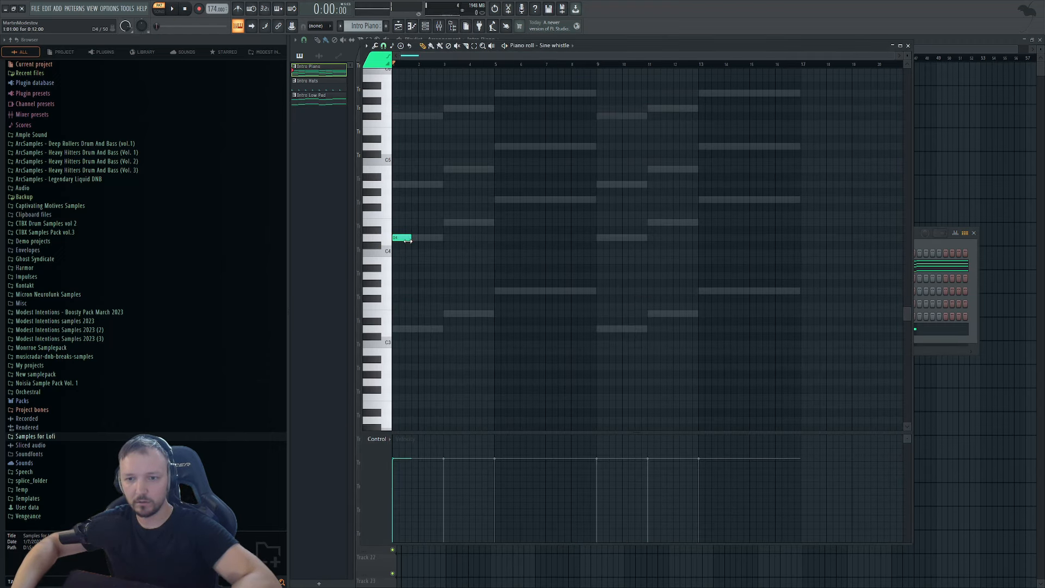
drag(407, 241, 396, 239)
right_click(396, 238)
drag(408, 185, 382, 183)
Try and remove several trial pitches, then place a D4 note and audition it.
scroll(359, 155, up, 2)
scroll(386, 157, up, 4)
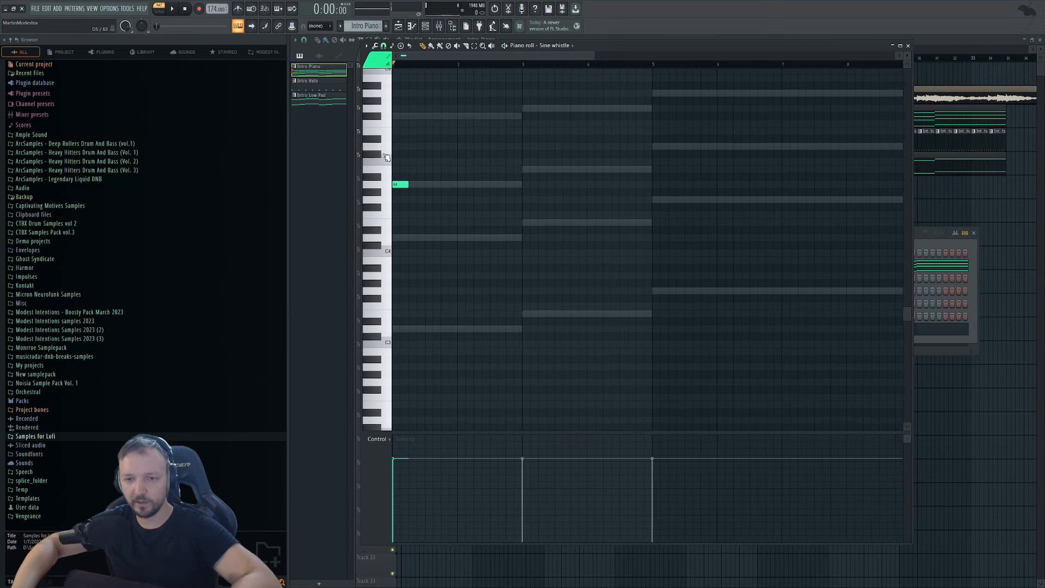
scroll(386, 157, up, 3)
scroll(425, 218, up, 2)
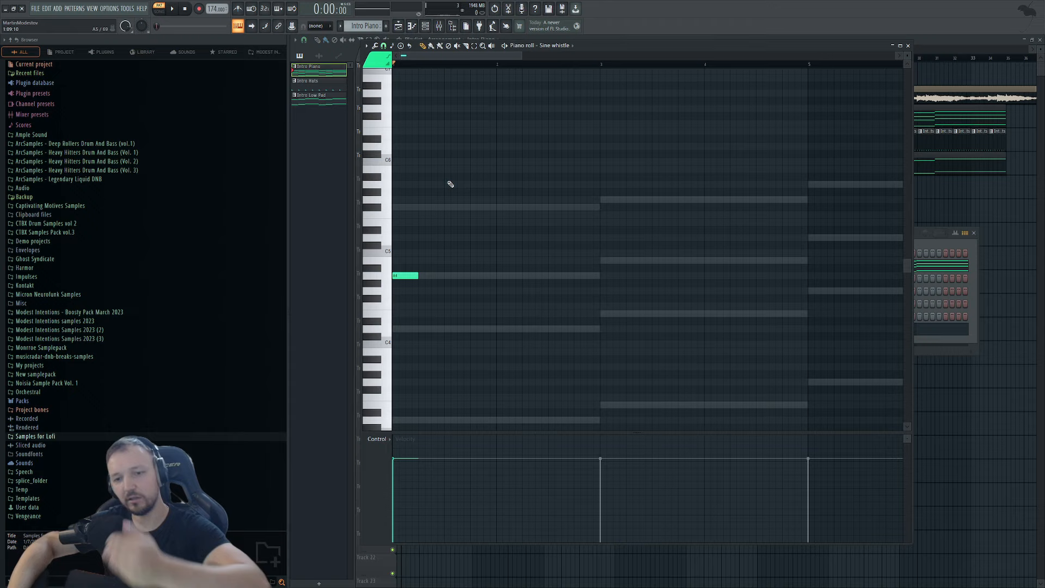
click(428, 206)
right_click(429, 206)
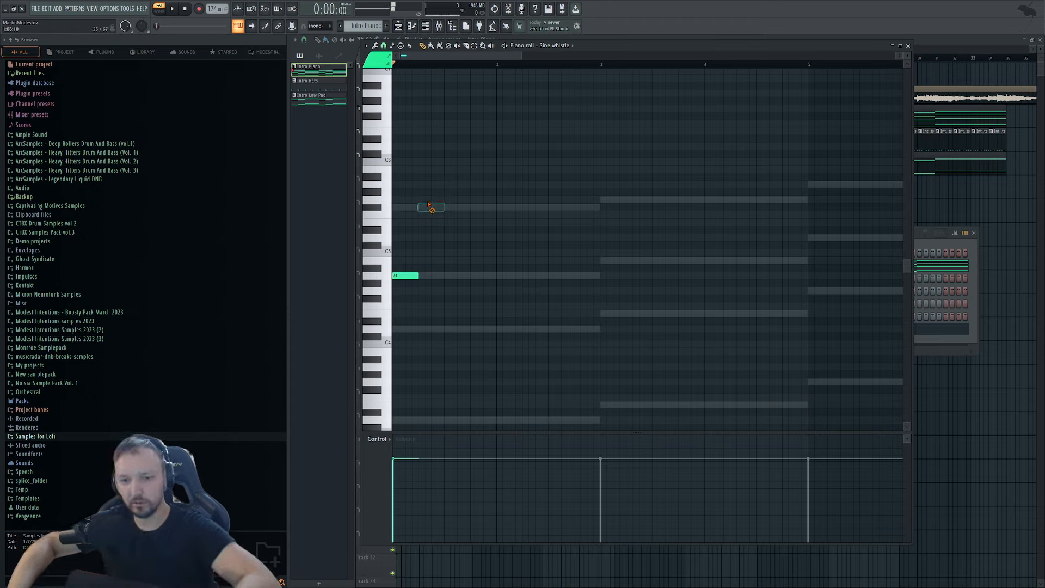
click(424, 329)
right_click(426, 329)
click(428, 419)
right_click(431, 421)
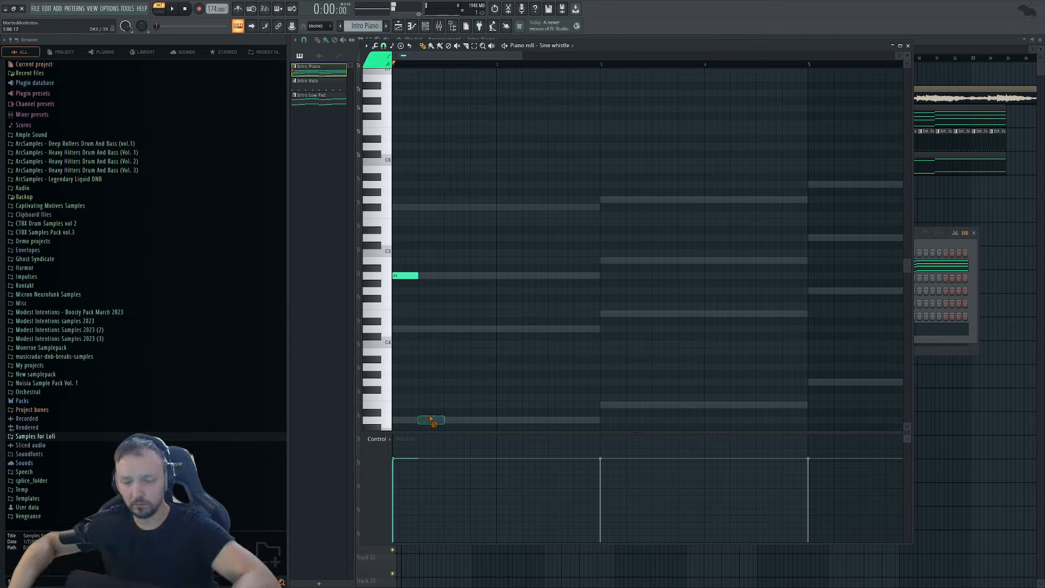
drag(434, 297, 428, 329)
key(space)
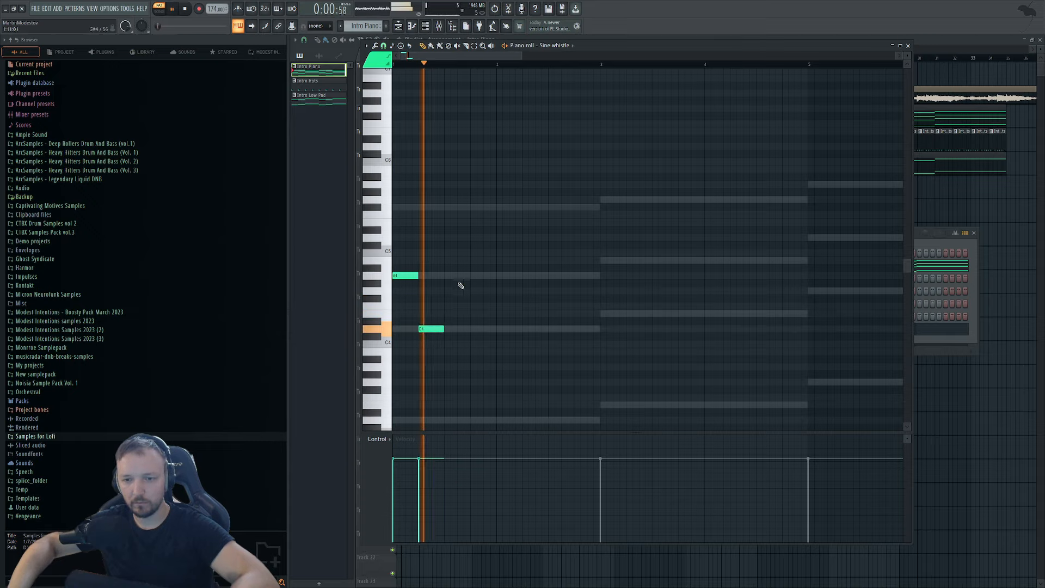
Build the phrase from repeated D4 notes, an F4 and a lengthened E4, ending on D4.
click(464, 330)
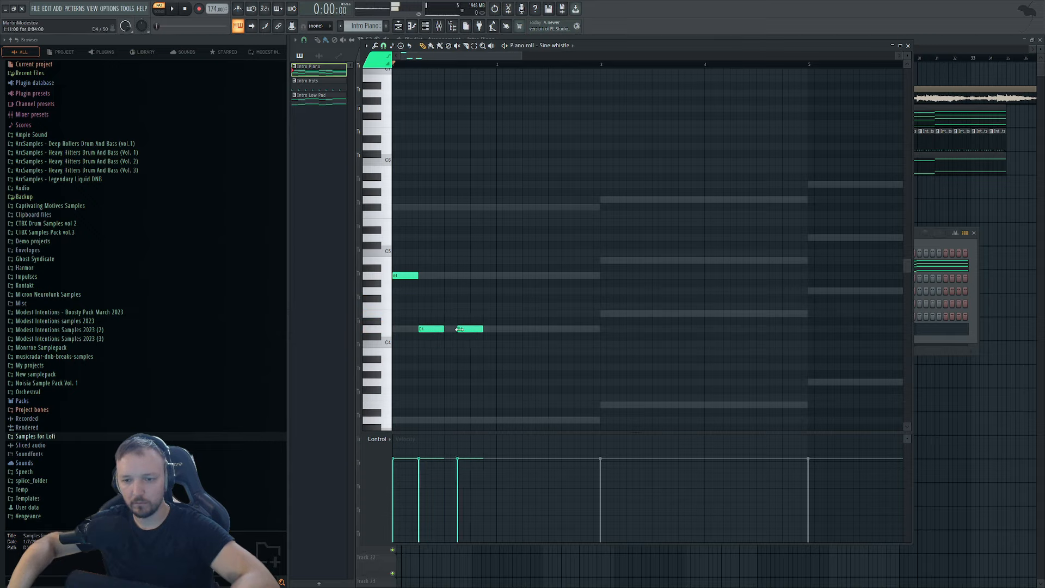
key(space)
click(499, 329)
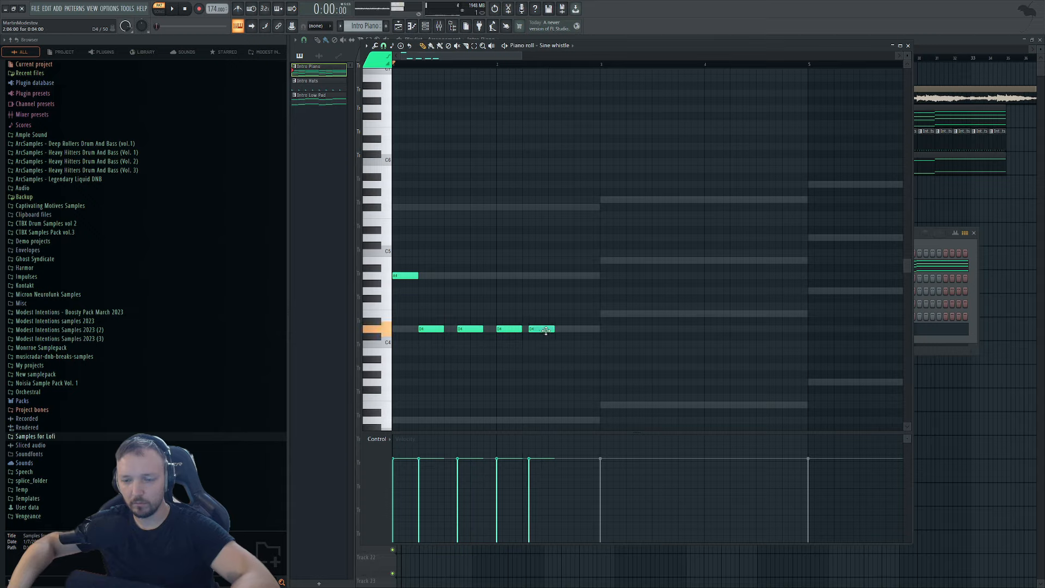
key(space)
mouse_move(545, 330)
mouse_down()
mouse_move(496, 329)
mouse_move(529, 330)
mouse_up()
key(space)
key(space)
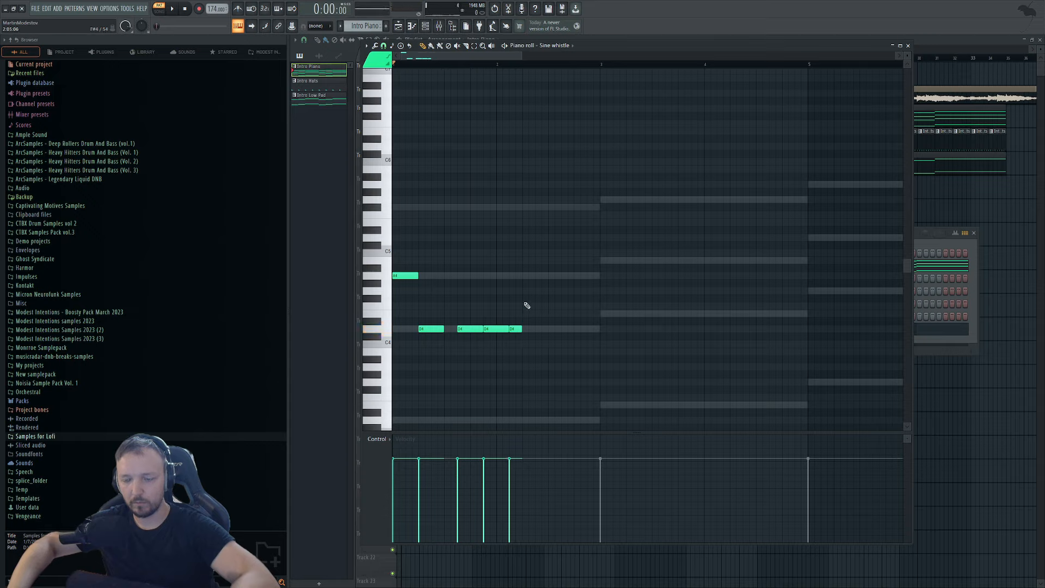
click(524, 300)
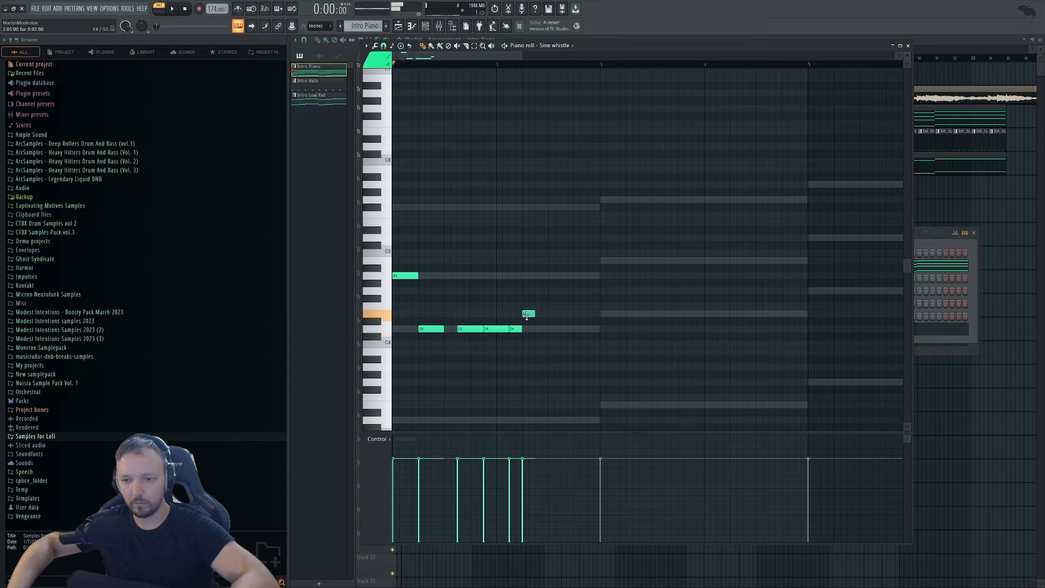
key(space)
drag(537, 313, 550, 298)
key(space)
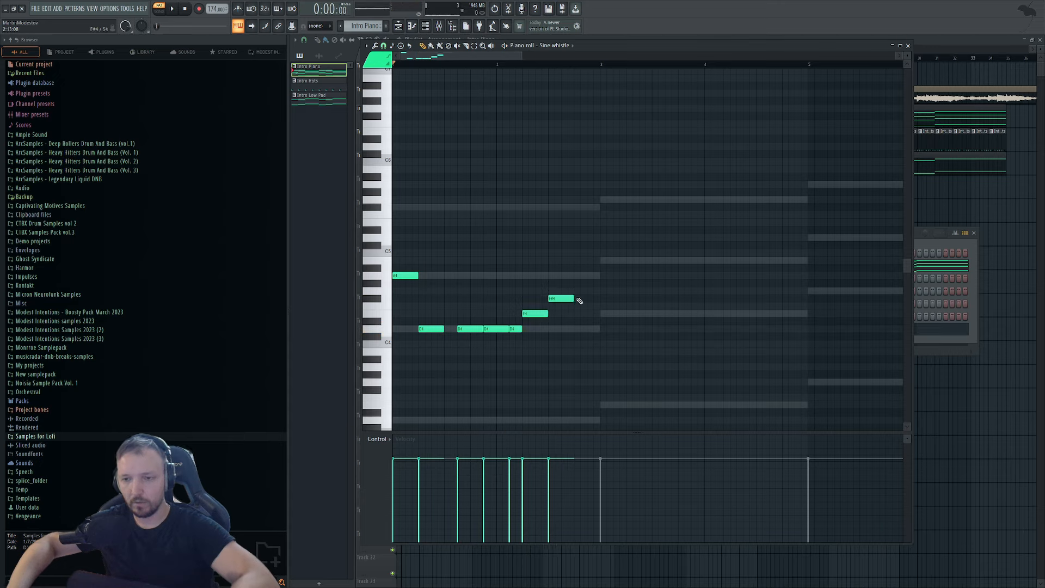
click(580, 328)
key(space)
Select the whole phrase and duplicate it right after itself.
drag(665, 227, 404, 337)
scroll(419, 299, down, 2)
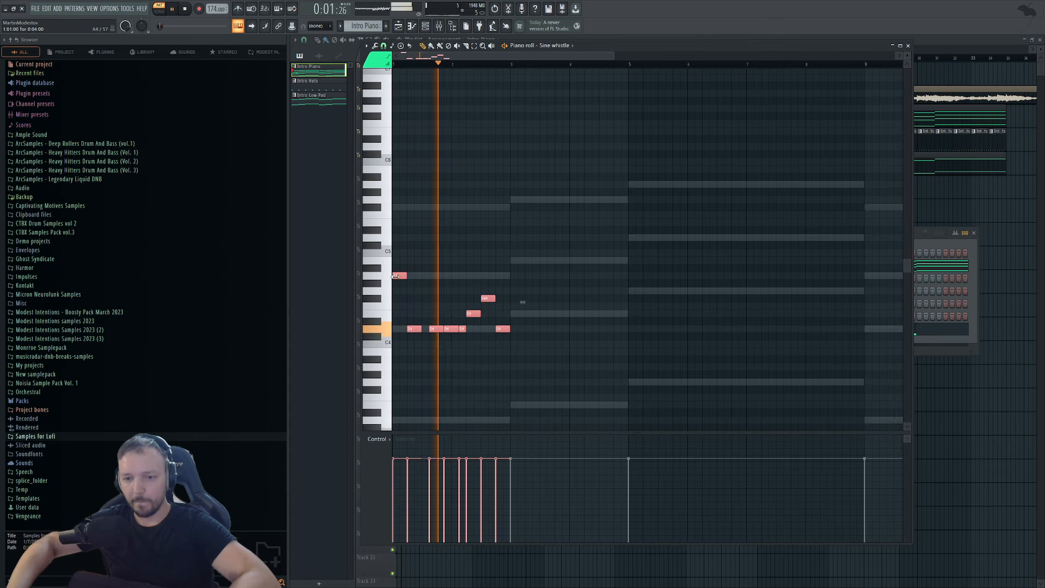
key(ctrl+b)
key(ctrl+d)
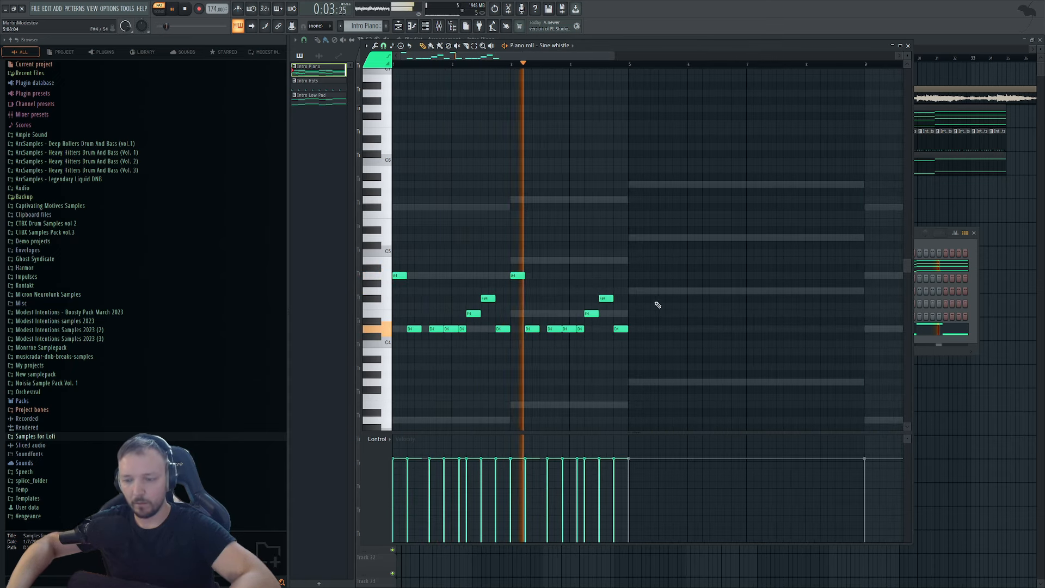
ctrl+scroll(602, 318, up, 2)
key(space)
Add a D#4 note and replace the long D4 note with a shorter one.
click(589, 320)
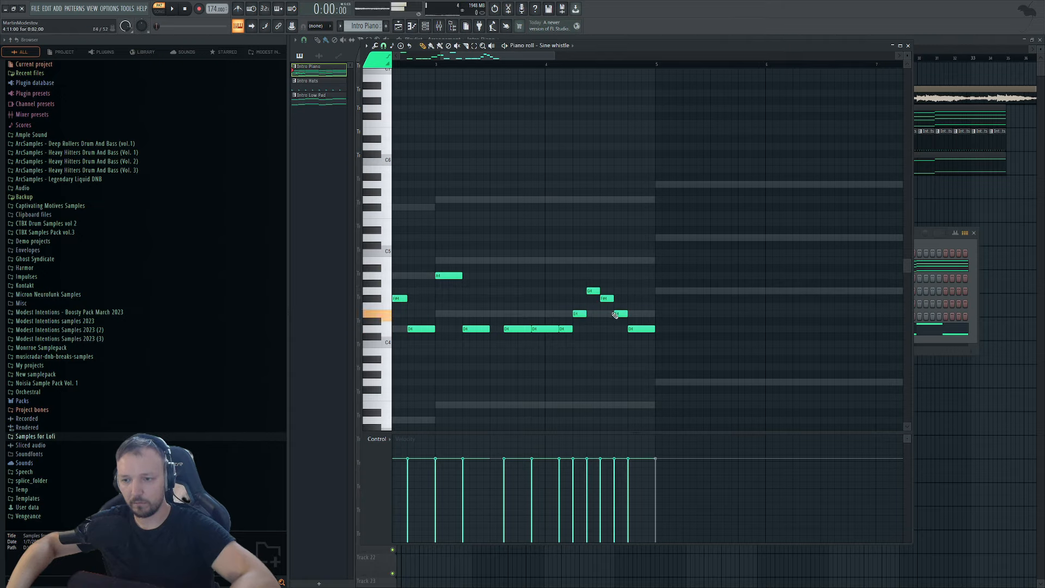
right_click(638, 328)
drag(636, 329, 633, 329)
key(space)
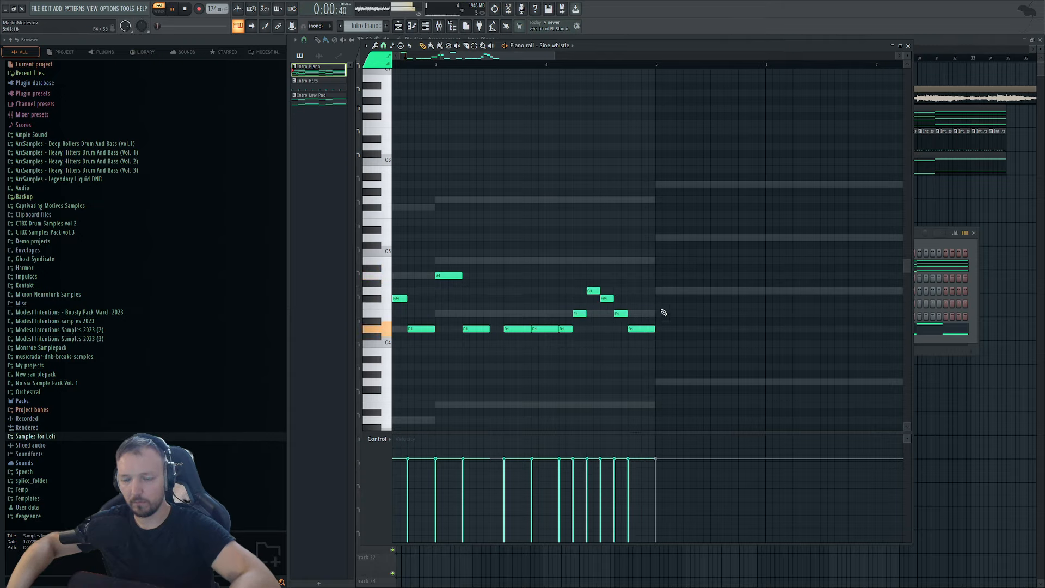
Duplicate the full melody again and transpose all notes up an octave.
ctrl+scroll(660, 311, down, 3)
key(ctrl+a)
key(ctrl+b)
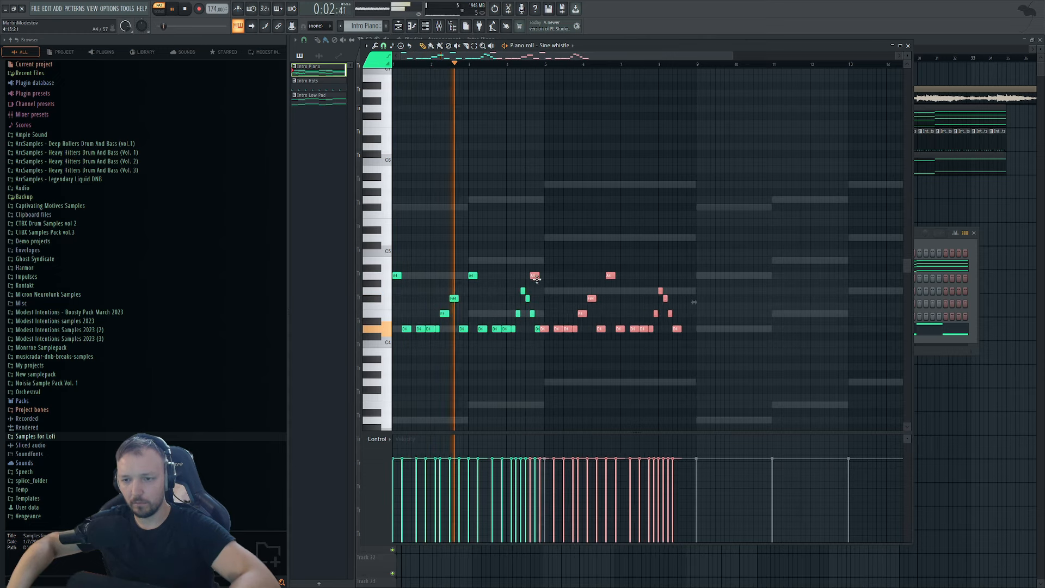
key(ctrl+a)
key(ctrl+Up)
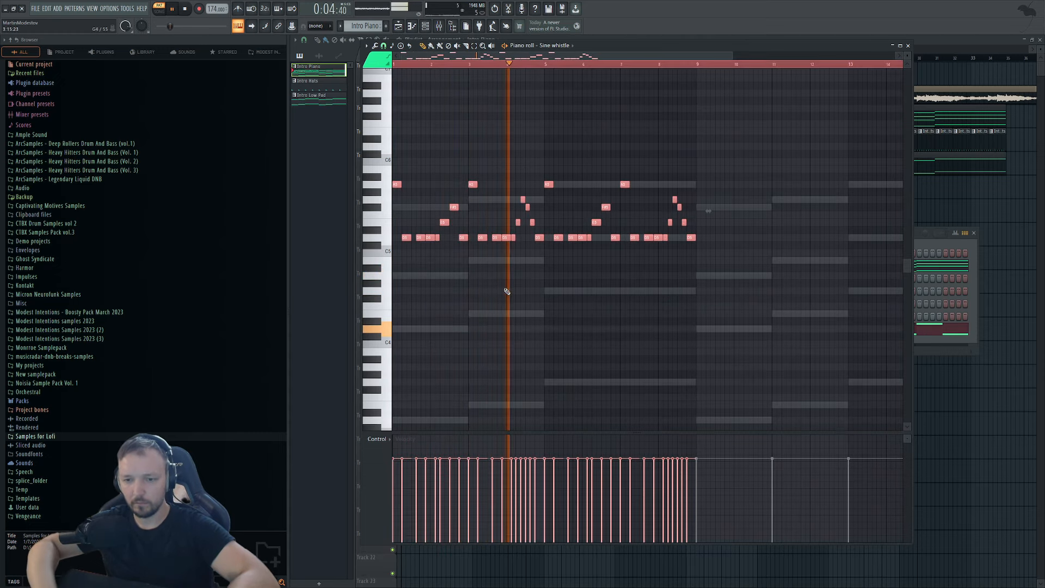
Stop playback and reopen the Sine whistle piano roll and its Dune 3 synth window.
click(427, 28)
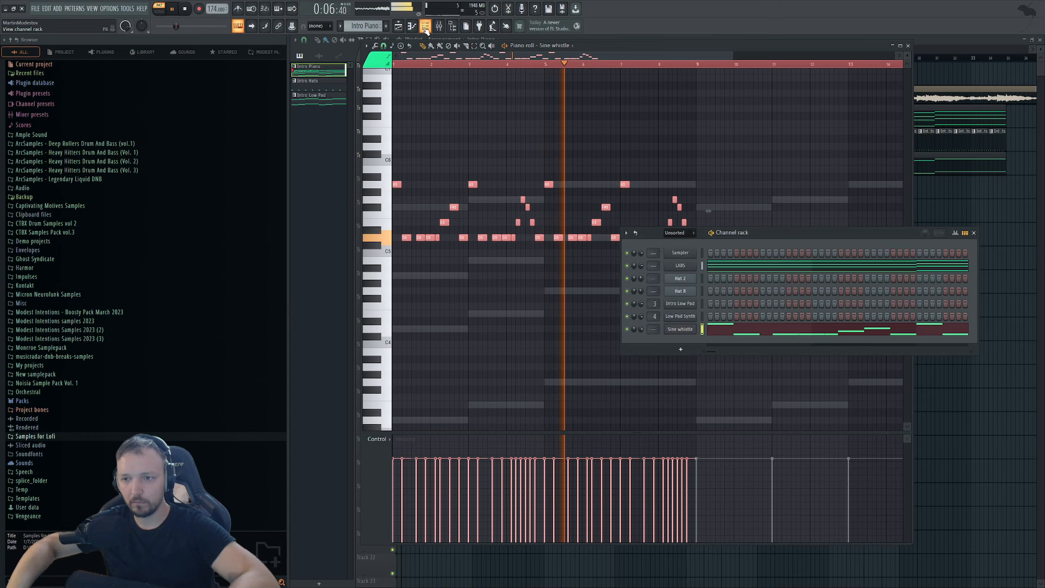
click(668, 321)
key(space)
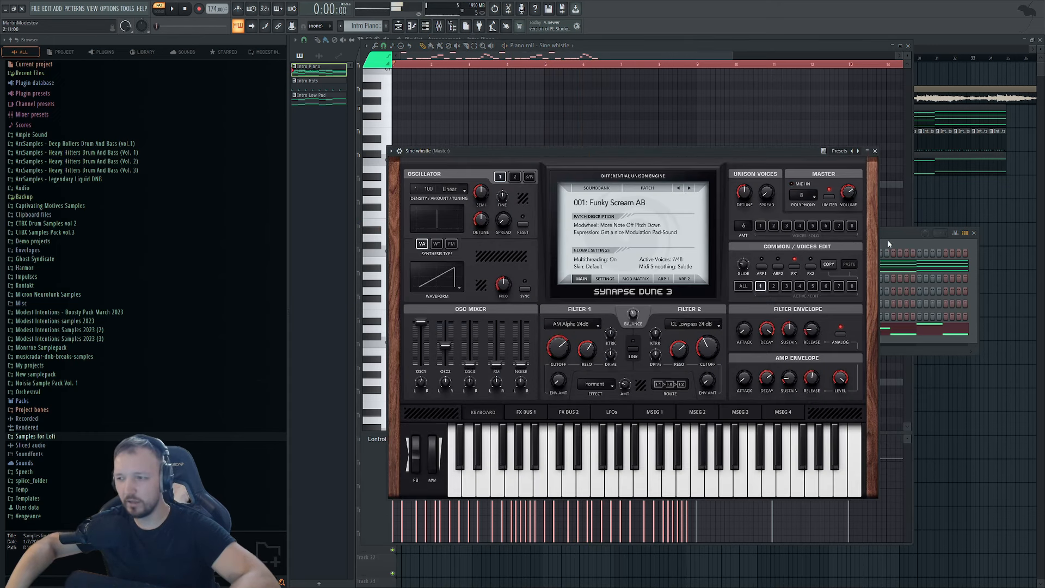
key(F6)
click(741, 330)
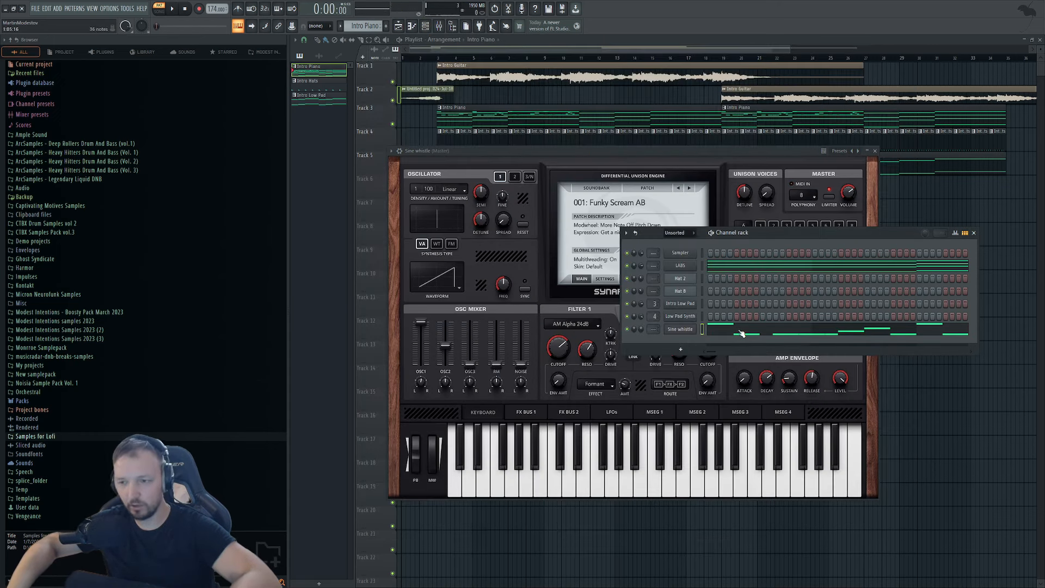
click(737, 330)
key(ctrl+a)
click(931, 248)
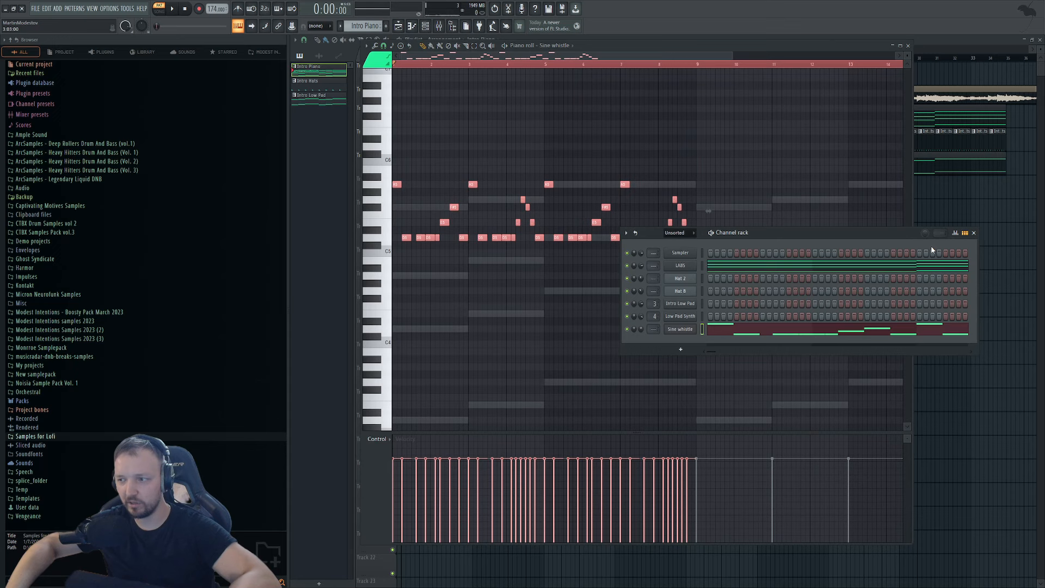
click(672, 331)
Step through Dune 3 presets during playback until 009: Sinus of God AB.
click(688, 188)
key(space)
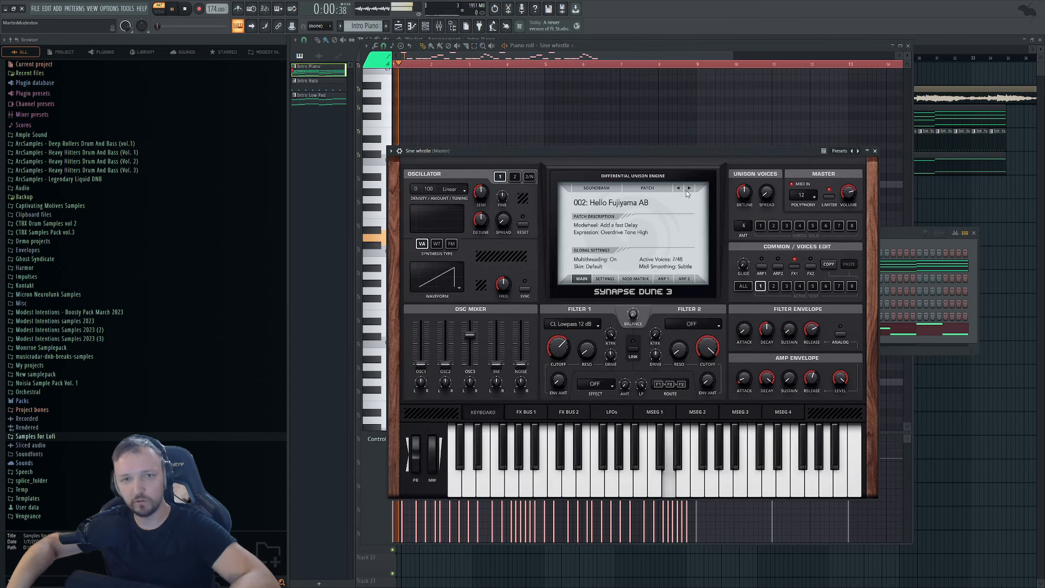
click(689, 188)
click(691, 187)
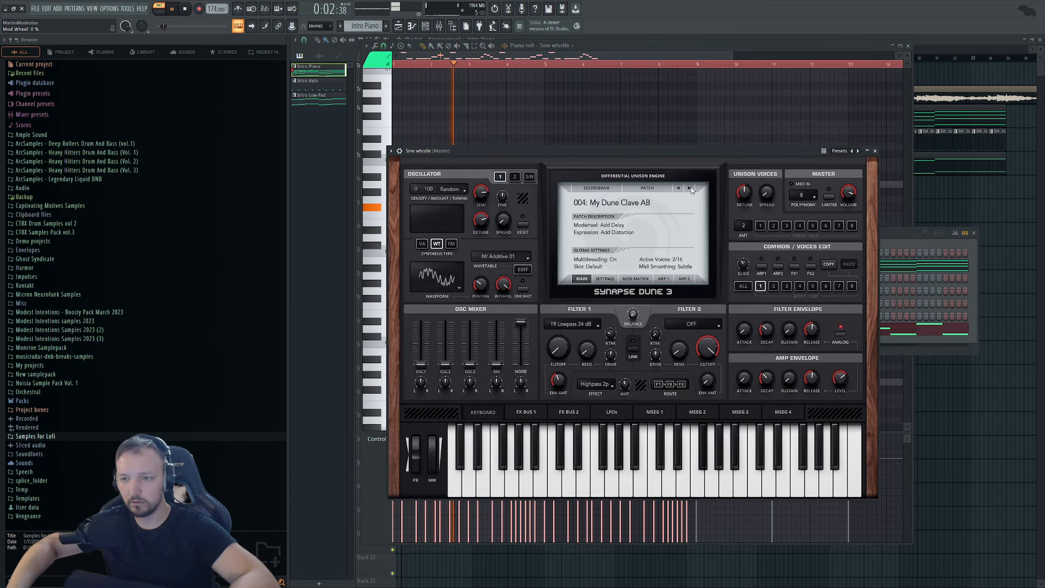
click(690, 188)
click(690, 187)
click(690, 188)
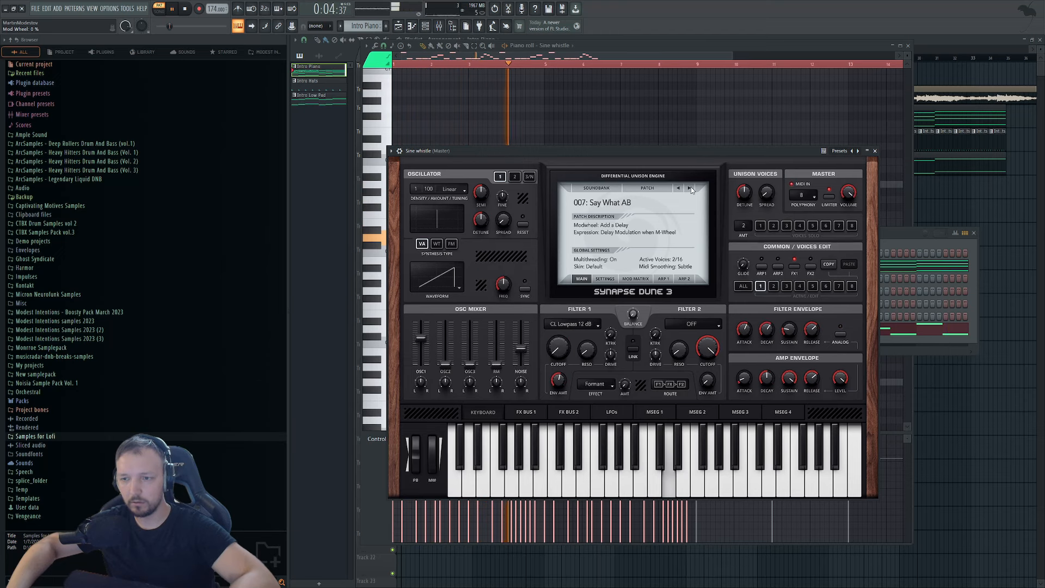
click(689, 188)
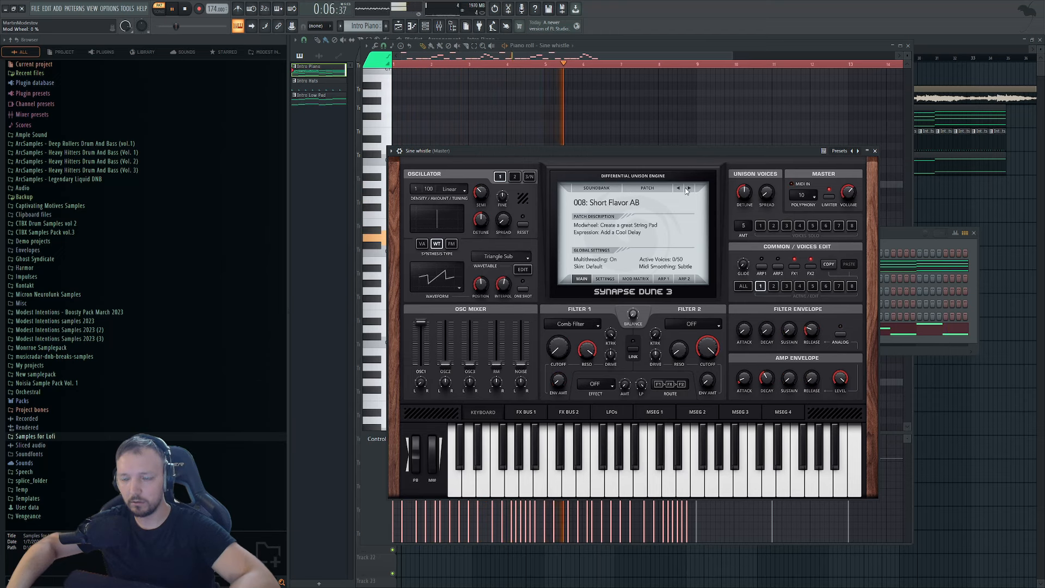
click(689, 188)
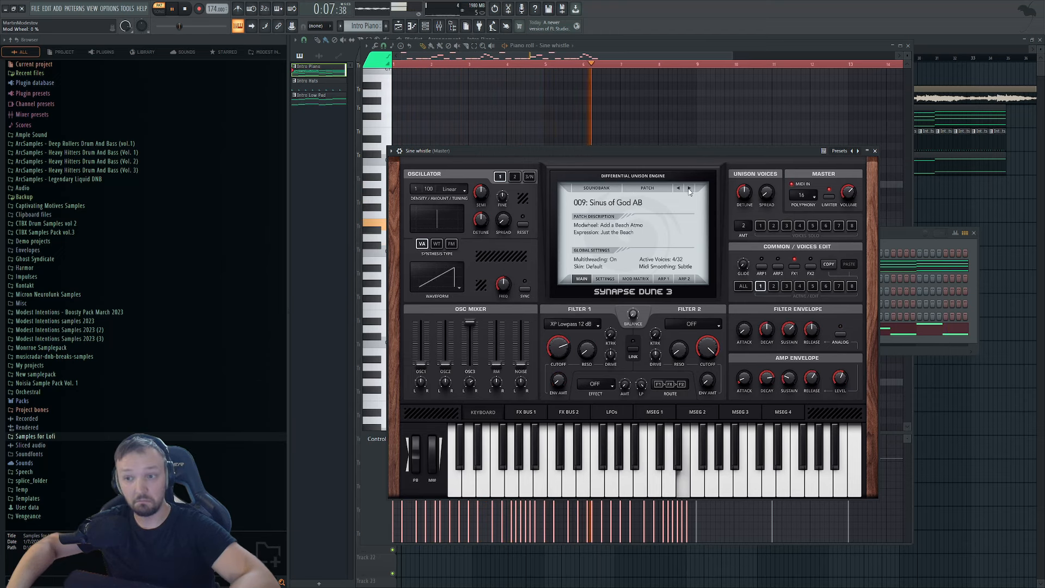
Select all notes in the Sine whistle piano roll and delete them.
click(908, 235)
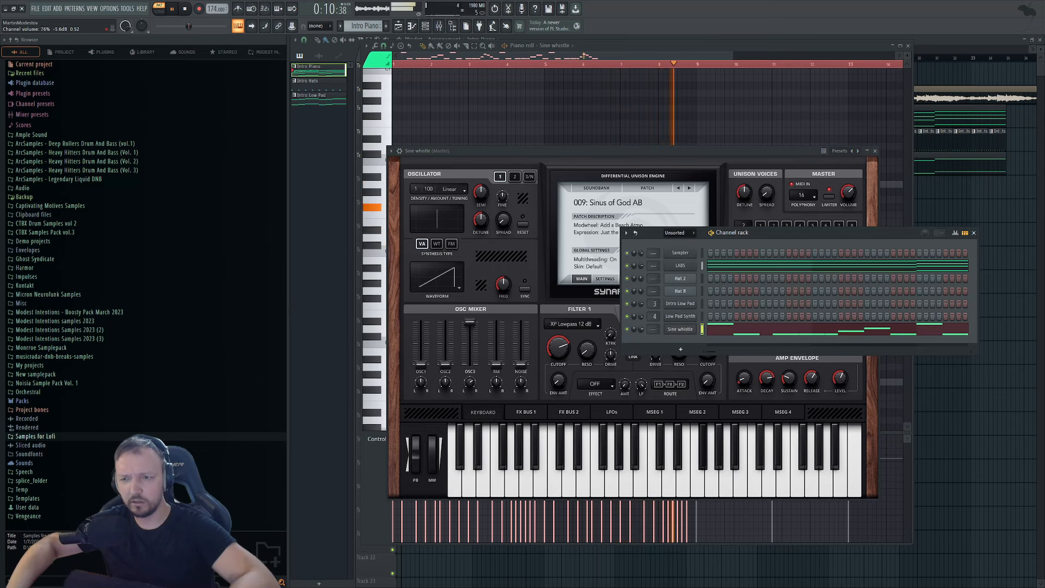
click(734, 330)
key(ctrl+a)
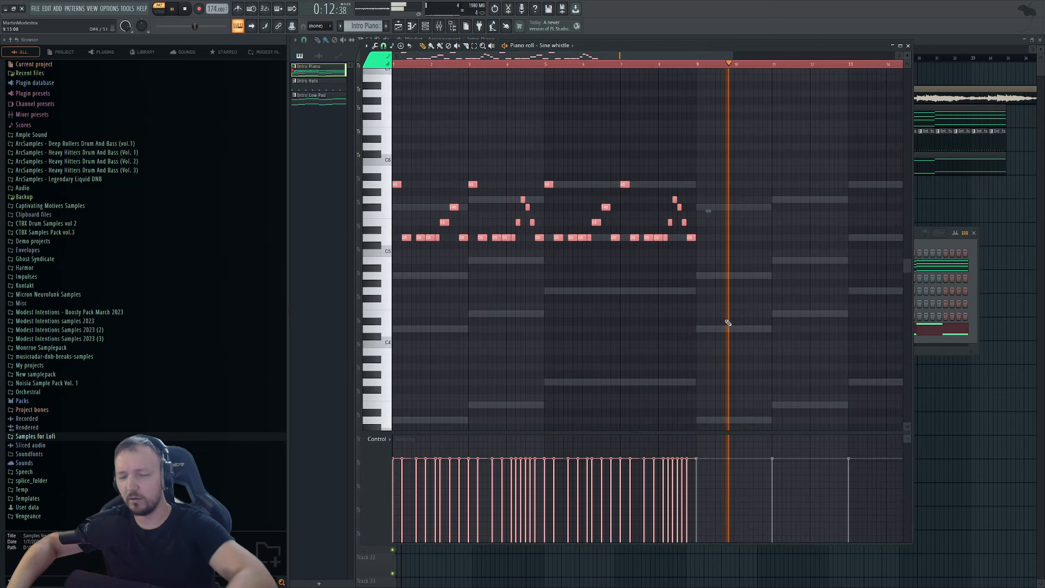
key(Delete)
Stop playback, bring up the Playlist with F5 and create a new empty pattern.
key(space)
click(319, 99)
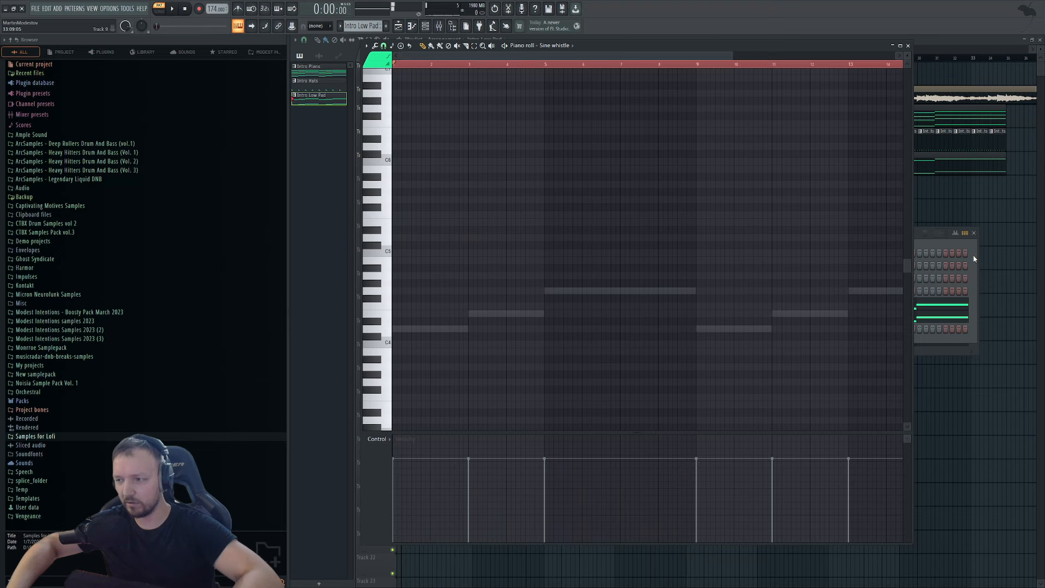
click(939, 233)
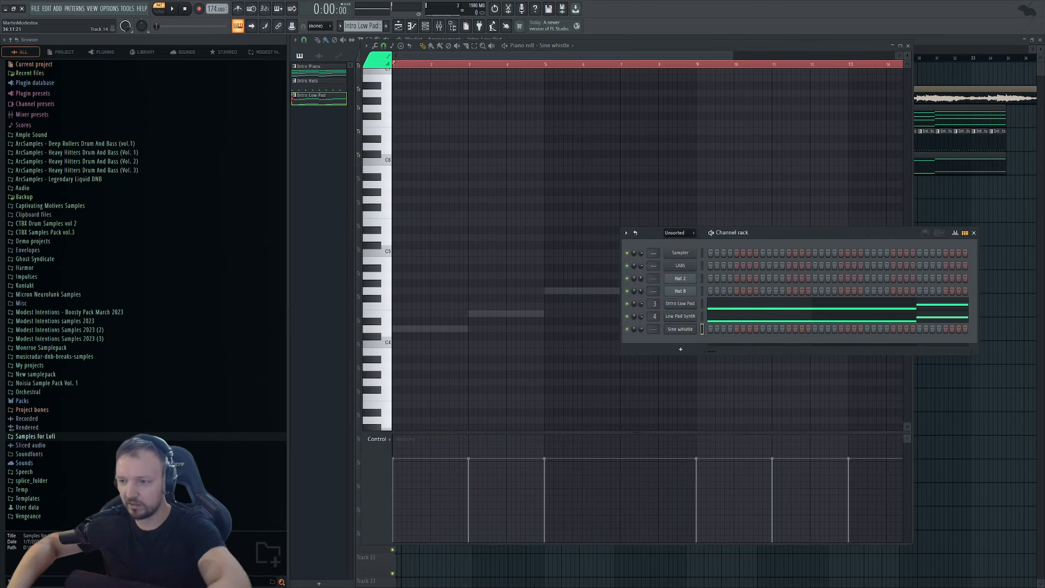
key(F5)
click(385, 26)
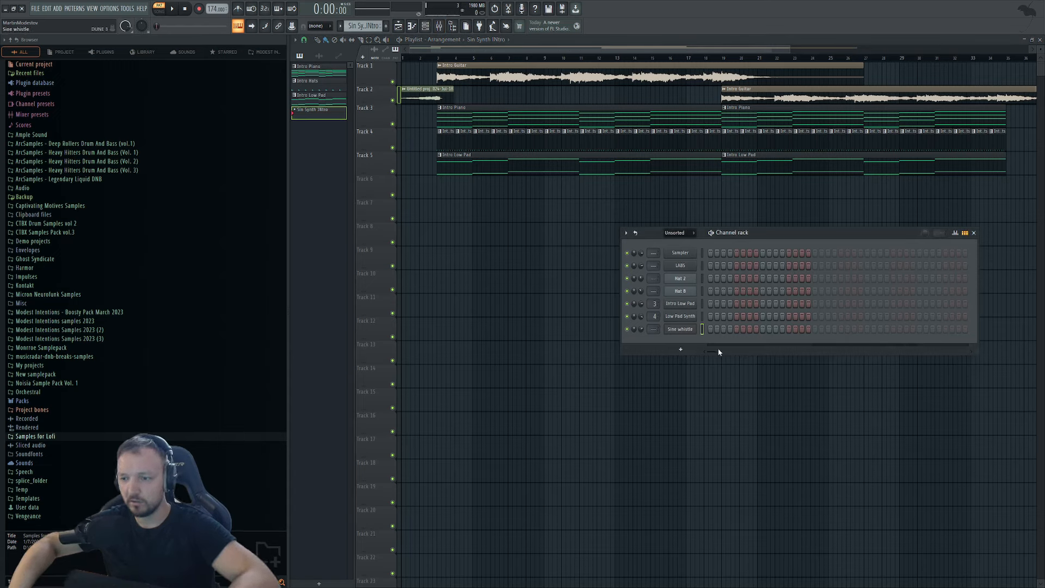
Confirm the channel name Sin. Synth Intro and route its synth to a free mixer track.
click(643, 350)
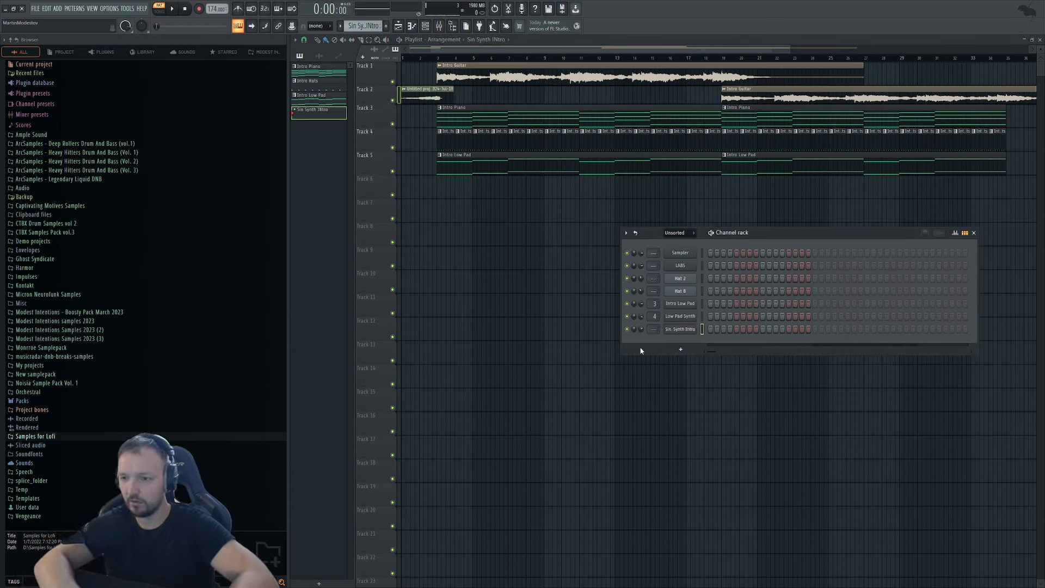
click(687, 330)
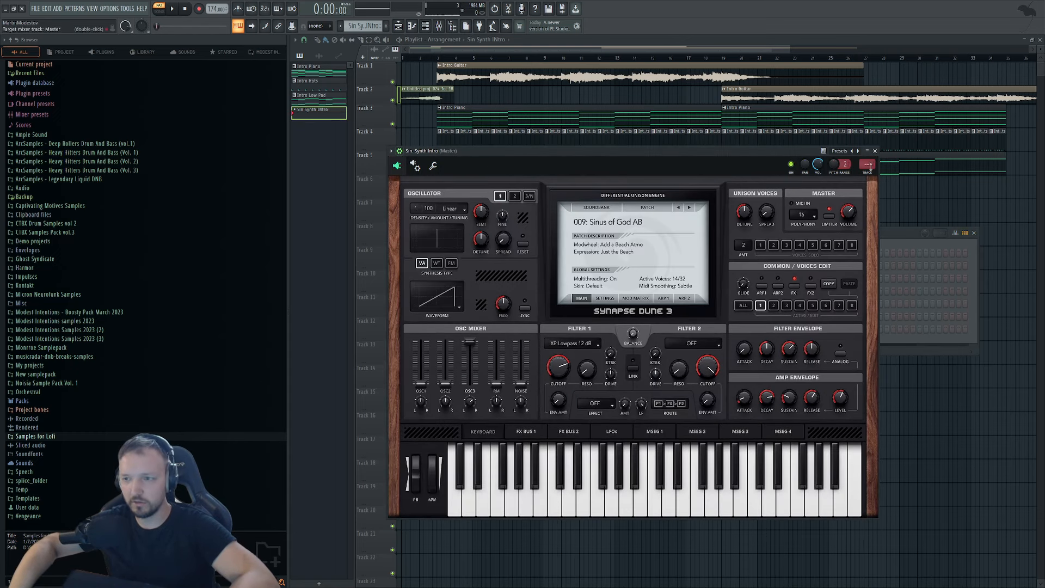
click(865, 178)
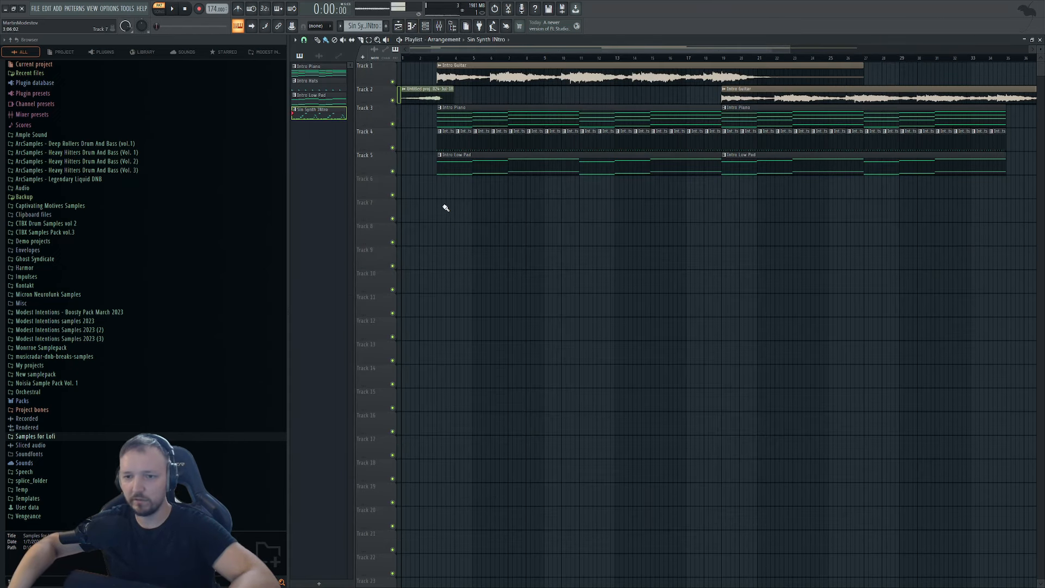
Place a Sin Synth INtro clip on Track 6, nudge it later and duplicate it.
click(446, 190)
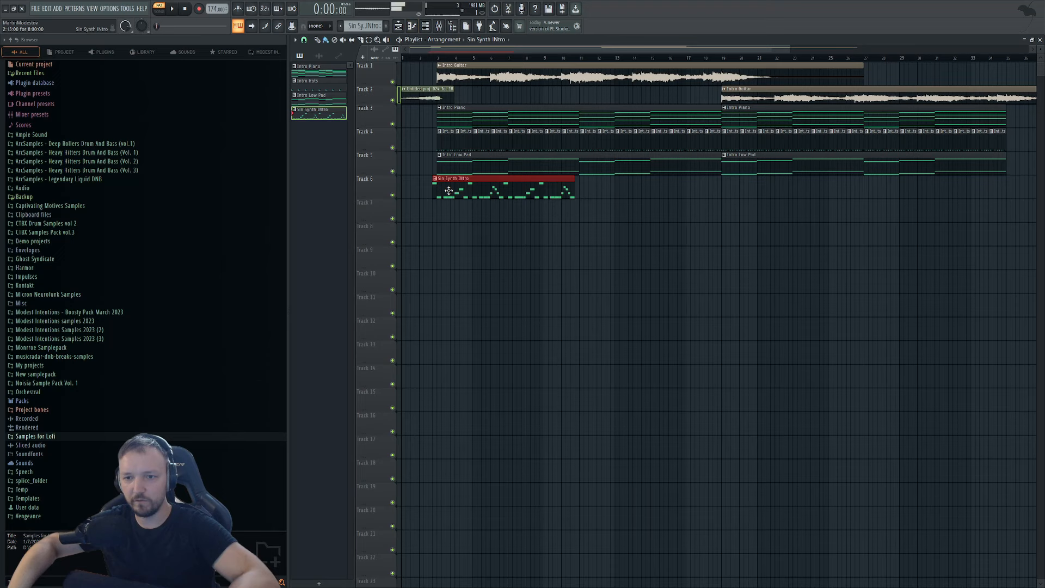
drag(449, 190, 455, 189)
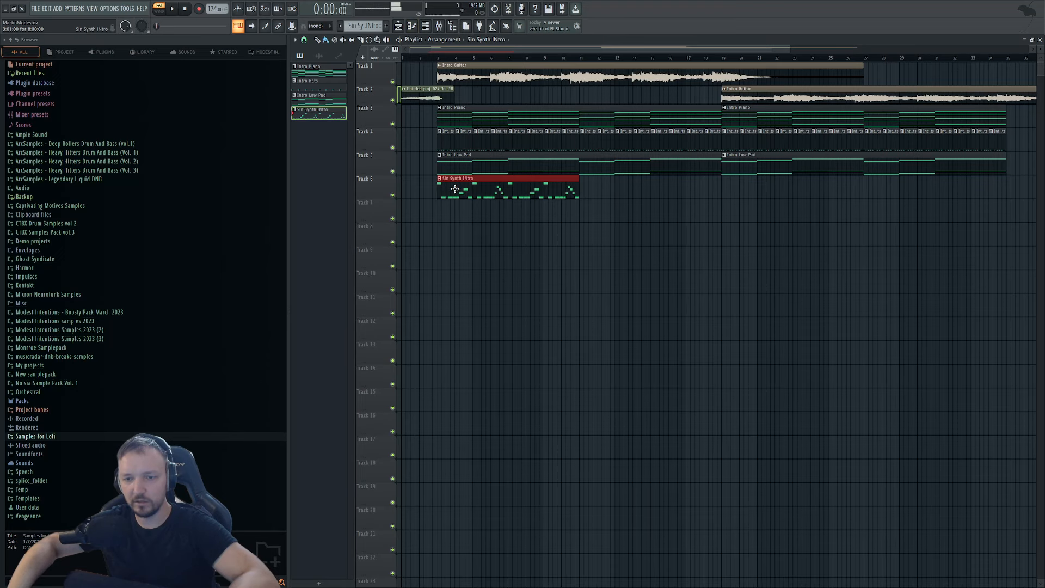
key(ctrl+b)
click(606, 177)
key(F6)
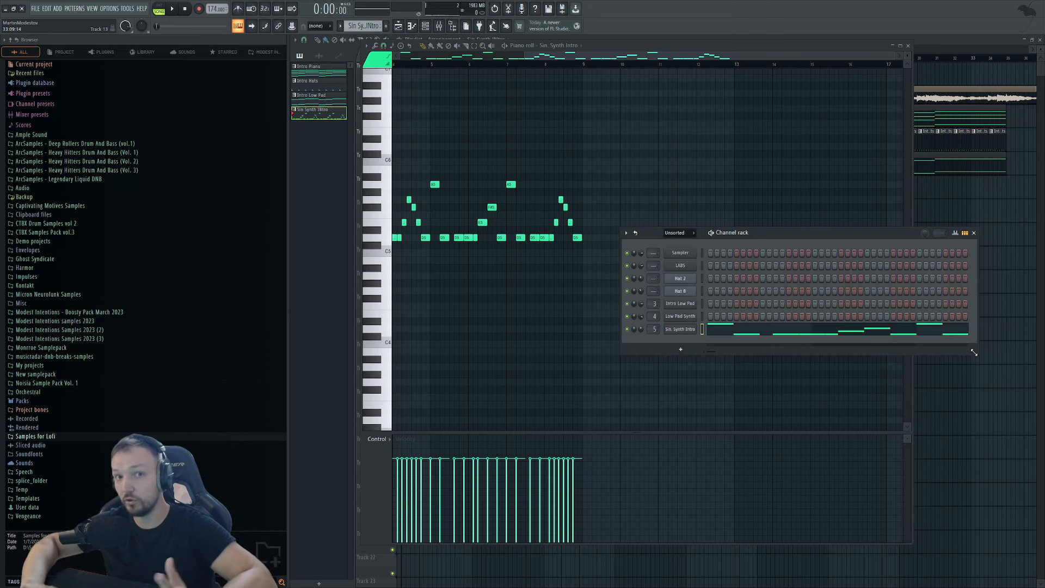
Duplicate both Track 6 Sin Synth INtro clips to fill bars 19–35.
key(F5)
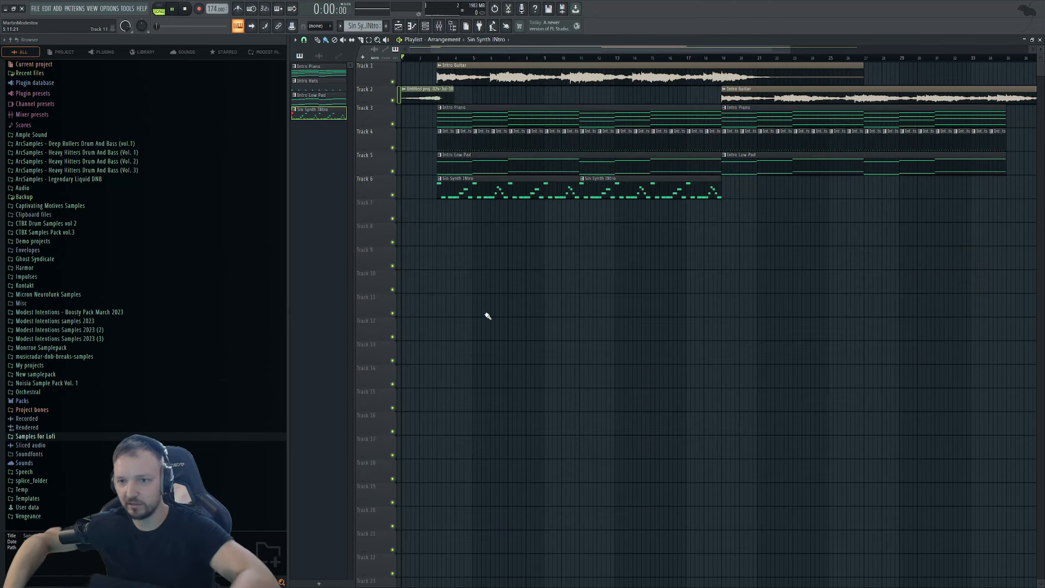
key(space)
drag(783, 222, 462, 173)
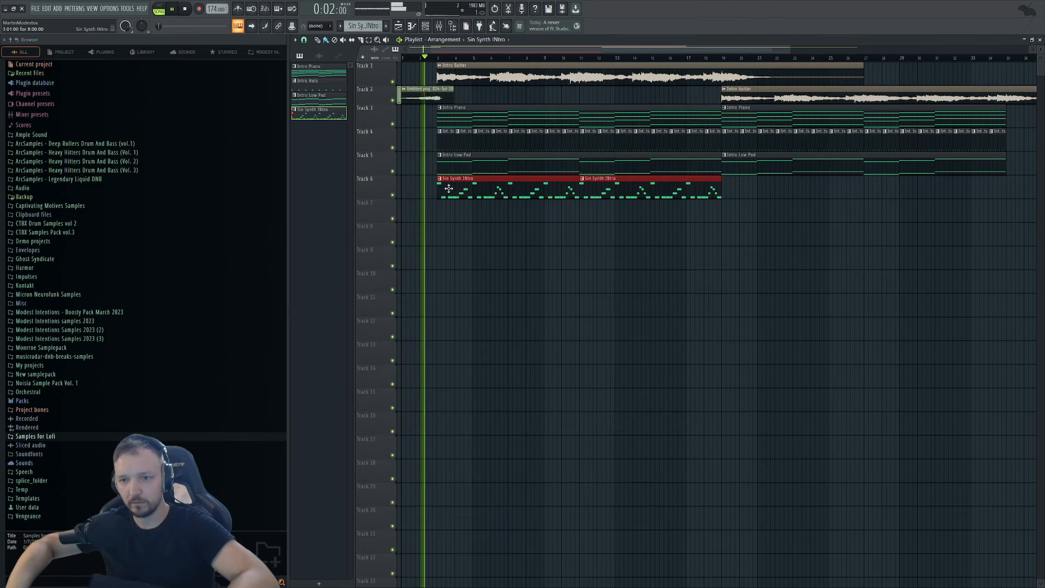
key(ctrl+b)
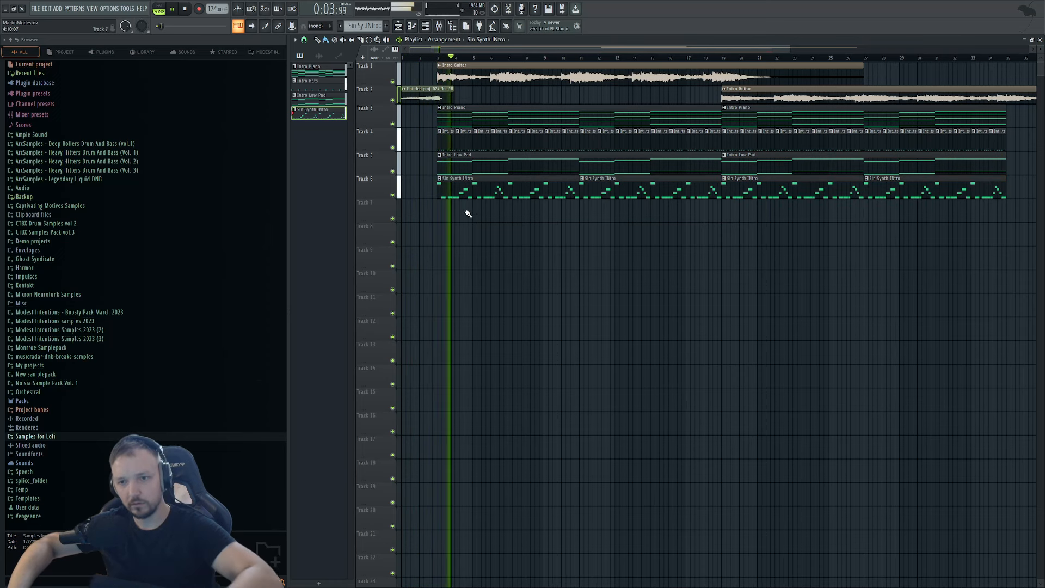
Open the Intro Low Pad notes, nudge a channel volume and set guitar volume to 95%.
click(469, 164)
double_click(469, 164)
key(F6)
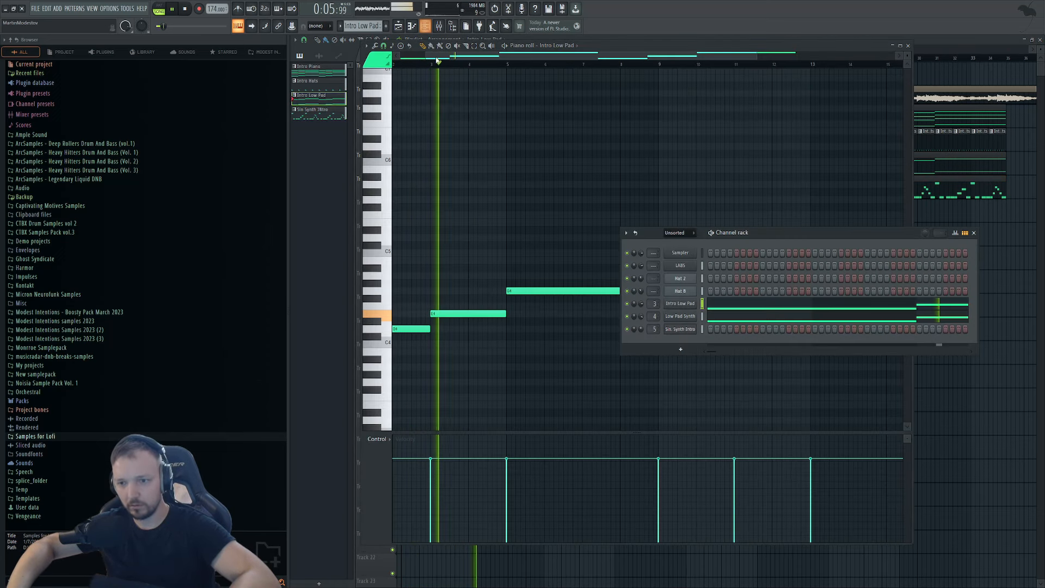
drag(641, 317, 641, 320)
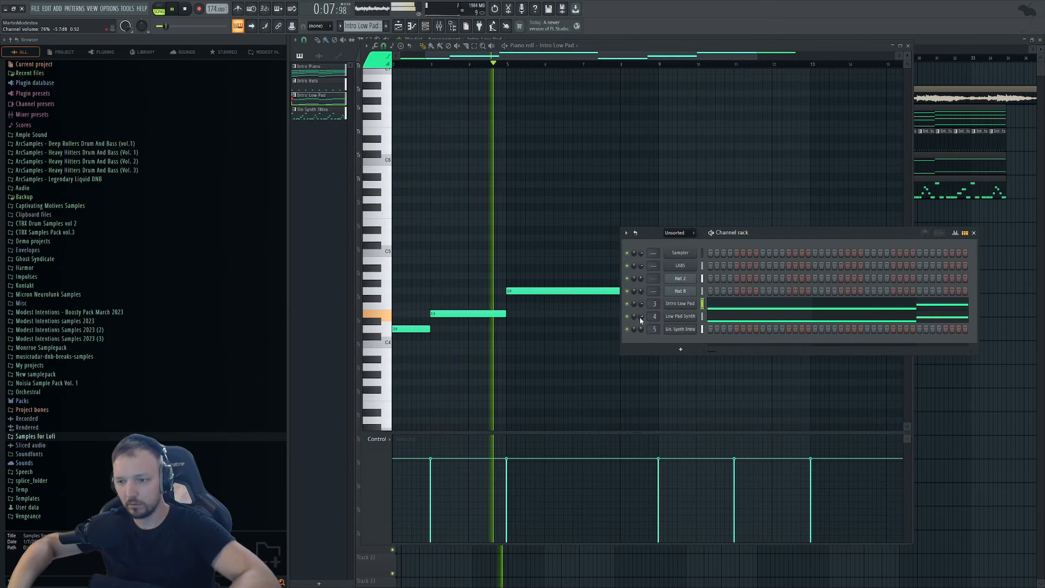
click(955, 375)
double_click(463, 76)
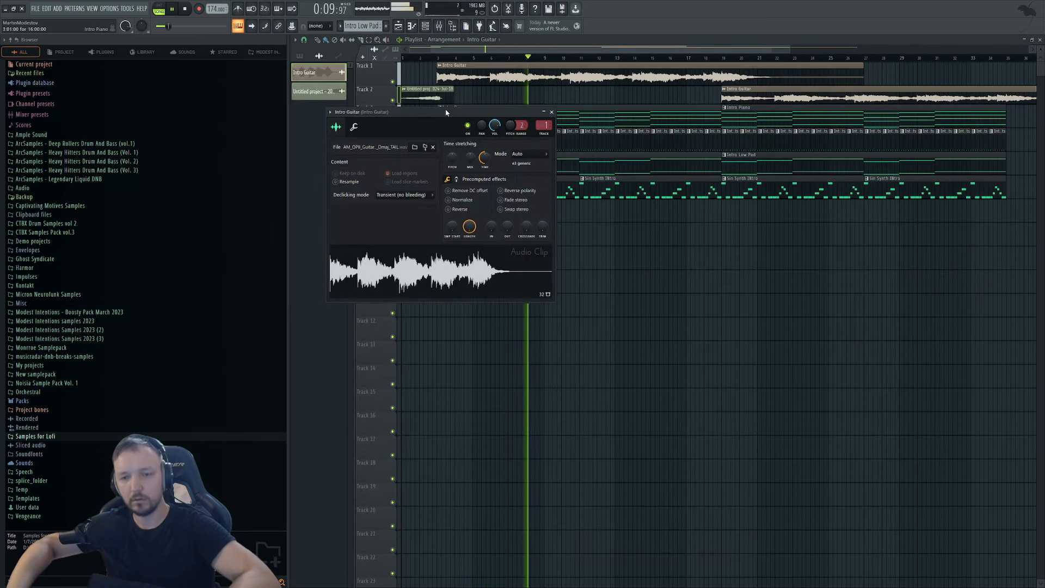
click(353, 127)
drag(357, 159, 361, 164)
Raise the Intro Low Pad synth's filter cutoff to 472 Hz and open the Intro Piano notes.
double_click(618, 170)
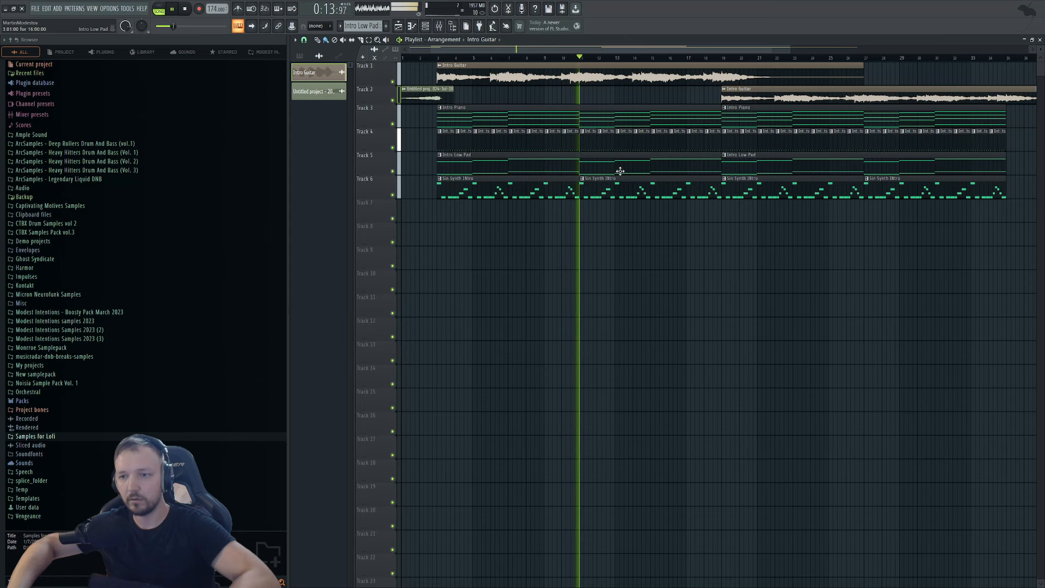
click(428, 28)
click(676, 308)
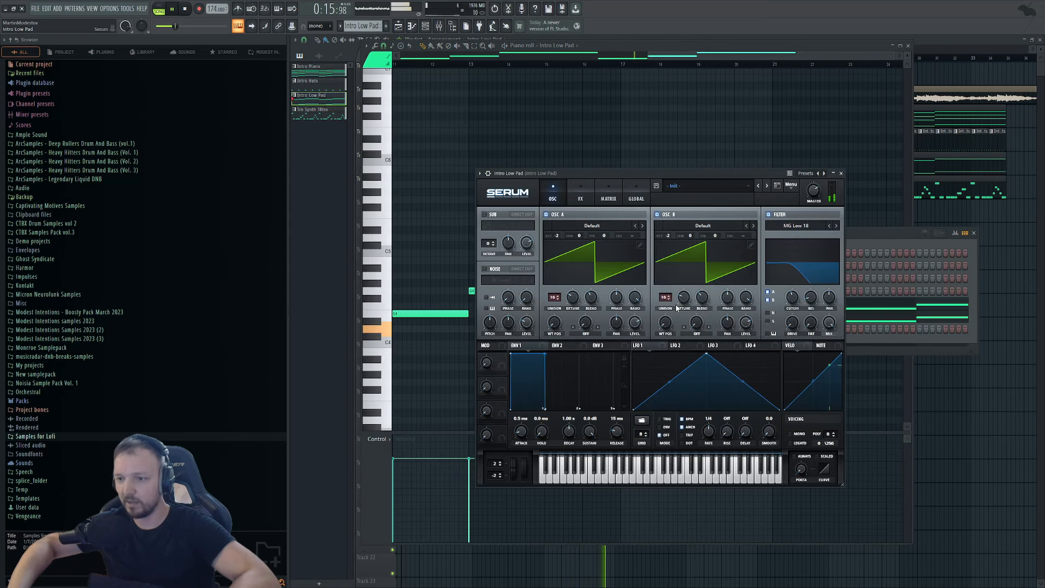
drag(793, 299, 793, 292)
click(882, 233)
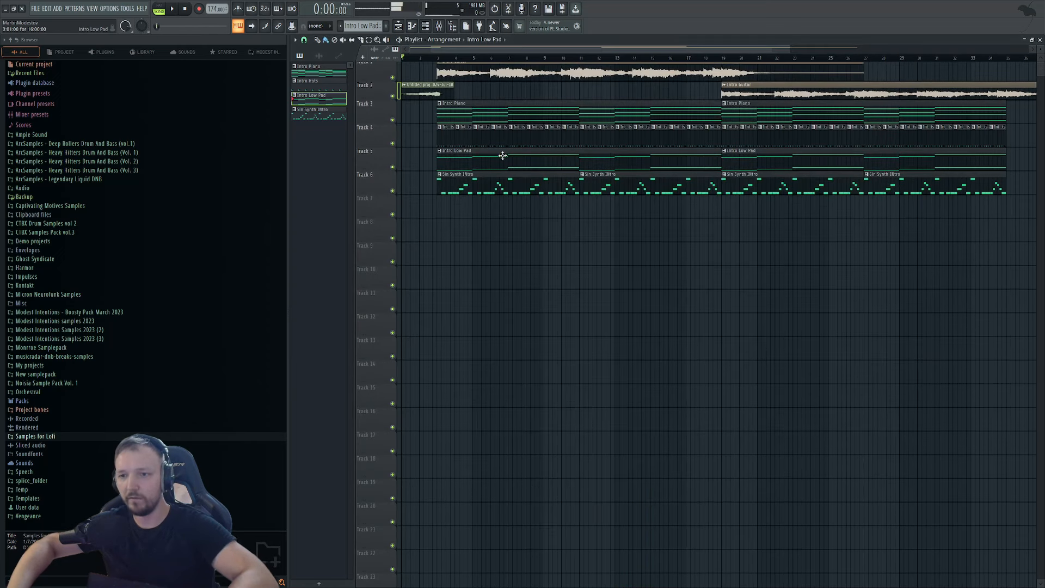
double_click(489, 104)
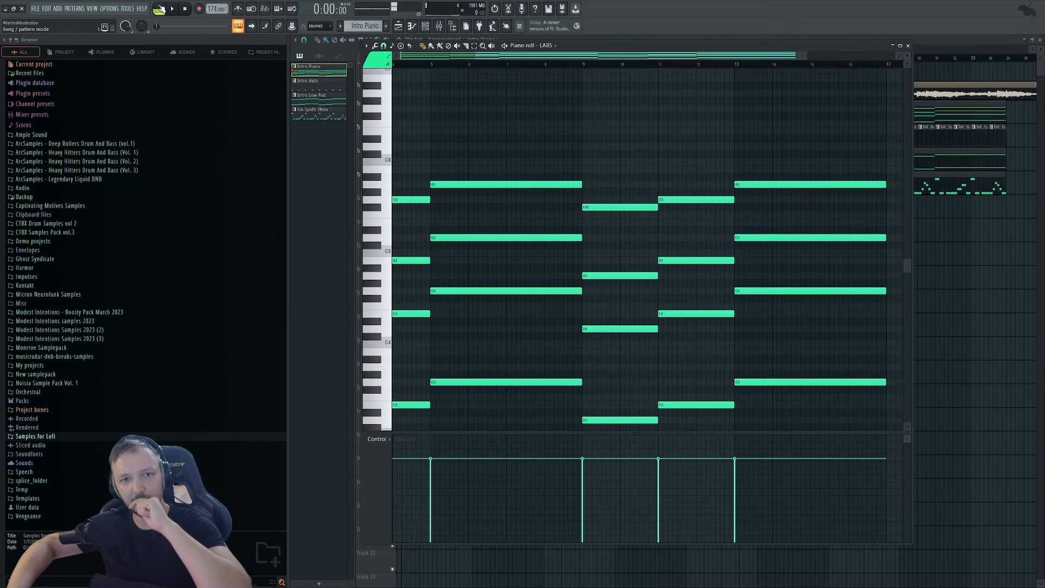
Play the Intro Piano pattern alone and clone it as Intro Piano #2.
click(160, 8)
key(space)
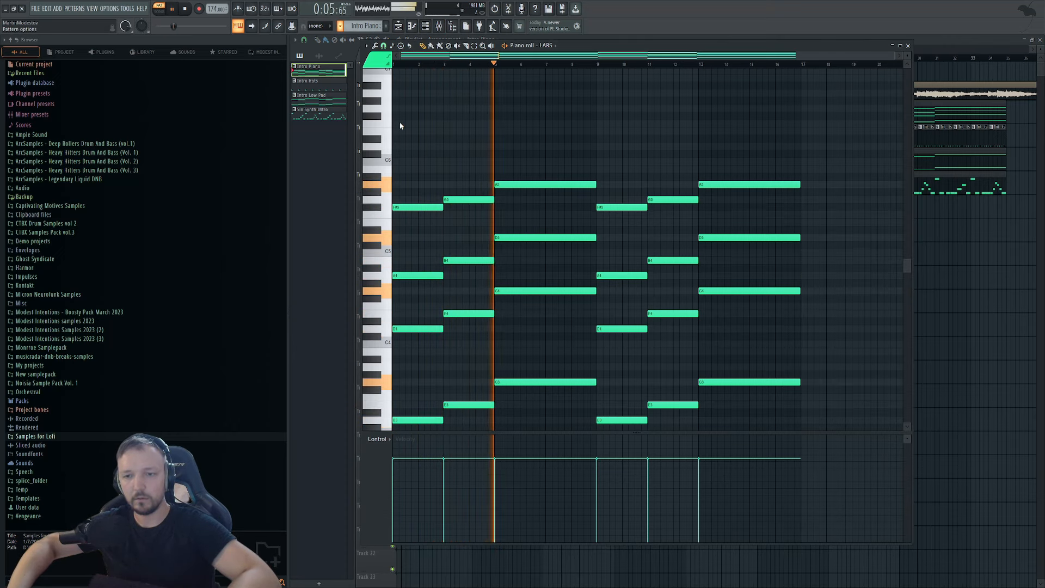
key(ctrl+shift+c)
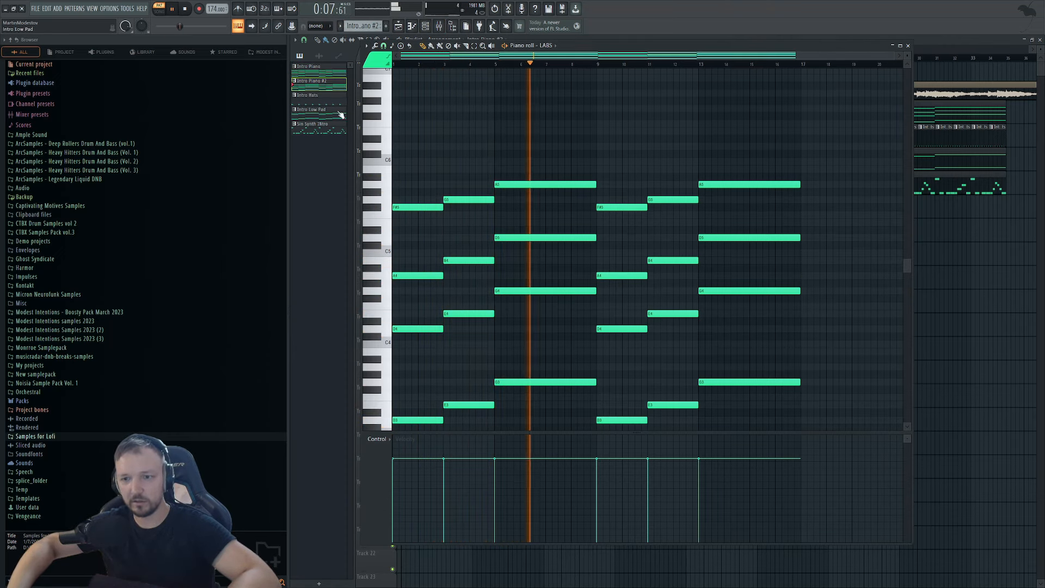
scroll(527, 163, down, 5)
scroll(532, 140, up, 4)
drag(525, 129, 502, 364)
scroll(501, 343, down, 4)
scroll(393, 336, up, 1)
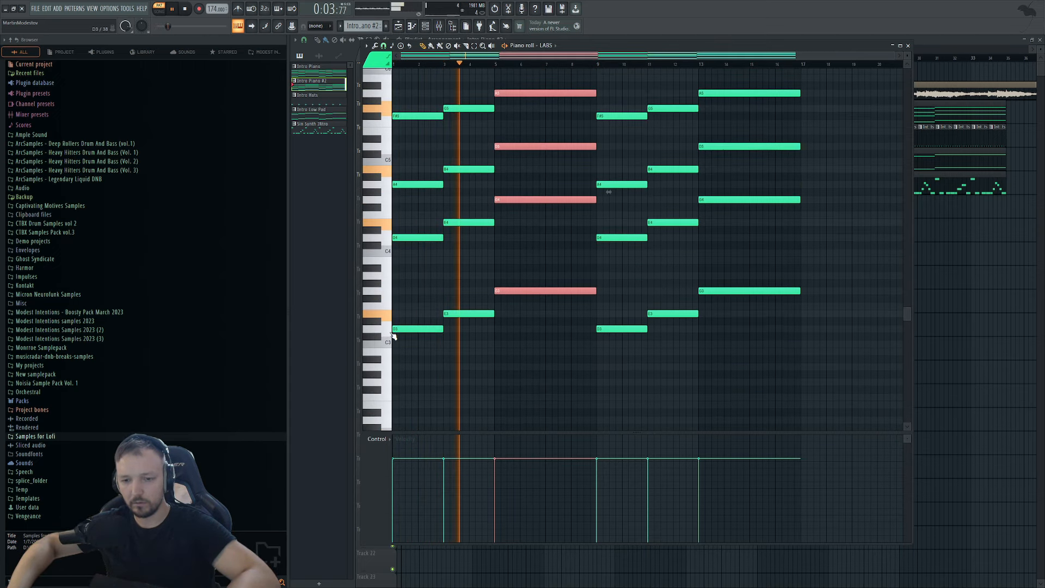
key(space)
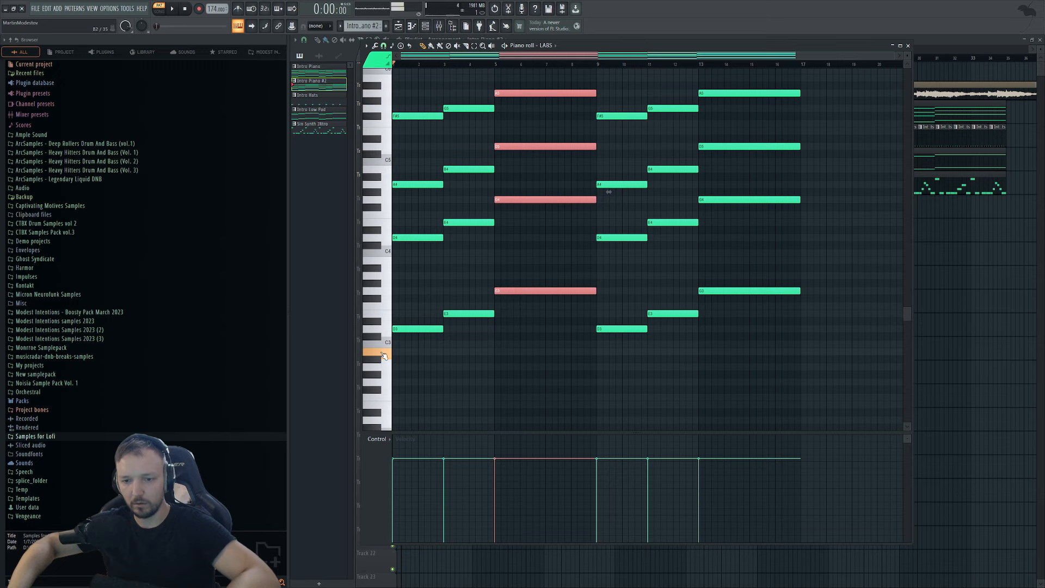
Lower the bar-5 chord by 8 semitones and raise its top note to D5.
drag(508, 289, 507, 353)
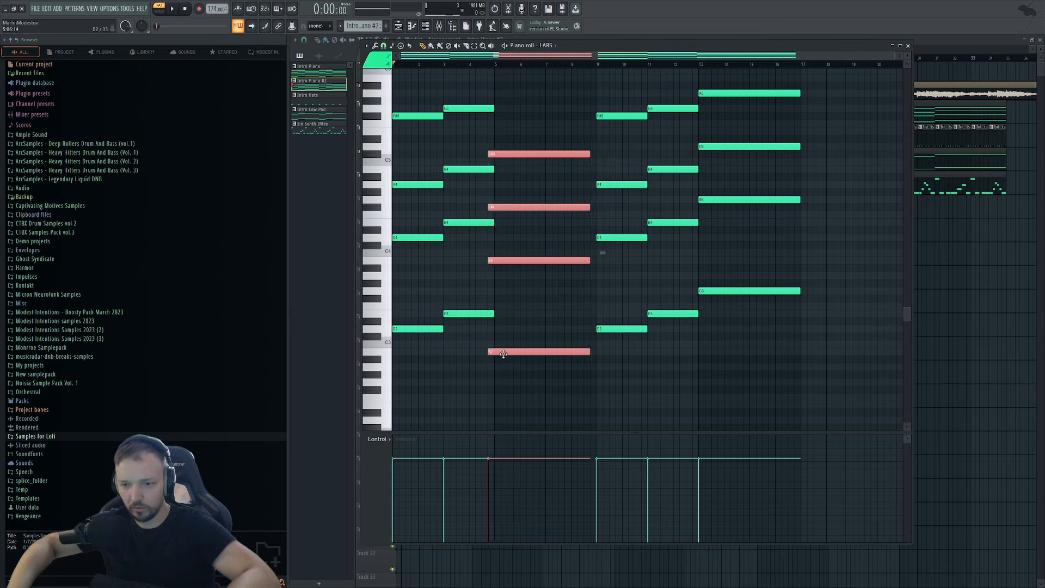
scroll(452, 140, up, 1)
scroll(452, 141, up, 2)
drag(533, 57, 89, 77)
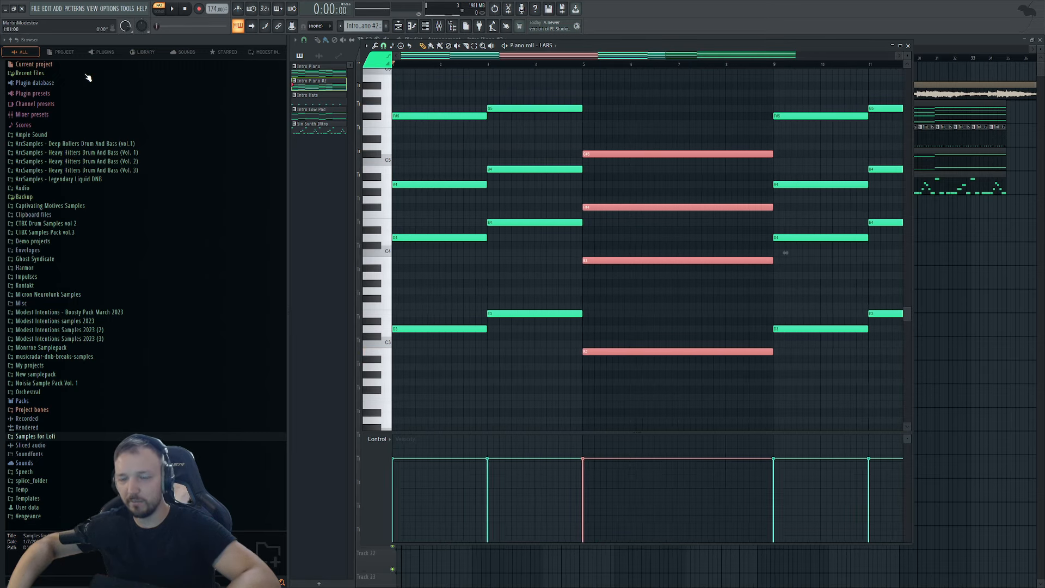
click(584, 65)
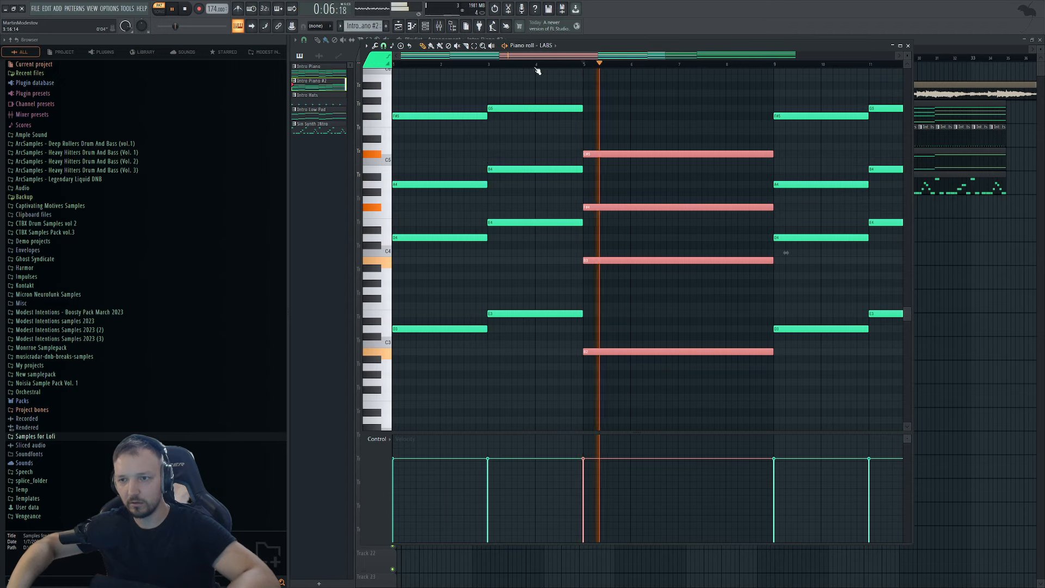
key(space)
ctrl+click(538, 72)
drag(605, 153, 605, 144)
key(space)
Shorten the chord to end near bar 7, then add a G4 note in bars 7–9.
drag(701, 121, 686, 360)
key(space)
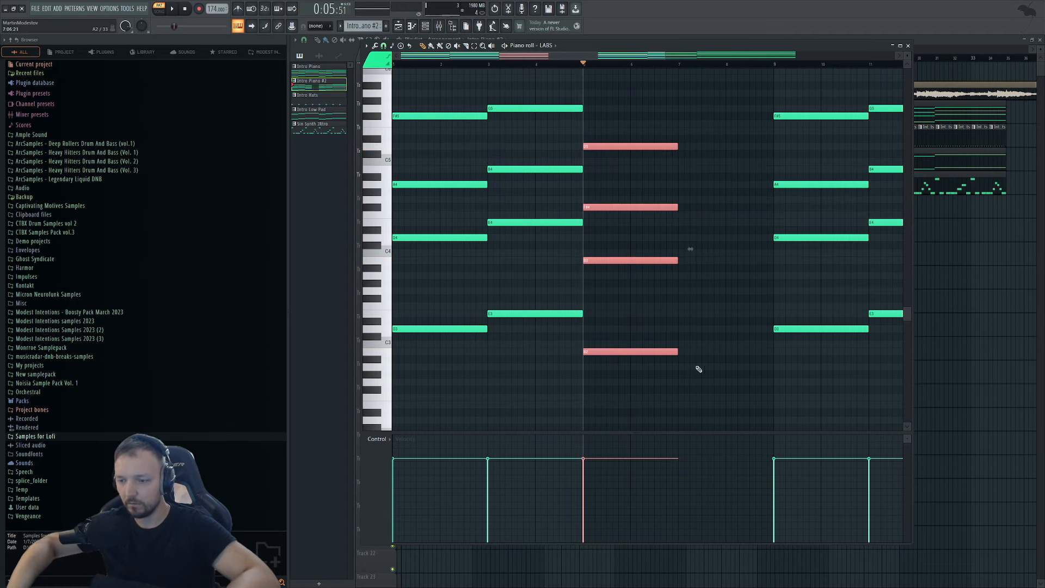
click(679, 292)
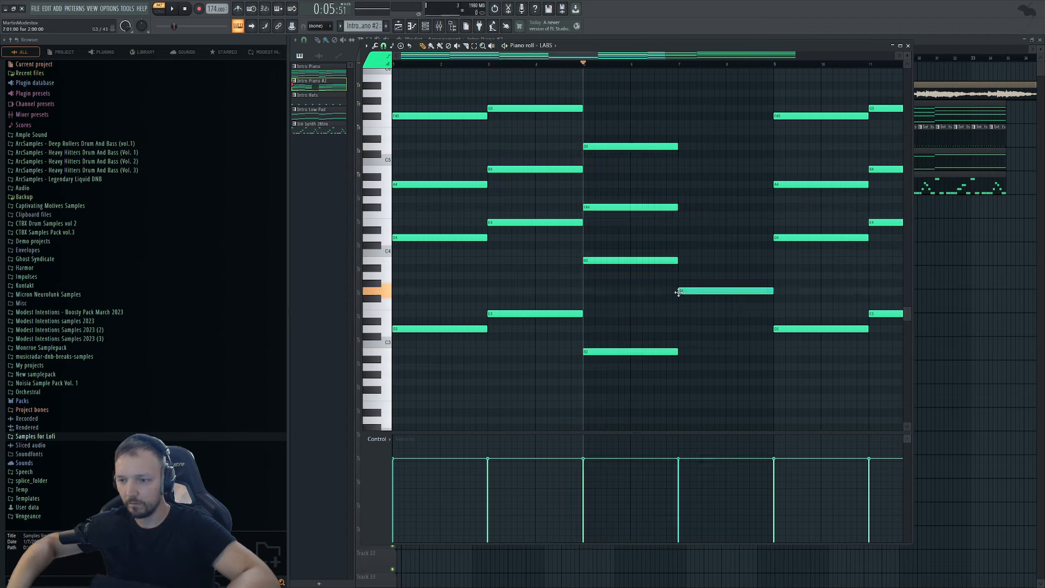
click(688, 146)
mouse_move(682, 208)
mouse_down()
mouse_move(676, 197)
mouse_move(692, 234)
mouse_move(679, 238)
mouse_up()
key(space)
scroll(619, 201, down, 3)
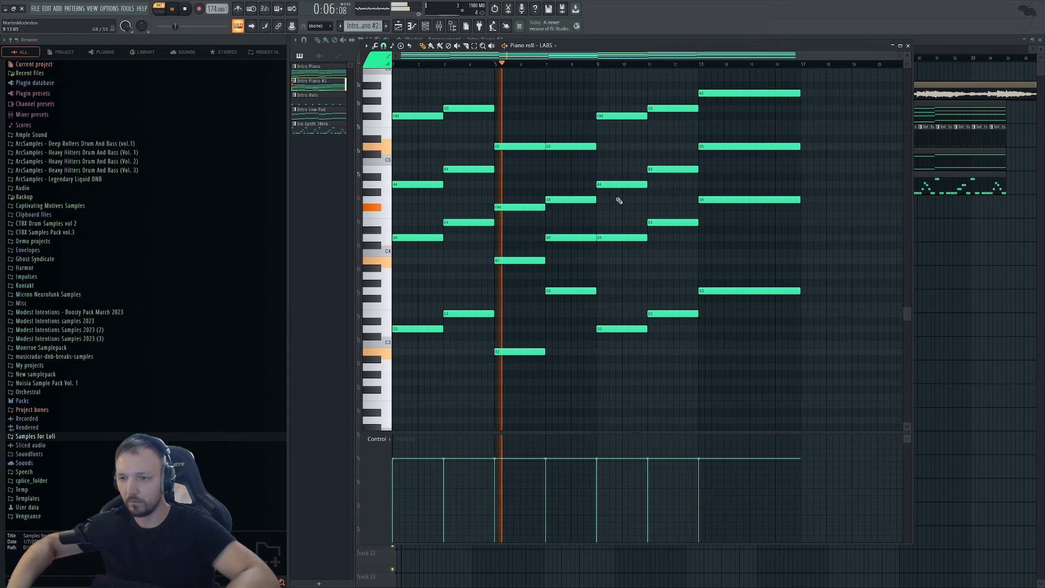
scroll(619, 201, up, 3)
drag(828, 128, 590, 458)
key(space)
Move the bars 1–9 notes after the rest, shift everything back to bar 1, and return to the Playlist.
drag(580, 104, 417, 433)
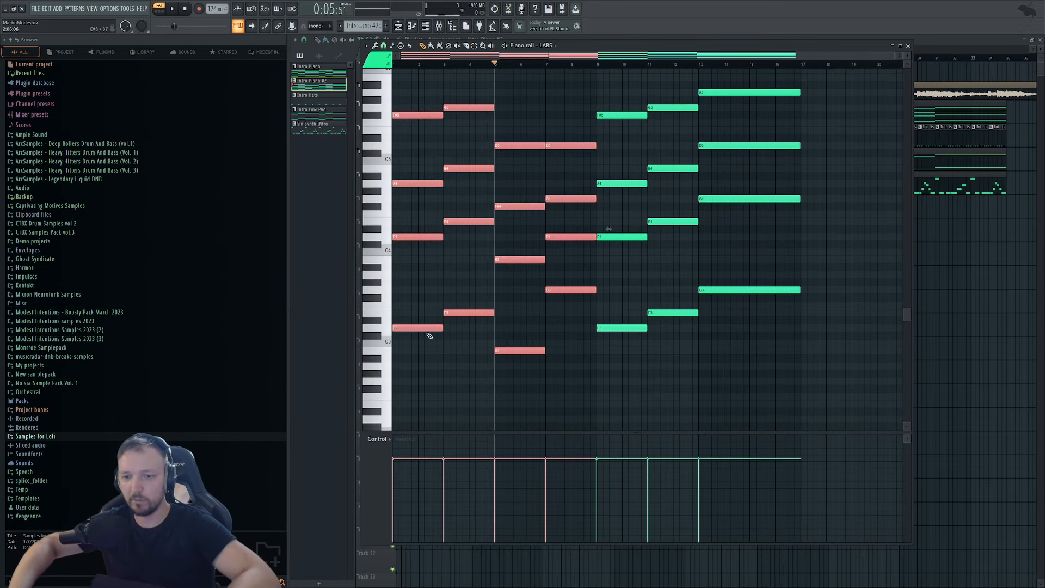
drag(419, 329, 827, 329)
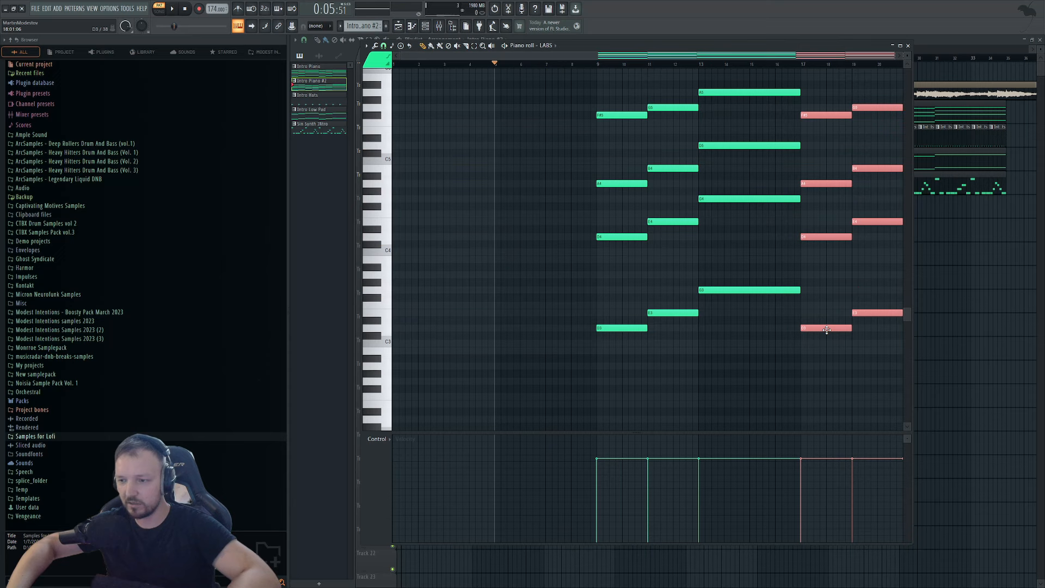
key(ctrl+a)
drag(623, 328, 419, 328)
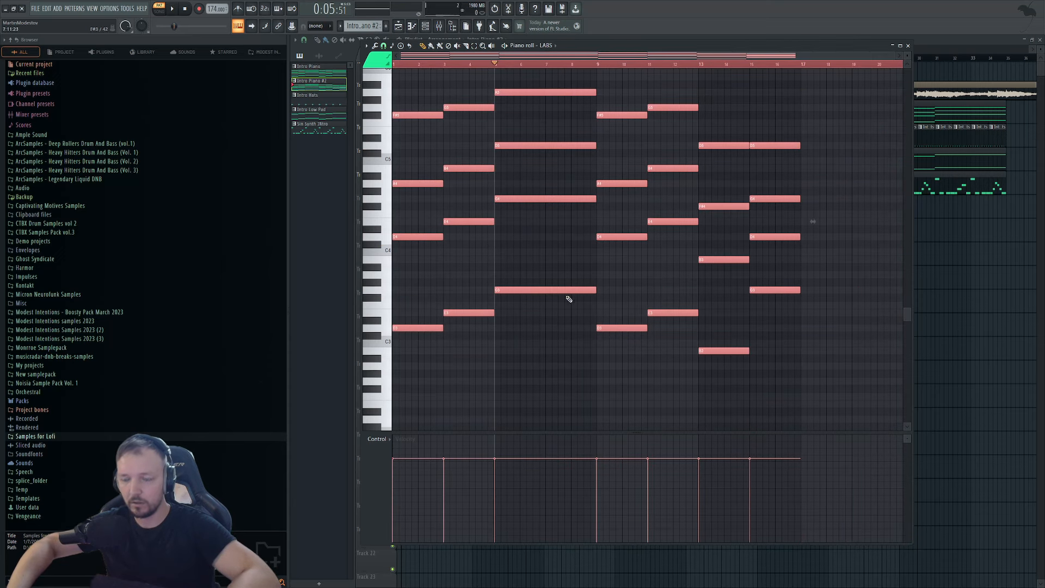
click(983, 285)
scroll(601, 207, up, 1)
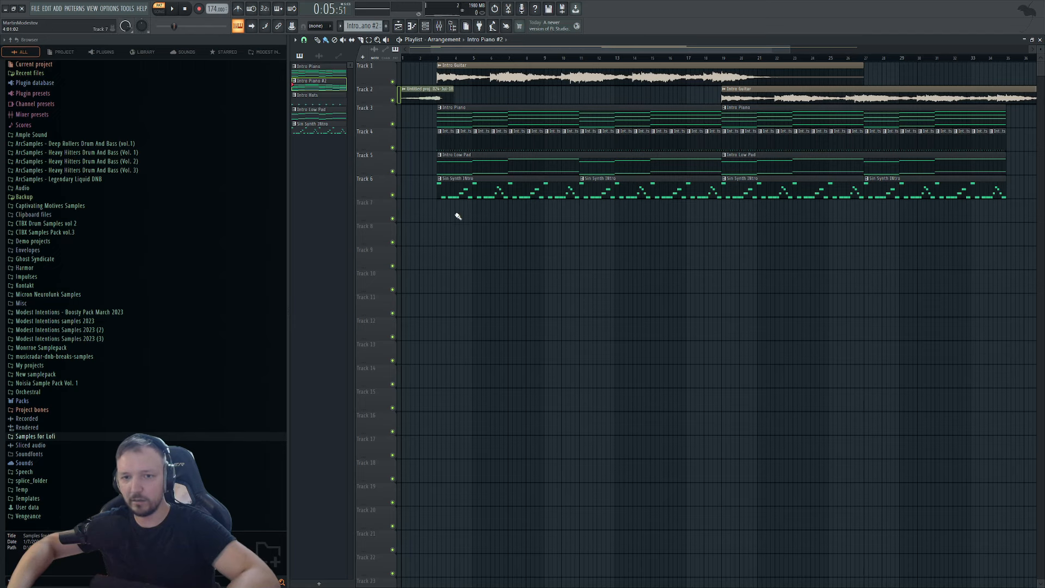
Replace the second Intro Piano clip on Track 3 with an Intro Piano #2 clip at bar 19.
drag(458, 216, 738, 224)
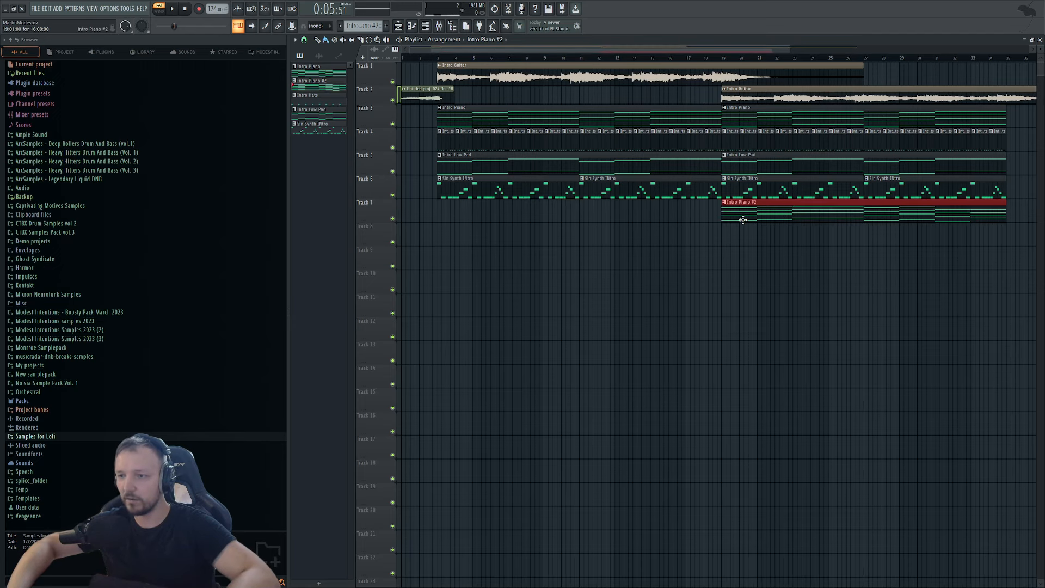
right_click(756, 123)
scroll(755, 123, down, 2)
drag(699, 213, 699, 118)
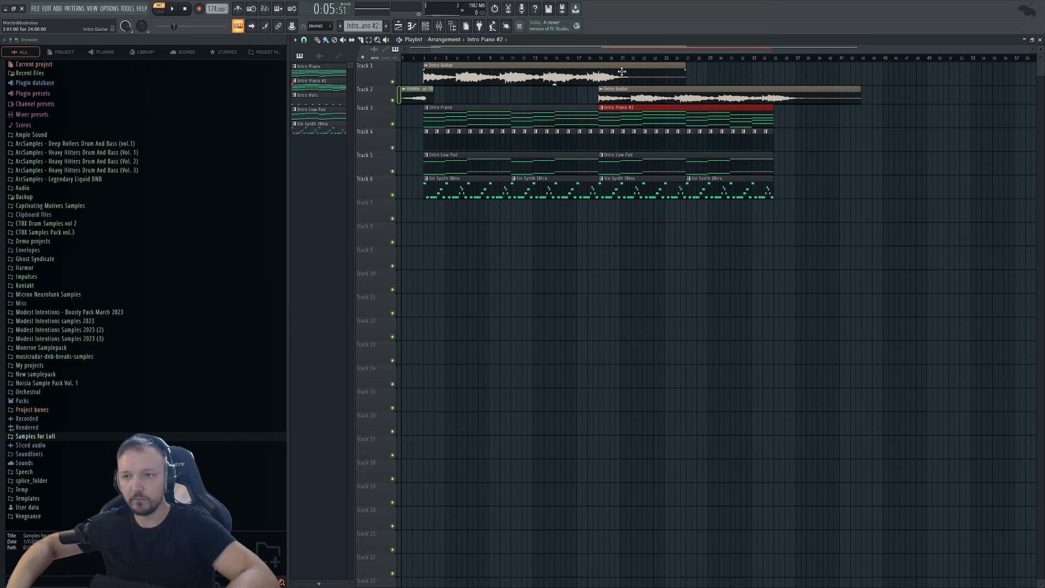
Play the arrangement from bar 19, then open the Intro Low Pad notes.
click(600, 58)
key(space)
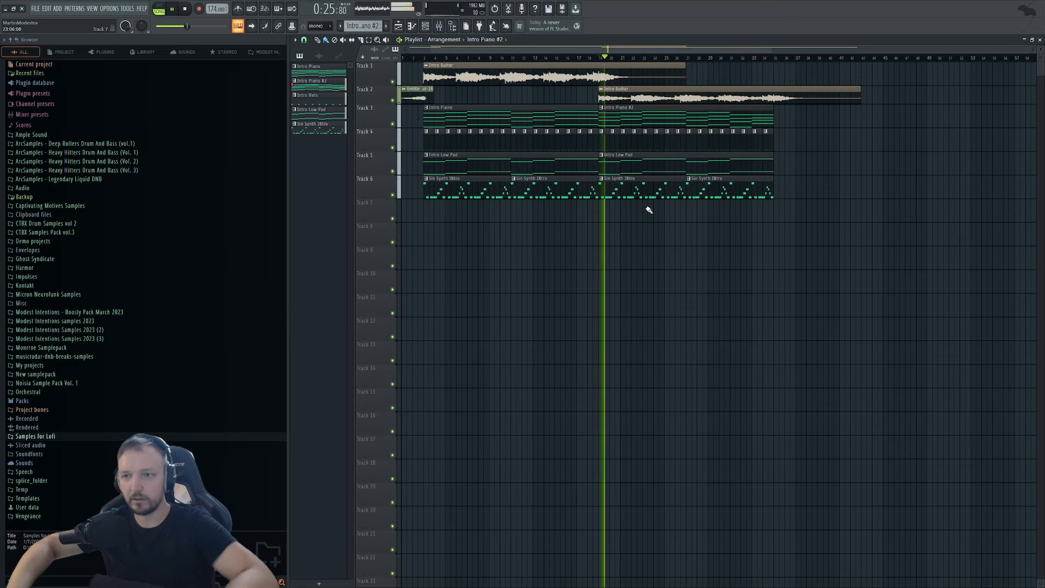
key(space)
double_click(694, 160)
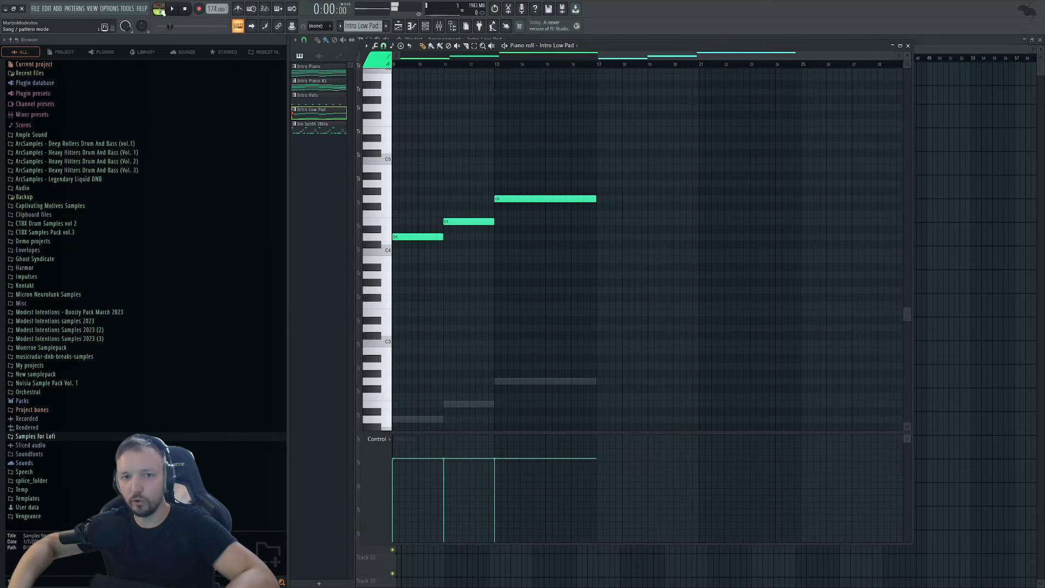
Duplicate the three pad notes and vary the copy with an A#4 ending at bar 15 and a two-bar G4.
click(159, 10)
key(ctrl+b)
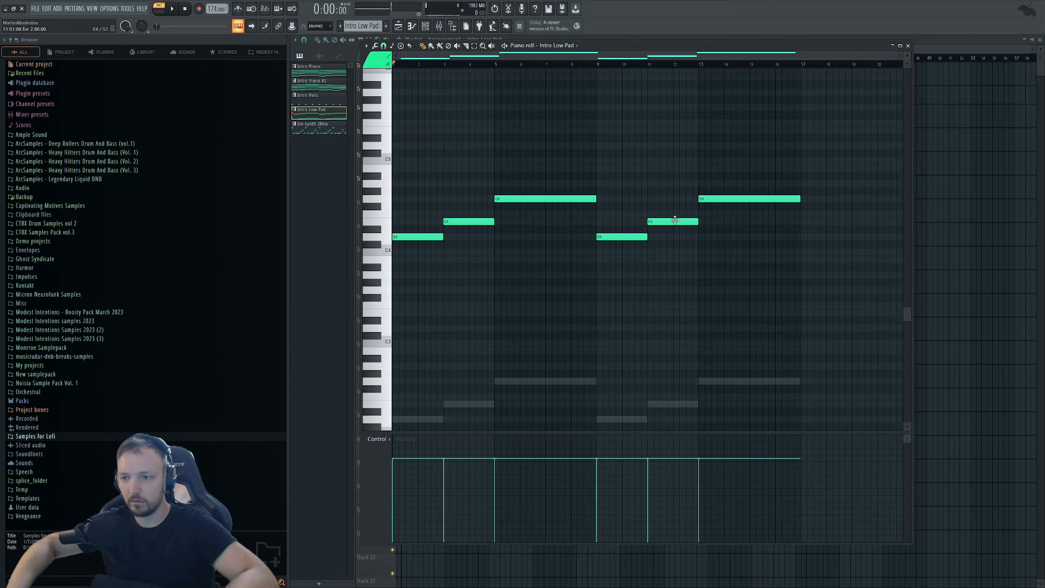
drag(672, 224, 707, 169)
drag(799, 169, 750, 168)
click(756, 199)
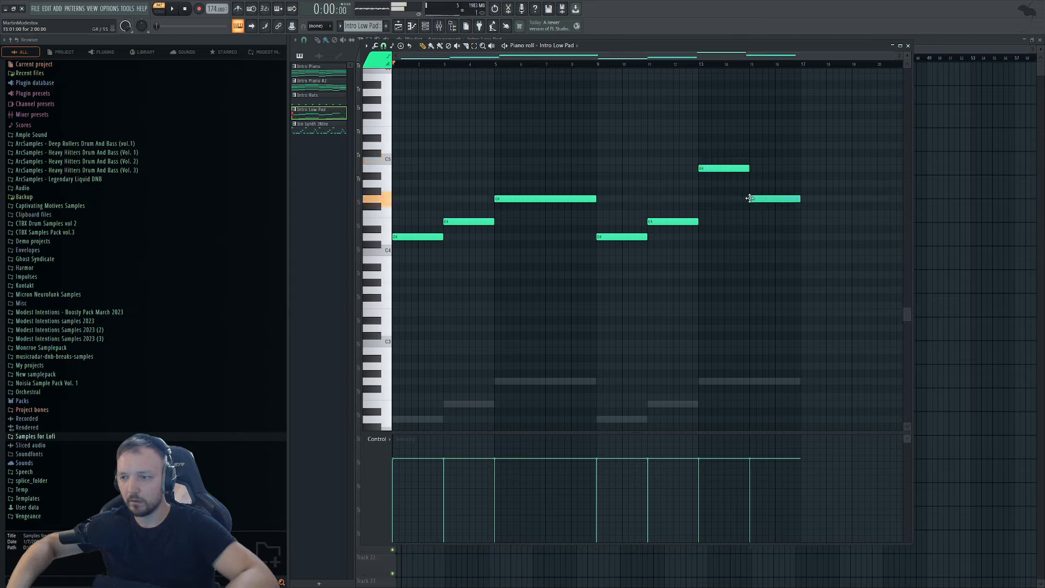
drag(821, 111, 634, 327)
In Low Pad Synth, delete the G2, last E2 and bar-9 D2 notes.
ctrl+click(626, 419)
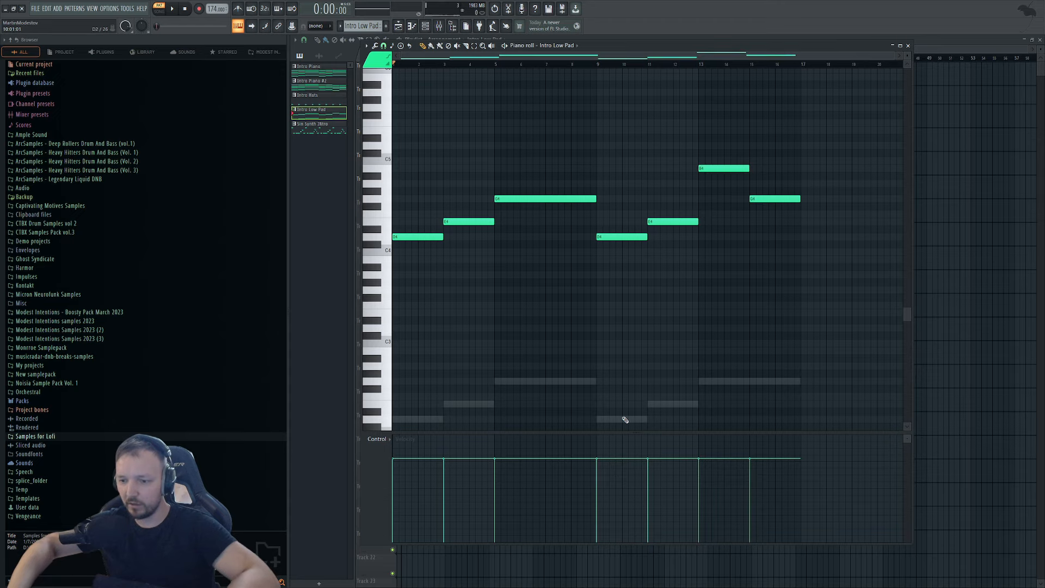
right_click(625, 419)
click(668, 404)
right_click(703, 381)
right_click(669, 404)
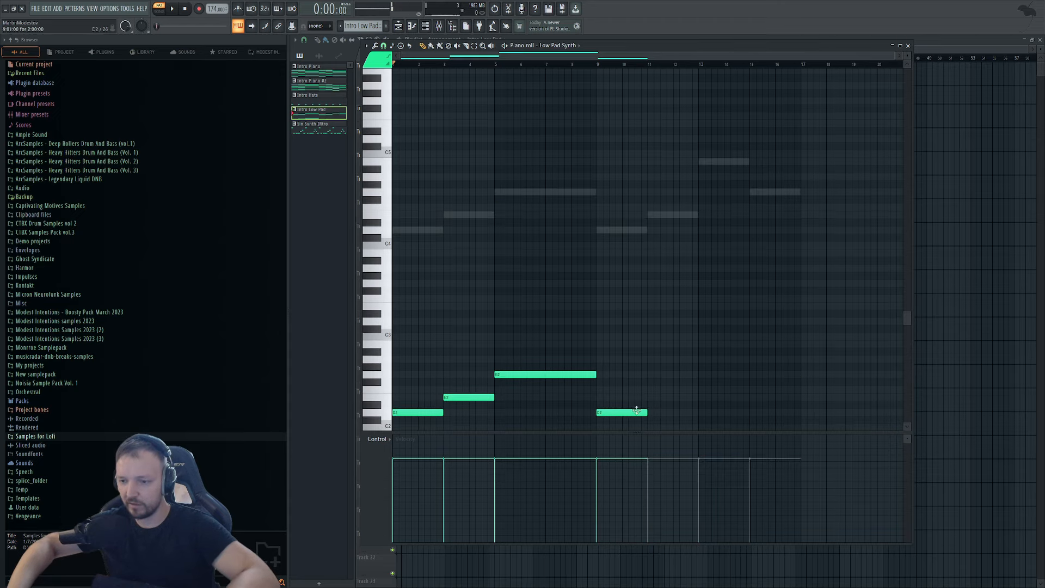
right_click(637, 410)
Paste the pad notes into Low Pad Synth at bar 9, an octave lower, then raise everything three semitones.
key(ctrl+v)
drag(397, 229, 602, 228)
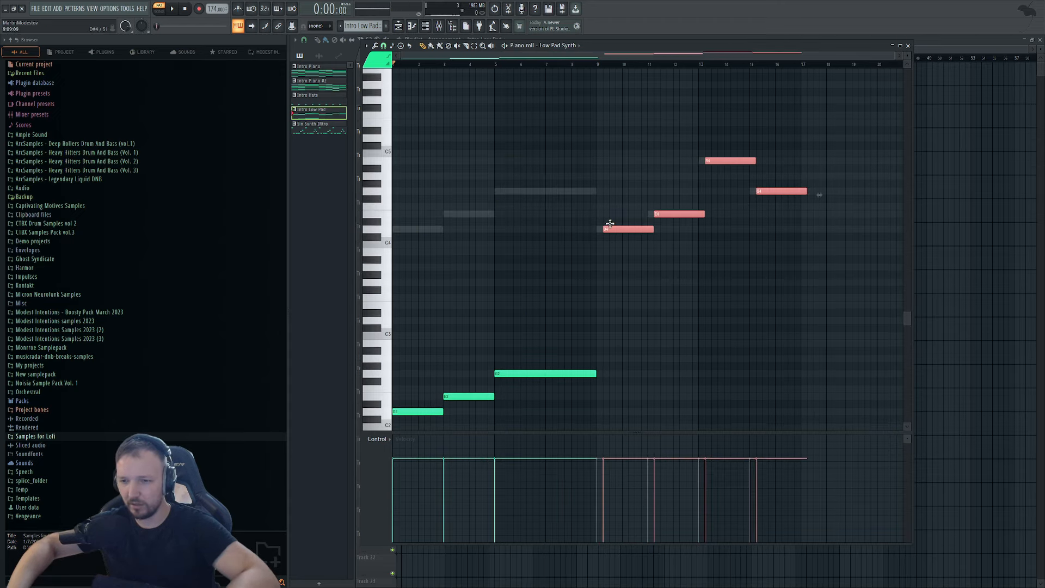
key(ctrl+Down)
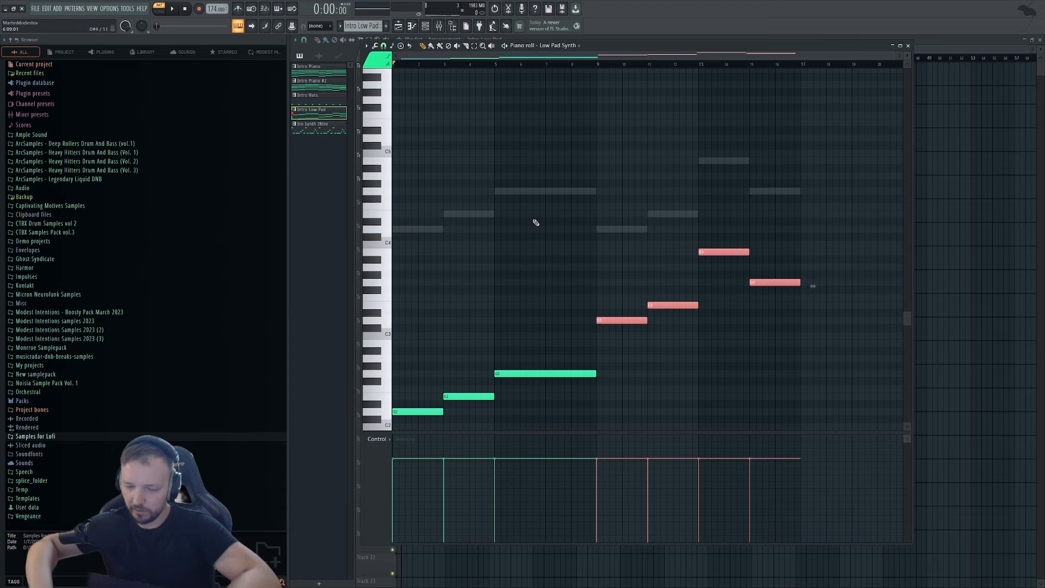
click(387, 412)
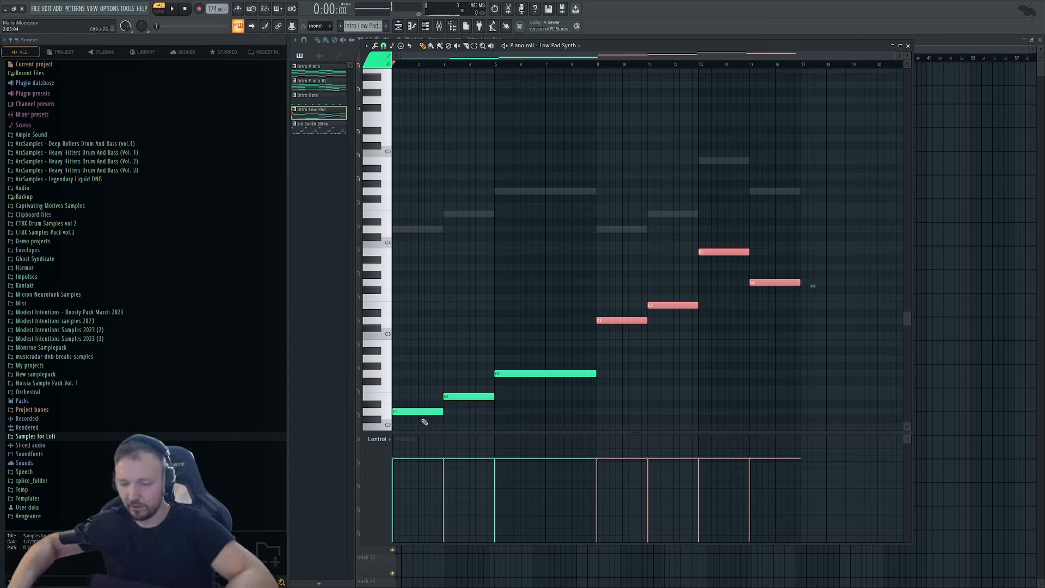
key(ctrl+a)
key(Up)
key(Up)
key(Up)
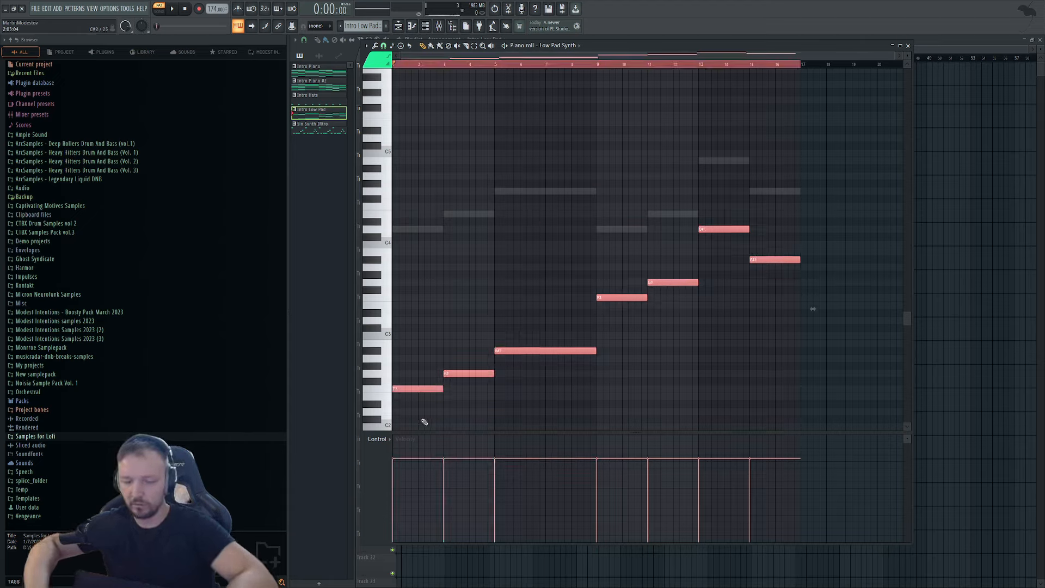
double_click(433, 229)
Transpose all Intro Low Pad notes up two semitones and return to the Playlist.
key(ctrl+a)
key(Up)
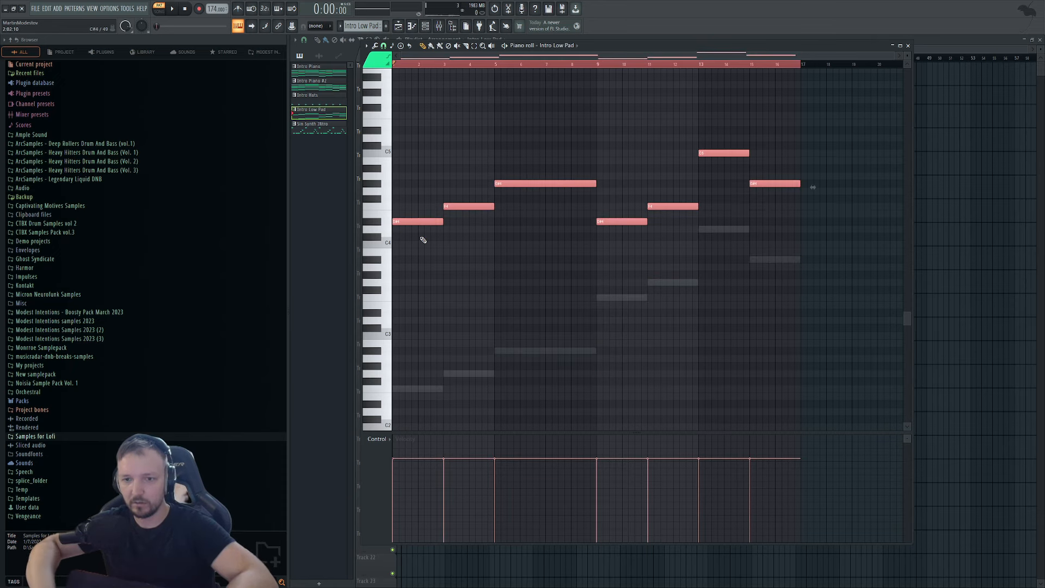
key(Up)
key(Up)
click(314, 129)
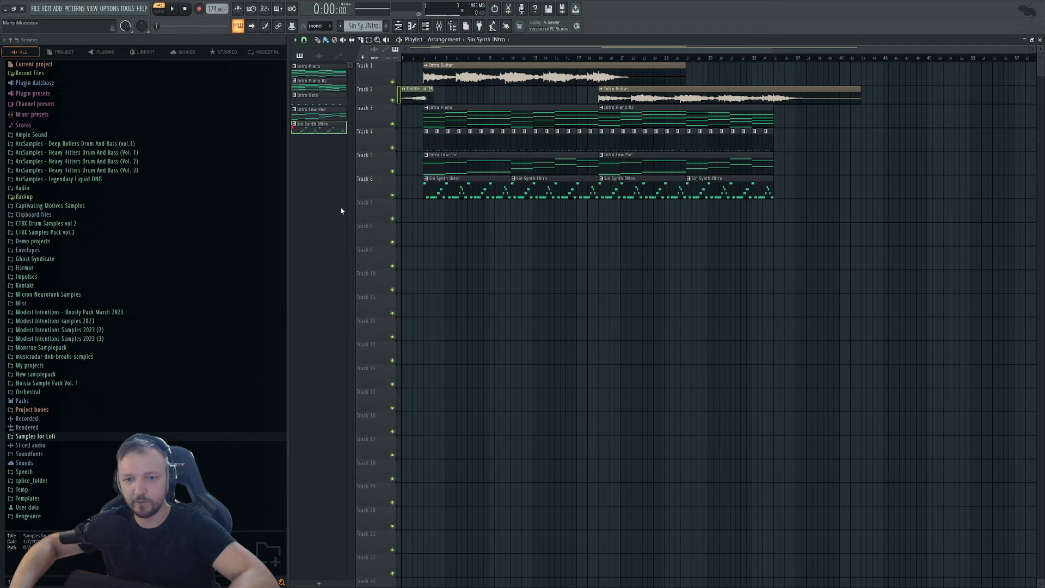
Check the channel settings of the Intro Guitar clip and the second audio clip, then select Intro Low Pad.
click(313, 84)
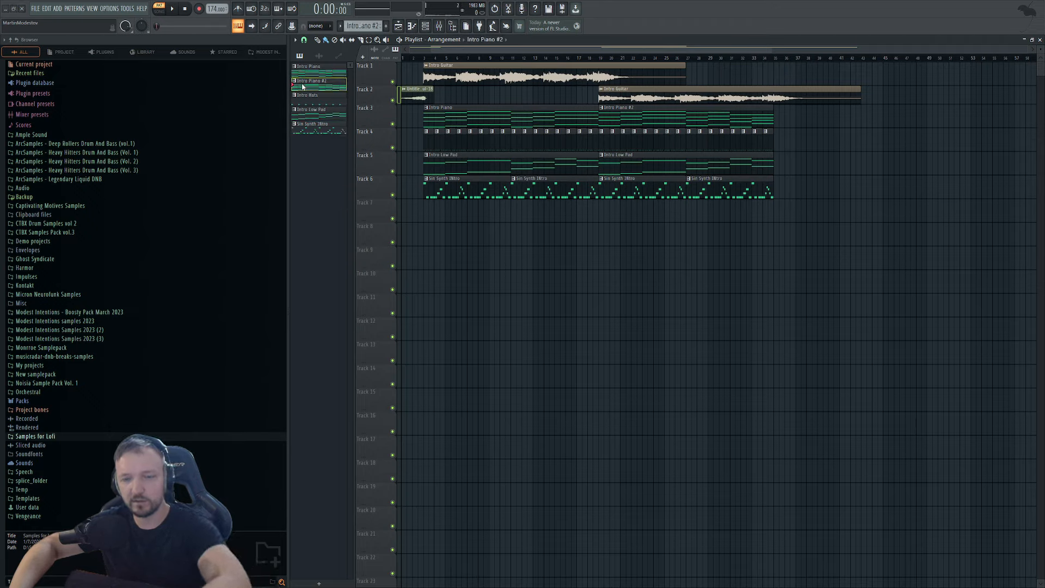
key(KP_Subtract)
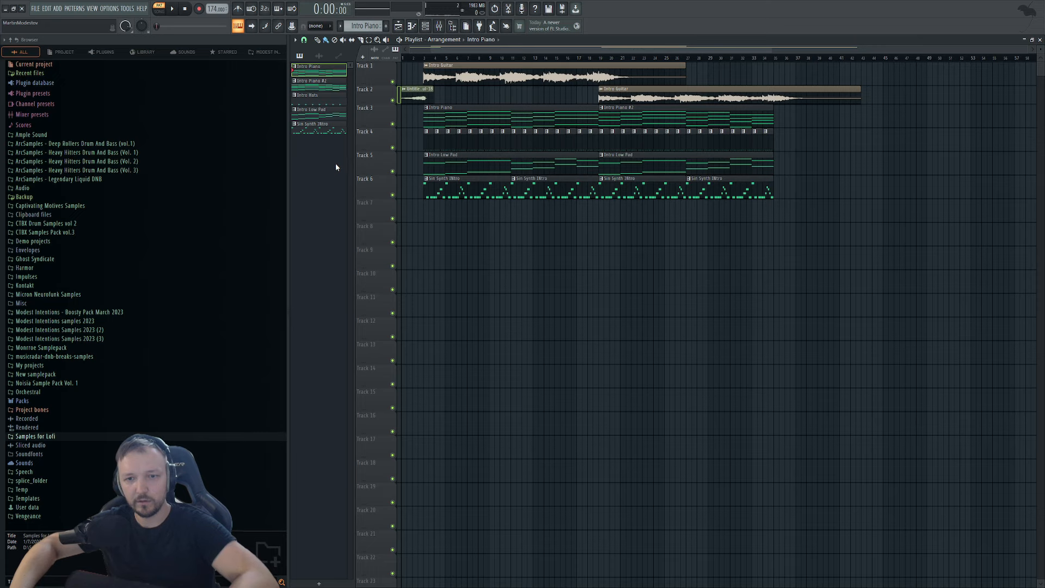
double_click(435, 76)
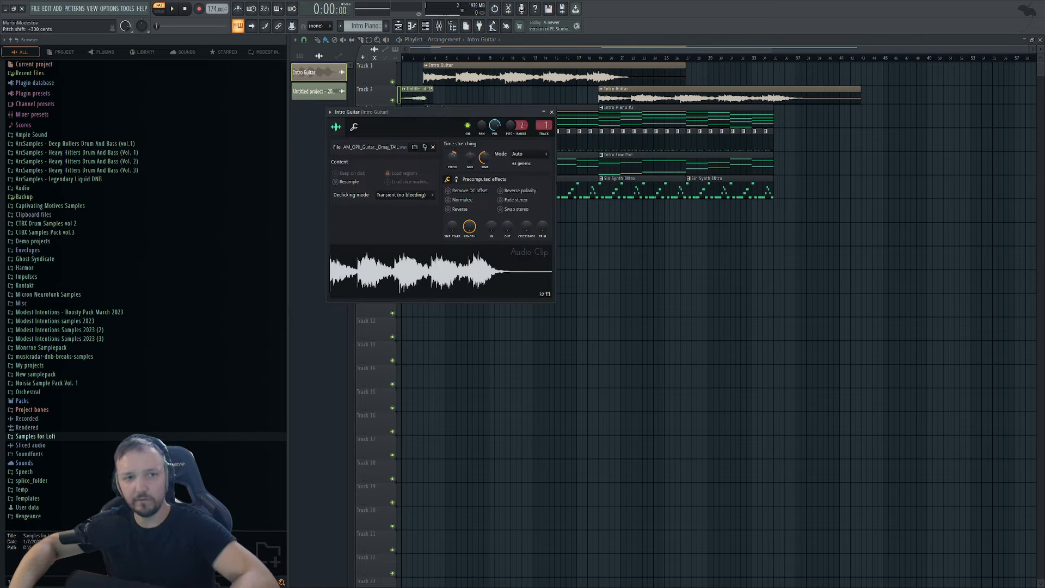
key(Escape)
double_click(416, 91)
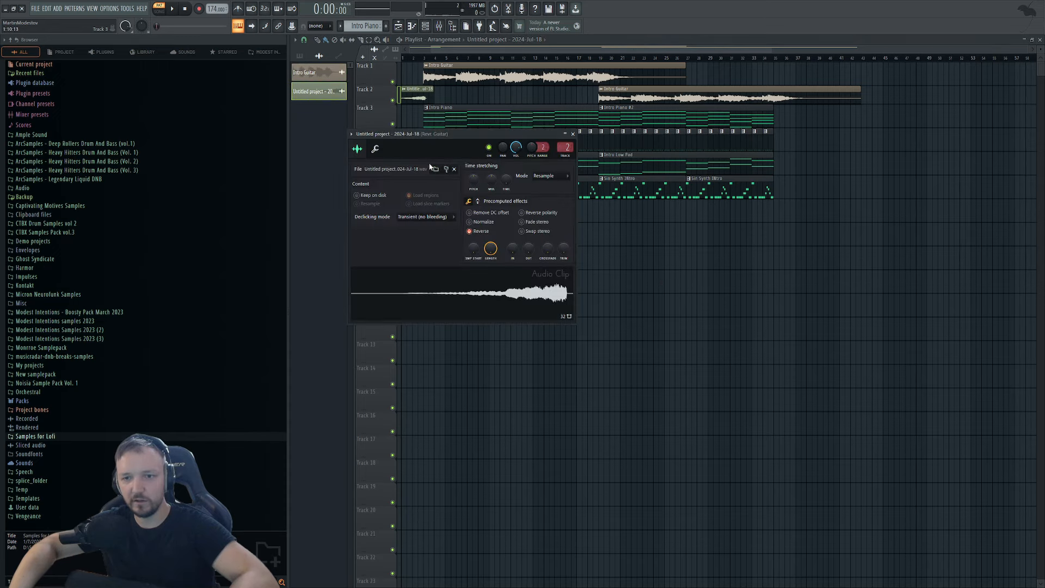
key(Escape)
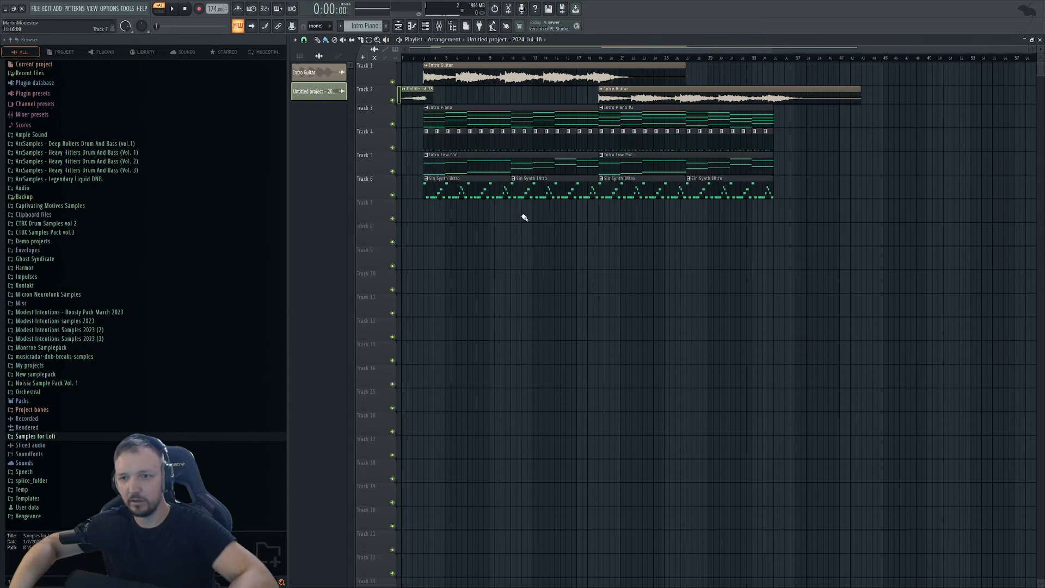
click(438, 172)
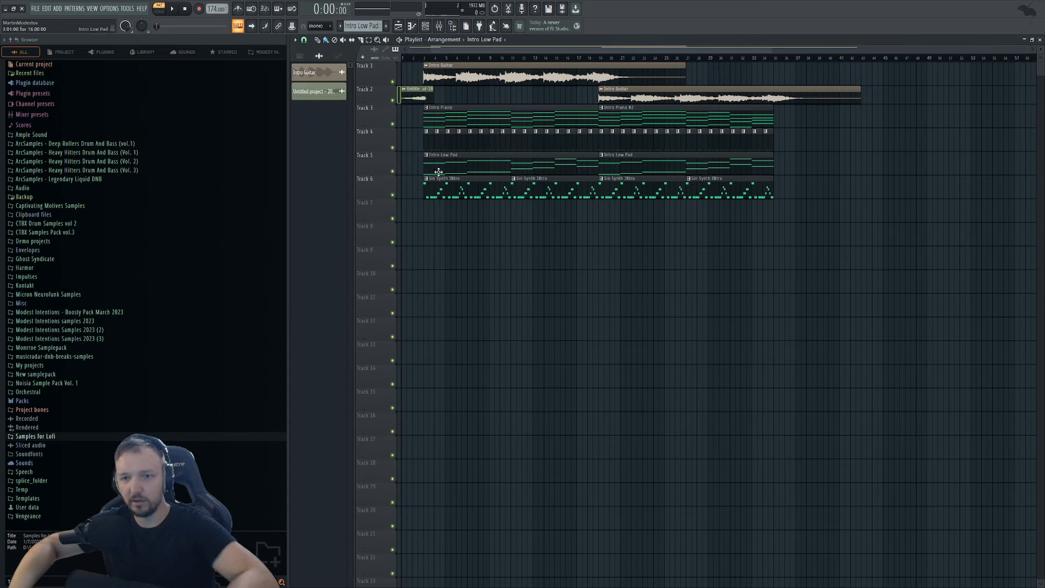
Play the Intro Low Pad part, then open Low Pad Synth's Dune 3 window from the Channel rack.
double_click(466, 167)
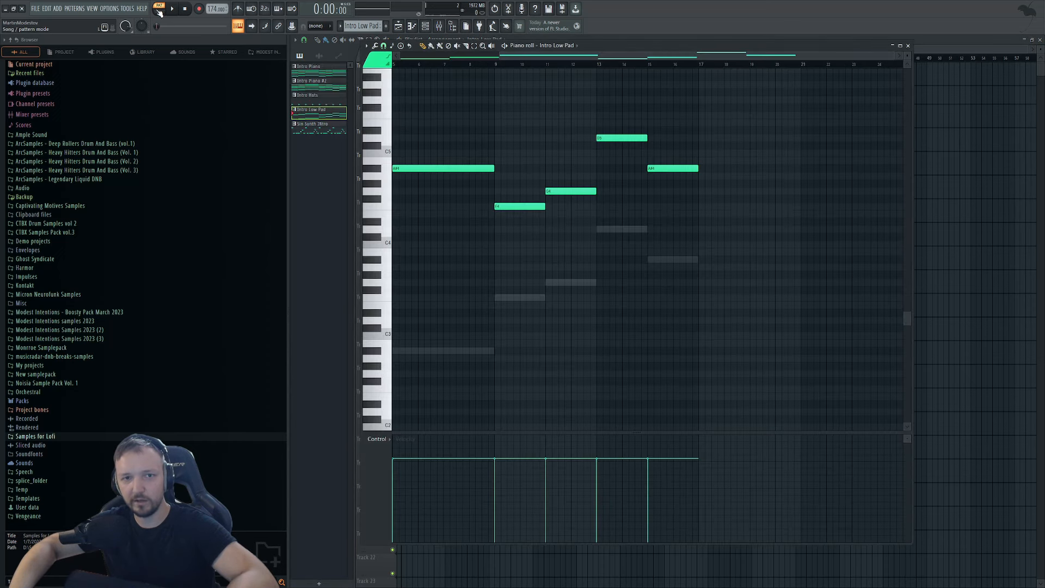
key(space)
key(Escape)
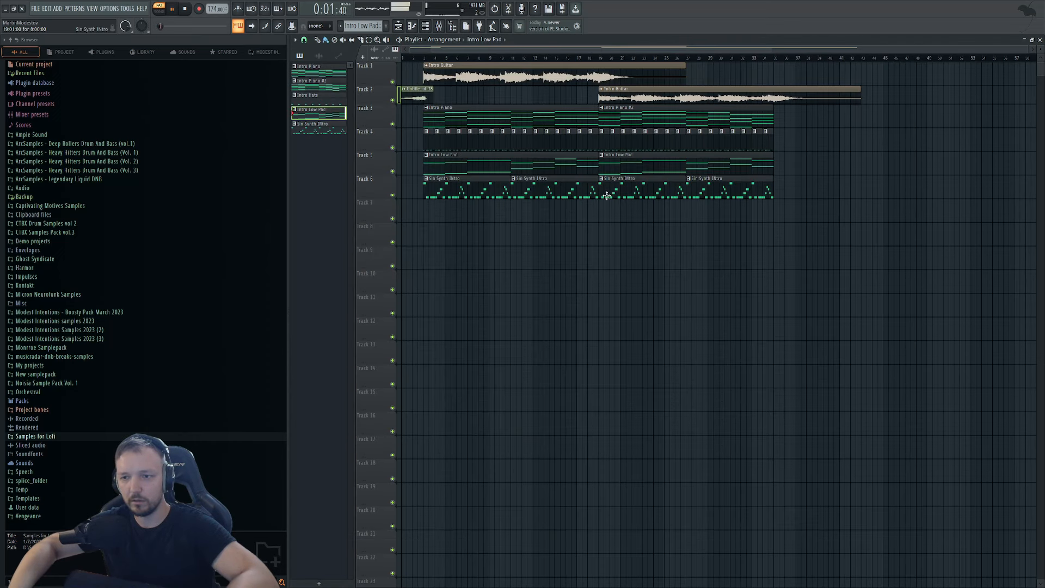
key(space)
key(space)
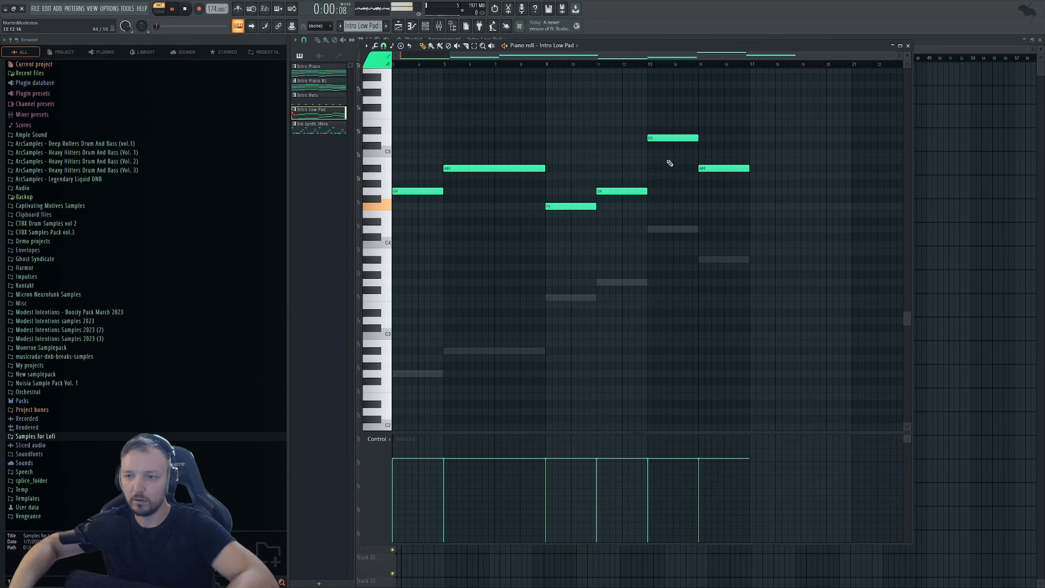
key(space)
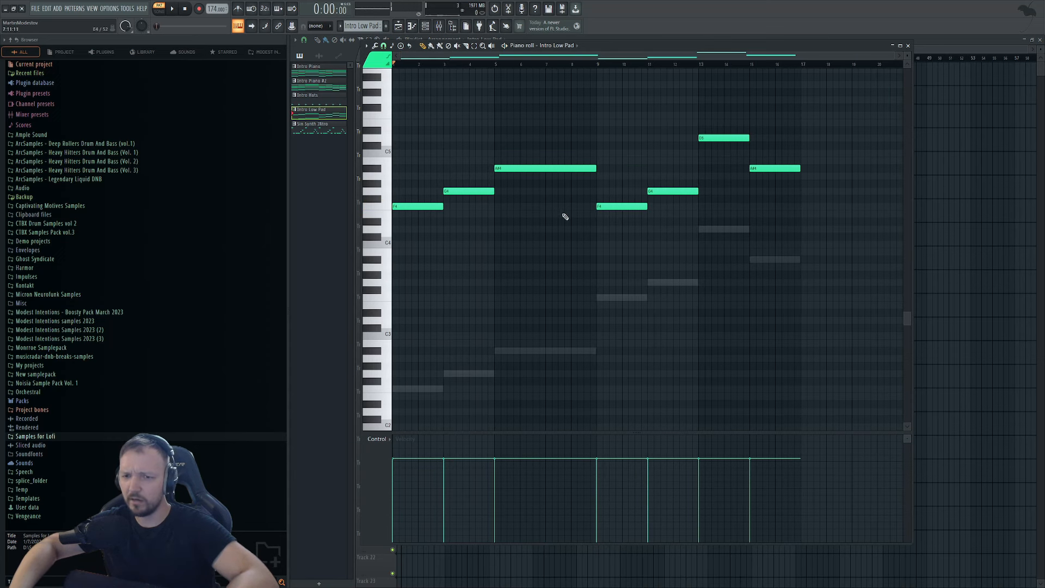
click(424, 28)
click(680, 315)
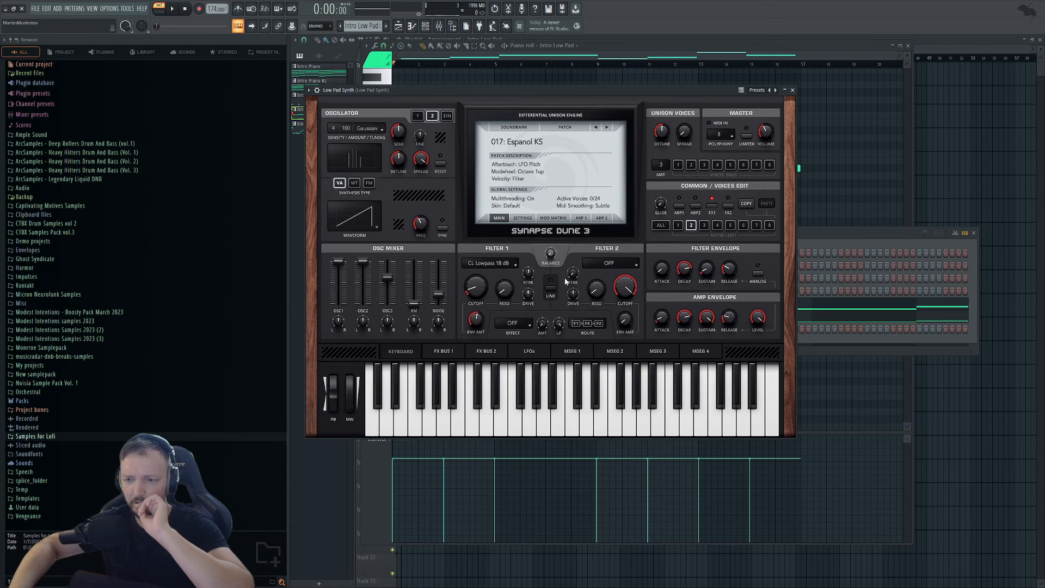
Reopen the Low Pad Synth's Dune 3 window beside the channel list and listen to the pad.
click(443, 353)
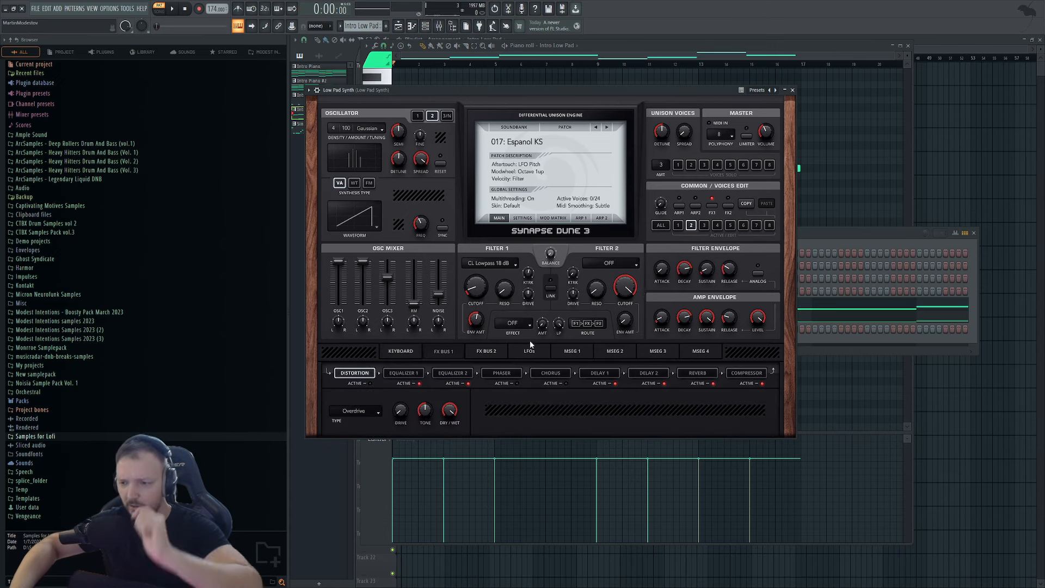
click(825, 244)
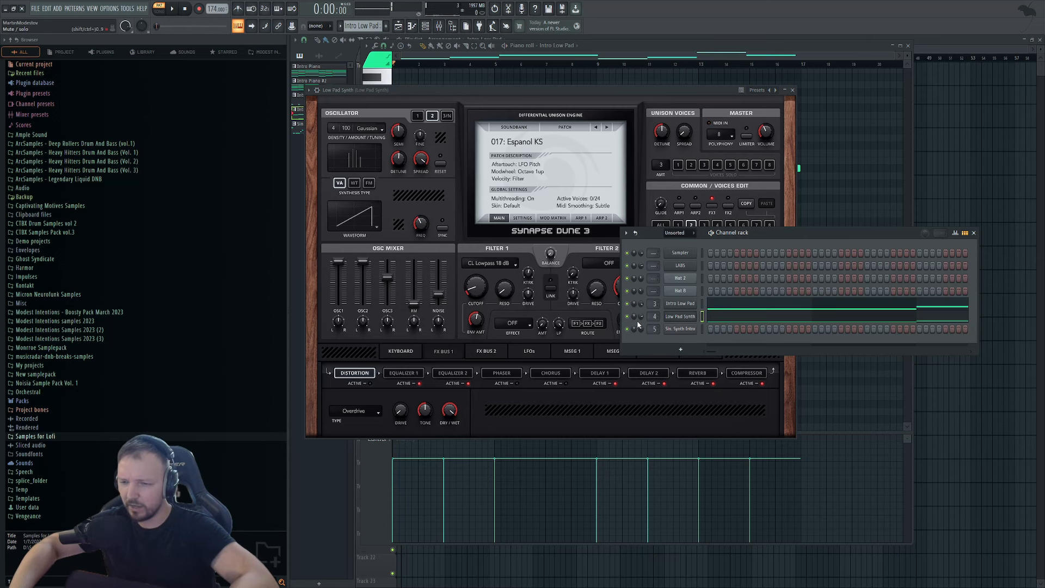
key(space)
click(682, 318)
click(681, 318)
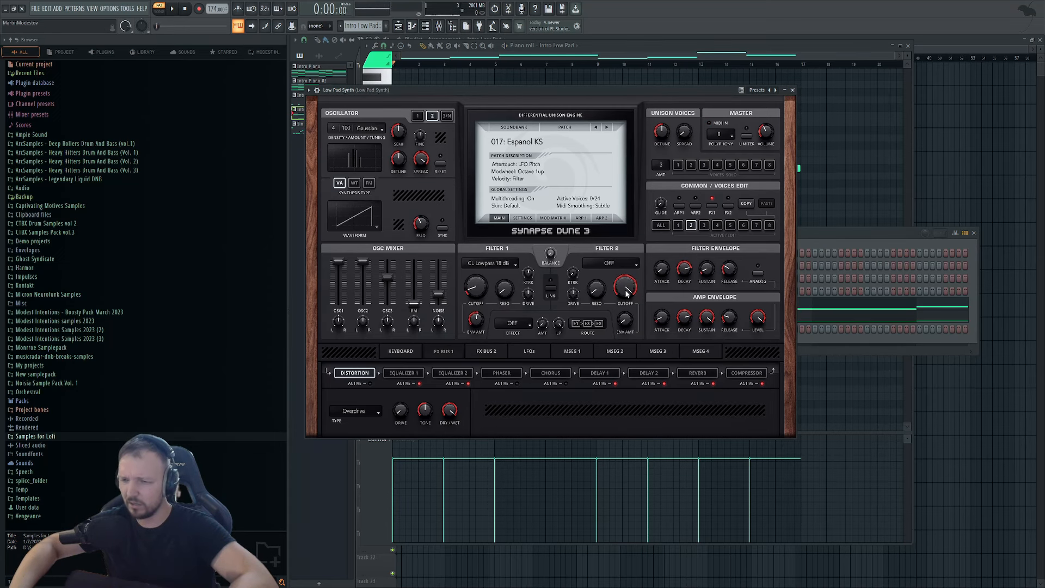
drag(853, 232, 913, 271)
key(space)
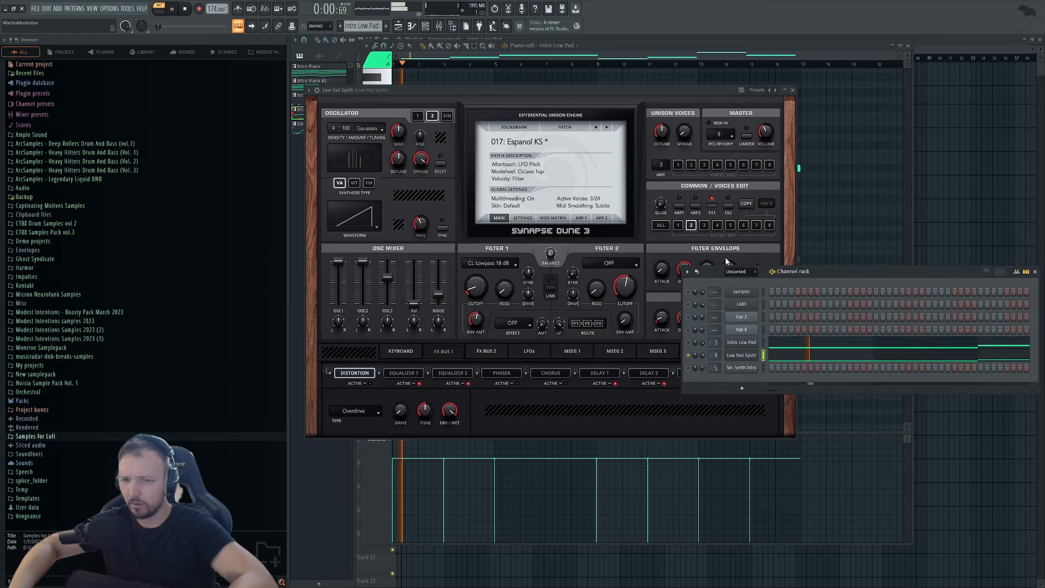
click(664, 140)
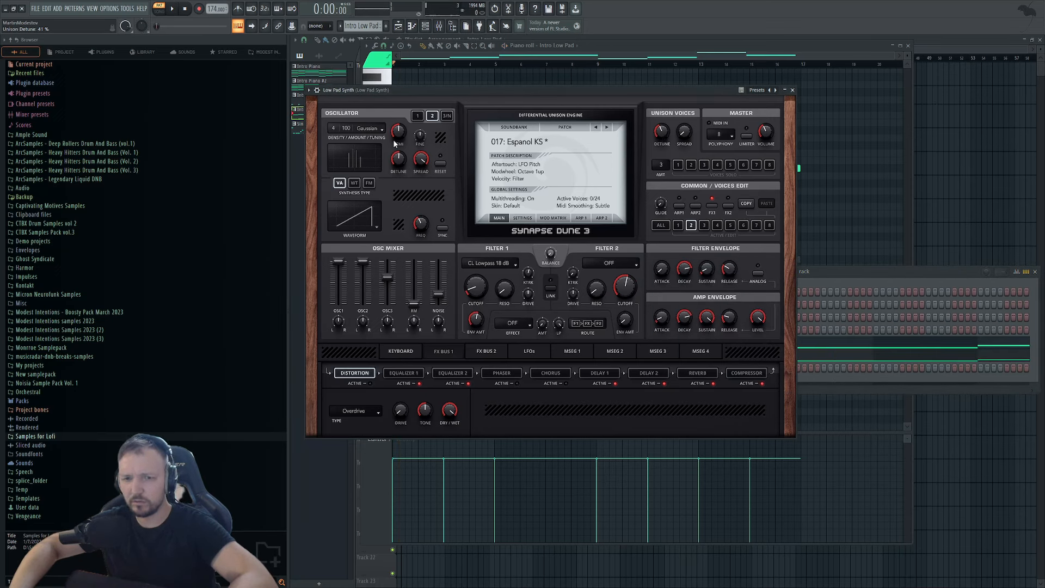
key(space)
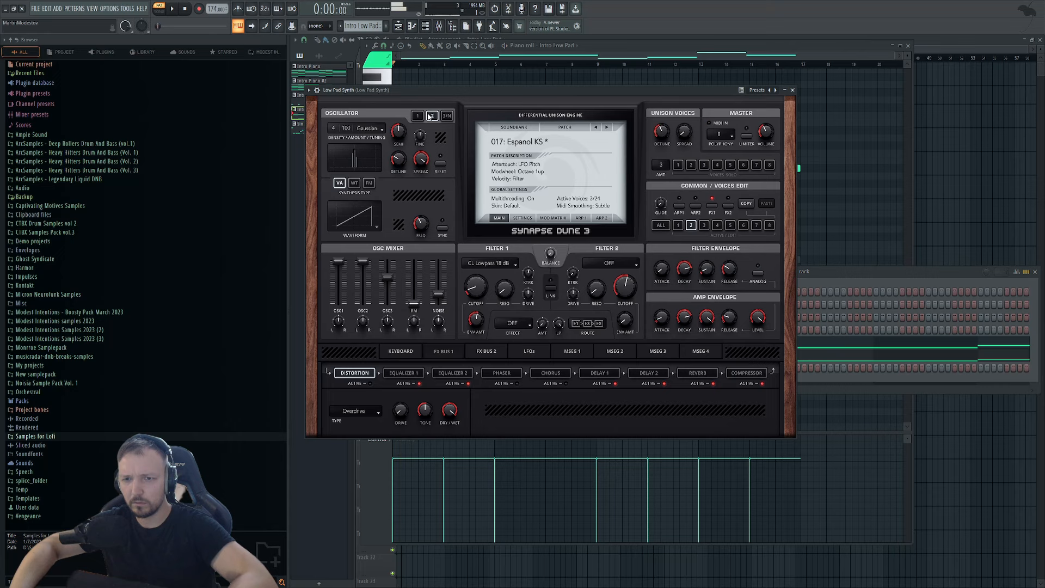
Check oscillators 1 and 2, then cut Equalizer 2's high shelf to -20 dB.
click(417, 116)
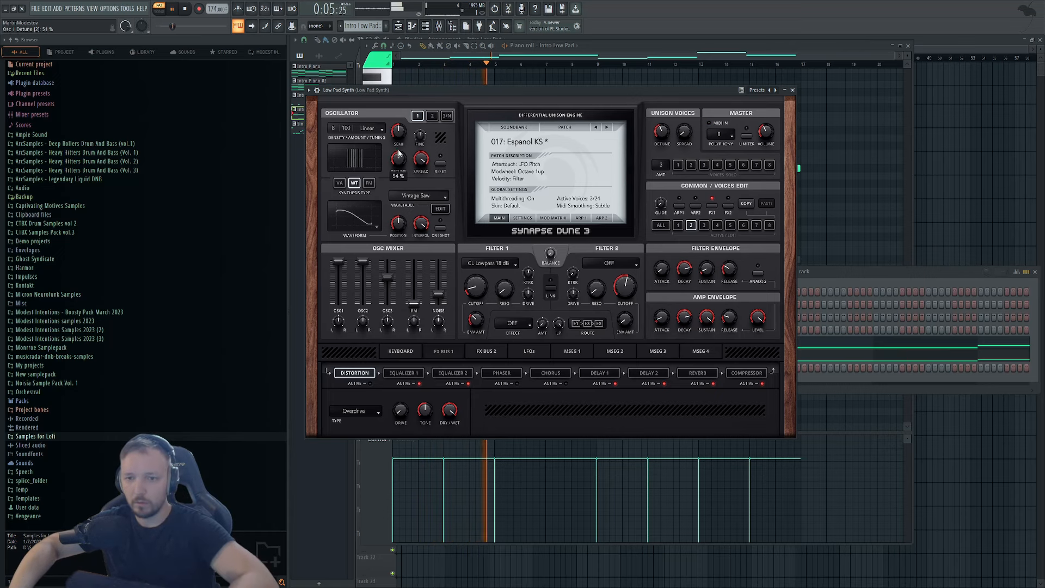
scroll(401, 147, down, 2)
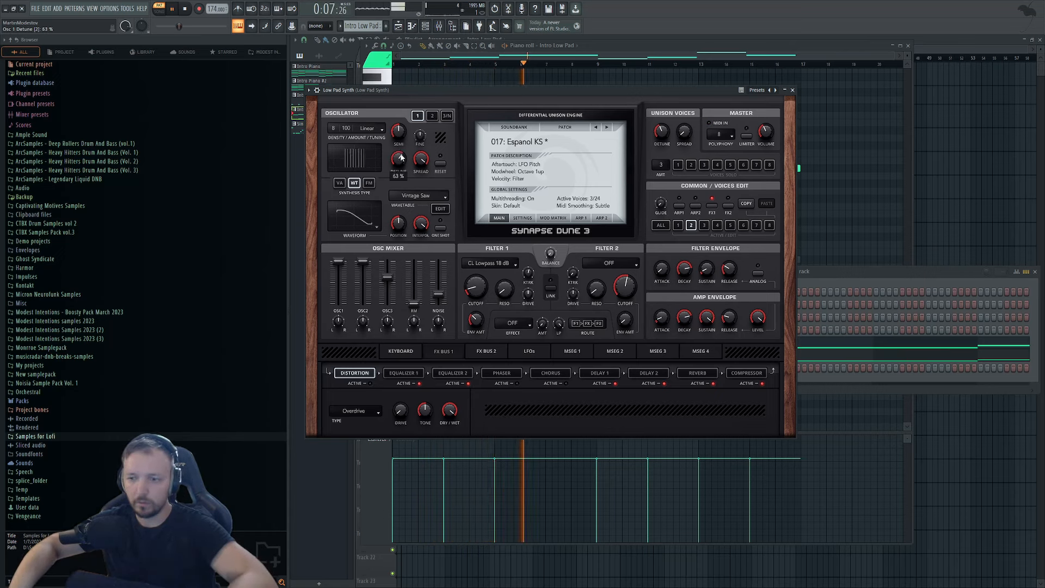
click(432, 115)
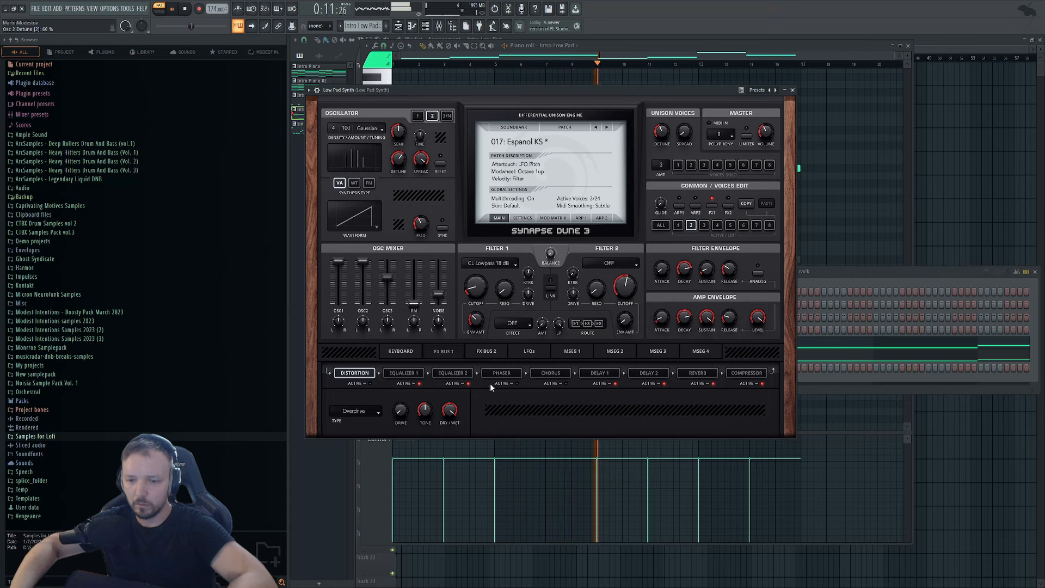
click(459, 373)
drag(749, 410, 737, 443)
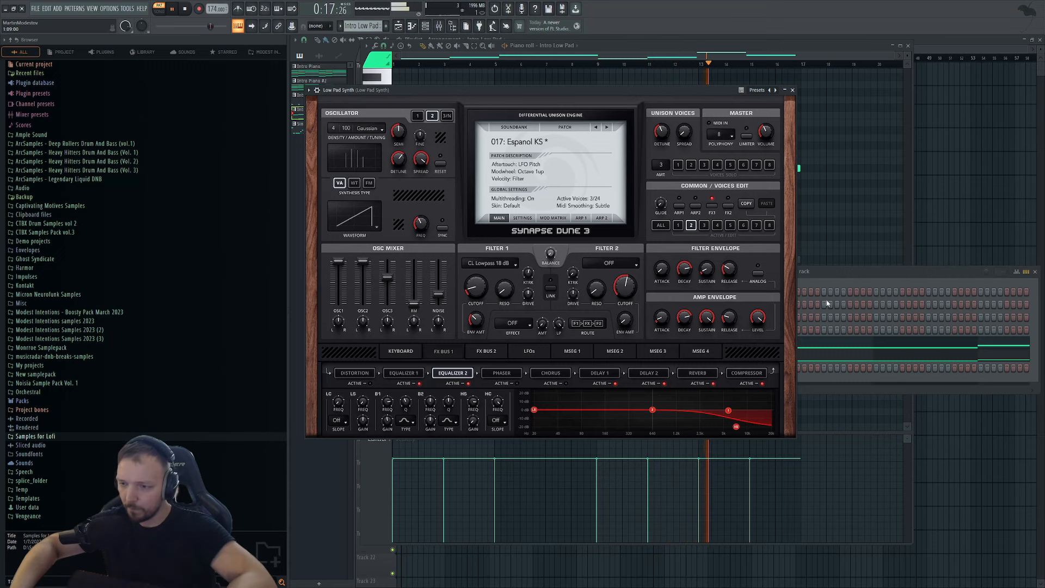
click(858, 272)
Open the Low Pad Synth notes, then the Intro Low Pad notes from the Playlist.
click(779, 356)
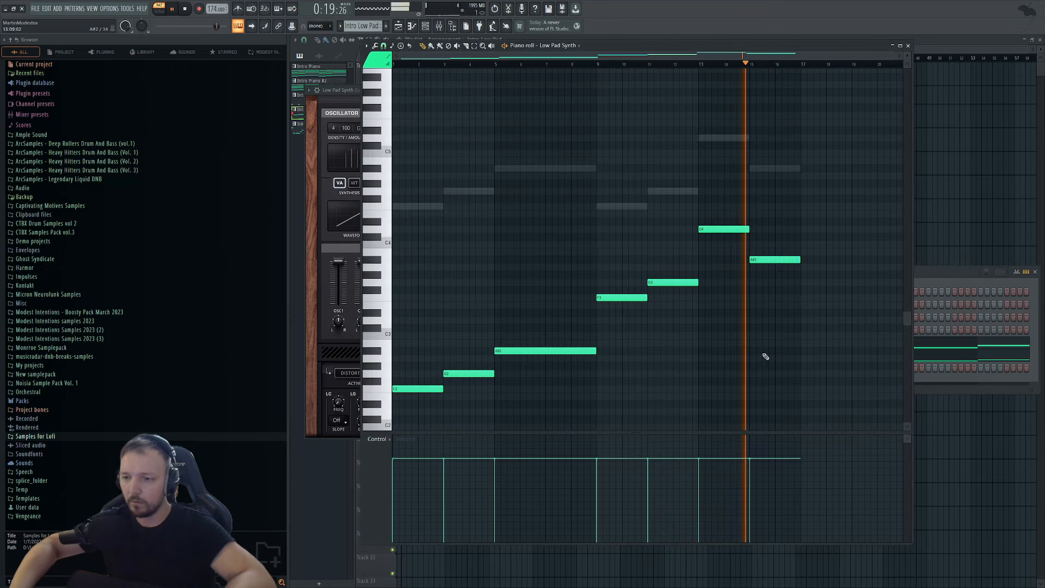
key(ctrl+a)
key(space)
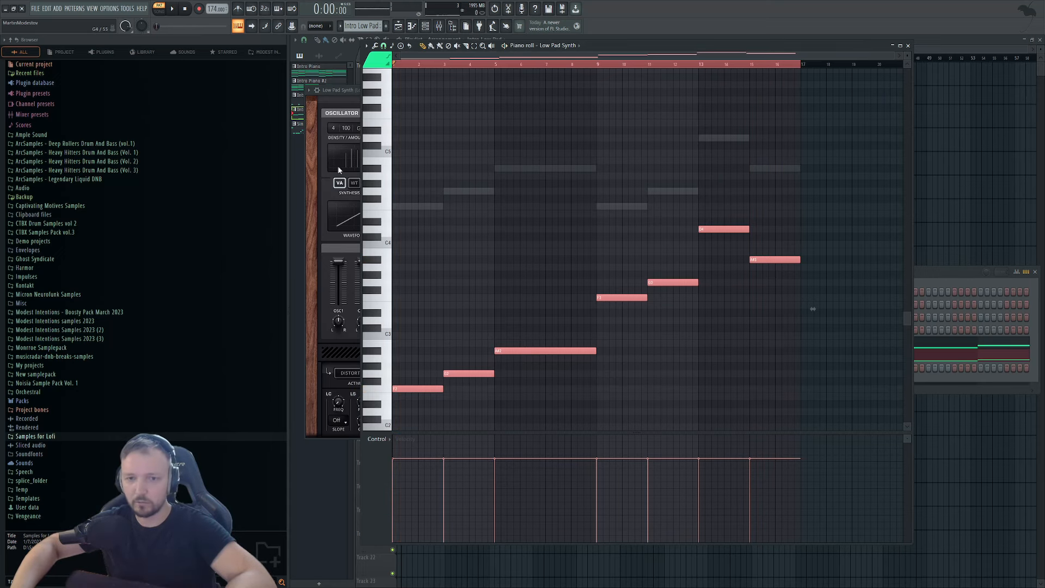
click(297, 103)
click(317, 115)
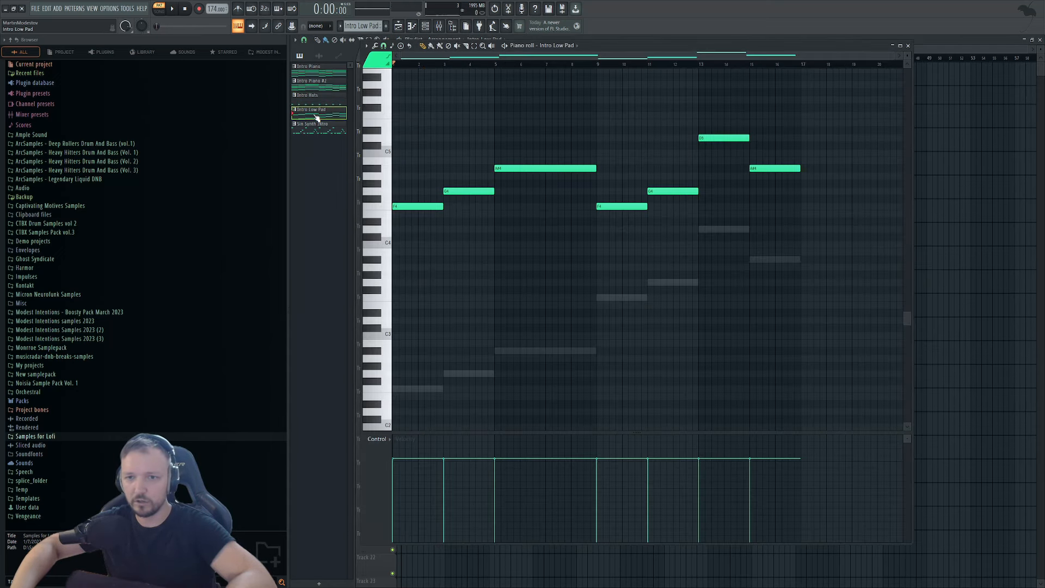
click(429, 26)
click(805, 344)
click(805, 345)
Compare the Low Pad Synth and Intro Low Pad notes with playback, then reopen Dune 3.
scroll(493, 337, up, 2)
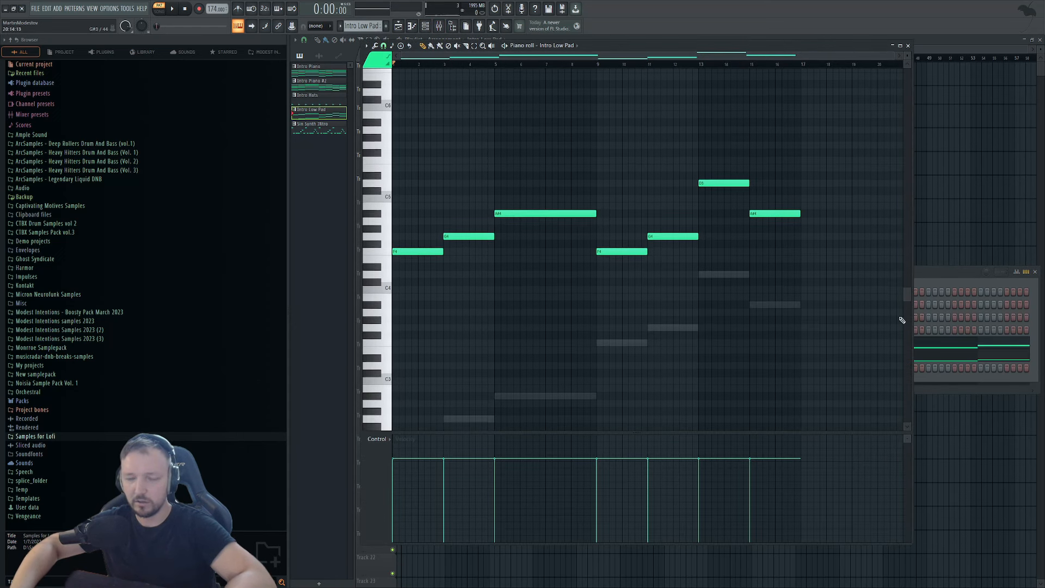
click(985, 354)
scroll(462, 329, down, 7)
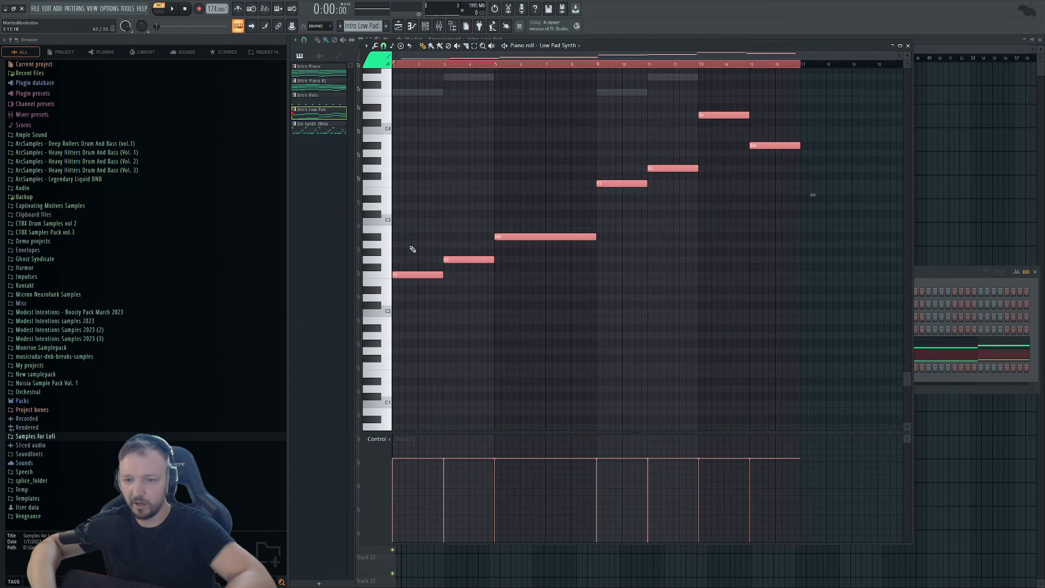
scroll(412, 247, up, 1)
click(987, 345)
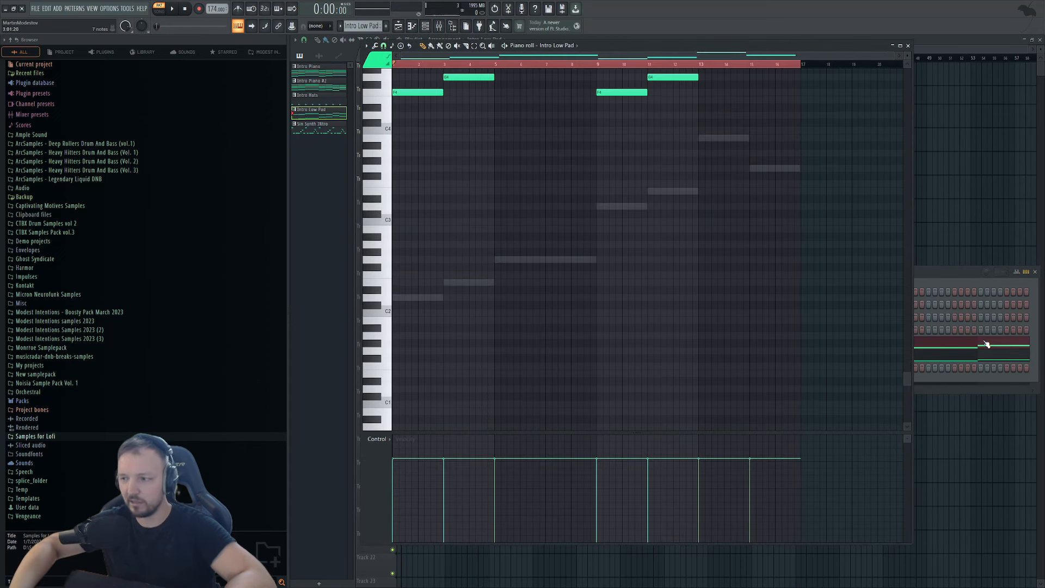
click(986, 345)
key(space)
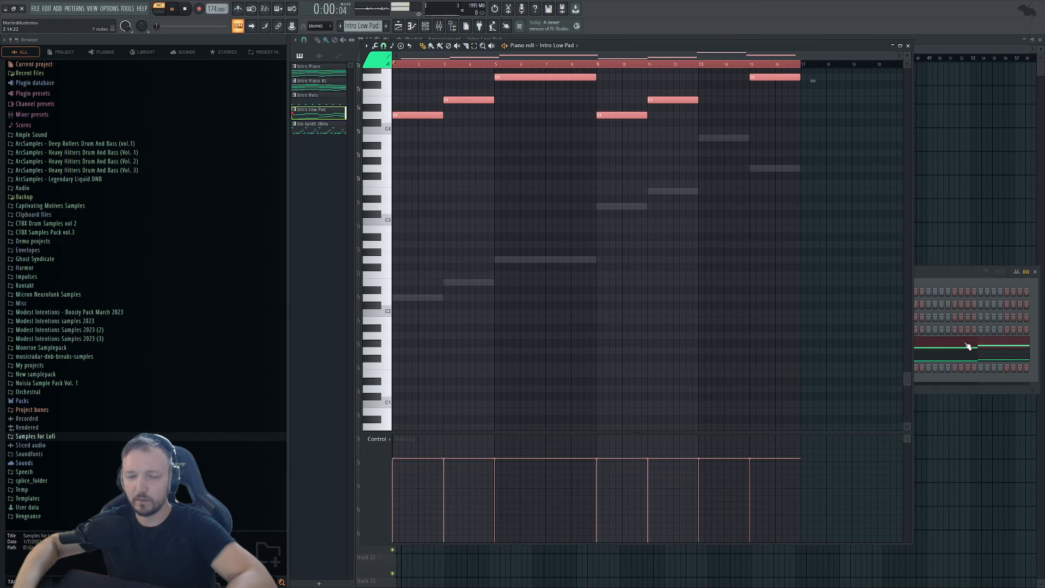
key(space)
scroll(400, 167, up, 2)
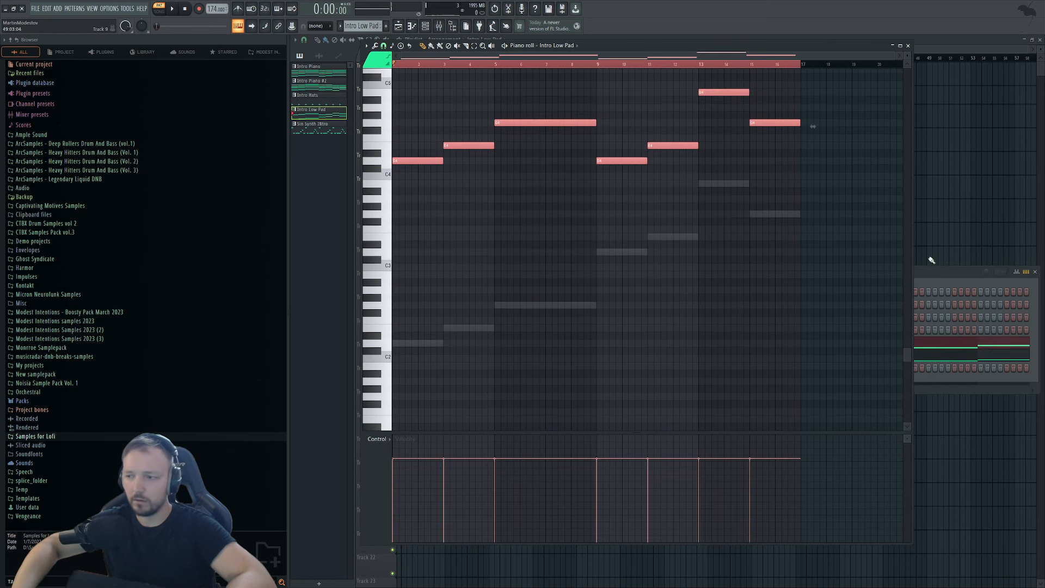
click(931, 268)
key(space)
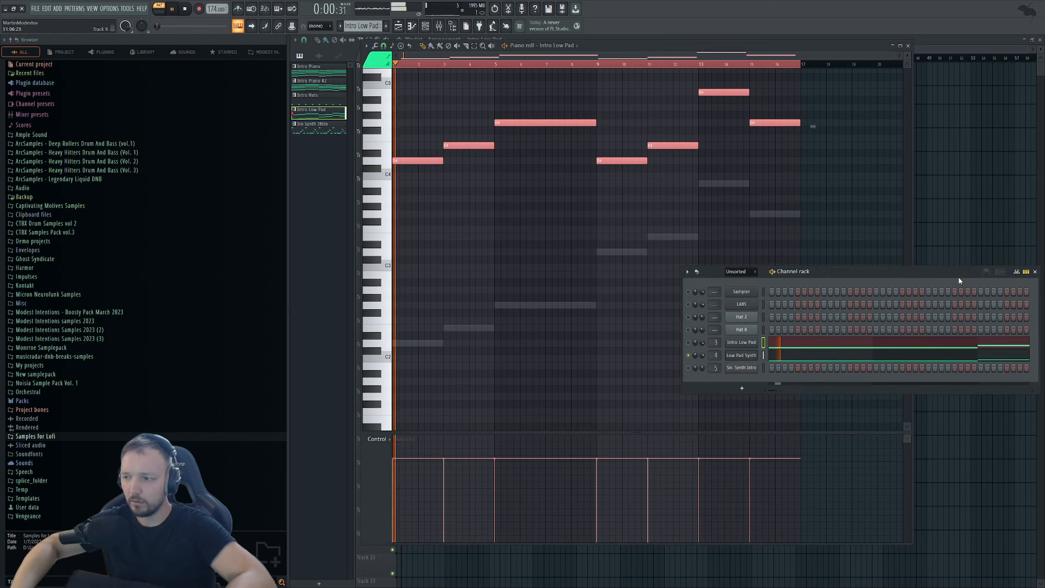
click(733, 356)
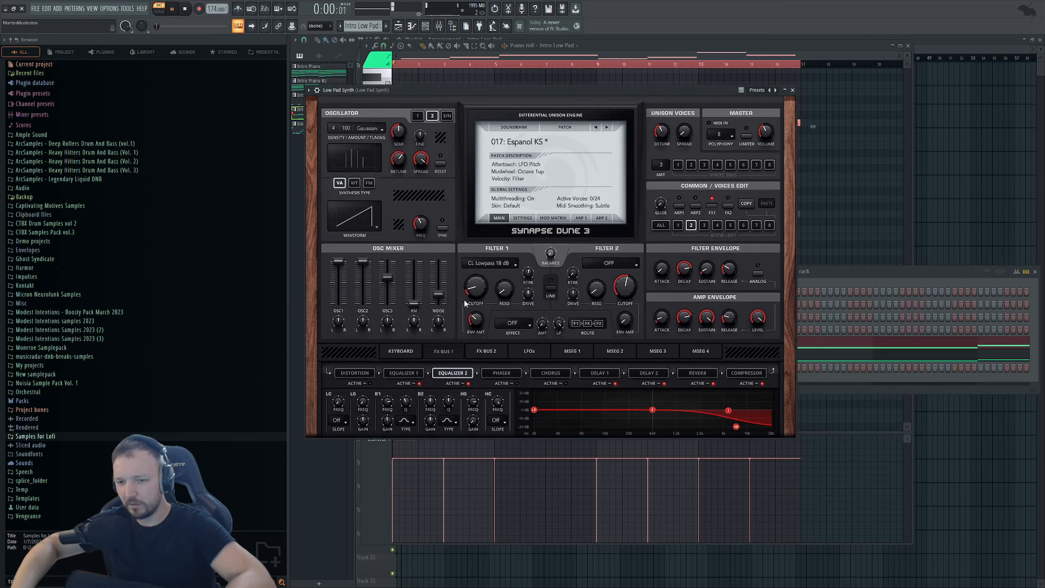
Try EQ 2 adjustments (low-cut reset, 100 Hz boost), then return the mid band to 0 dB.
click(534, 410)
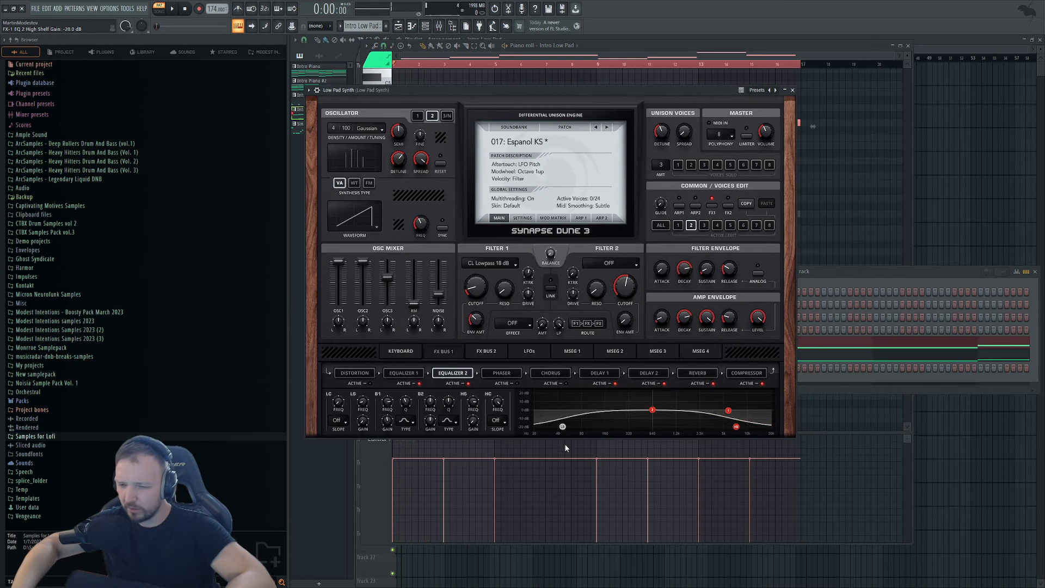
drag(562, 426, 534, 411)
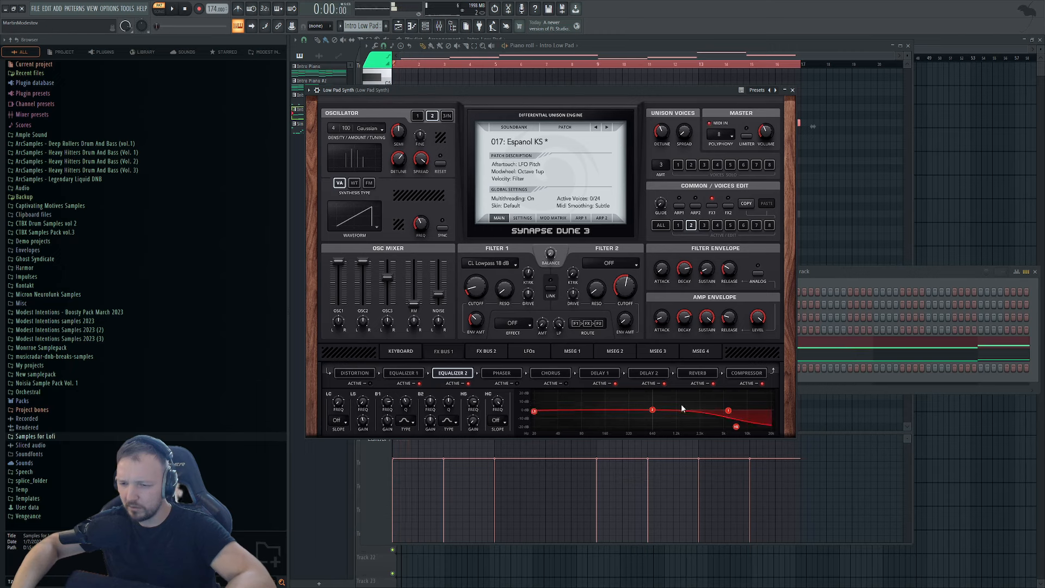
drag(653, 410, 625, 446)
key(space)
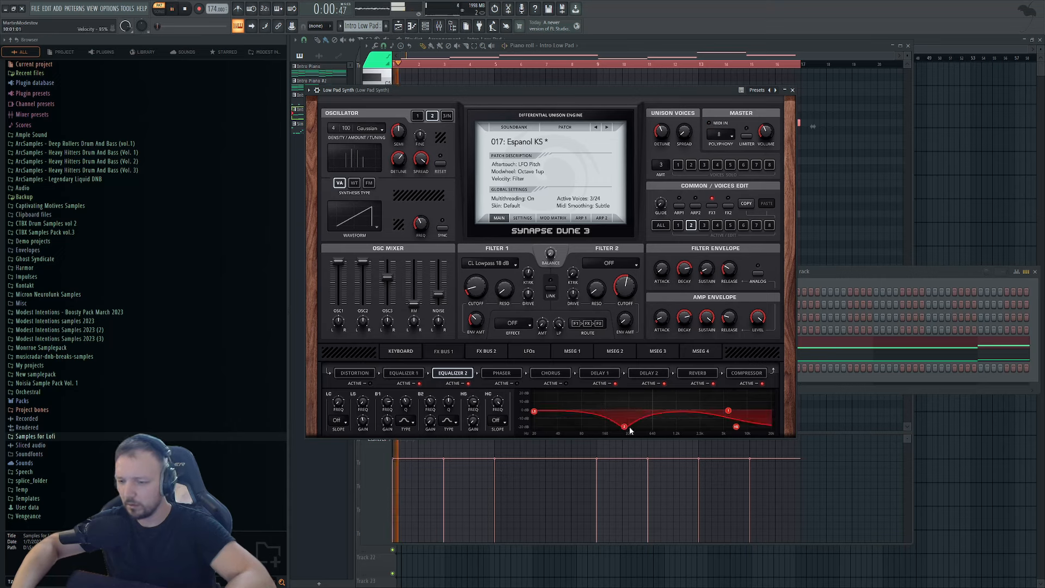
click(871, 296)
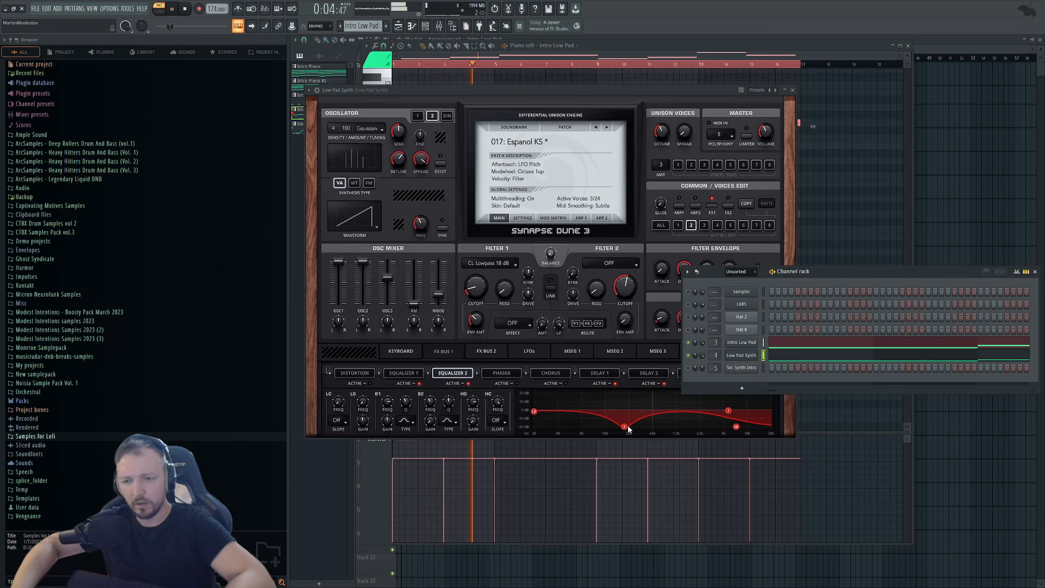
drag(624, 426, 627, 413)
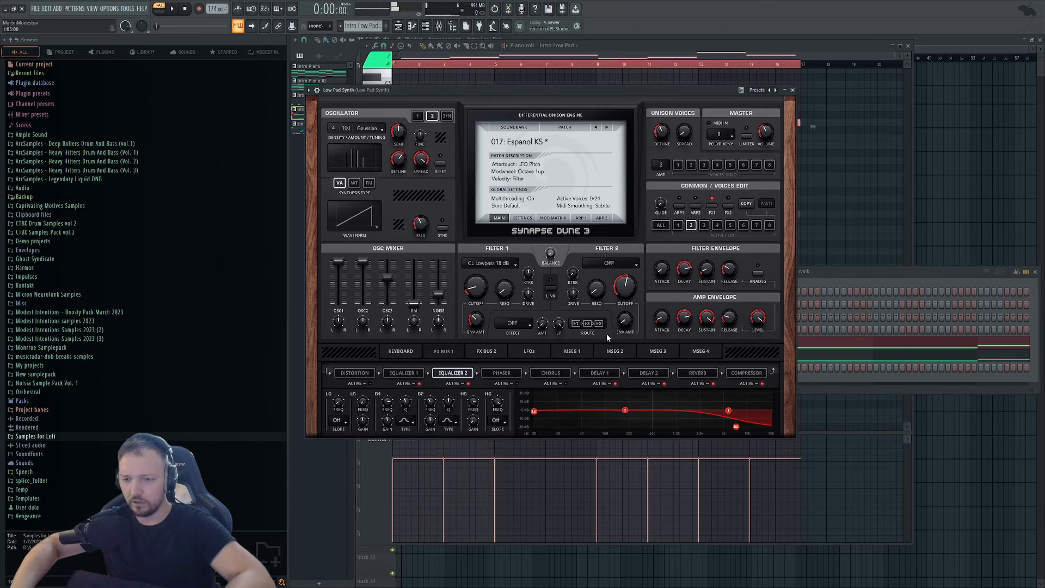
click(852, 274)
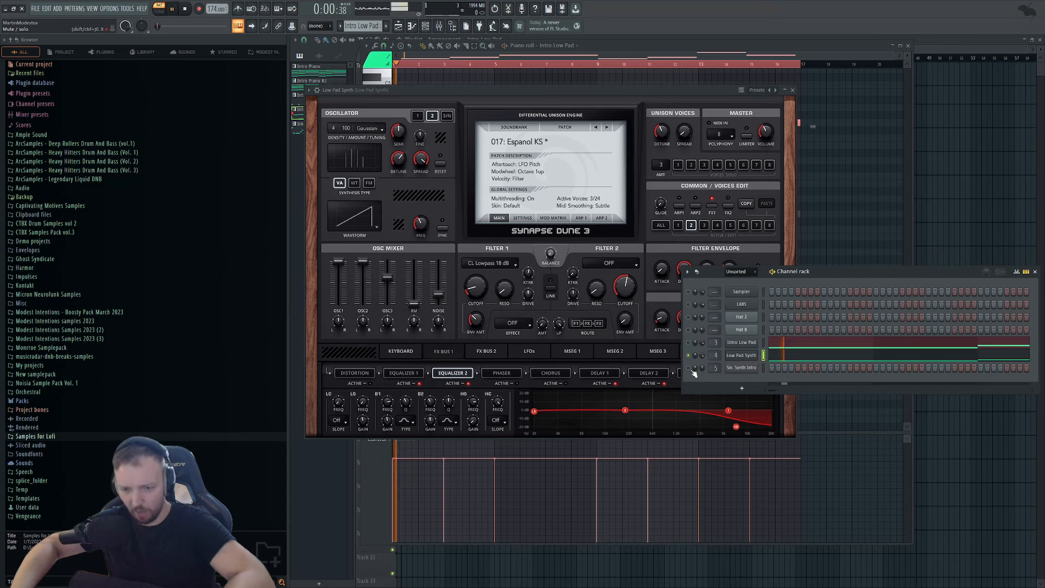
key(space)
Turn Filter 1 Cutoff down to about 22% for a darker pad and bring up the Low Pad Synth notes.
click(475, 321)
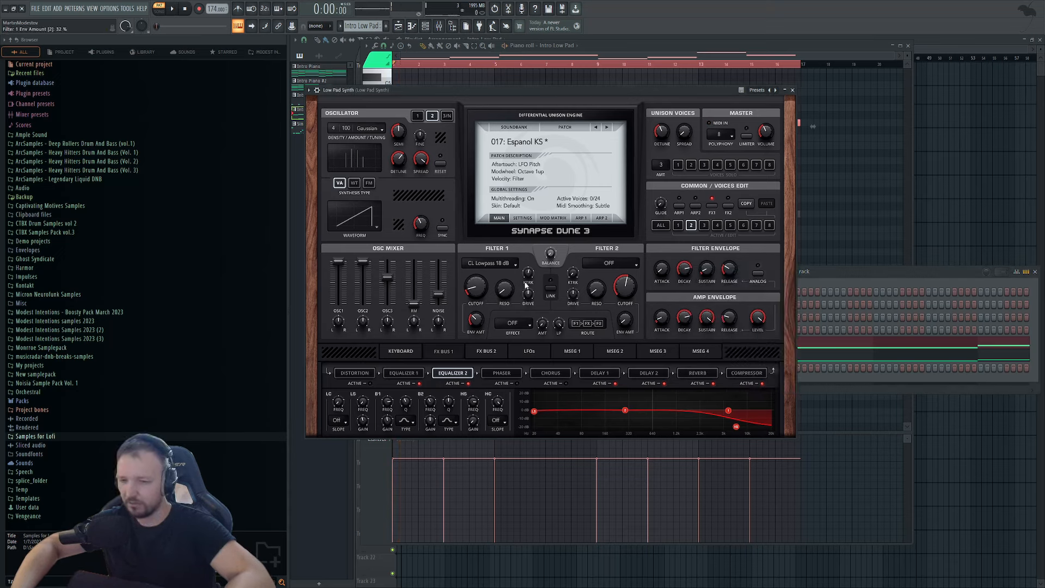
click(885, 274)
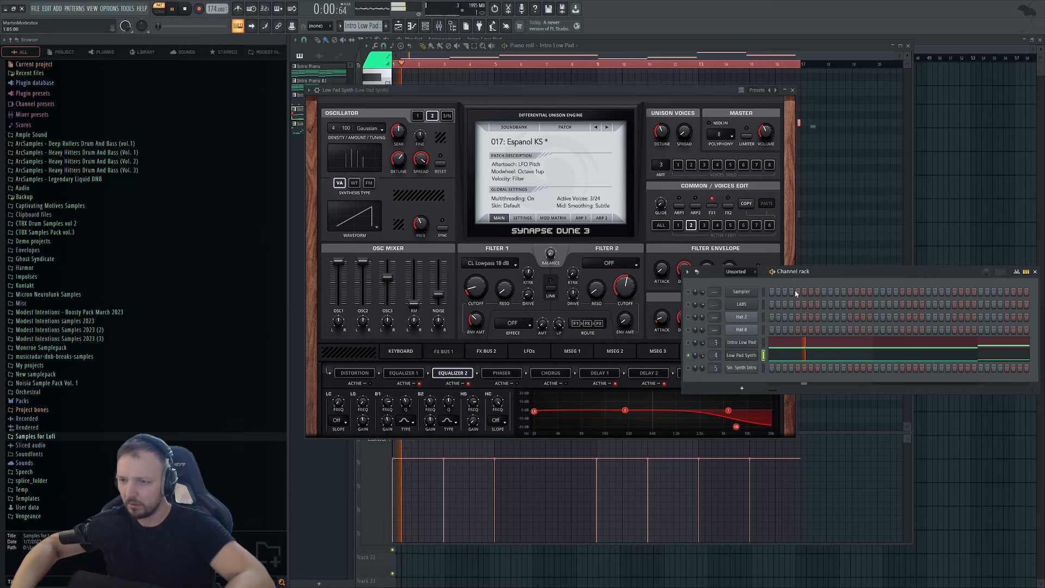
click(531, 299)
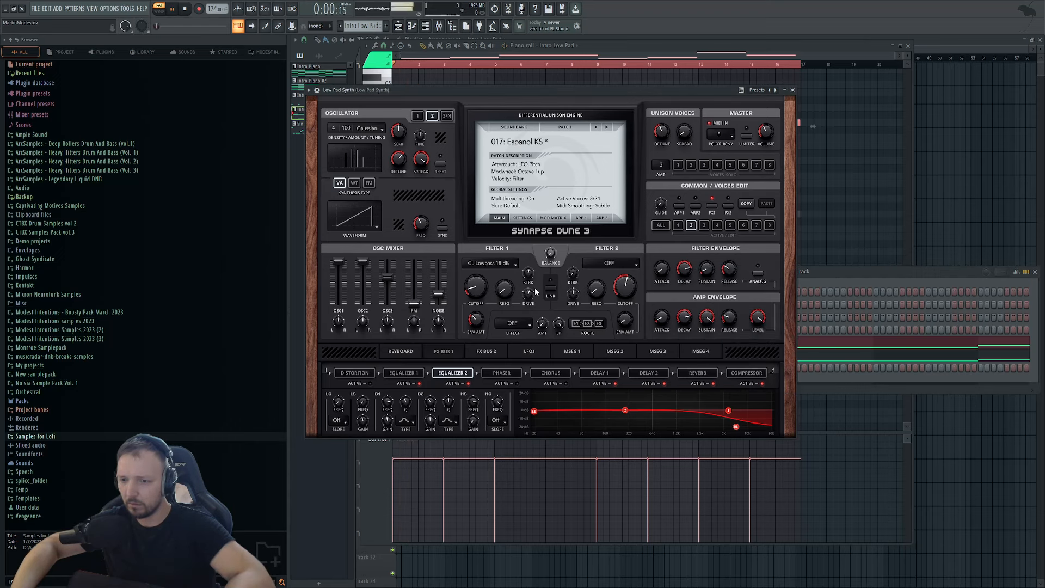
key(space)
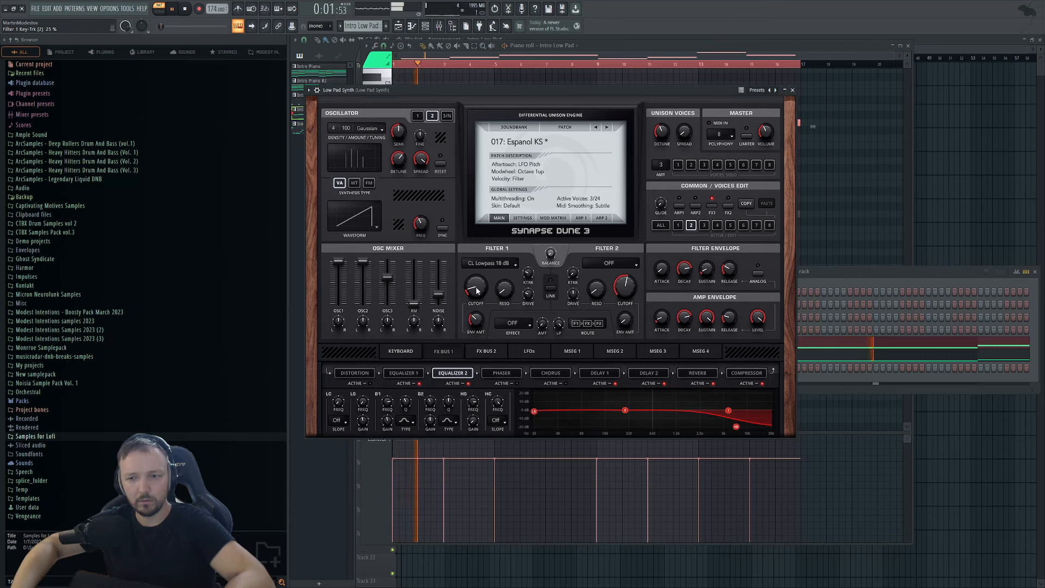
drag(477, 288, 483, 236)
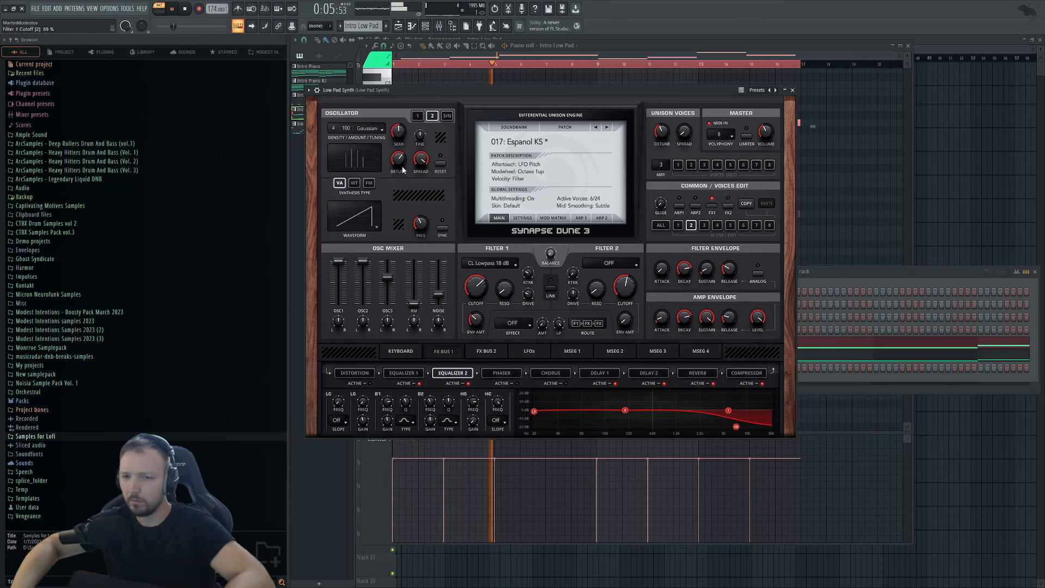
click(417, 115)
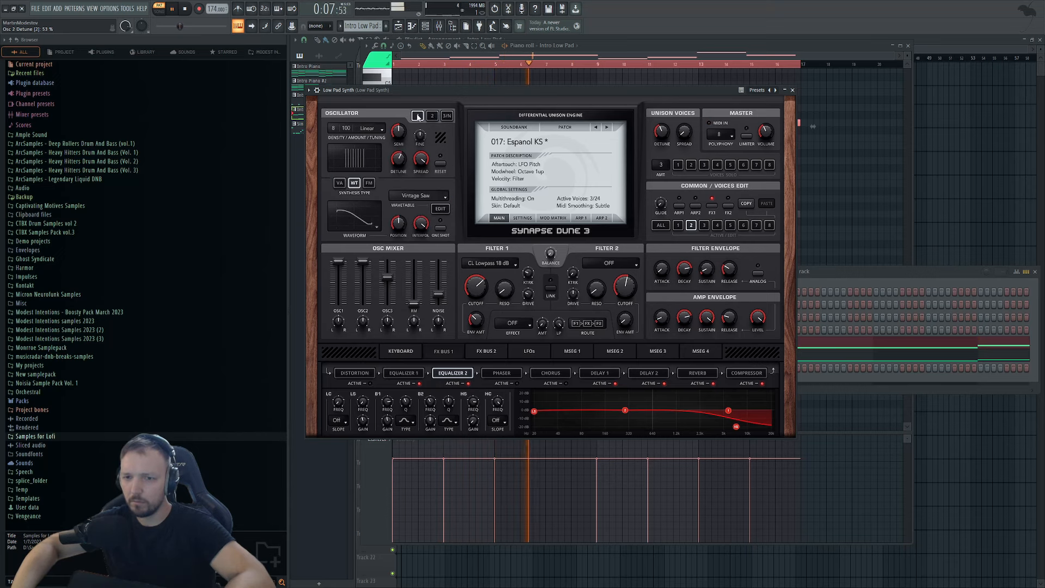
drag(476, 286, 470, 323)
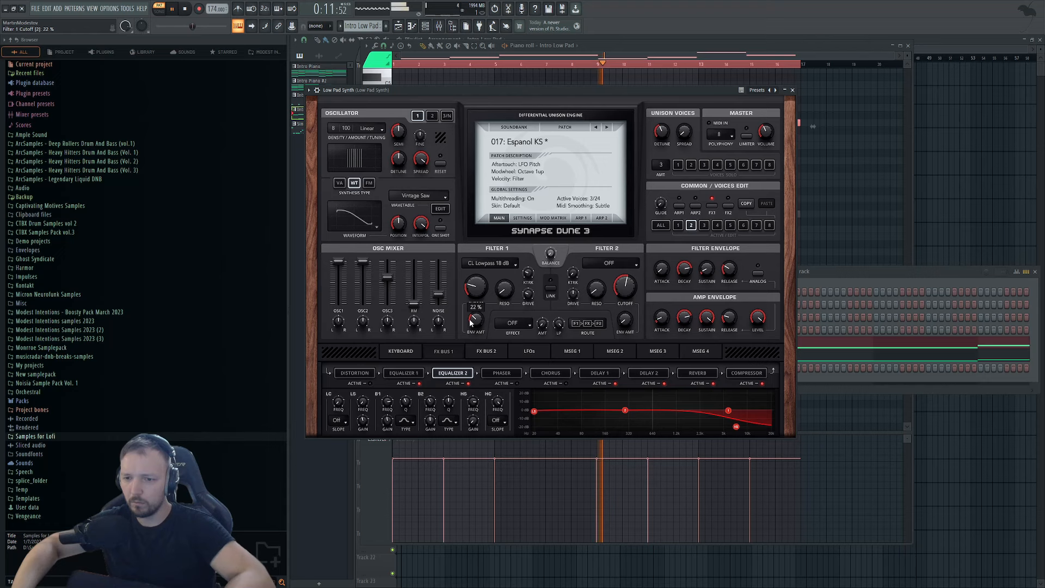
click(877, 356)
Drop the Low Pad Synth's last four notes an octave, then select the last four Intro Low Pad notes.
drag(808, 166, 639, 323)
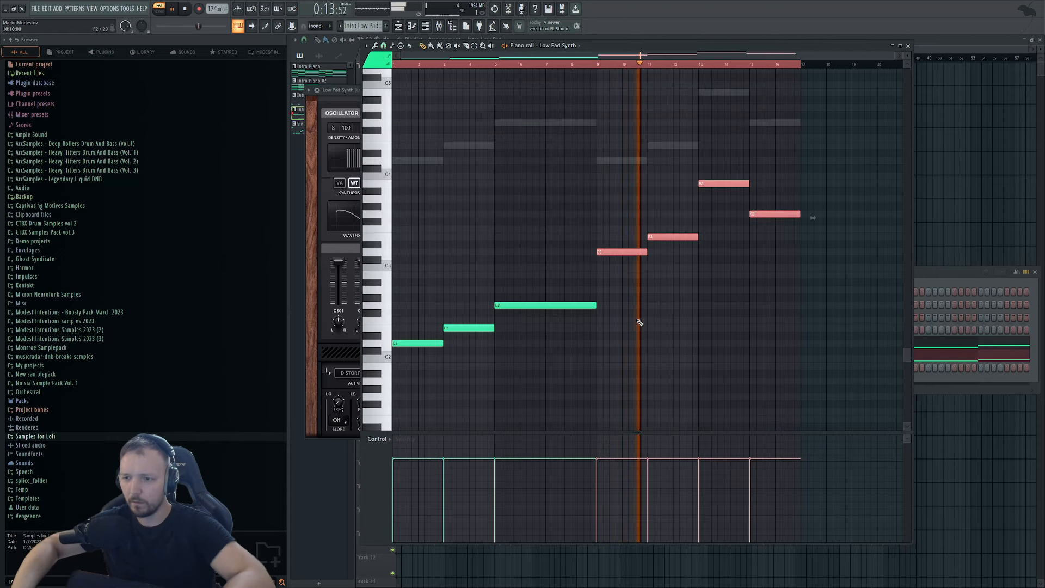
key(ctrl+Down)
double_click(628, 162)
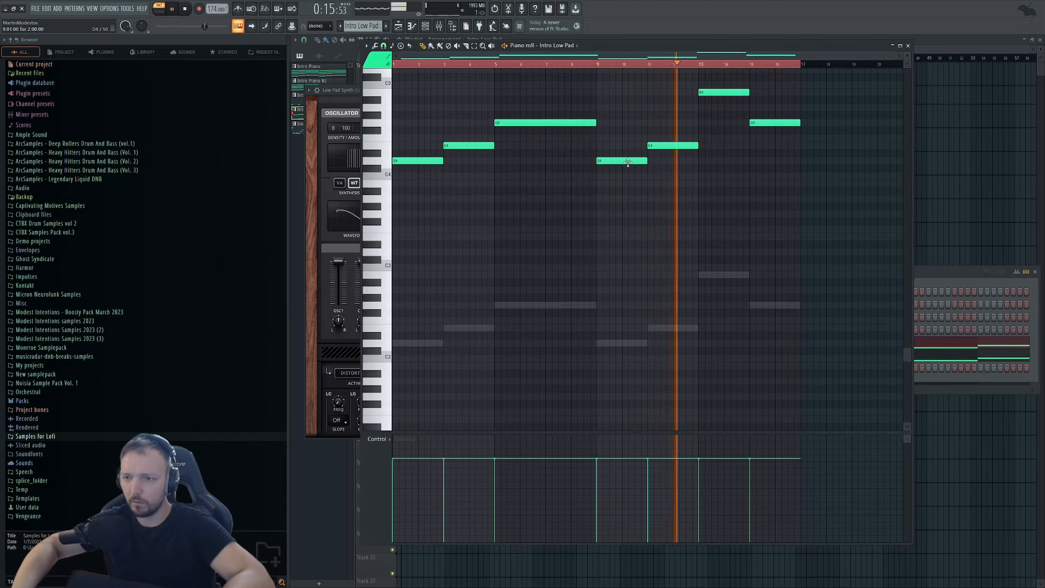
drag(821, 82, 621, 217)
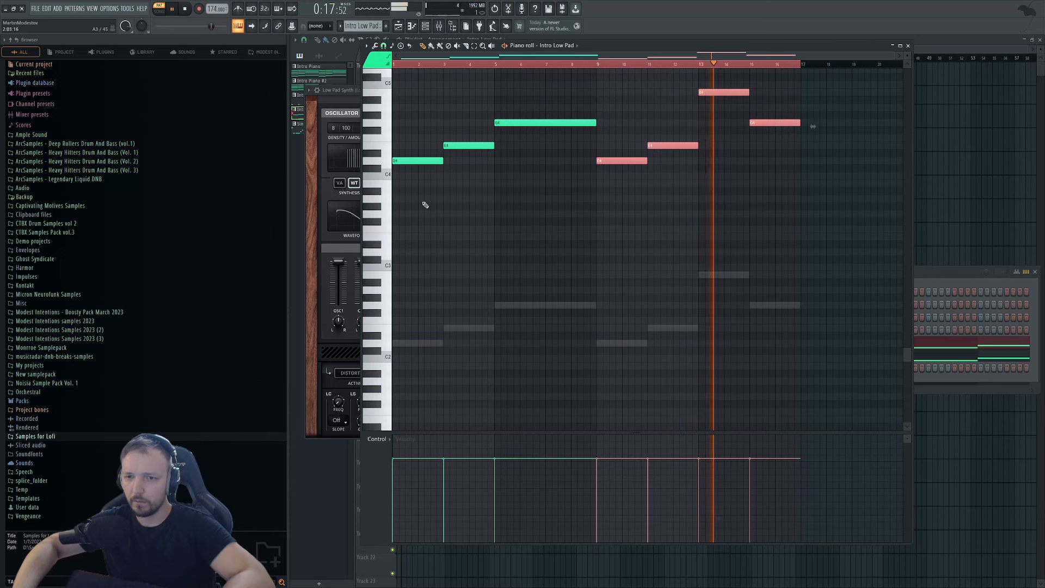
Stop playback and close the piano roll and instrument windows with F12.
key(space)
click(935, 273)
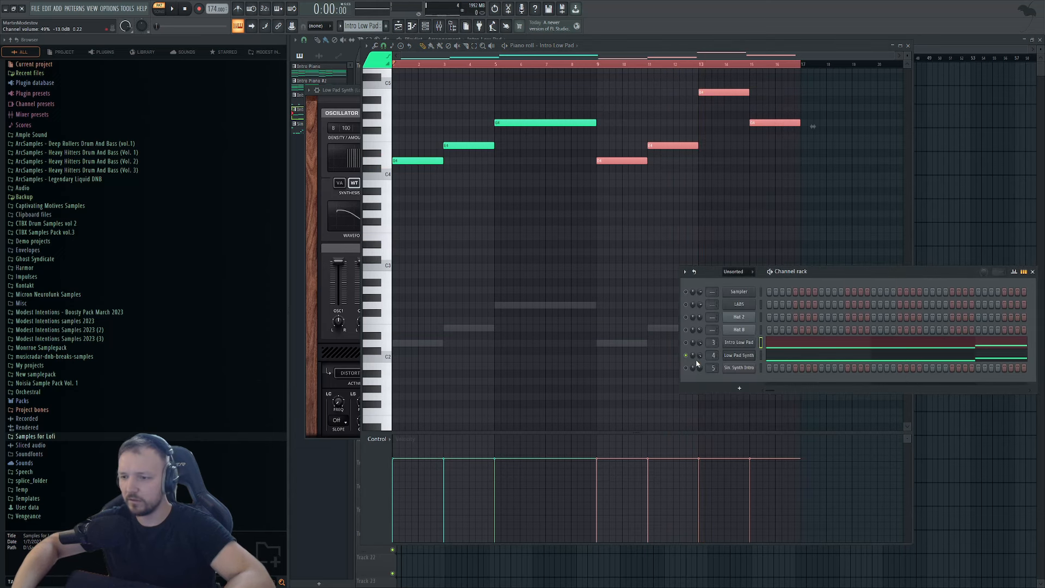
key(F12)
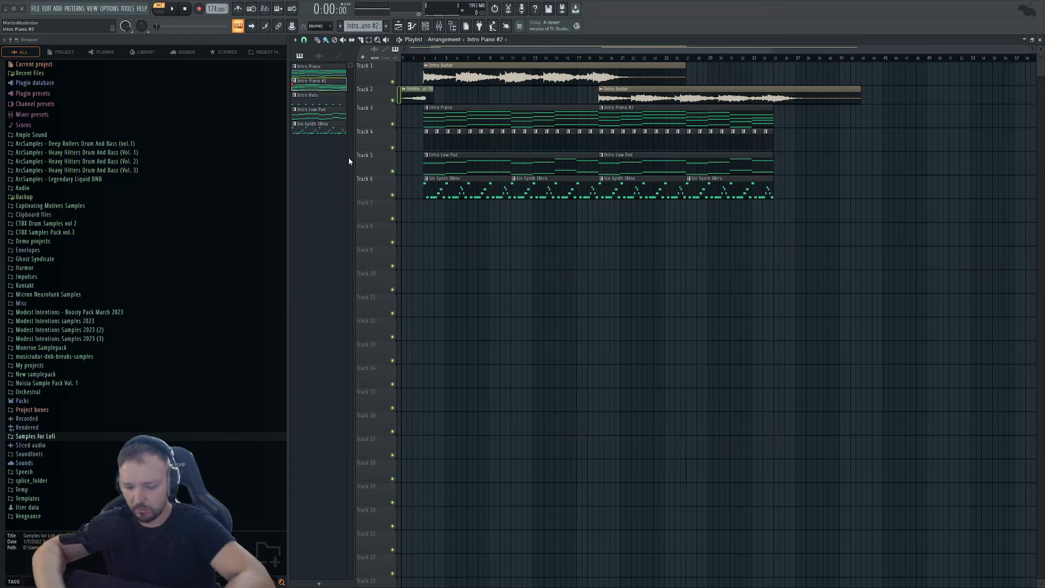
Select the Intro Piano pattern and inspect the Intro Guitar and reversed guitar clip settings.
click(309, 72)
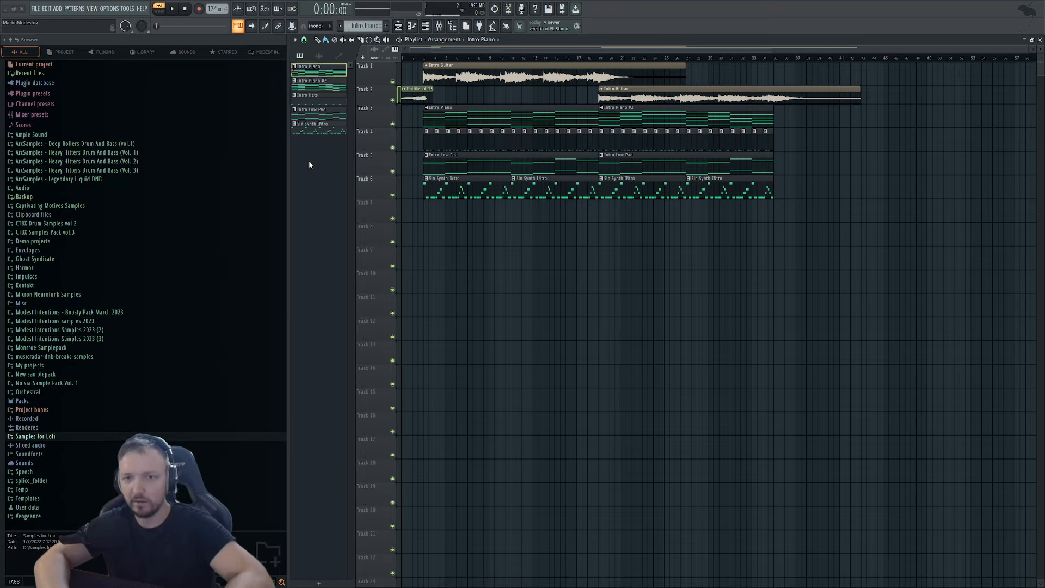
double_click(512, 71)
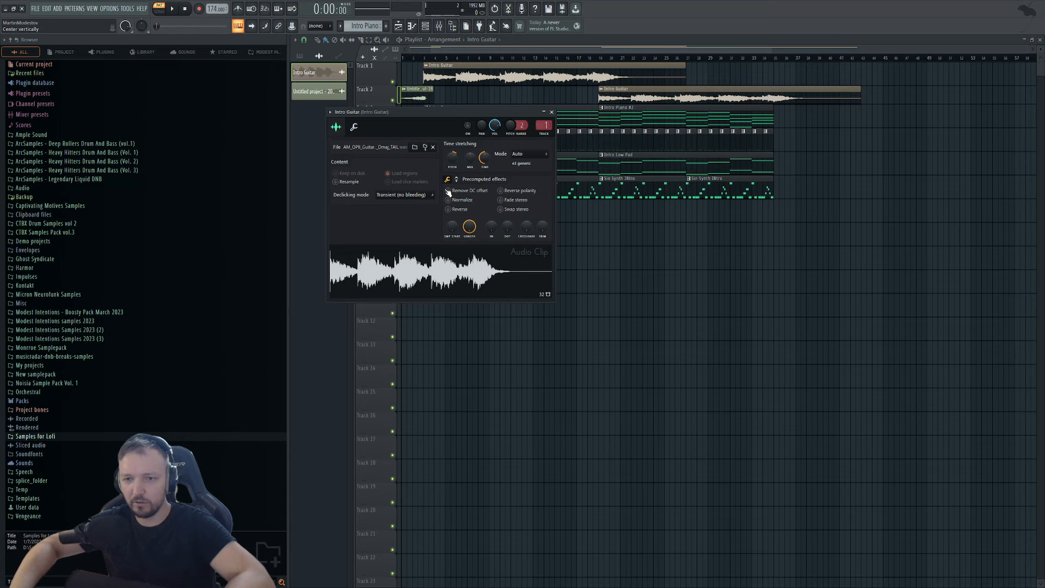
key(Escape)
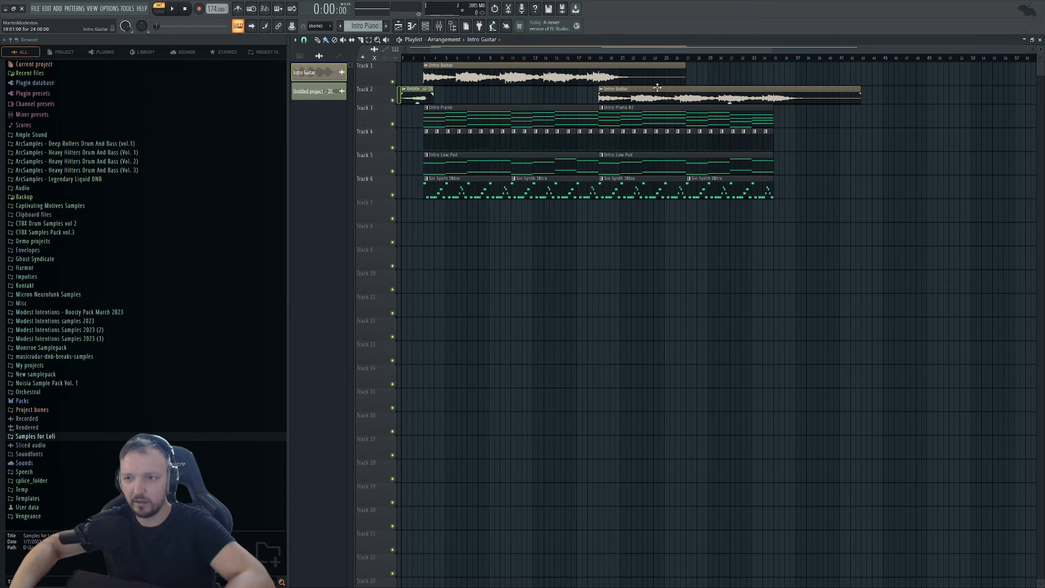
double_click(414, 93)
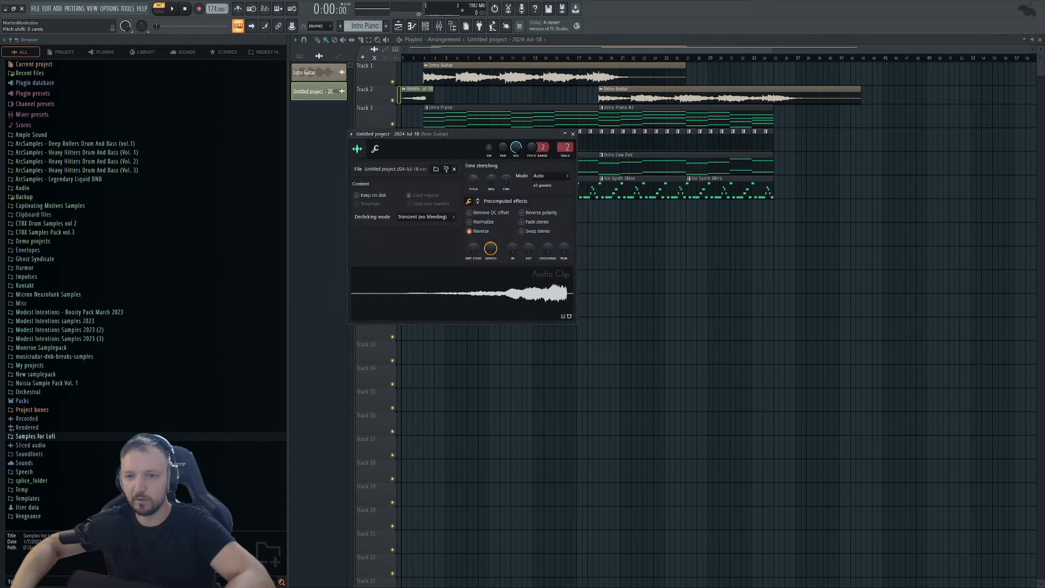
key(Escape)
Play the arrangement, check the Intro Low Pad notes, then view the Intro Piano #2 notes.
key(space)
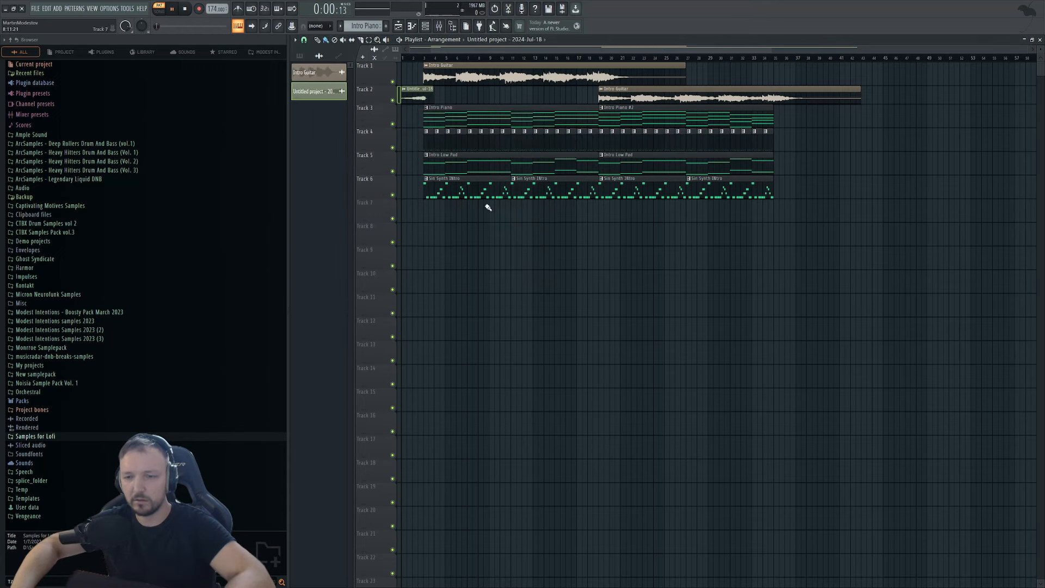
double_click(637, 156)
key(Escape)
key(space)
double_click(615, 126)
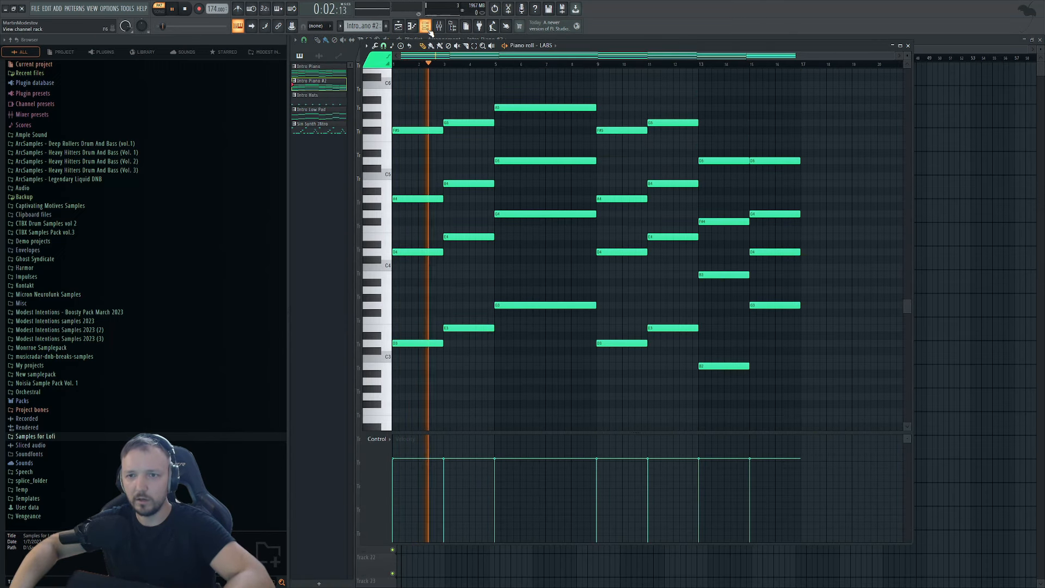
Review the Intro Piano notes and the channel rack, then stop and rewind playback.
key(Escape)
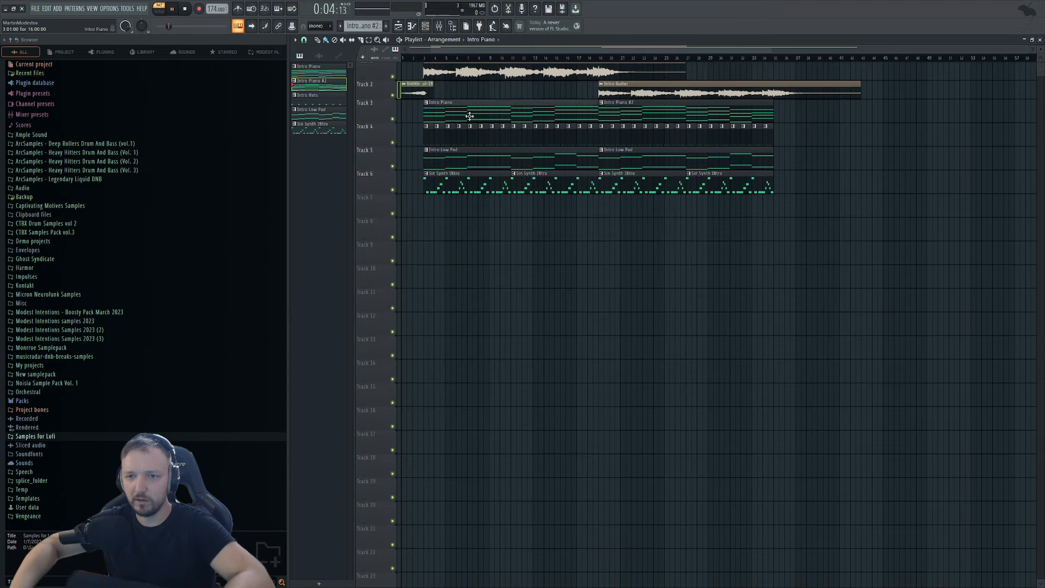
double_click(447, 117)
key(Escape)
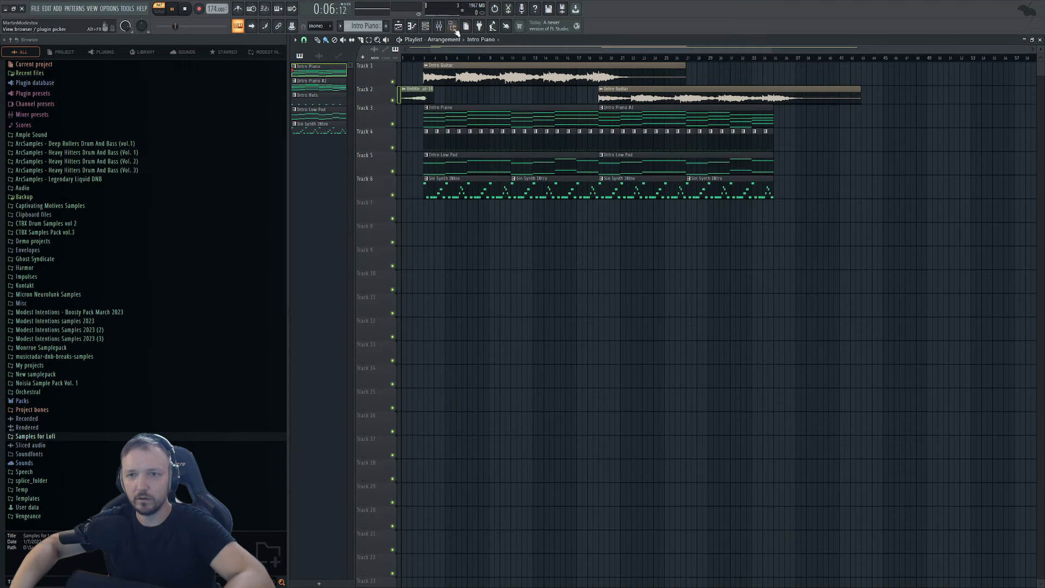
click(426, 27)
click(426, 28)
click(426, 28)
key(space)
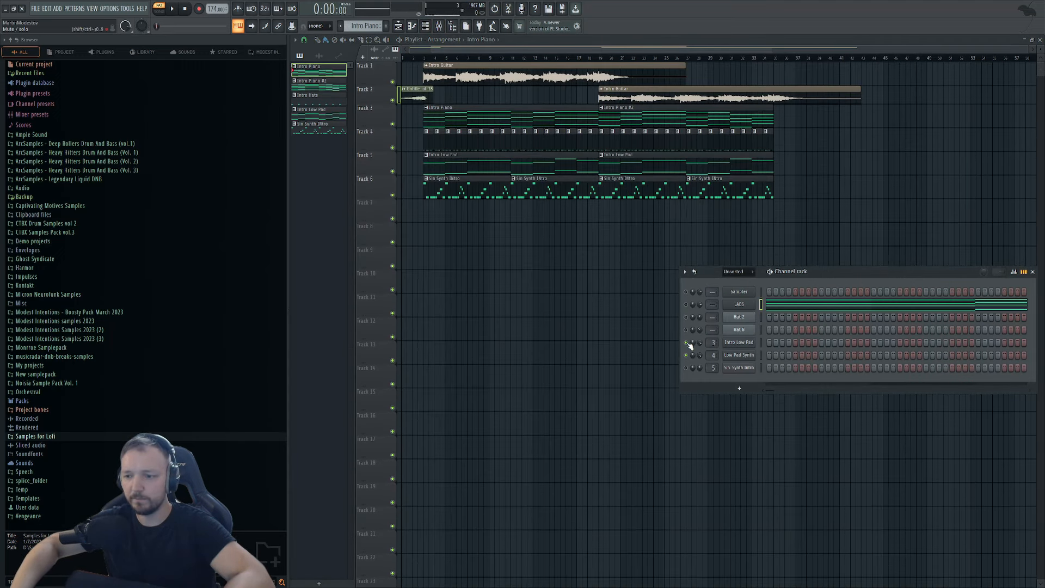
key(Escape)
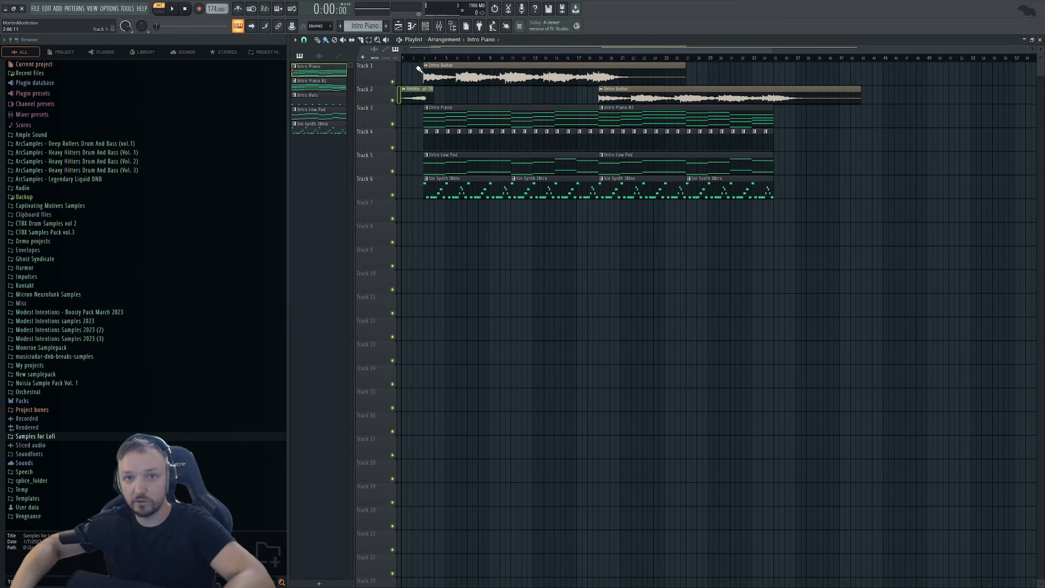
Play the arrangement from the start and select the Master track in the mixer.
key(space)
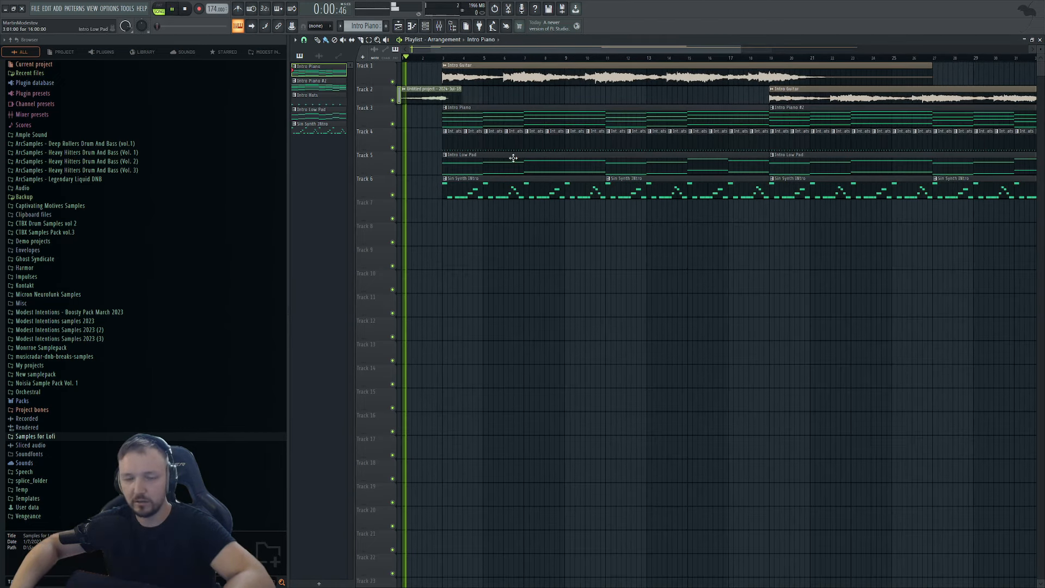
click(439, 26)
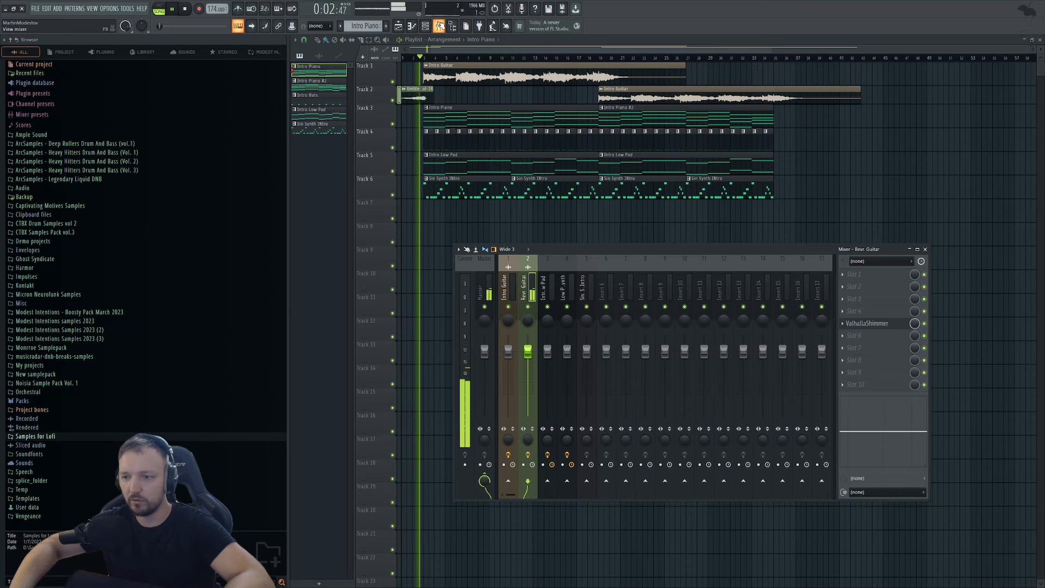
click(488, 294)
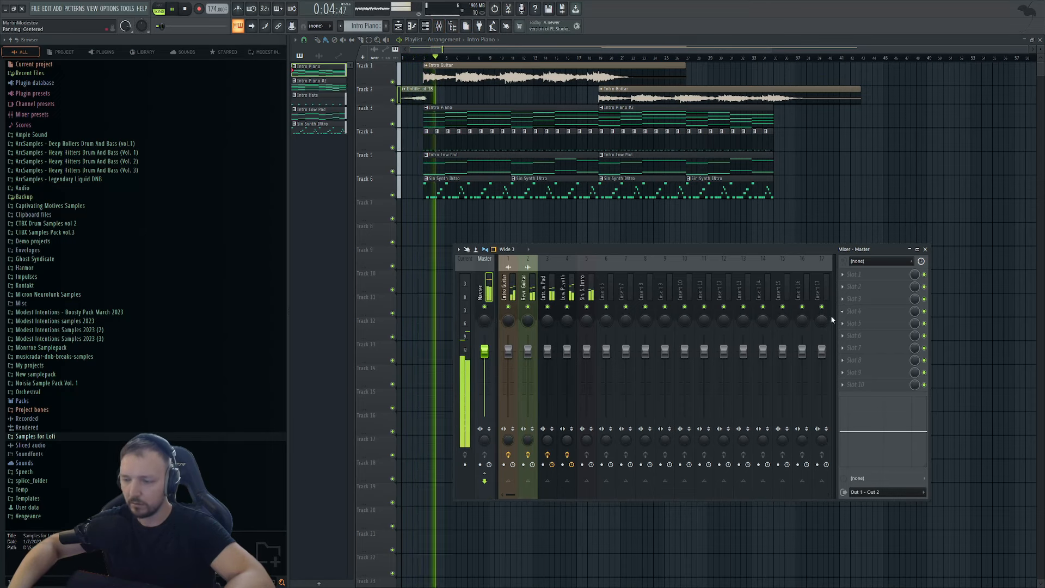
key(Escape)
Open the Intro Hats pattern notes along with its instrument channel list.
scroll(493, 148, up, 3)
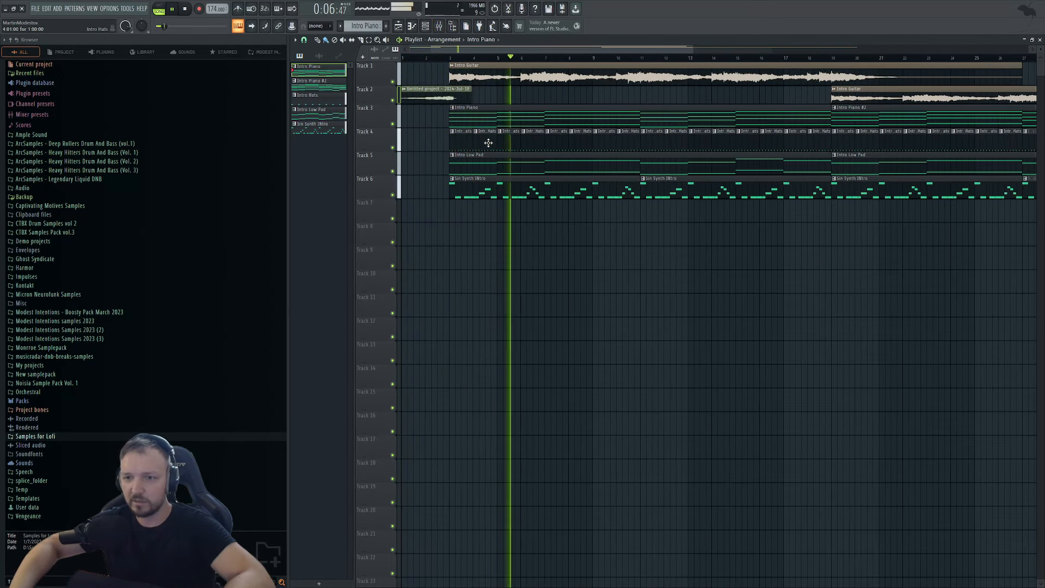
double_click(488, 142)
click(426, 27)
Inspect the Hat 2 sampler's sample and miscellaneous settings, then the Hat 8 sampler.
click(741, 319)
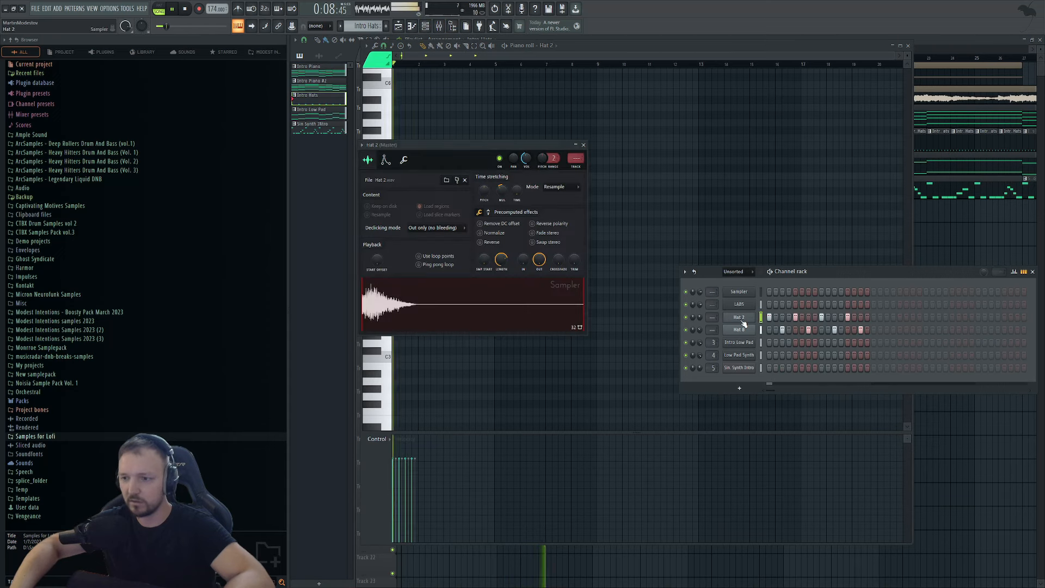
click(403, 160)
click(367, 159)
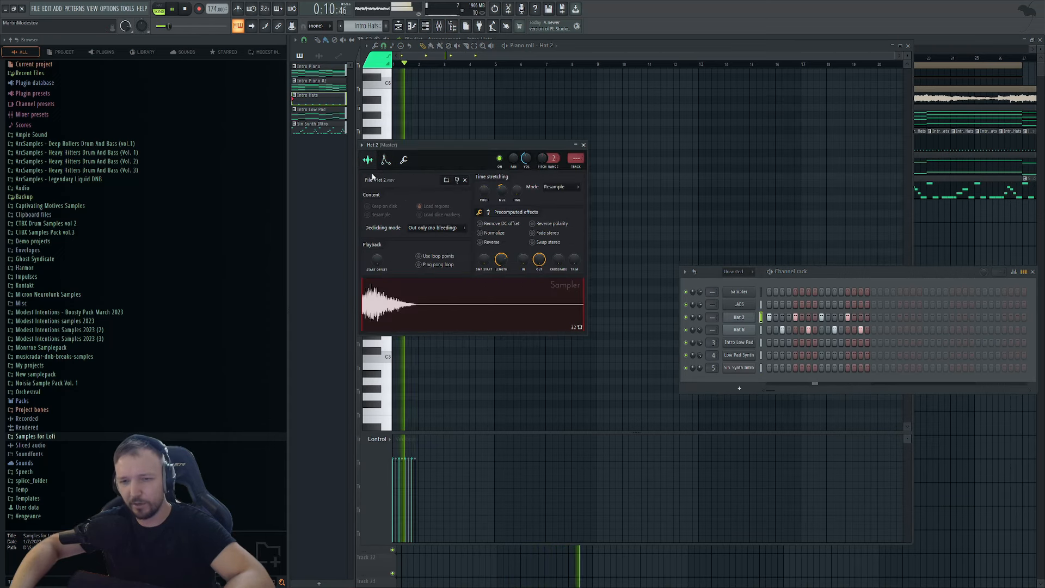
click(404, 159)
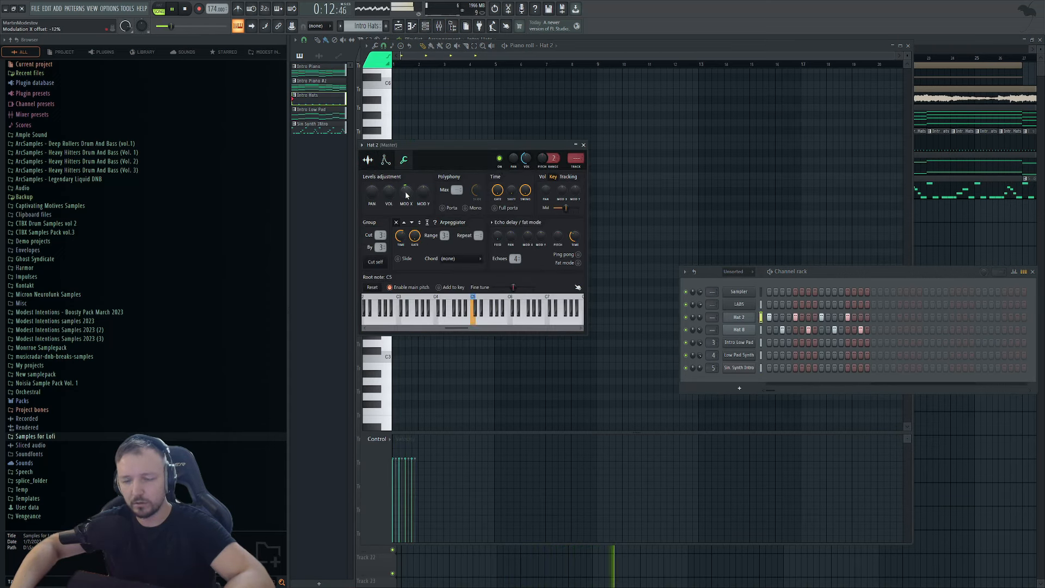
click(745, 330)
View the Sin Synth Intro notes, then return to the playlist with playback stopped.
key(F5)
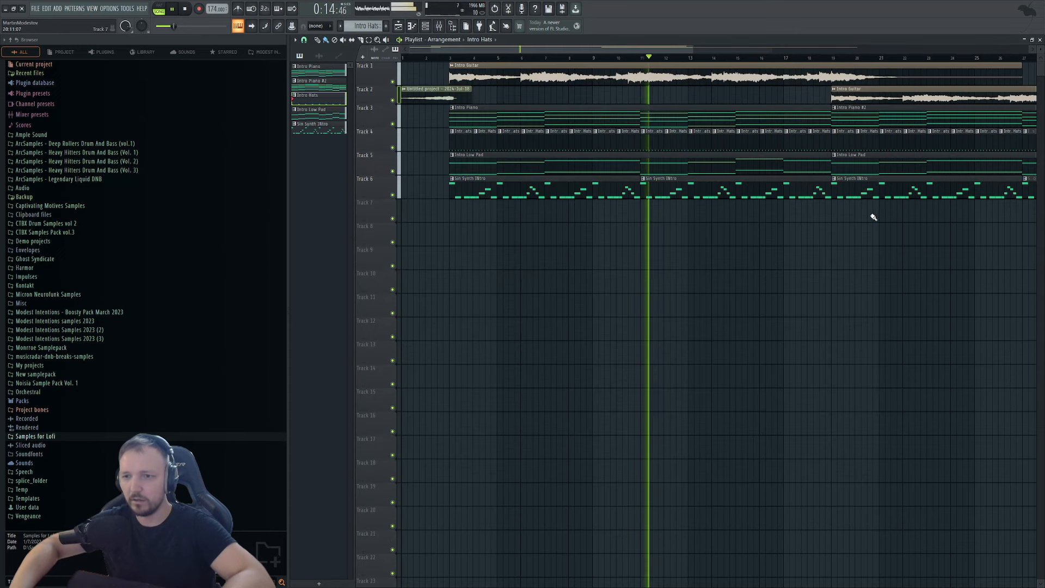
scroll(490, 188, down, 3)
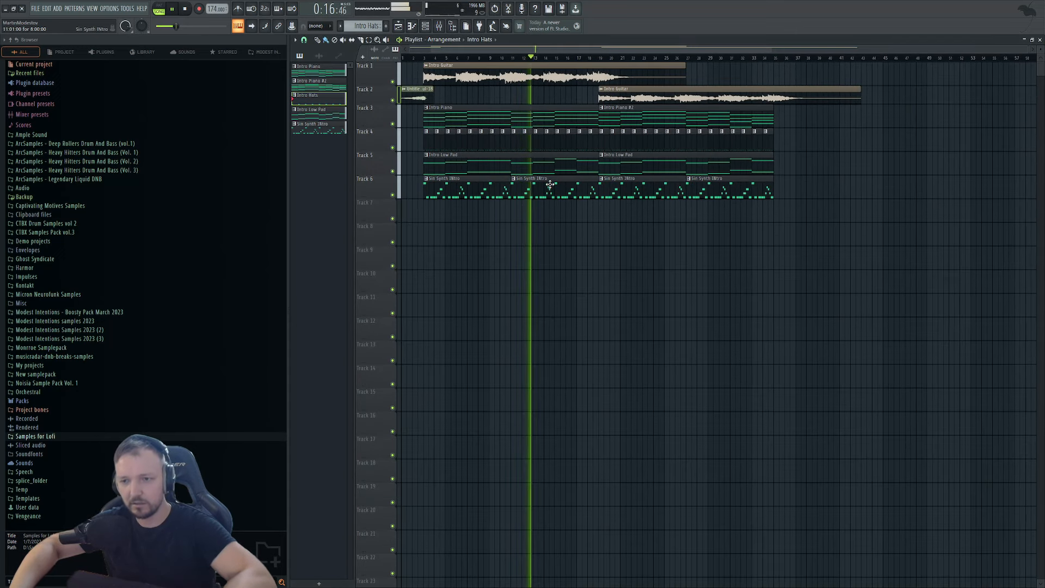
double_click(531, 187)
click(425, 27)
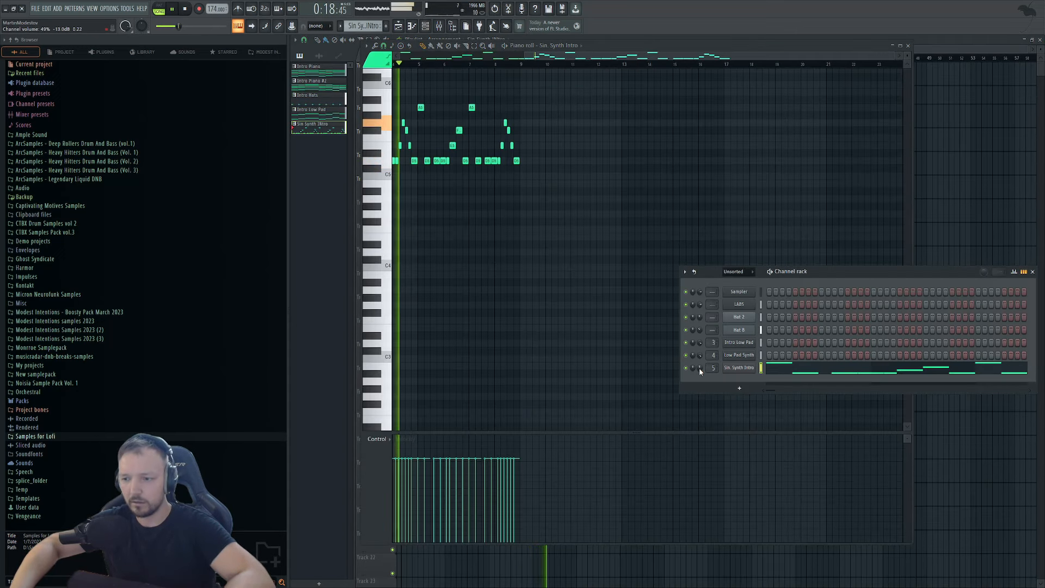
key(F5)
key(space)
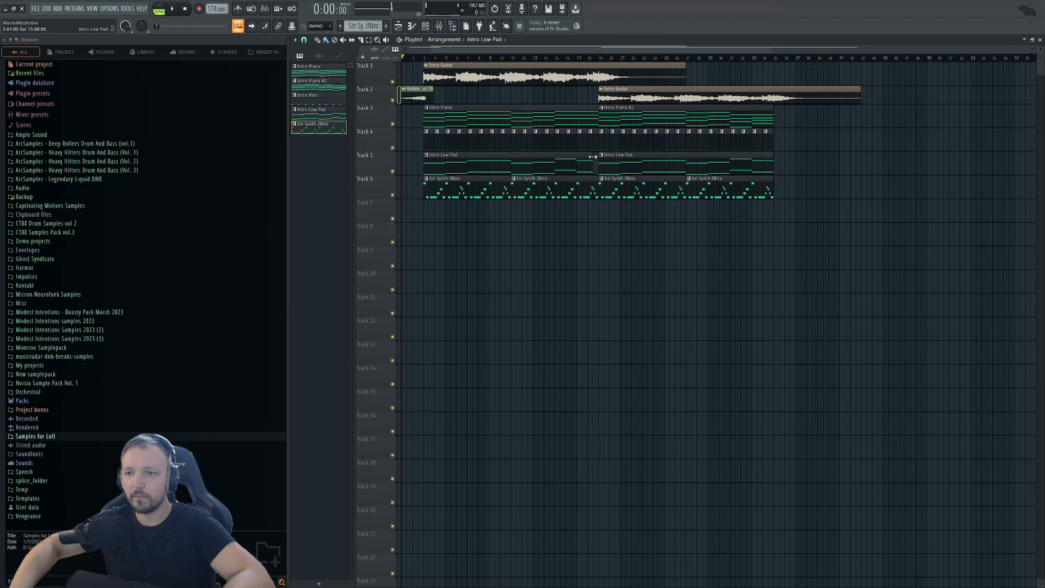
Move Intro Piano #2 to bar 3 on Track 3 and add a copy at bar 19.
drag(621, 117, 460, 124)
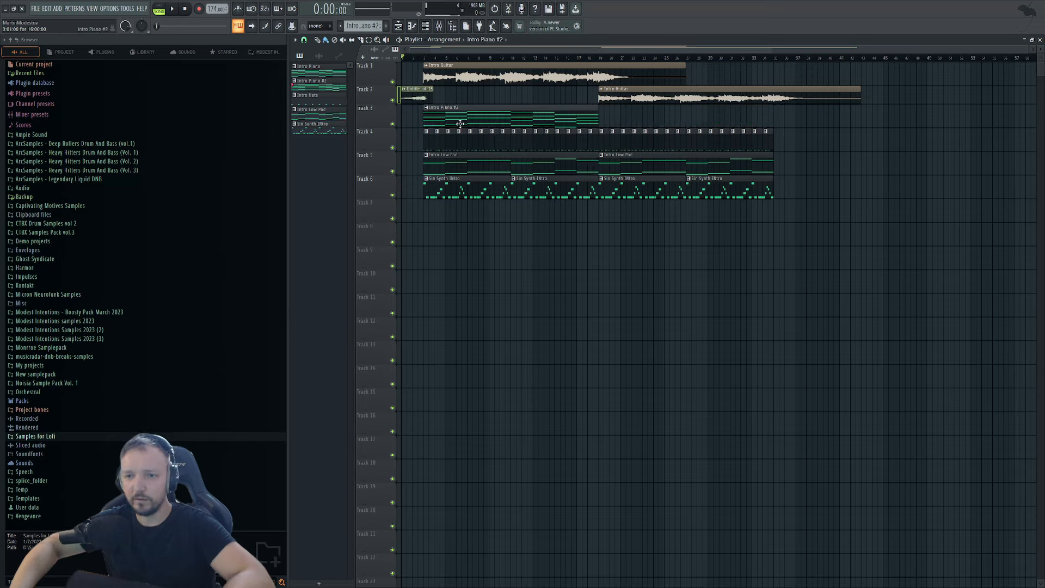
click(499, 58)
key(space)
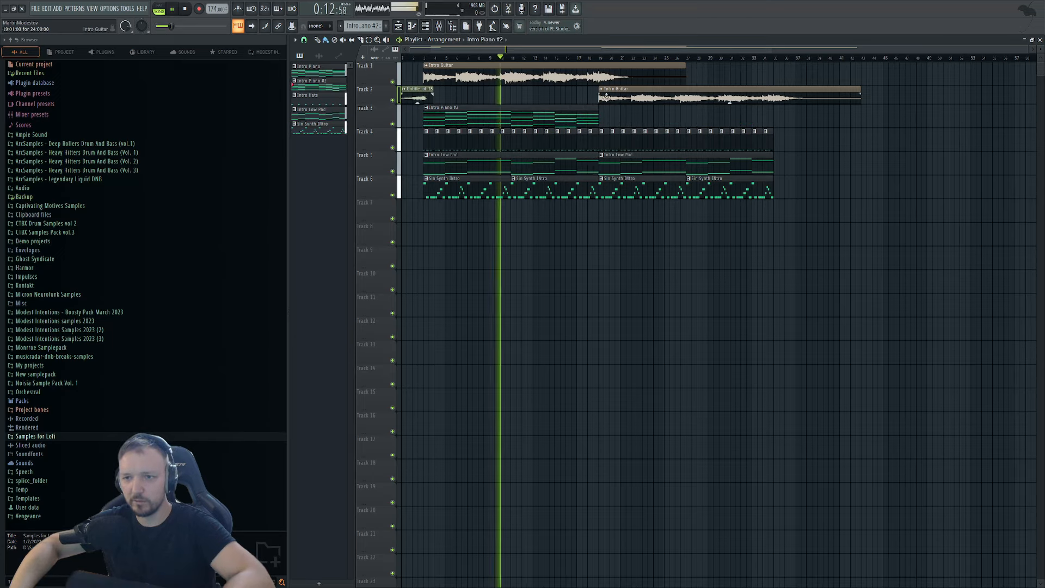
drag(608, 116, 602, 117)
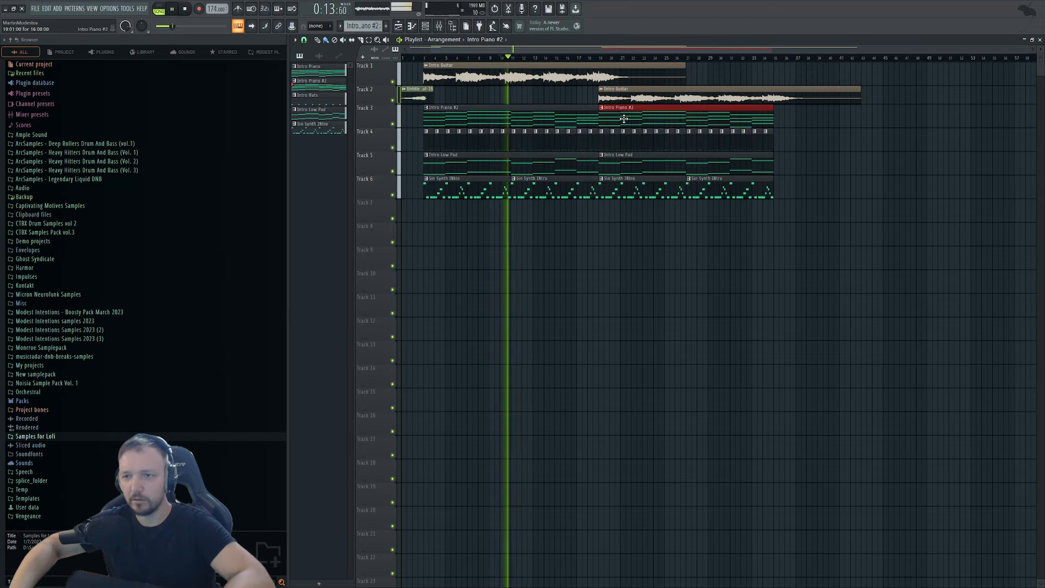
Review the Intro Piano #2 chord notes, stop playback, and reopen the clip for editing.
double_click(519, 117)
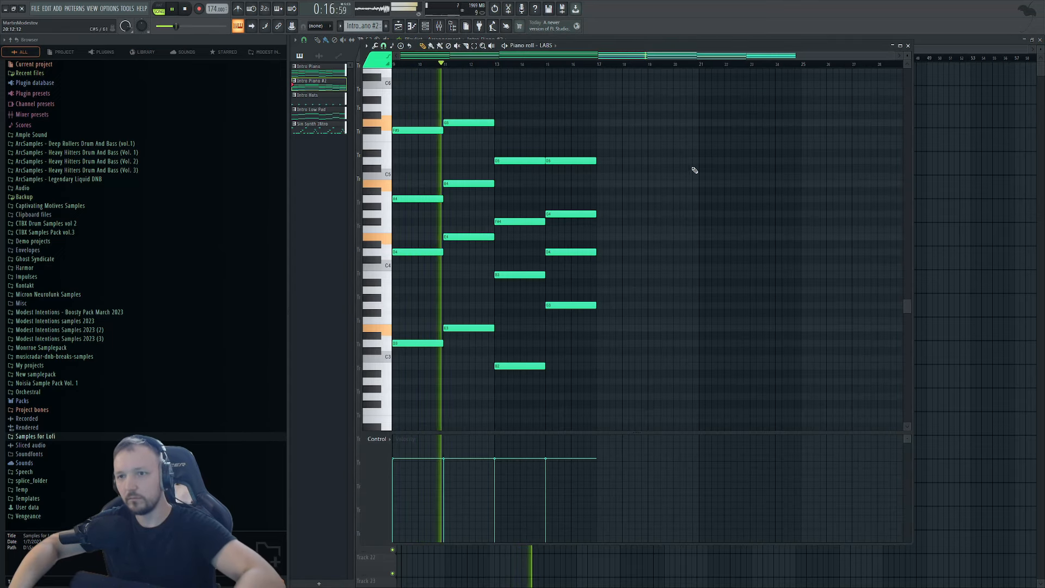
scroll(686, 163, left, 3)
key(ctrl+a)
click(907, 46)
ctrl+scroll(570, 176, up, 2)
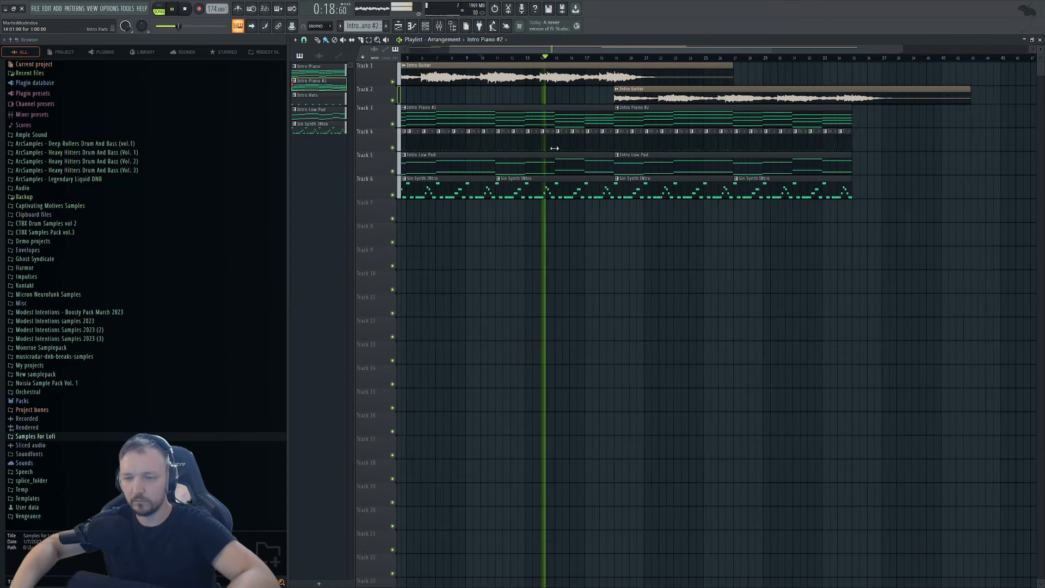
ctrl+scroll(570, 175, down, 1)
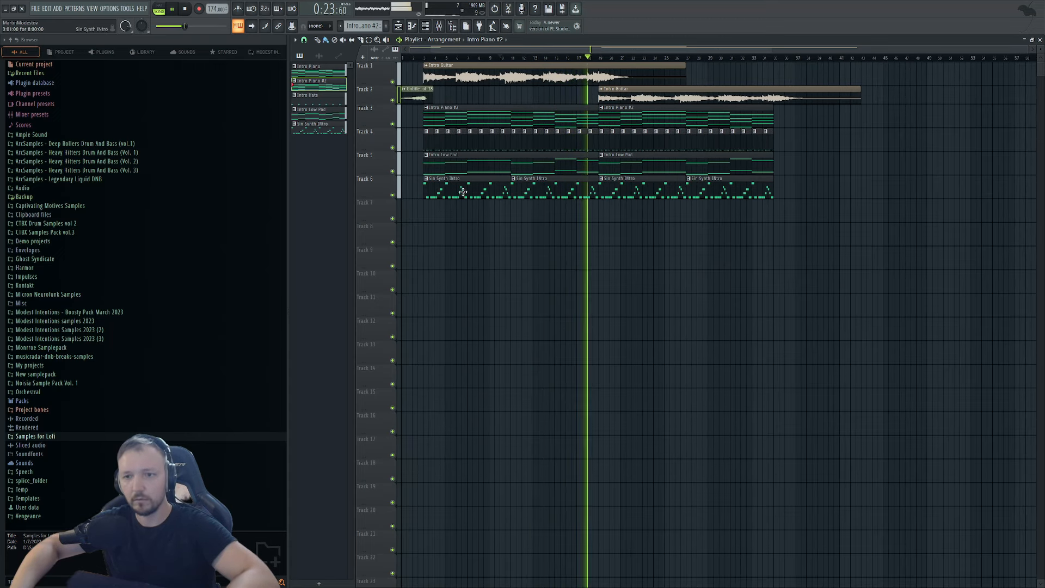
key(space)
double_click(464, 115)
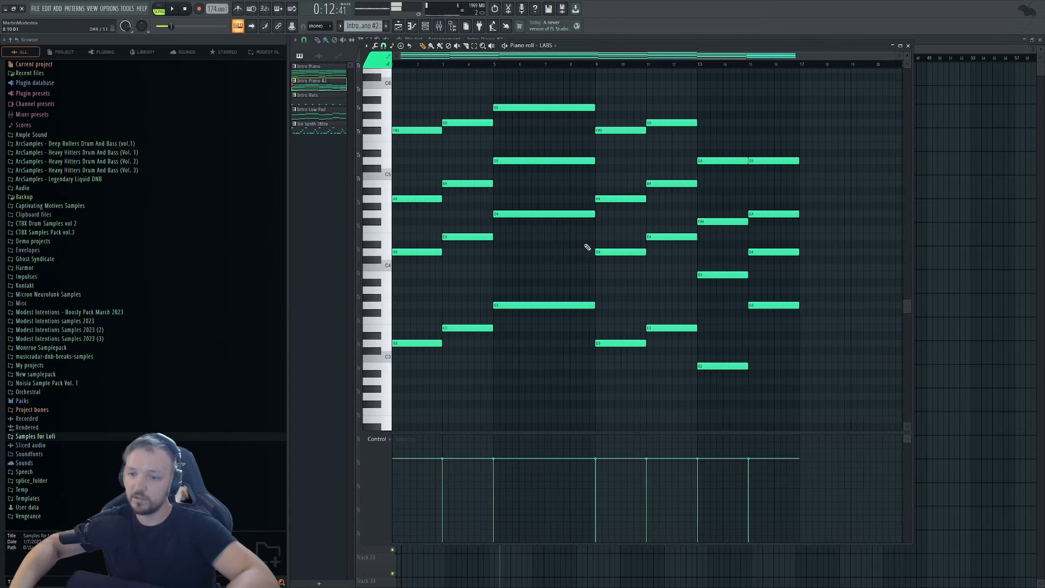
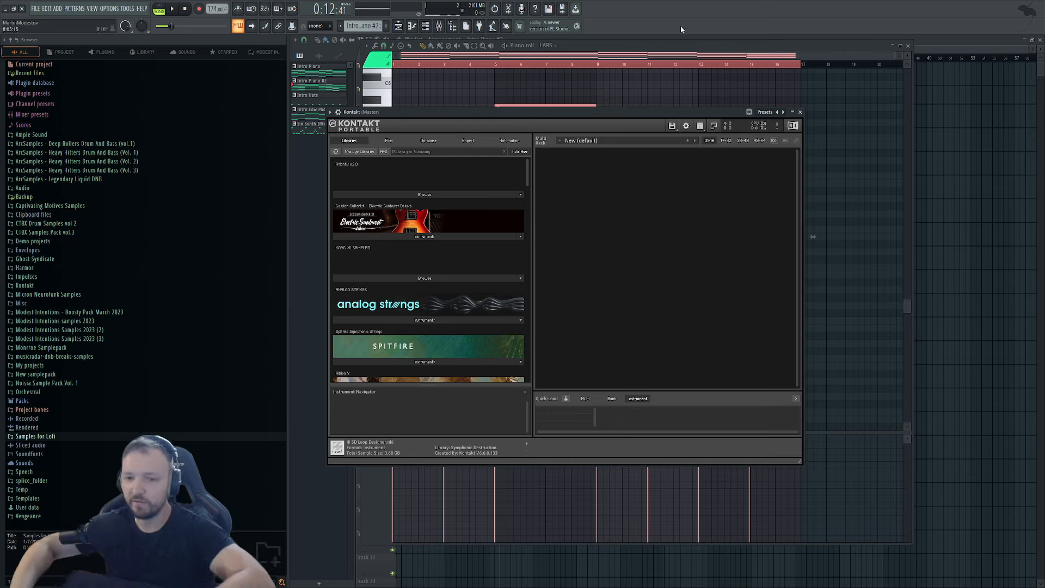
Browse the KORG M1 SAMPLED library's Presets and T 1 instrument folders in Kontakt.
click(436, 280)
scroll(436, 282, down, 3)
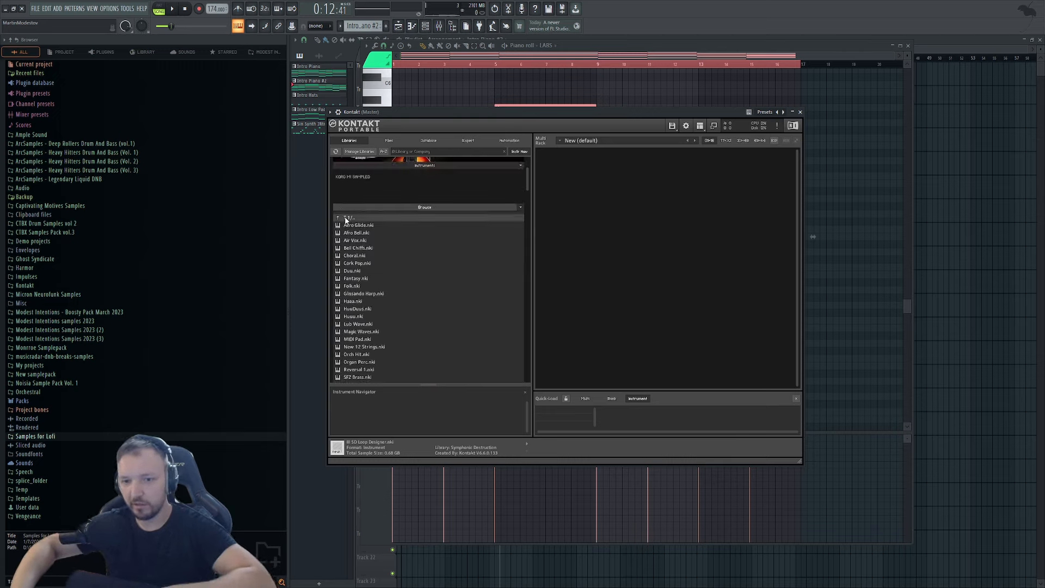
click(346, 218)
click(354, 228)
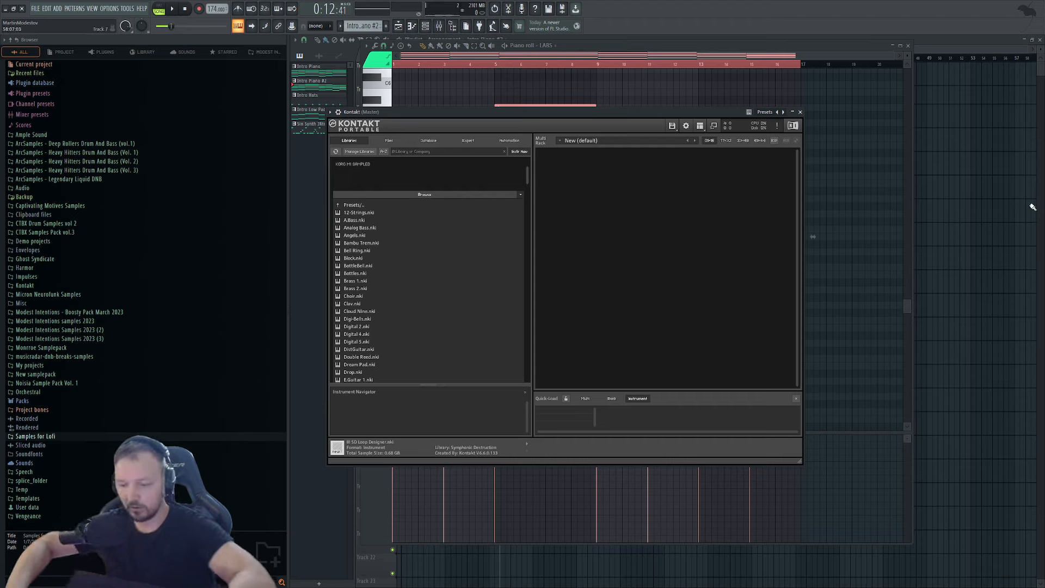
scroll(372, 293, down, 5)
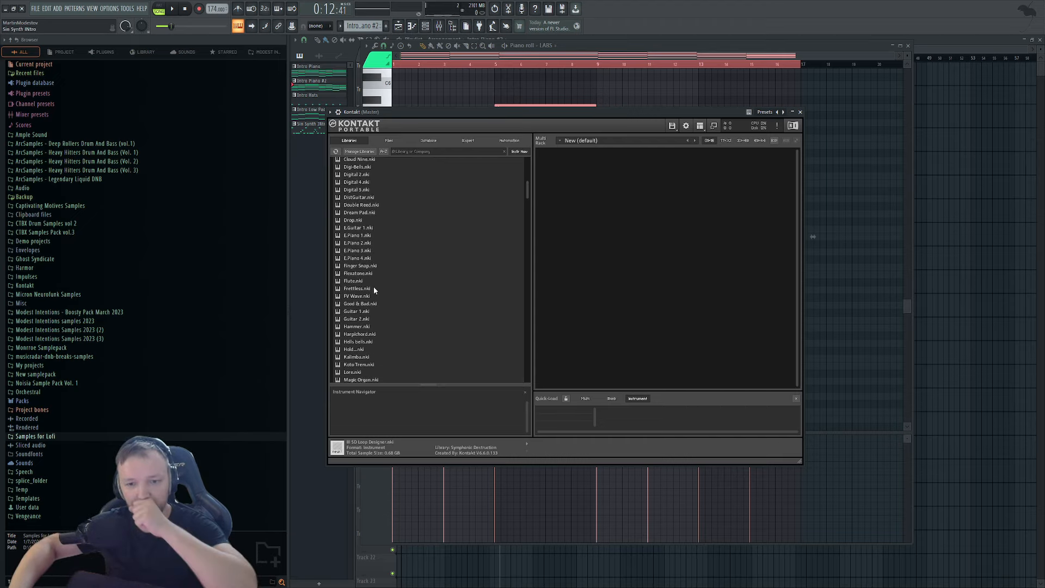
scroll(376, 280, up, 8)
double_click(349, 243)
scroll(373, 246, down, 2)
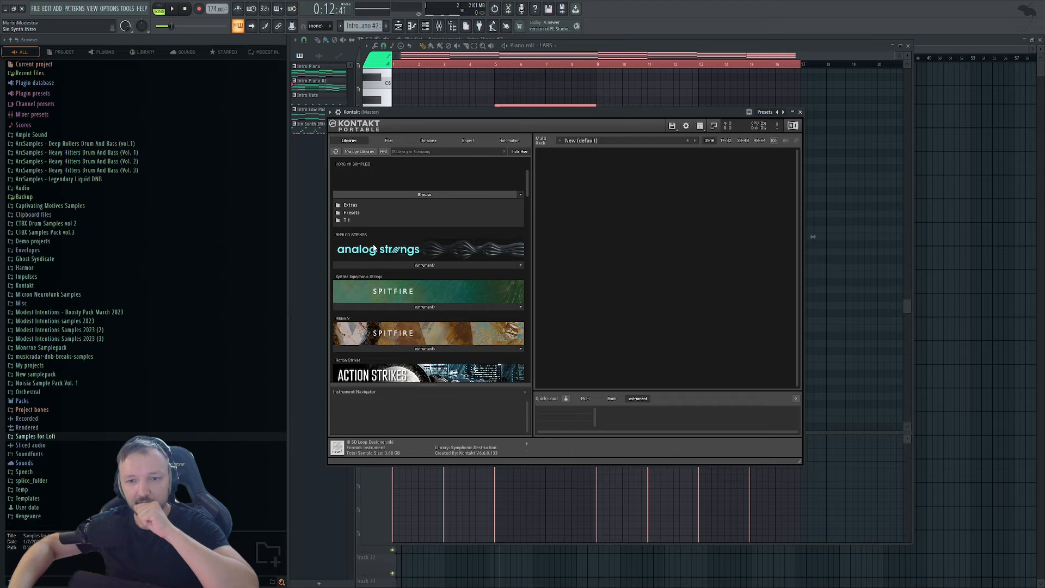
double_click(359, 220)
scroll(396, 231, down, 3)
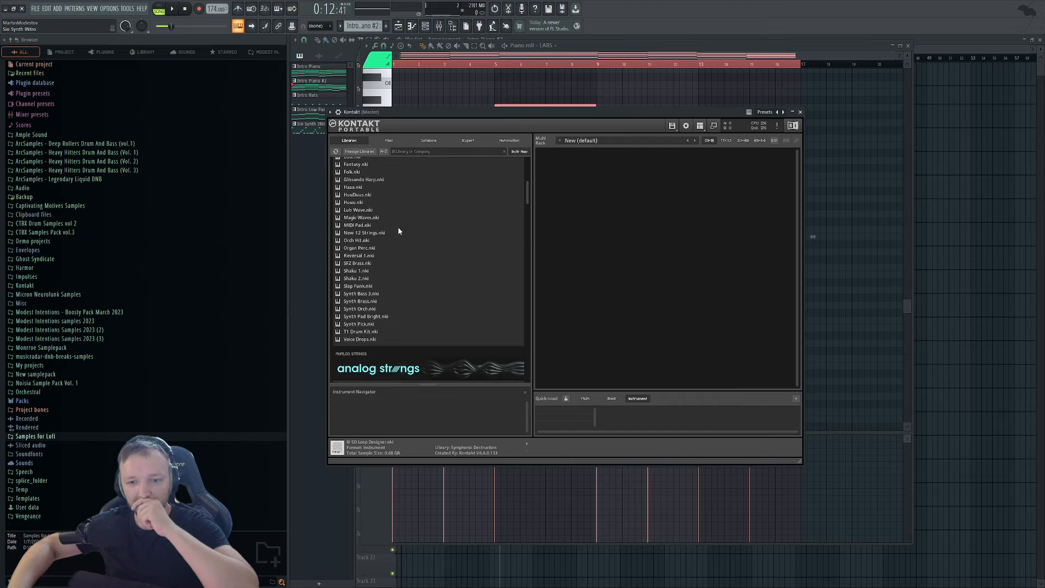
scroll(382, 261, up, 3)
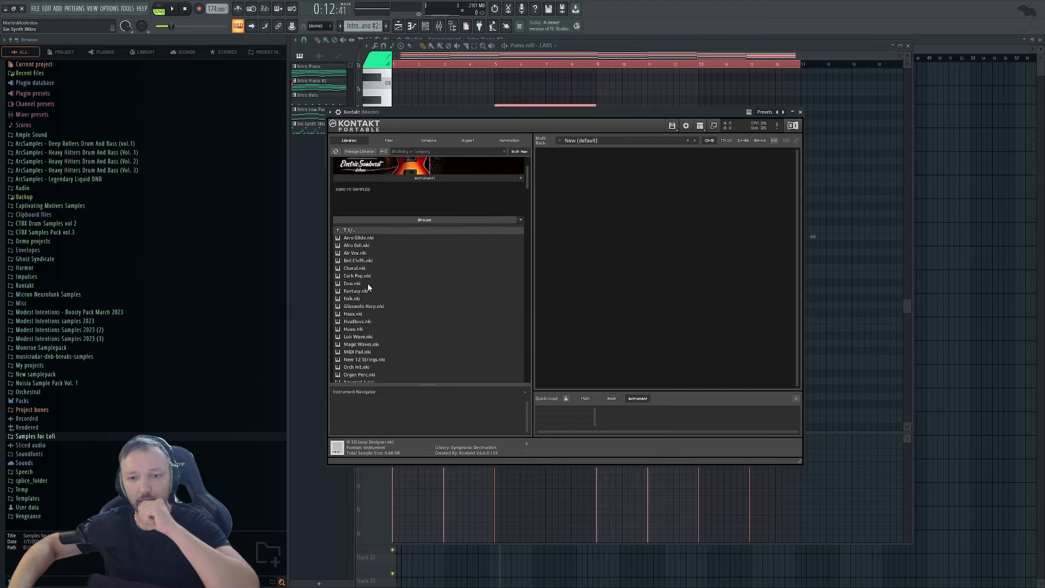
scroll(368, 286, down, 1)
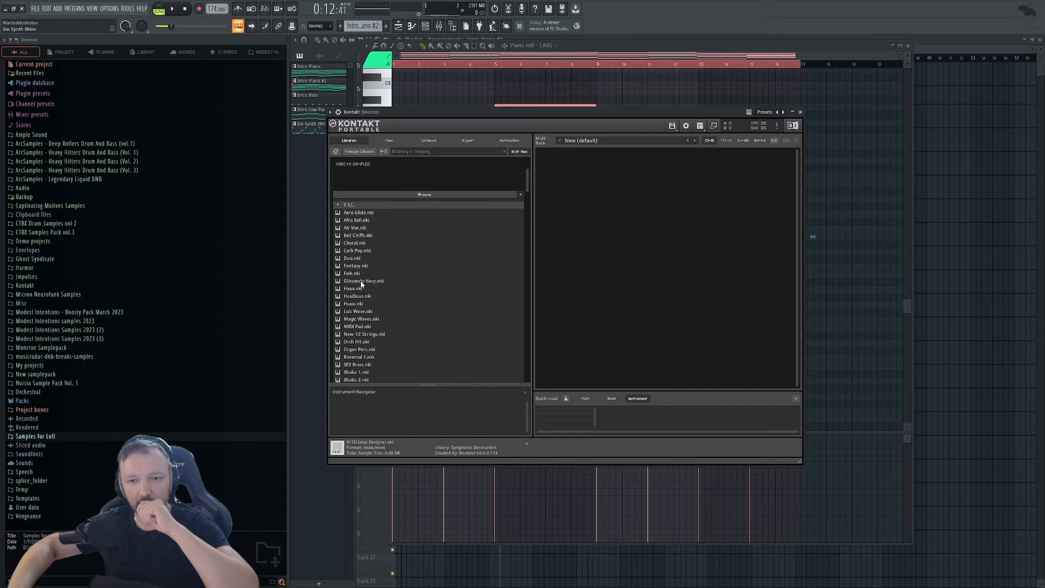
scroll(368, 285, down, 1)
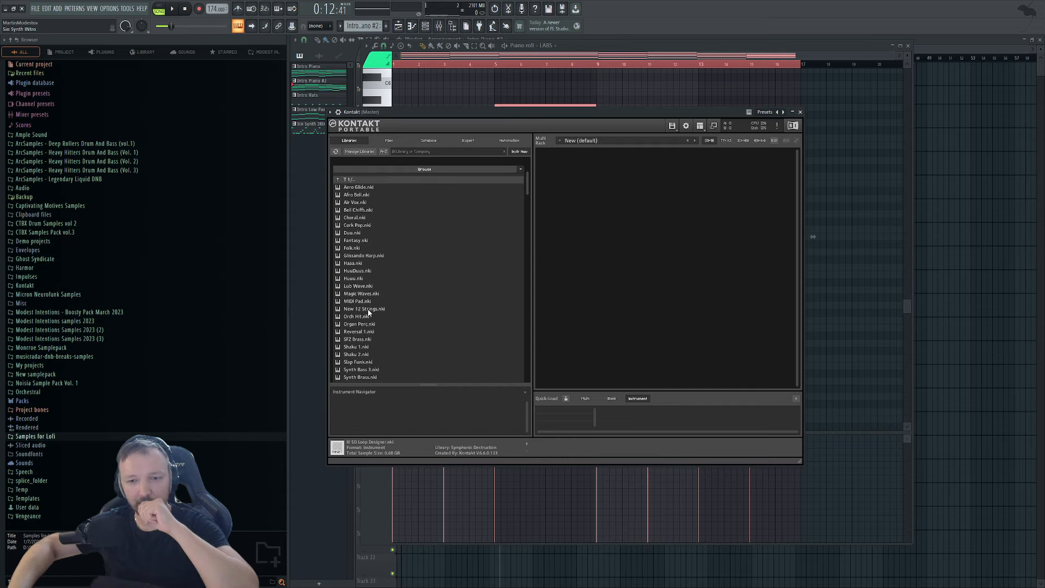
scroll(368, 308, up, 3)
Load Famous Pad 1.nki from the Extras folder into the Kontakt Multi Rack.
double_click(358, 256)
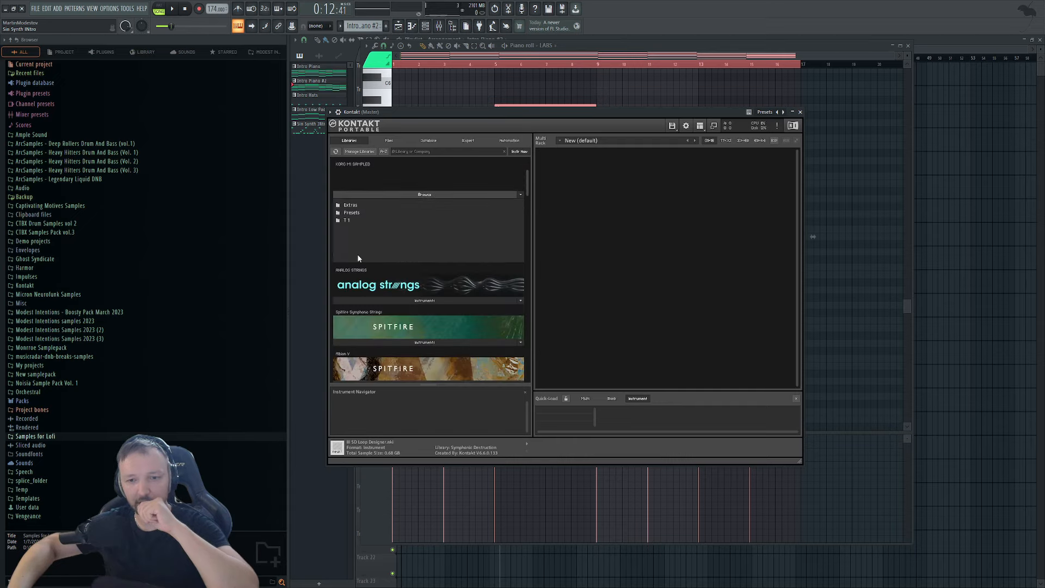
double_click(351, 205)
scroll(354, 216, down, 3)
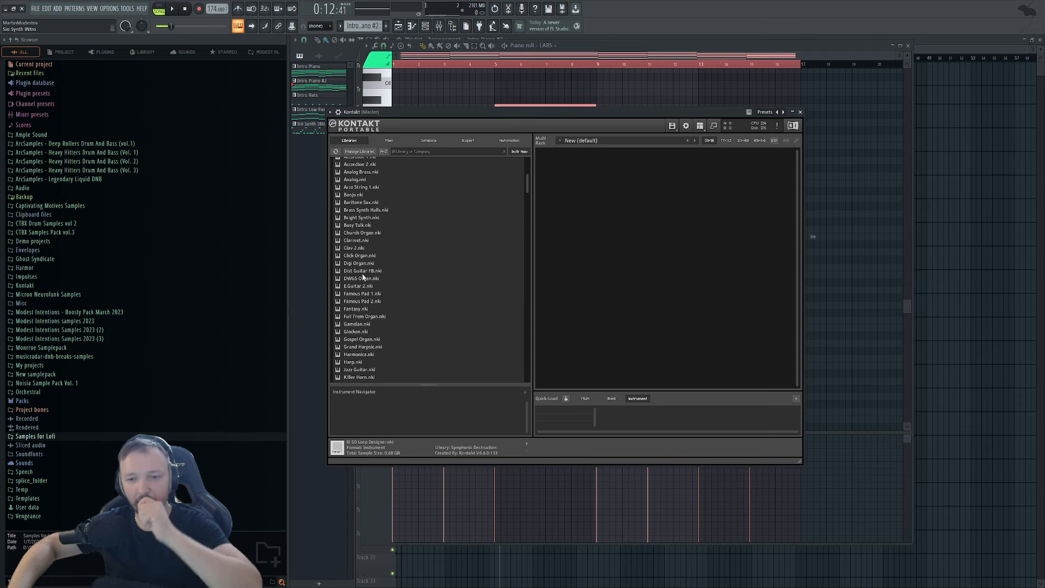
drag(365, 294, 494, 255)
drag(619, 187, 615, 193)
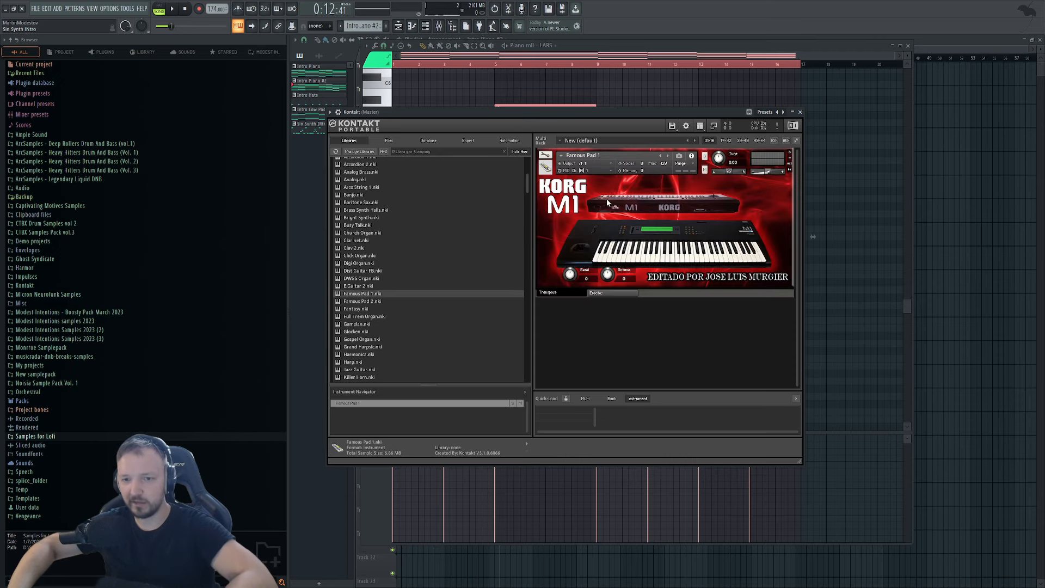
Paste the chord notes into the Kontakt channel in Pattern 7 and play them.
click(563, 56)
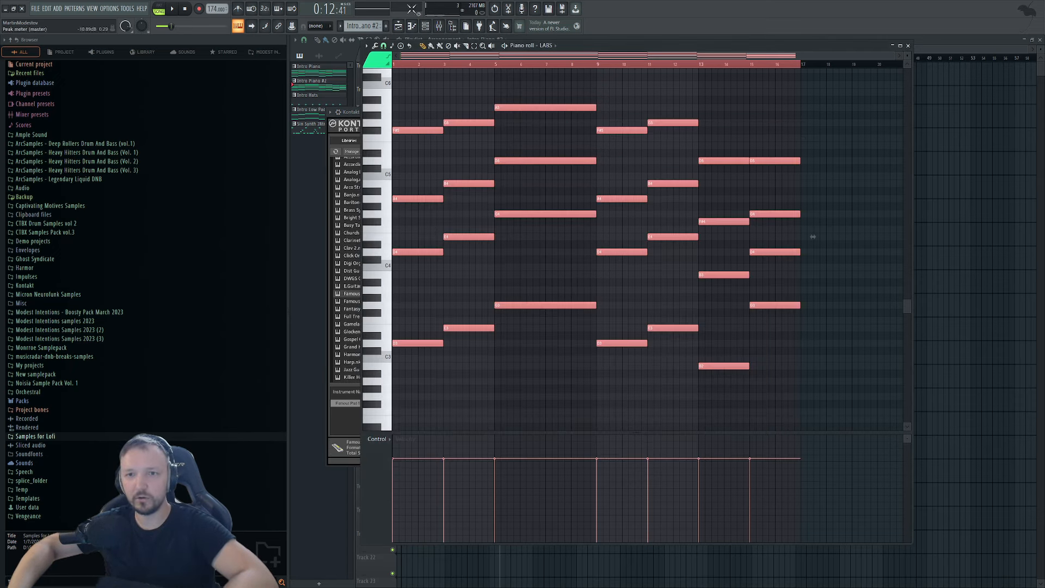
click(425, 26)
key(KP_Add)
key(KP_Add)
key(KP_Add)
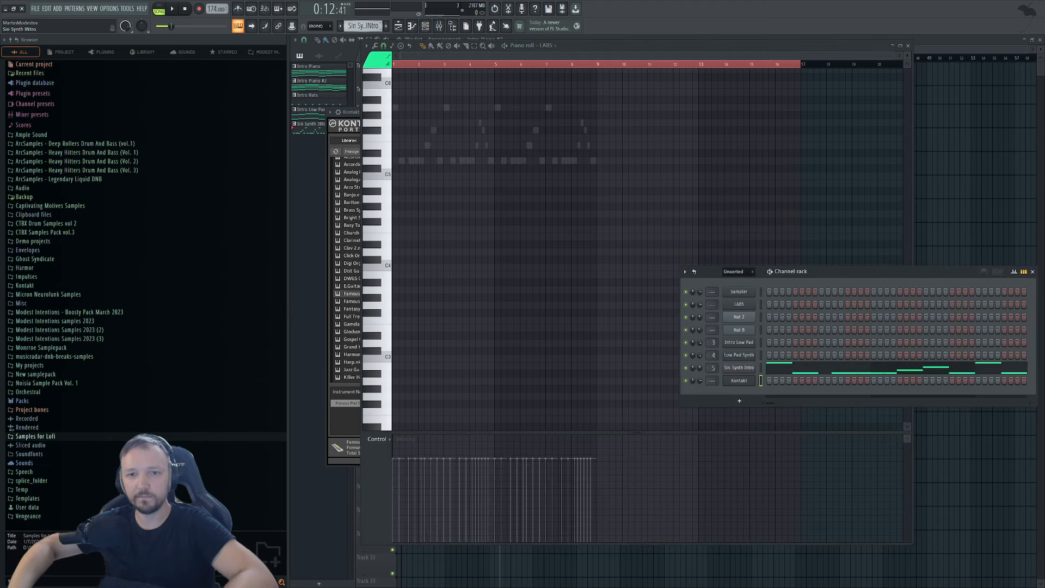
key(KP_Subtract)
key(KP_Subtract)
key(KP_Subtract)
key(KP_Add)
key(KP_Add)
key(KP_Add)
key(KP_Add)
key(KP_Add)
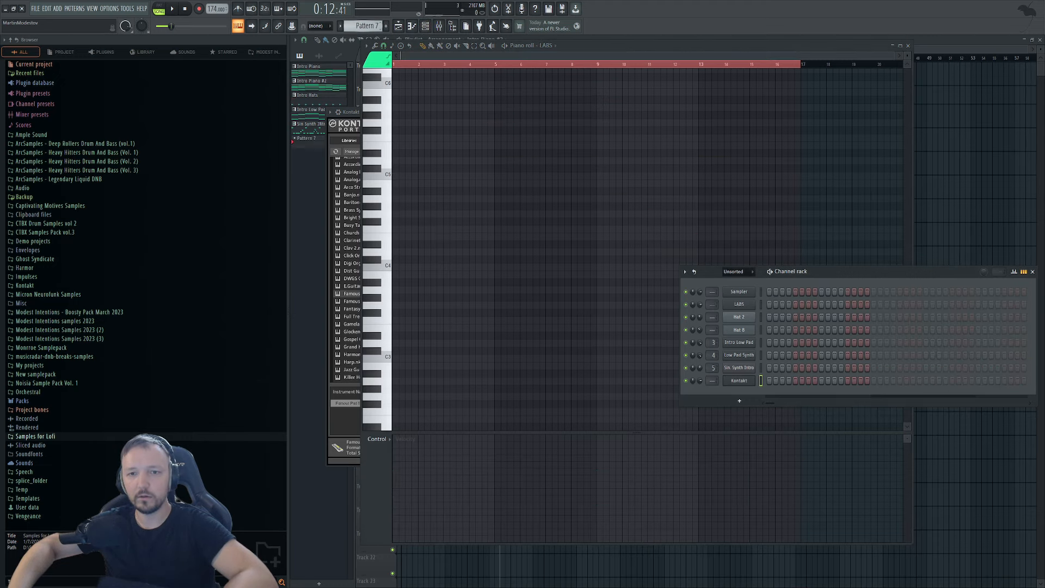
key(ctrl+v)
click(774, 381)
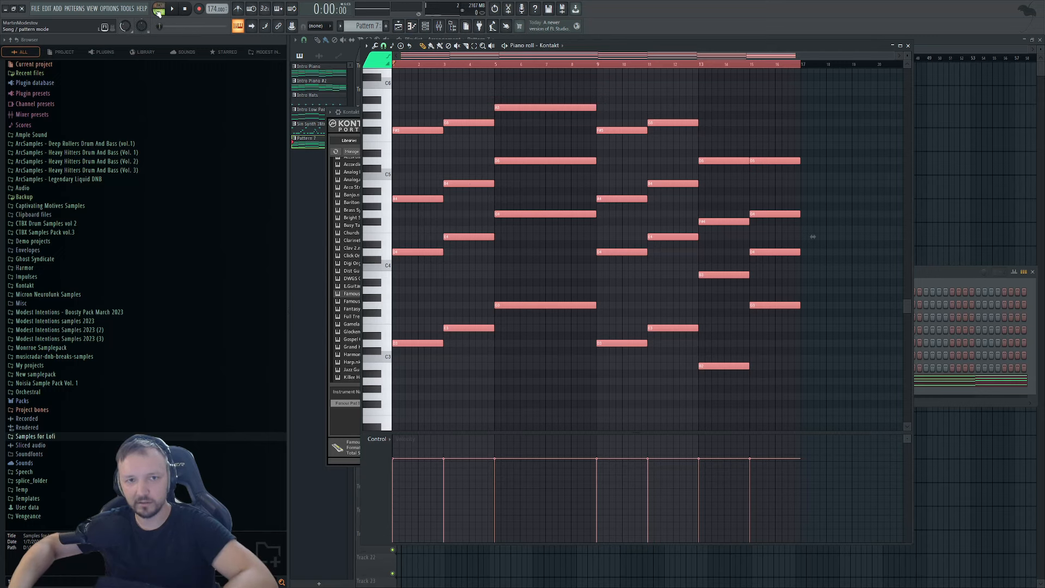
key(space)
Check the Famous Pad 1 sound in the Kontakt window, then stop playback.
click(948, 271)
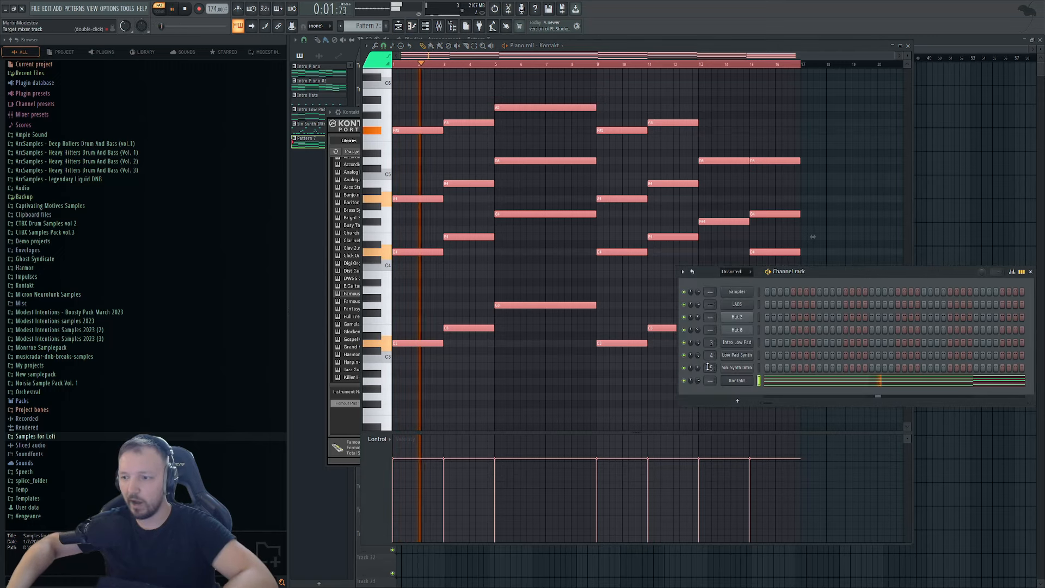
click(737, 380)
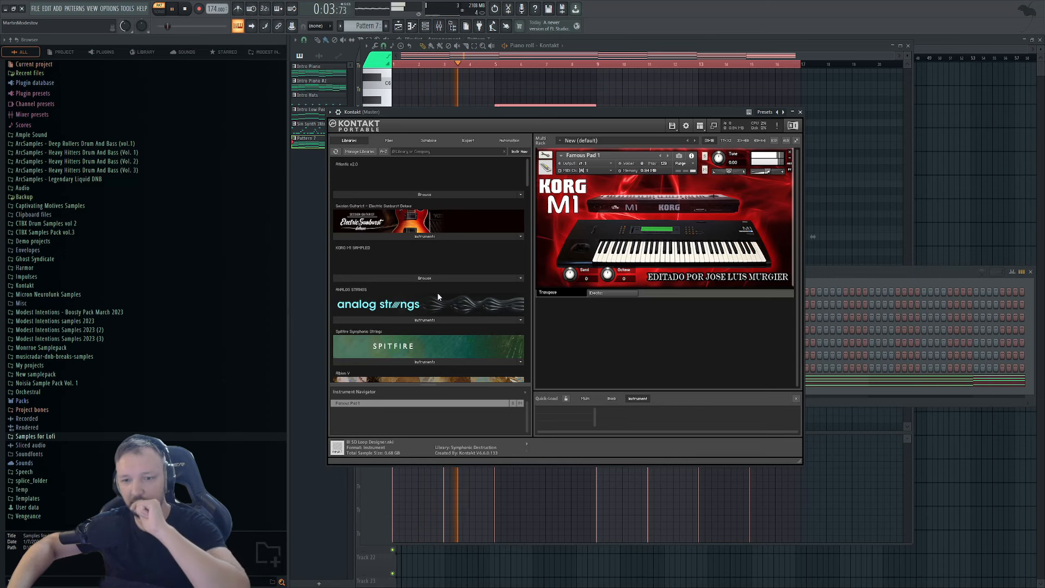
drag(526, 171, 522, 267)
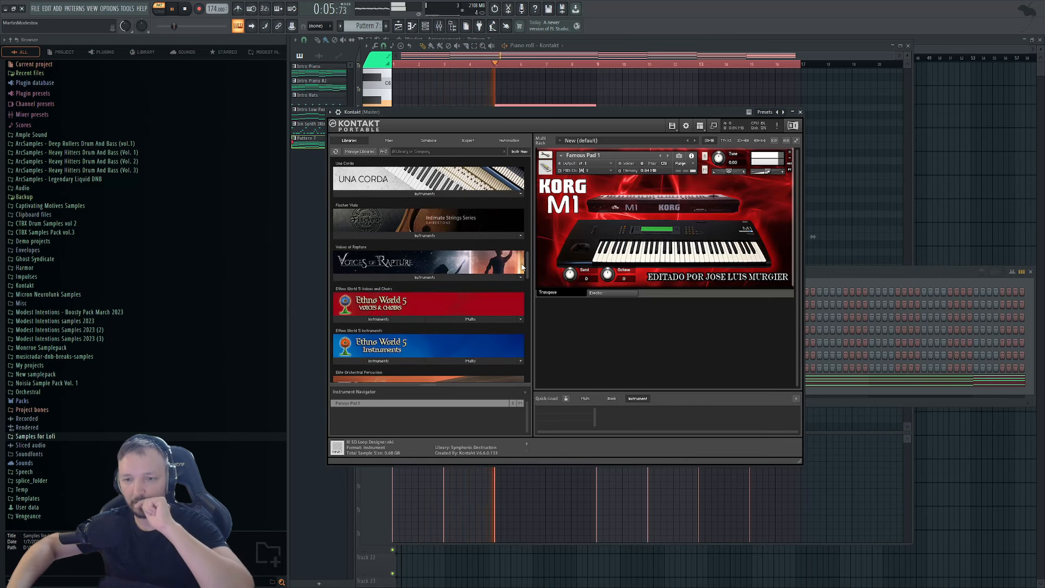
key(space)
Place Pattern 7 on Track 7 at bar 3 and play it in Song mode.
drag(965, 190, 453, 204)
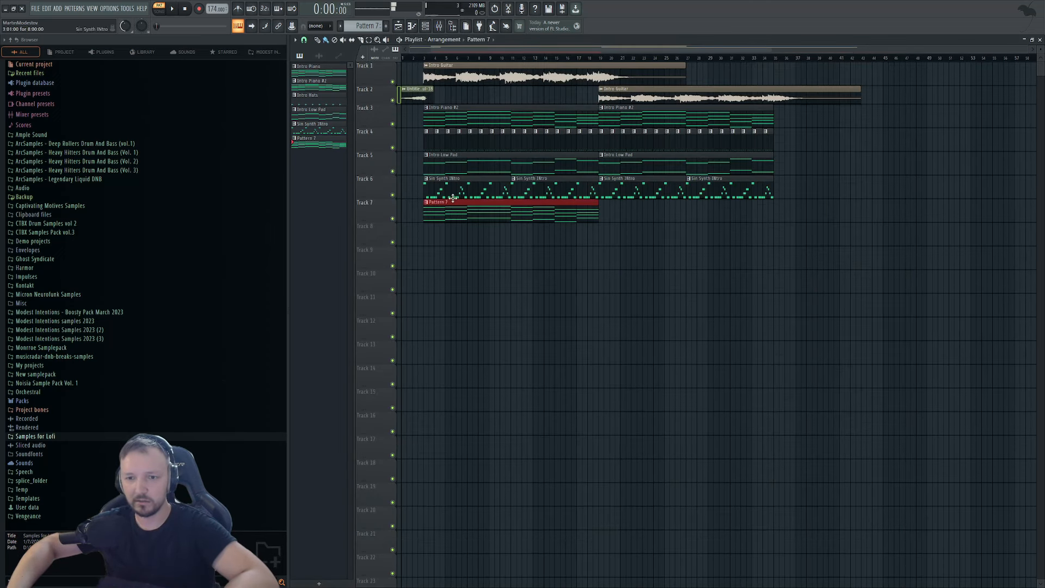
key(l)
key(space)
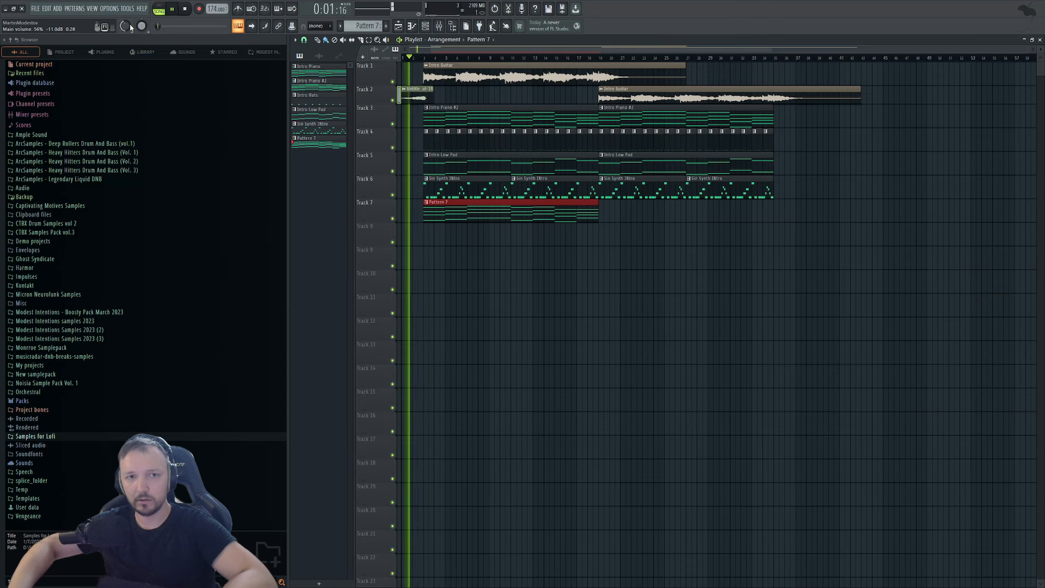
key(F6)
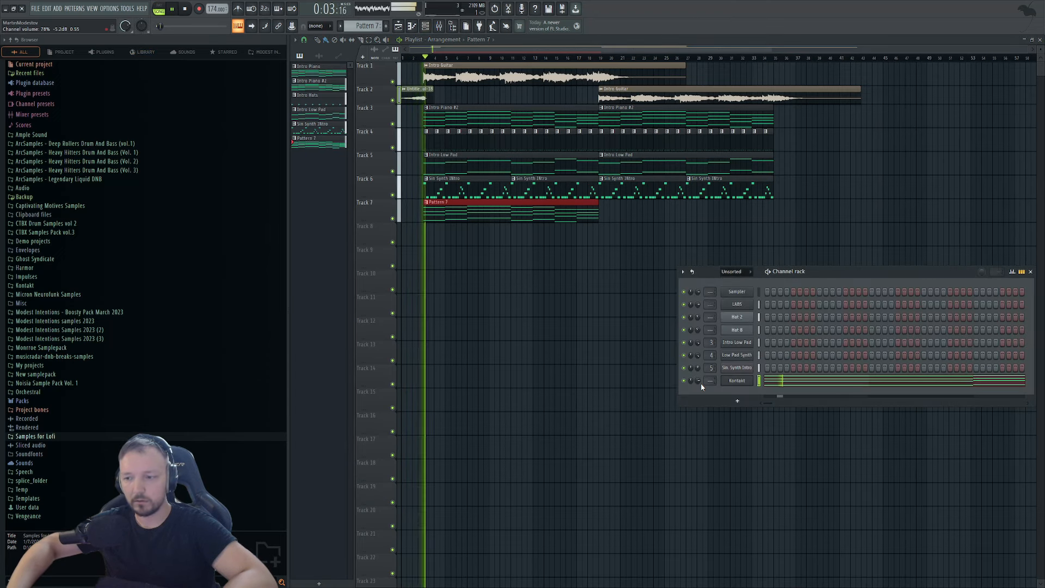
key(space)
click(735, 381)
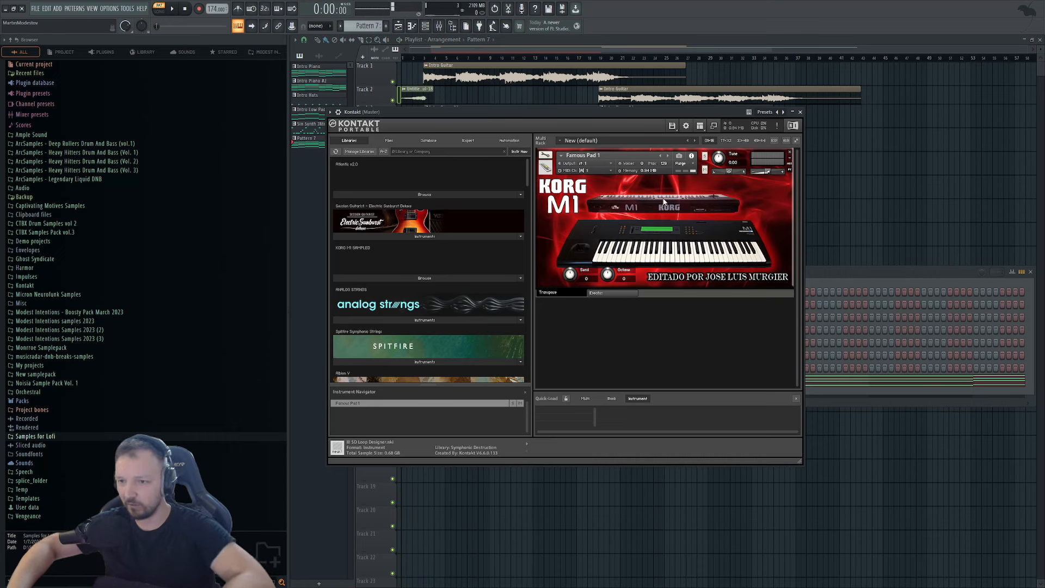
Step through the KORG M1 patch list to Koto, audition it, and bring back the Kontakt piano roll.
scroll(488, 326, down, 6)
scroll(498, 245, up, 6)
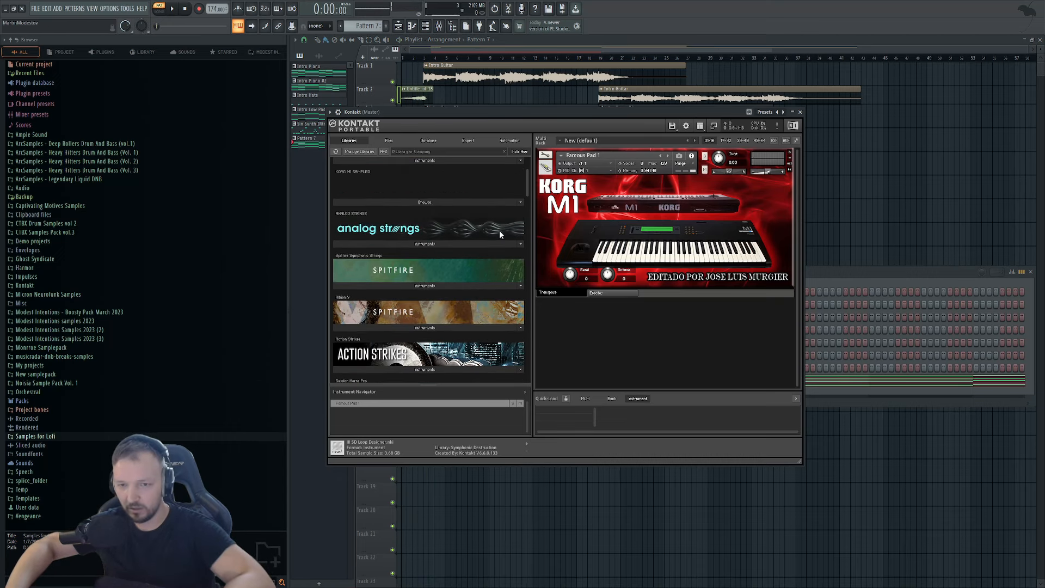
click(370, 276)
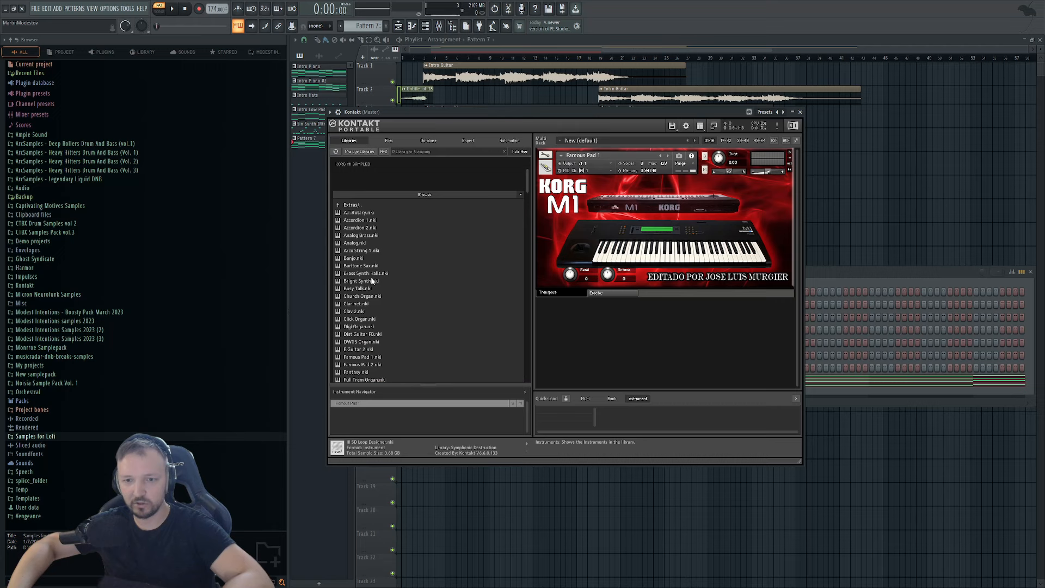
scroll(423, 272, down, 2)
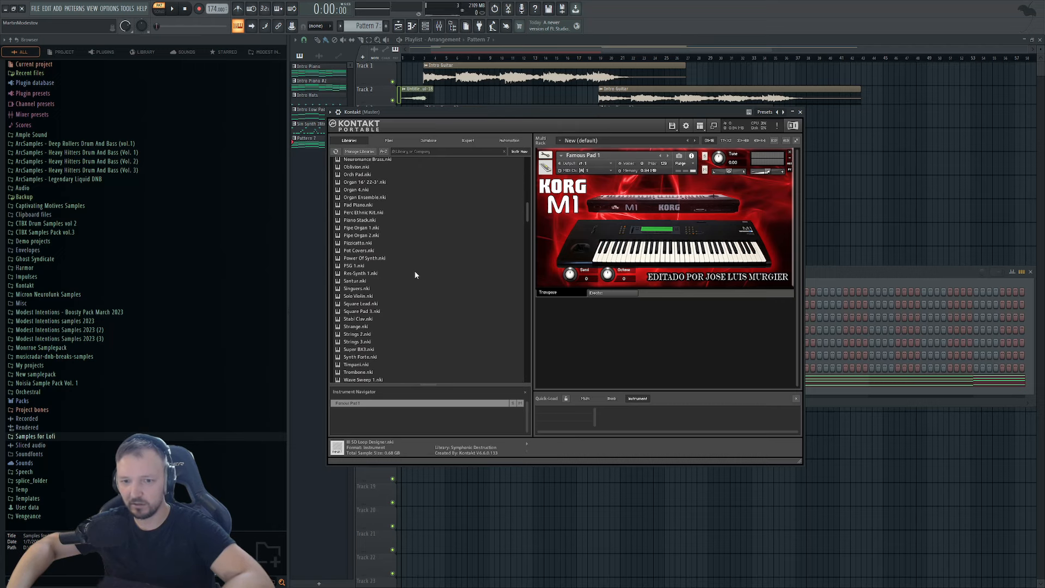
scroll(430, 250, up, 4)
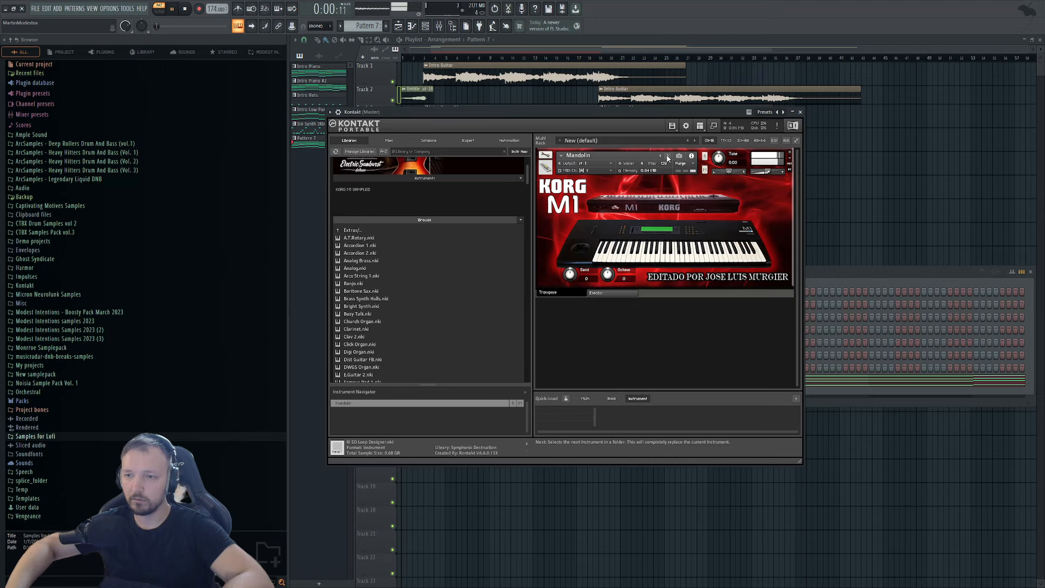
click(667, 158)
key(space)
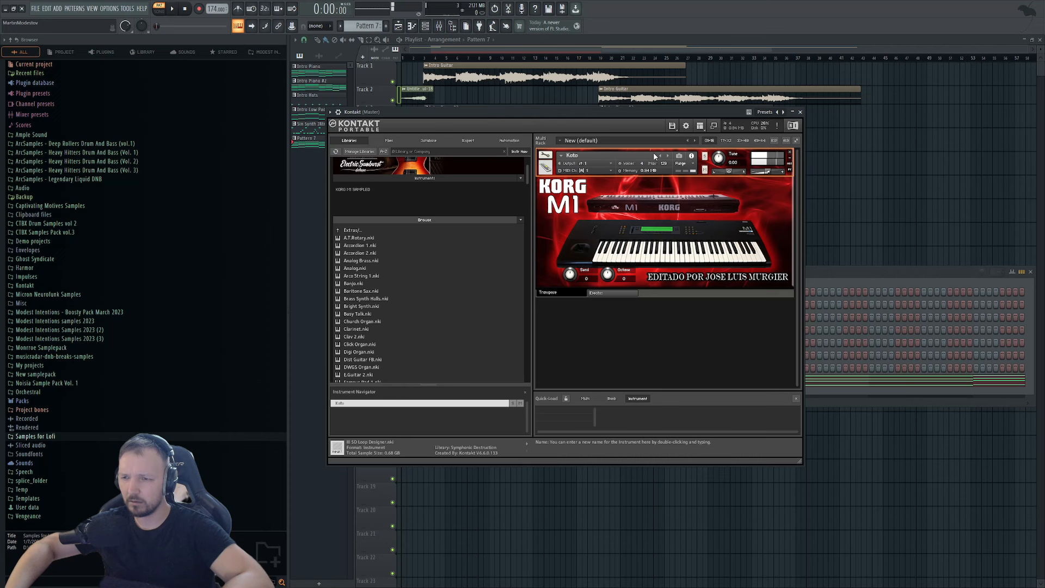
click(855, 380)
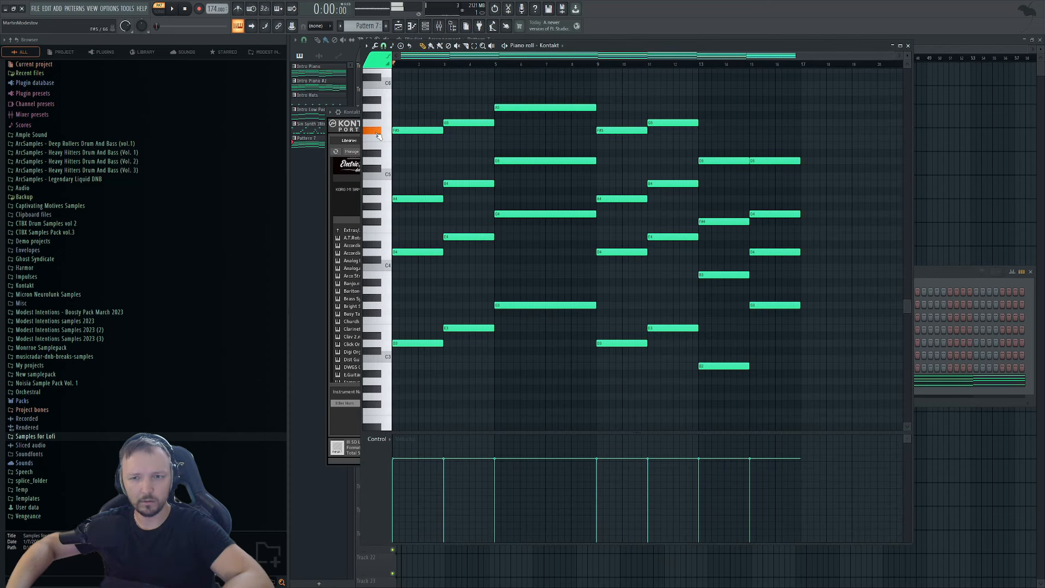
Load Square Pad 3 from the KORG M1 list into Kontakt and audition it.
click(990, 310)
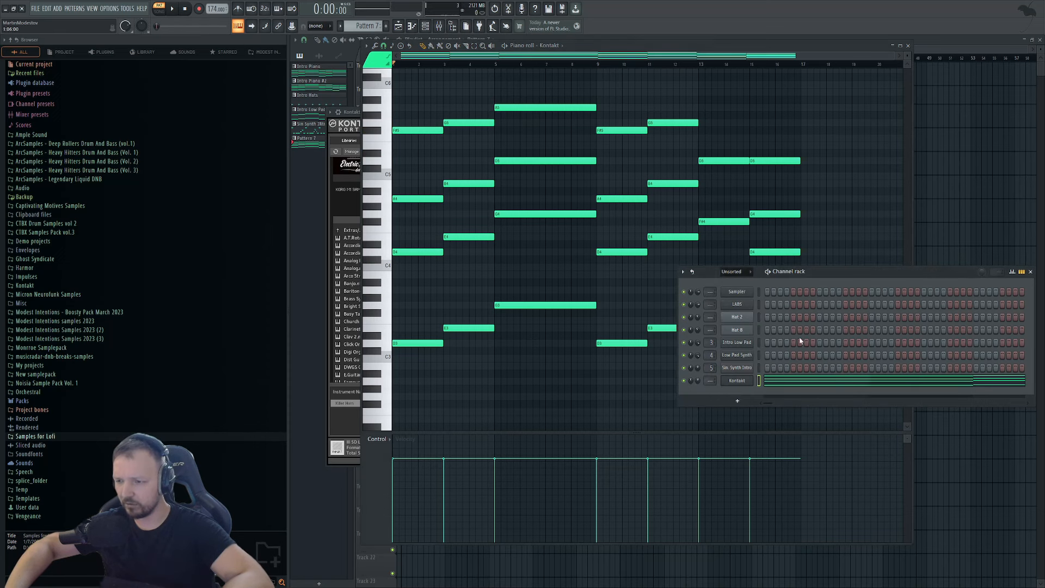
click(740, 380)
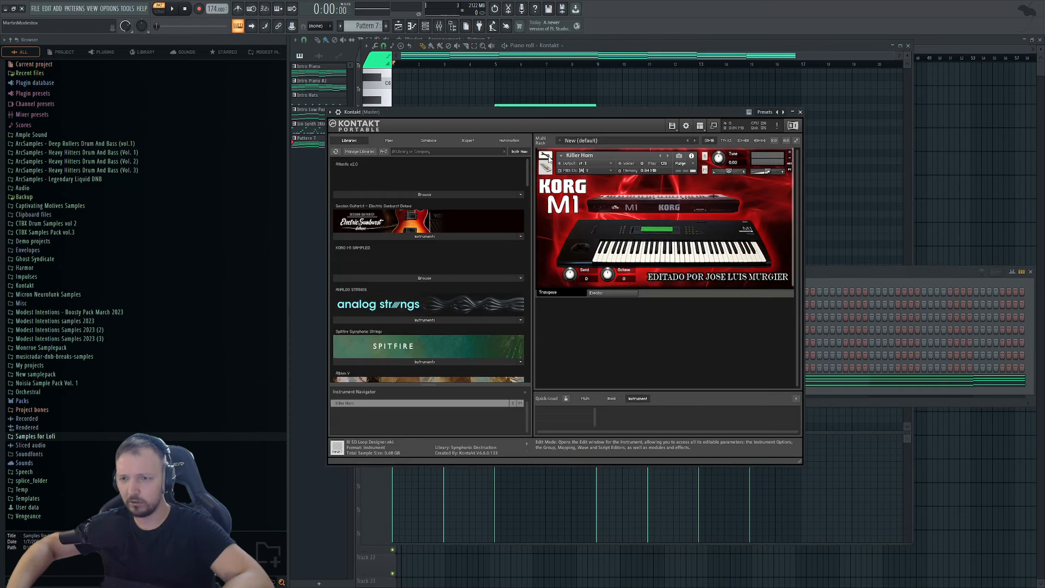
click(381, 279)
scroll(392, 267, down, 10)
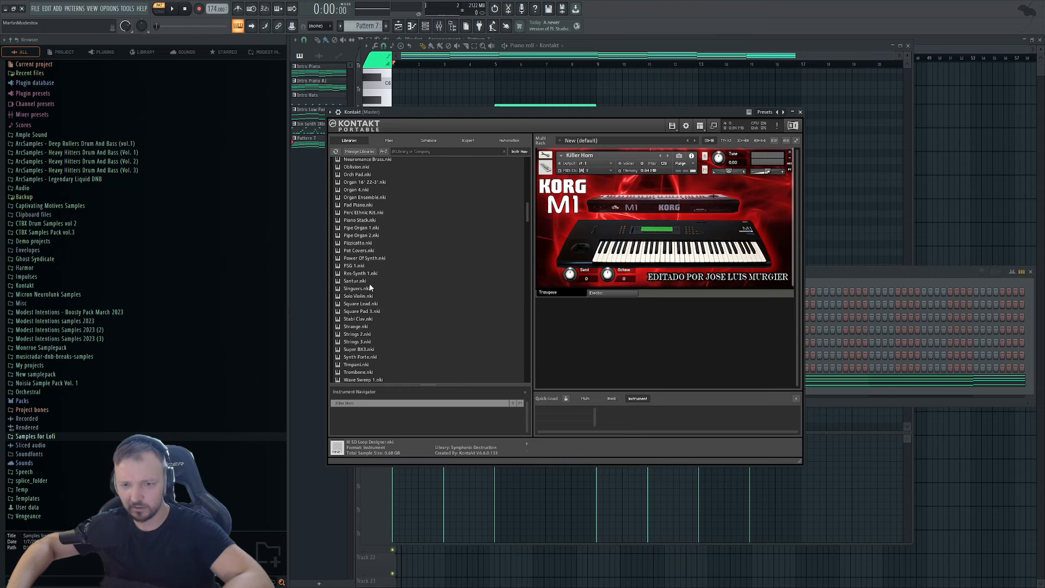
drag(363, 313, 630, 226)
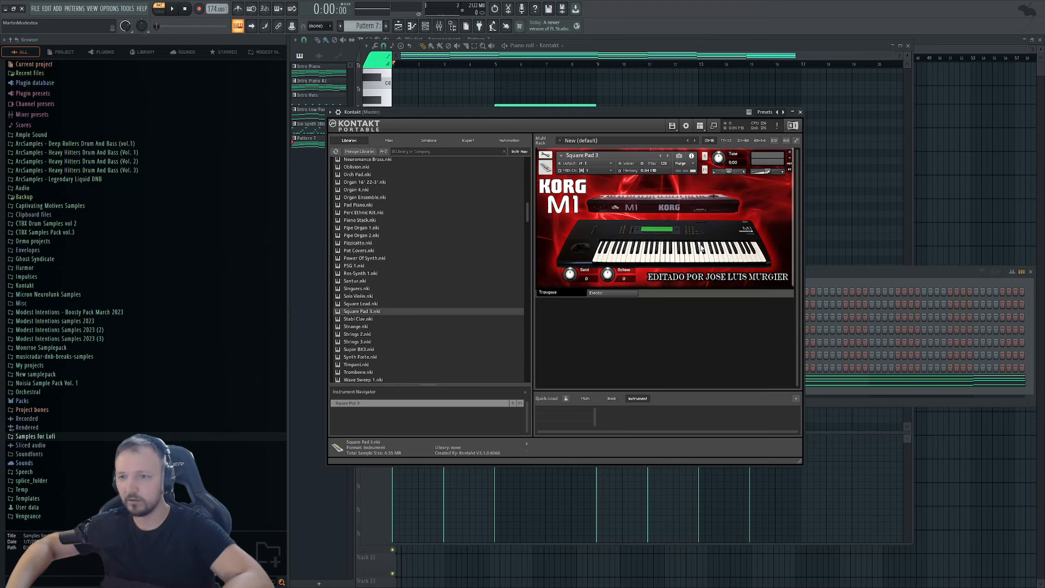
right_click(512, 75)
key(space)
Replace Square Pad 3 with Pad Piano.nki and close the Kontakt window.
drag(347, 112, 428, 213)
scroll(458, 308, down, 3)
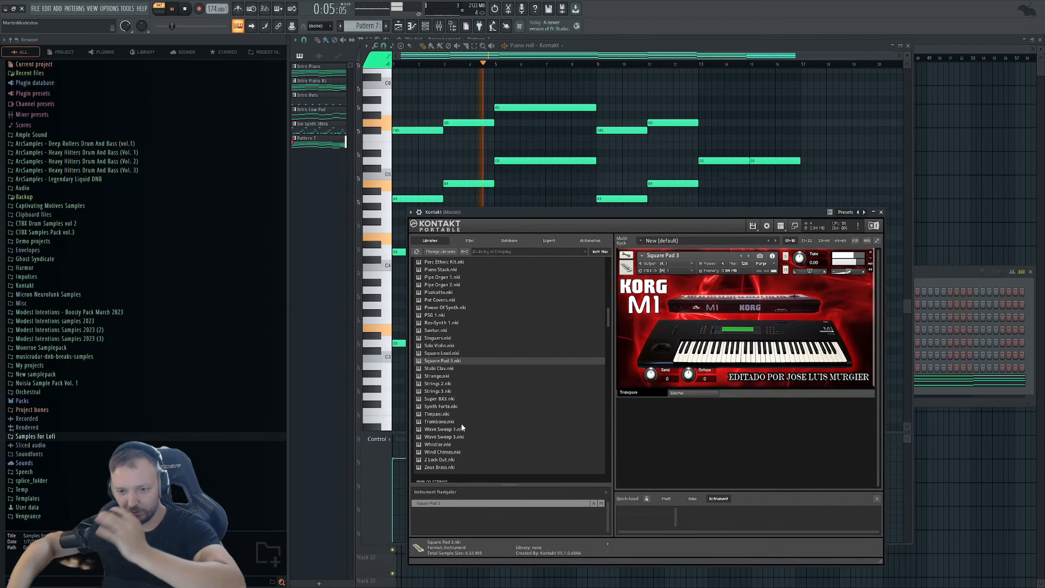
scroll(457, 429, up, 2)
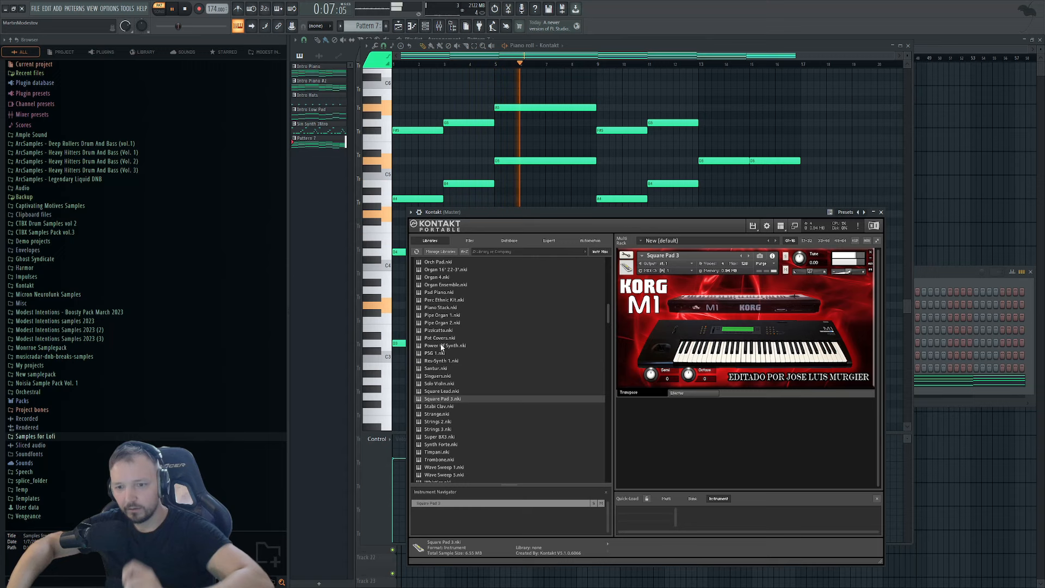
scroll(443, 339, up, 1)
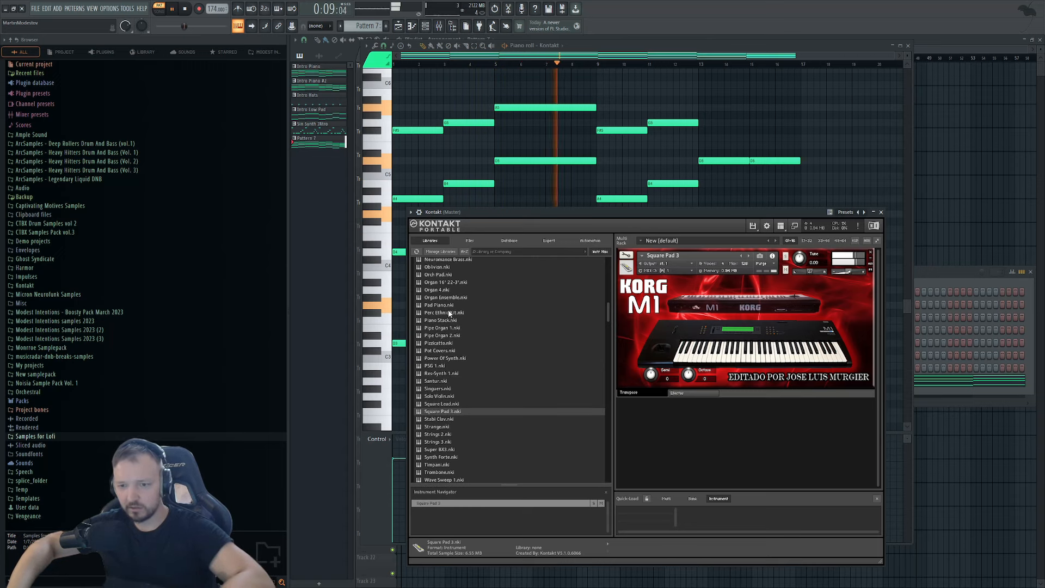
scroll(452, 326, up, 1)
double_click(452, 317)
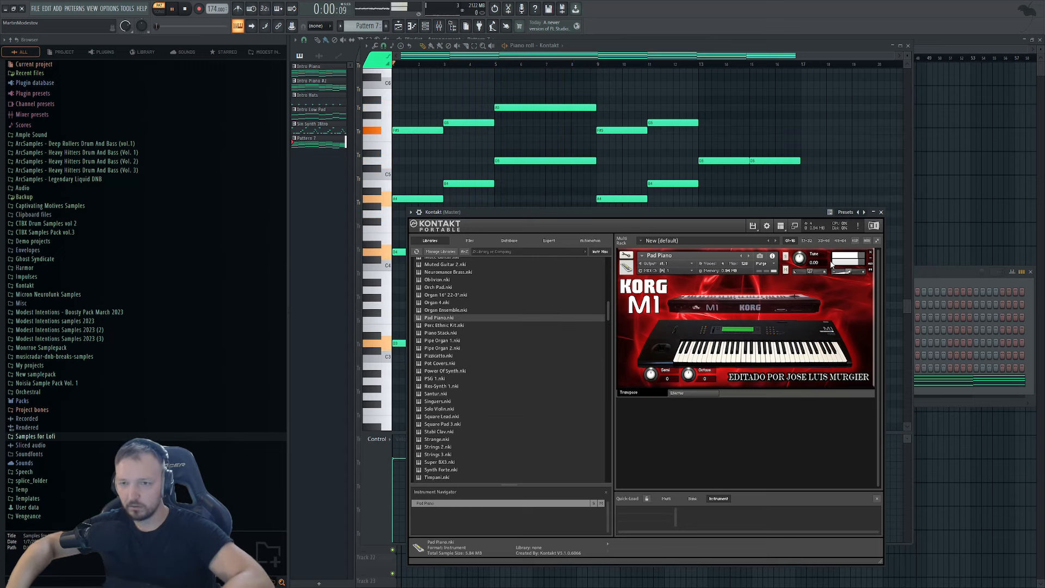
scroll(506, 321, up, 2)
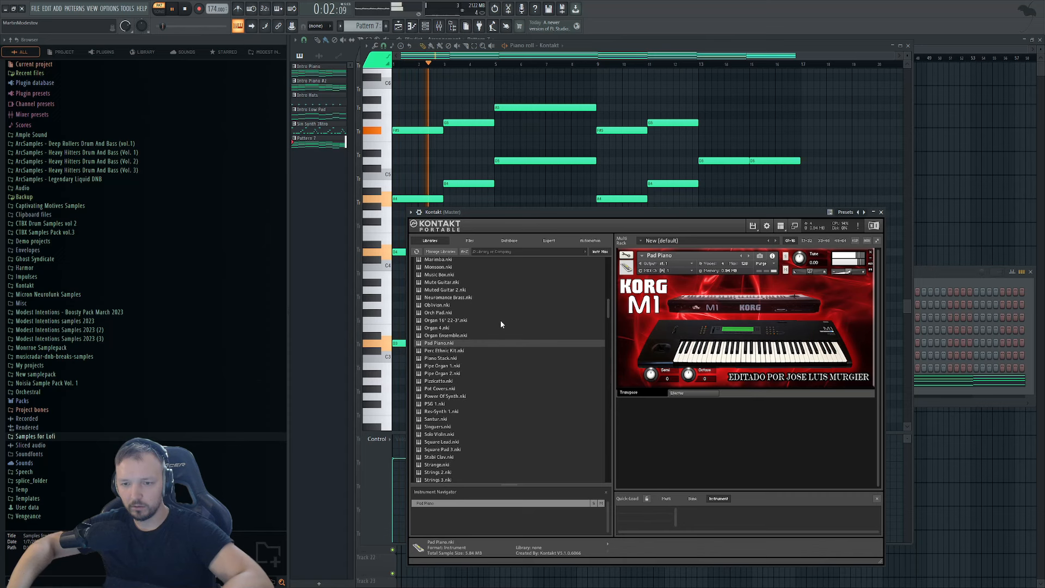
click(964, 274)
click(737, 382)
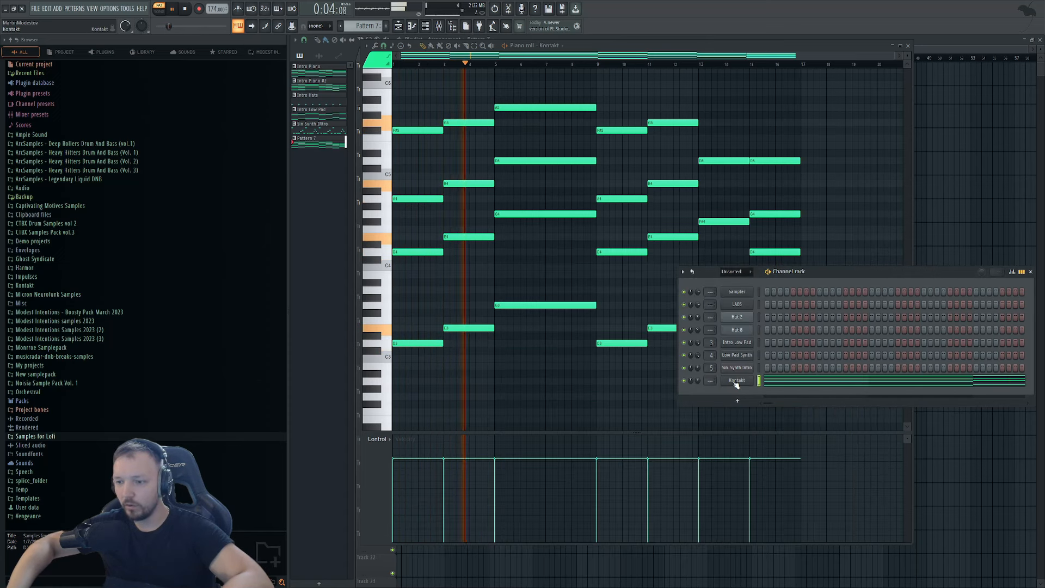
click(737, 382)
Link the Kontakt channel to empty mixer insert 6 with Ctrl+L.
key(F9)
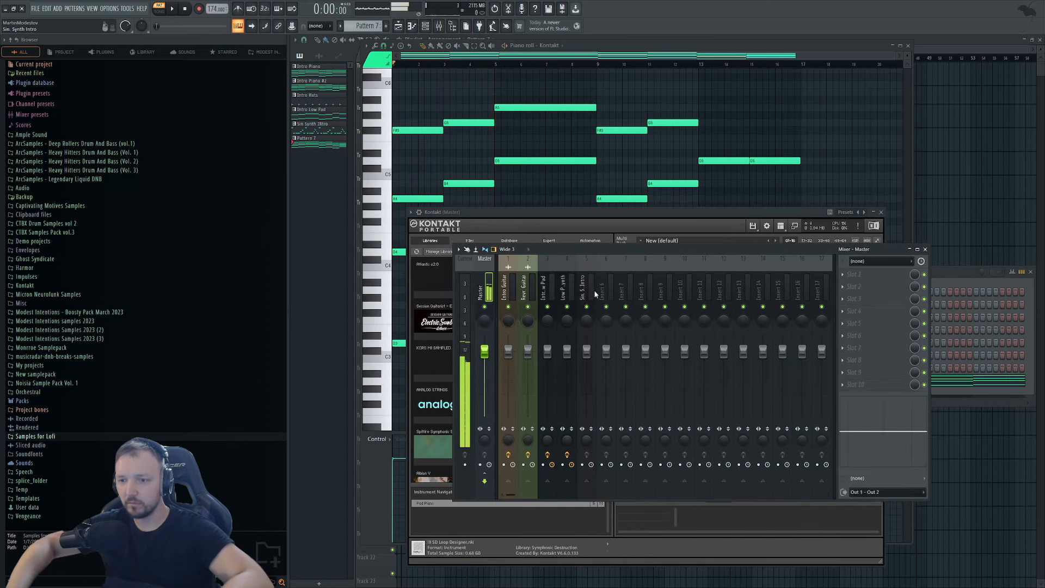
key(space)
click(605, 294)
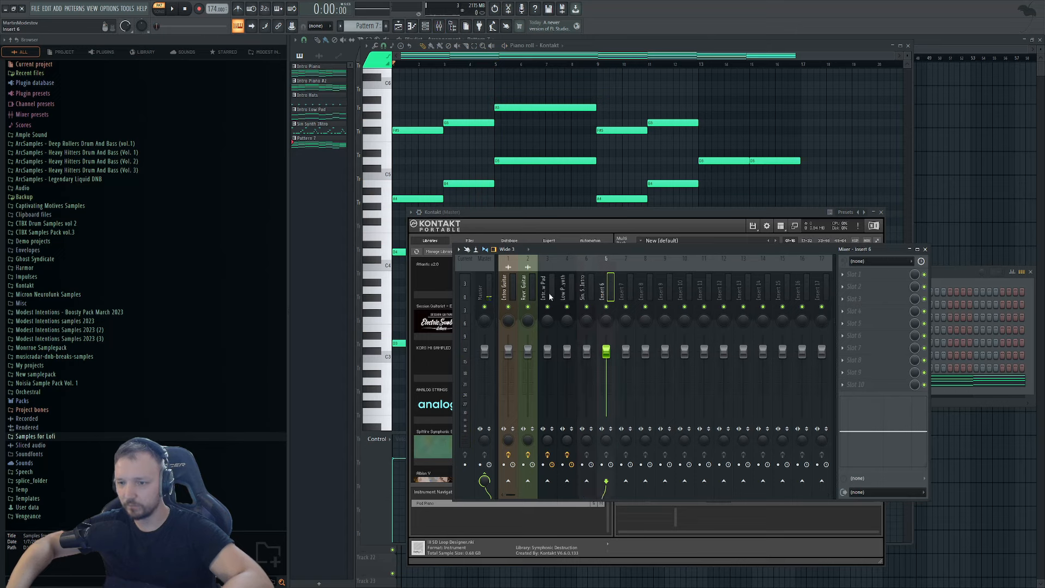
key(ctrl+l)
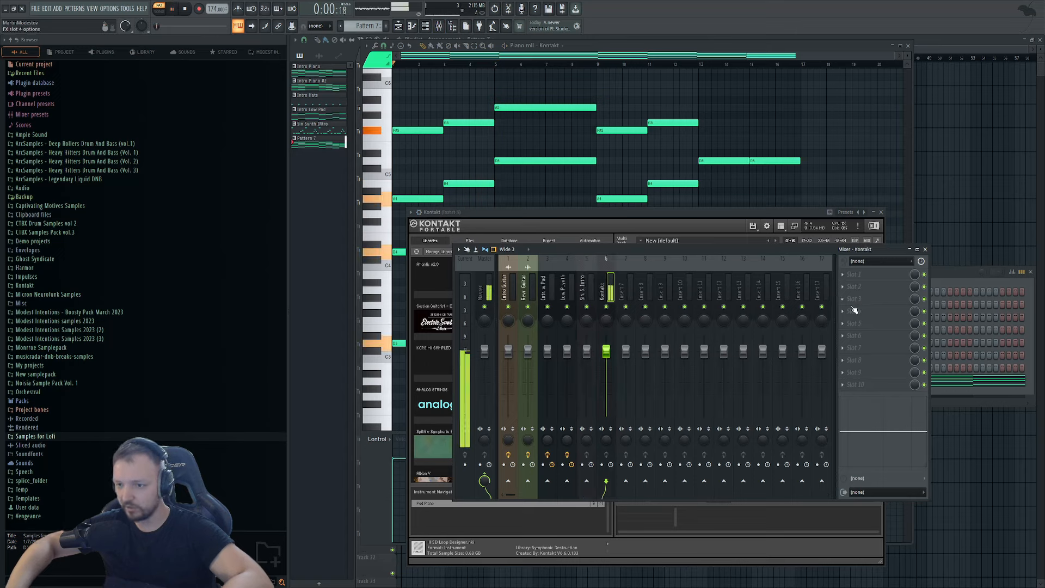
Add Fruity Parametric EQ 2 with the 40Hz + 18kHz cut preset and a higher high-pass.
click(571, 438)
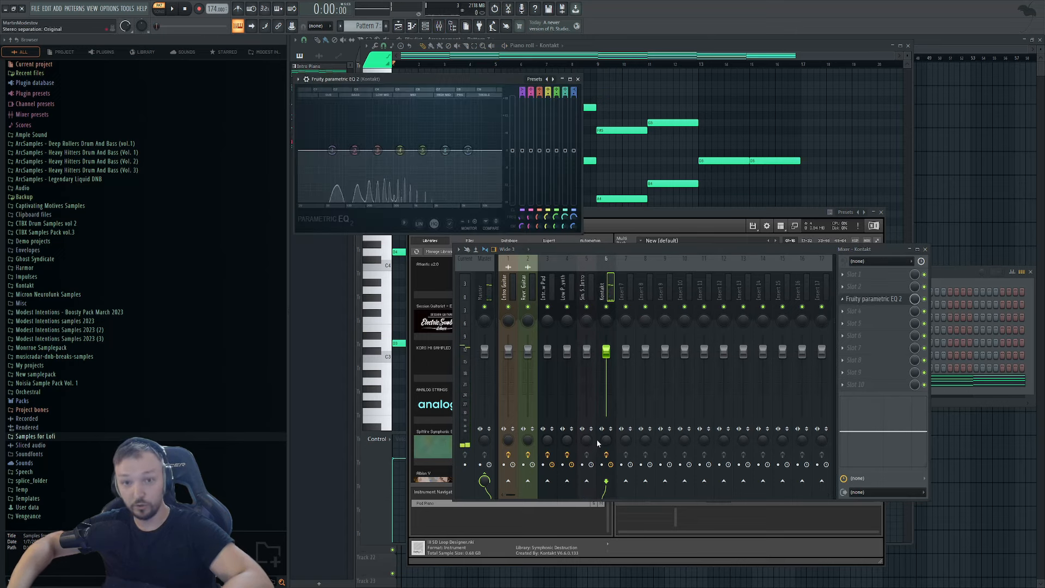
click(444, 180)
scroll(318, 150, up, 4)
drag(318, 150, 353, 150)
key(space)
scroll(500, 150, up, 4)
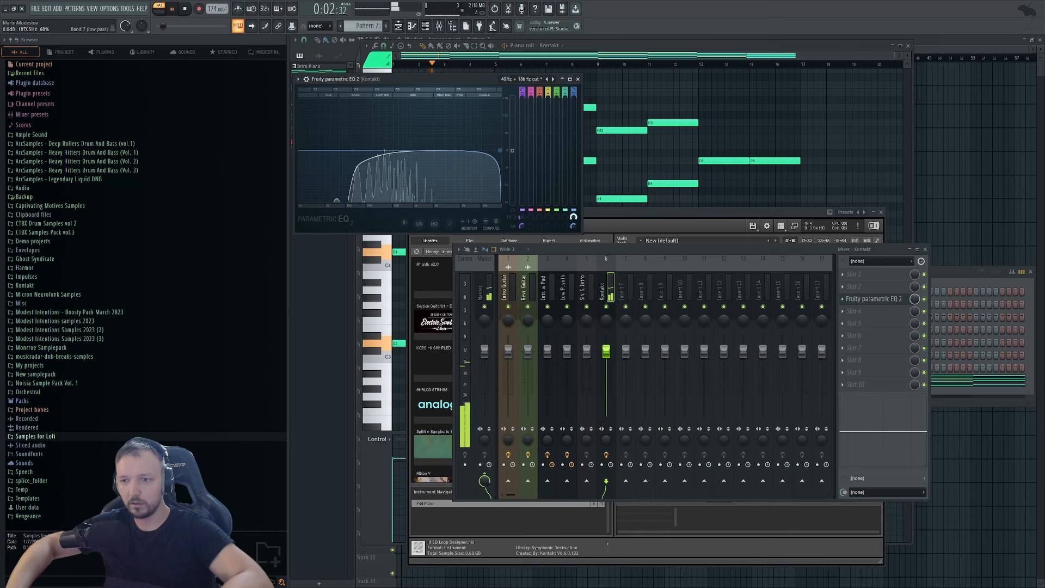
key(space)
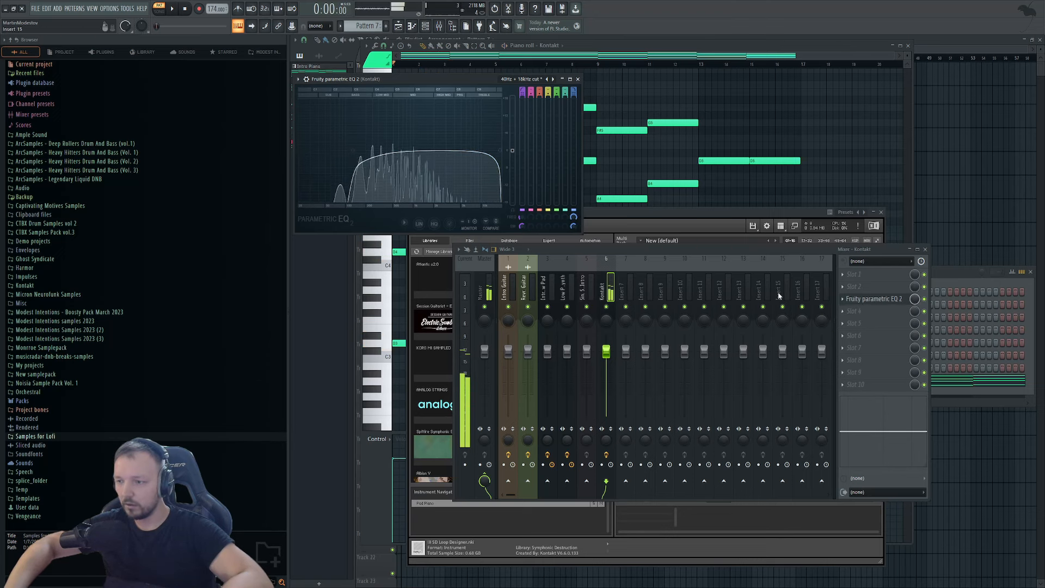
Reopen the Kontakt pattern's pad notes in the piano roll and select them.
click(965, 277)
key(space)
click(796, 383)
click(796, 383)
key(space)
Copy the pad notes and rename the Kontakt channel to 'KORG Piano'.
key(ctrl+a)
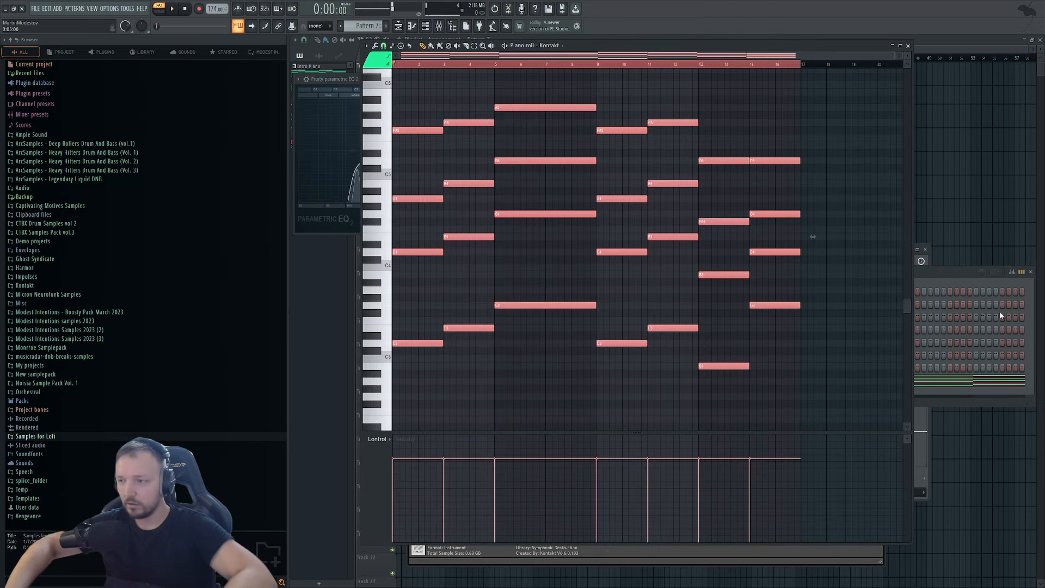
click(950, 285)
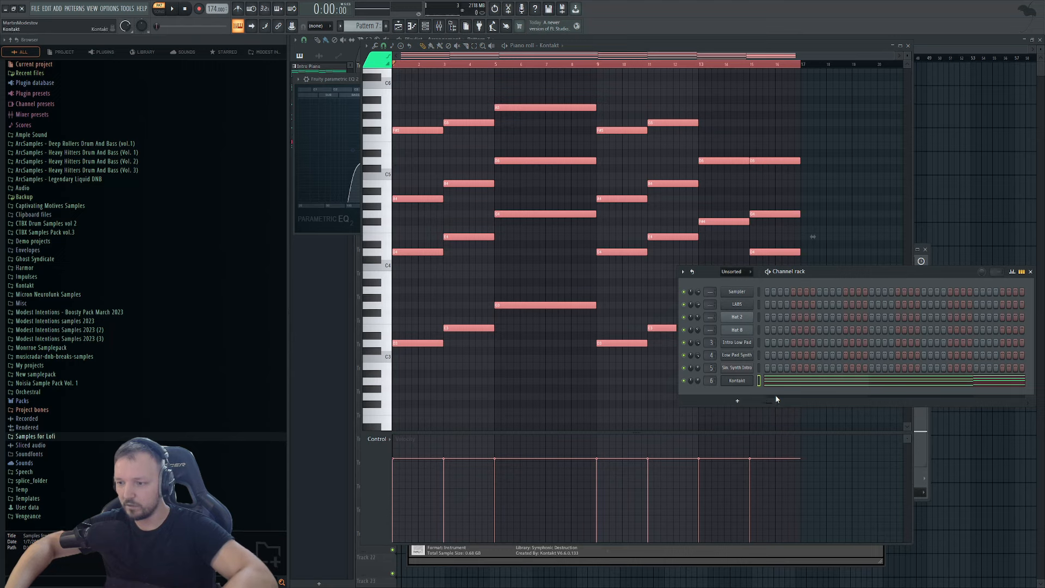
middle_click(747, 379)
text(KORG Piano)
key(Return)
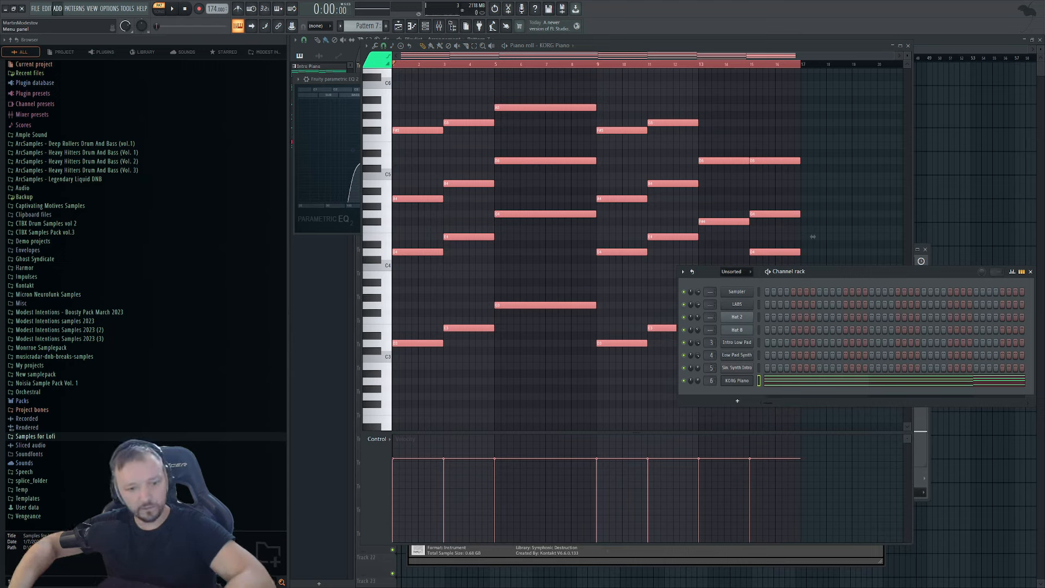
Add a Serum channel, paste the copied pad notes into it, and open Serum.
click(74, 517)
right_click(735, 394)
click(766, 395)
key(ctrl+v)
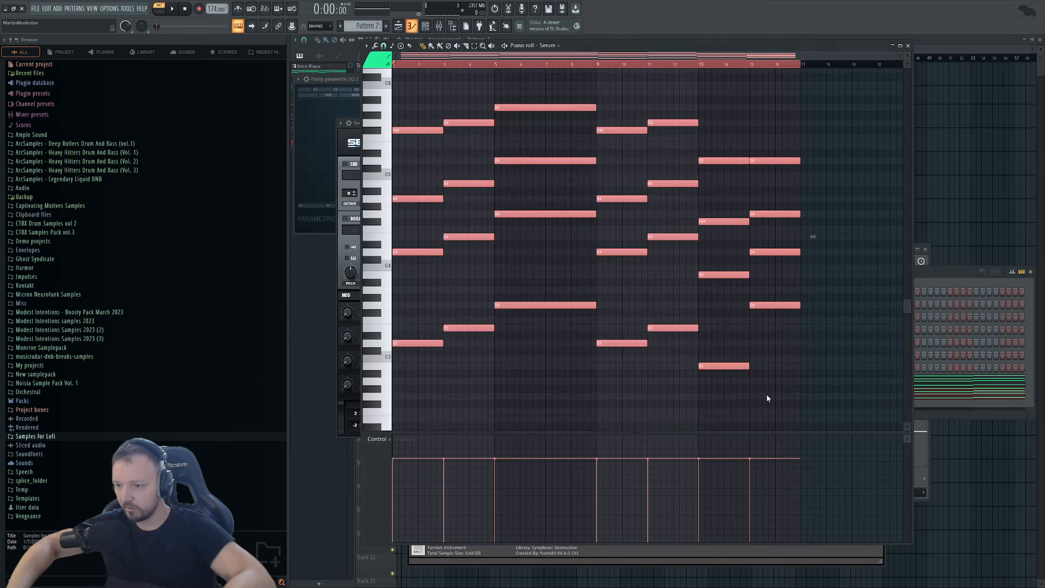
click(955, 274)
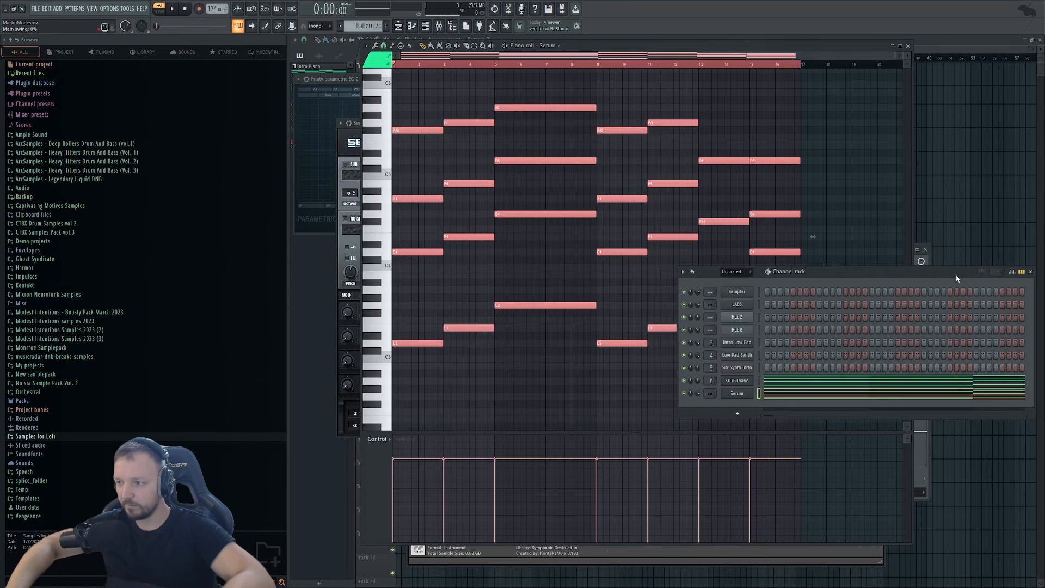
click(737, 394)
Enable Serum's filter, lengthen the envelope decay with -inf sustain, and give OSC A 6 unison voices.
click(630, 164)
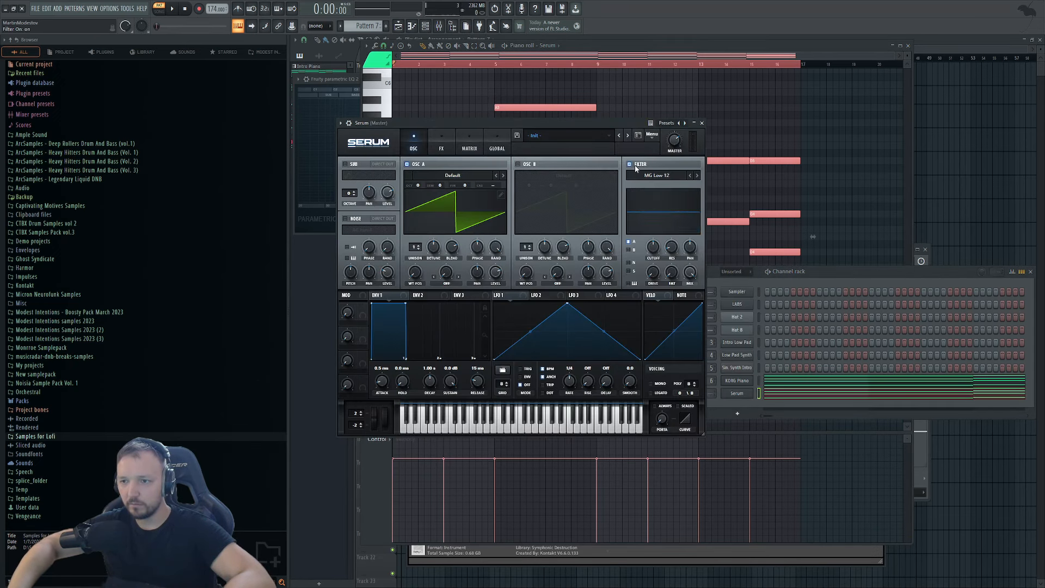
key(space)
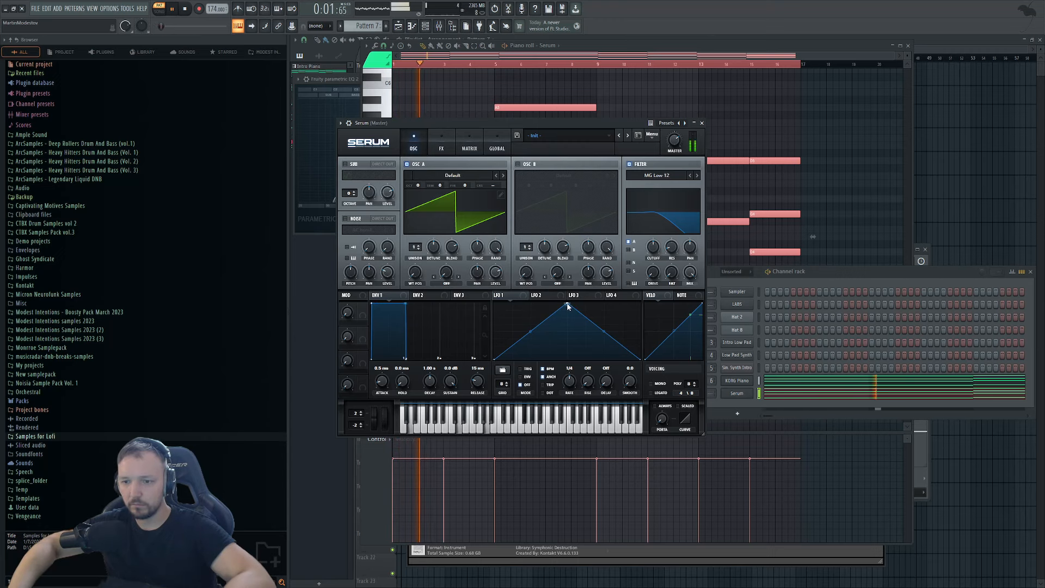
key(space)
mouse_move(567, 303)
mouse_down()
mouse_move(466, 296)
mouse_move(558, 306)
mouse_up()
drag(451, 382, 475, 520)
mouse_move(428, 375)
mouse_down()
mouse_move(439, 363)
mouse_move(416, 328)
mouse_move(434, 383)
mouse_up()
key(space)
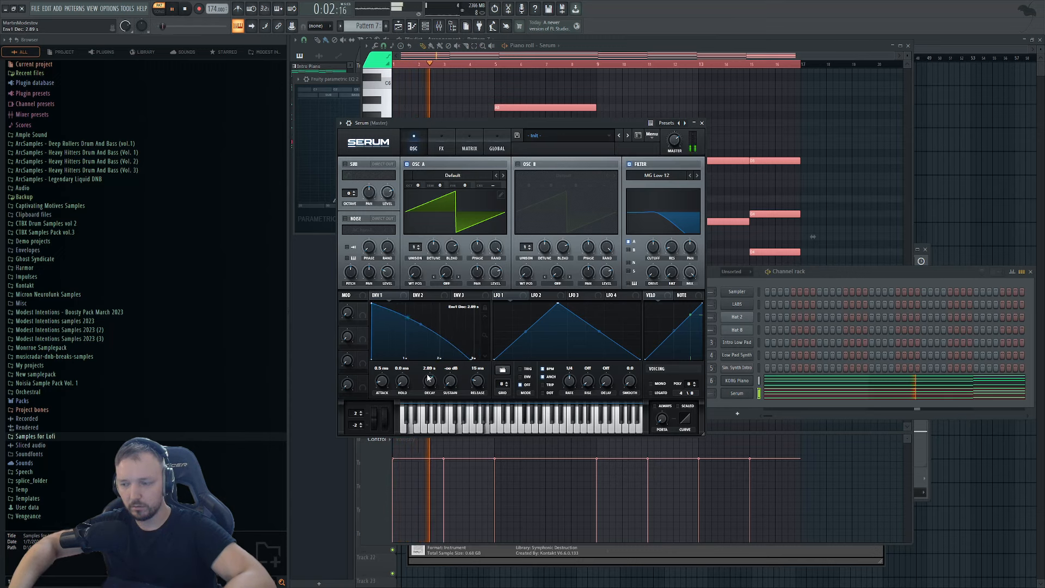
drag(415, 246, 449, 269)
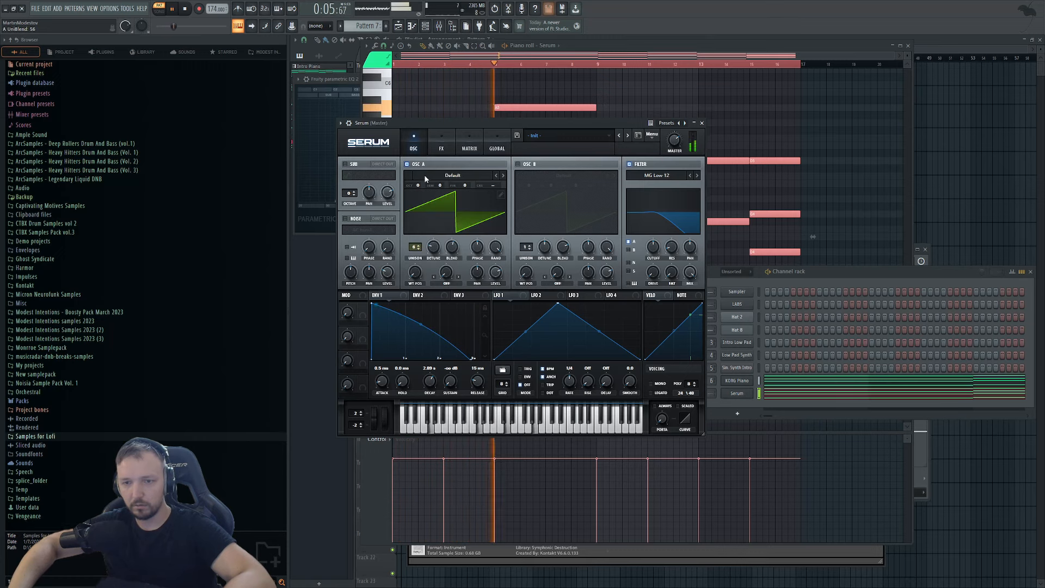
click(441, 146)
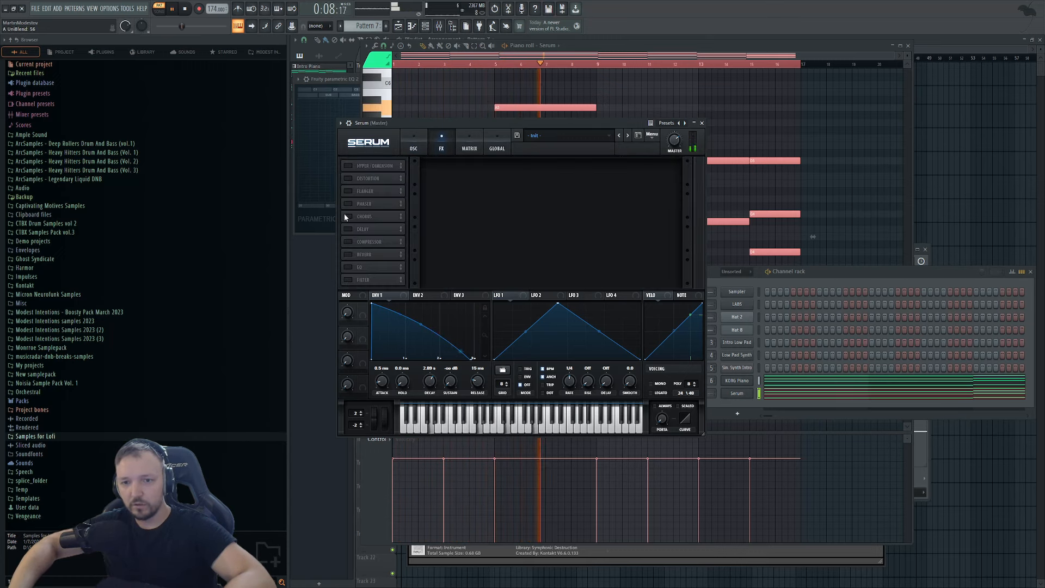
Enable Serum's Flanger and Phaser, lowering phaser mix and depth and flanger depth to 65%.
click(347, 191)
click(348, 204)
drag(664, 203, 665, 220)
drag(518, 203, 516, 214)
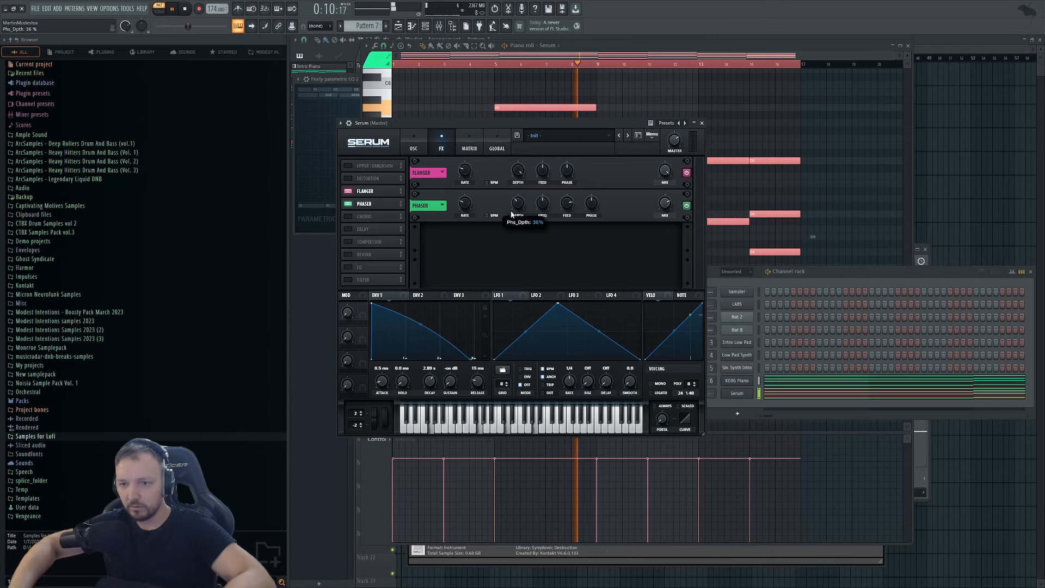
drag(519, 171, 524, 198)
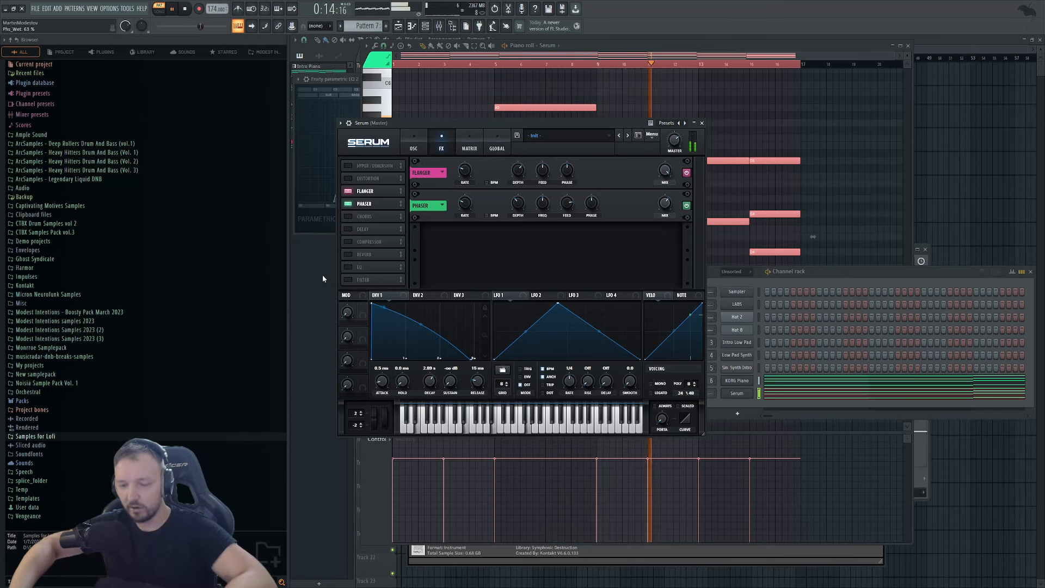
Enable Serum's Reverb with a larger size, adjusted low cut, and about 58% mix.
click(347, 254)
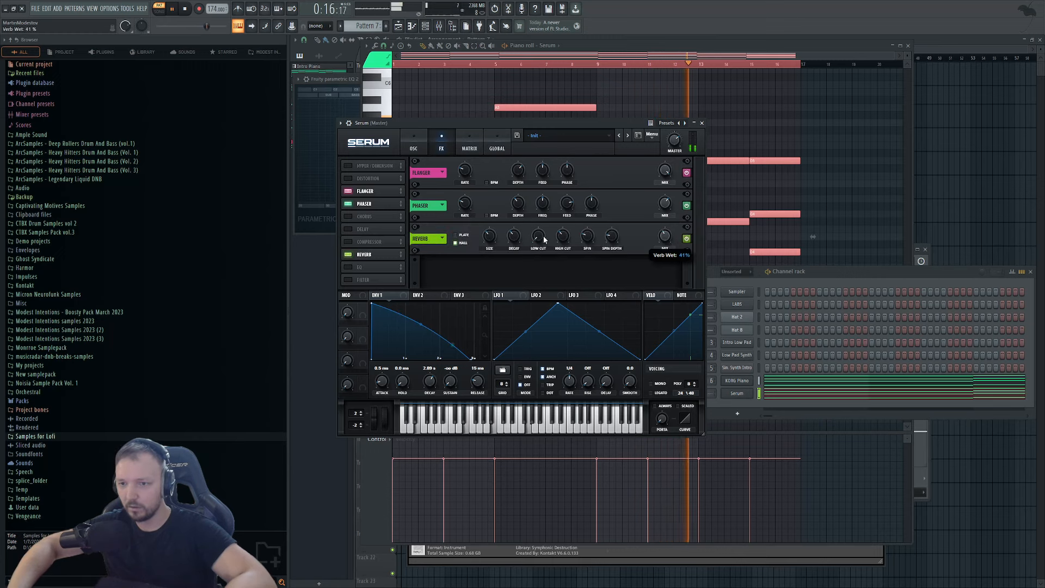
mouse_move(496, 234)
drag(495, 234, 555, 241)
drag(665, 238, 666, 230)
drag(490, 239, 541, 234)
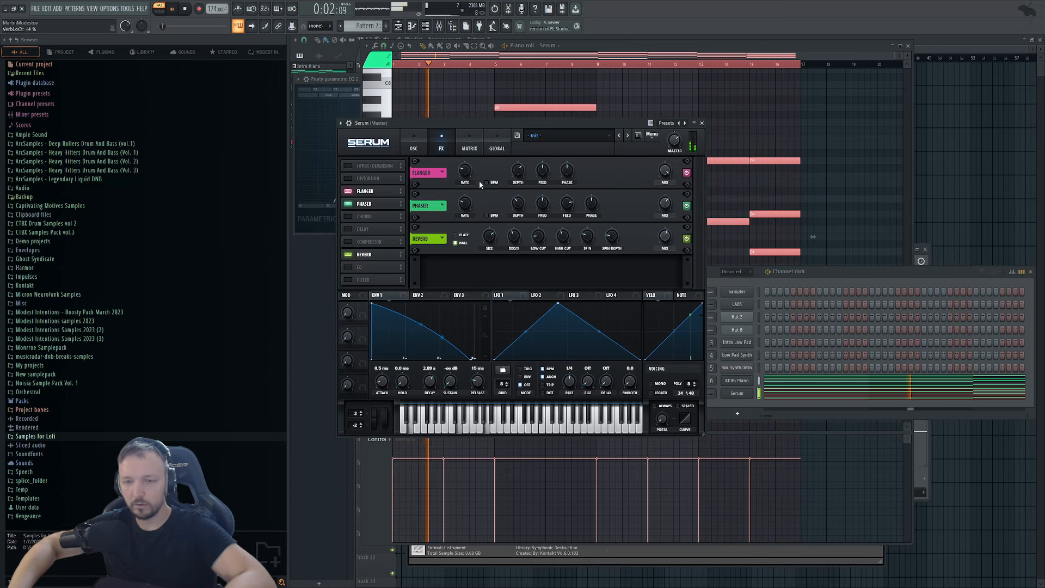
Lower Serum's filter cutoff to 766 Hz and route the channel to mixer track 5.
click(413, 148)
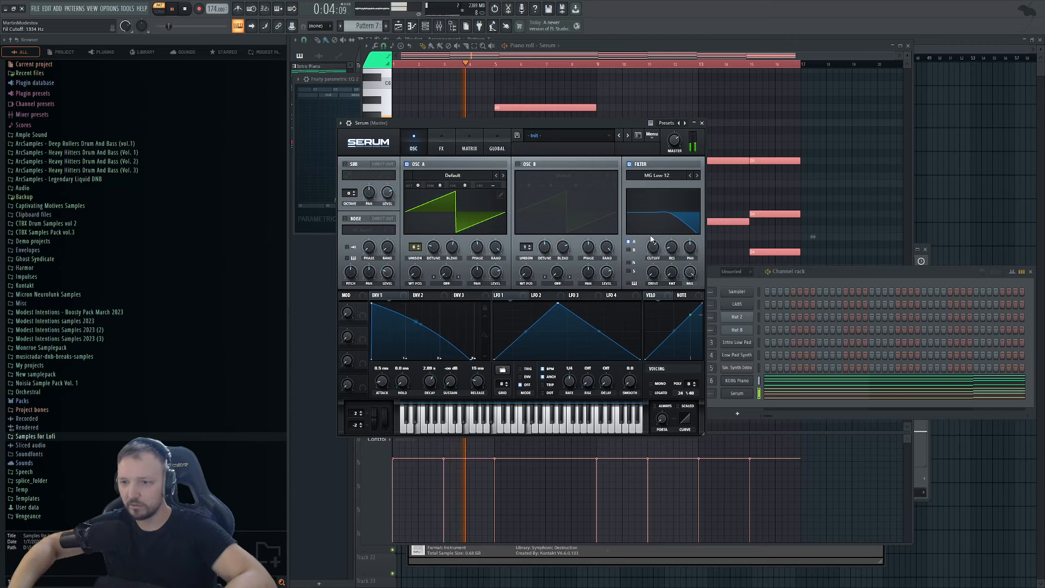
drag(649, 245, 646, 251)
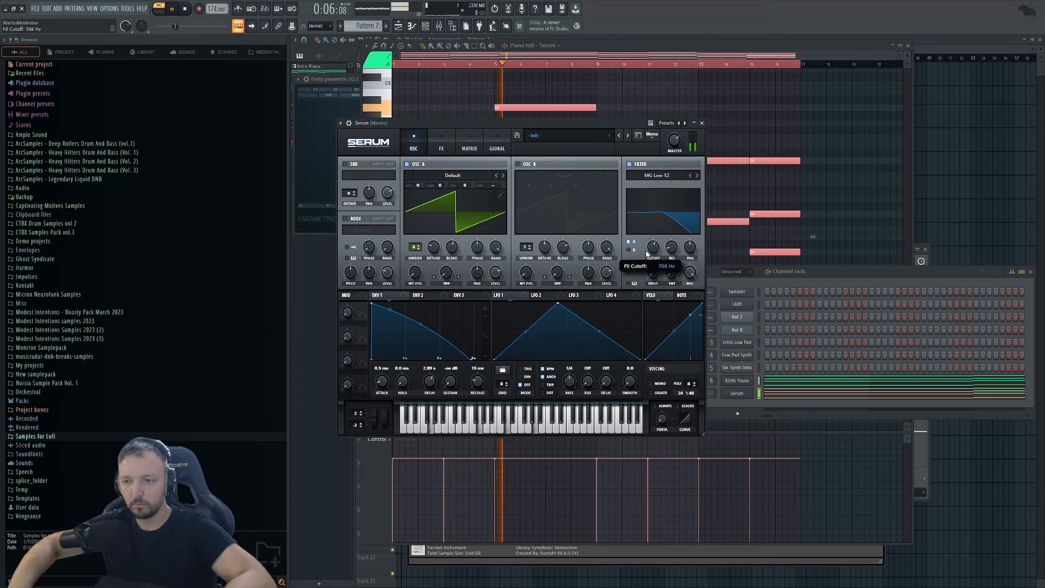
click(726, 407)
key(space)
drag(711, 393, 712, 382)
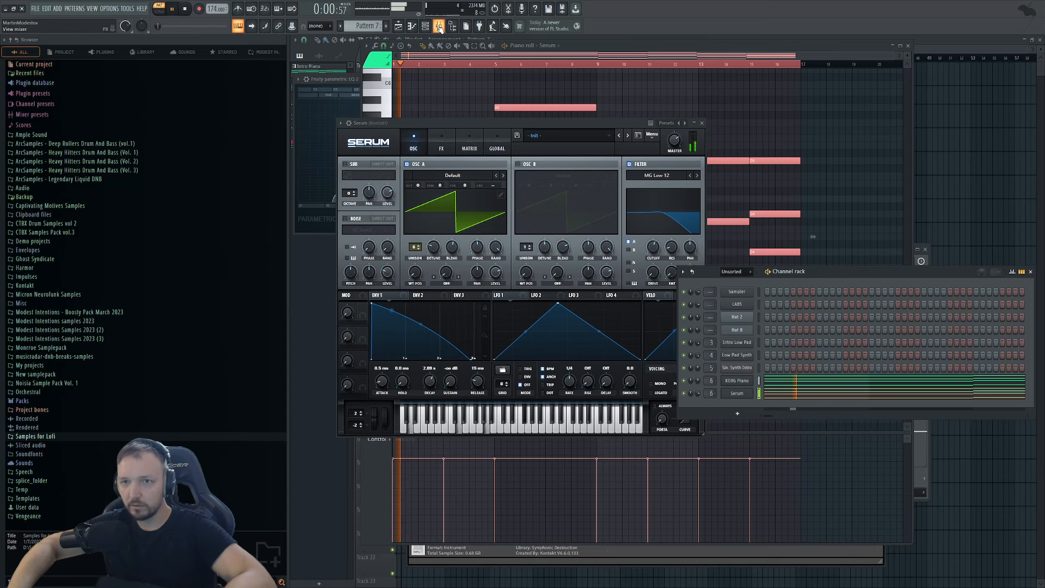
key(F9)
Stop playback and inspect the Intro Low Pad and insert 6 mixer tracks.
key(space)
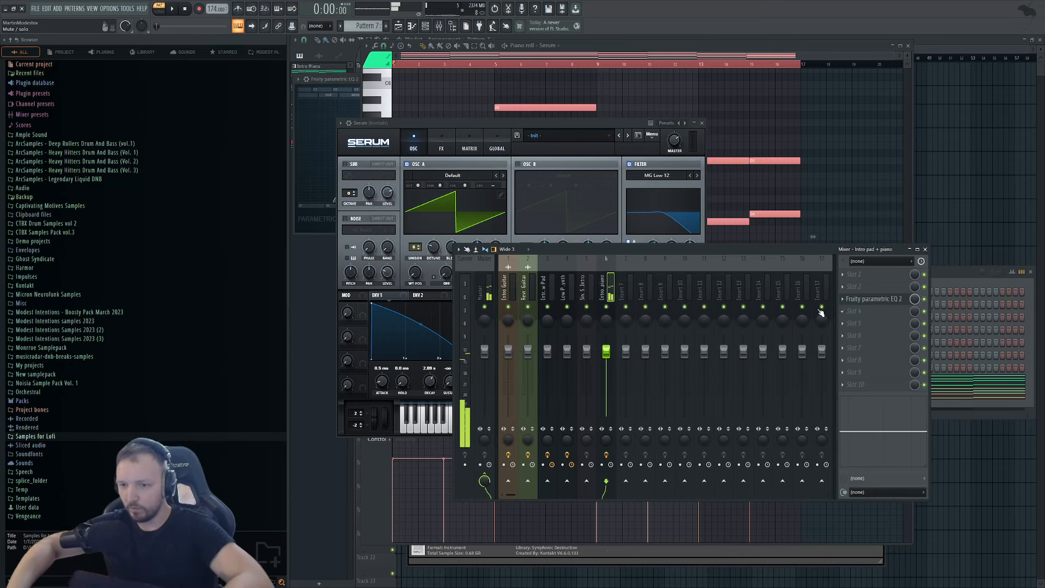
click(542, 300)
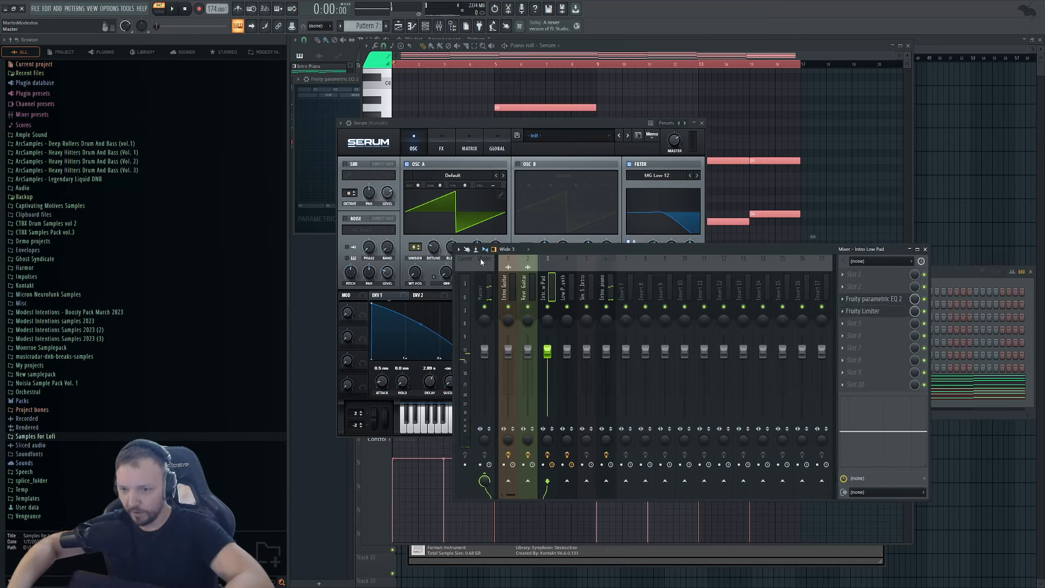
click(605, 292)
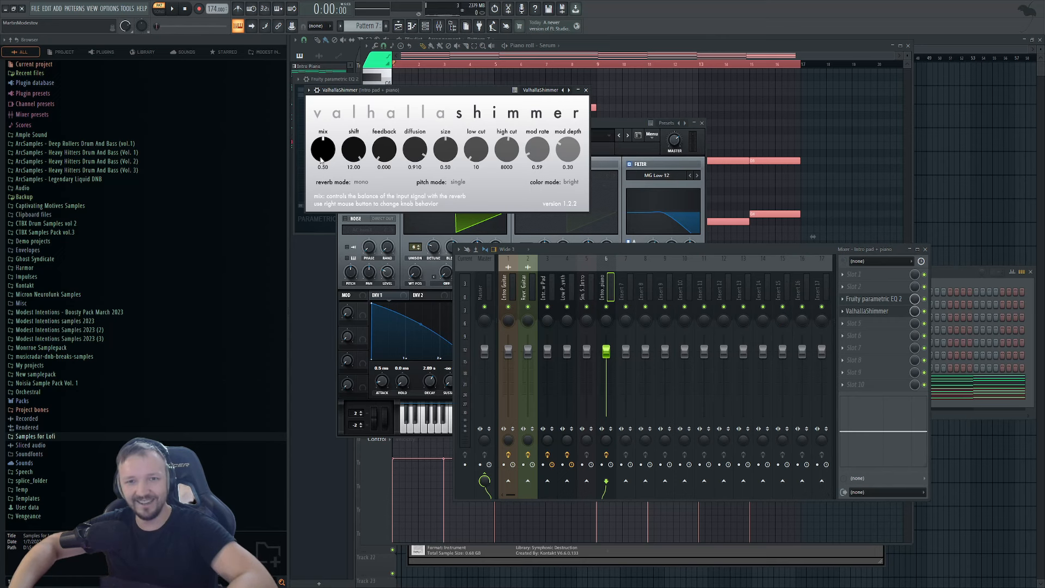
In the playlist, paint a Pattern 7 clip on Track 8 and delete it again.
right_click(1016, 134)
click(460, 234)
drag(499, 236, 451, 242)
right_click(451, 242)
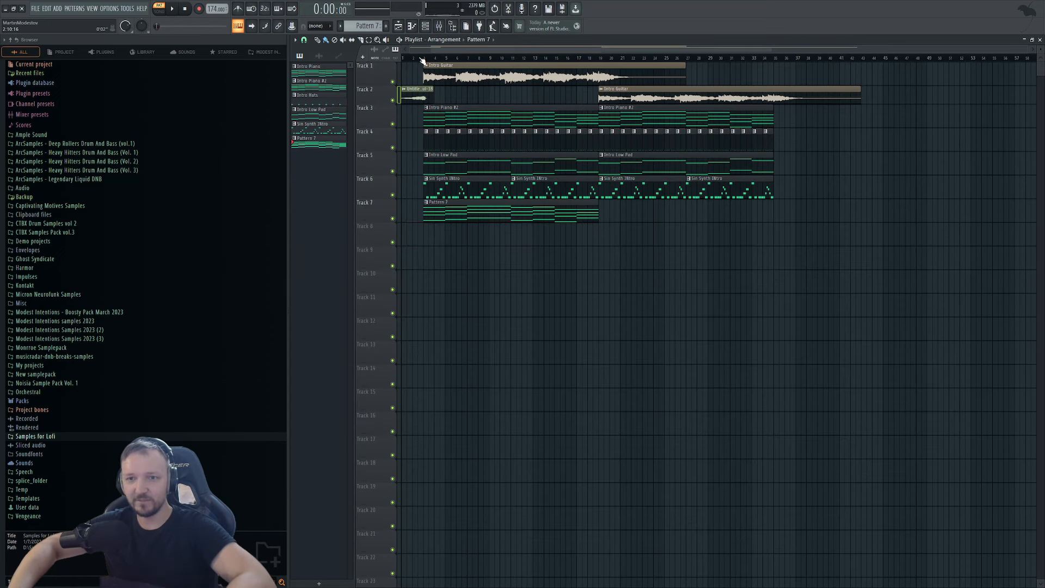
Play the arrangement and add a second Pattern 7 clip on Track 7 at bar 17.
double_click(583, 213)
key(space)
key(F6)
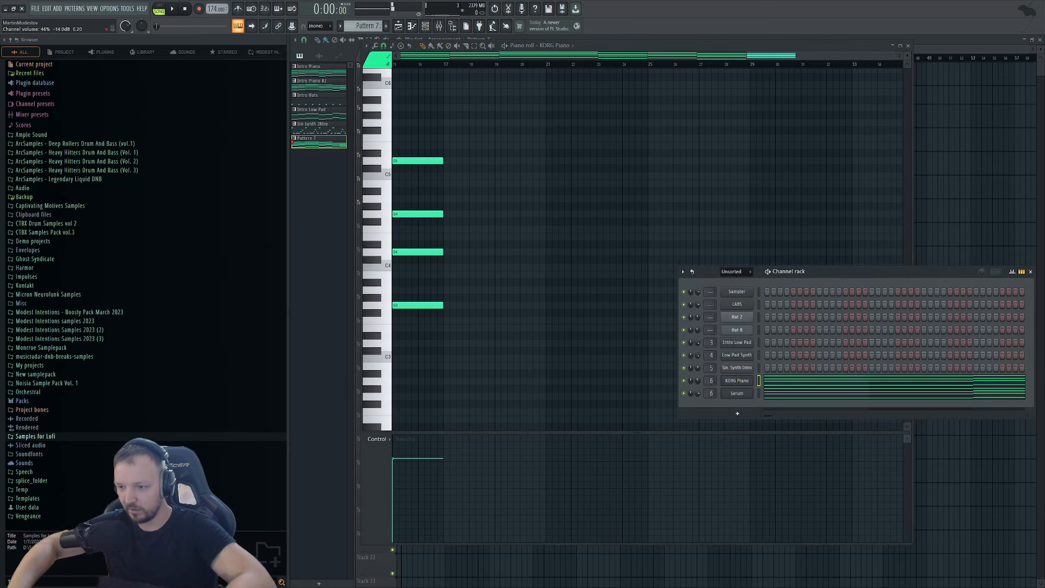
click(174, 8)
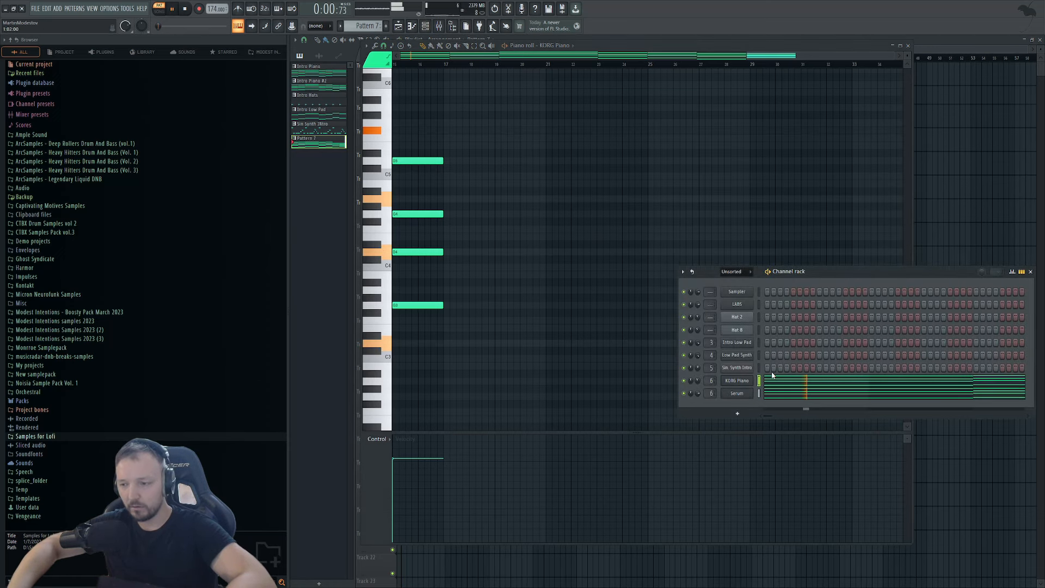
key(F5)
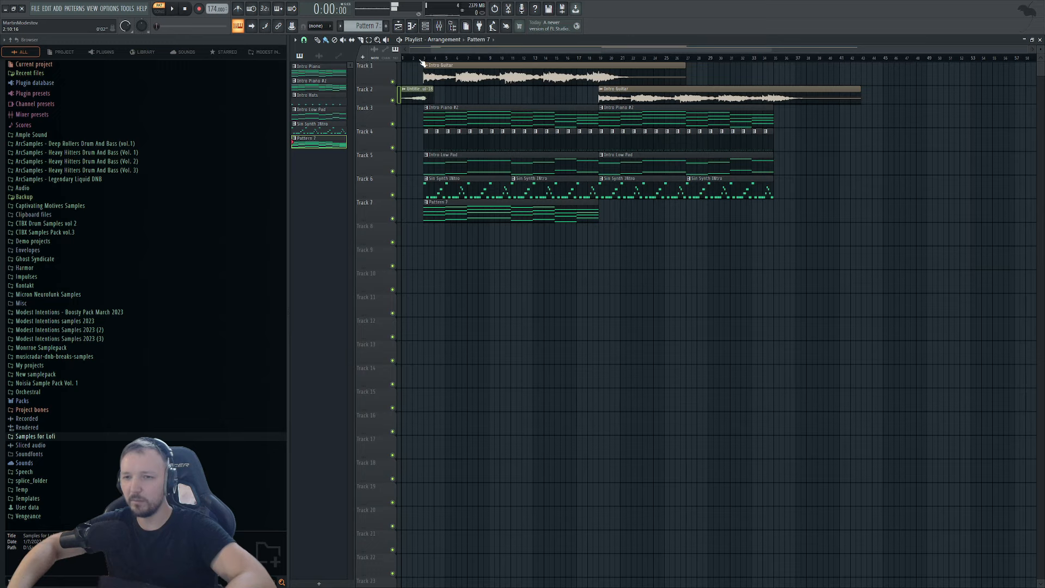
key(space)
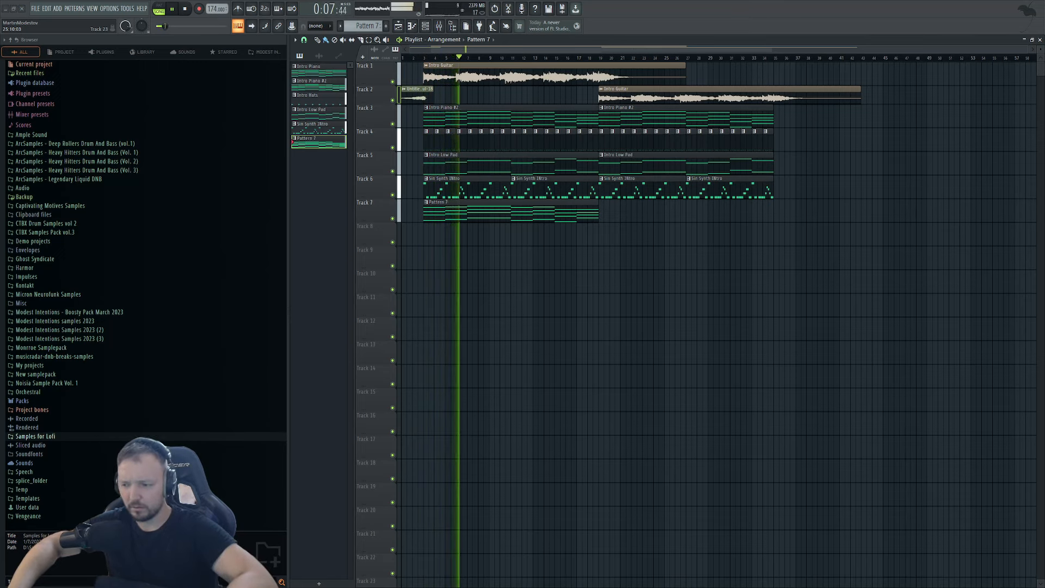
mouse_move(558, 209)
mouse_down()
mouse_move(656, 209)
mouse_move(628, 206)
mouse_up()
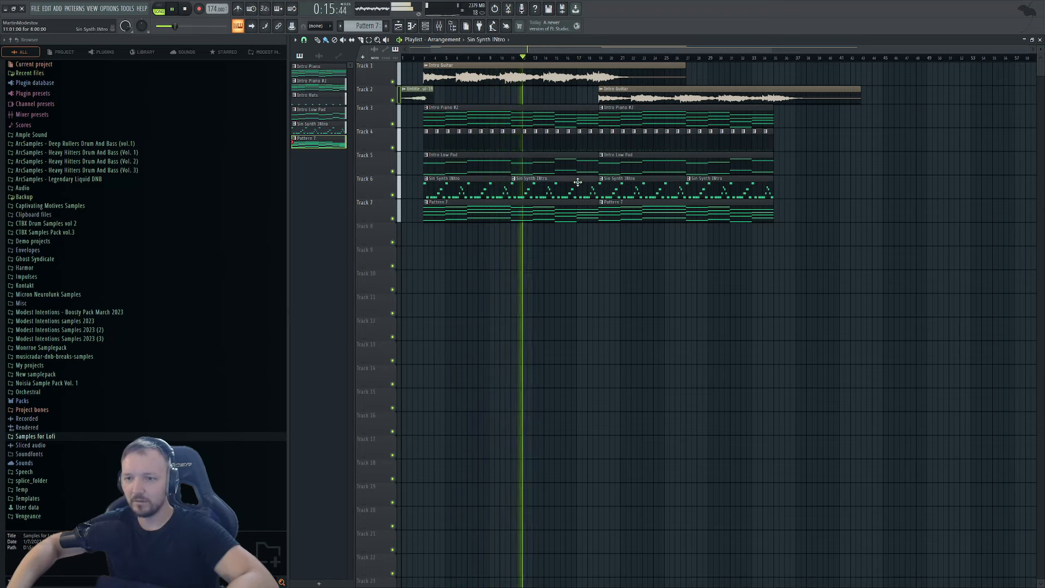
Review the Sin Synth Intro and Pattern 7 notes, then stop playback and select Intro Piano #2.
double_click(527, 188)
click(426, 28)
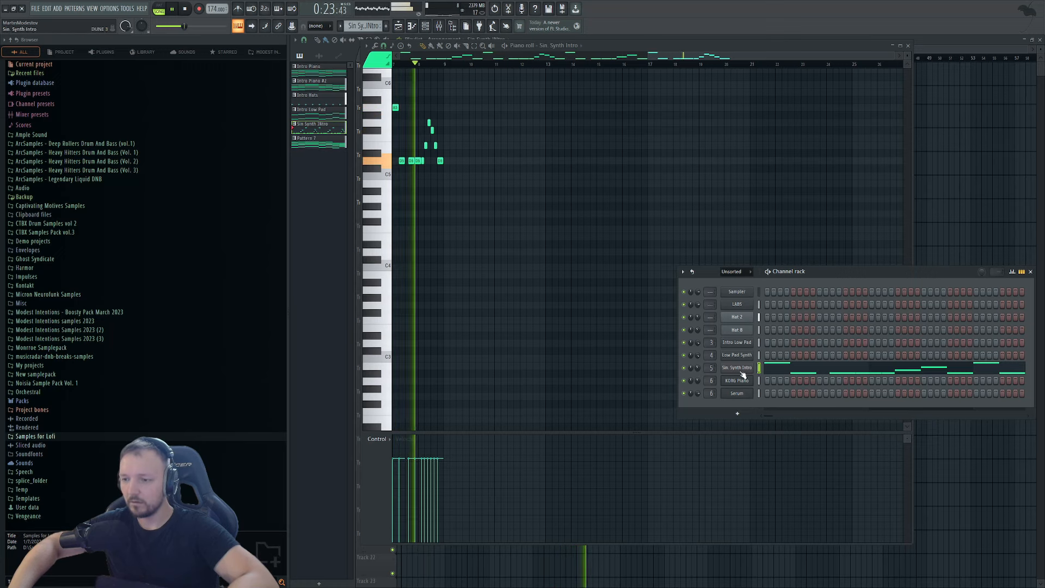
right_click(954, 224)
double_click(633, 214)
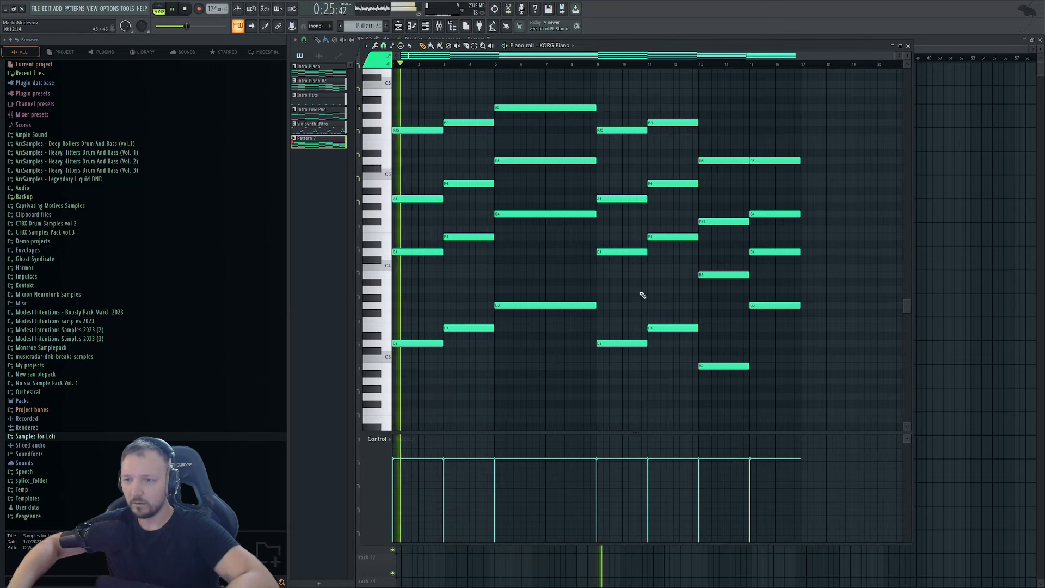
right_click(944, 188)
key(space)
click(625, 122)
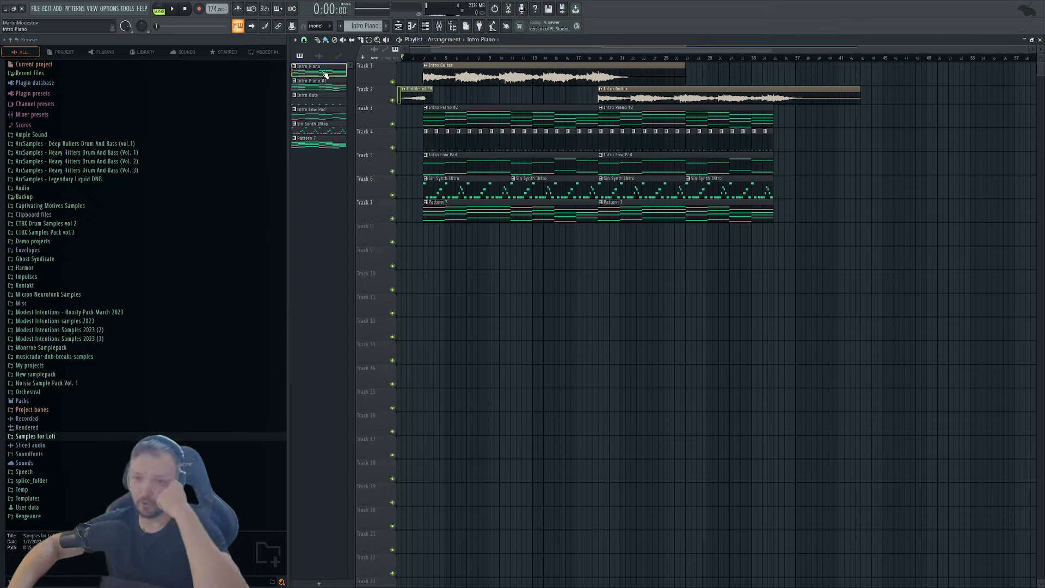
double_click(494, 78)
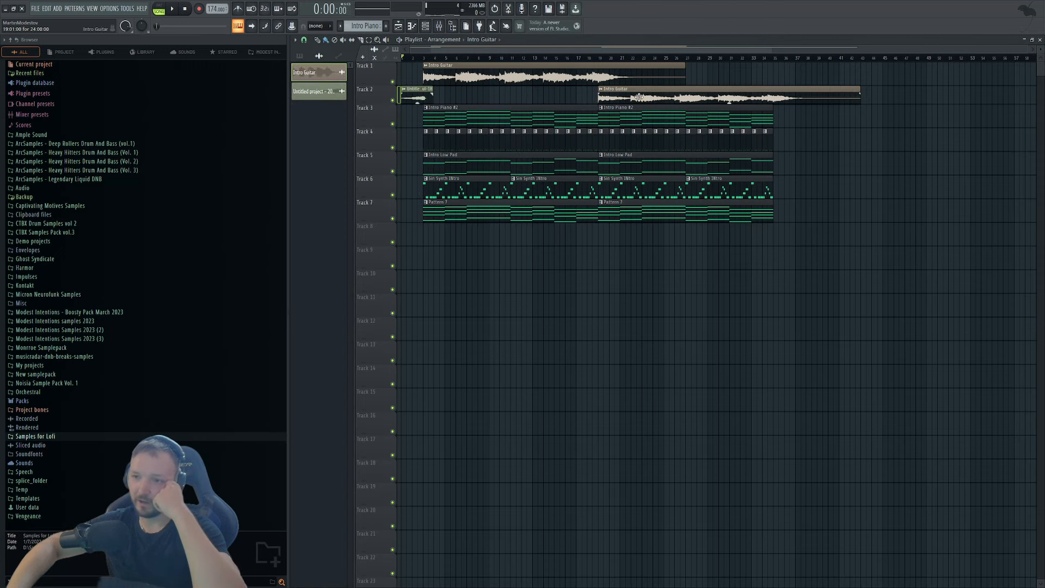
double_click(417, 97)
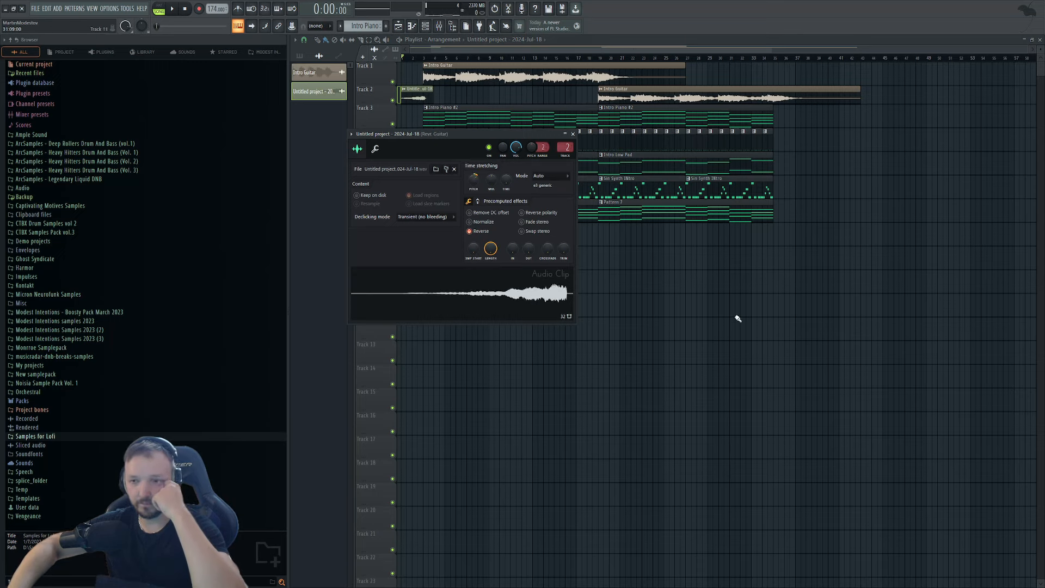
click(572, 133)
click(299, 56)
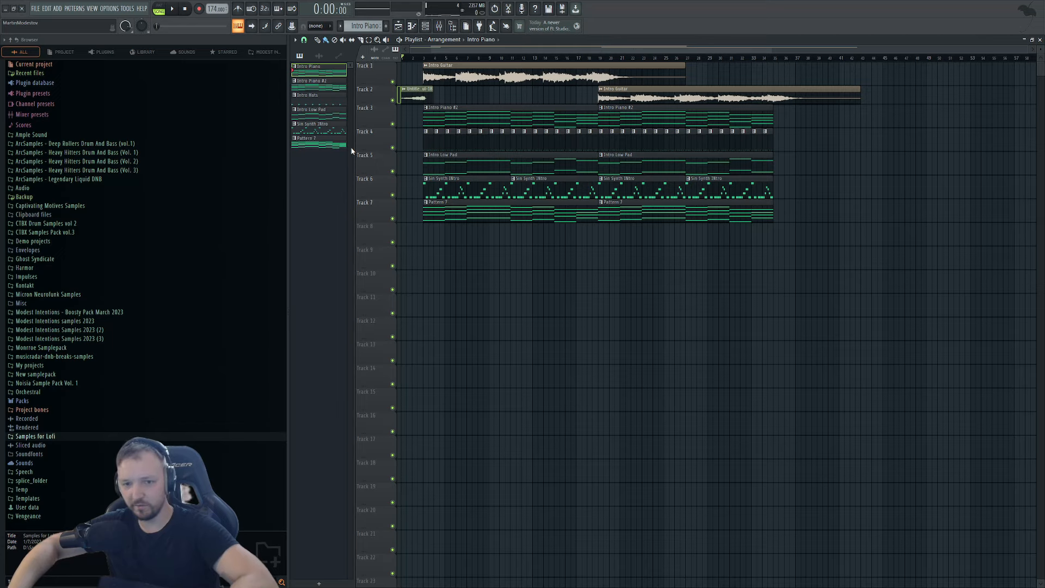
Select the Intro Hats and Pattern 7 patterns and briefly play the arrangement.
click(314, 95)
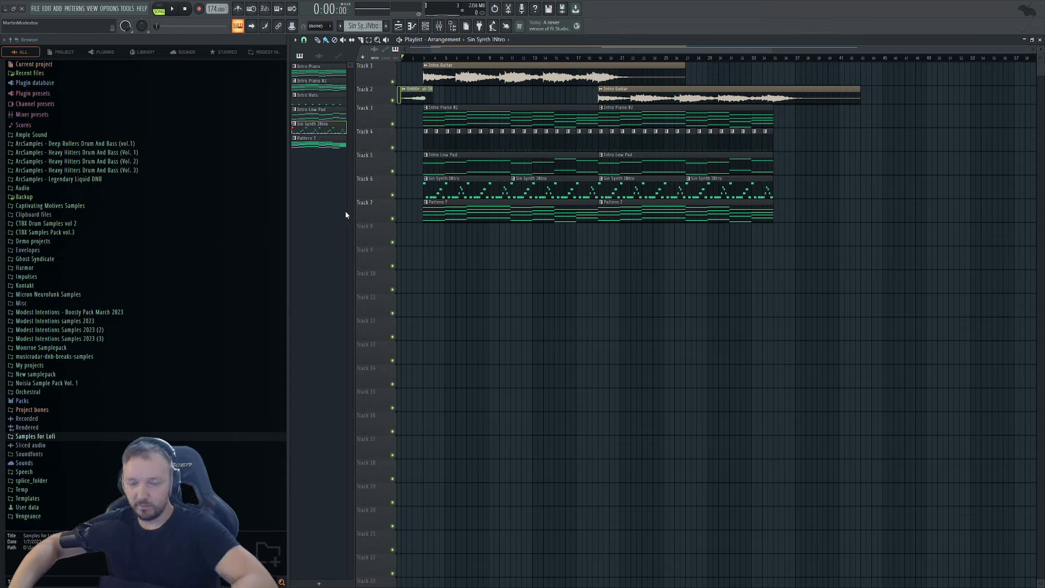
click(321, 145)
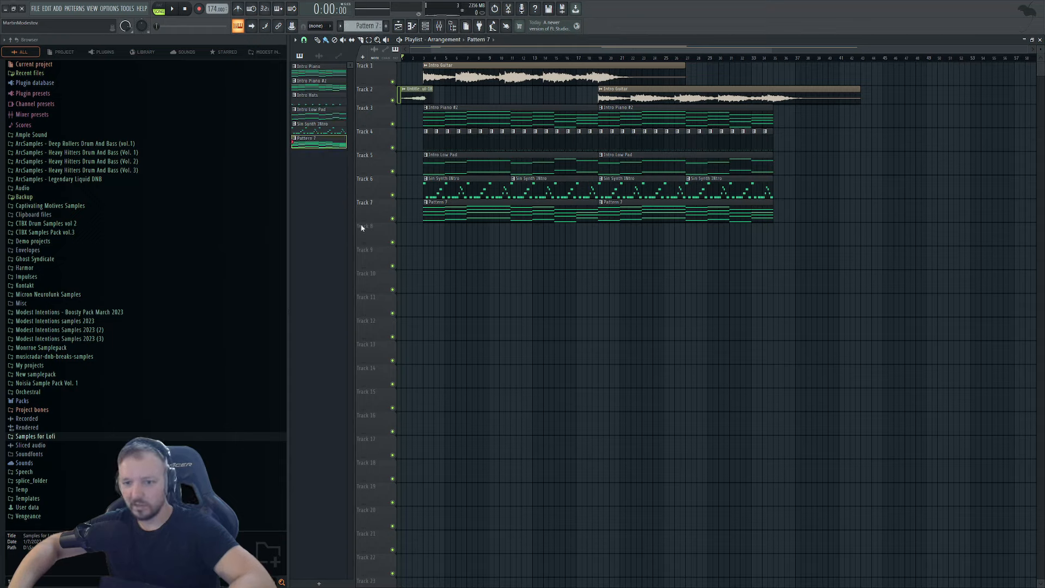
key(space)
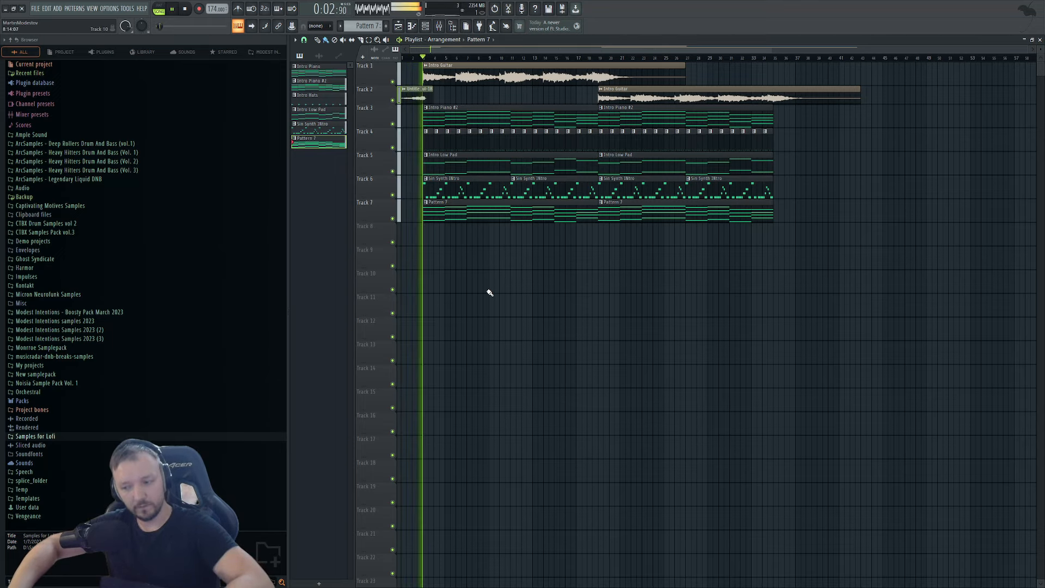
key(space)
scroll(367, 119, up, 5)
Open the Intro Low Pad notes in the piano roll and audition that pattern.
click(527, 115)
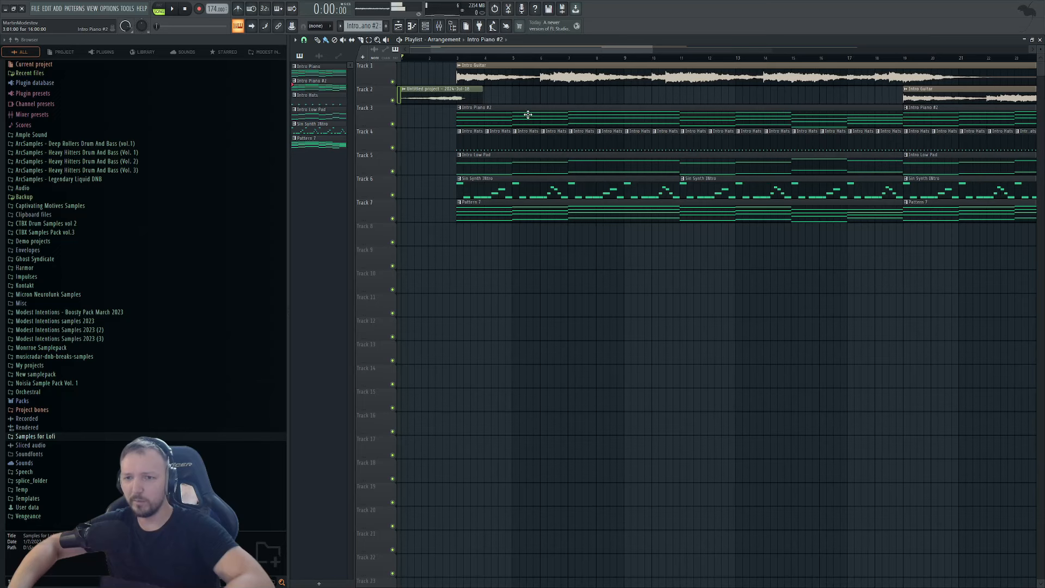
double_click(481, 159)
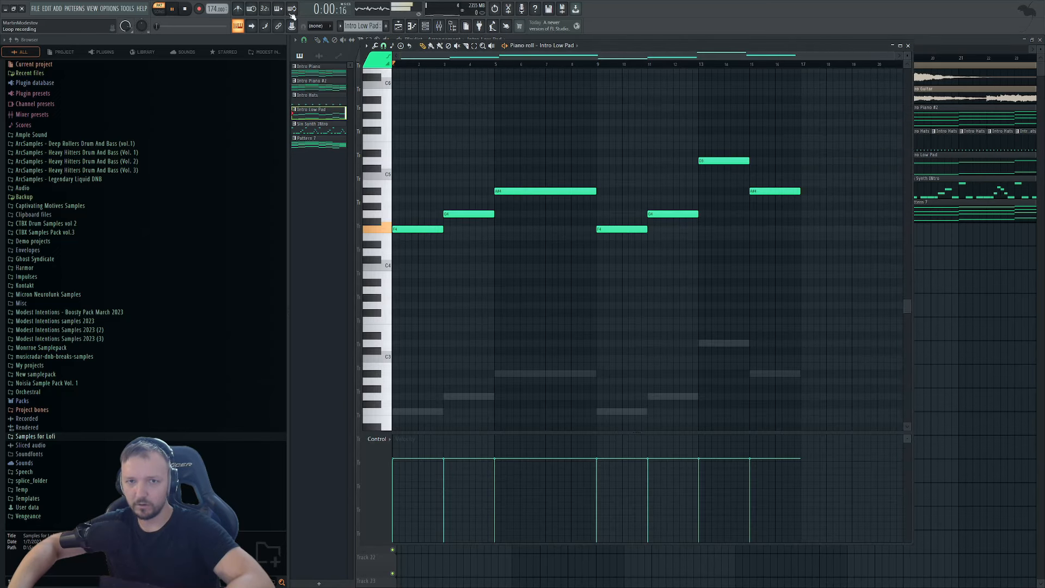
key(F6)
key(space)
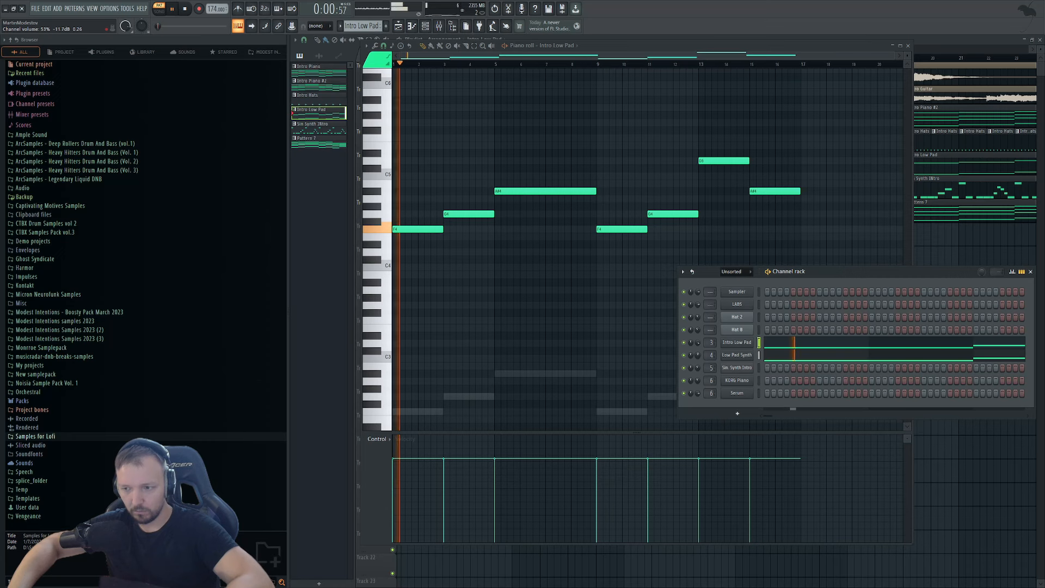
key(space)
key(F5)
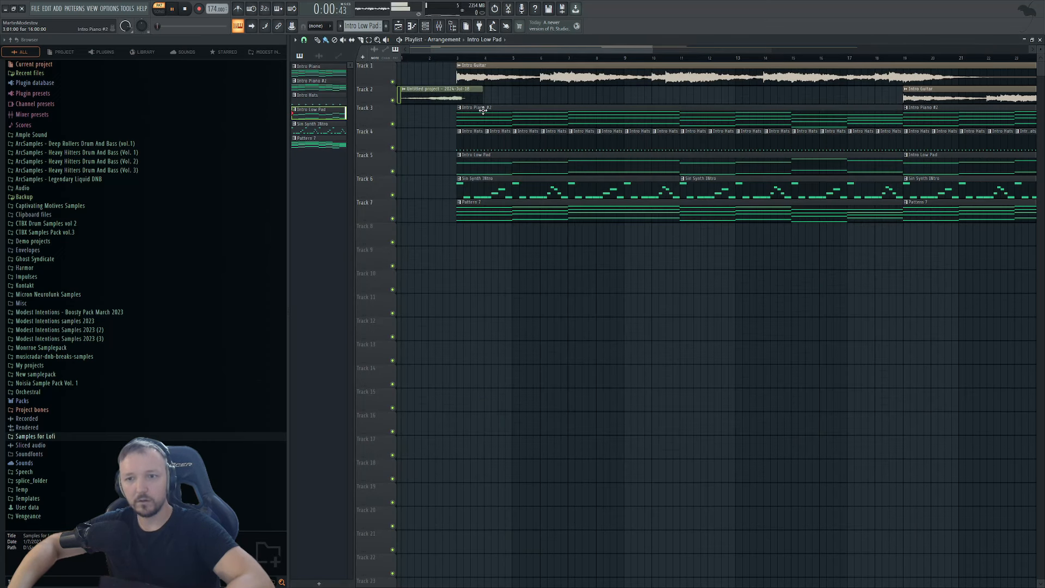
key(space)
Check Pattern 7's notes, play the whole song, then show the mixer with Master focused.
double_click(482, 213)
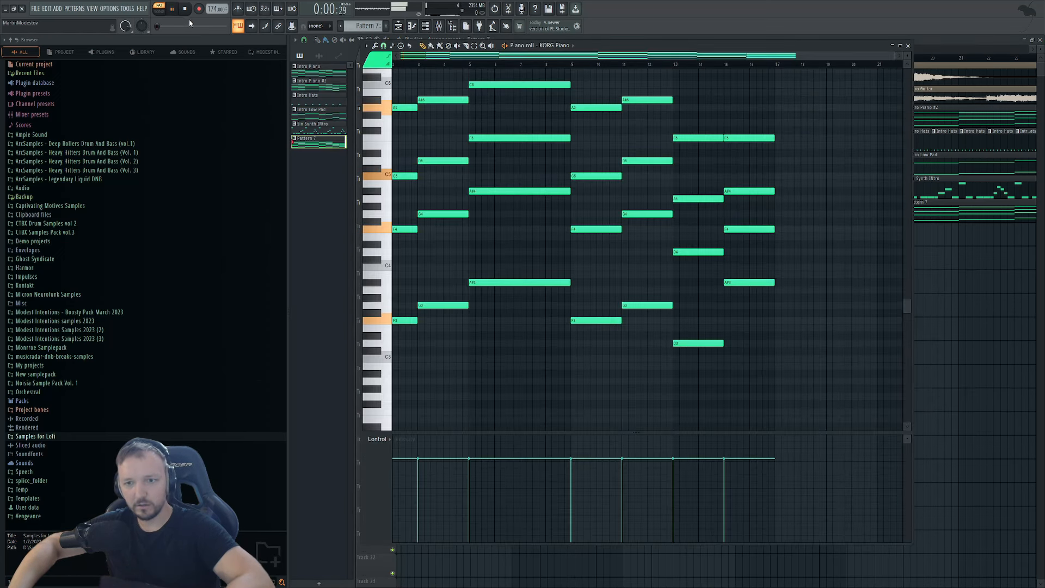
key(F5)
key(space)
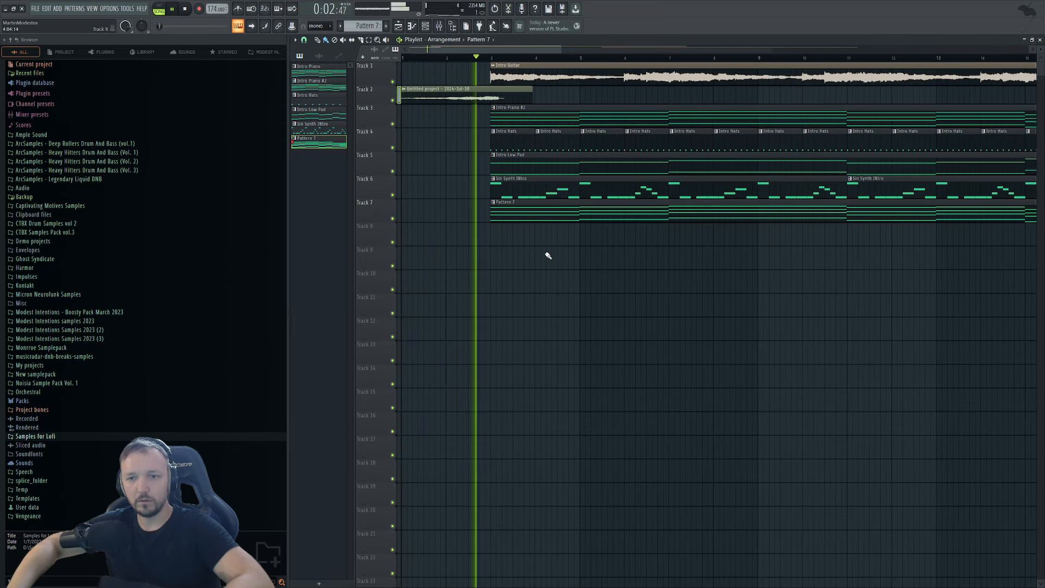
scroll(504, 185, down, 3)
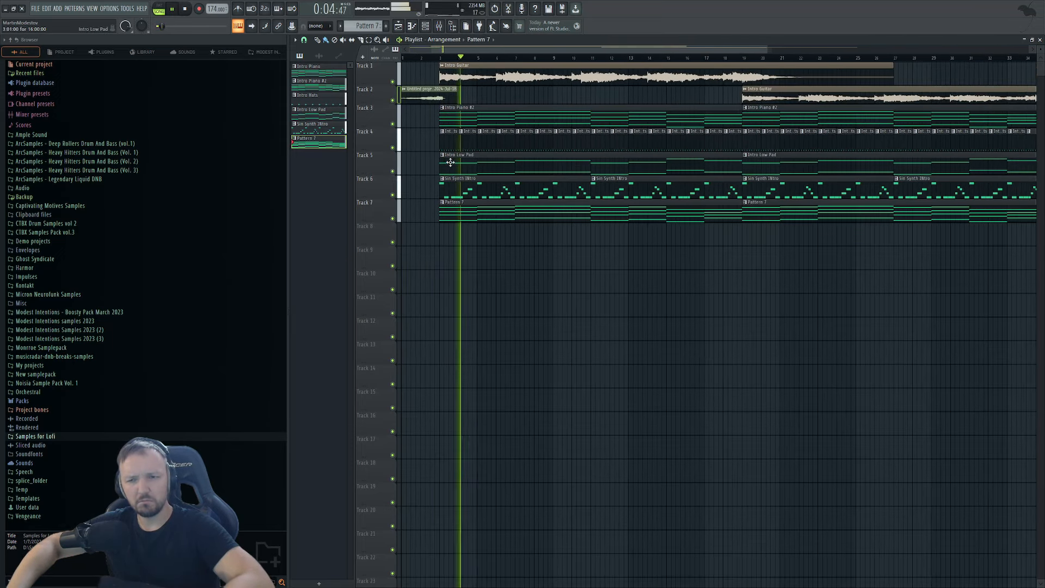
click(481, 169)
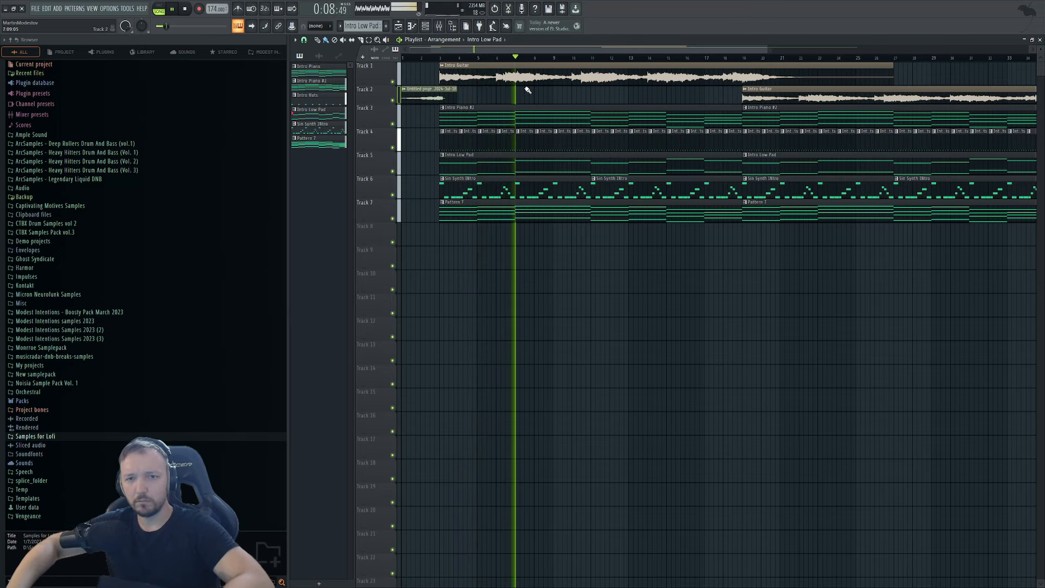
scroll(514, 217, down, 2)
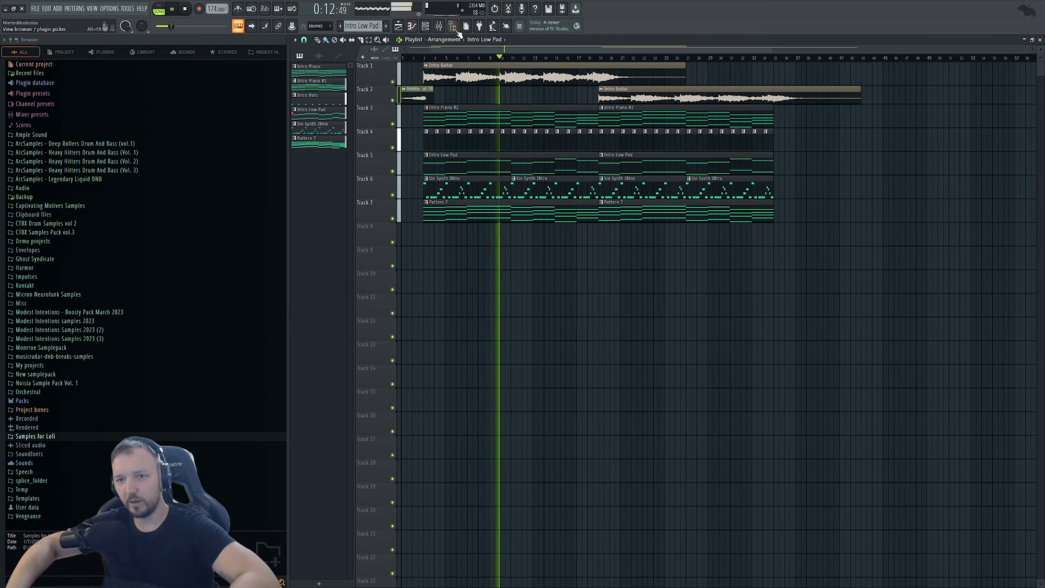
click(441, 27)
click(484, 381)
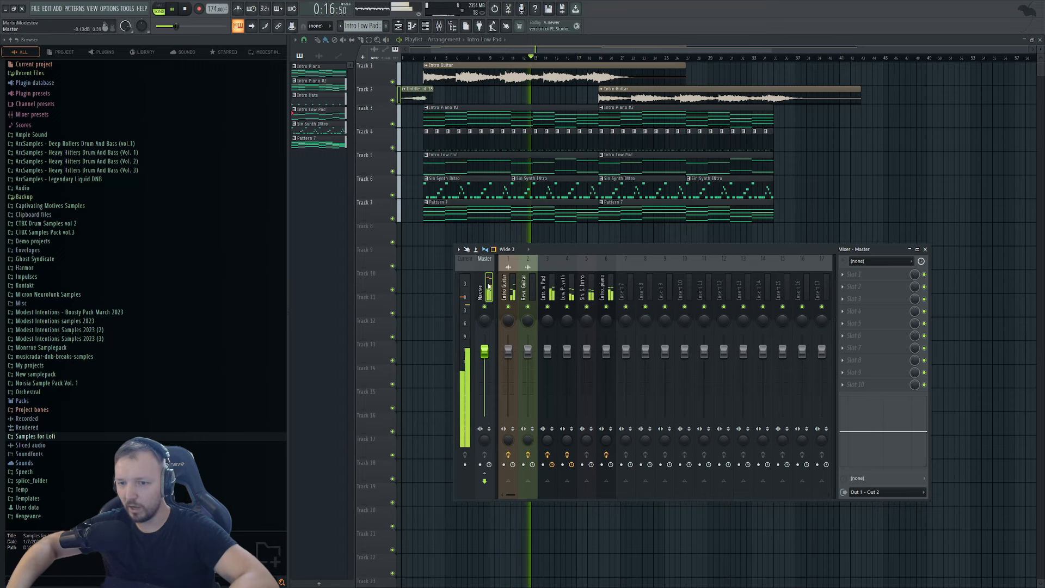
Solo Track 3 and open the LABS Soft Piano instrument with its mixer channel.
click(491, 76)
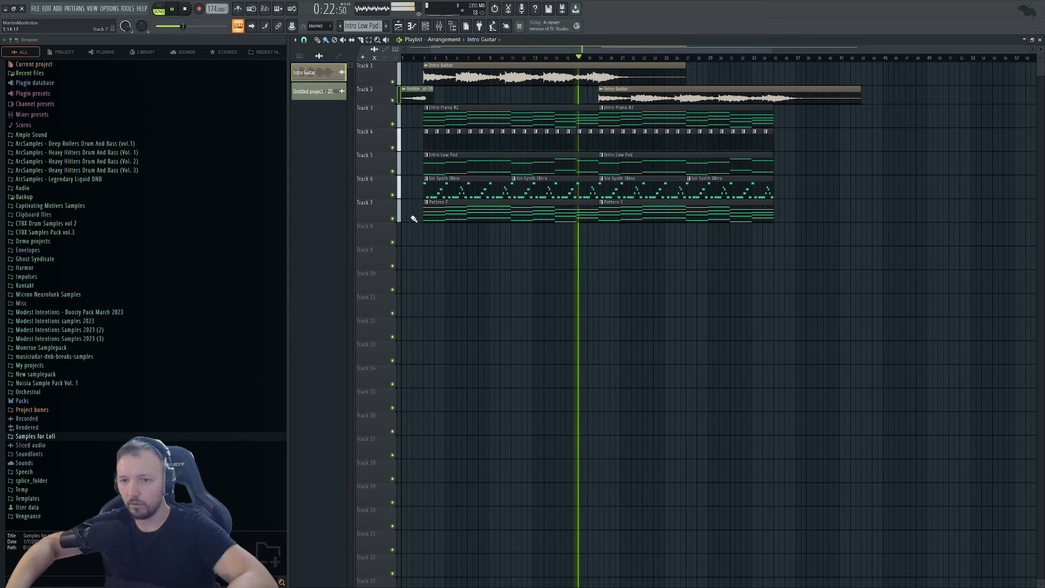
key(space)
right_click(392, 124)
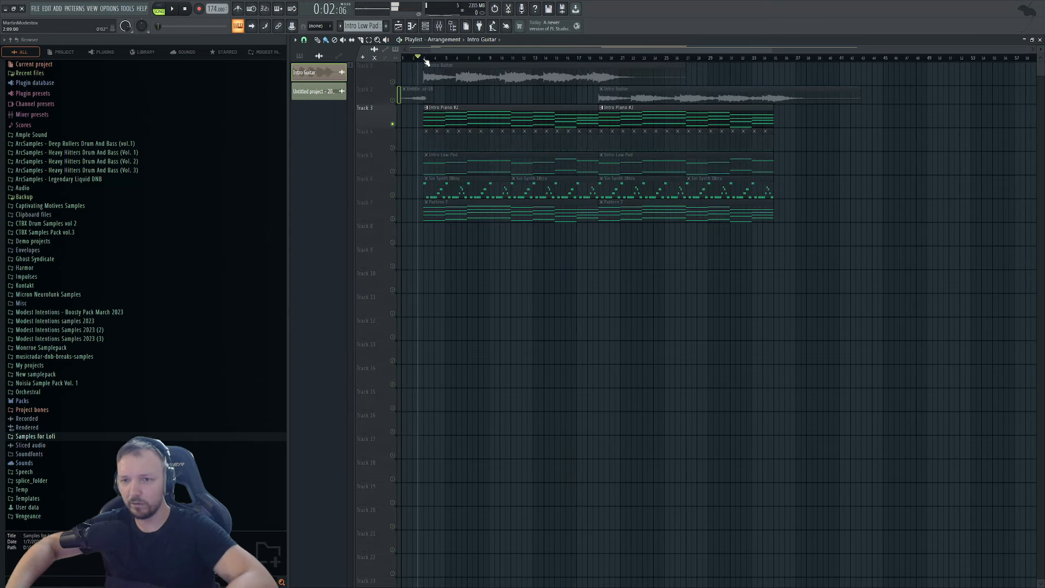
click(425, 26)
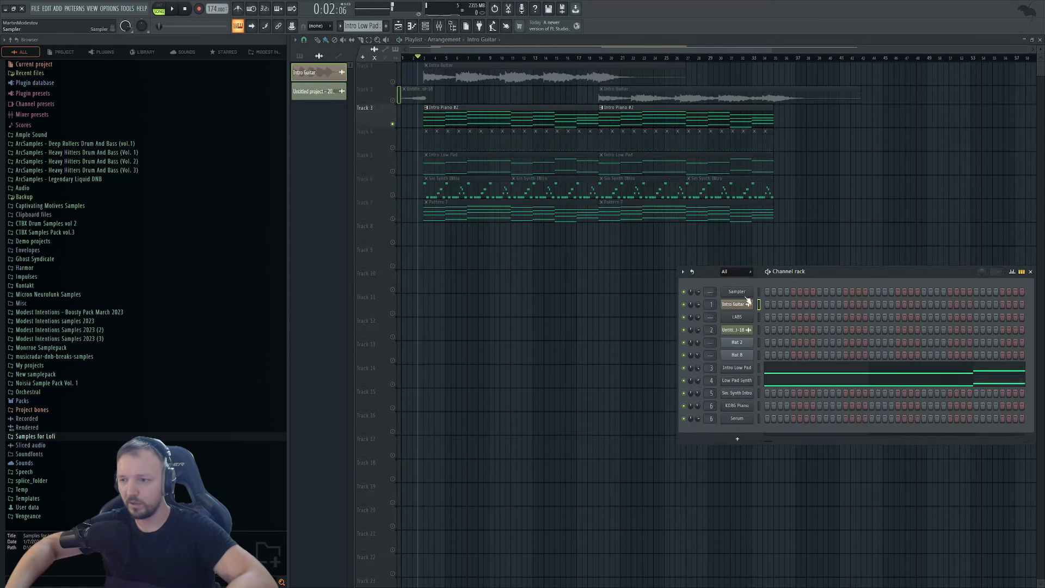
click(737, 318)
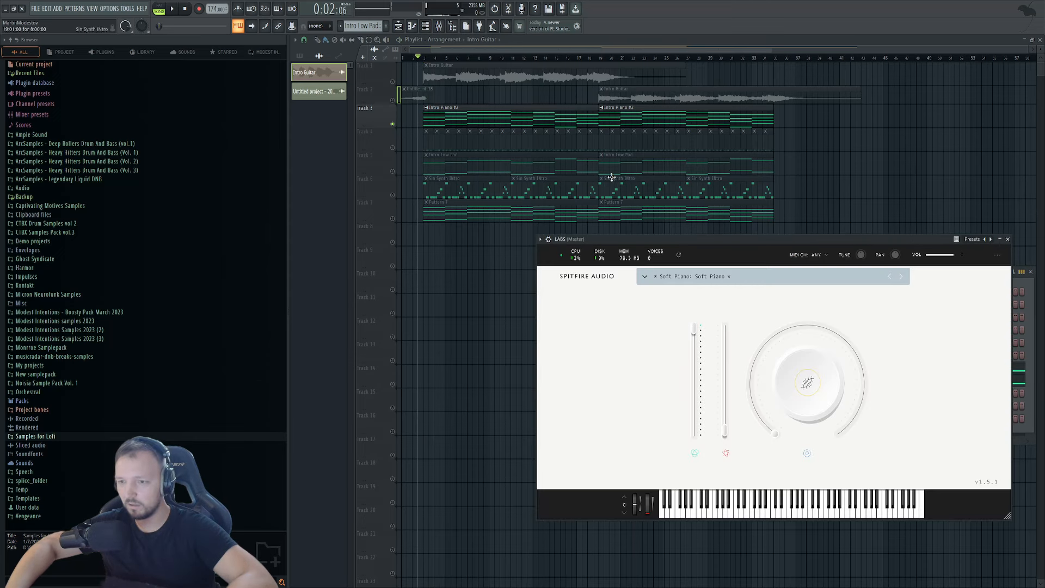
click(440, 27)
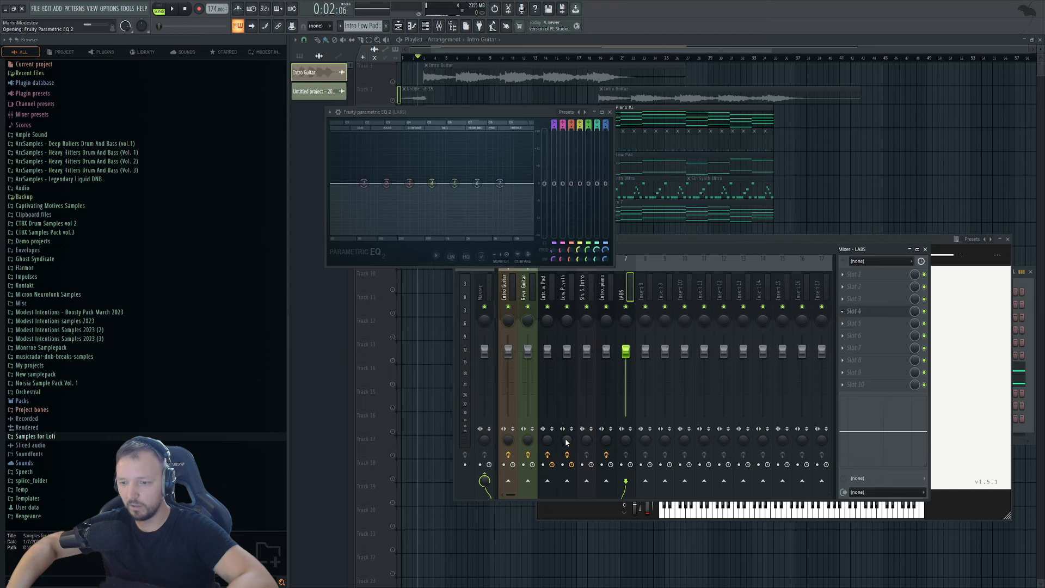
Cut the piano's low frequencies with the parametric EQ, nudging the low-cut slightly lower.
key(space)
drag(408, 196, 382, 234)
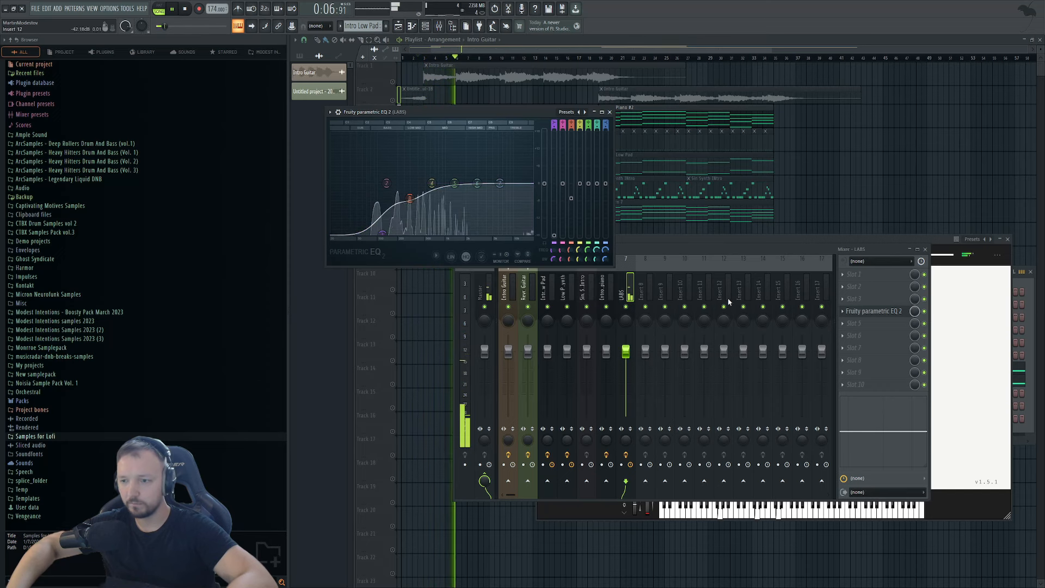
key(space)
click(860, 324)
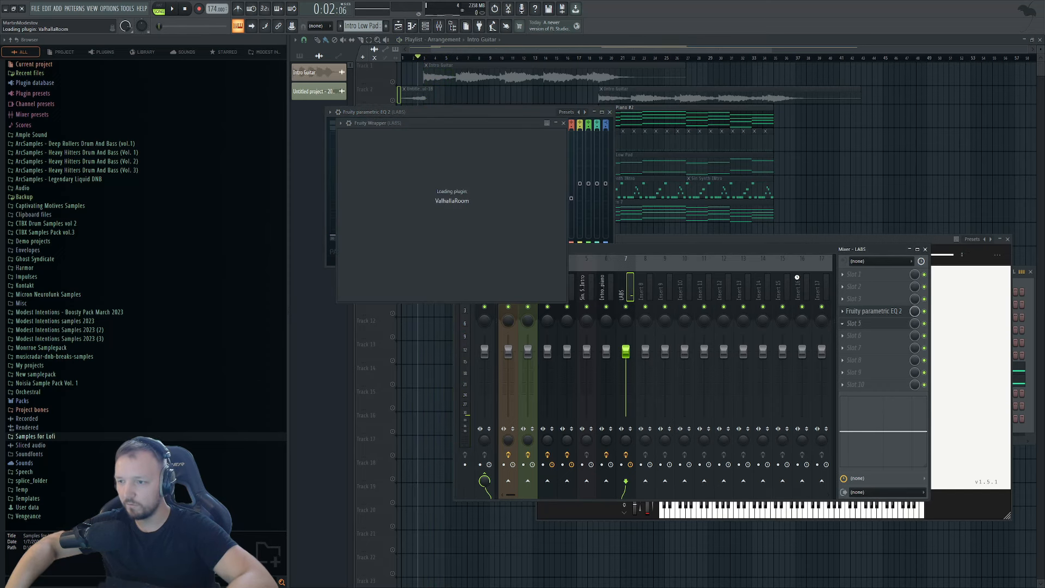
Set ValhallaRoom decay to 9.56 s and mix to 30.9%, then close the plugin windows.
key(space)
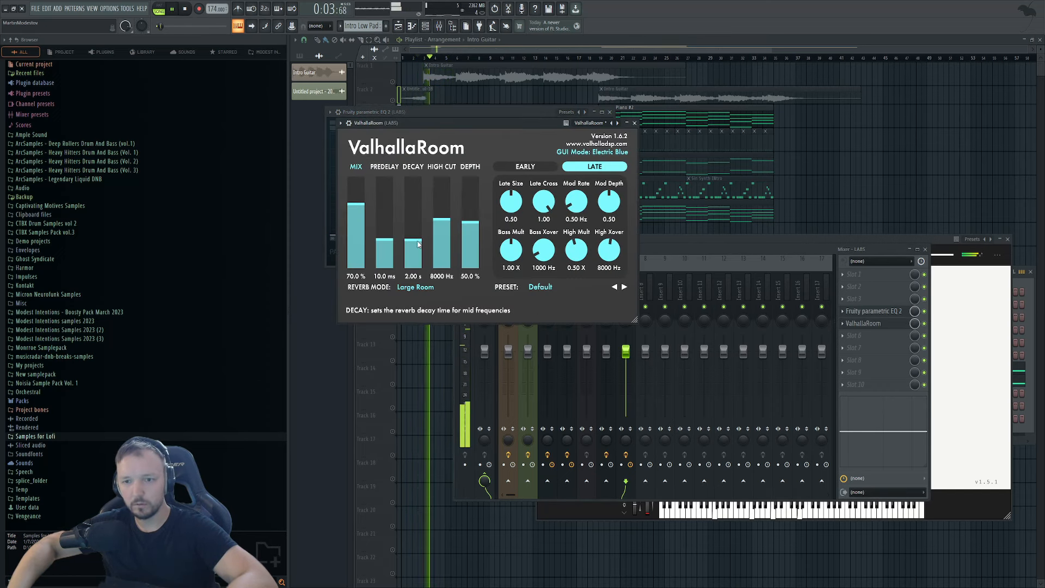
drag(412, 239, 384, 257)
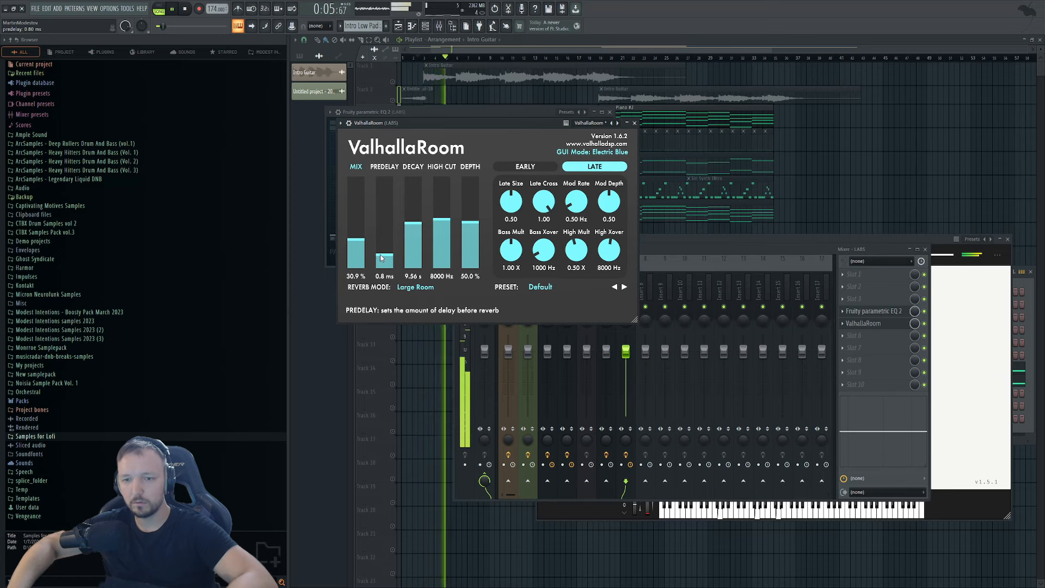
click(926, 249)
click(1006, 240)
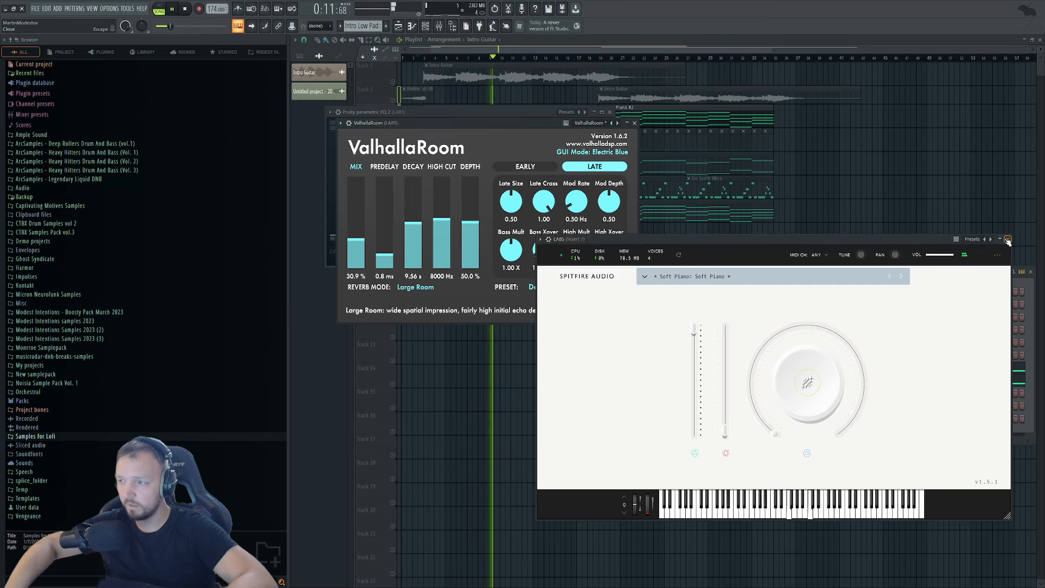
click(1007, 240)
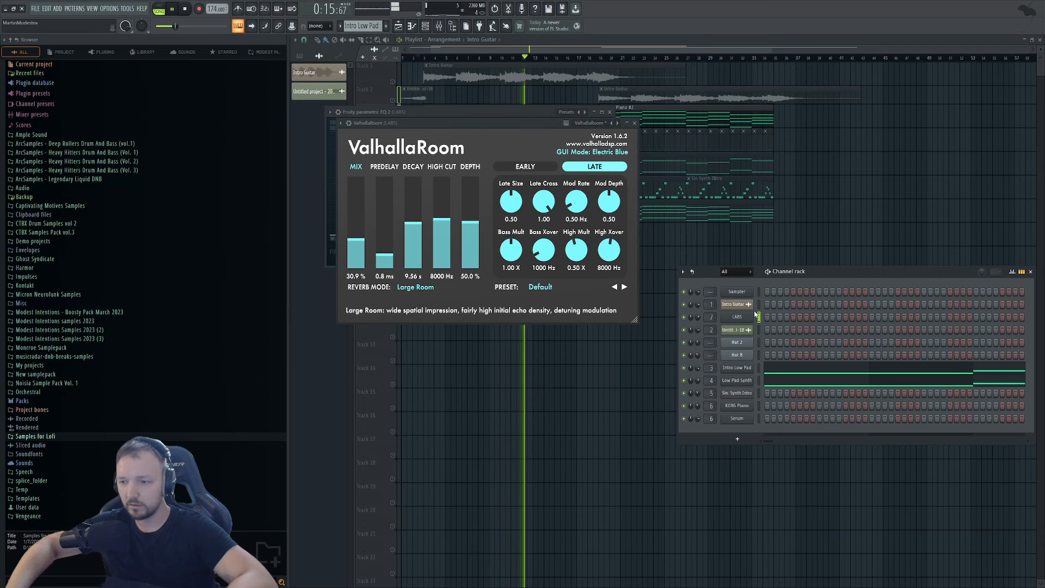
click(439, 26)
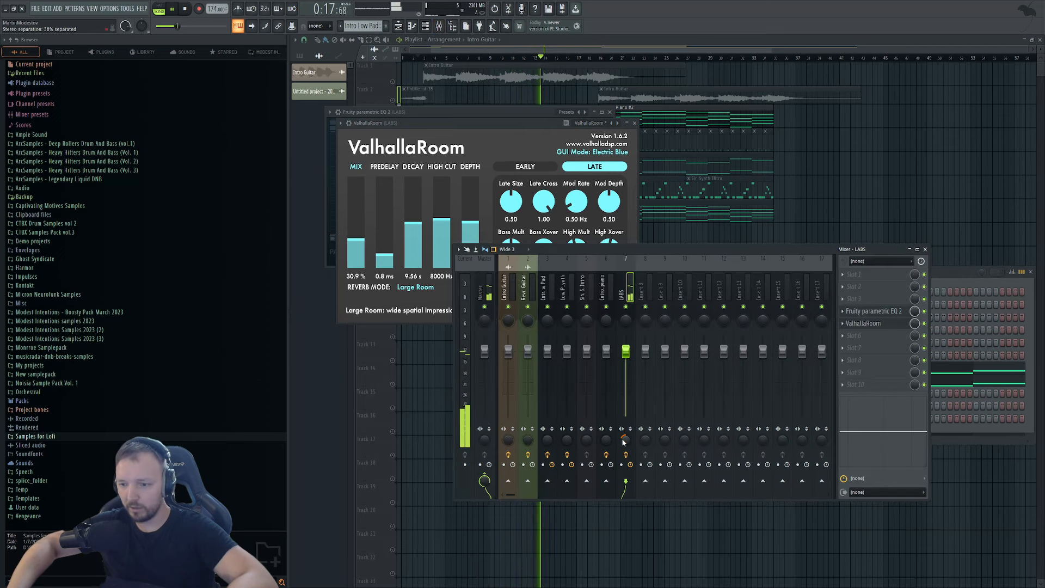
key(F12)
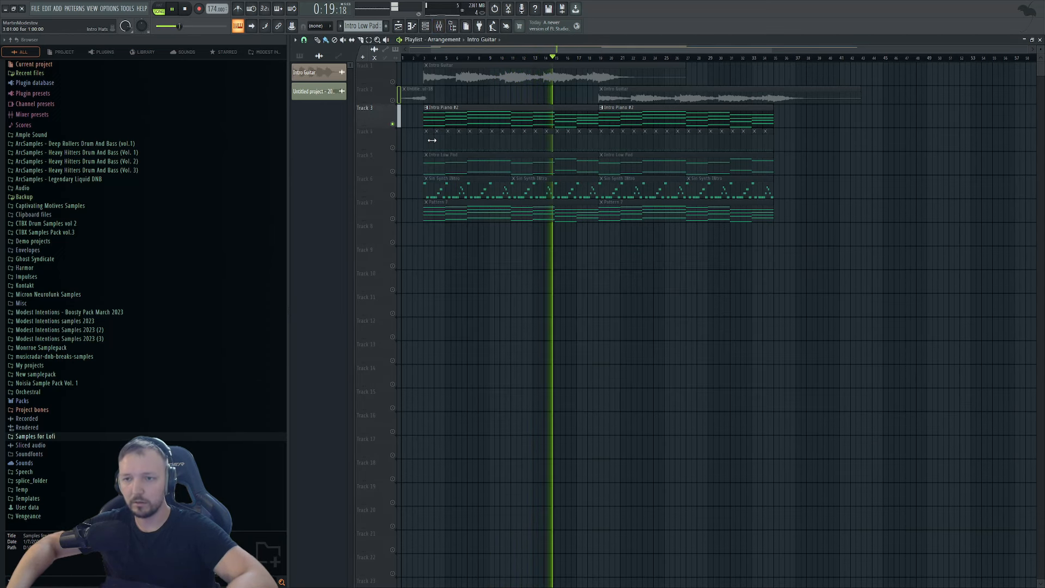
key(space)
right_click(392, 124)
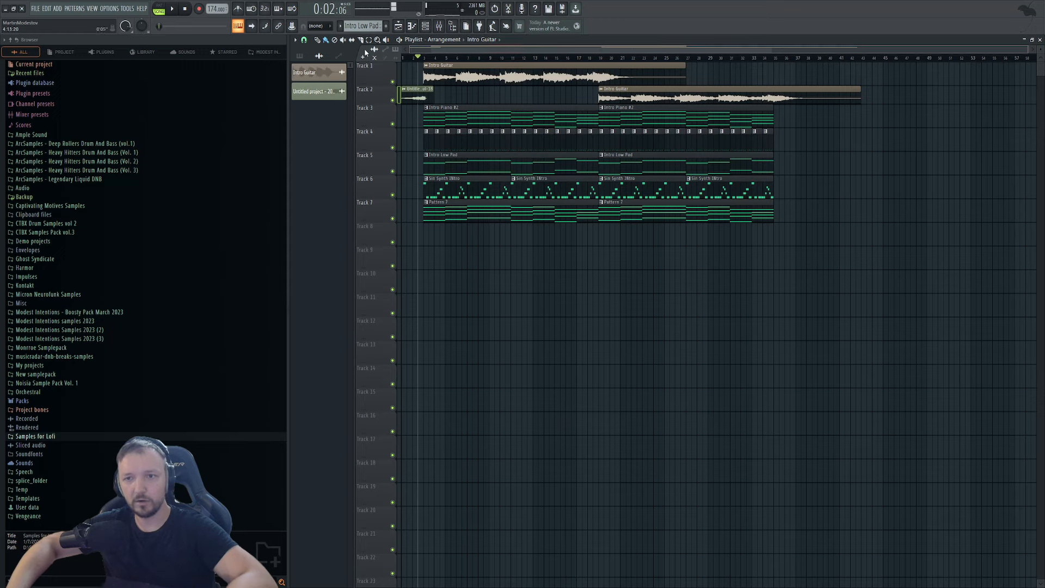
key(space)
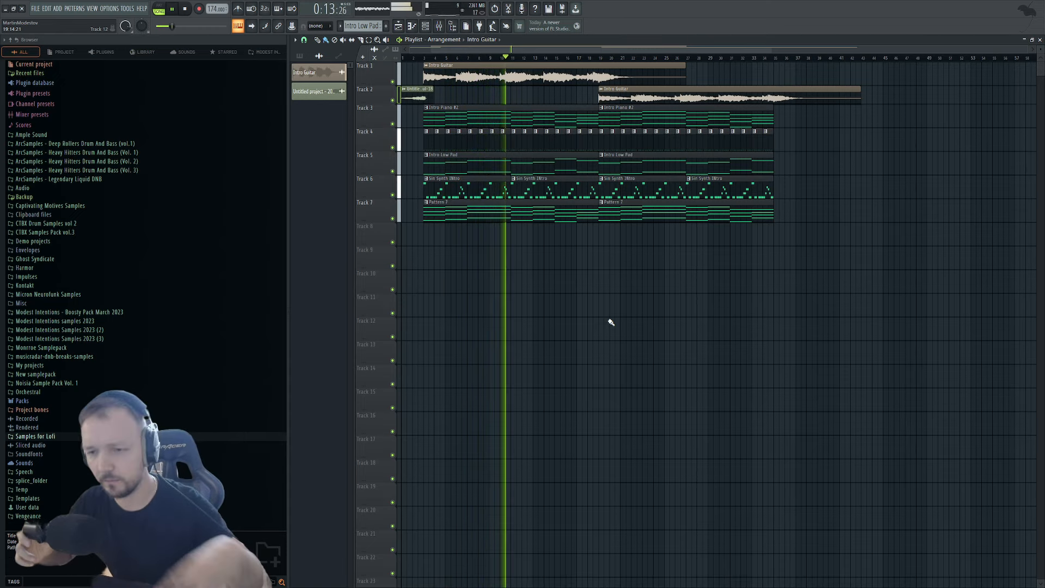
click(438, 26)
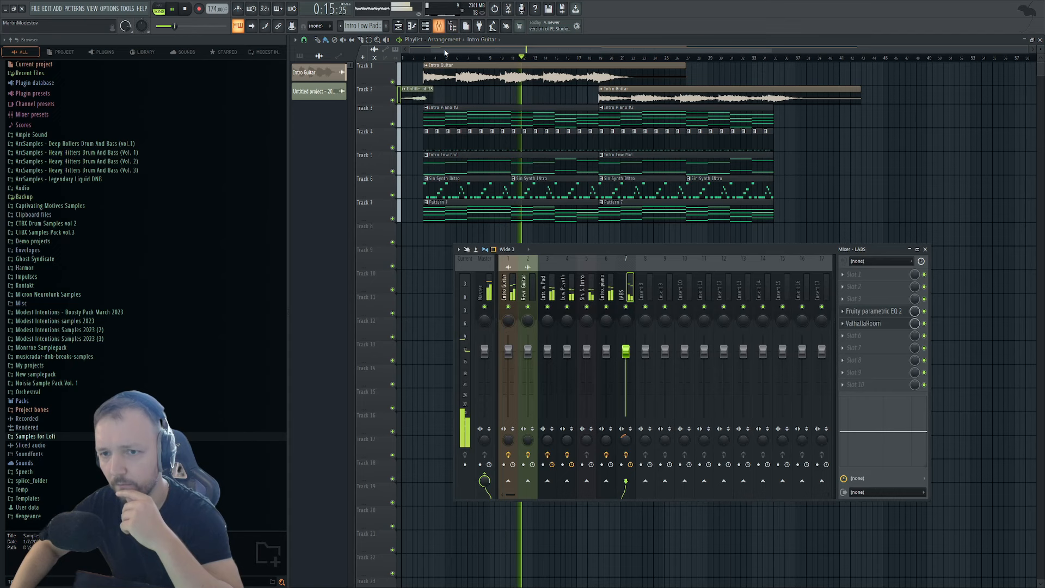
click(485, 291)
double_click(479, 77)
click(354, 128)
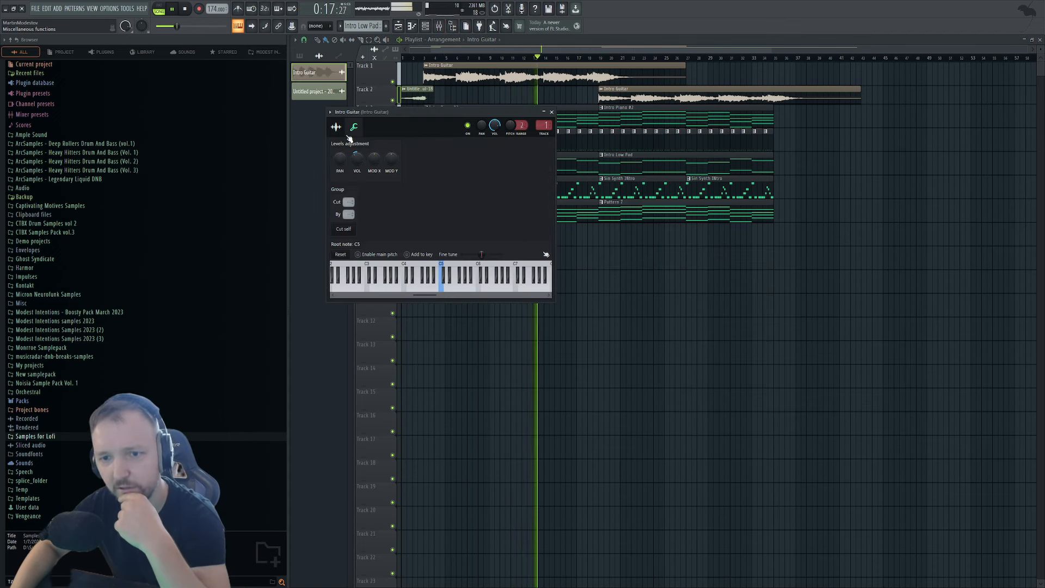
double_click(544, 126)
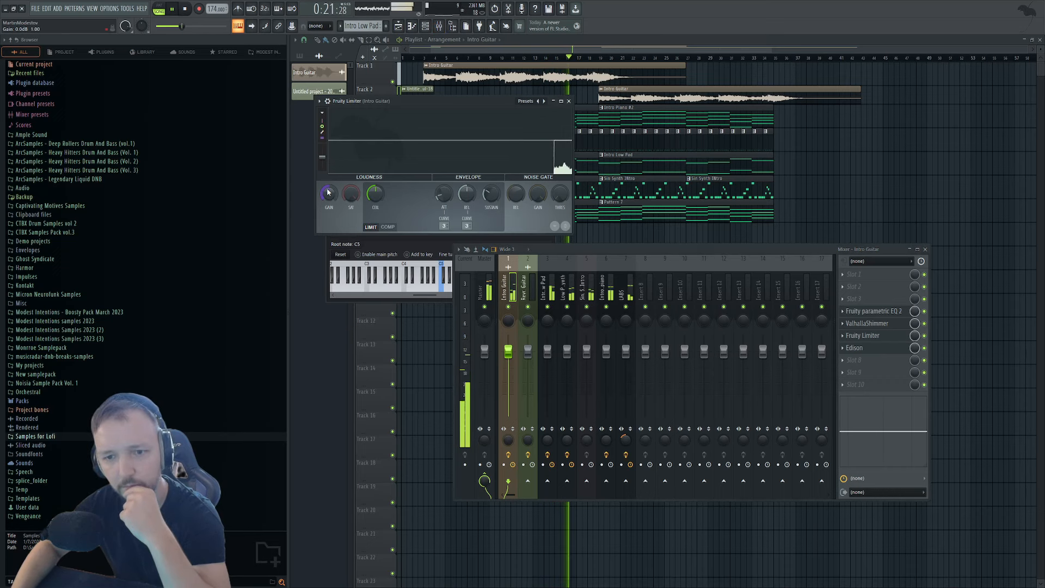
Remove the later Intro Guitar clip from Track 2, keeping the short opening clip, and stop playback.
right_click(787, 114)
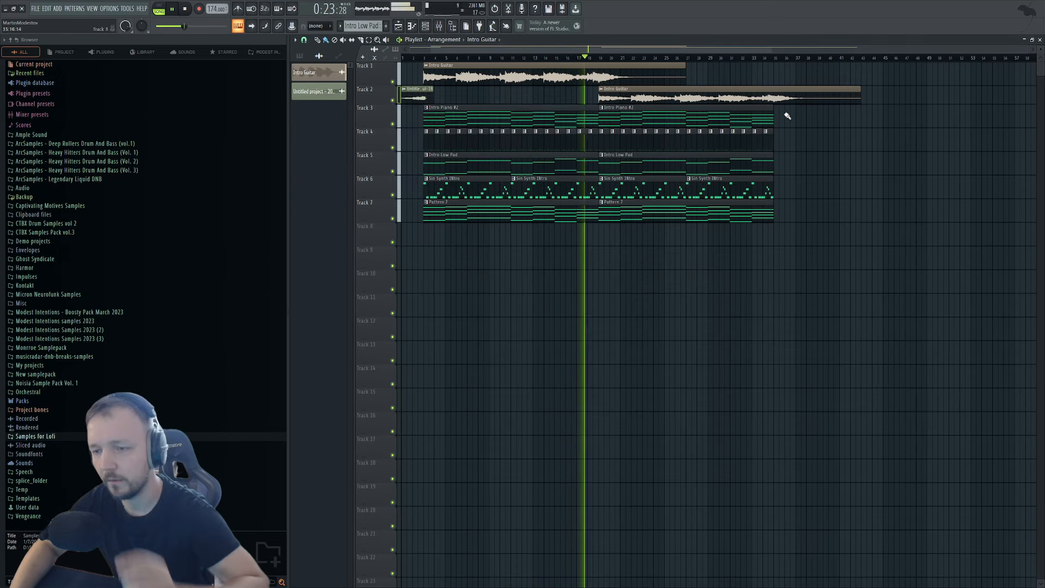
right_click(724, 98)
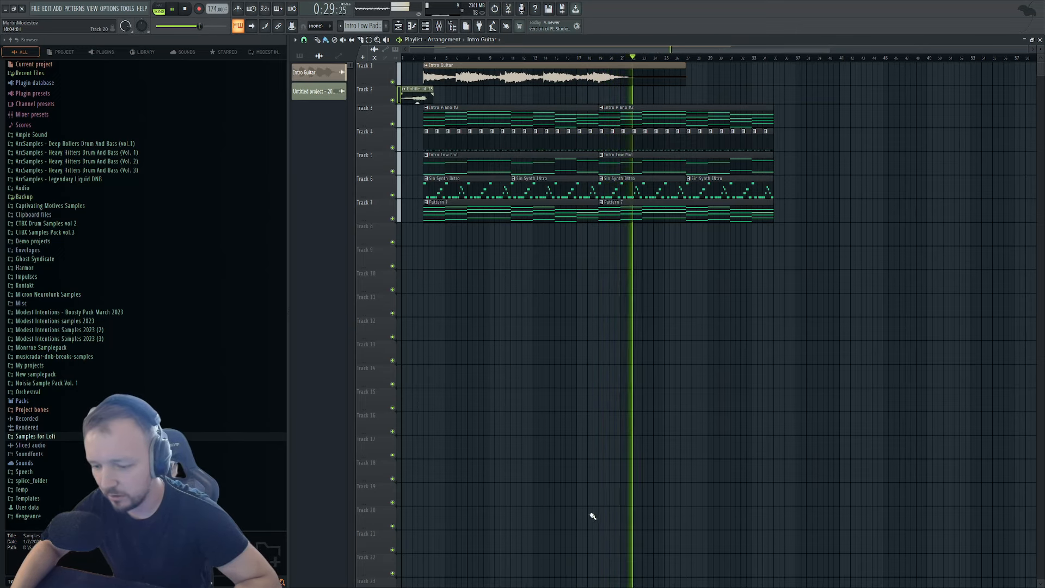
key(space)
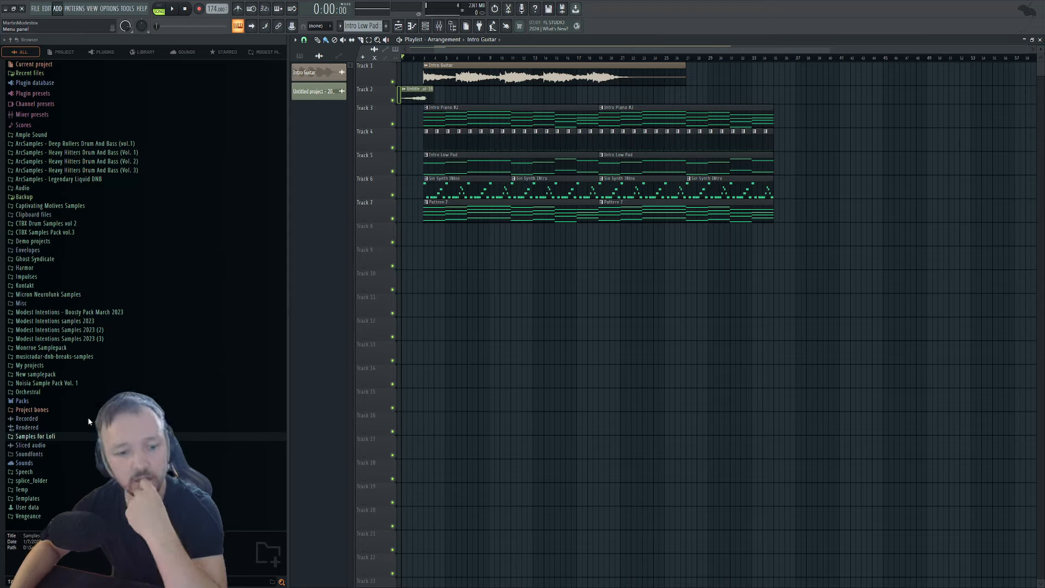
Dismiss Splice Bridge, select bars 3–18 on the timeline, and play that loop.
click(145, 116)
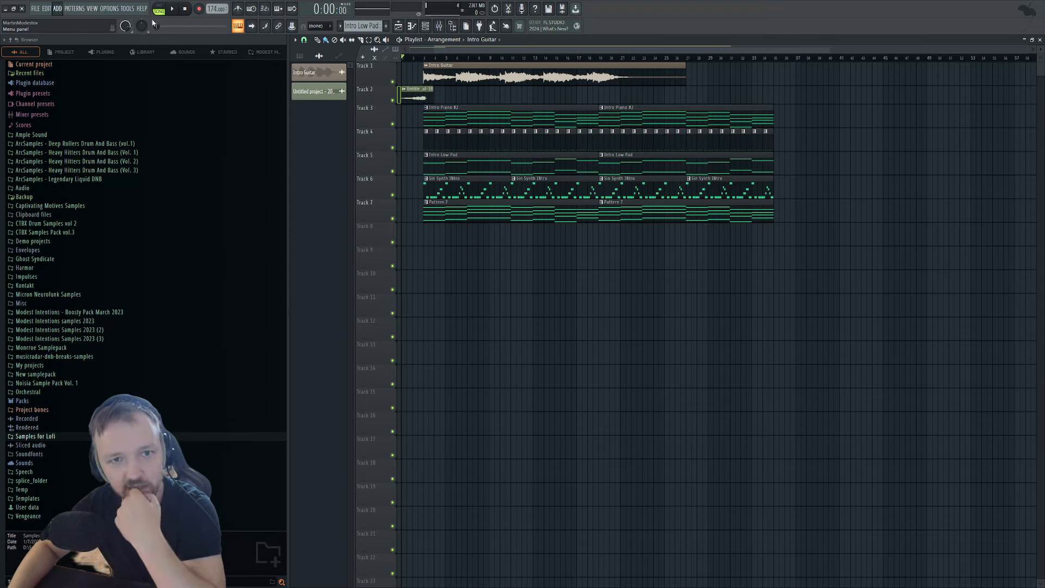
key(Escape)
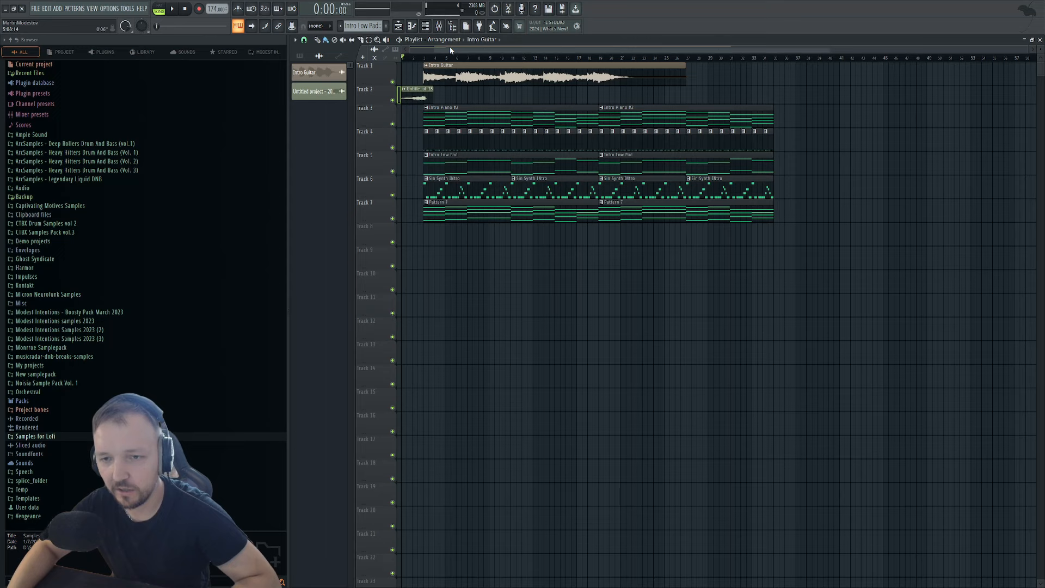
click(425, 58)
drag(425, 59, 599, 64)
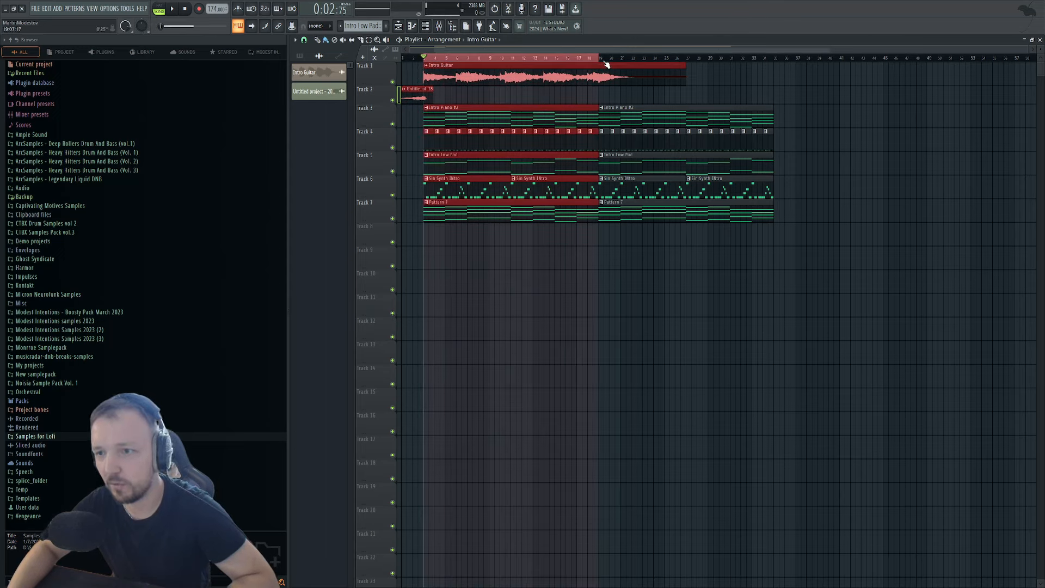
key(space)
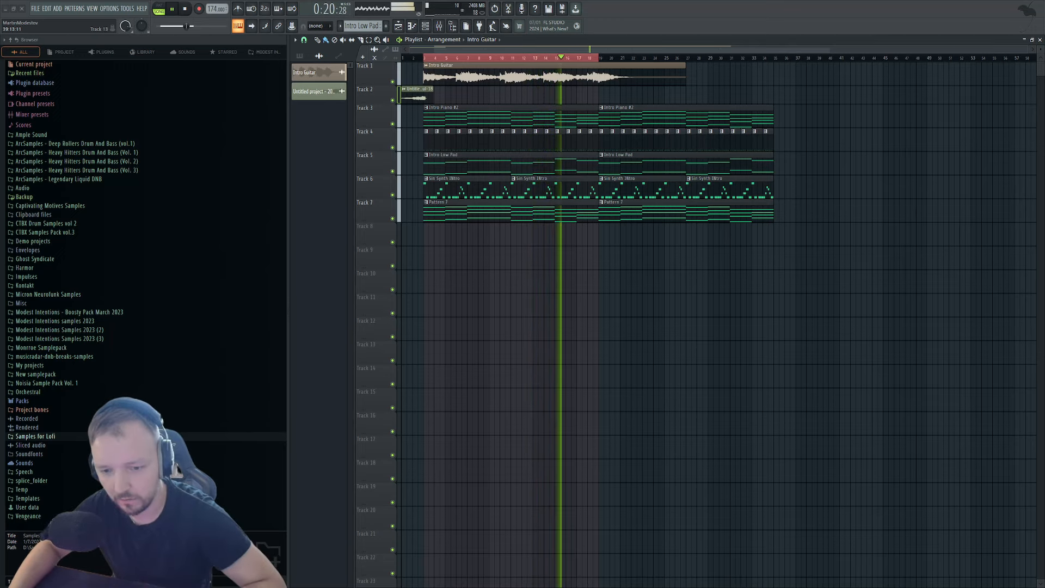
Try the VOX_VPG_125 vocal on Track 10, moved left, then delete it.
drag(884, 329, 851, 283)
drag(875, 288, 460, 236)
key(space)
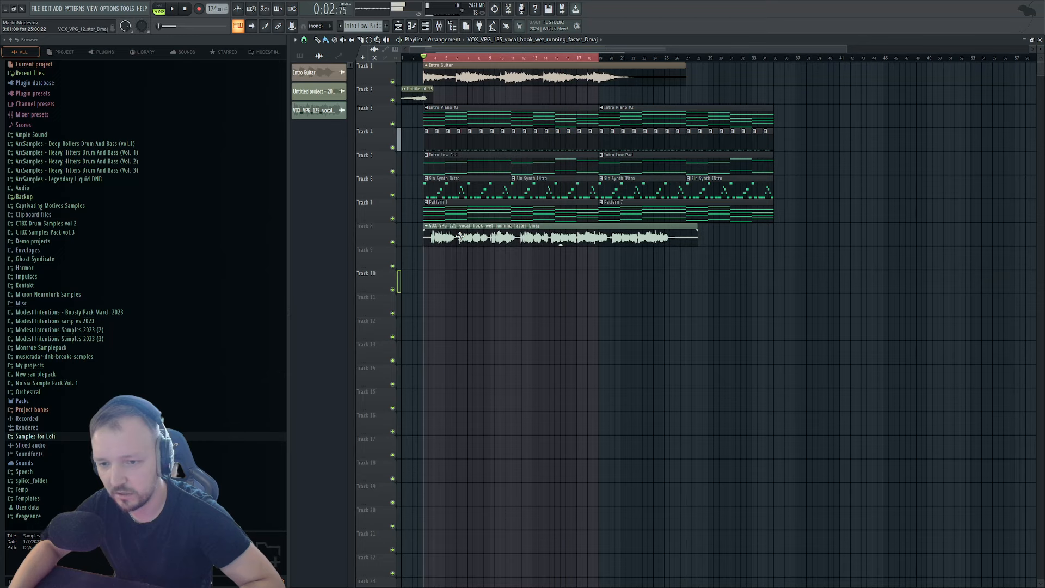
double_click(463, 234)
right_click(675, 238)
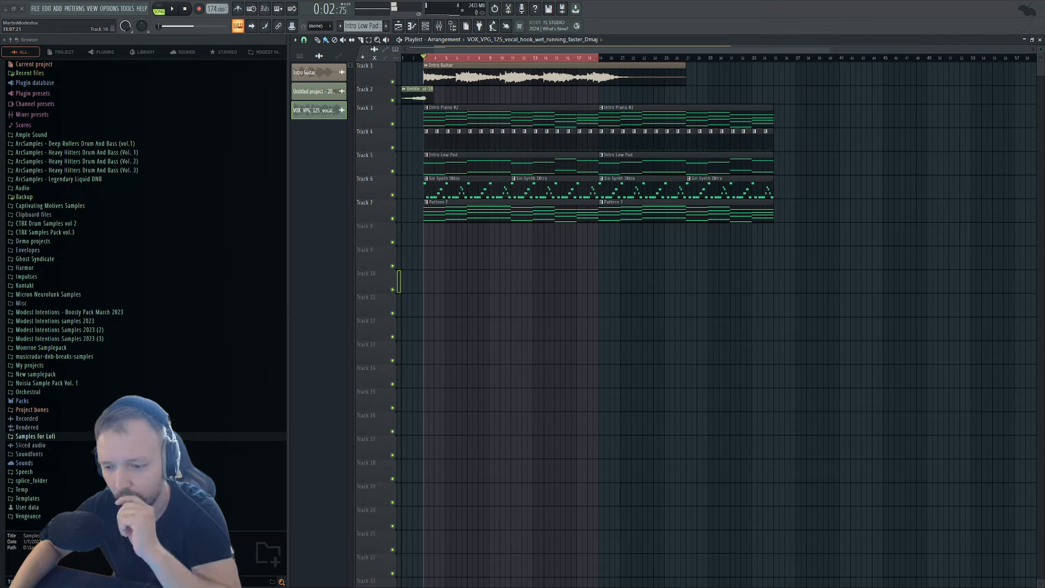
Place the VOX_VPG_125 vocal hook on Track 9 starting at bar 3.
drag(1042, 321, 410, 246)
right_click(410, 246)
drag(1044, 258, 896, 256)
drag(917, 251, 494, 252)
Detune the vocal slightly lower, set Stretch Pro time stretching, audition it, then delete it.
key(space)
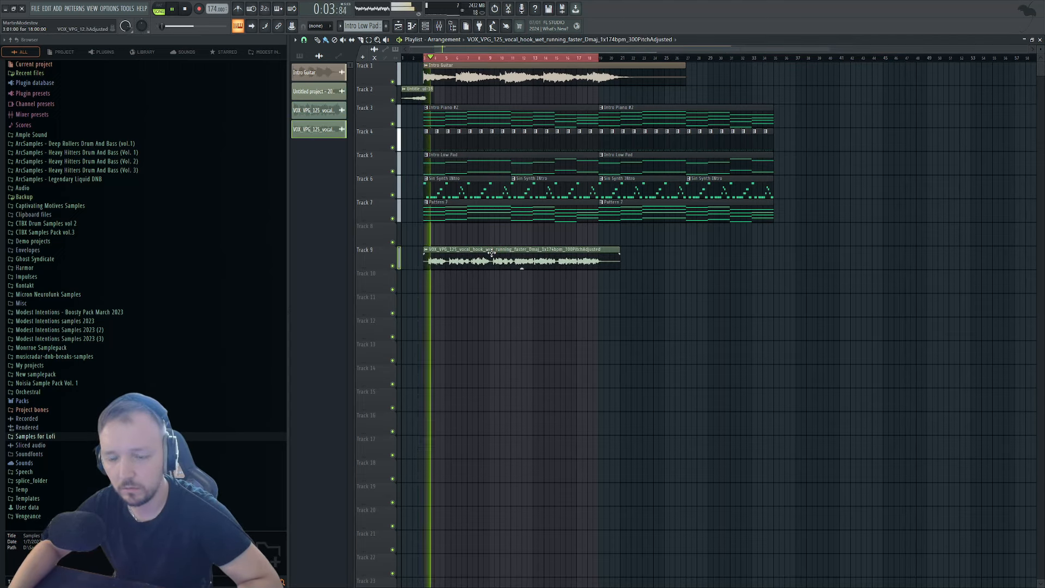
double_click(484, 254)
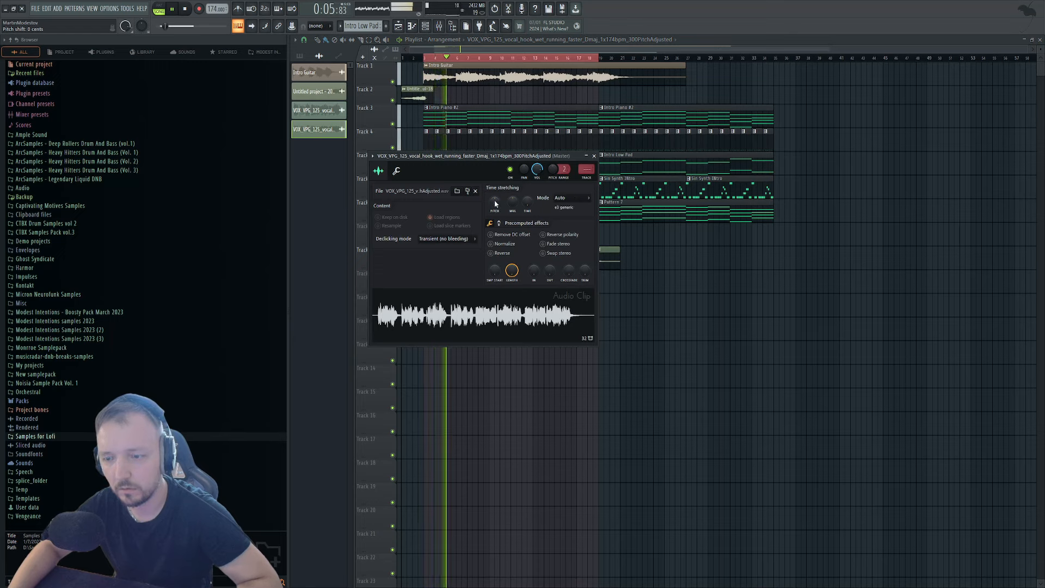
drag(495, 200, 501, 208)
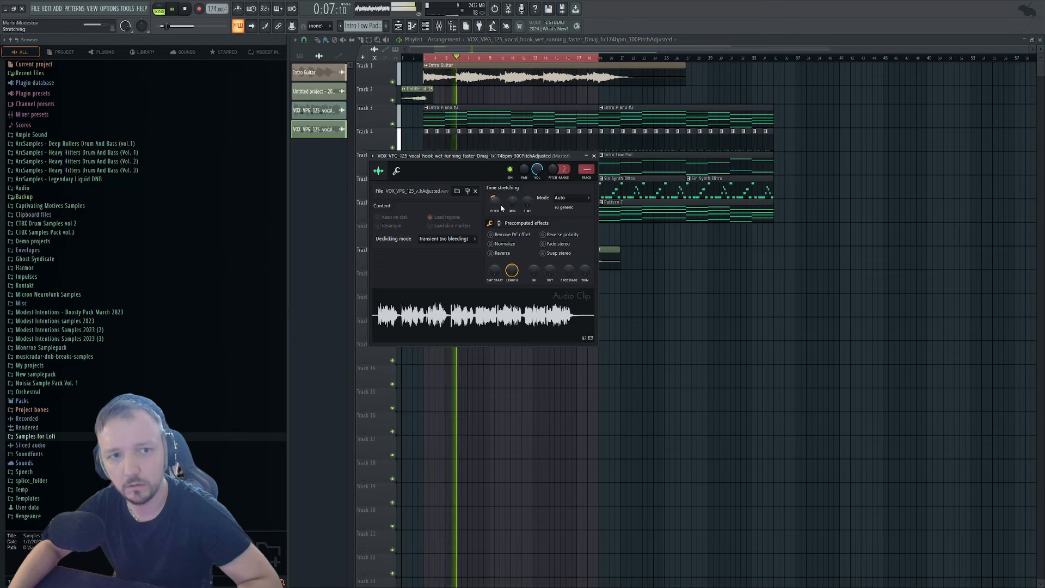
click(564, 199)
click(567, 229)
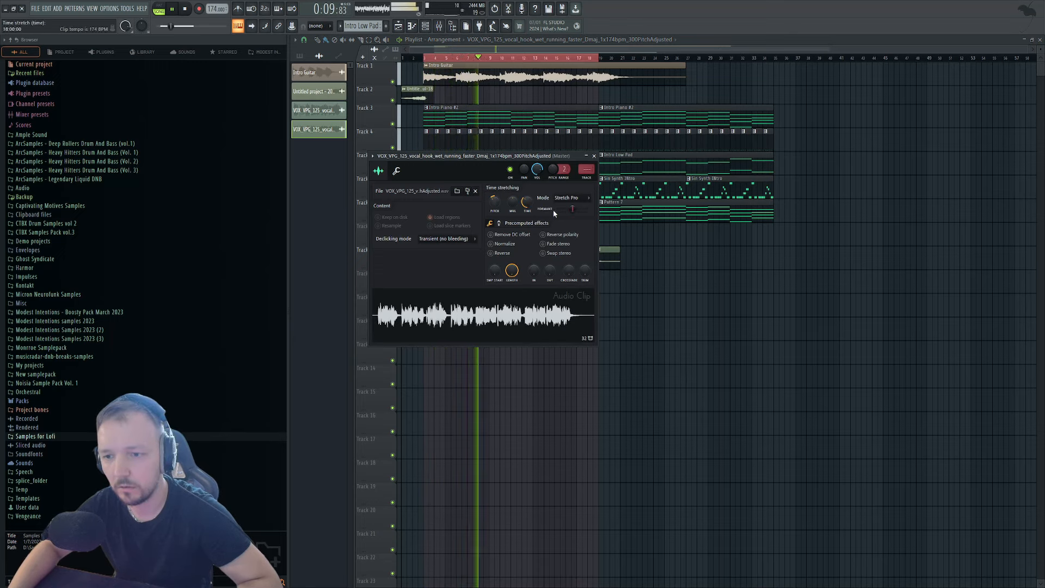
key(space)
click(593, 157)
right_click(592, 265)
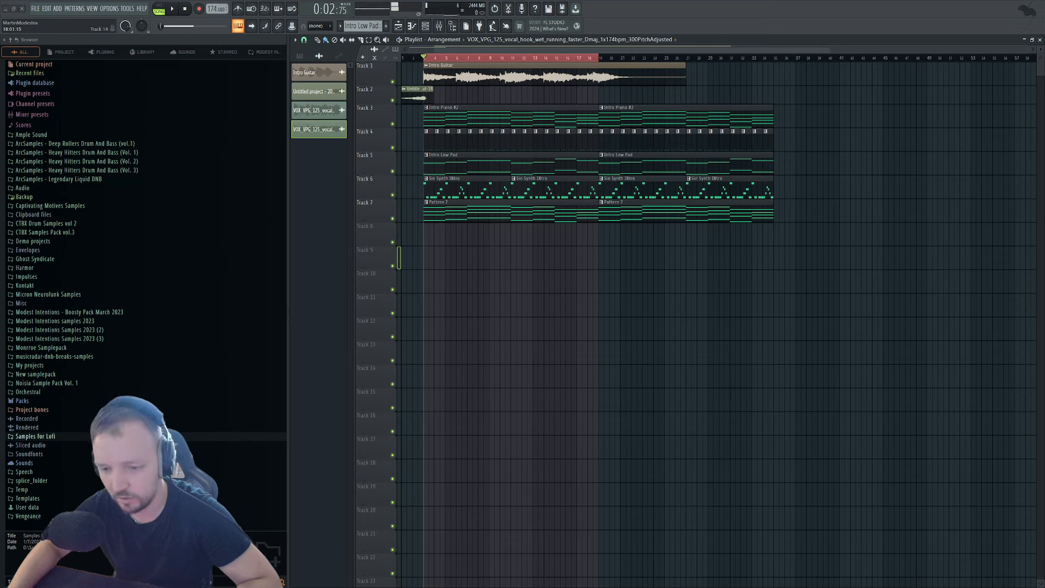
Place the vocal hook on Track 8 and audition it with its settings open.
drag(893, 351, 485, 239)
double_click(486, 239)
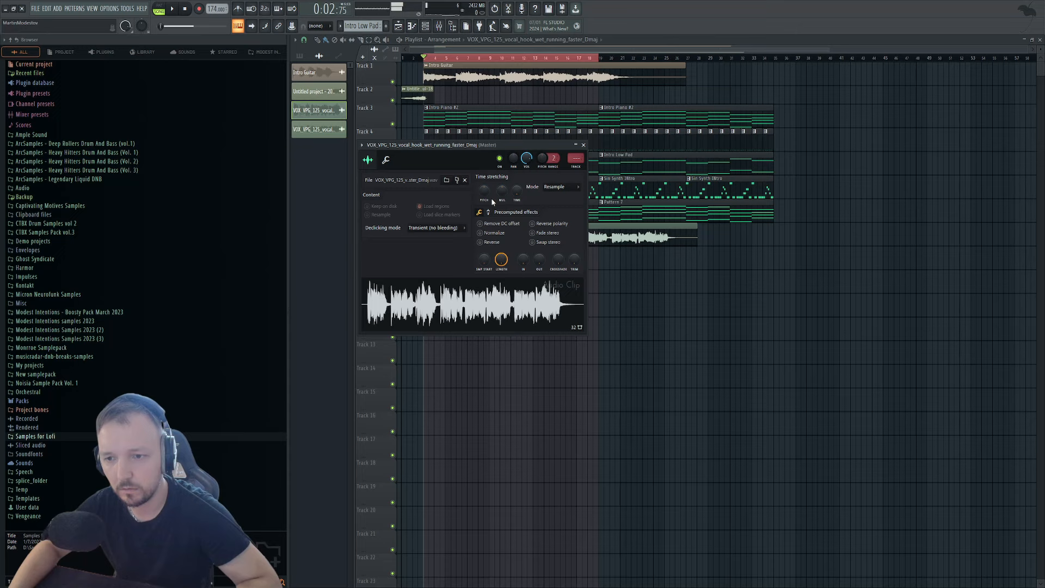
scroll(561, 194, down, 1)
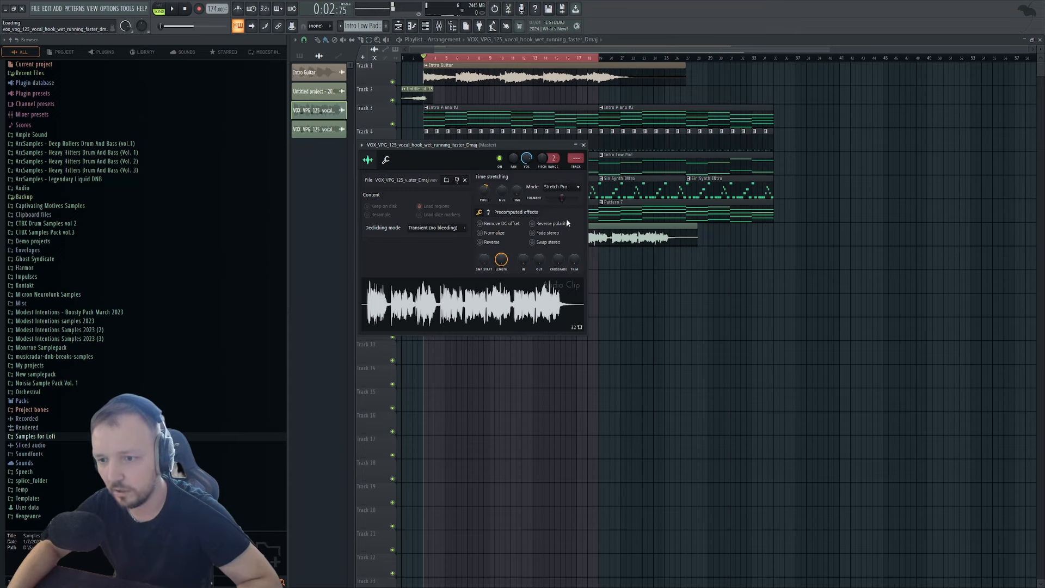
key(space)
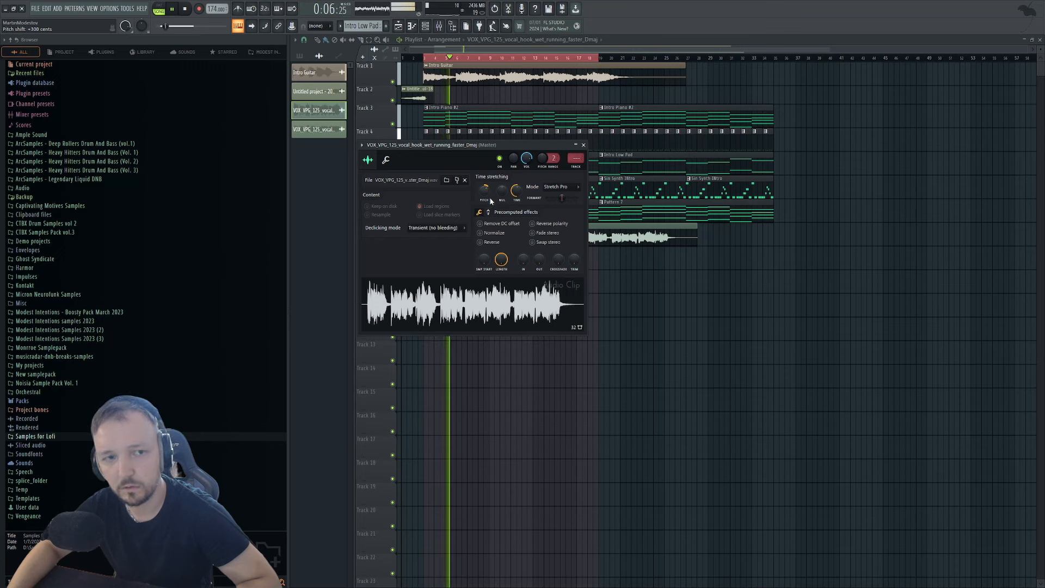
key(space)
key(Escape)
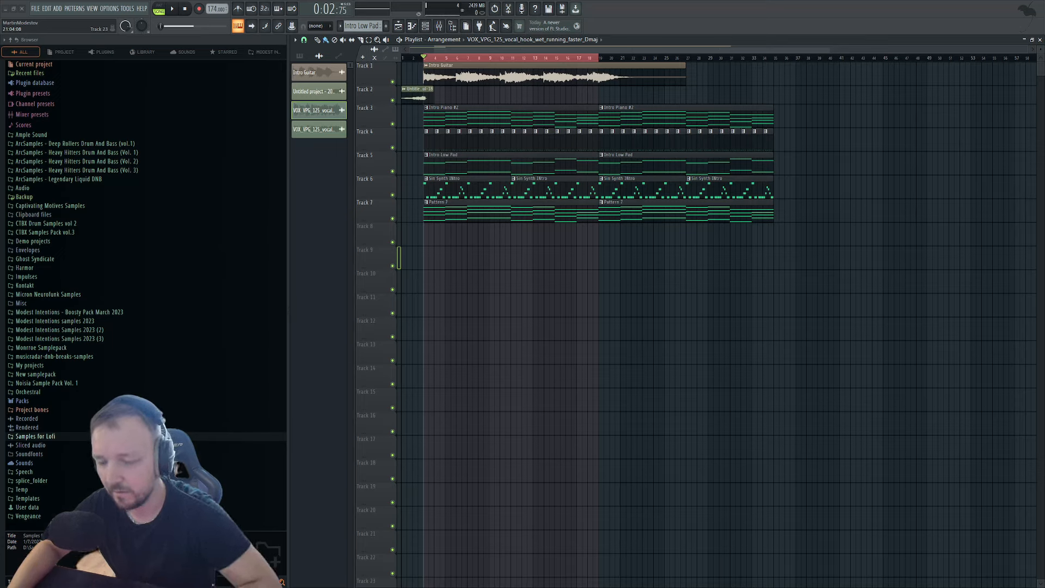
Drop VOX_VPG_92 vocal clips onto Tracks 9, 11 and 13, including forever_lead Fmaj on Track 11.
drag(624, 585, 811, 269)
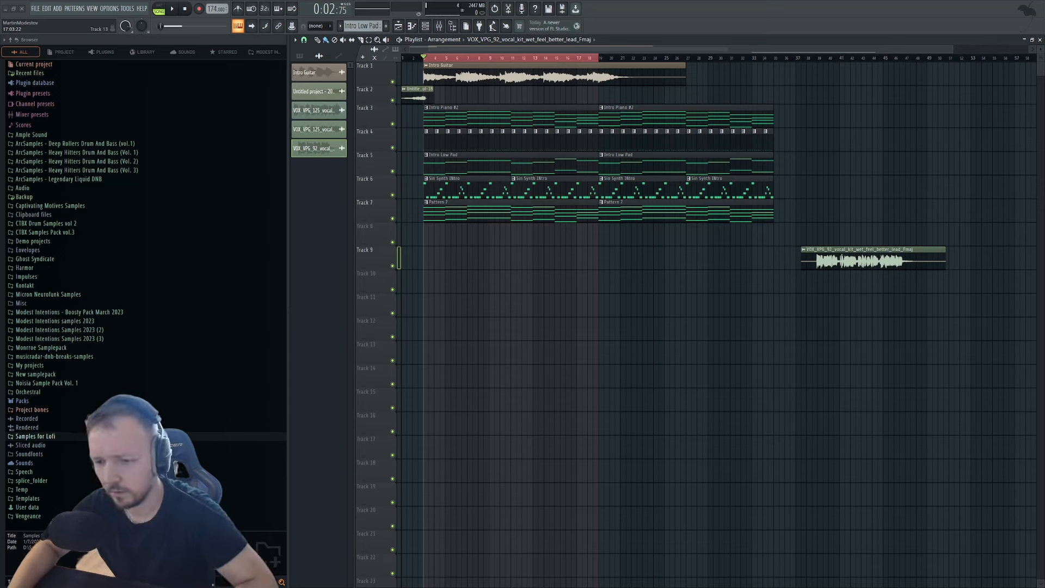
drag(874, 305, 905, 305)
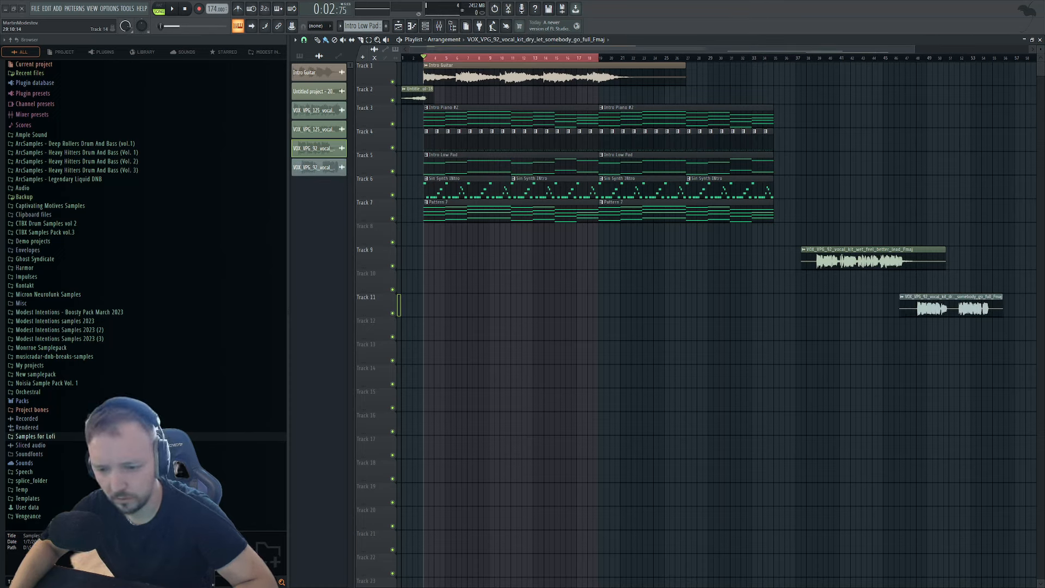
drag(882, 351, 870, 351)
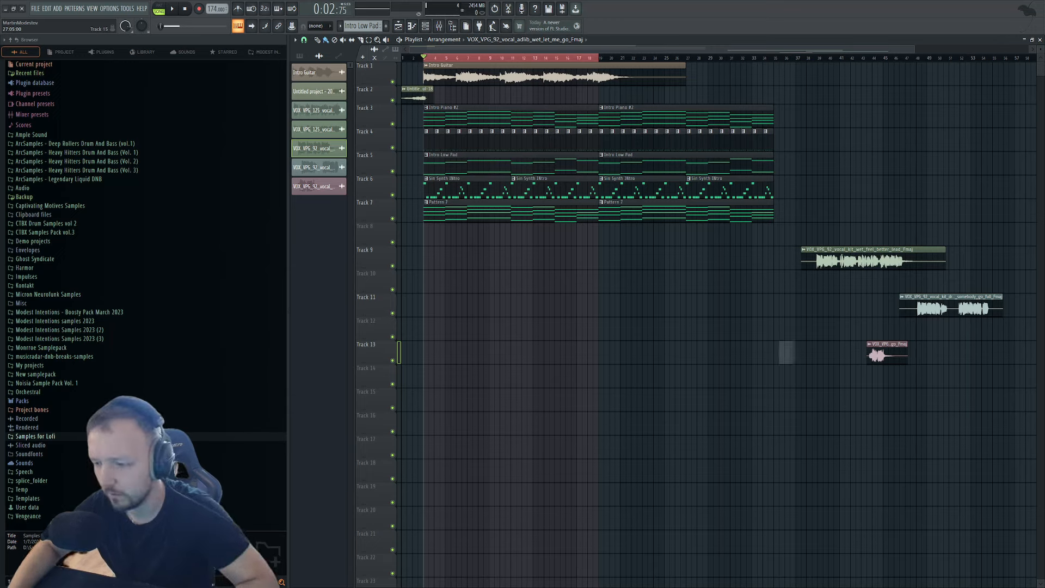
drag(783, 348, 569, 305)
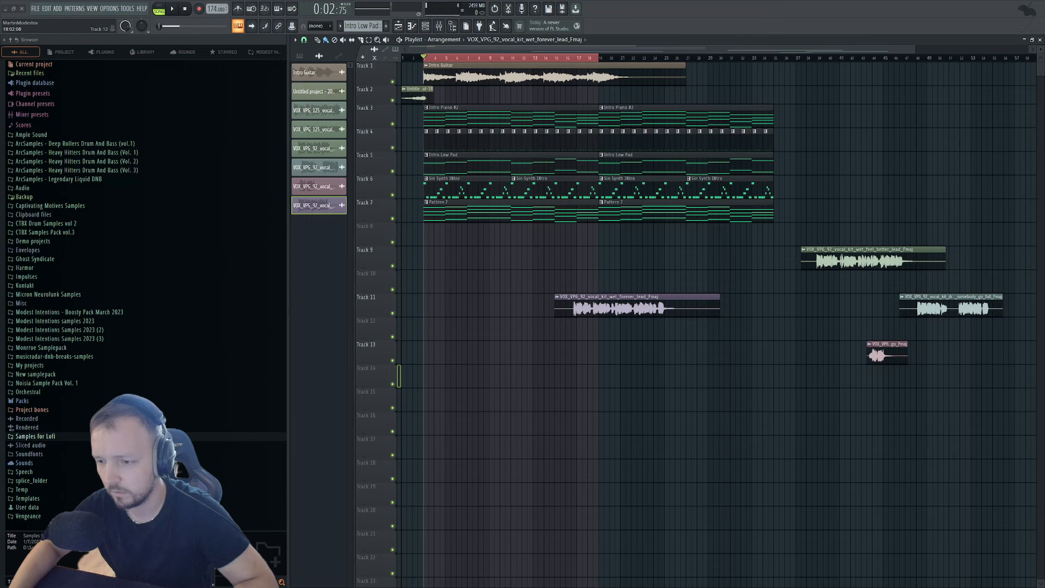
Move the forever_lead vocal to Track 8 and the feel_better vocal to Track 9, both at bar 3.
double_click(664, 306)
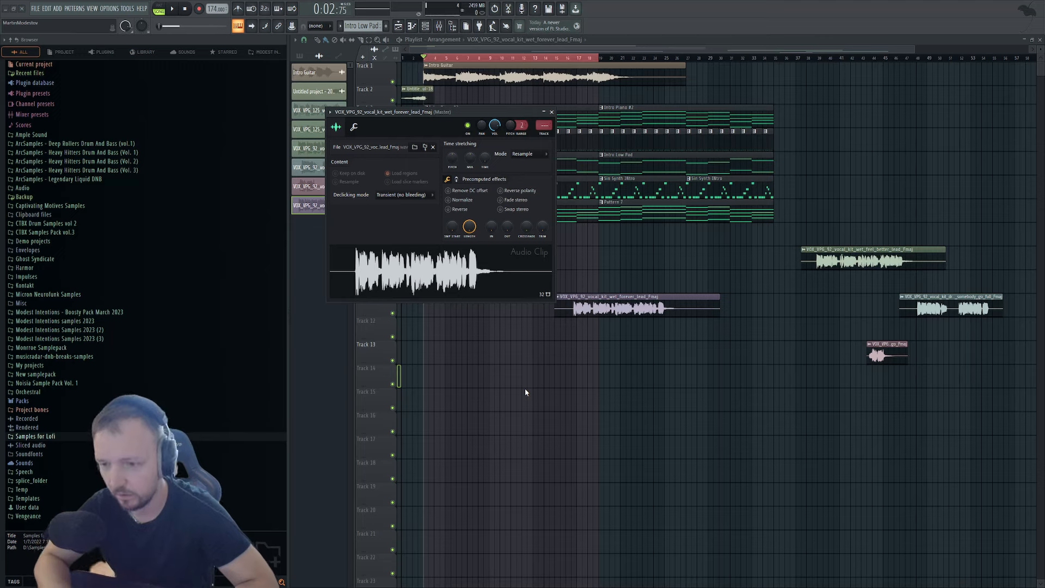
key(ctrl+z)
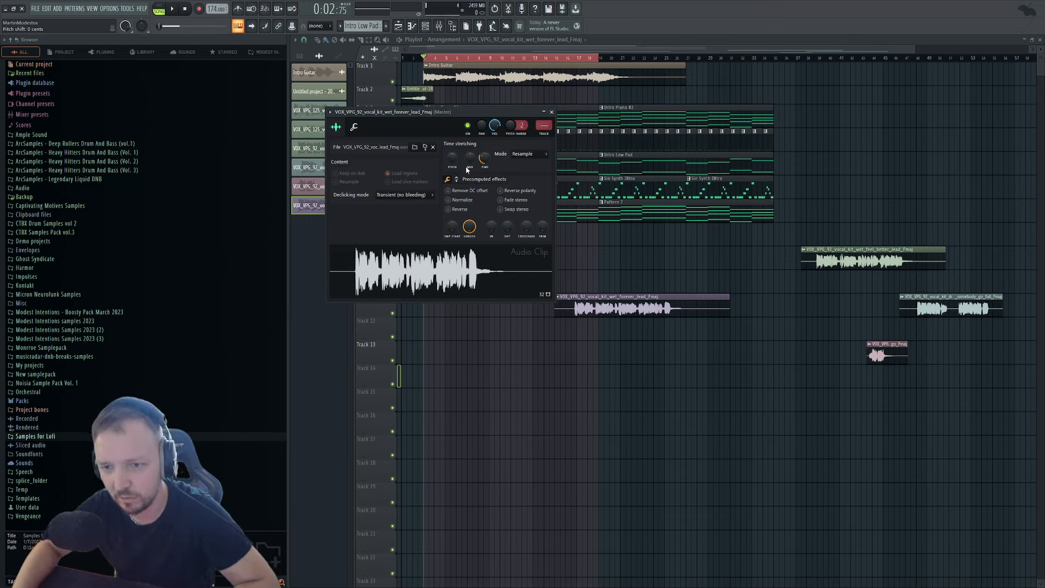
drag(643, 315, 510, 246)
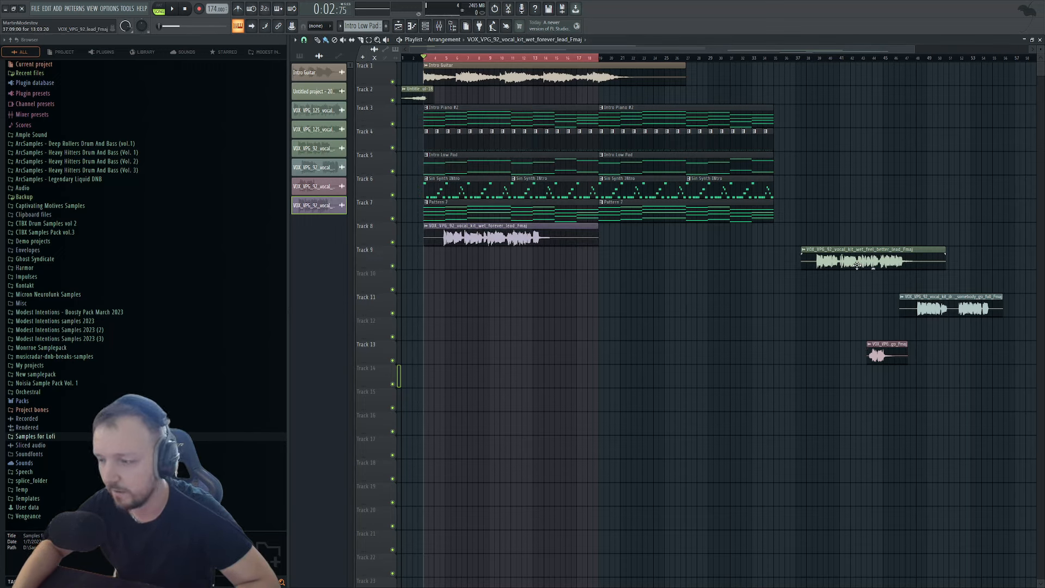
drag(857, 265, 476, 262)
Push the feel_better vocal later on Track 9, to about bar 13, and check its channel settings.
double_click(475, 259)
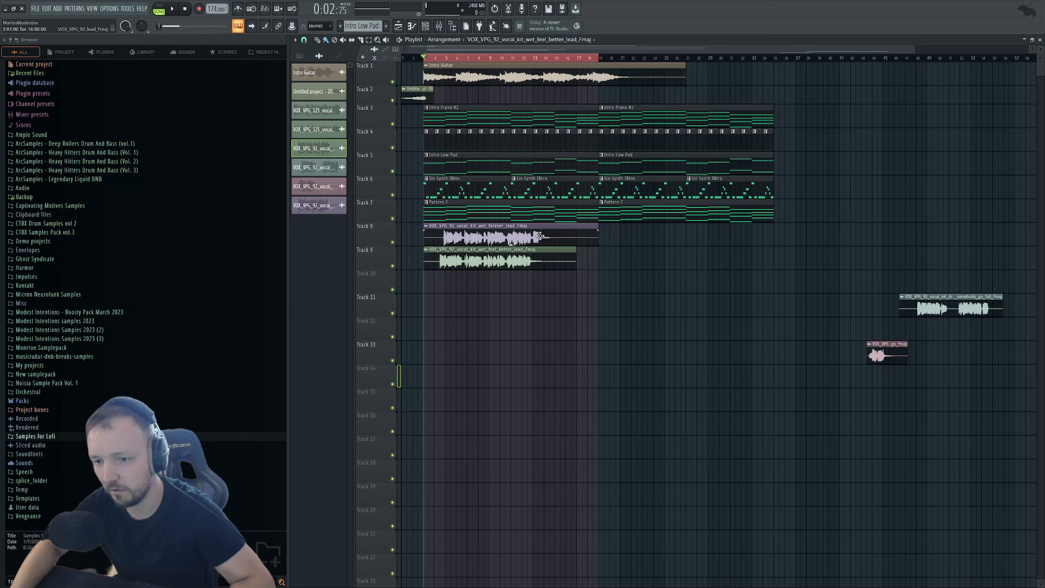
drag(471, 261, 589, 244)
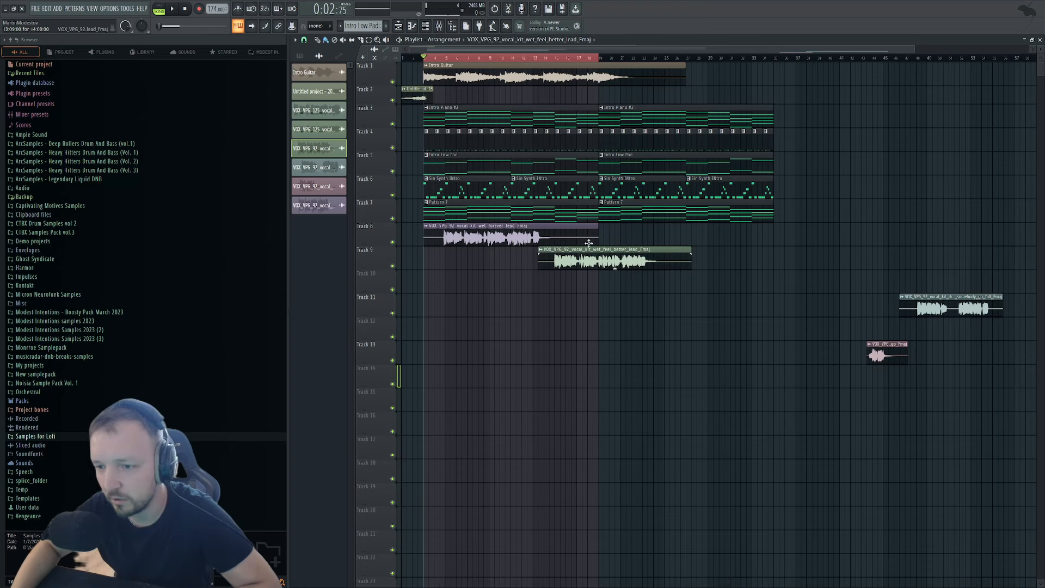
double_click(485, 237)
click(548, 135)
right_click(623, 241)
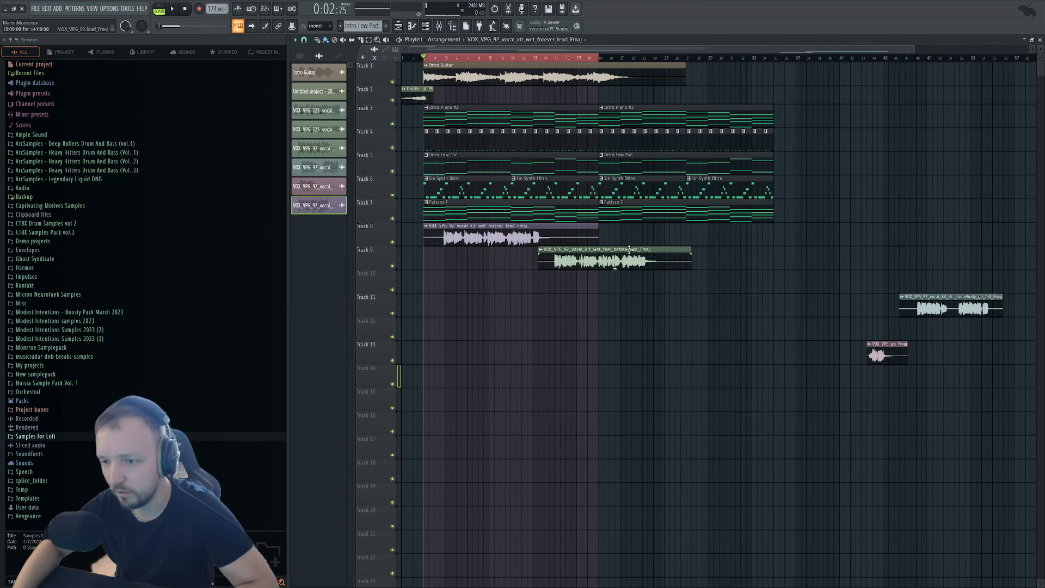
double_click(619, 257)
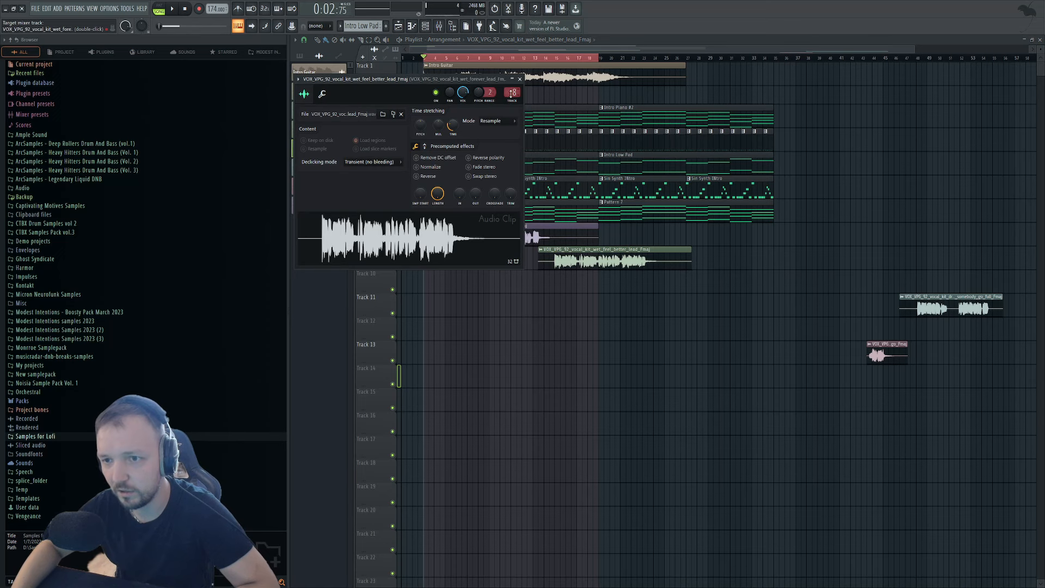
Add a Fruity Limiter to vocal insert 8 and shift the forever_lead vocal two bars earlier.
click(437, 25)
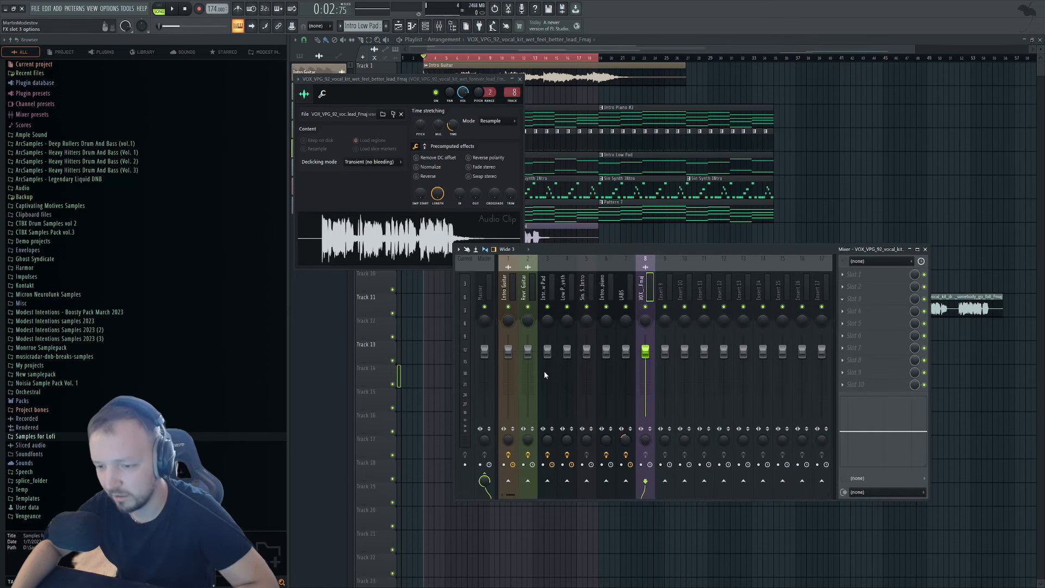
key(space)
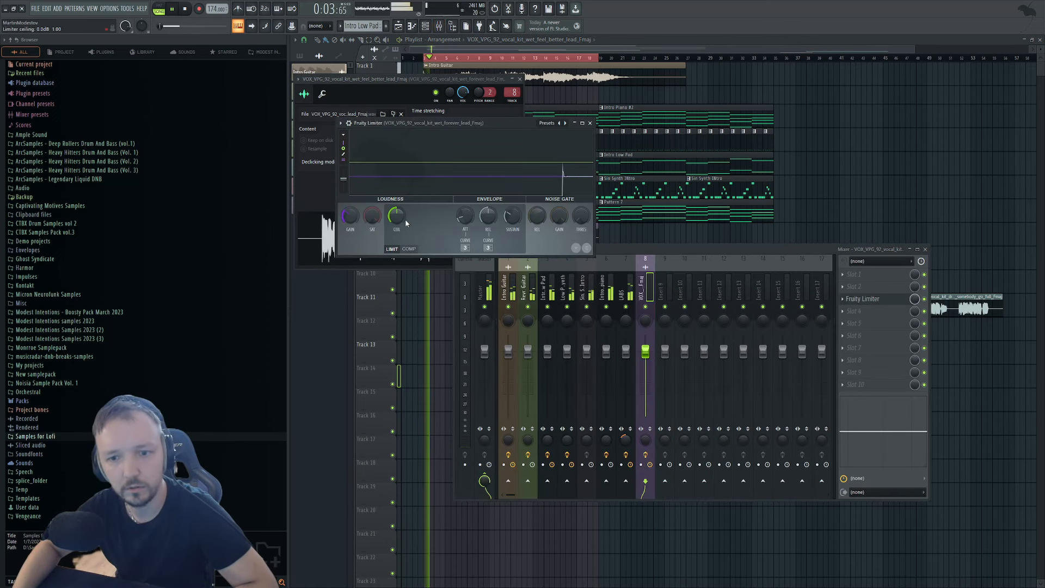
right_click(434, 291)
key(space)
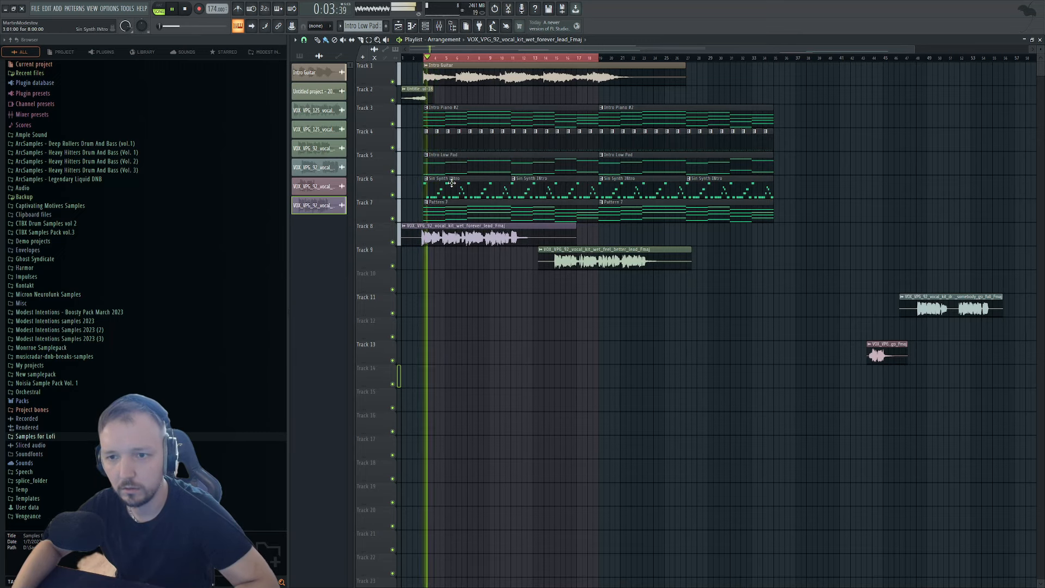
key(space)
scroll(427, 56, up, 3)
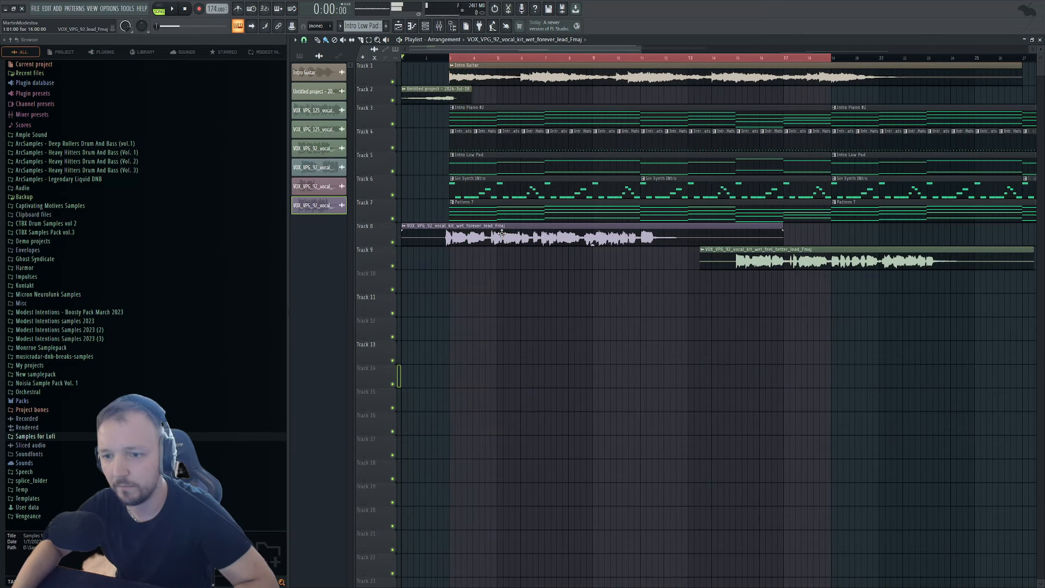
key(space)
scroll(410, 57, up, 3)
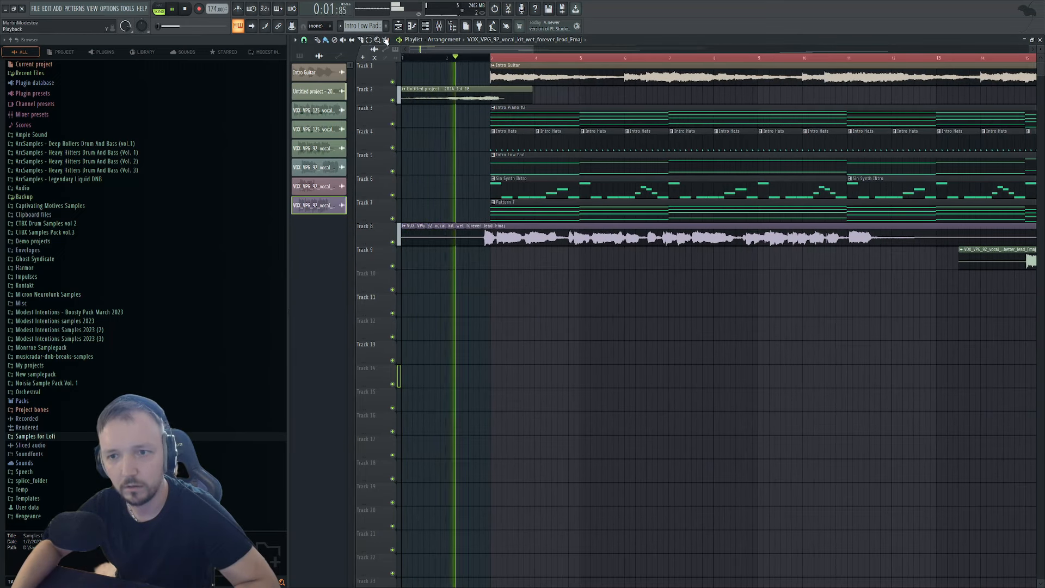
scroll(457, 57, down, 4)
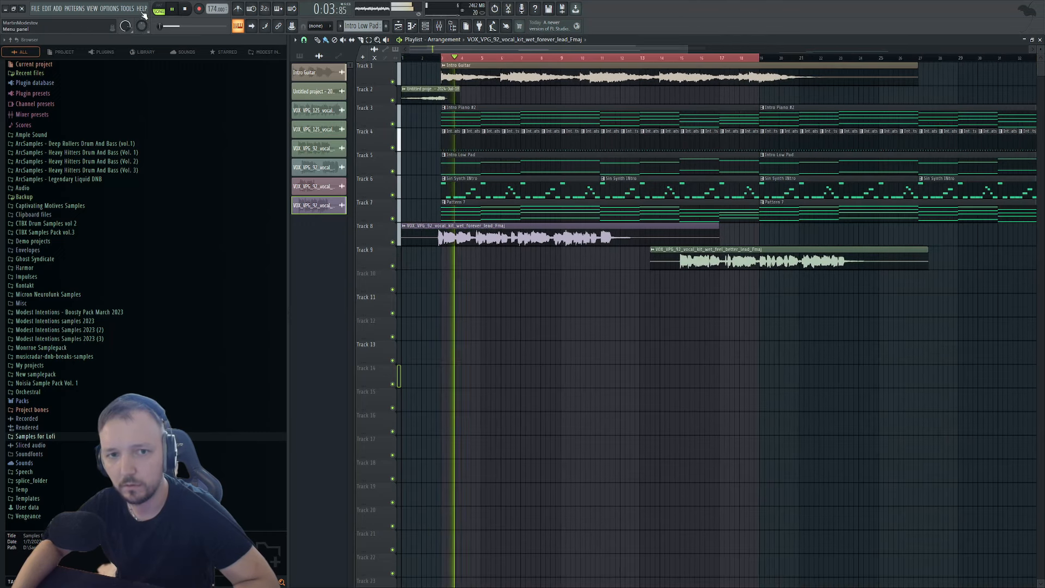
Put Fruity soft clipper then Fruity Limiter on Master, and move the Track 9 vocal to about bar 9.
click(439, 26)
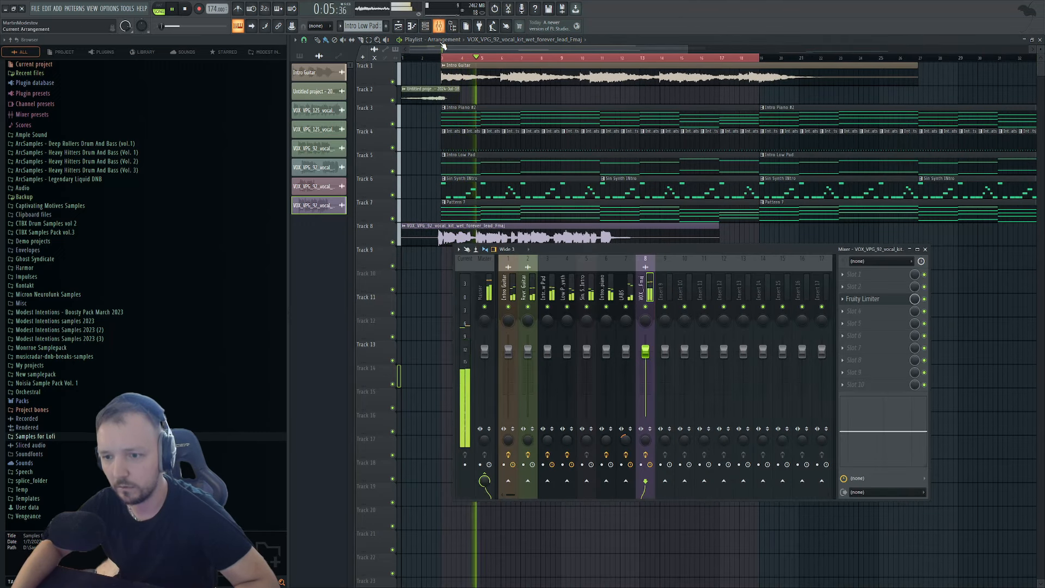
click(489, 289)
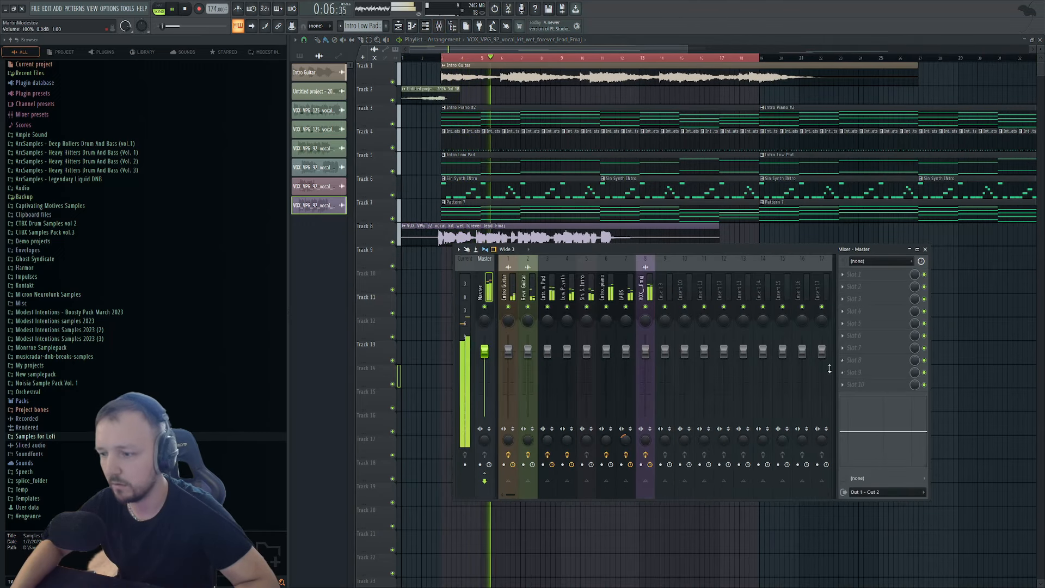
click(572, 484)
click(870, 371)
click(573, 374)
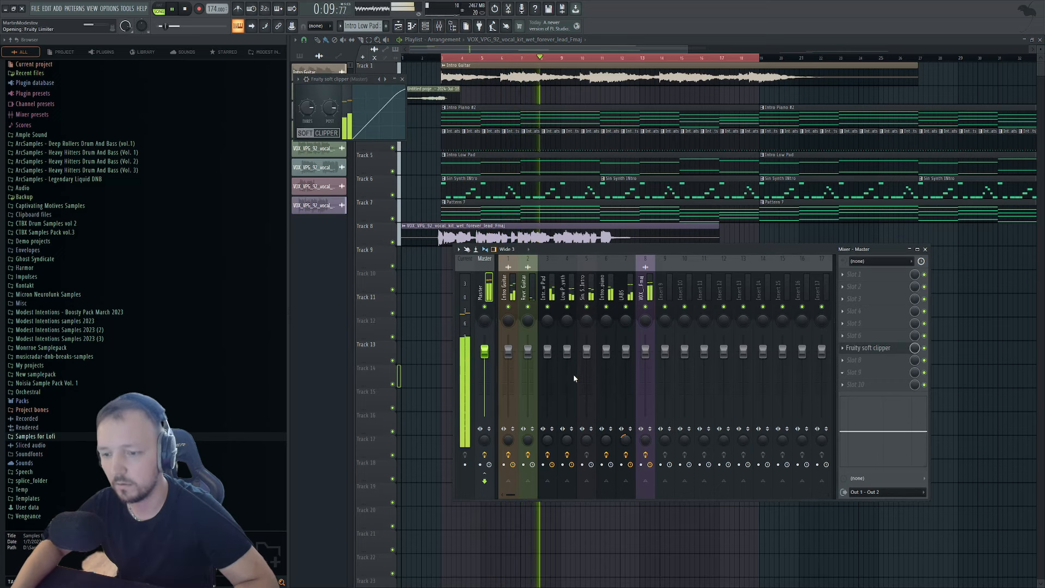
click(647, 214)
drag(713, 254, 632, 254)
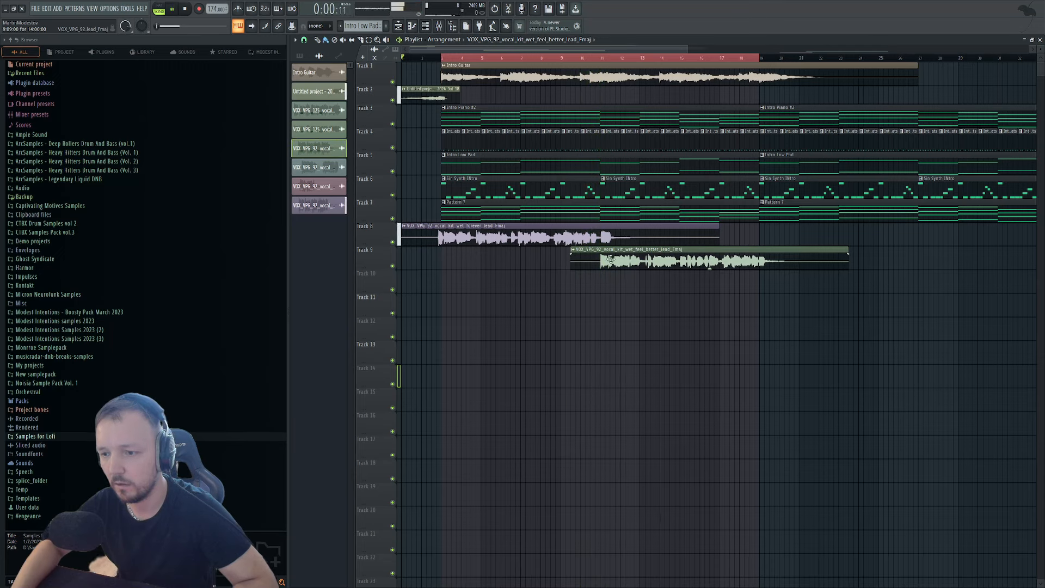
Delete the feel_better vocal from Track 9 and trim the end of the forever_lead vocal.
right_click(610, 260)
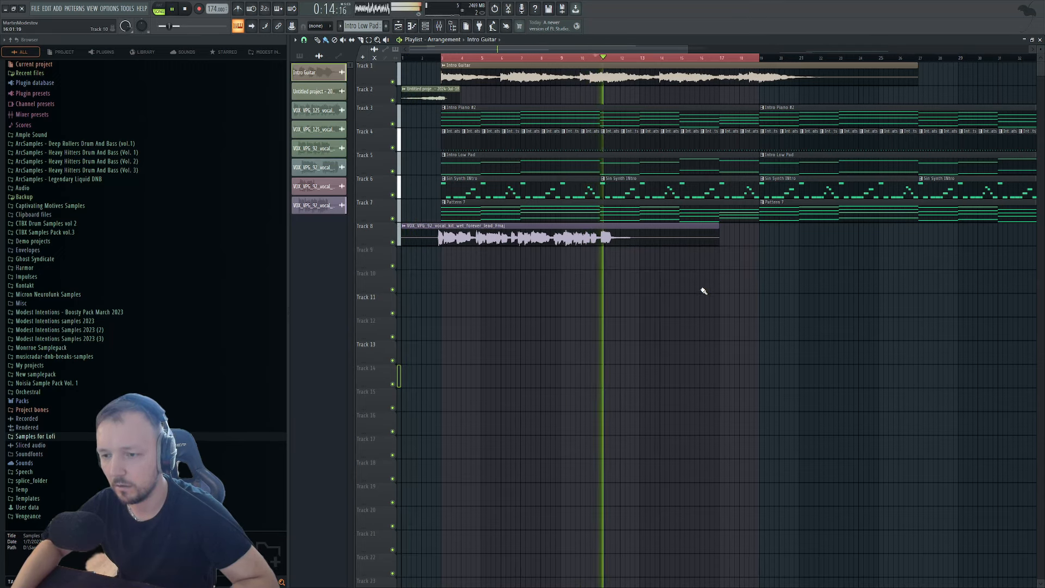
key(space)
drag(719, 239, 595, 242)
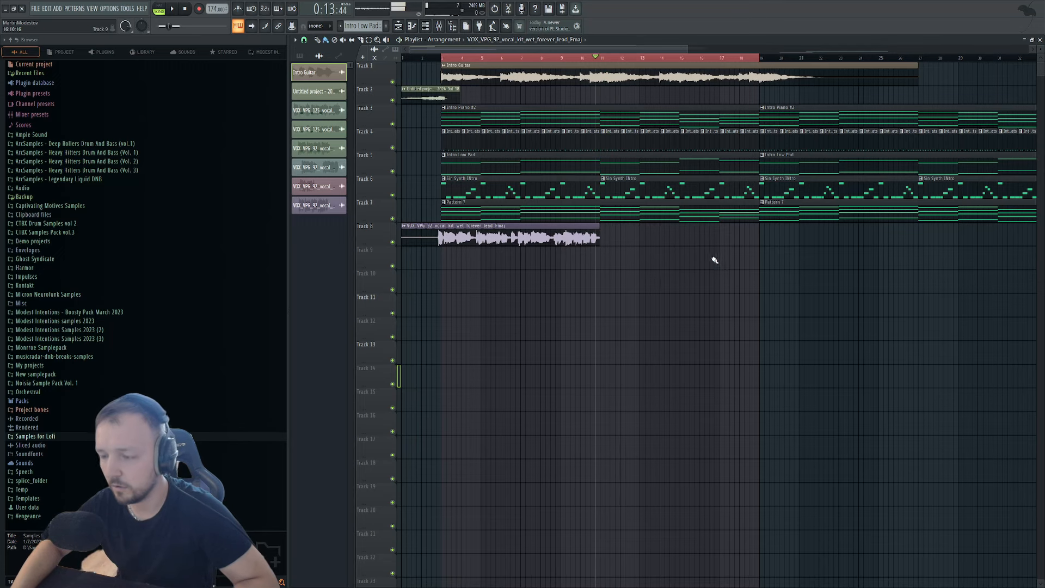
scroll(714, 260, down, 5)
Move somebody_go_full to Track 9, solo and audition it, then shift it later.
drag(830, 315, 488, 267)
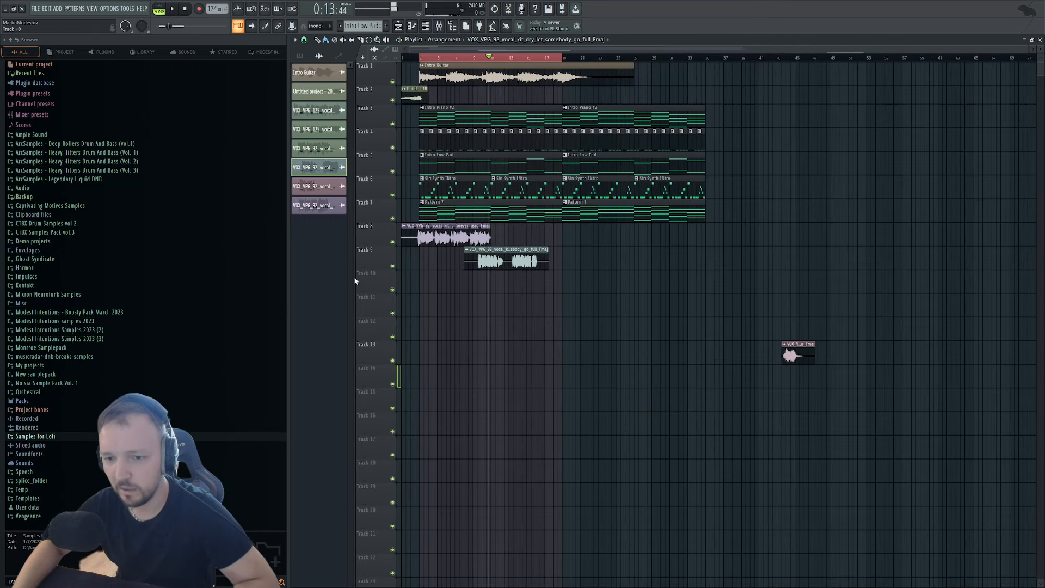
right_click(393, 266)
key(space)
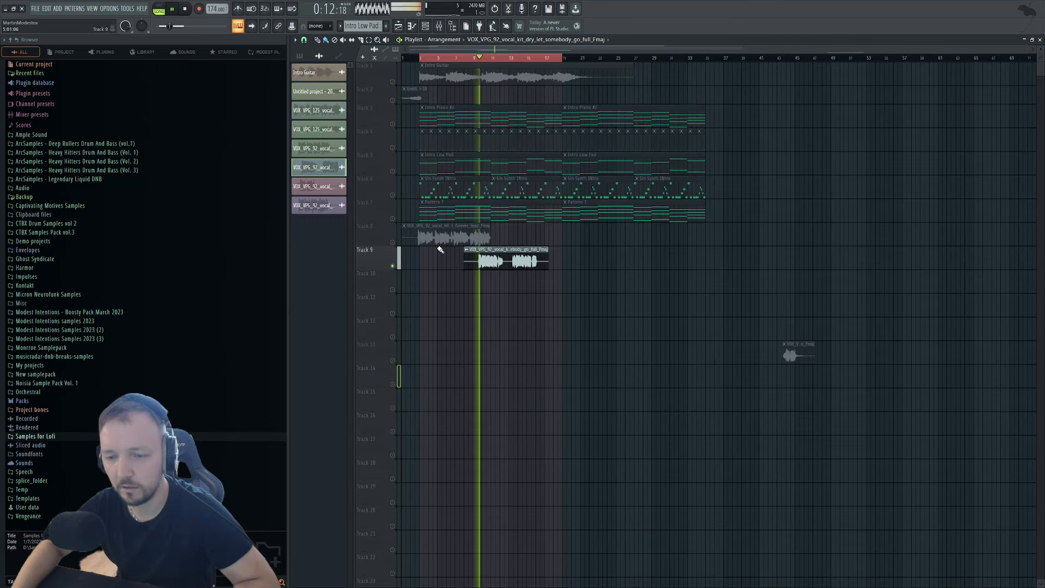
scroll(544, 265, up, 3)
key(space)
drag(544, 265, 744, 265)
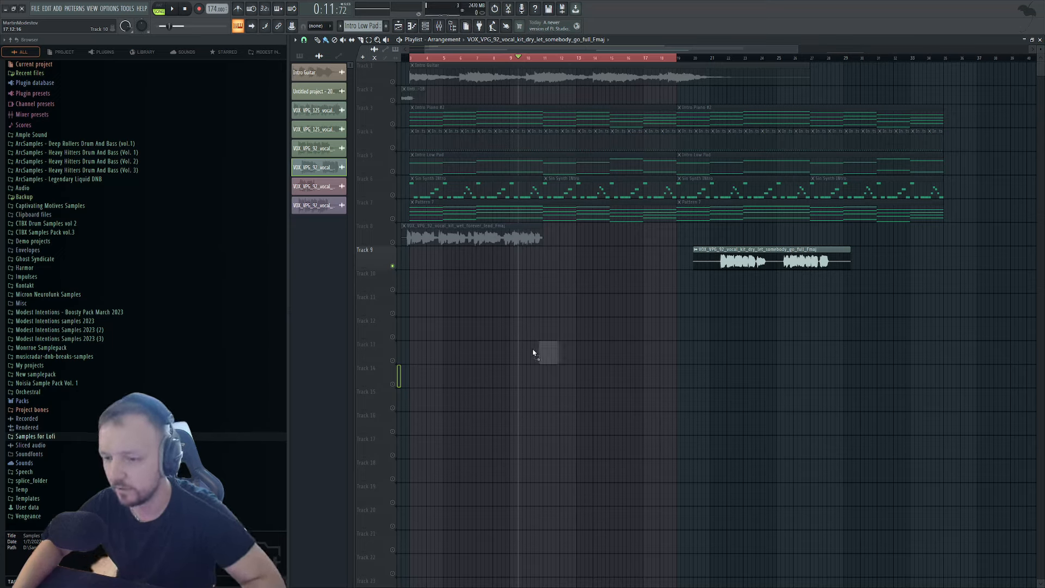
Drop another feel_better vocal on Track 12 and move it up to Track 10.
drag(532, 353, 507, 331)
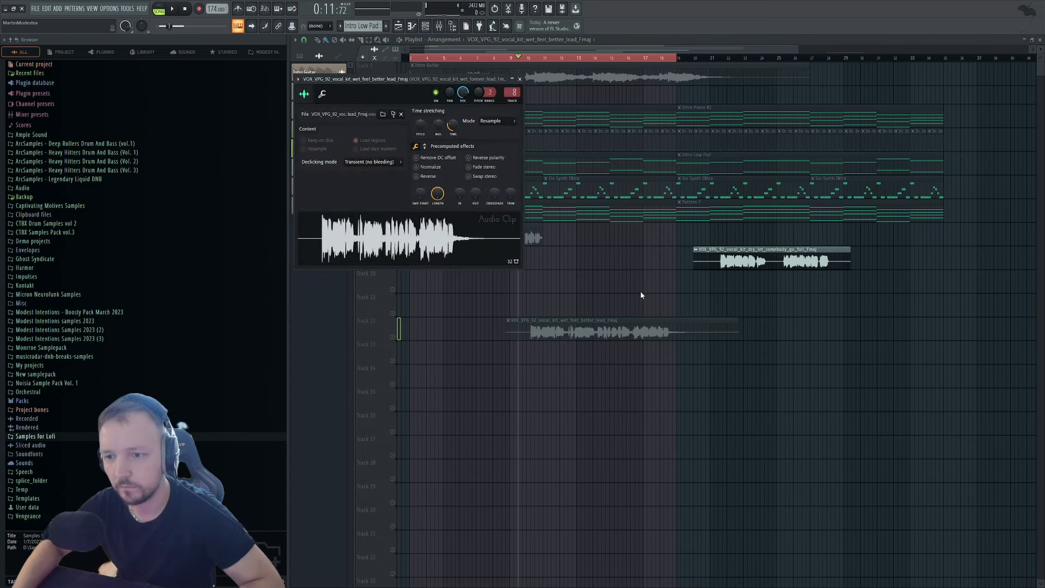
key(Escape)
drag(597, 332, 596, 309)
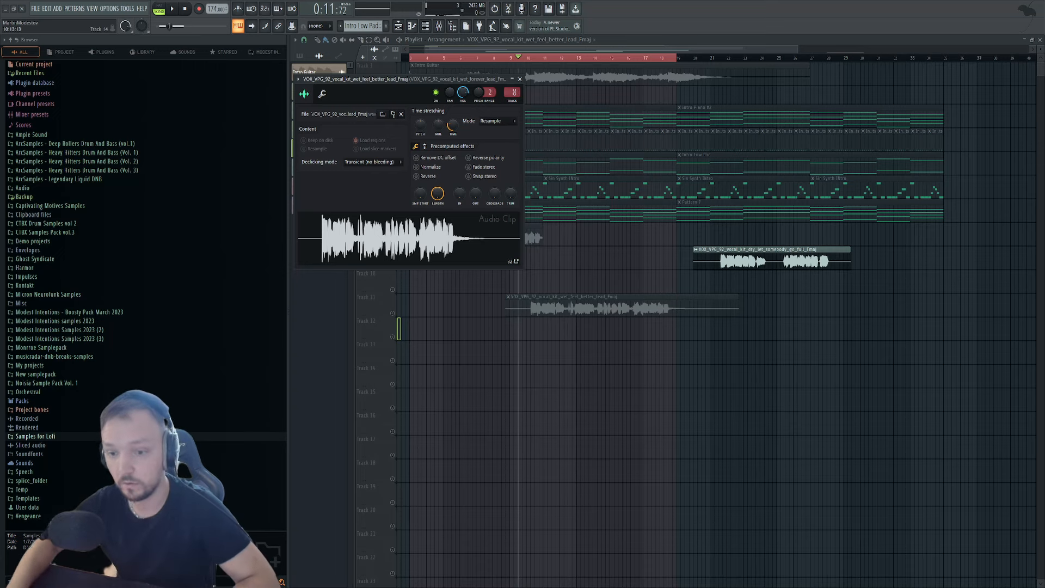
drag(595, 294, 583, 277)
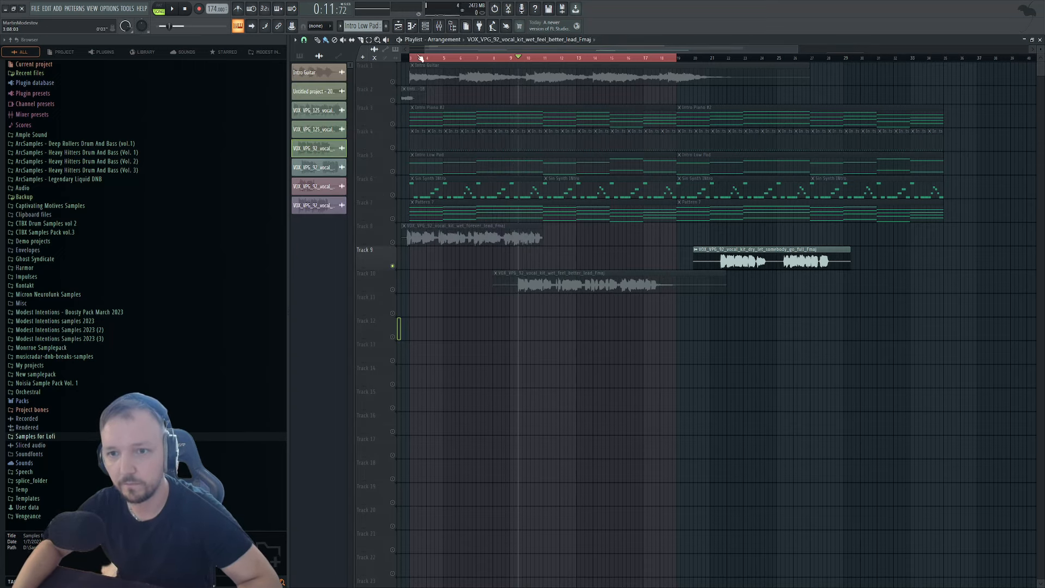
Unsolo so every track is heard and play the arrangement from the start.
drag(418, 58, 229, 126)
key(space)
right_click(427, 58)
key(space)
right_click(392, 82)
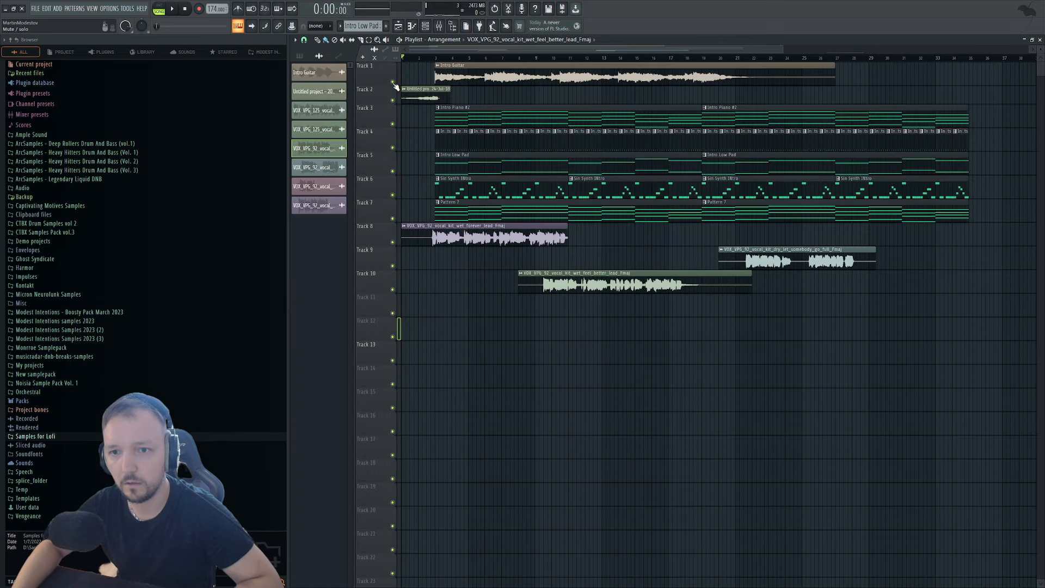
Replace the somebody_go_full vocal on Track 9 with feel_better, placed near bar 1.5.
double_click(592, 290)
drag(578, 274, 600, 238)
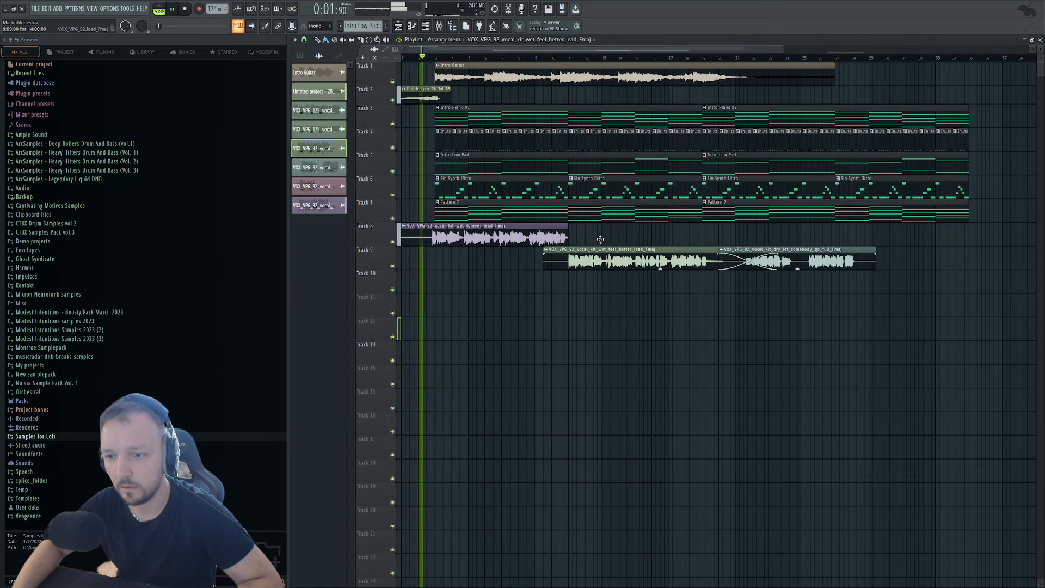
right_click(826, 255)
scroll(537, 275, up, 4)
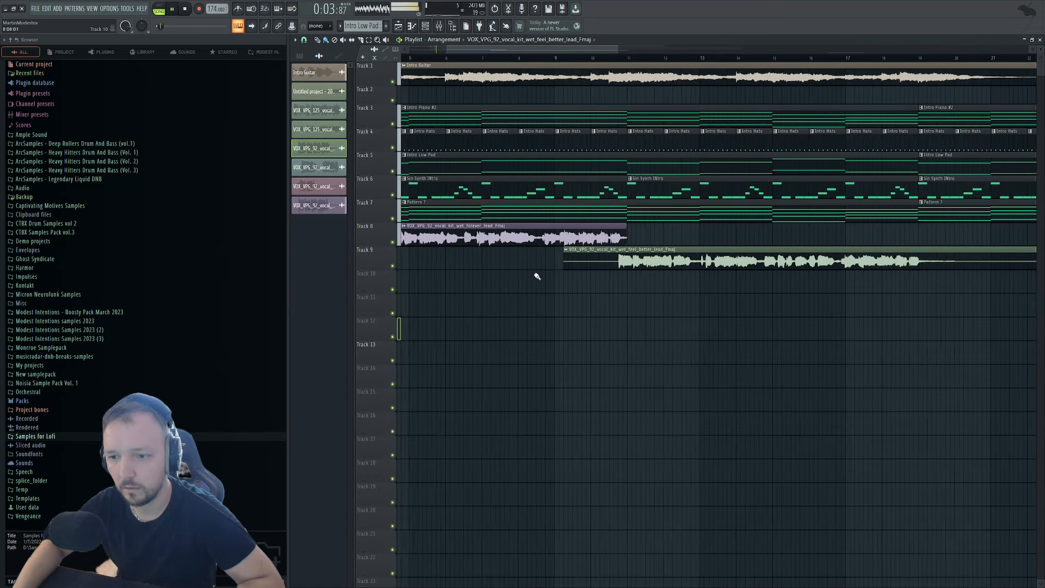
scroll(685, 267, down, 4)
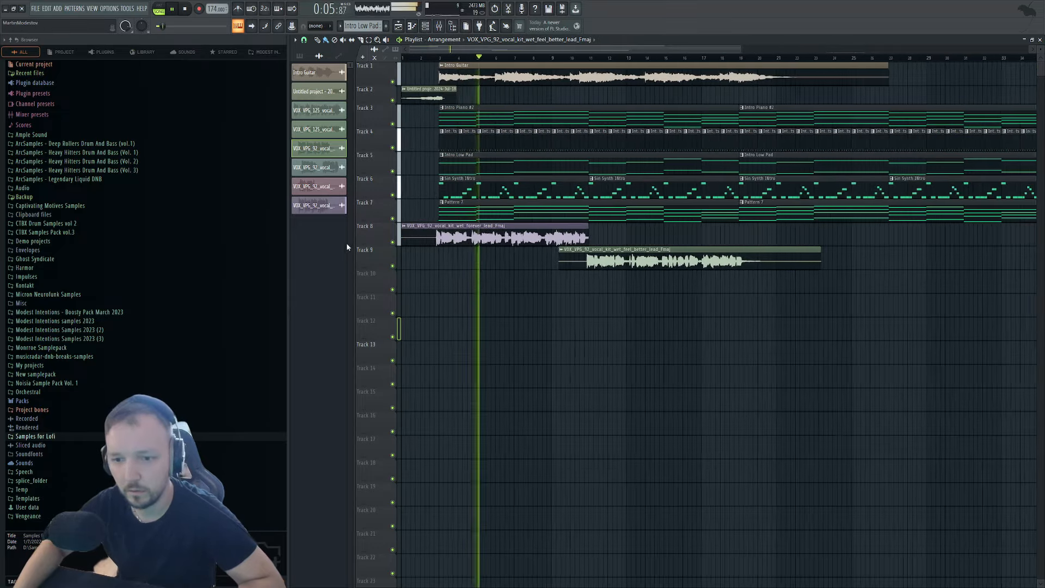
mouse_move(816, 256)
mouse_down()
mouse_move(535, 240)
mouse_move(804, 262)
mouse_up()
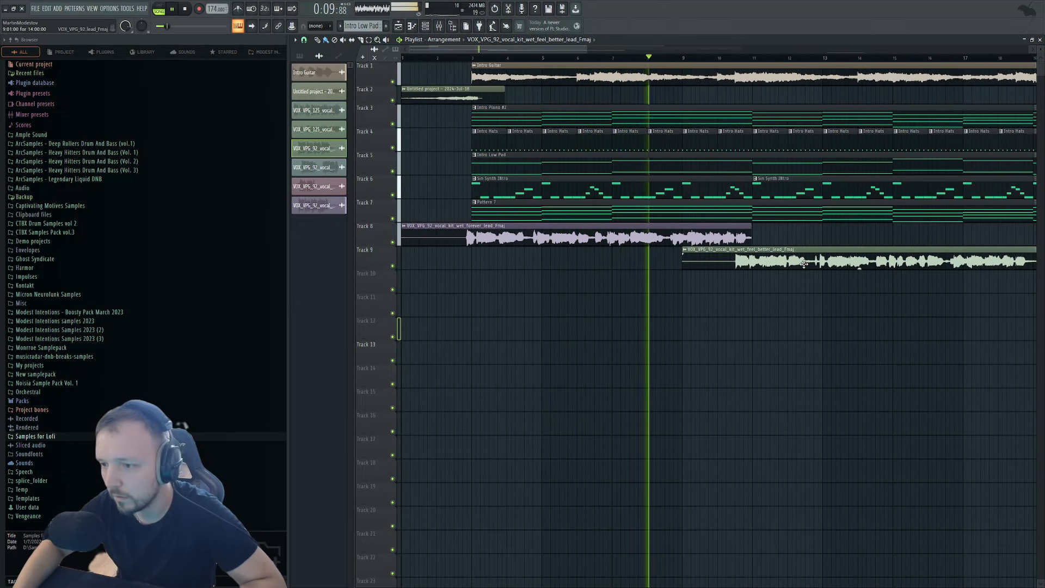
Drag a fade-out onto the end of Track 8's forever vocal clip.
scroll(756, 234, up, 4)
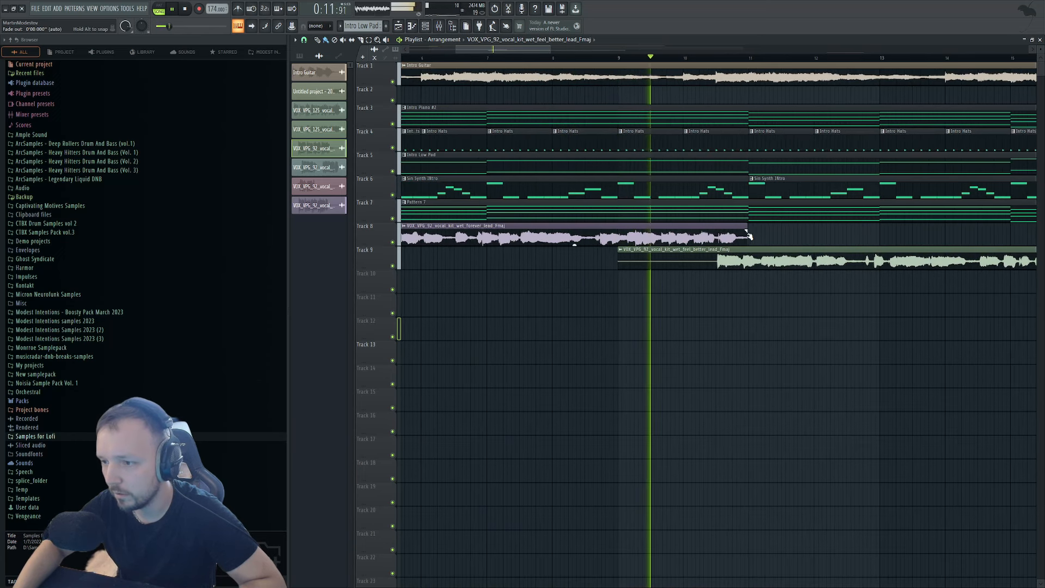
drag(745, 227, 713, 238)
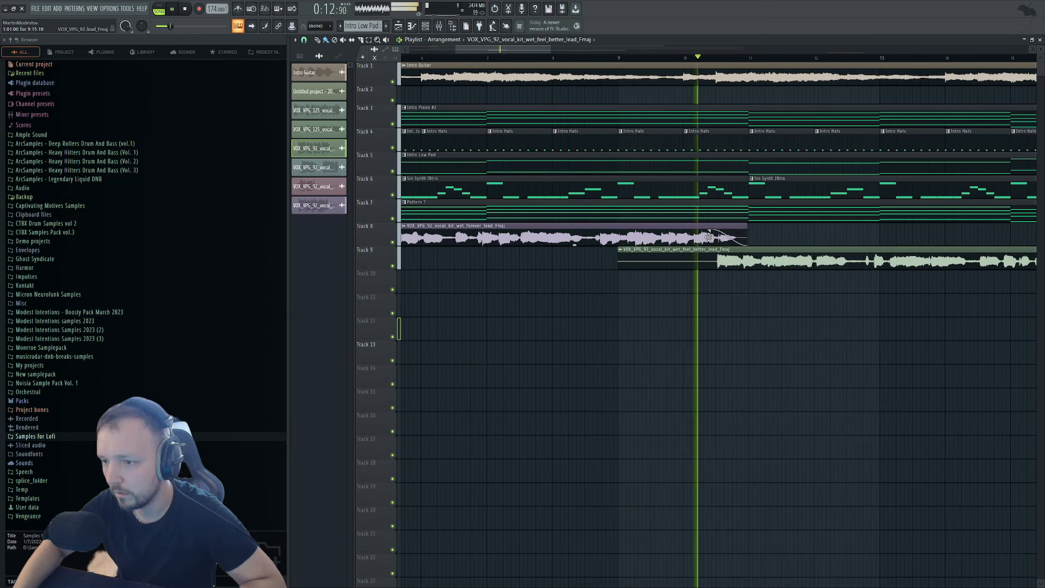
key(space)
double_click(750, 251)
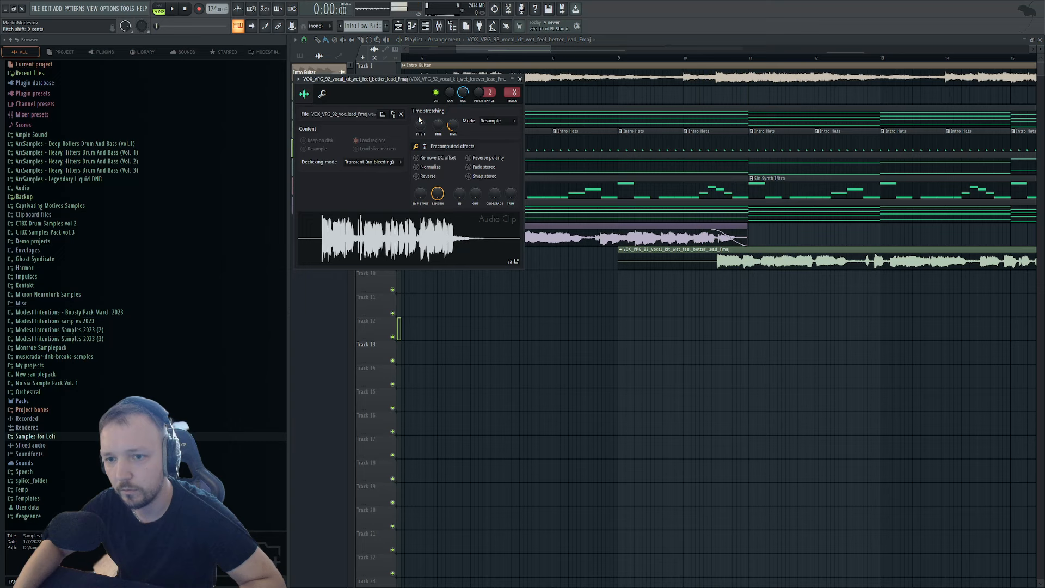
click(704, 51)
click(700, 58)
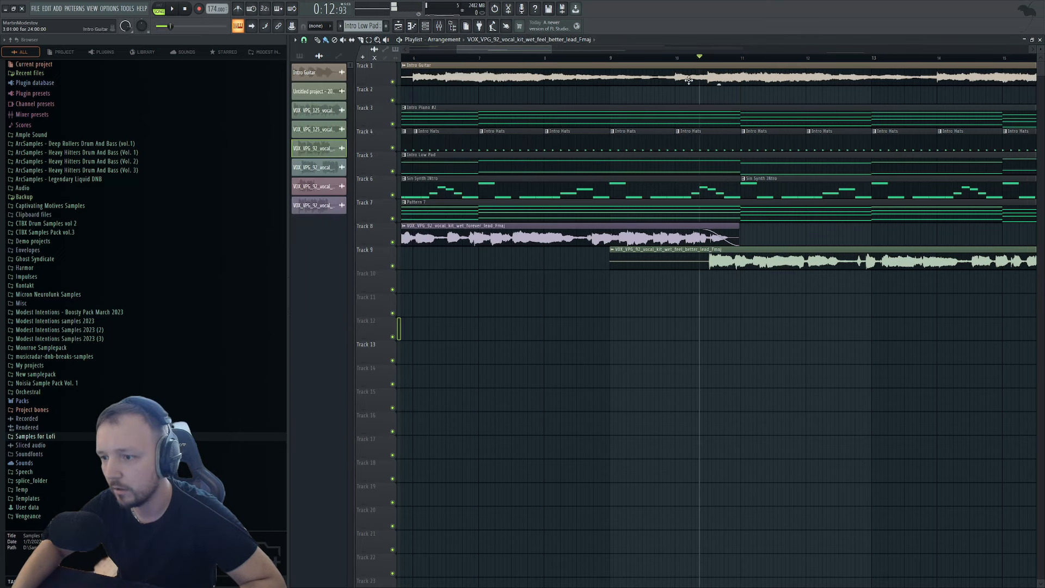
key(space)
Audition the forever-to-feel-better vocal transition from about bar 7.7.
key(space)
click(528, 59)
key(space)
scroll(650, 326, up, 3)
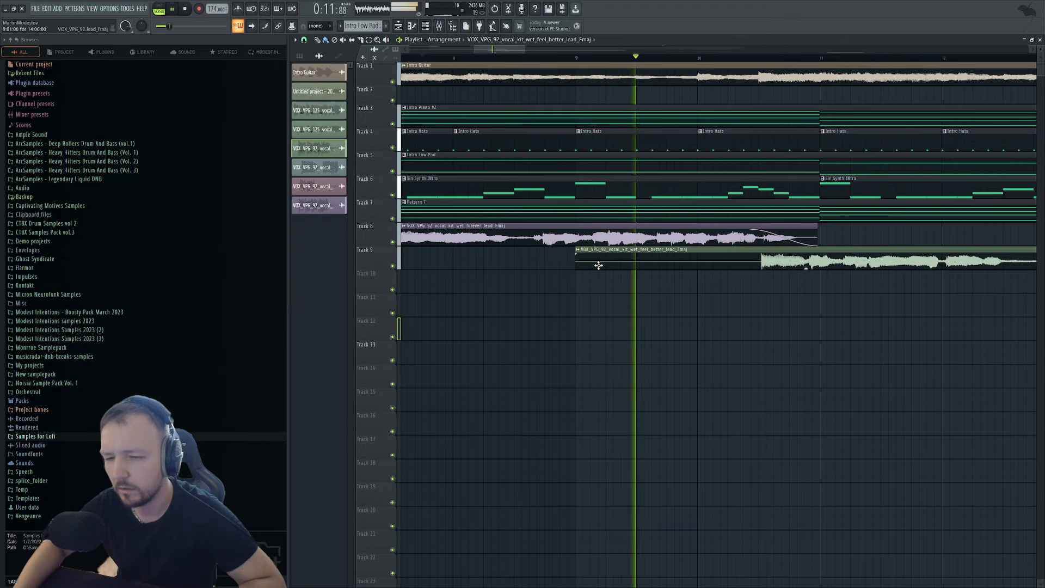
key(space)
scroll(478, 245, down, 4)
scroll(419, 286, up, 3)
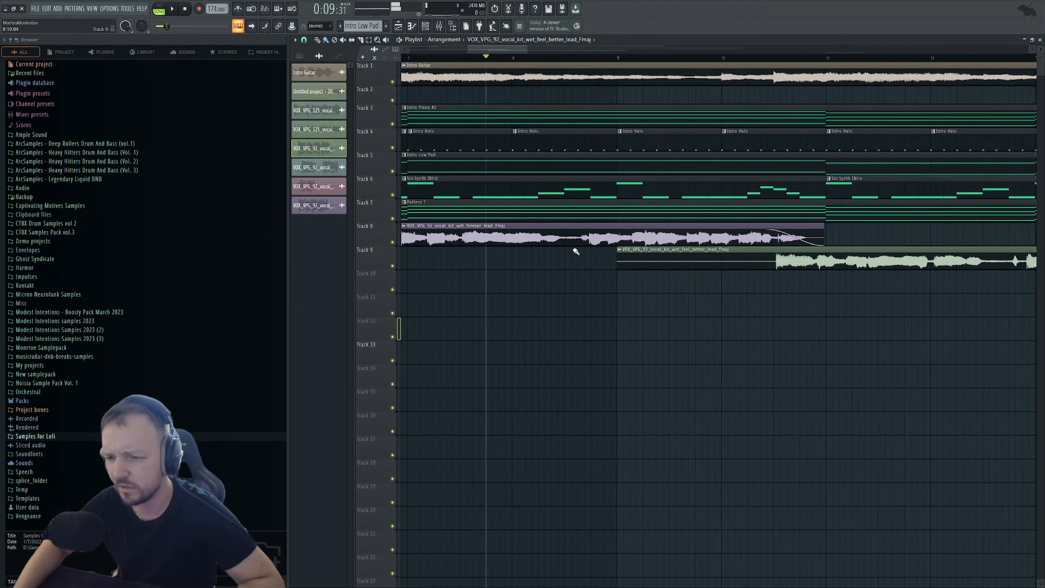
key(space)
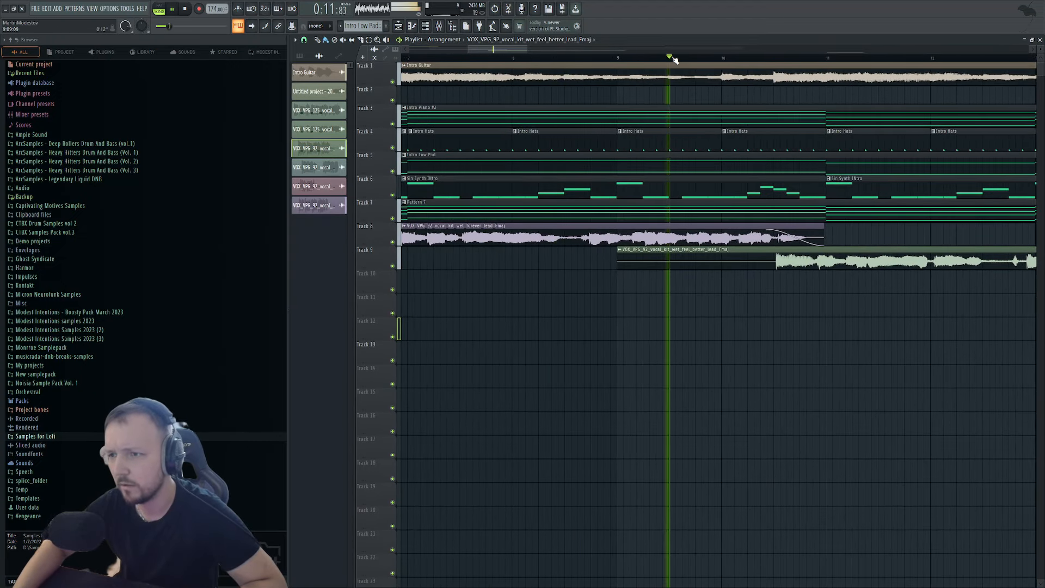
scroll(513, 343, down, 1)
scroll(513, 342, down, 3)
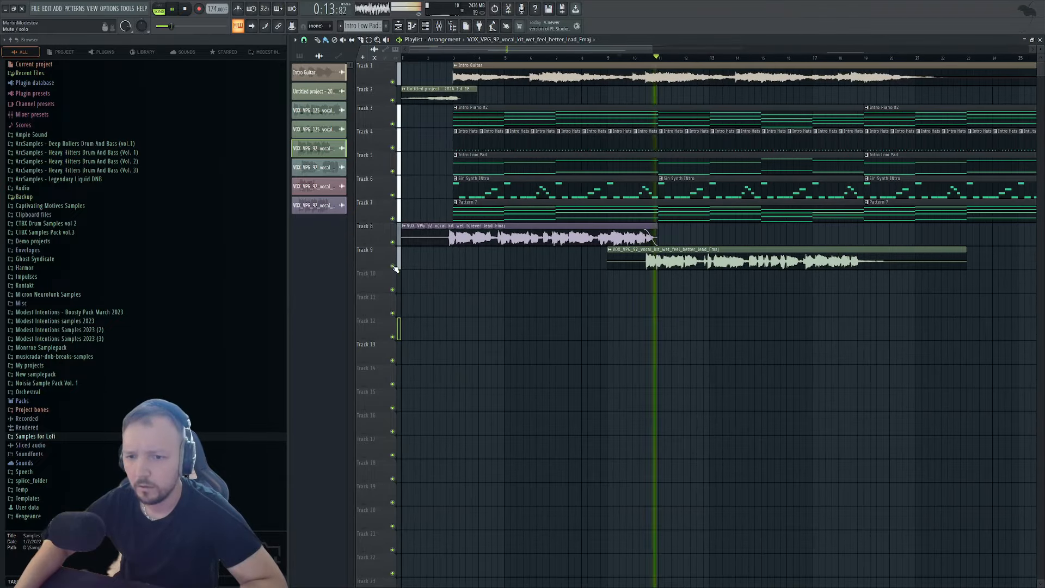
scroll(649, 288, up, 2)
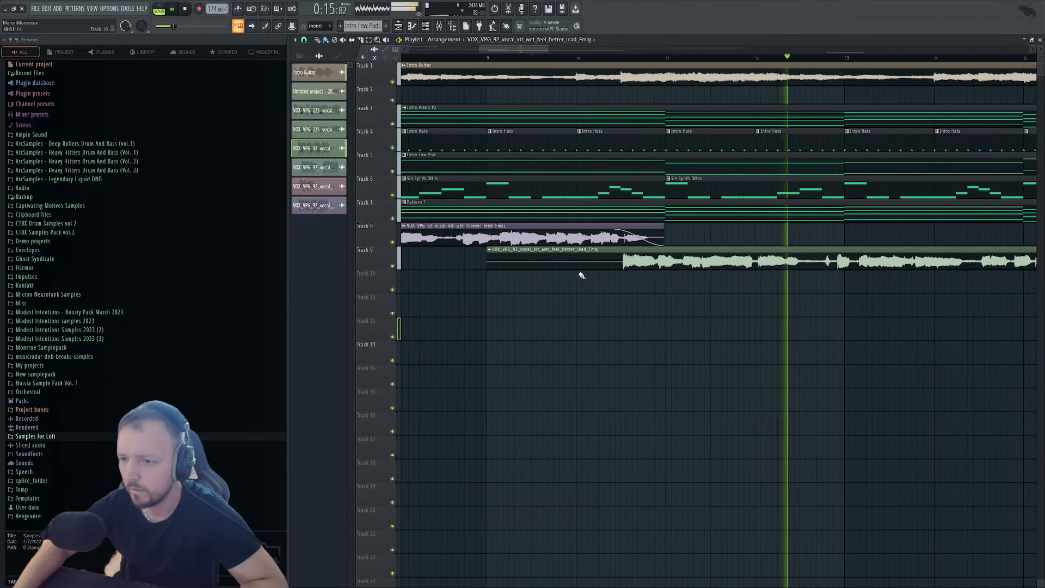
scroll(642, 279, down, 3)
Check the feel better clip's settings, listening with the metronome briefly on.
double_click(641, 266)
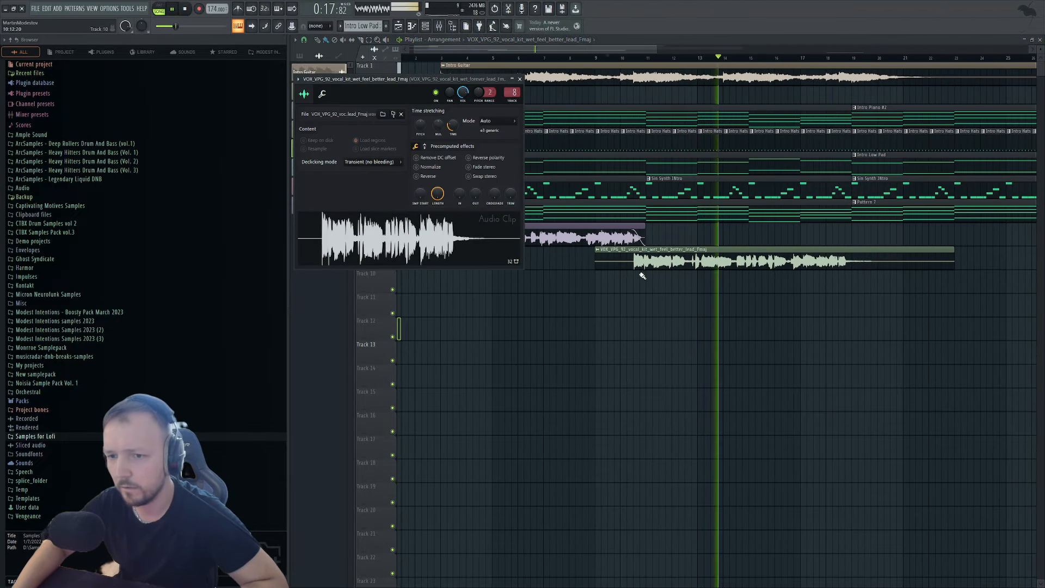
click(240, 9)
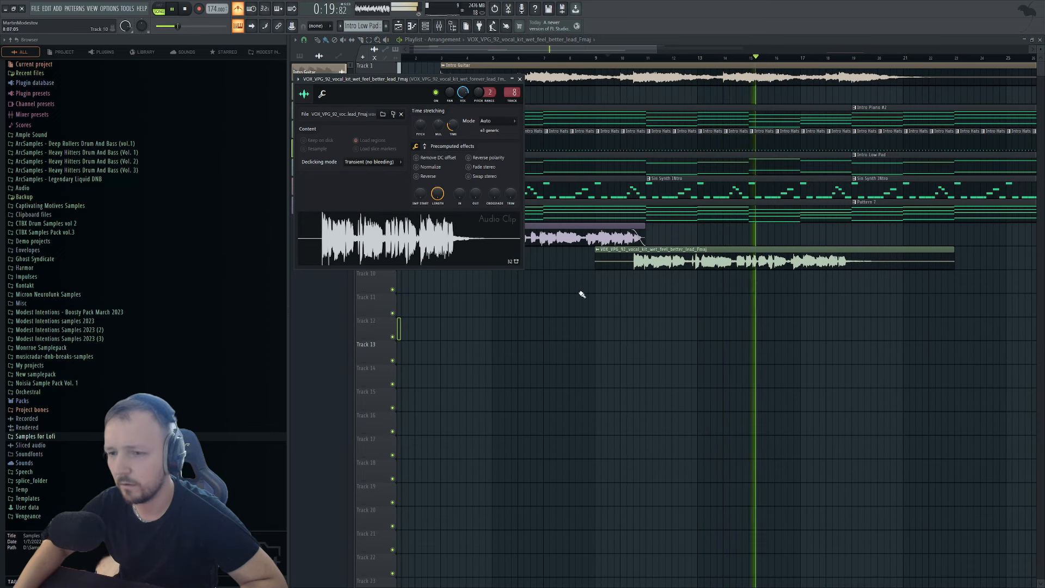
click(240, 9)
right_click(739, 316)
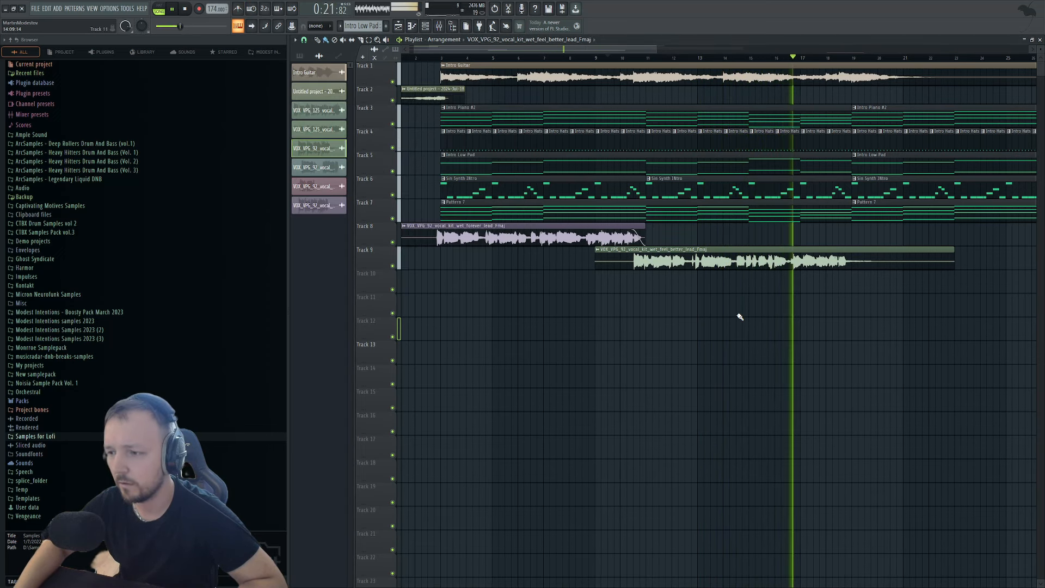
scroll(739, 314, down, 2)
key(space)
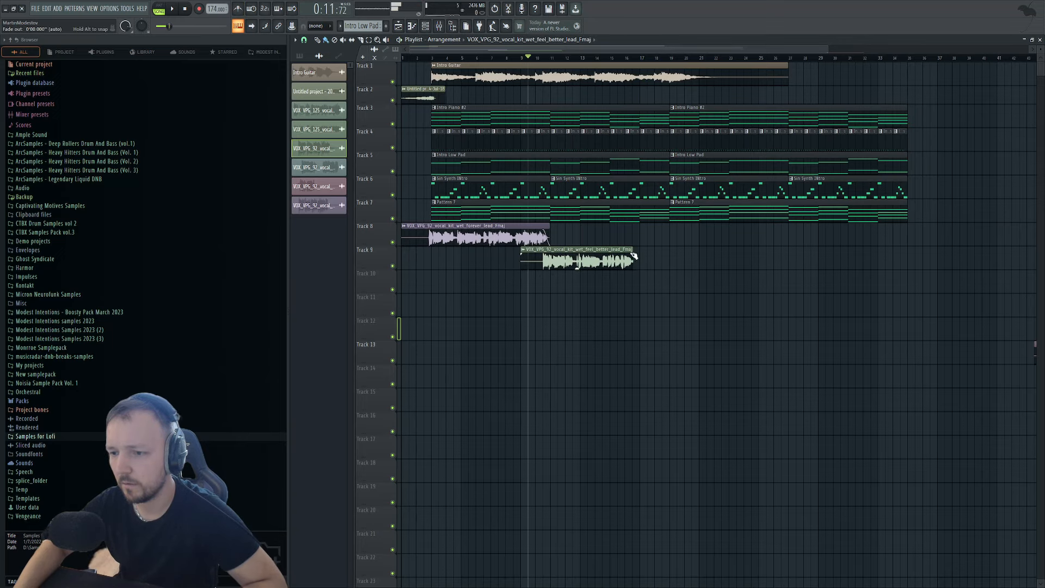
Move the let me go adlib onto Track 8 after the forever vocal and inspect it.
scroll(658, 286, down, 2)
drag(572, 236, 571, 237)
scroll(572, 237, up, 6)
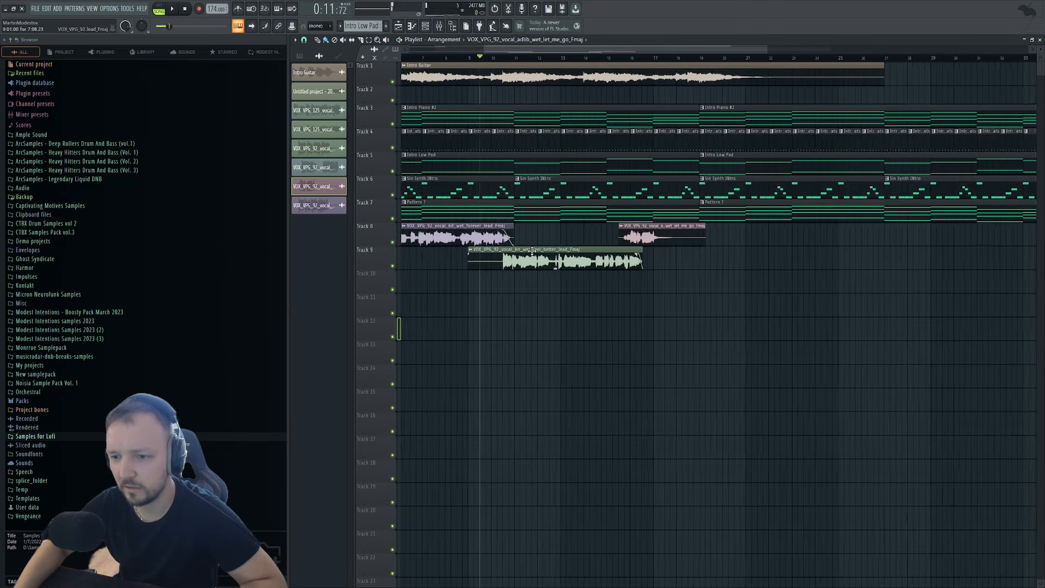
double_click(729, 239)
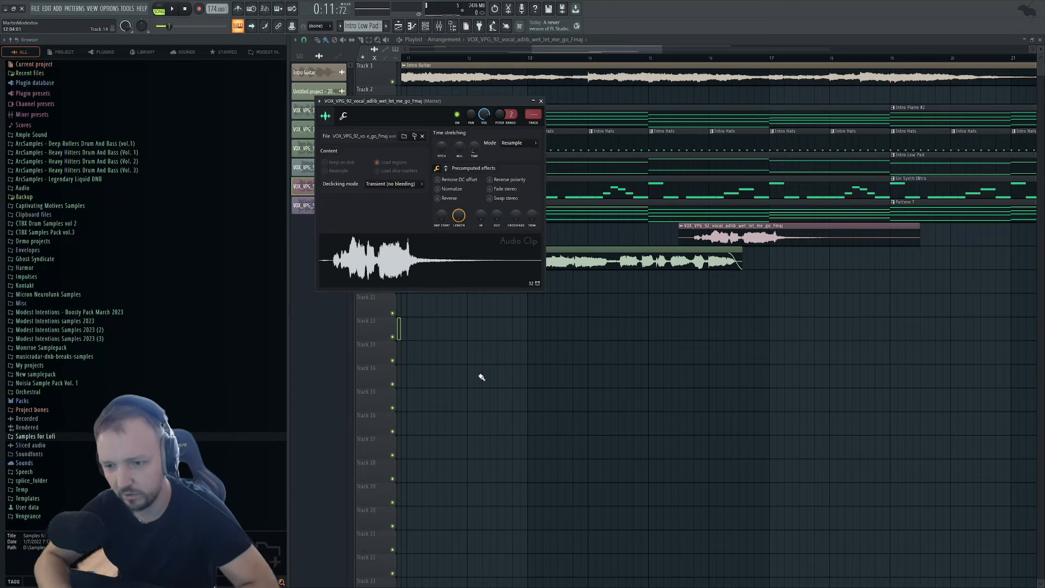
right_click(905, 317)
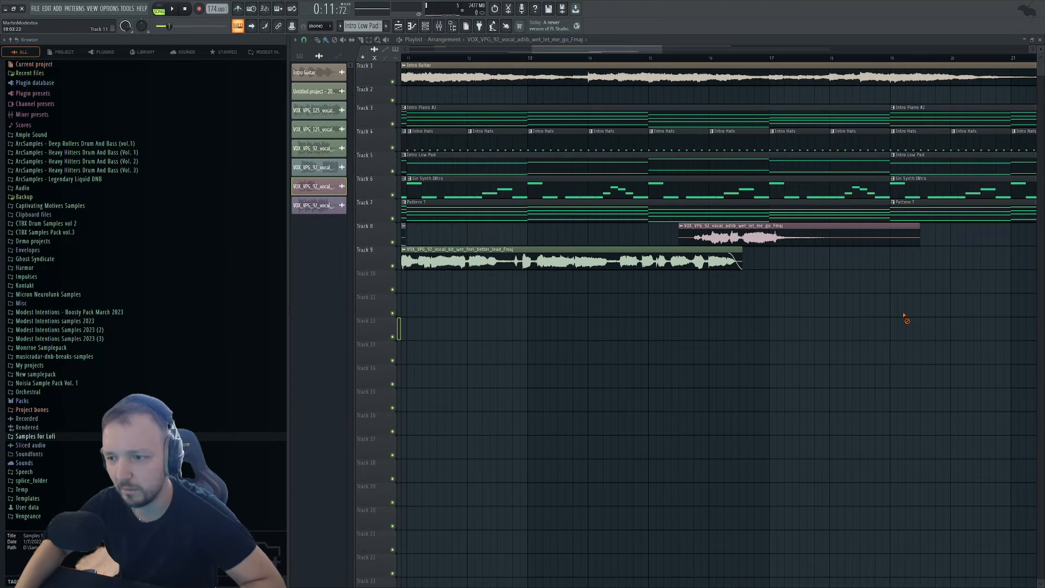
scroll(904, 317, down, 5)
Solo Track 8 and play the vocals with the metronome on.
right_click(392, 243)
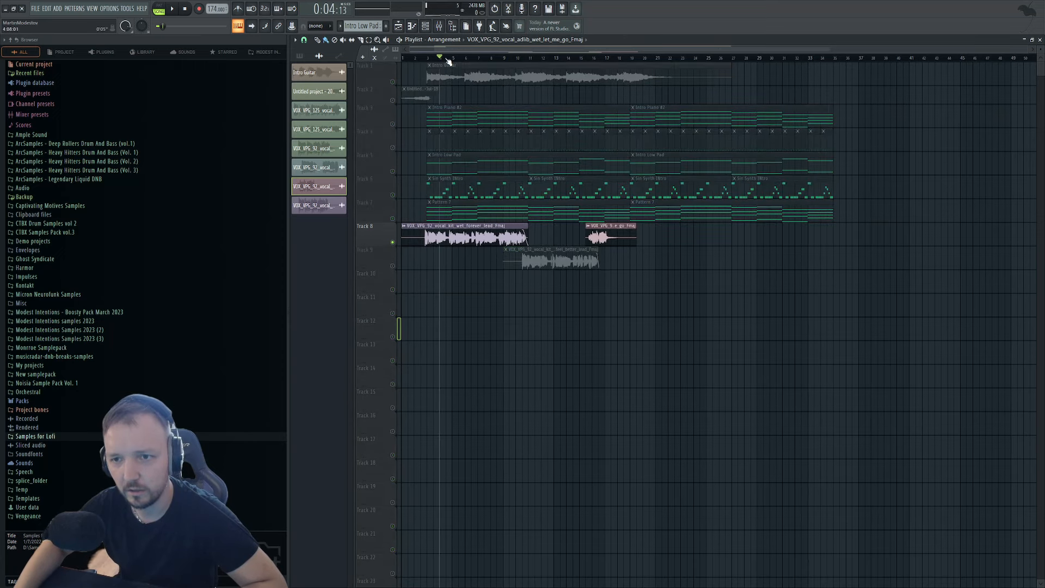
click(239, 9)
key(space)
scroll(455, 420, up, 6)
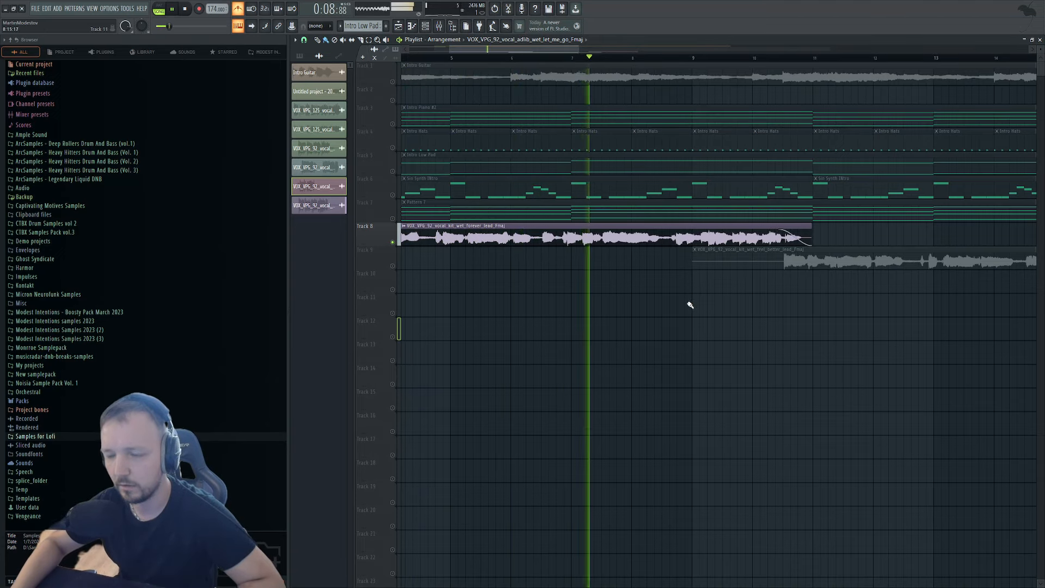
scroll(687, 303, up, 3)
scroll(474, 240, down, 6)
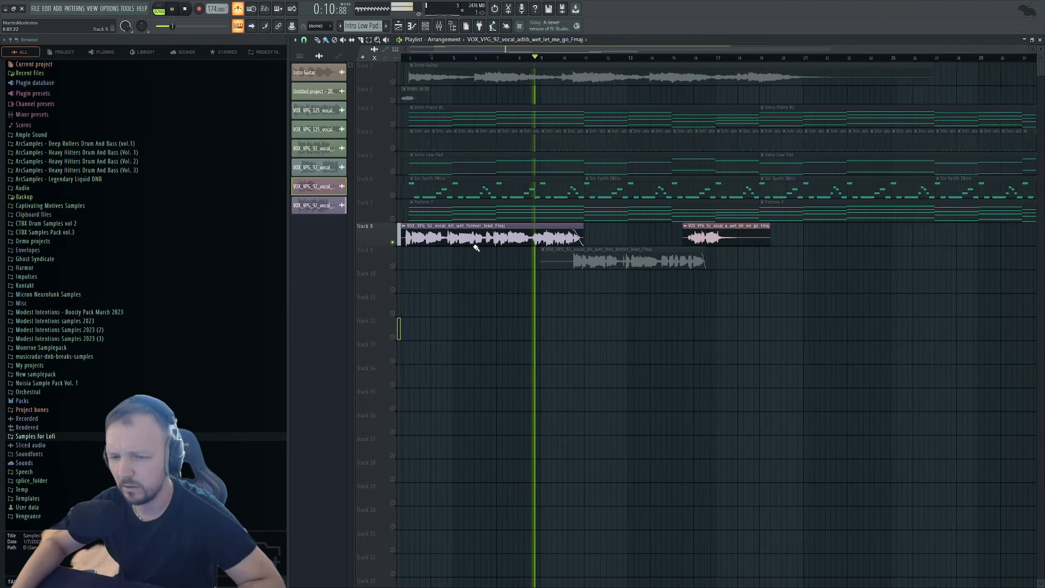
key(space)
Inspect the forever clip's settings and play back the Track 8 vocals.
double_click(444, 228)
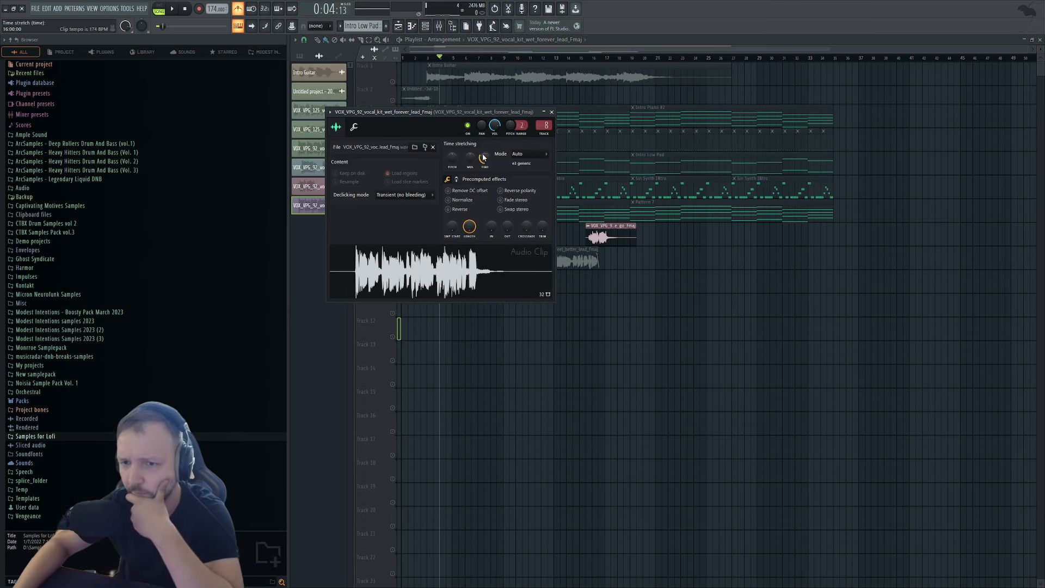
click(551, 113)
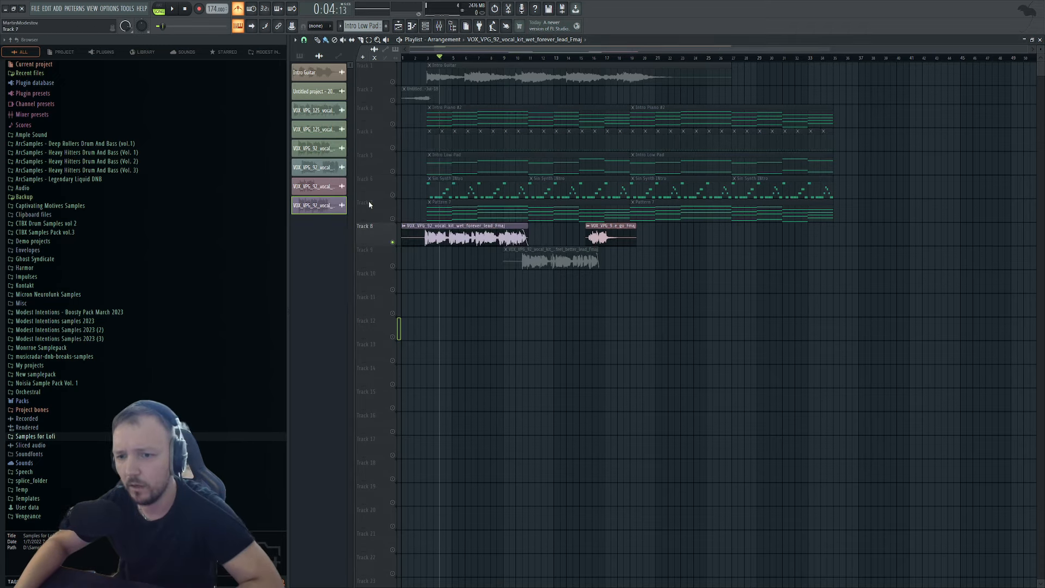
scroll(638, 243, up, 4)
key(space)
scroll(511, 223, up, 2)
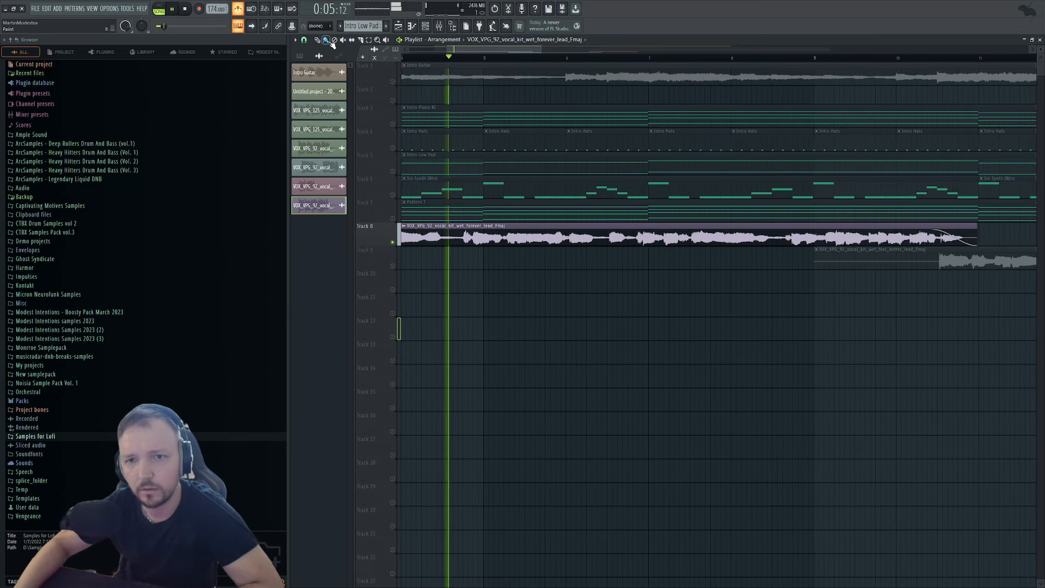
scroll(638, 233, up, 2)
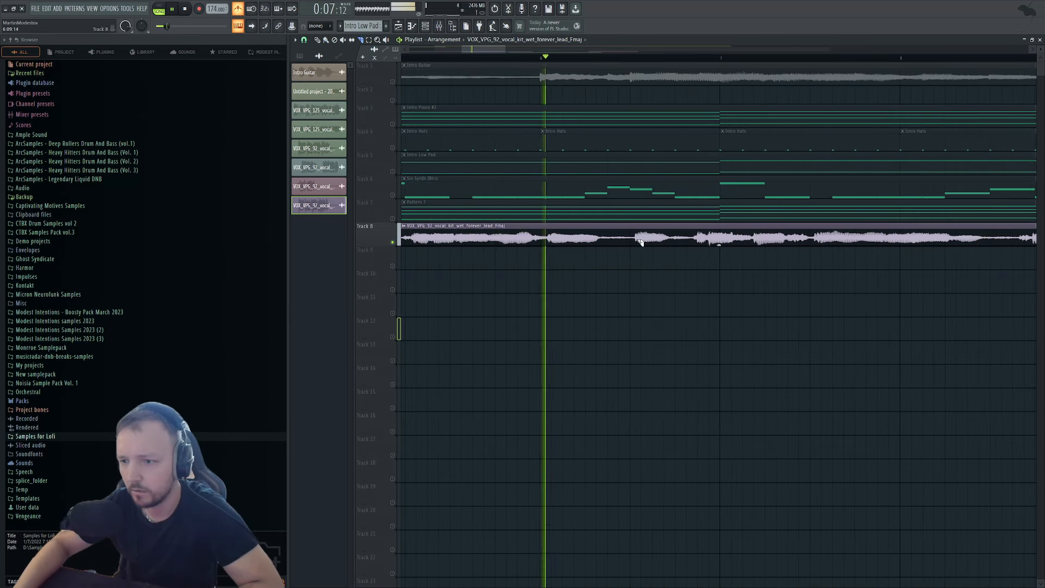
key(space)
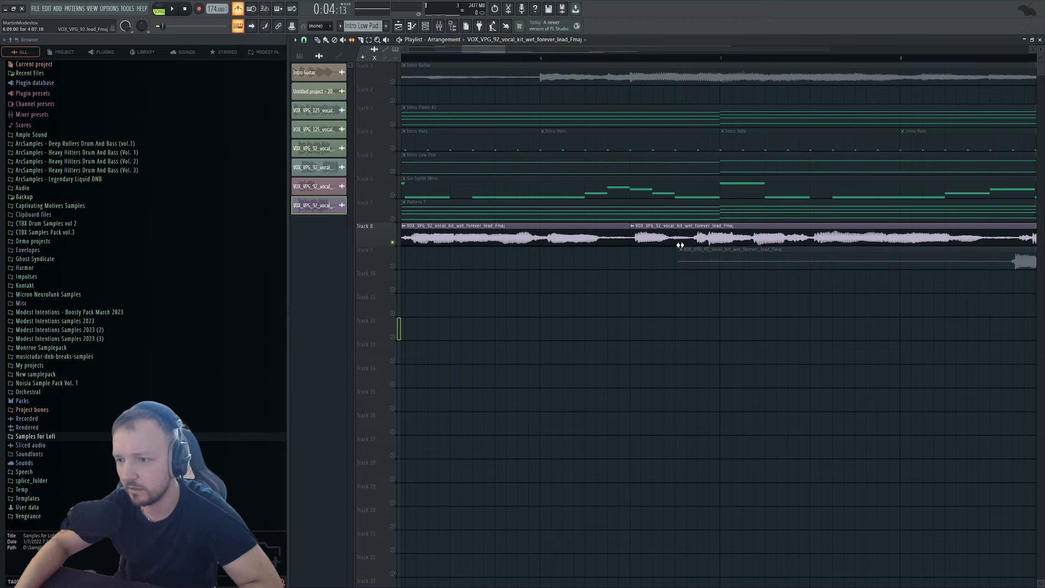
Add a second forever copy after the first on Track 8 and slip its audio earlier.
drag(679, 245, 686, 233)
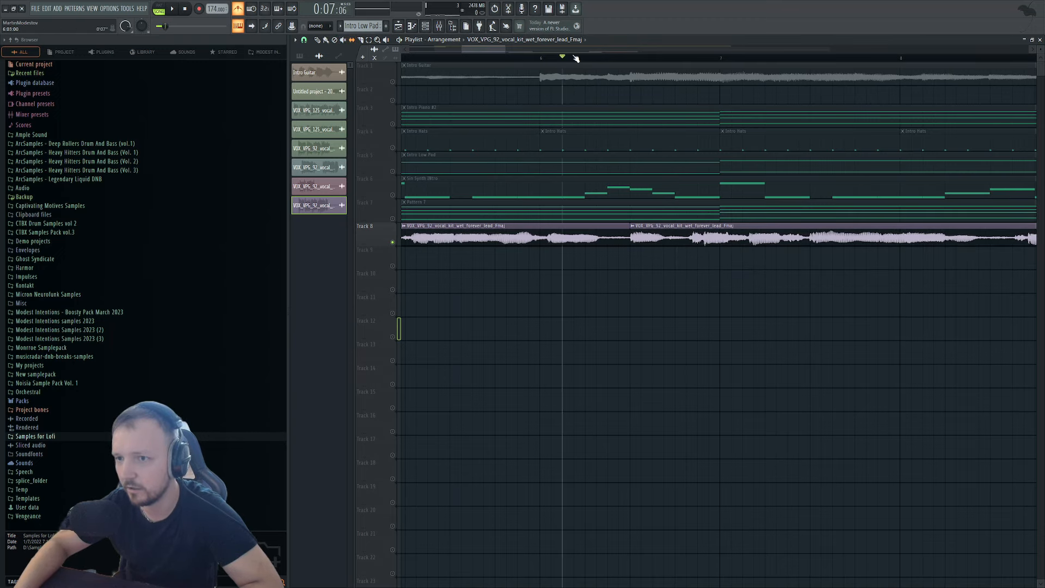
key(space)
scroll(615, 255, down, 2)
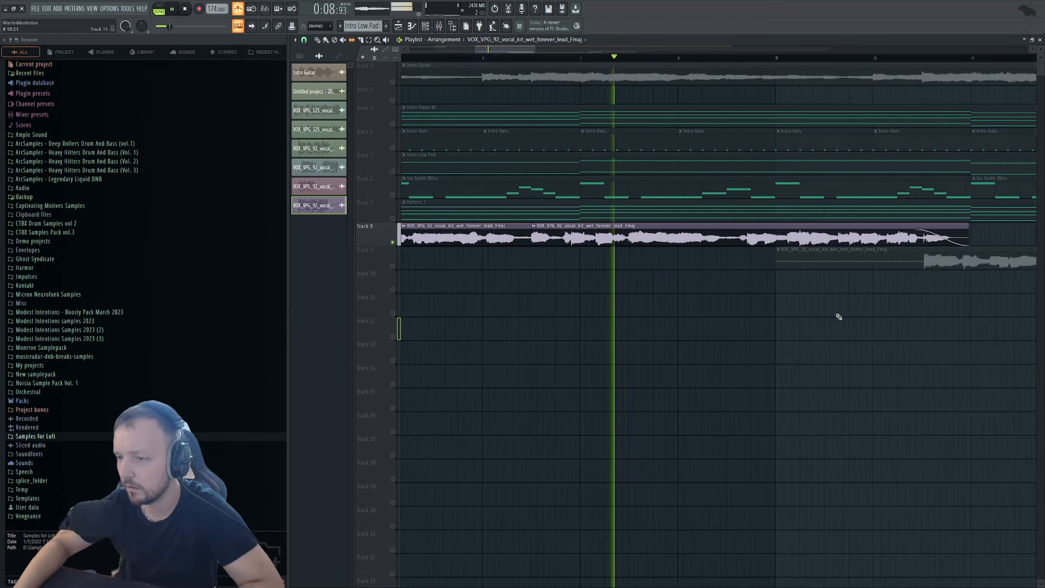
scroll(789, 306, up, 3)
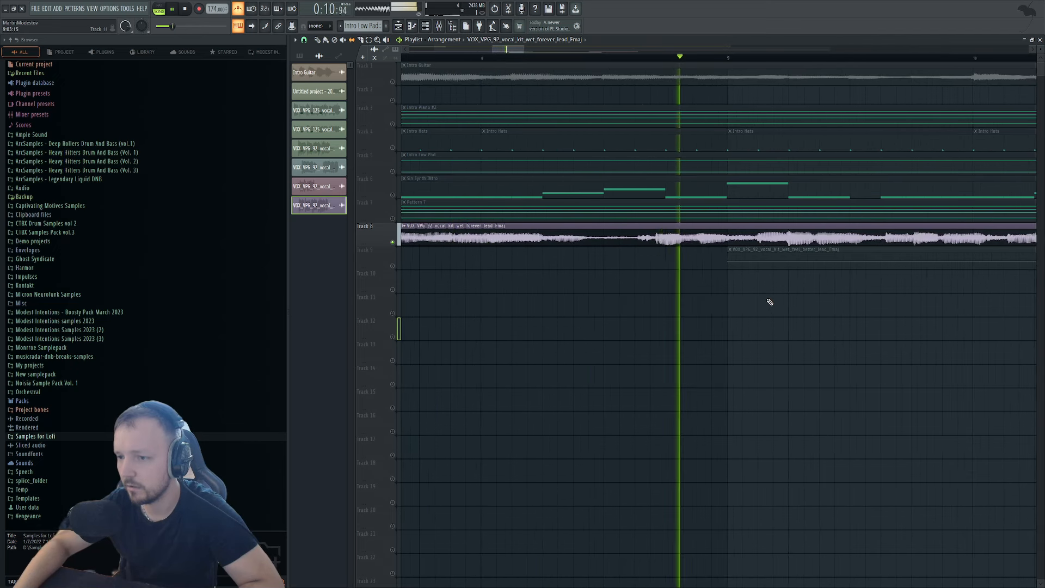
key(space)
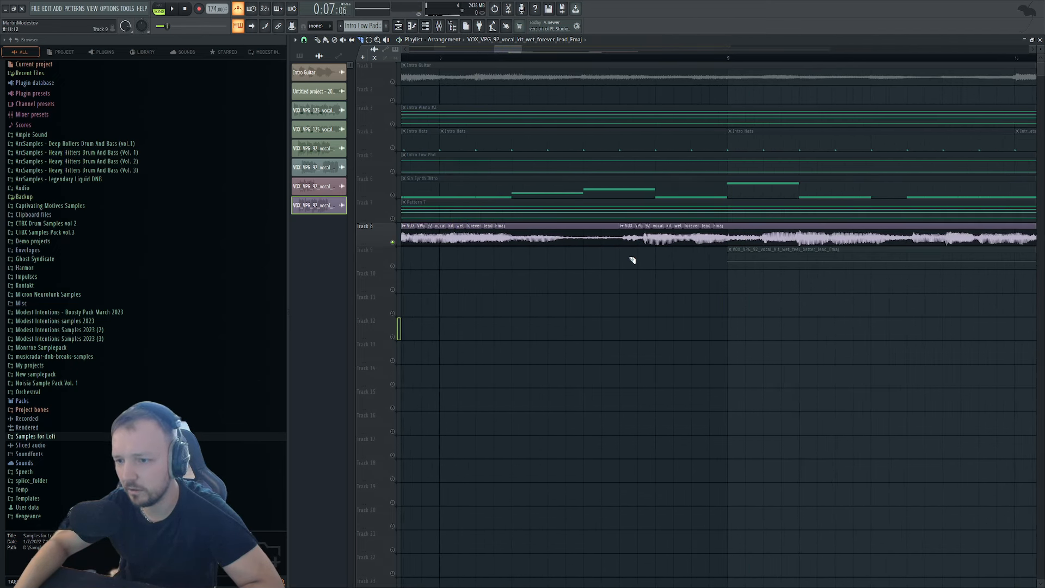
drag(705, 246, 700, 243)
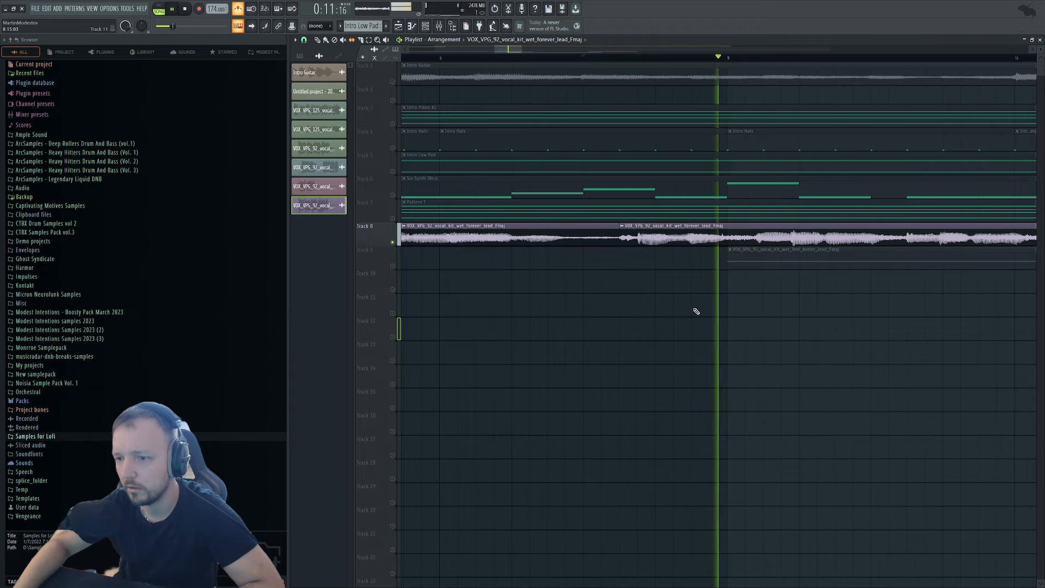
scroll(678, 303, down, 3)
scroll(849, 328, down, 4)
Unmute Track 9, try trimming its vocal's start, undo it, and replay before the handover.
scroll(855, 326, up, 3)
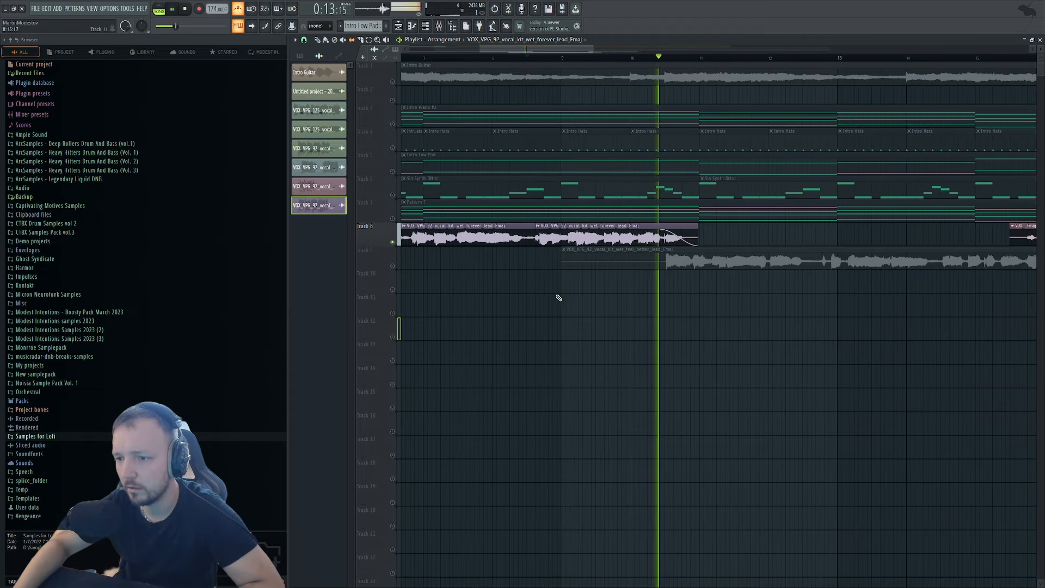
click(392, 265)
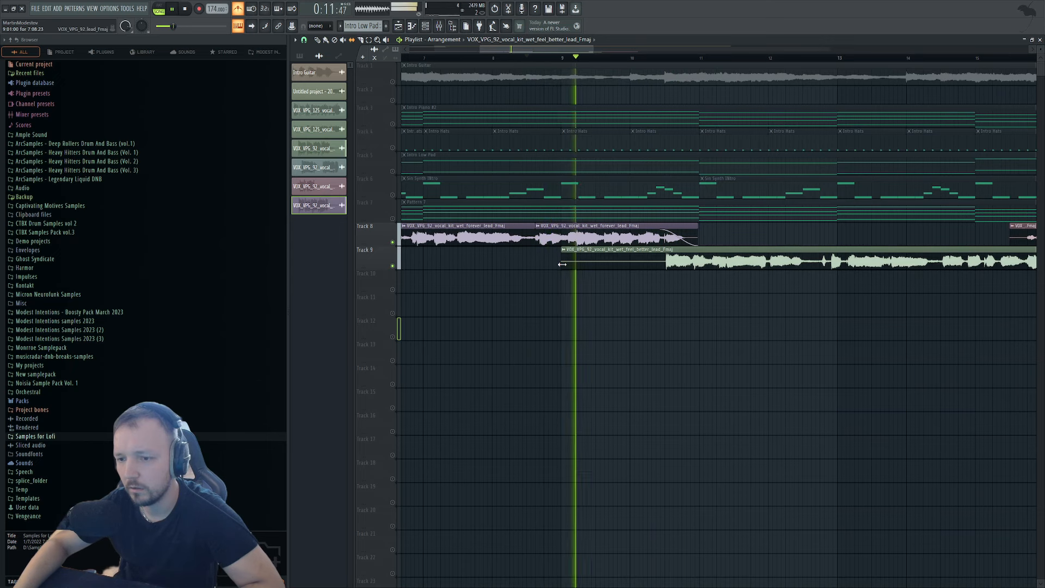
drag(562, 264, 670, 274)
key(ctrl+z)
key(space)
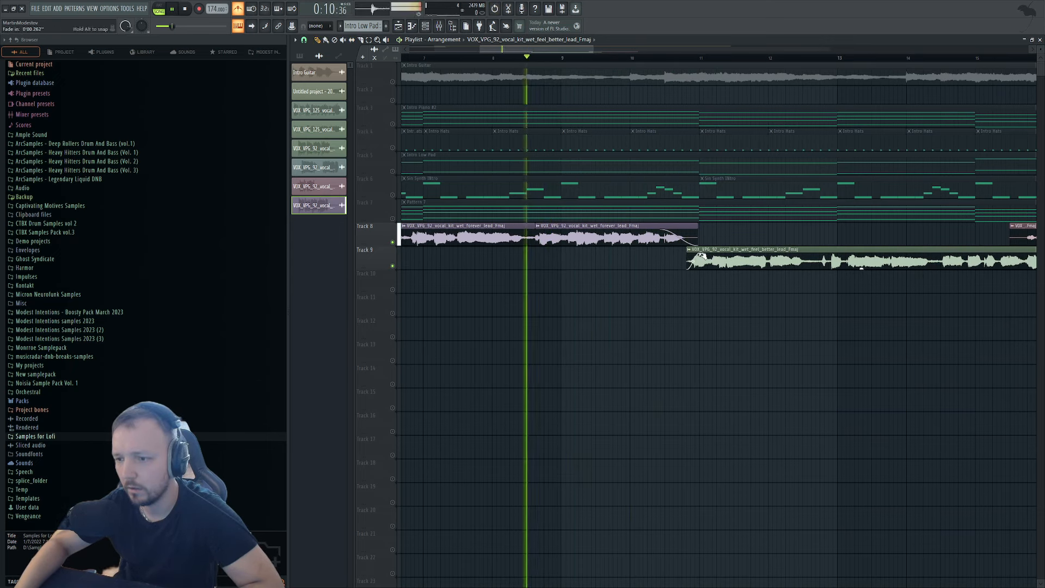
click(652, 58)
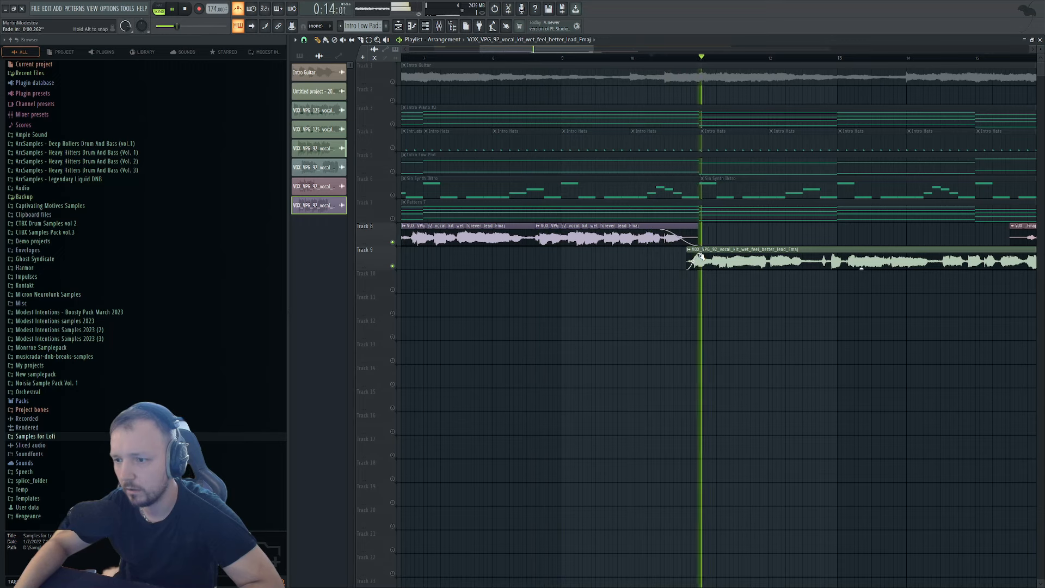
key(space)
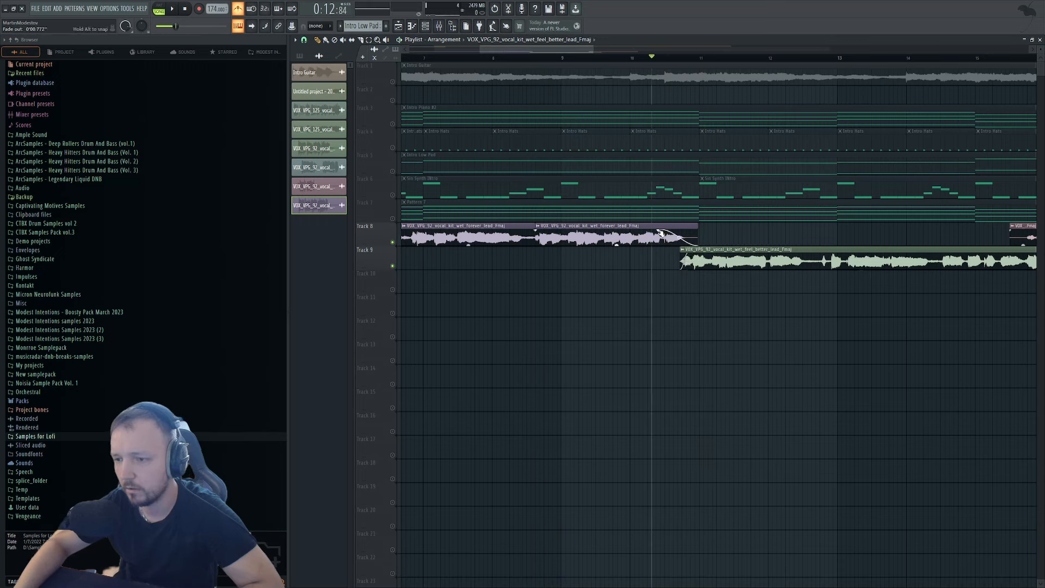
Shorten the Track 8 fade-out slightly and audition the new handover.
drag(684, 234, 679, 235)
key(space)
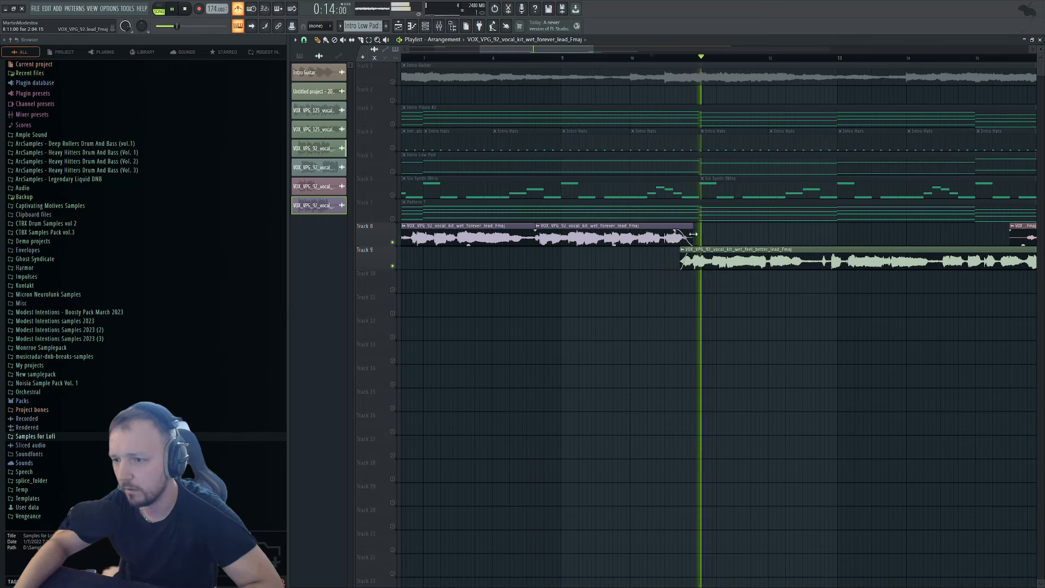
scroll(702, 256, up, 3)
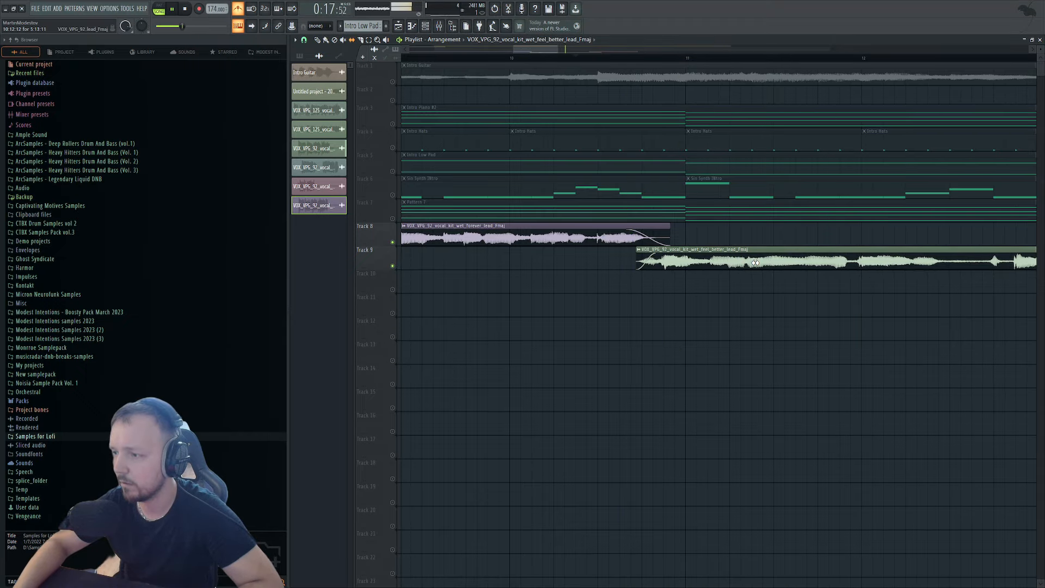
scroll(702, 319, down, 6)
scroll(784, 325, up, 5)
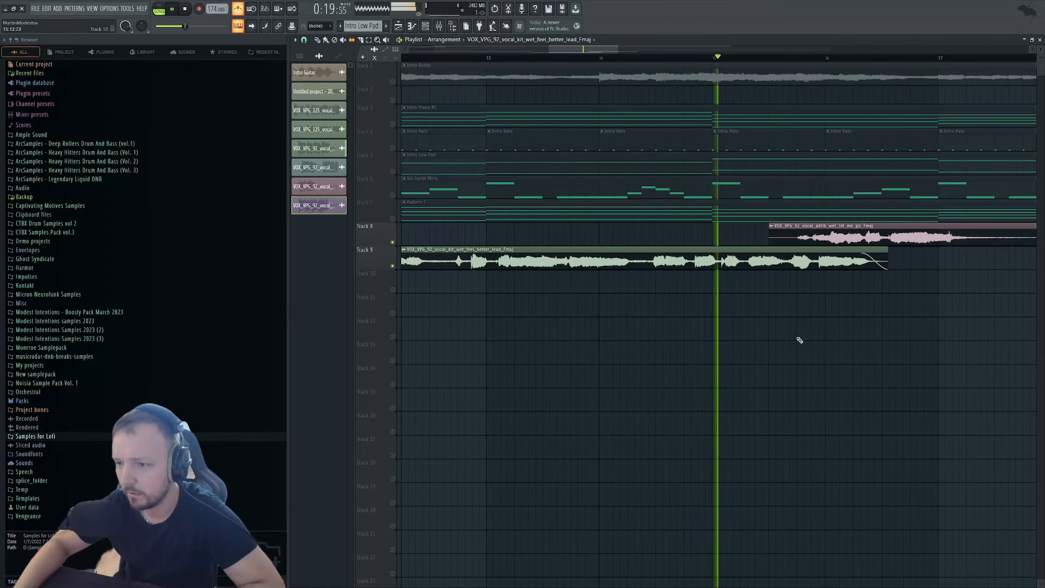
Move the let_me_go clip later to about bar 18.6 and audition from around bar 18.
scroll(816, 272, up, 1)
key(space)
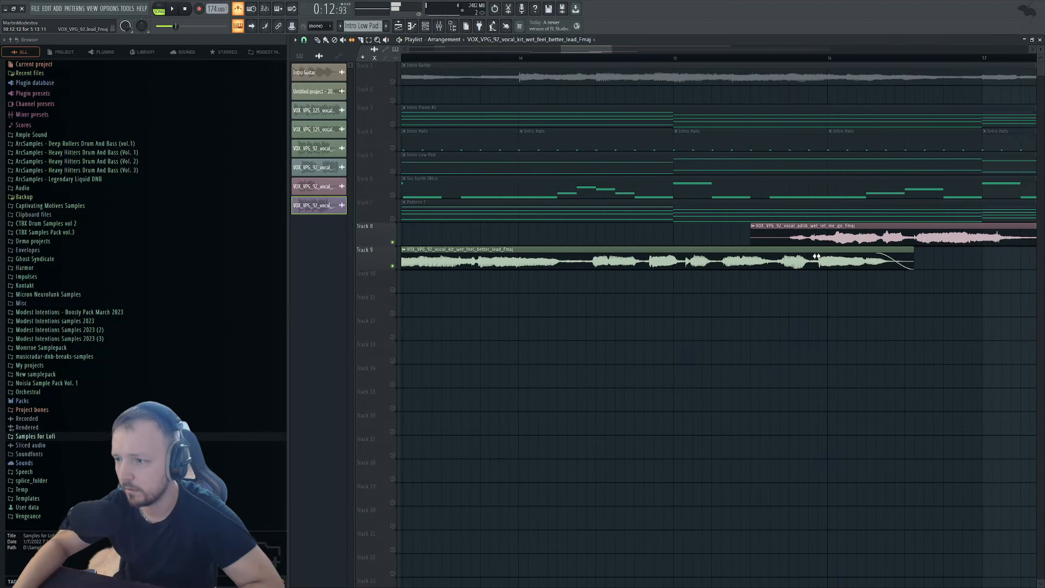
scroll(742, 322, down, 4)
key(space)
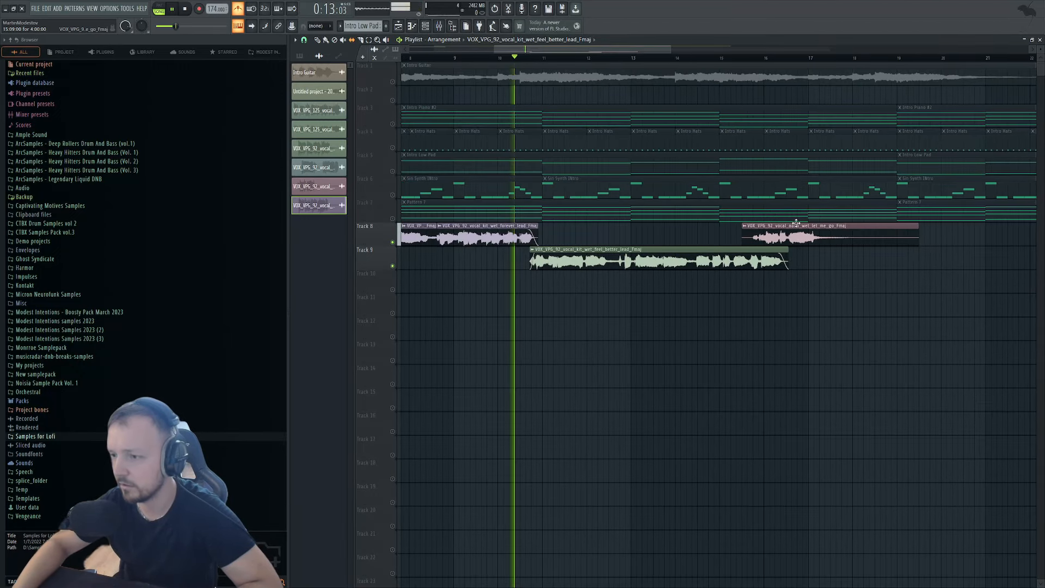
drag(795, 228, 935, 235)
scroll(925, 235, down, 3)
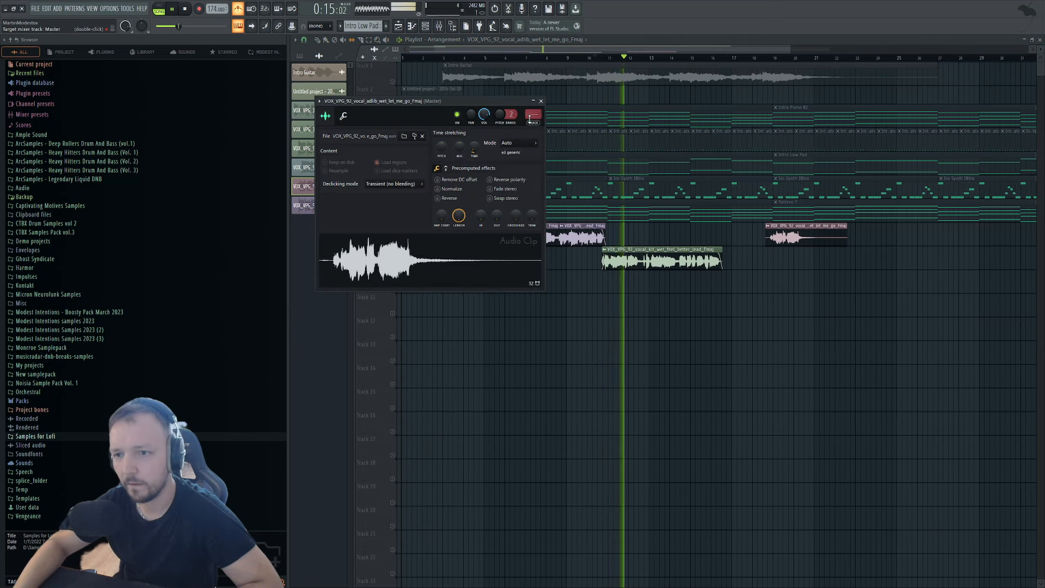
click(754, 57)
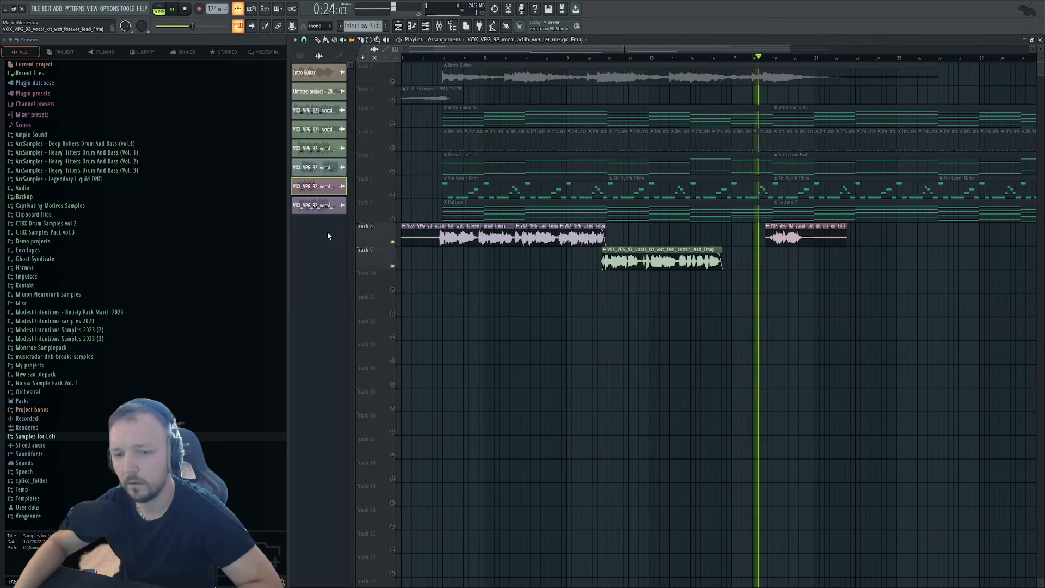
right_click(392, 219)
right_click(392, 219)
Set the Track 8 vocal at bar 17, then shift all Track 8–9 vocal clips later together.
drag(813, 227, 836, 245)
scroll(762, 250, up, 5)
scroll(843, 260, down, 6)
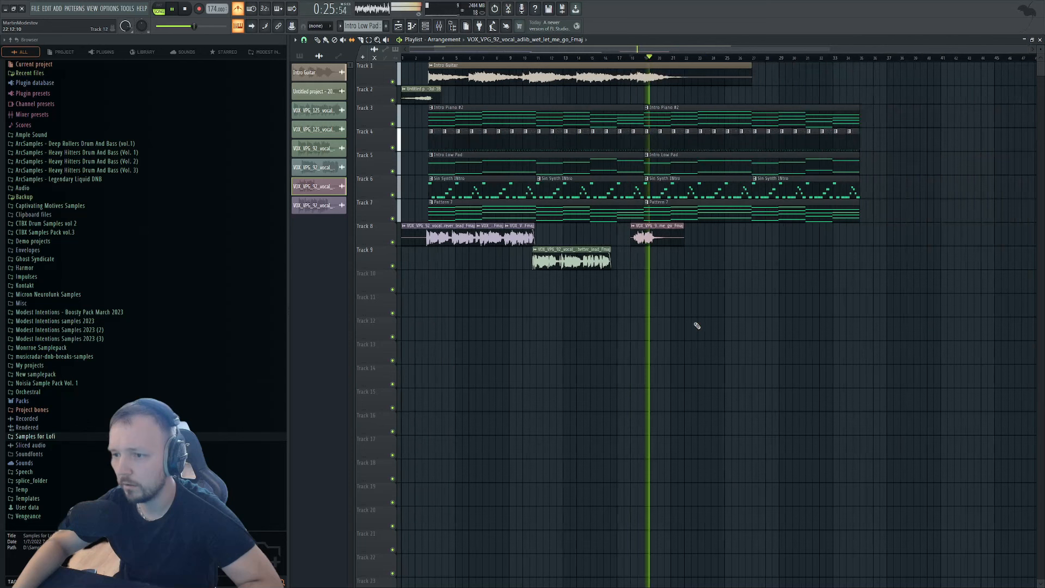
key(space)
drag(699, 235, 444, 293)
drag(430, 226, 634, 226)
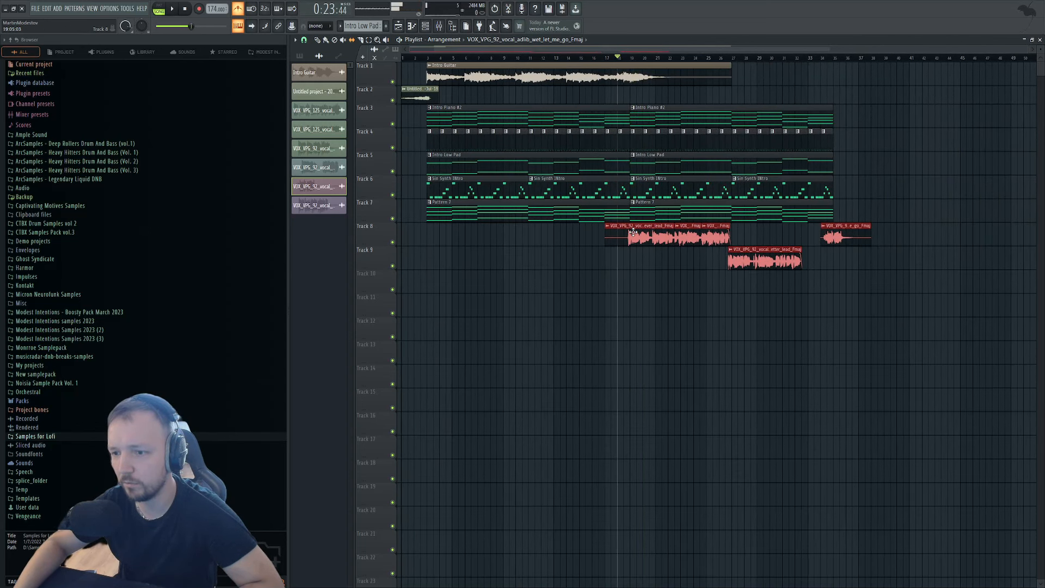
ctrl+click(759, 77)
drag(415, 58, 402, 59)
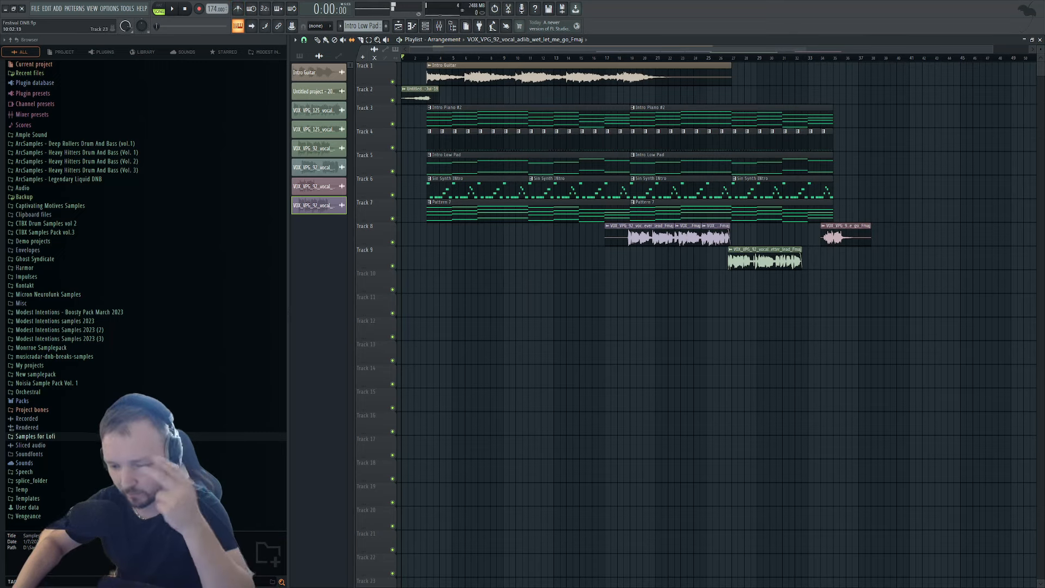
Solo Track 7, select bars 2 to 10, and switch to the Splice pad results.
right_click(392, 219)
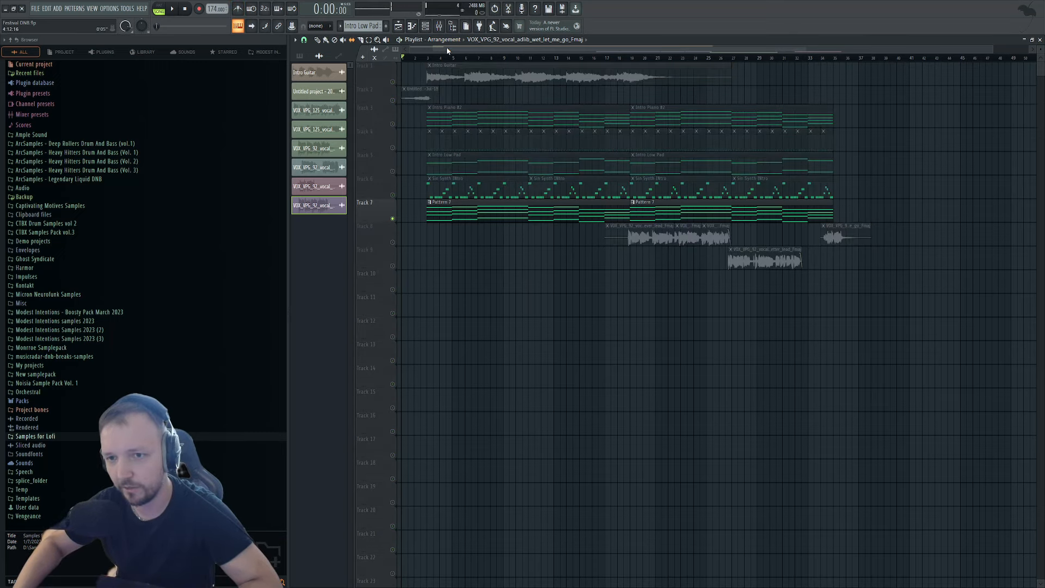
drag(421, 58, 528, 58)
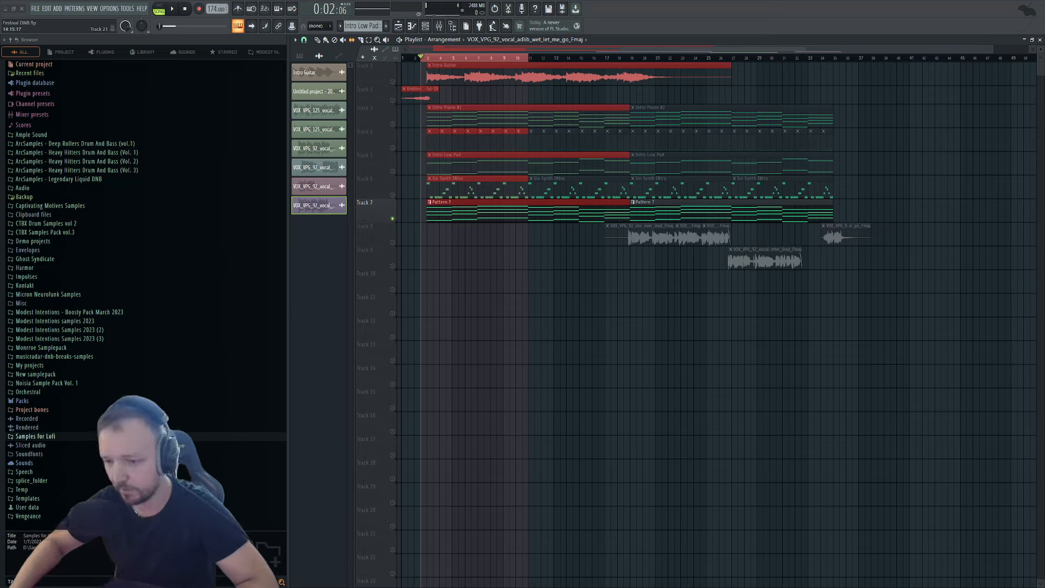
key(alt+Tab)
key(alt+Tab)
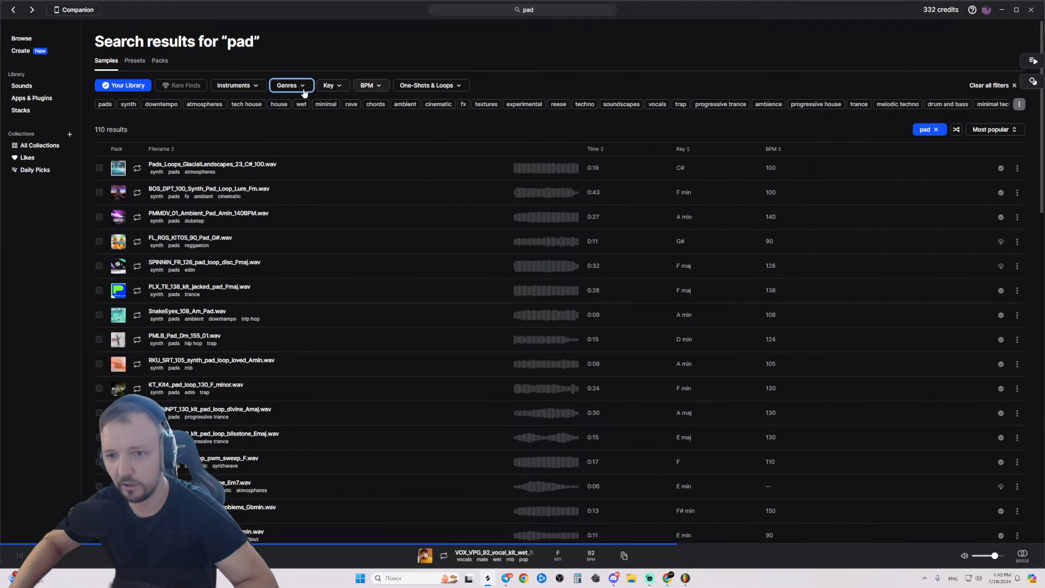
Filter the pad search to the F major key and include samples beyond Your Library.
click(301, 89)
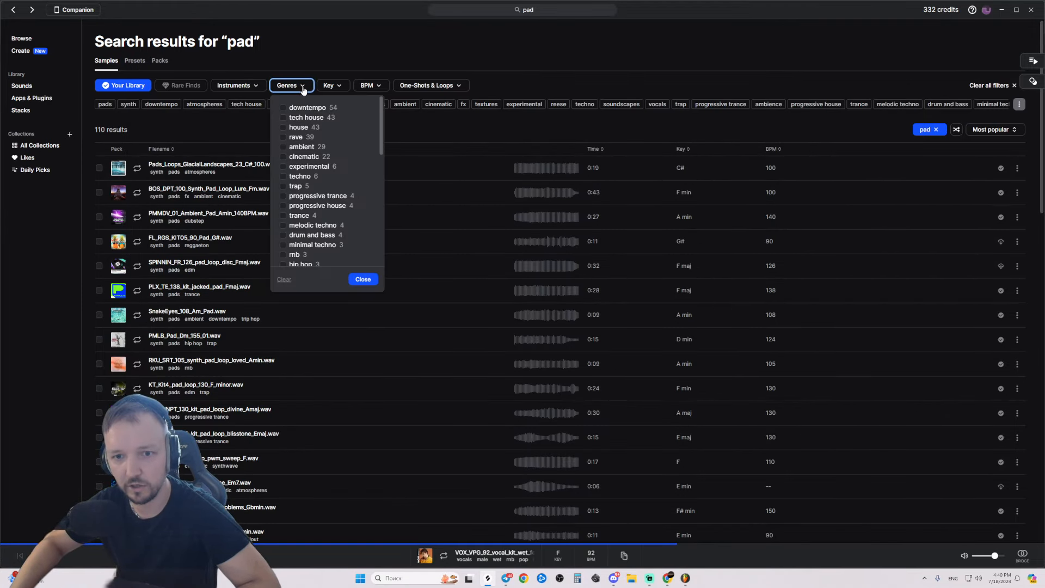
click(326, 86)
click(372, 144)
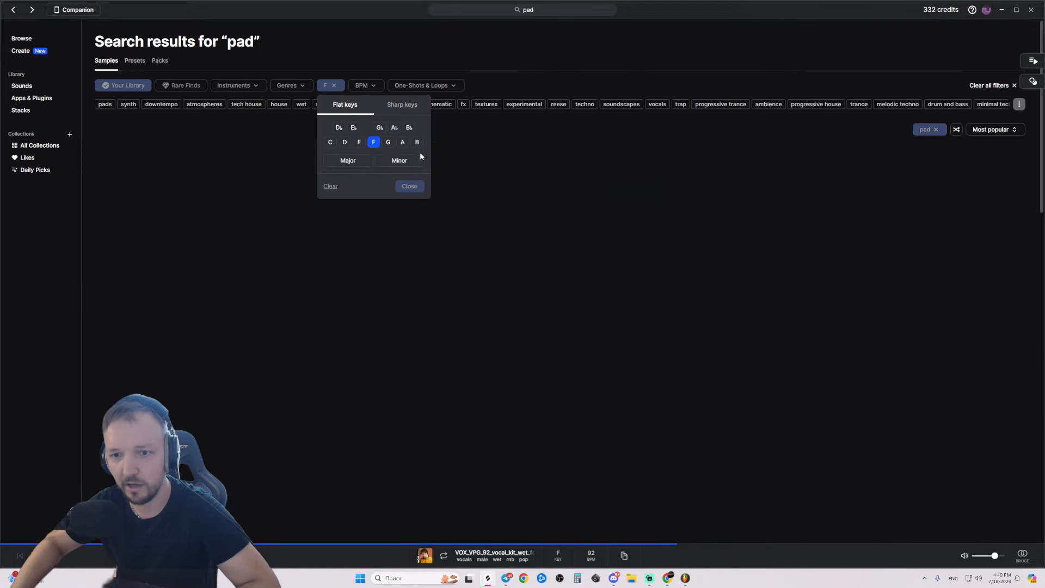
click(348, 160)
click(411, 188)
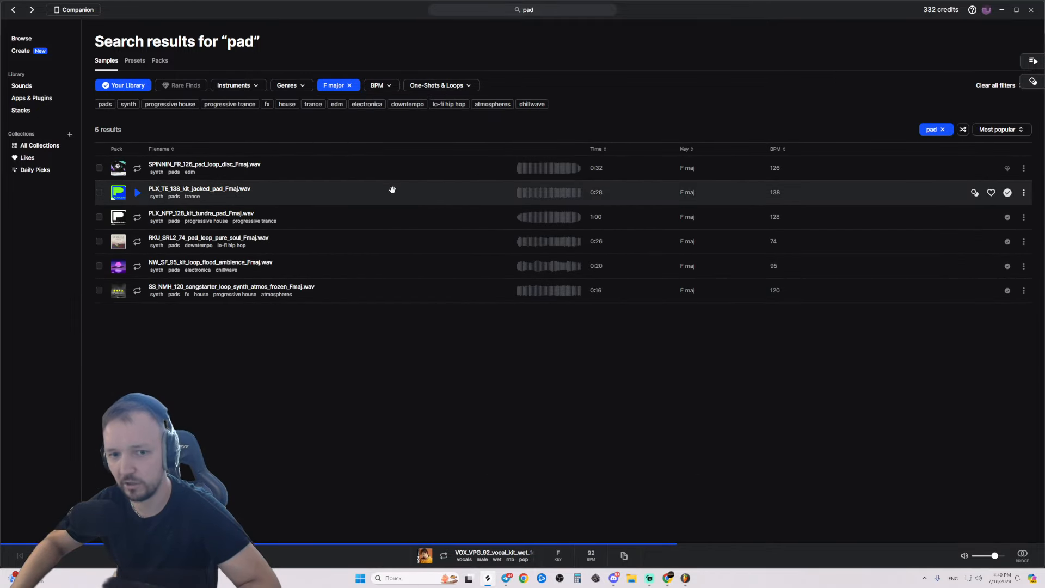
click(120, 85)
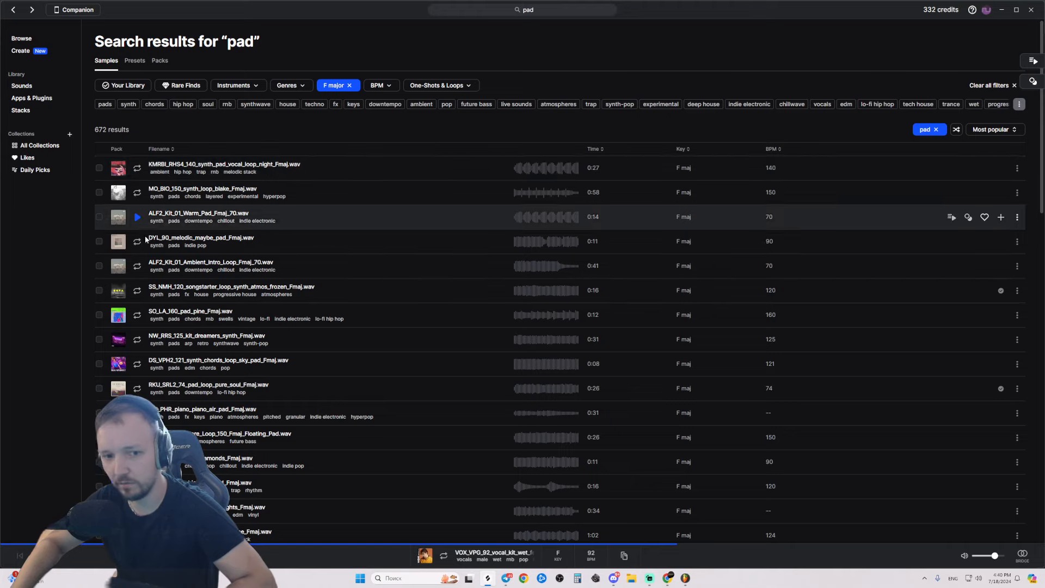
Preview the Ambient_Intro_Loop pad, then play soloed Track 1 in FL Studio for comparison.
click(136, 266)
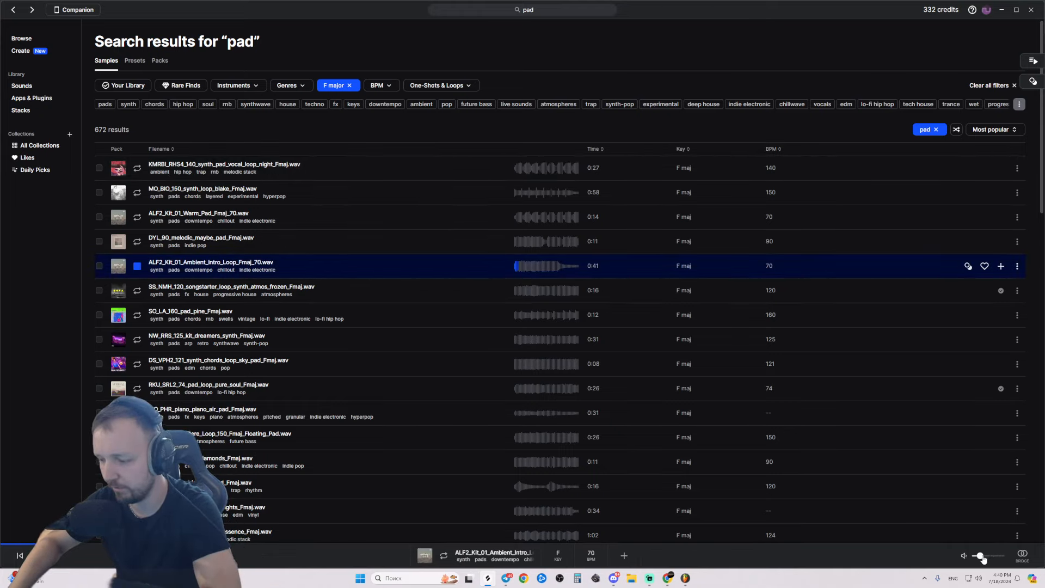
drag(982, 555, 988, 556)
key(alt+Tab)
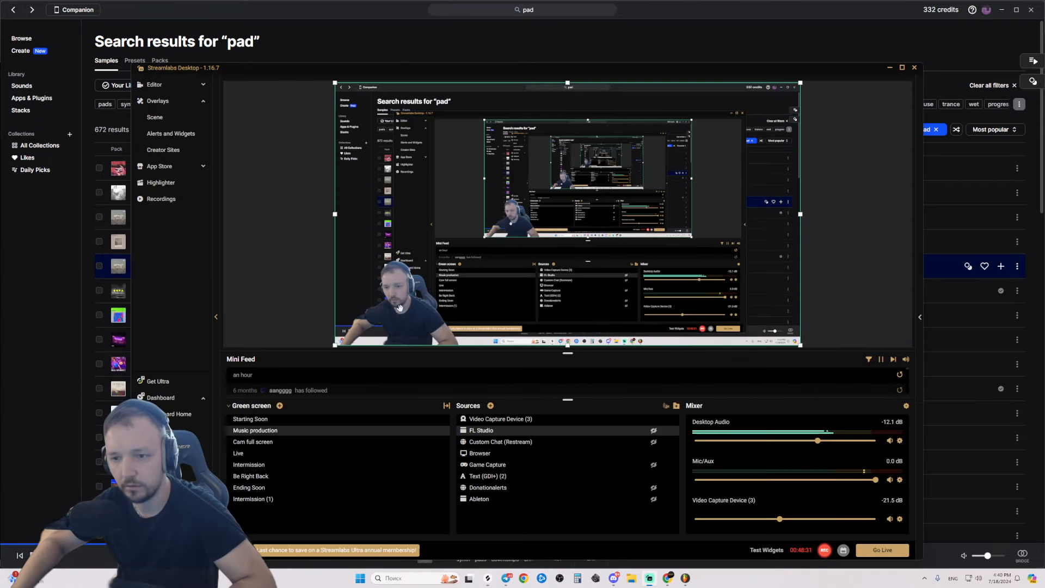
key(alt+Tab)
right_click(393, 79)
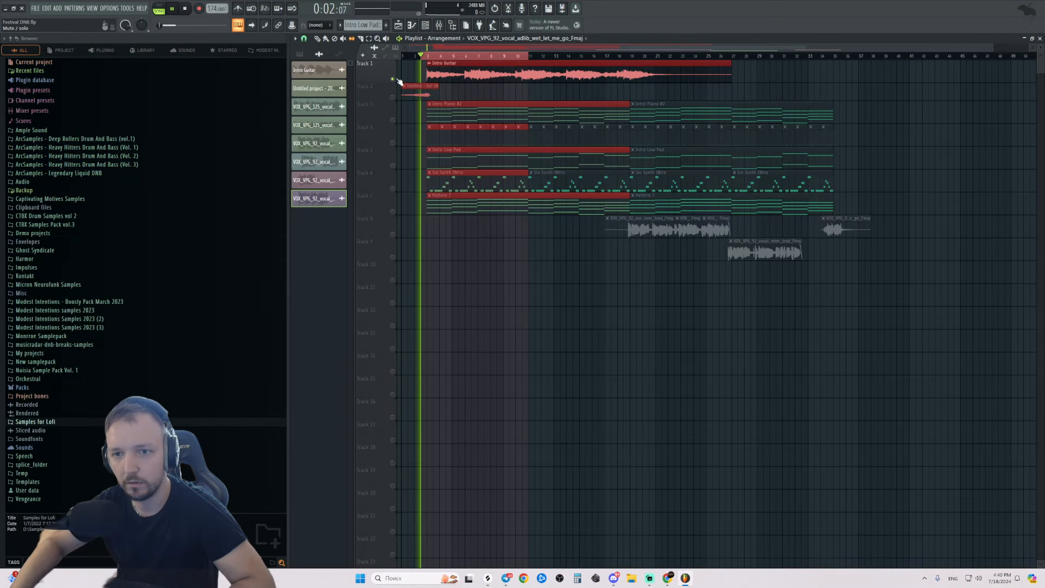
key(space)
scroll(433, 106, up, 3)
Return to Splice and sort the pad results by most recent.
key(alt+Tab)
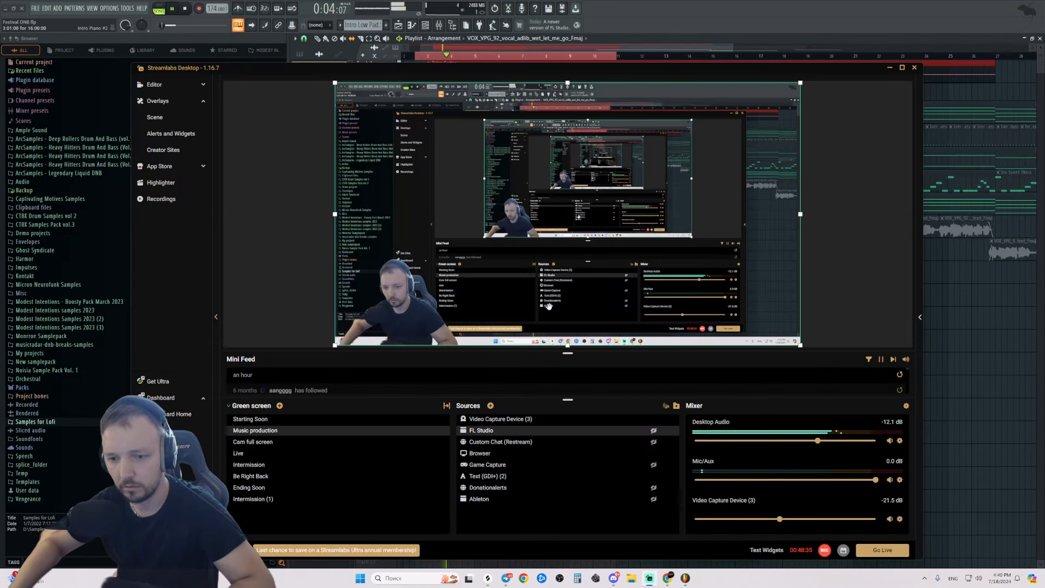
key(alt+Tab)
key(Tab)
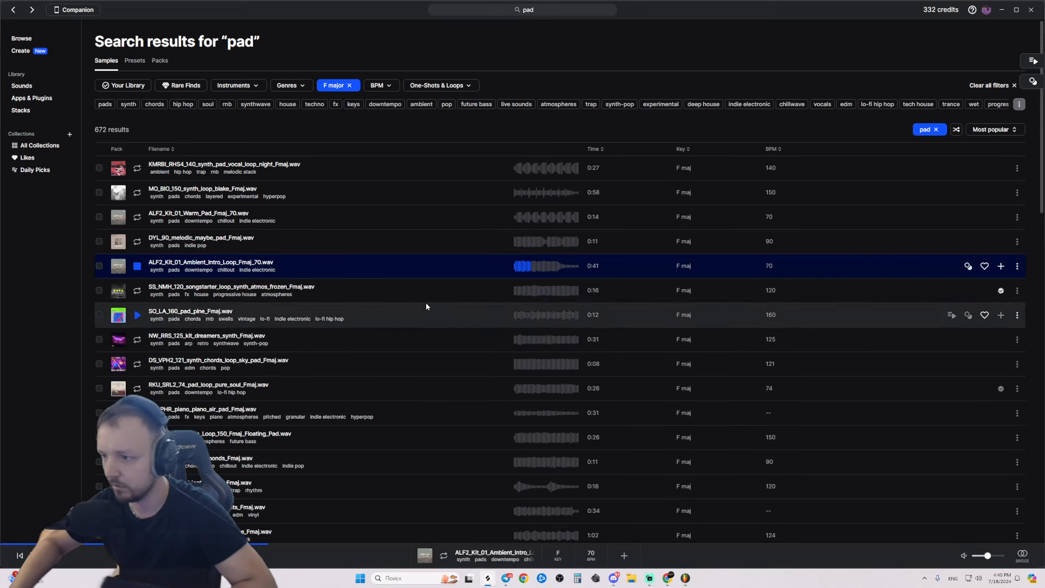
click(993, 129)
Sort the Splice pad results by most recent and preview the first ten pad samples.
click(981, 180)
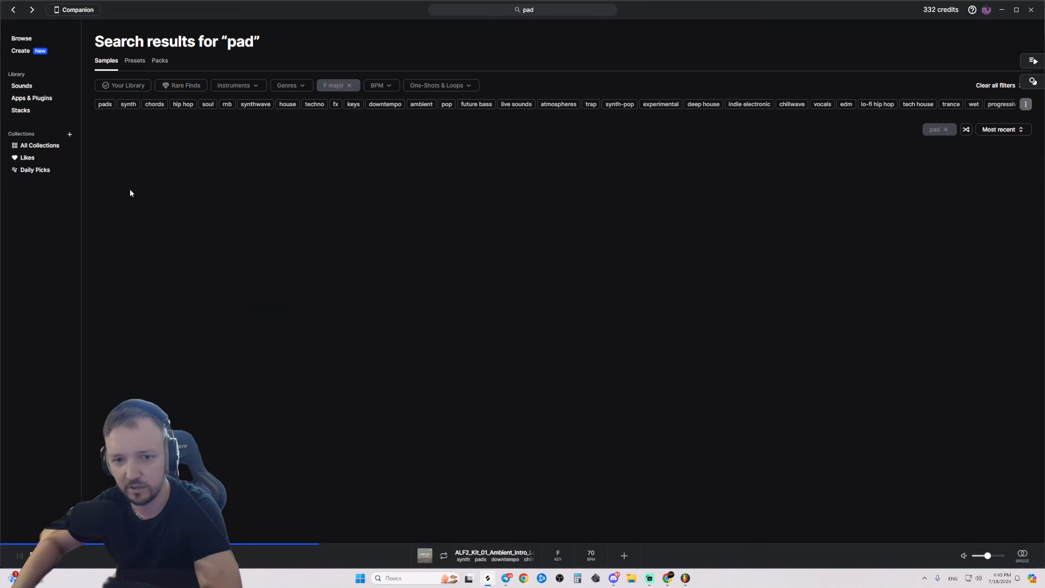
click(141, 173)
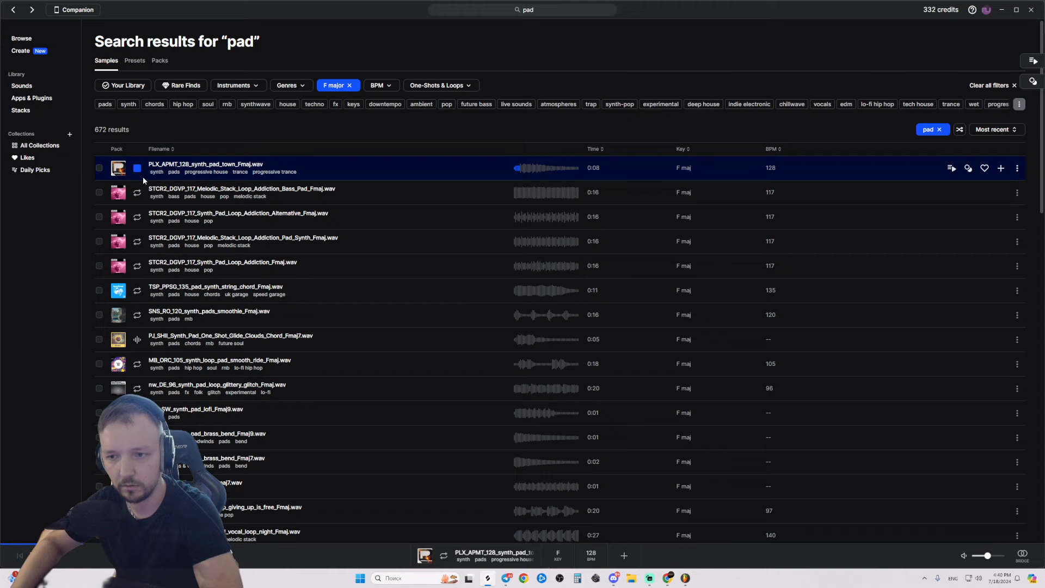
click(137, 194)
click(138, 221)
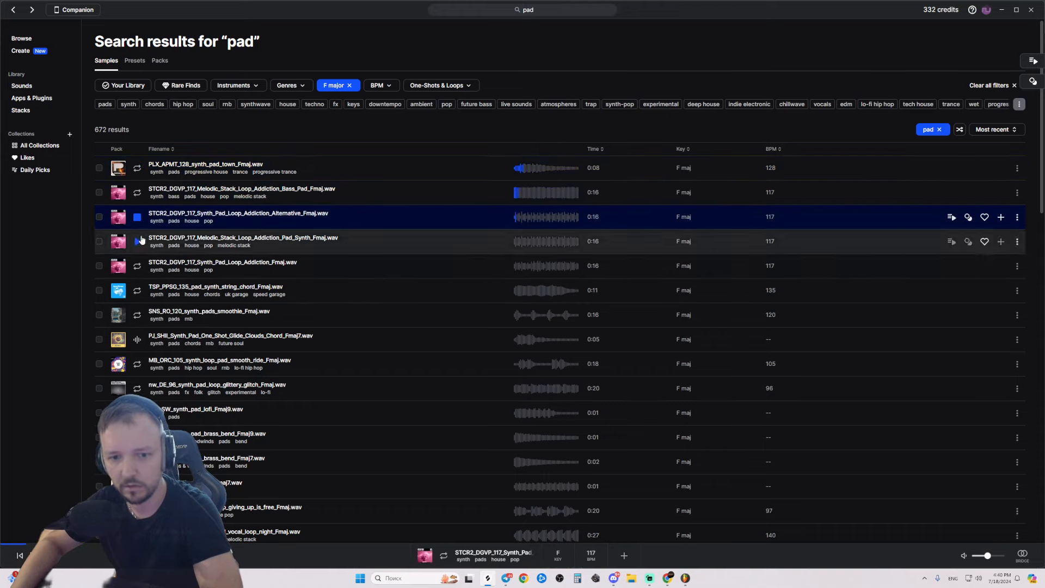
click(138, 242)
click(138, 266)
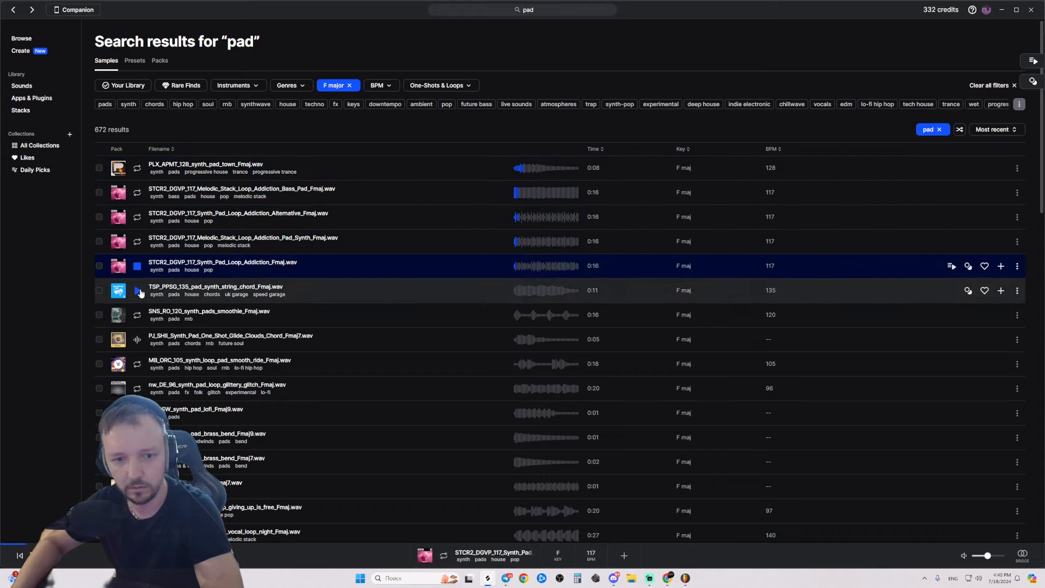
click(138, 292)
click(137, 315)
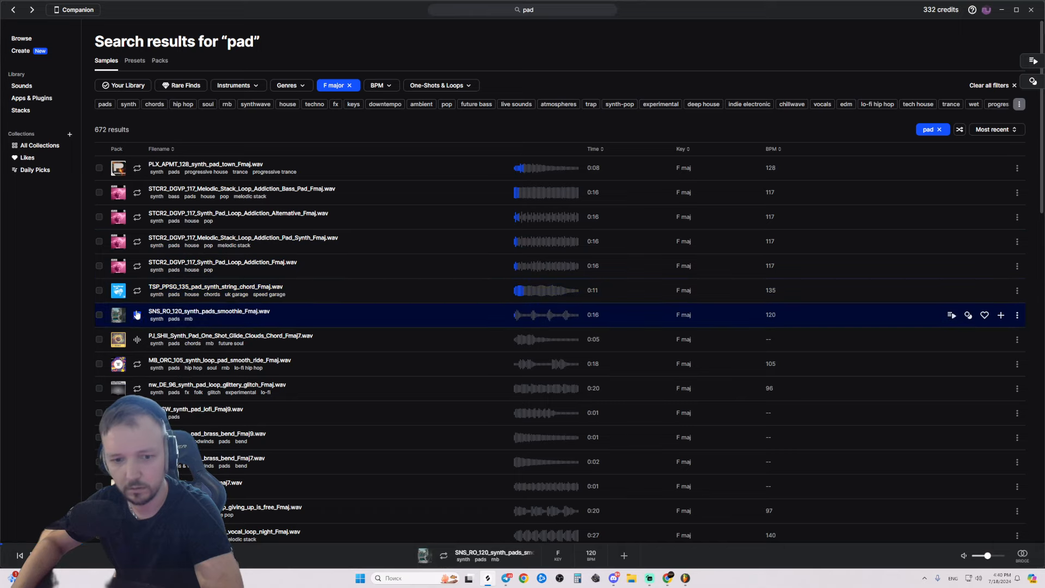
click(137, 339)
click(137, 363)
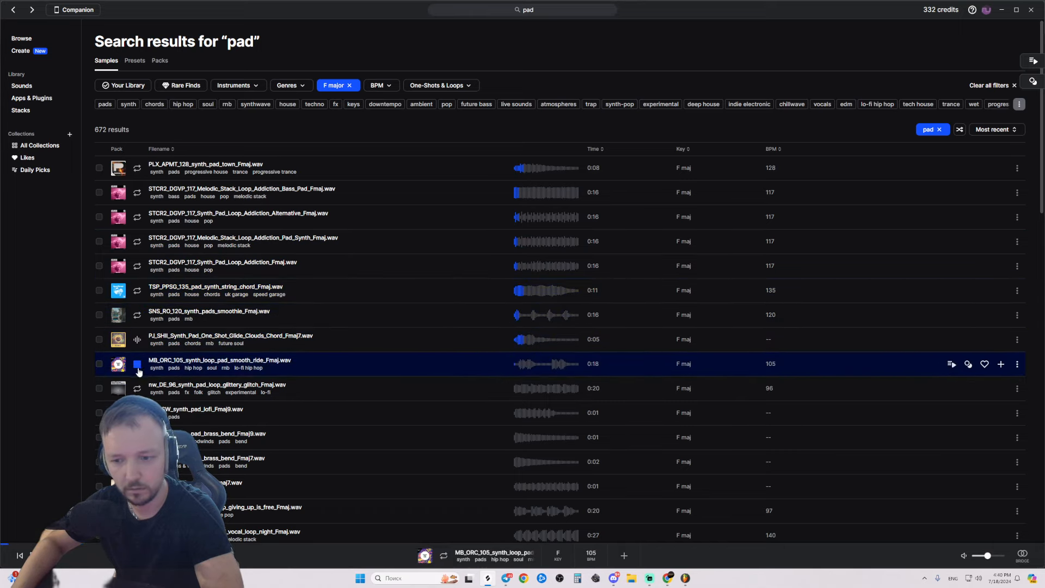
click(138, 388)
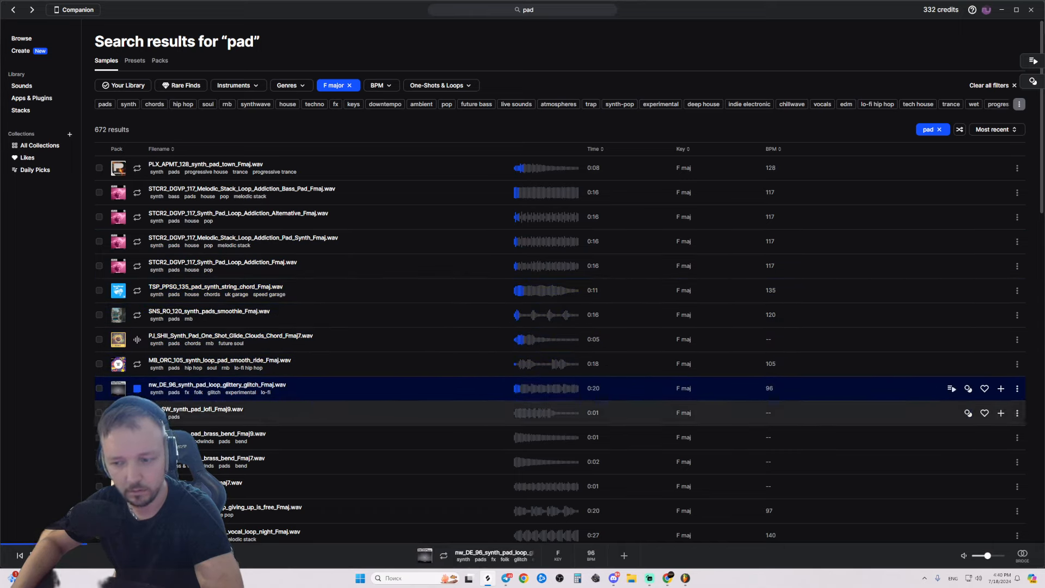
Audition further F major pads down the list, replaying the RU_OS_113_piano_budd_open_Fmaj pad.
key(Down)
key(Down)
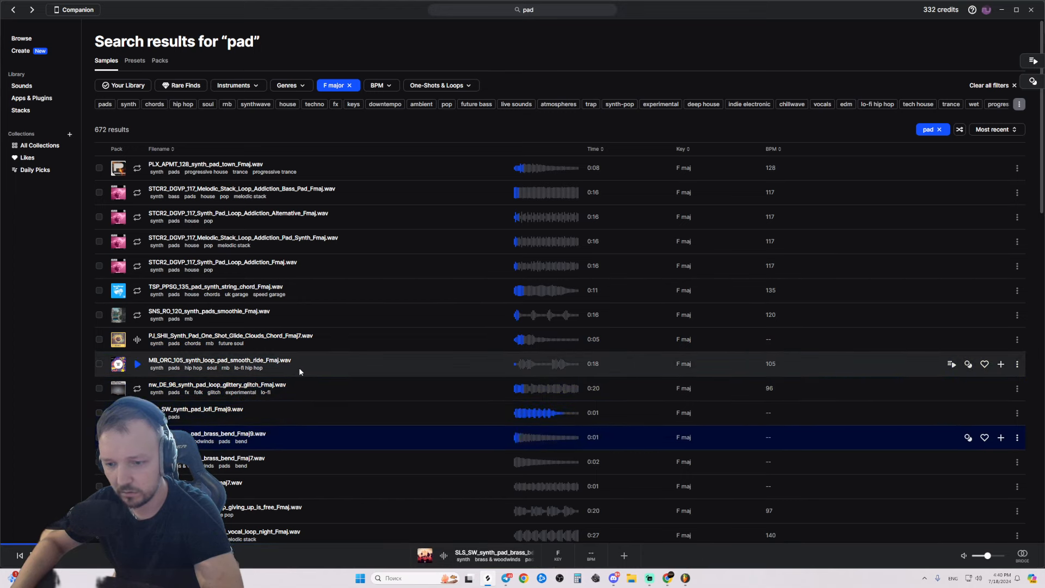
key(Down)
key(Down)
key(Down)
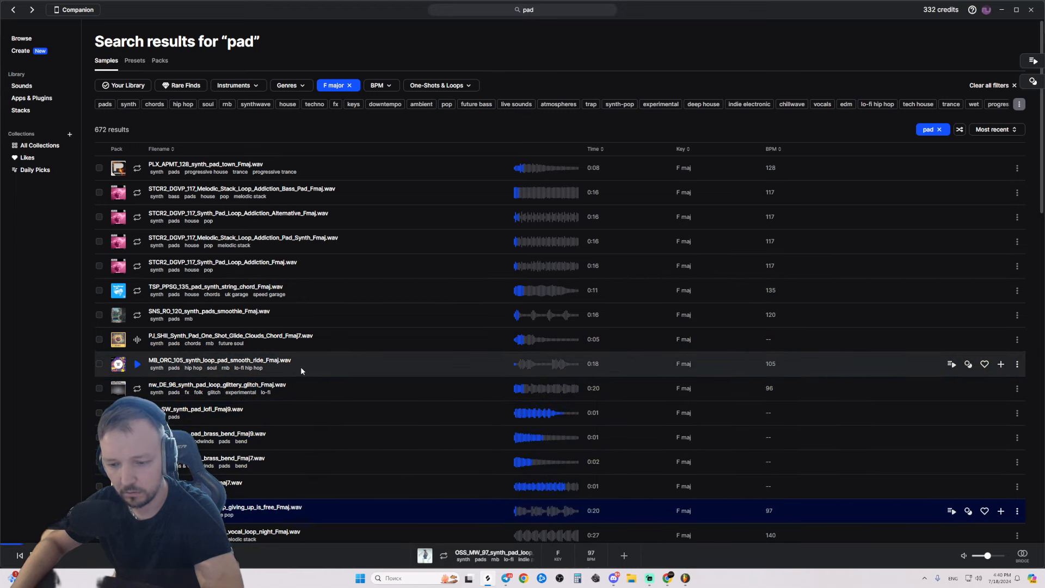
key(Down)
key(Down)
key(Down)
key(Down)
key(Down)
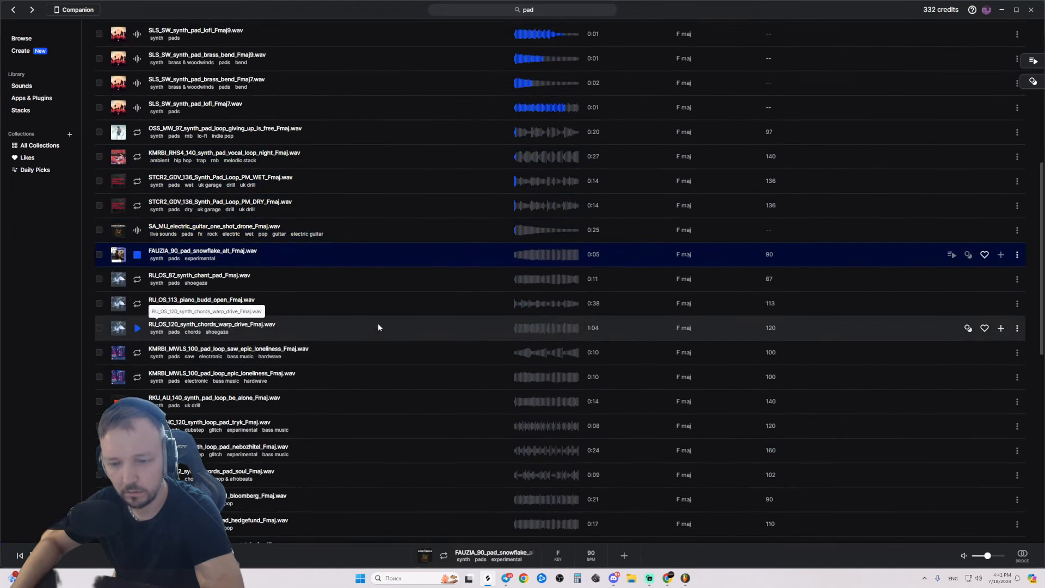
key(Down)
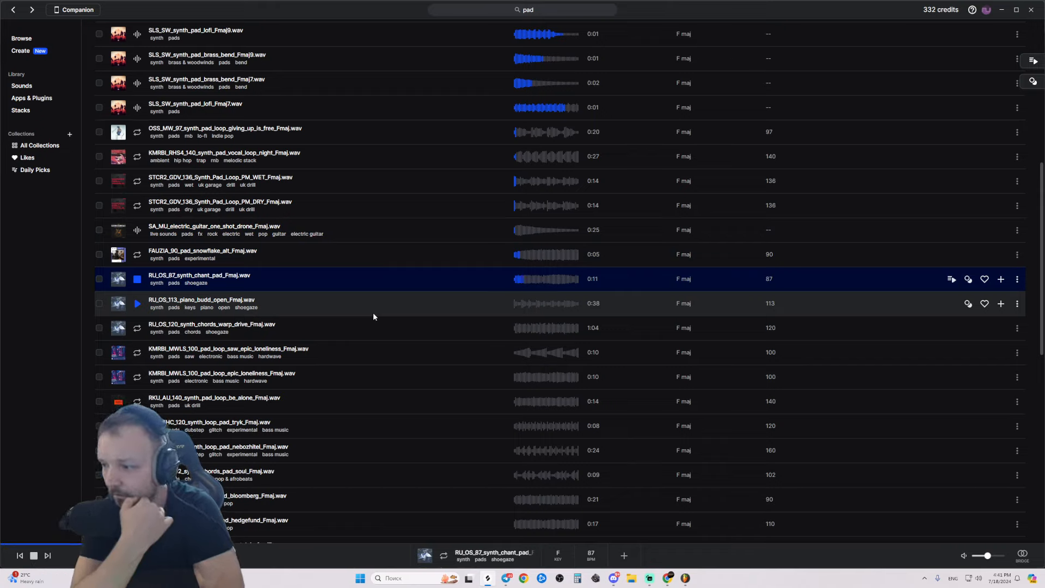
key(Down)
key(Down)
key(Down)
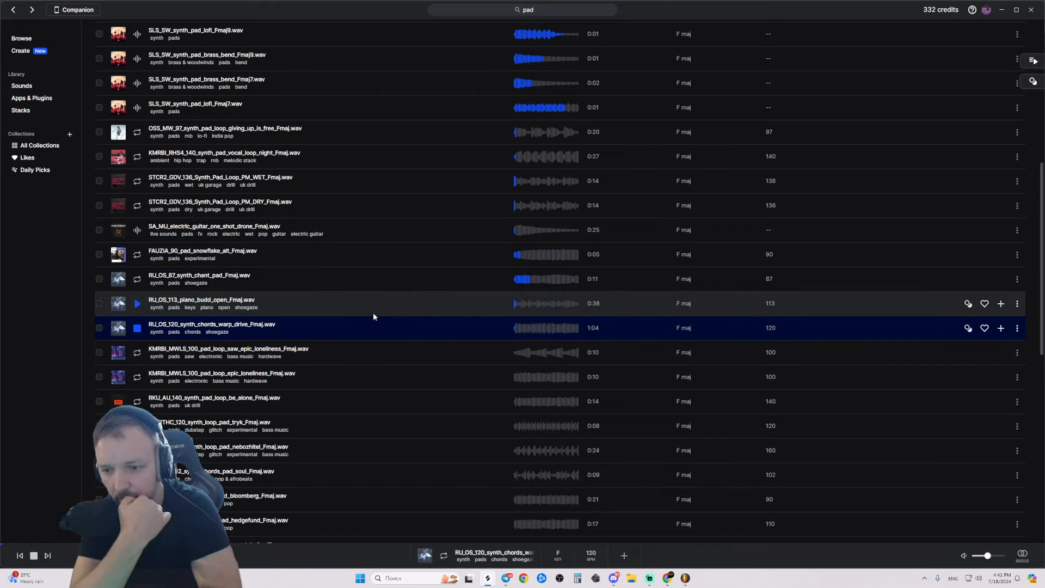
click(373, 315)
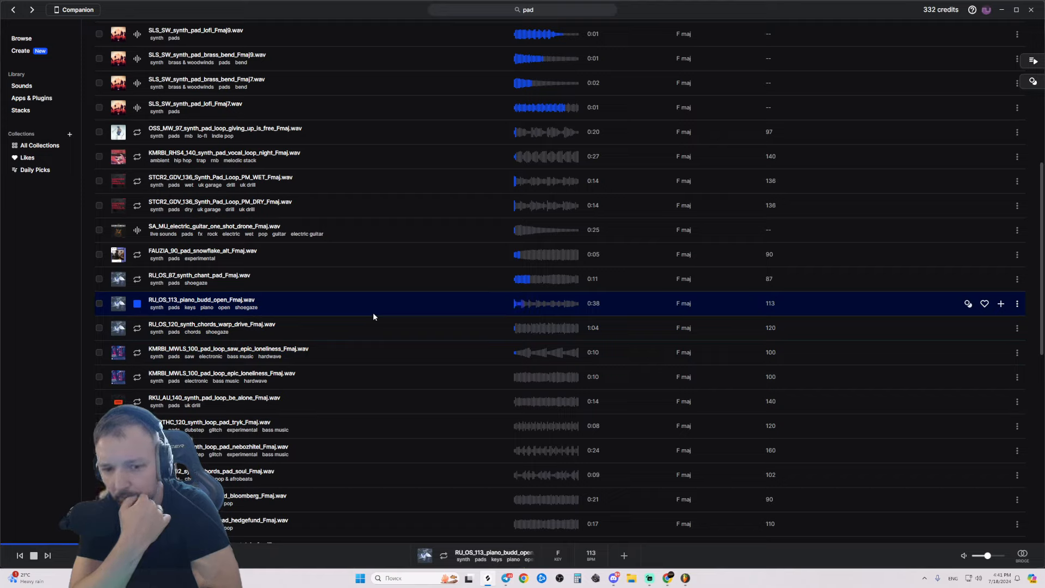
key(Down)
key(Down)
key(Down)
key(Down)
key(Down)
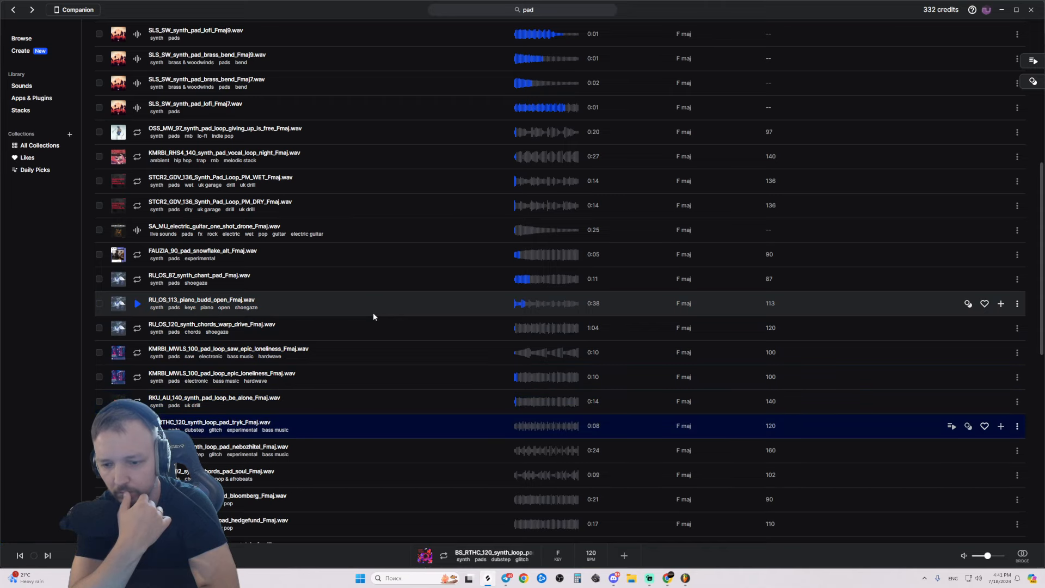
key(Down)
key(Down)
key(Down)
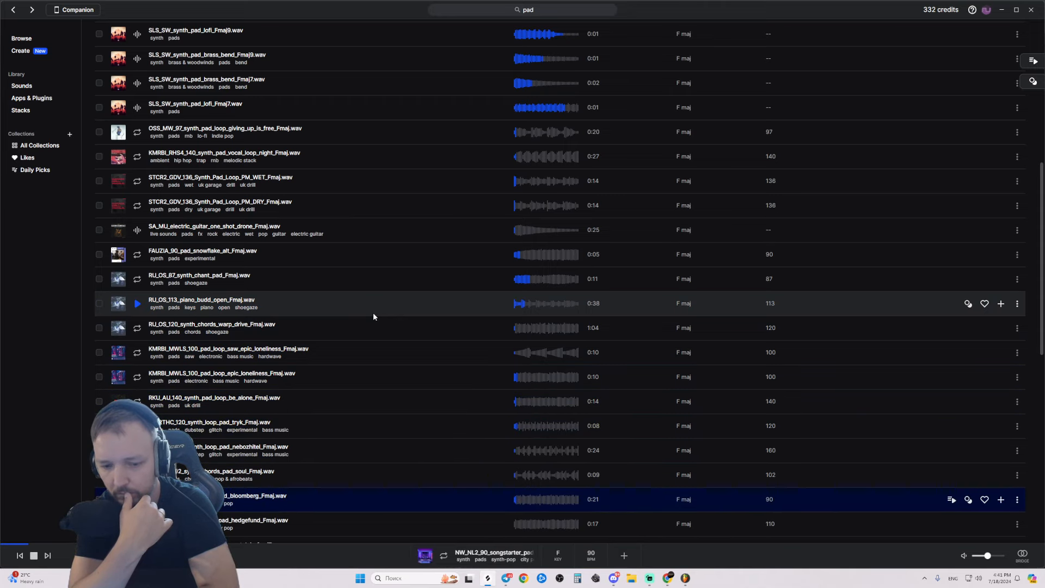
key(Down)
Re-preview the bloomberg Fmaj songstarter pad and download it for one credit.
key(alt+Tab)
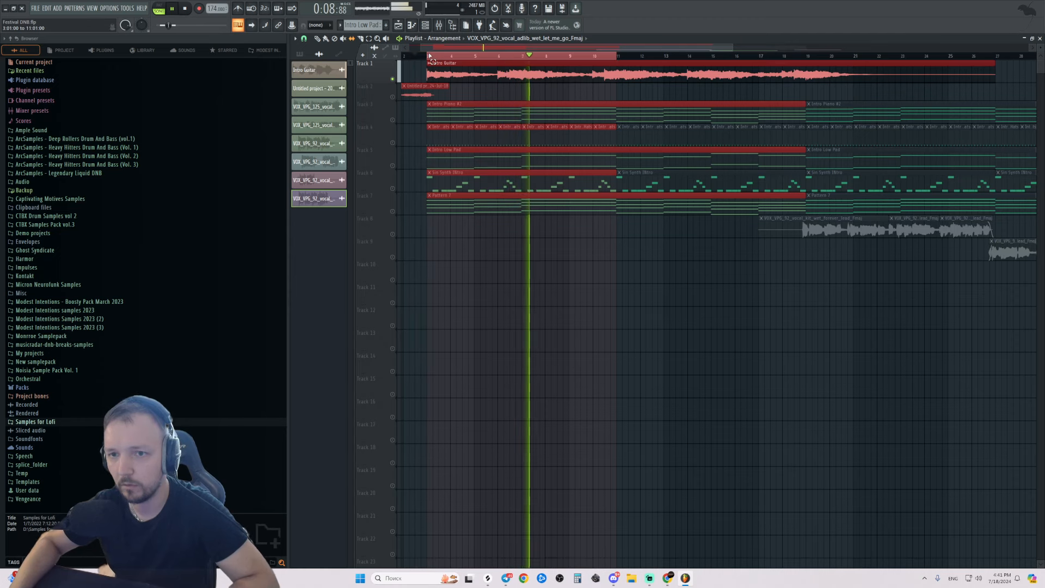
key(alt+Tab)
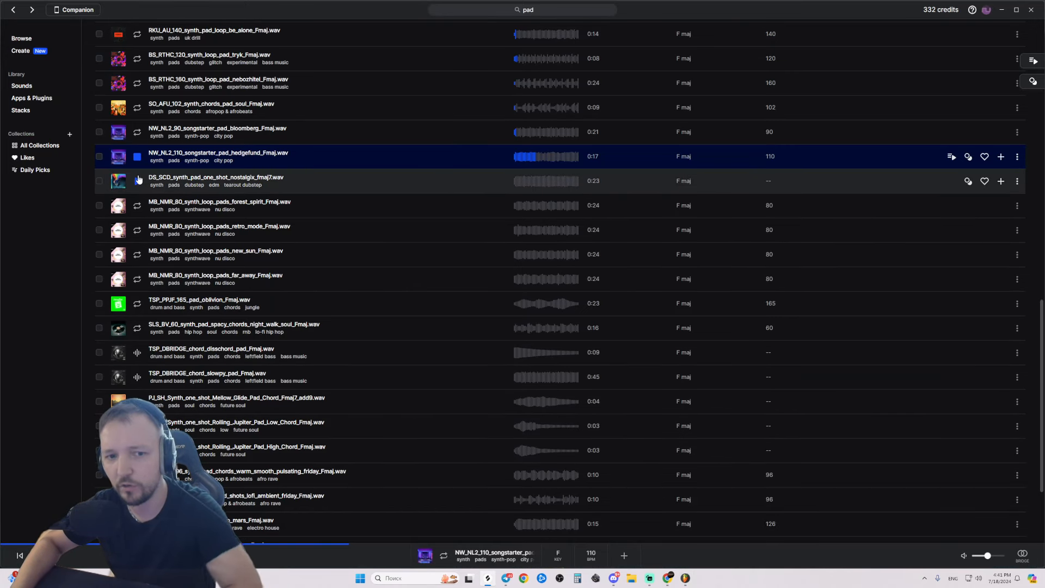
click(139, 139)
click(553, 133)
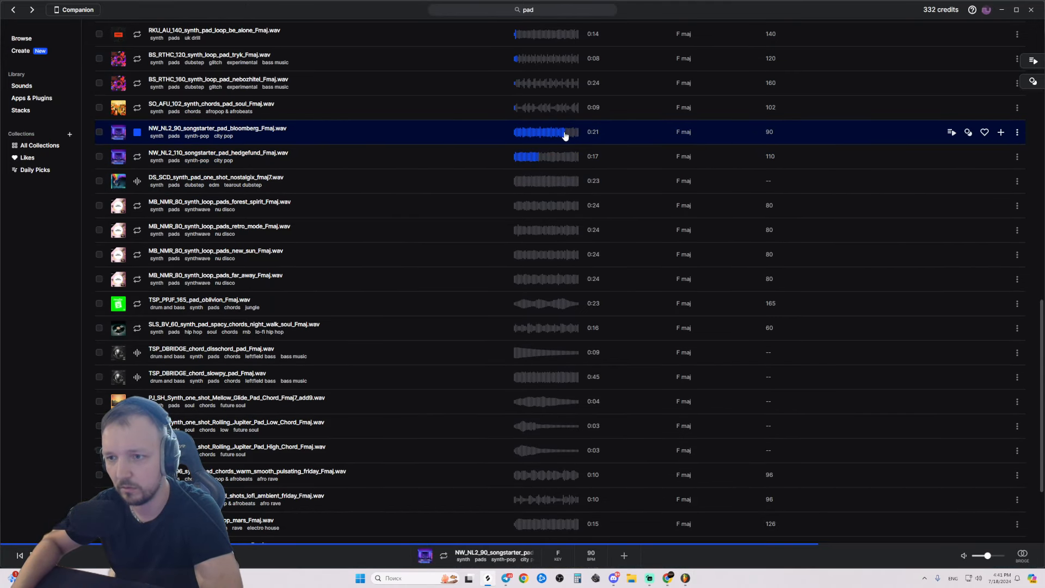
click(1001, 133)
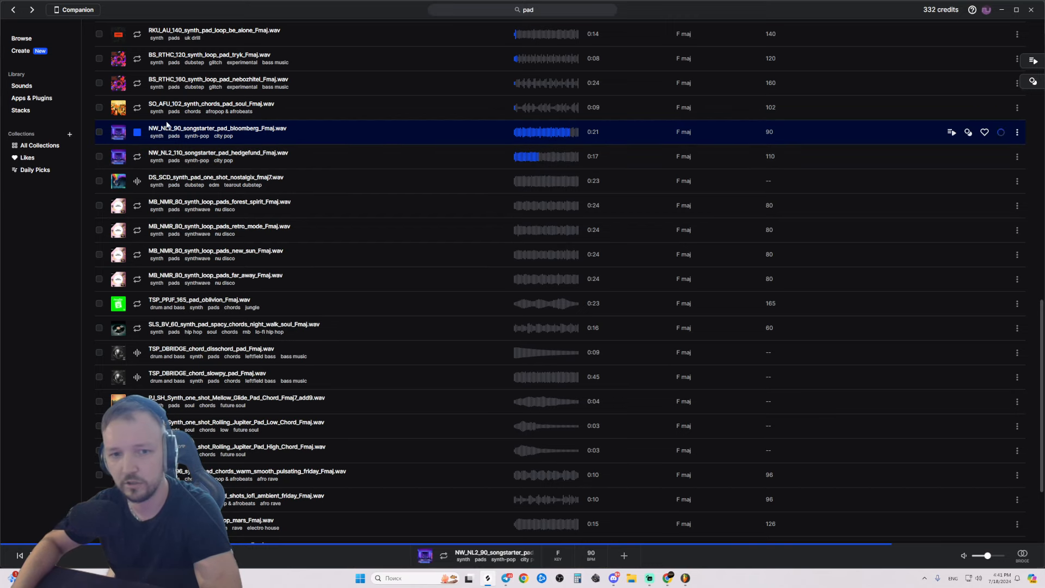
click(140, 135)
Drag the bloomberg pad from Splice onto Track 10 and open its mixer insert.
key(alt+Tab)
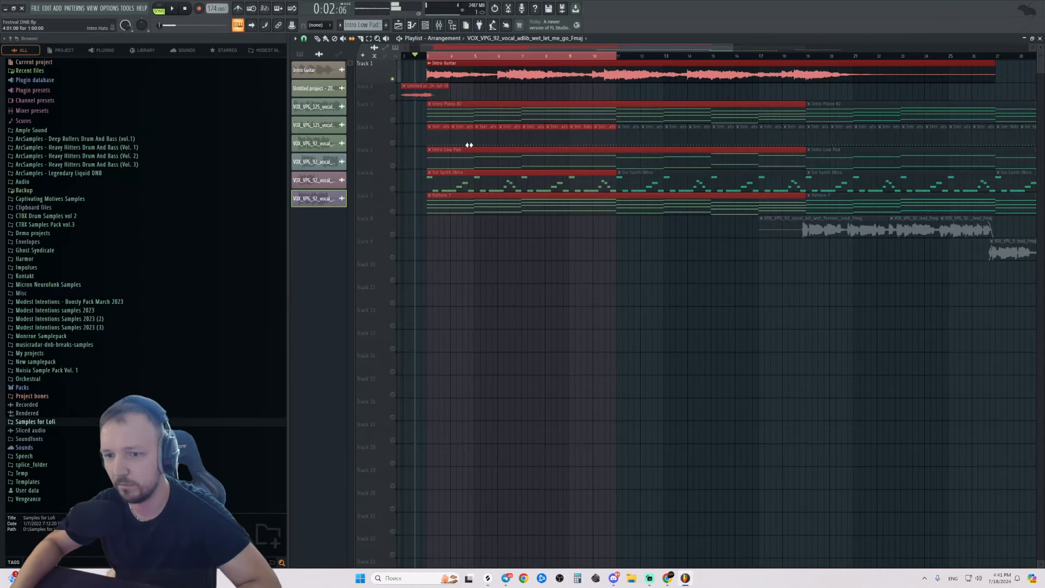
key(alt+Tab)
key(alt+Tab)
drag(704, 138, 459, 231)
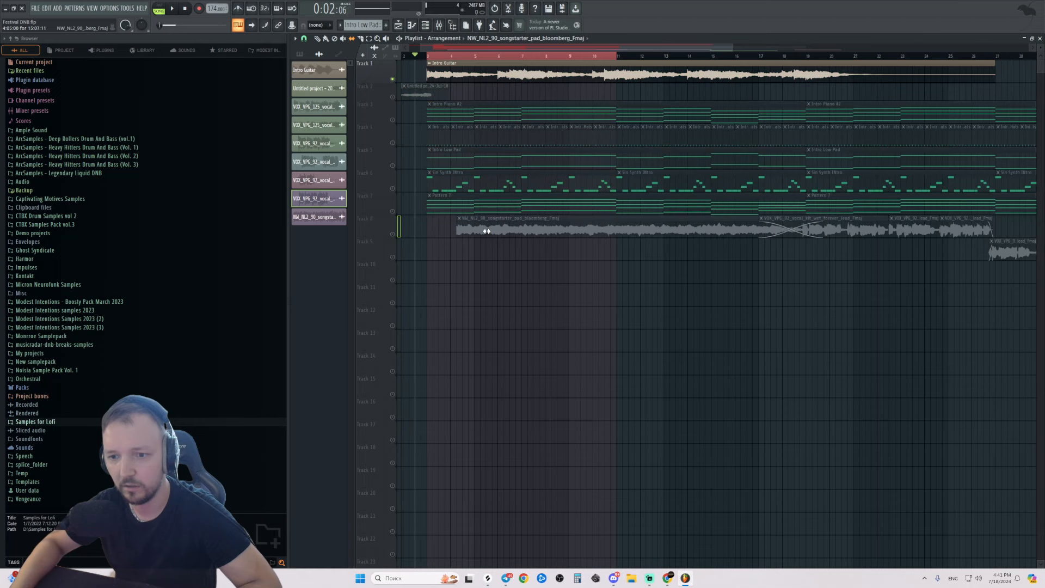
drag(527, 220, 495, 273)
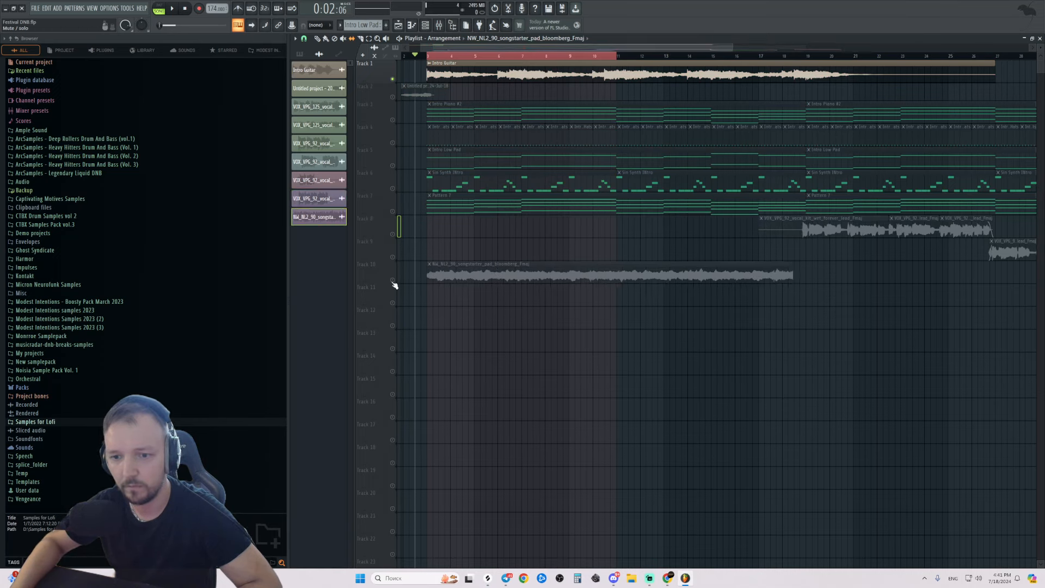
click(475, 277)
double_click(475, 277)
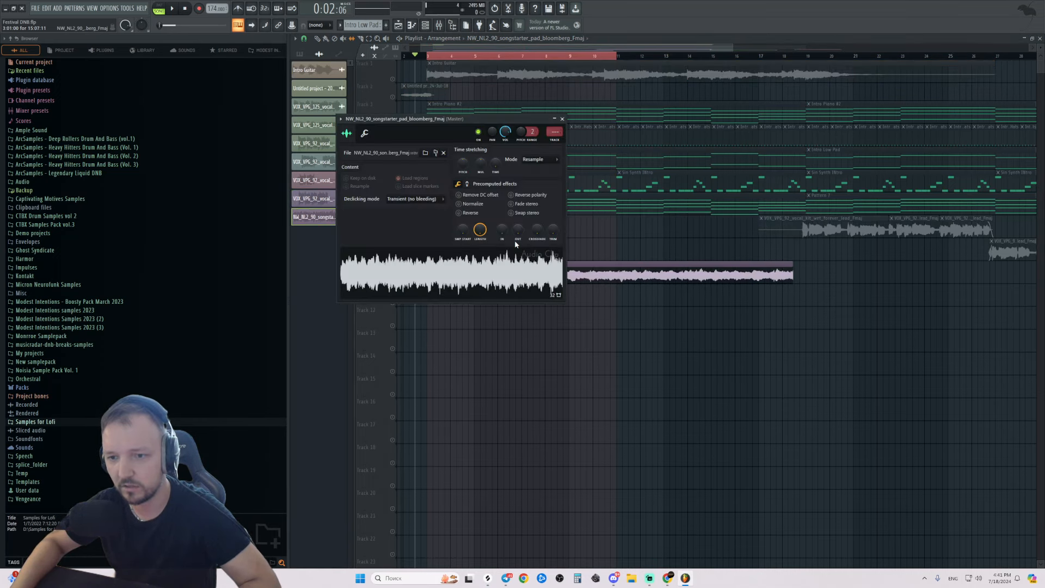
click(555, 131)
Rename mixer insert 9 to 'Intro Pad Back'.
double_click(670, 291)
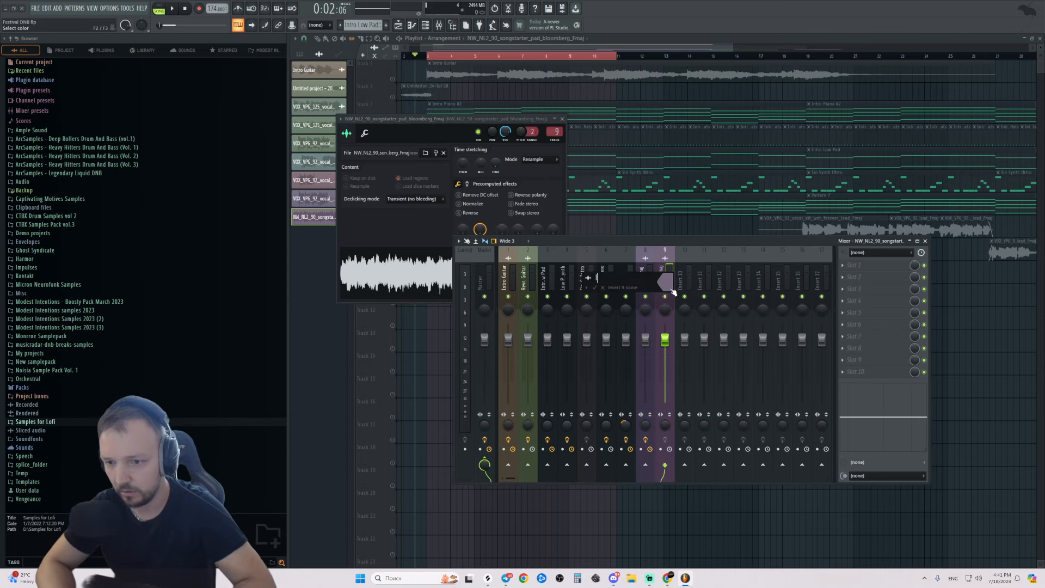
text(Intro Pad Back)
key(Return)
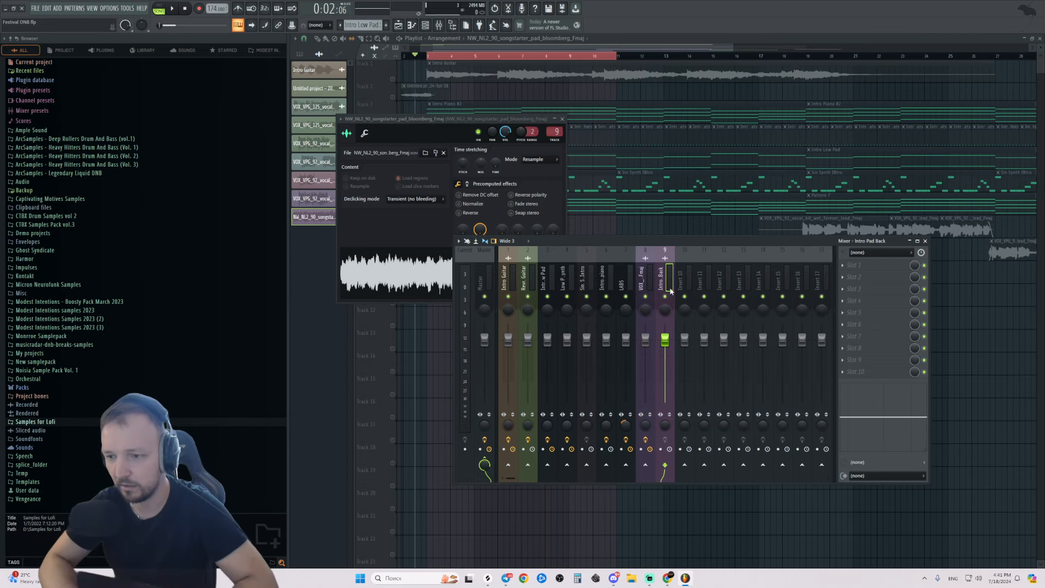
Add Fruity Parametric EQ 2 to the insert with the 40Hz + 18kHz cut preset.
click(862, 299)
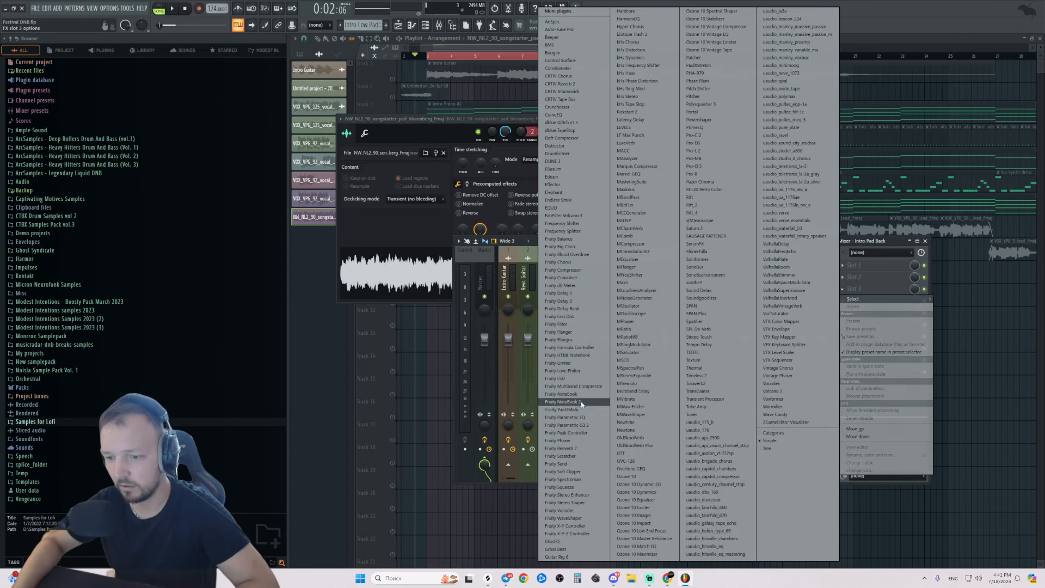
click(571, 433)
click(363, 141)
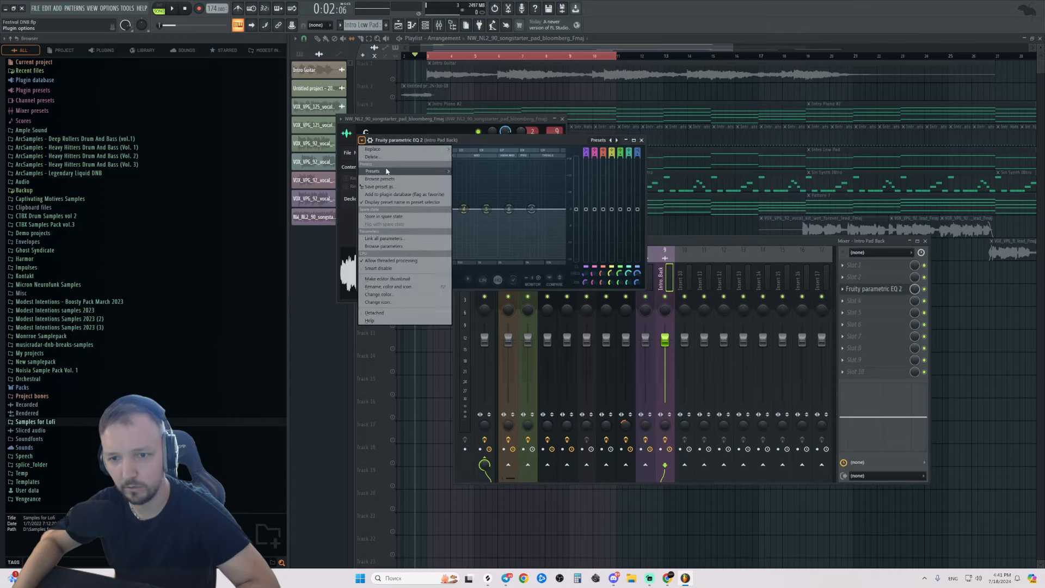
mouse_move(387, 170)
click(498, 216)
Audition the EQ'd pad and lower the Intro Pad Back volume to -4.7dB.
key(space)
scroll(585, 282, up, 6)
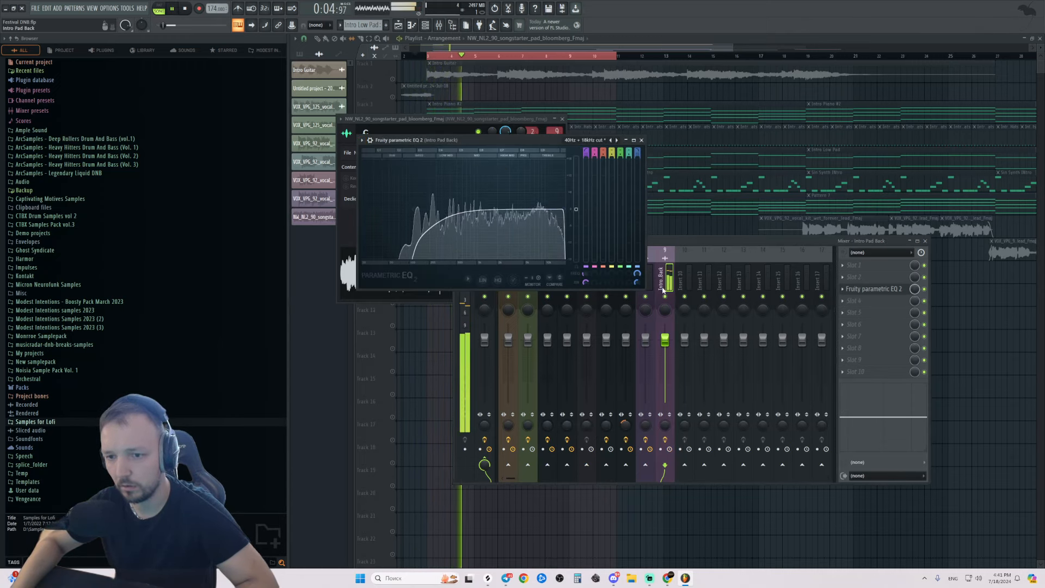
key(space)
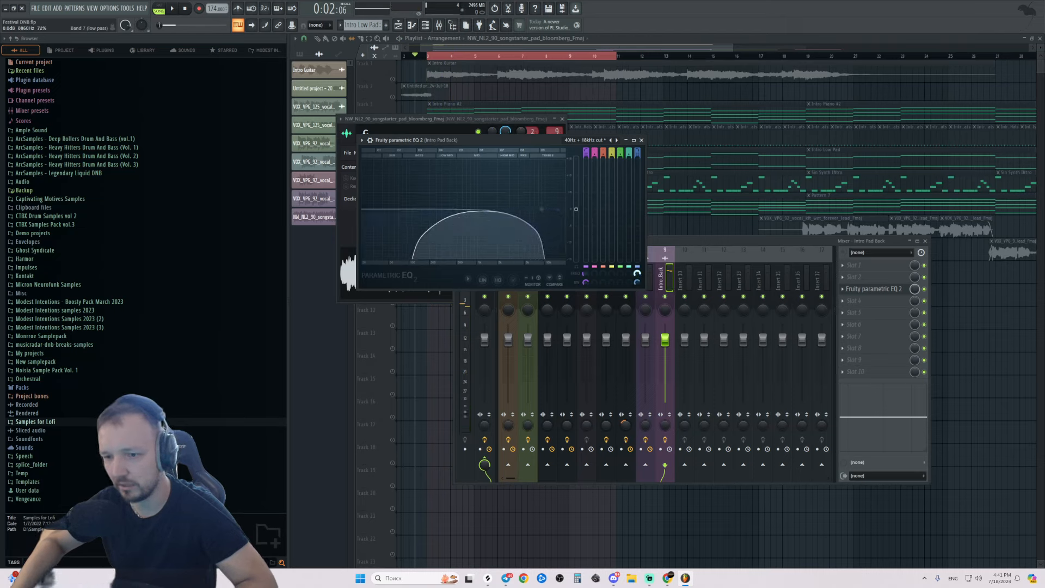
key(space)
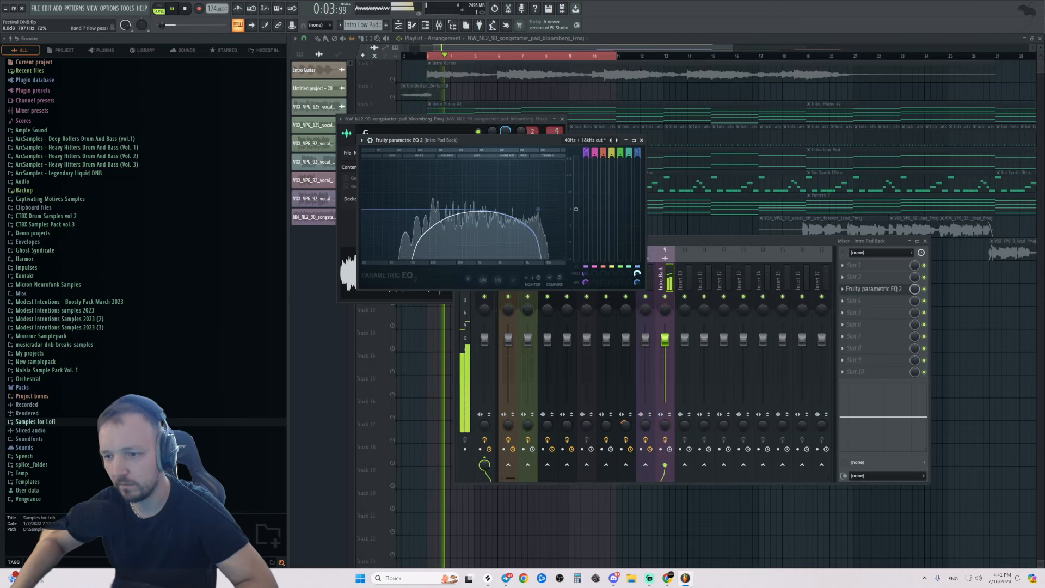
key(space)
drag(665, 339, 665, 353)
Load ValhallaRoom into slot 5 with 12.48 s decay, 44.2% mix and 7860 Hz high cut.
click(854, 313)
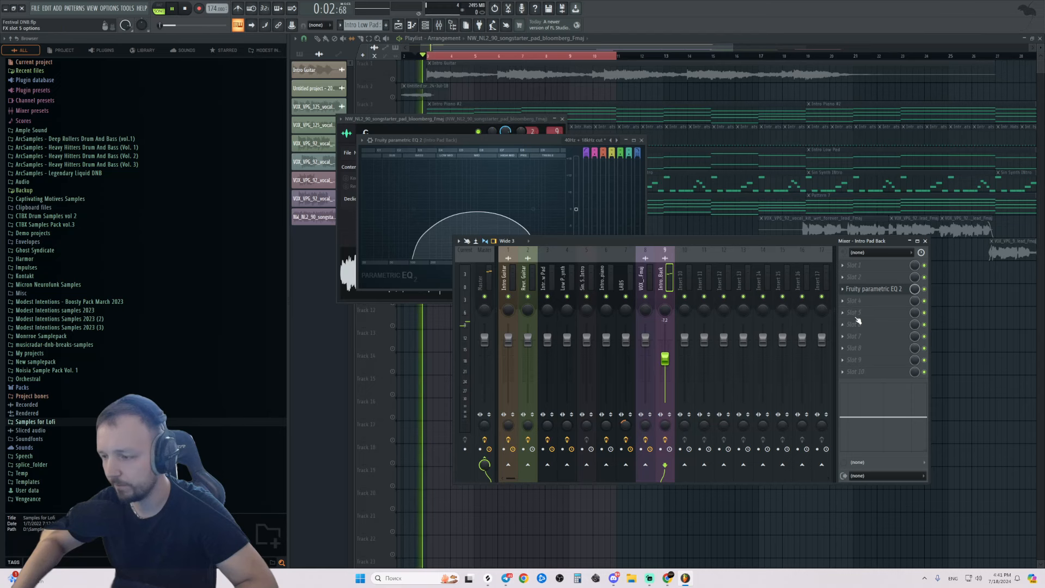
mouse_move(857, 322)
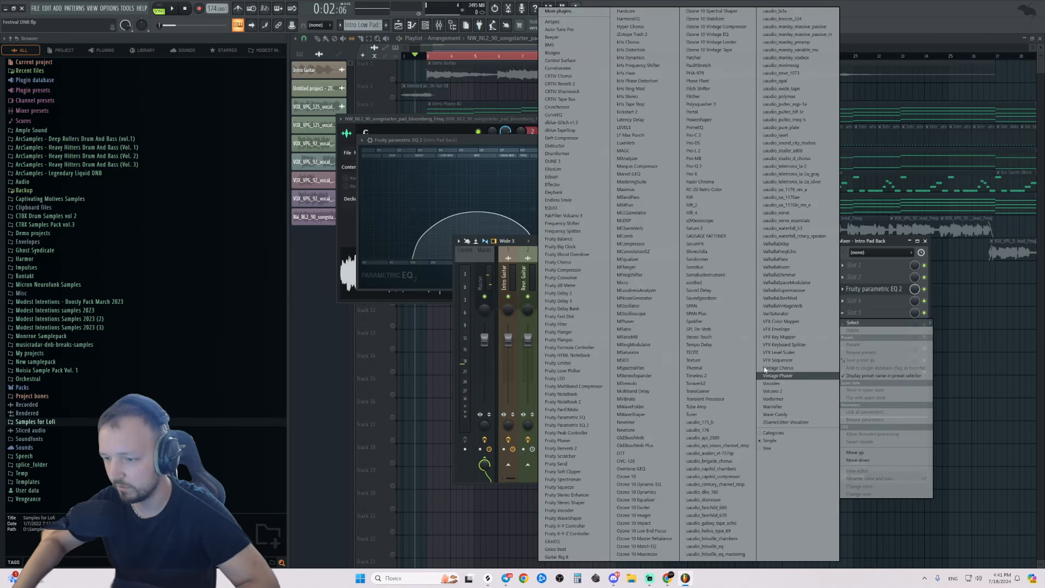
click(792, 269)
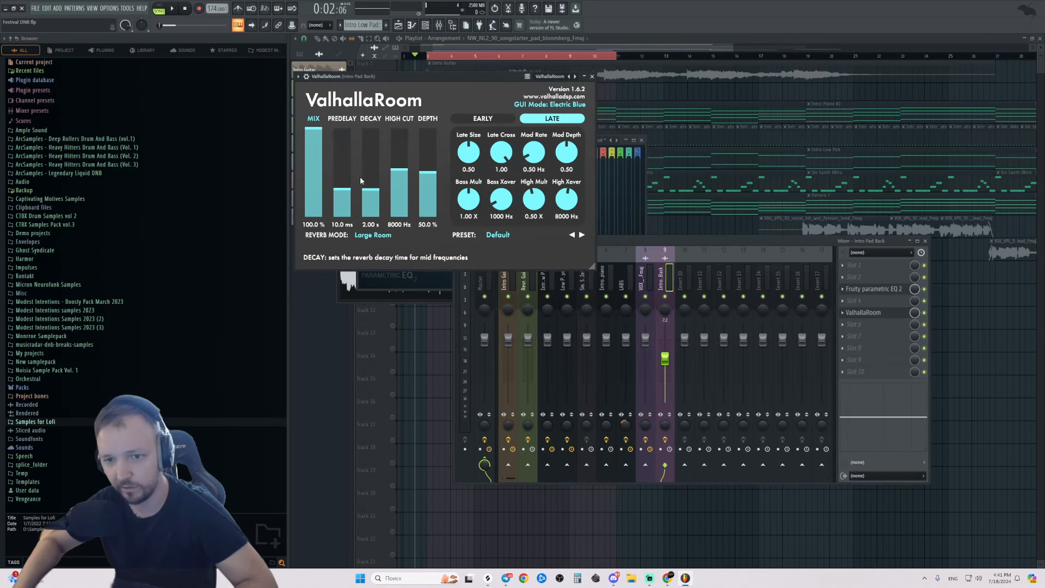
drag(373, 192, 373, 170)
drag(313, 131, 313, 176)
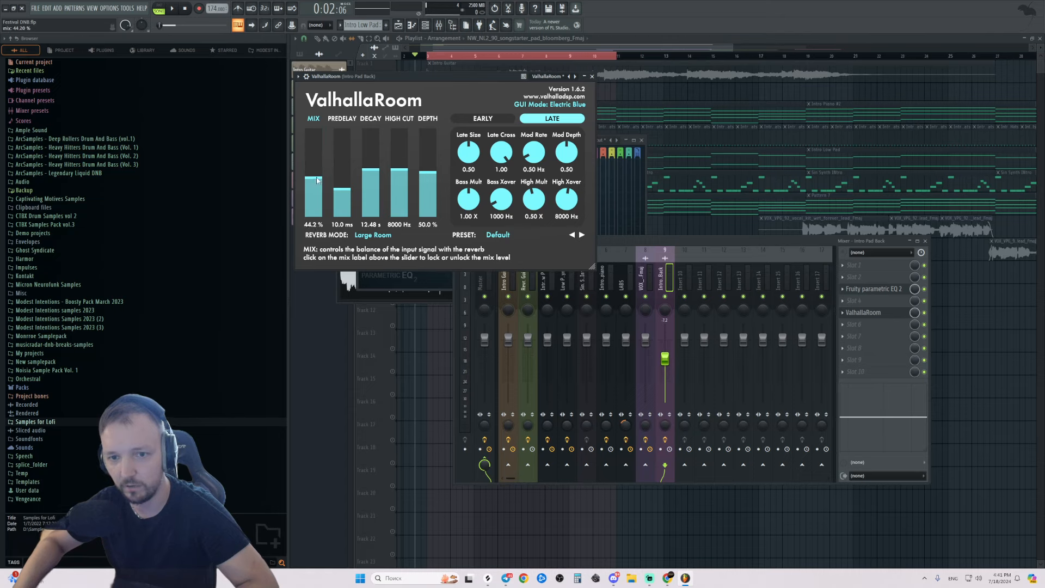
drag(407, 169, 407, 173)
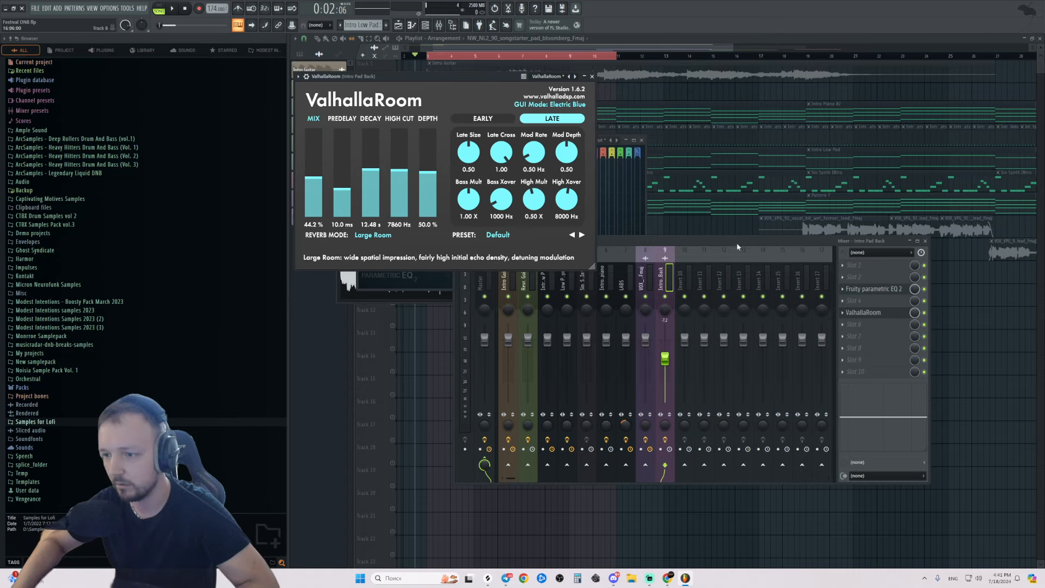
While playing, raise the reverb mix to 47% and lower the Intro Pad Back fader slightly.
key(space)
drag(314, 177, 345, 280)
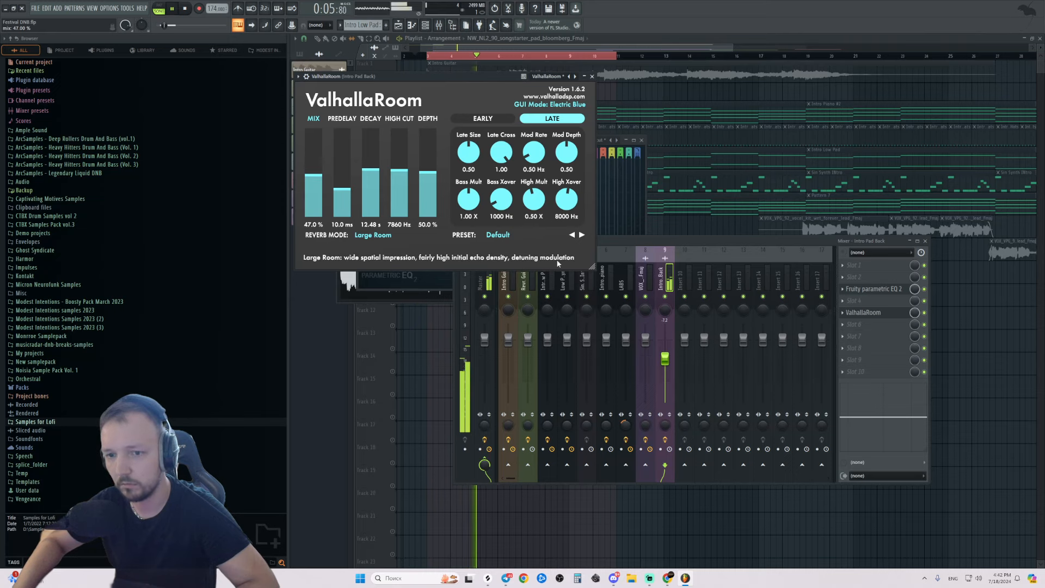
drag(666, 359, 667, 364)
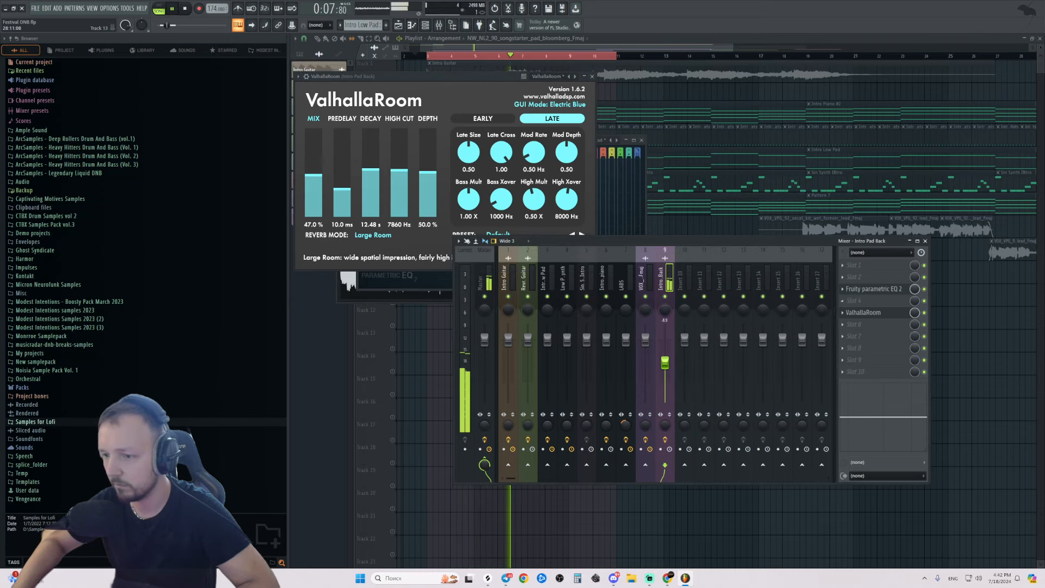
click(1033, 342)
key(space)
Slice the Track 10 pad clip and place a 2-bar copy right after the first.
drag(794, 265, 526, 275)
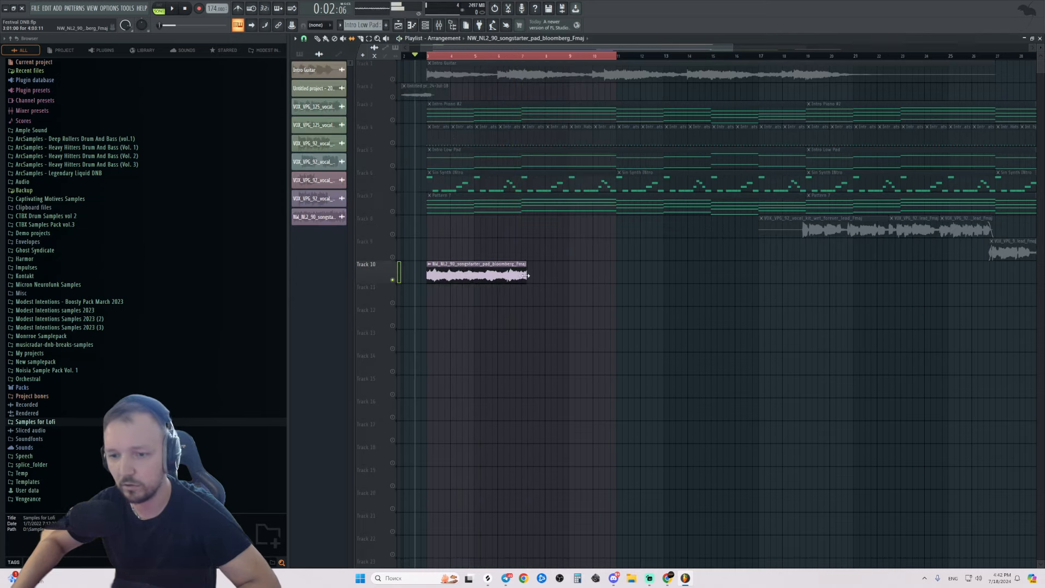
key(ctrl+z)
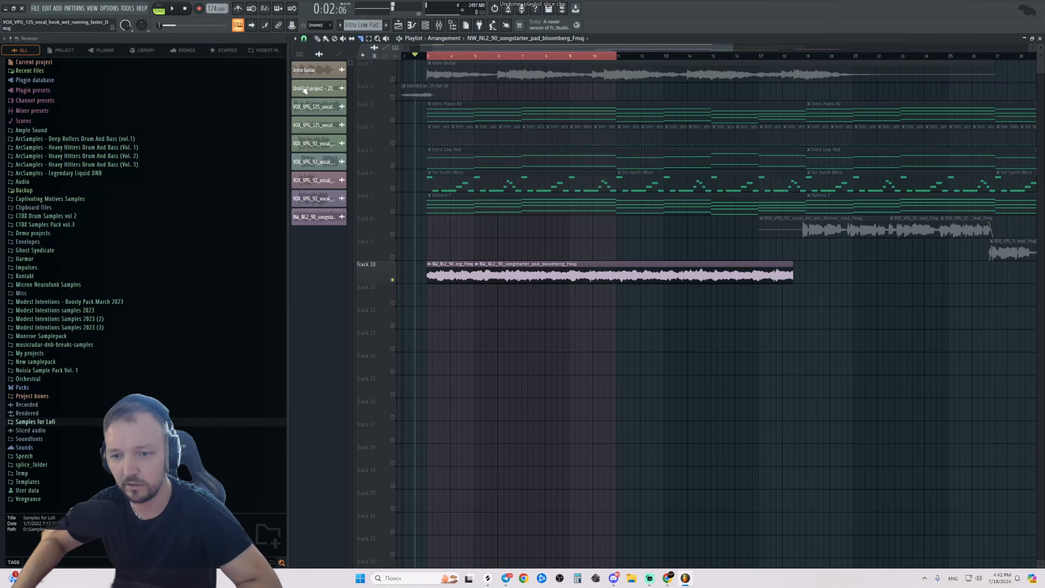
key(t)
click(536, 271)
drag(538, 274, 471, 275)
Change the Track 10 pad clip's declicking mode in its sample settings.
double_click(491, 275)
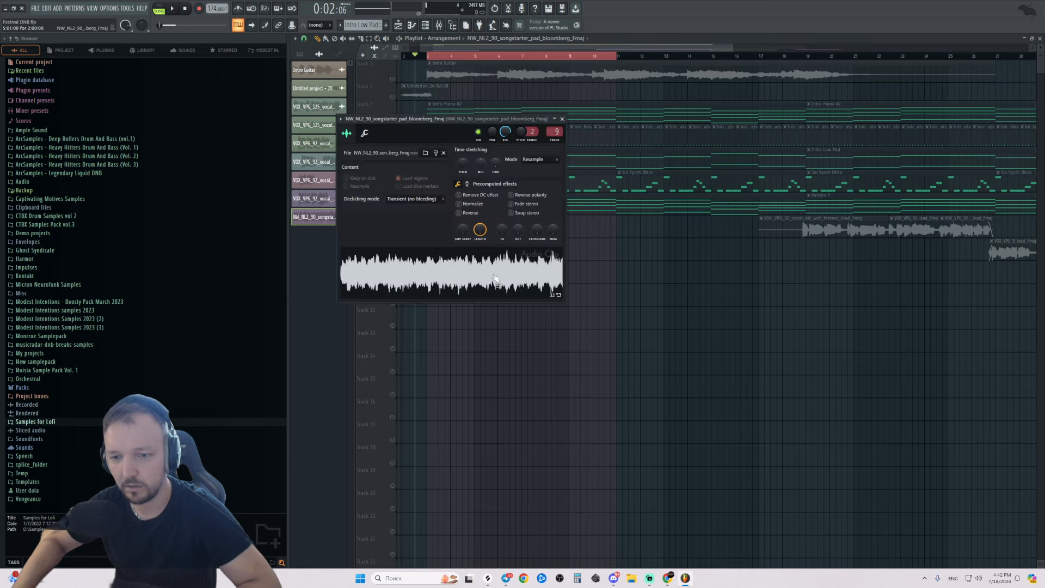
click(412, 199)
click(422, 224)
right_click(618, 282)
scroll(436, 266, up, 4)
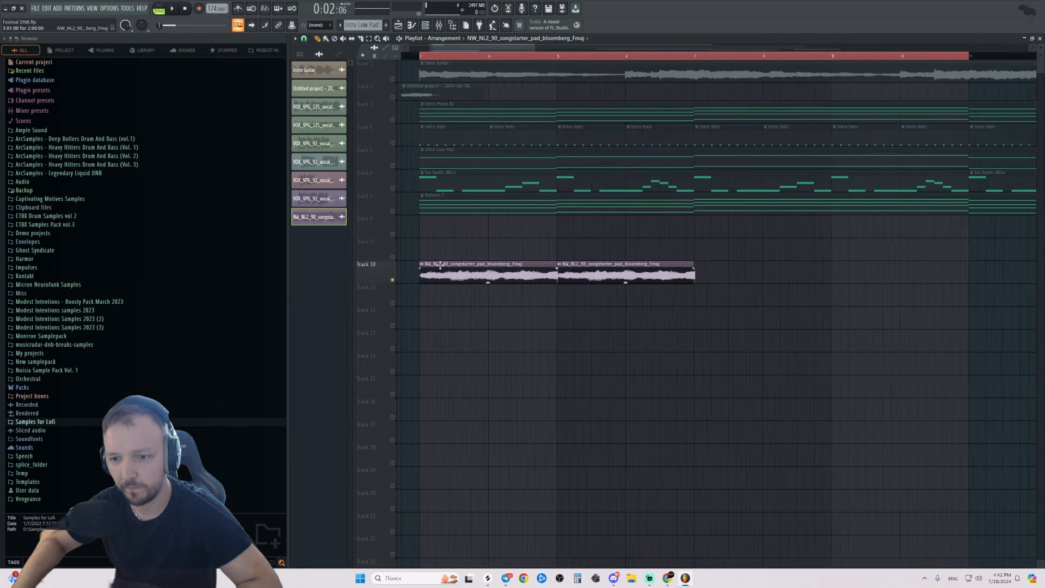
scroll(507, 272, up, 3)
scroll(810, 267, down, 3)
Duplicate both pad clips with Ctrl+B into four clips, play, and reopen the sample settings.
drag(779, 238, 560, 302)
key(ctrl+b)
key(space)
scroll(598, 305, down, 2)
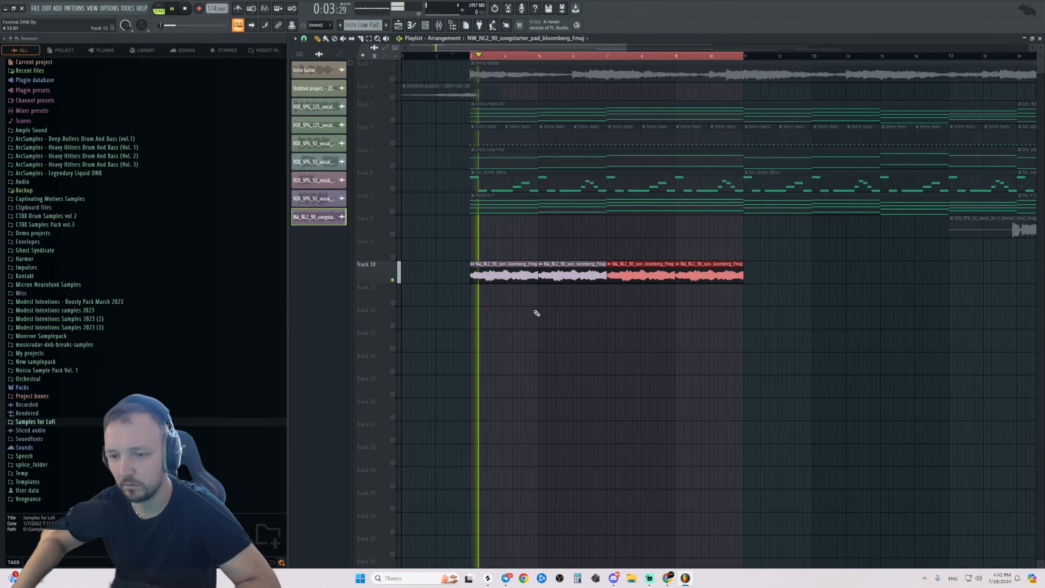
click(579, 320)
double_click(589, 270)
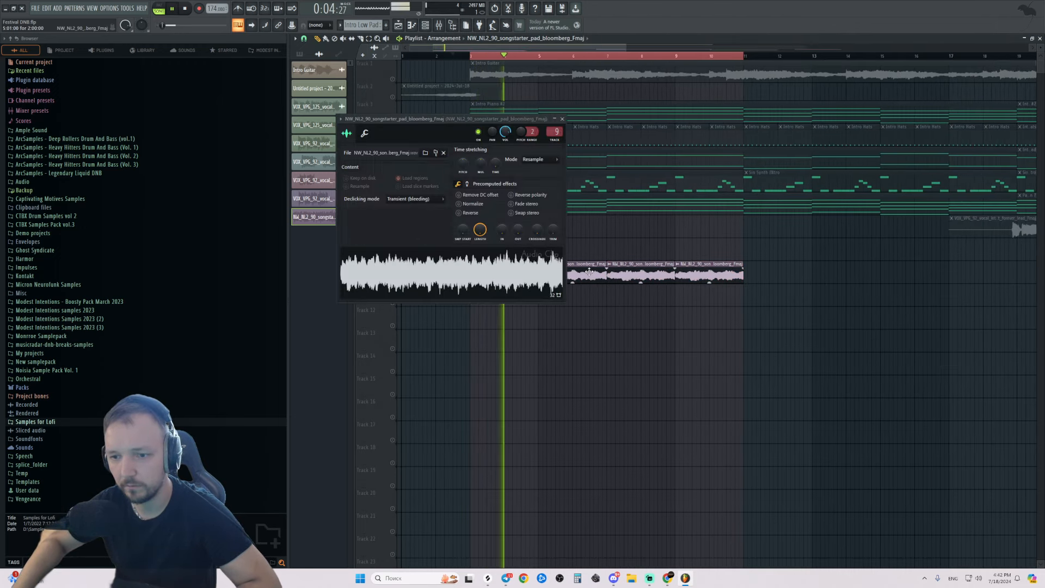
Add Fruity Parametric EQ 2 with the 40Hz + 18kHz cut preset to the pad's mixer track.
click(440, 26)
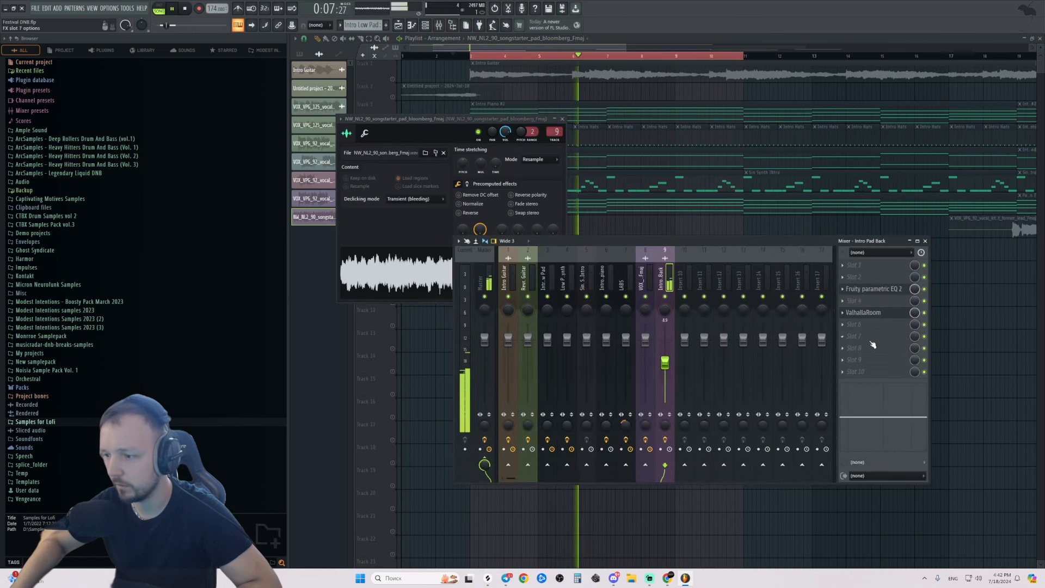
click(857, 325)
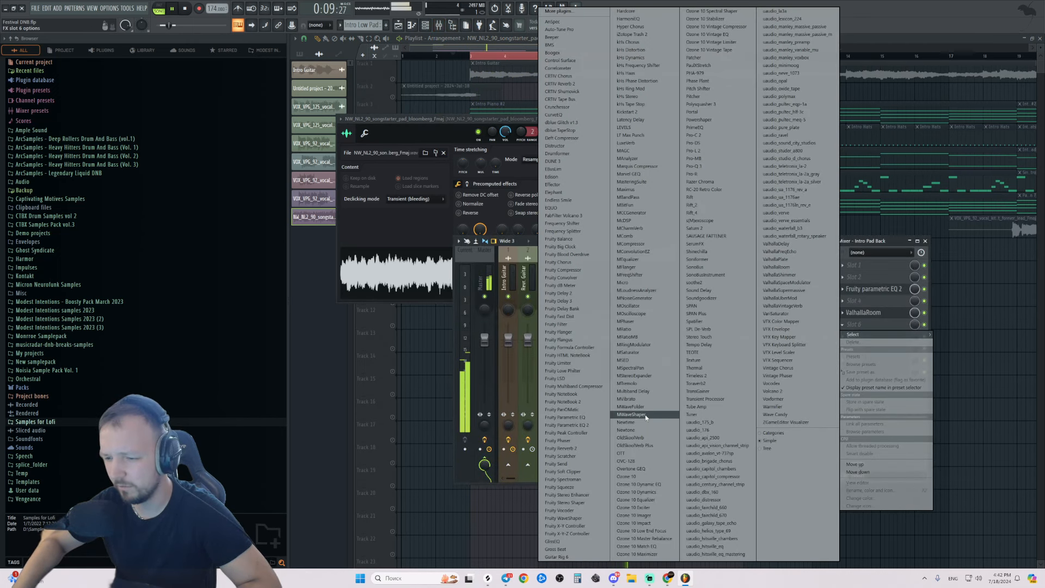
click(576, 424)
click(308, 87)
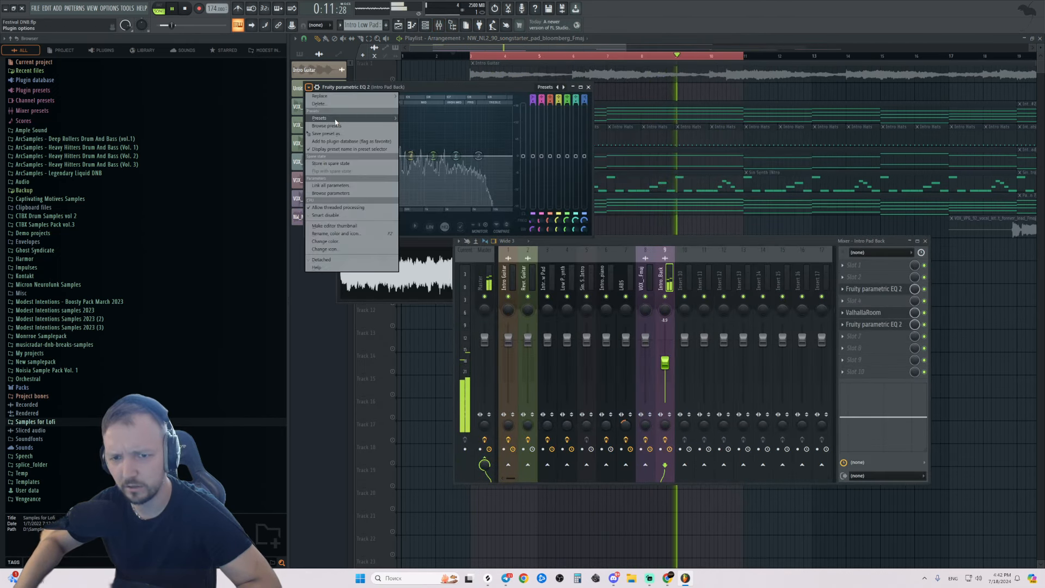
mouse_move(353, 118)
click(424, 164)
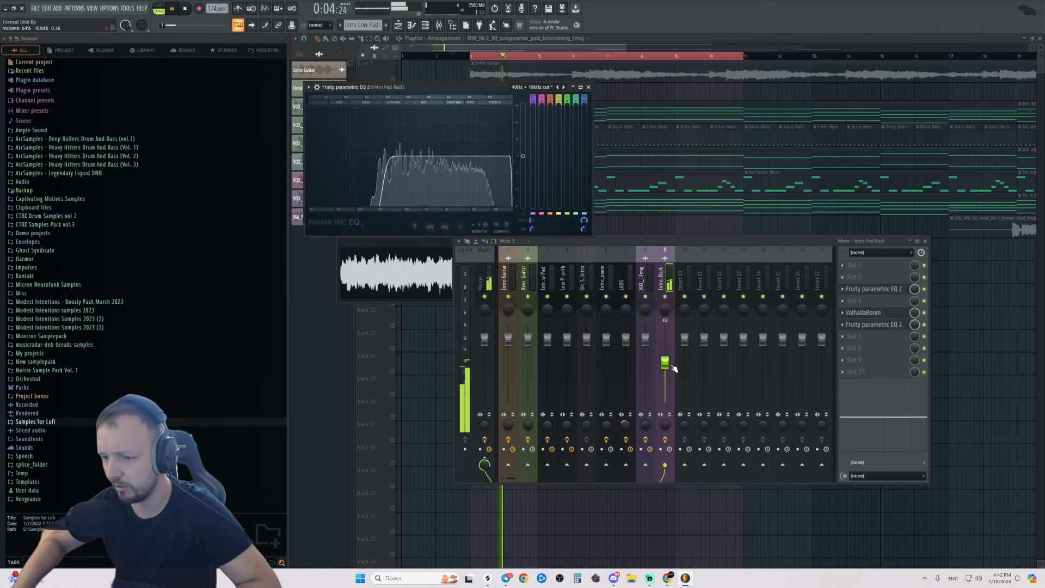
key(F12)
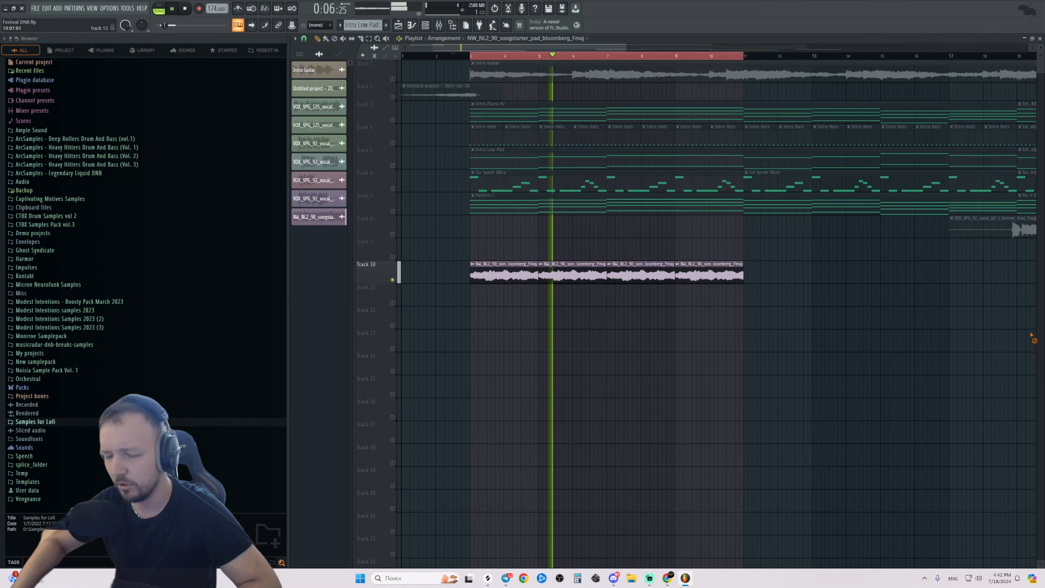
key(space)
Unsolo Track 10 and set the pad channel volume to 72%.
right_click(392, 280)
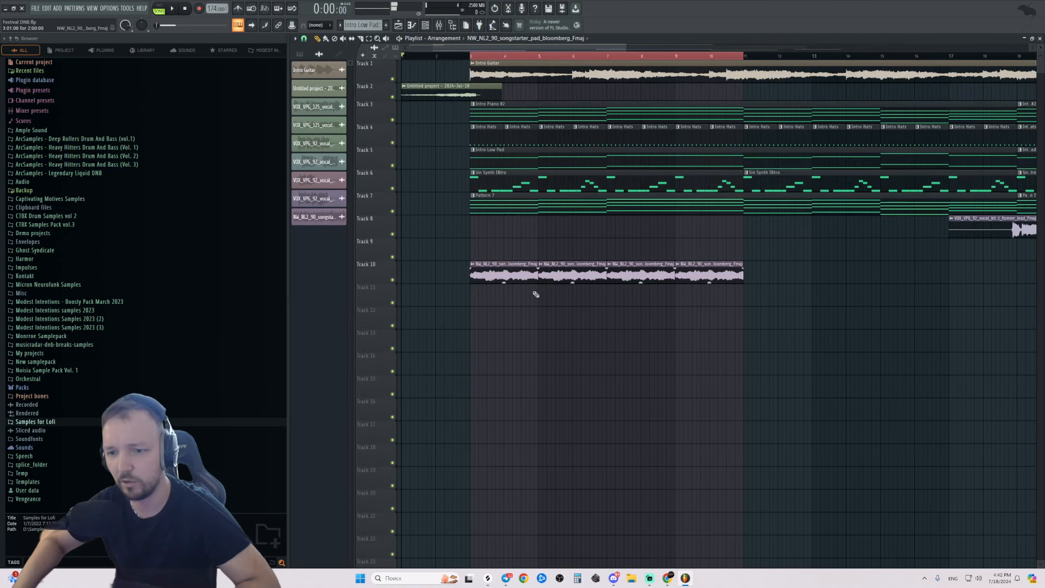
double_click(495, 274)
click(364, 134)
drag(367, 163, 368, 177)
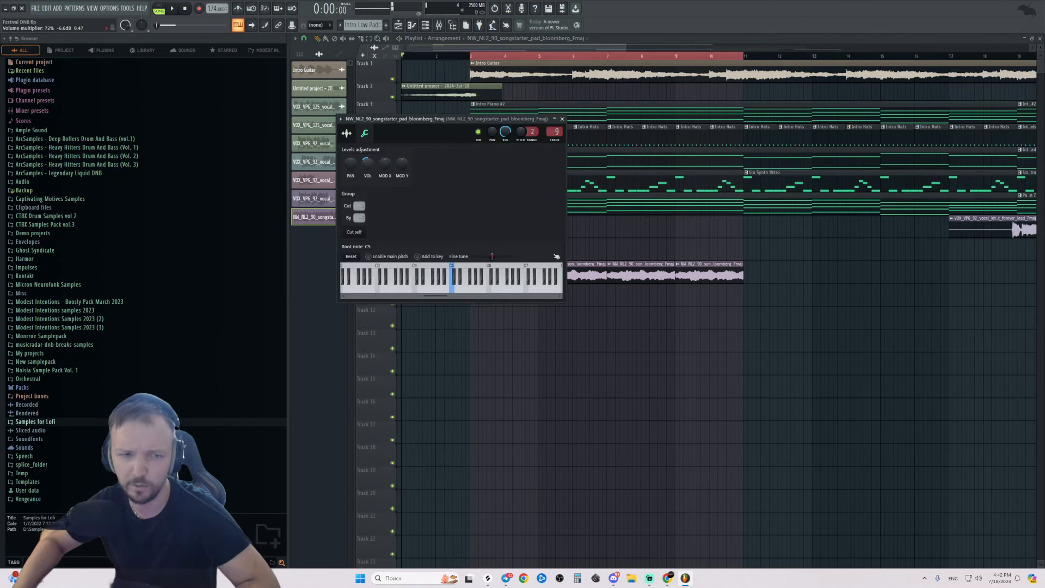
key(Escape)
key(space)
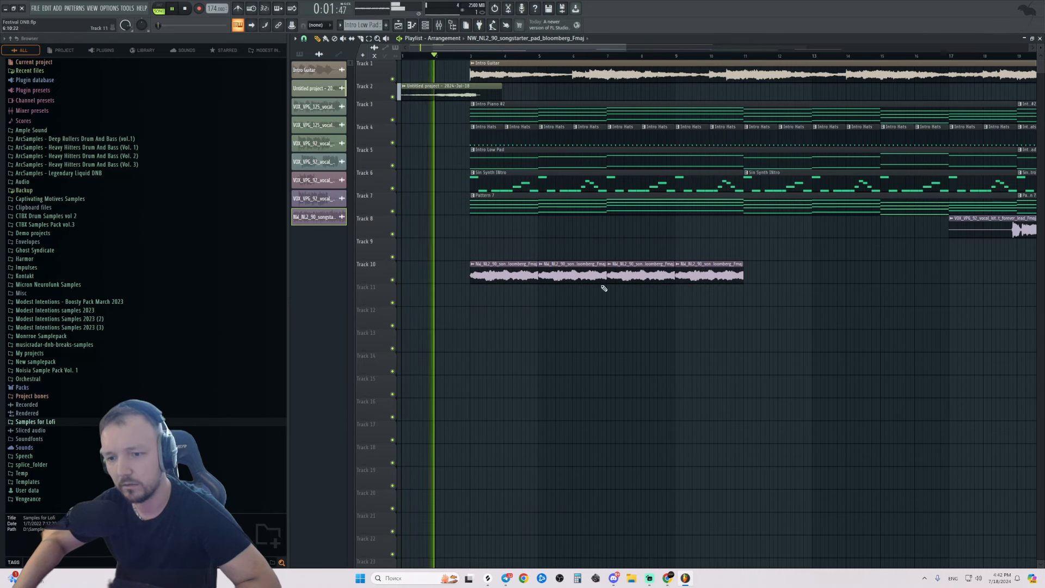
Copy the pad clips to repeat the loop from bar 11 and bar 19.
drag(816, 273, 567, 276)
scroll(455, 297, down, 3)
drag(730, 272, 681, 282)
Remove ValhallaRoom from the pad's mixer track and return to Splice.
double_click(670, 277)
click(440, 26)
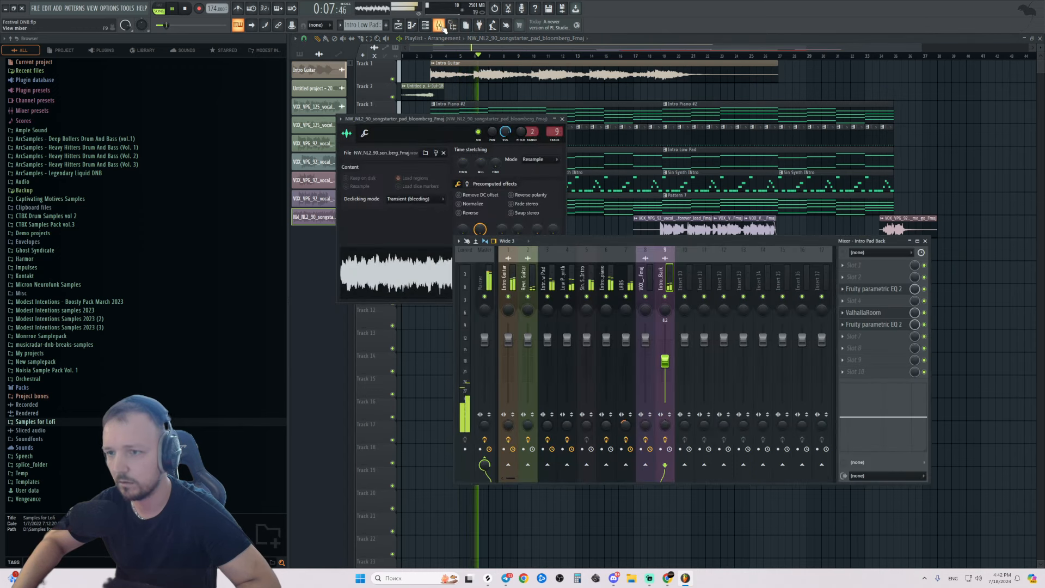
key(space)
click(843, 314)
click(854, 330)
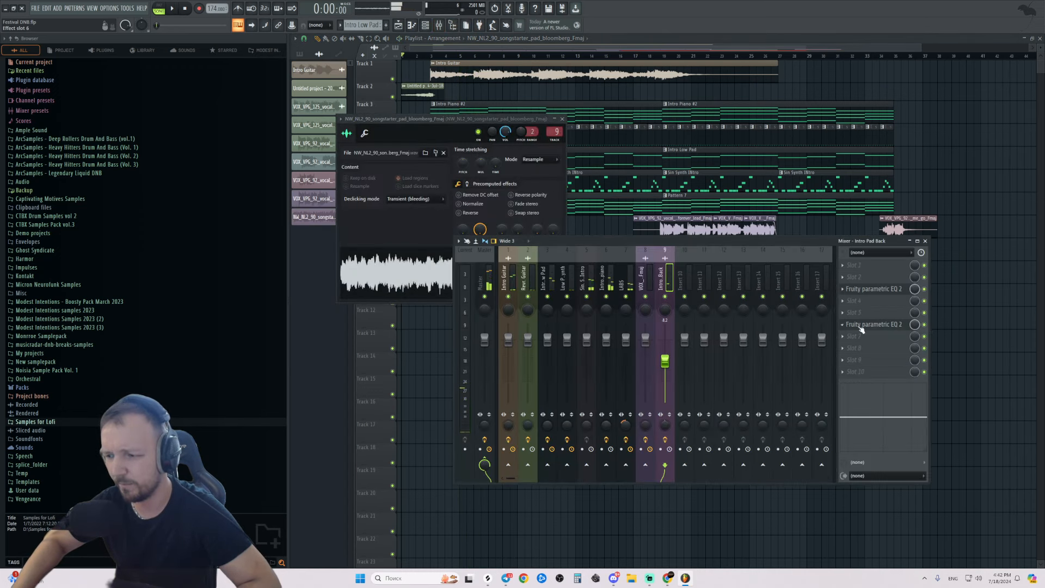
key(alt+Tab)
Preview the disschord, Mellow Glide and following F major pads in the Splice results.
click(140, 353)
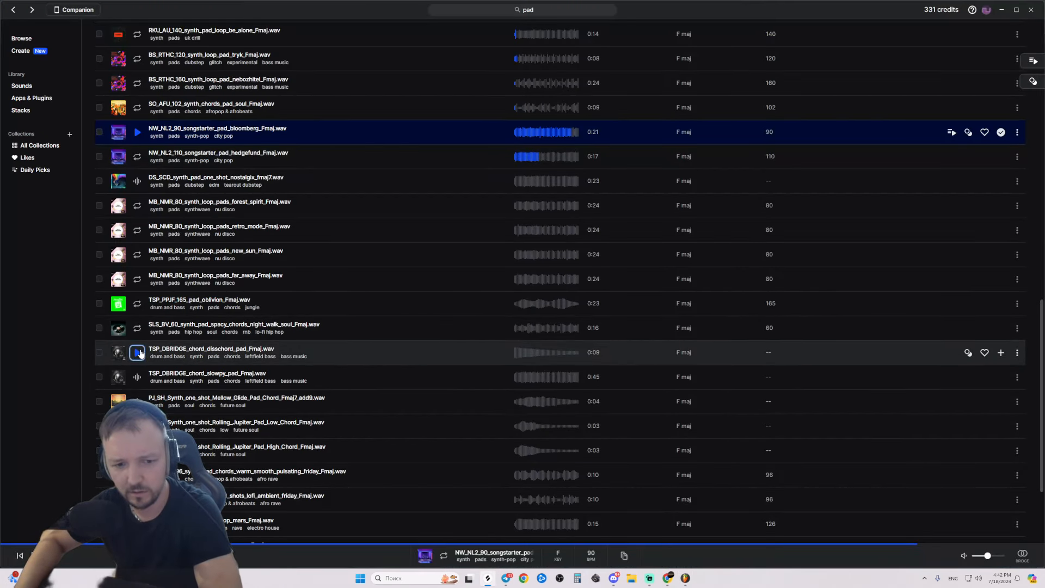
key(Down)
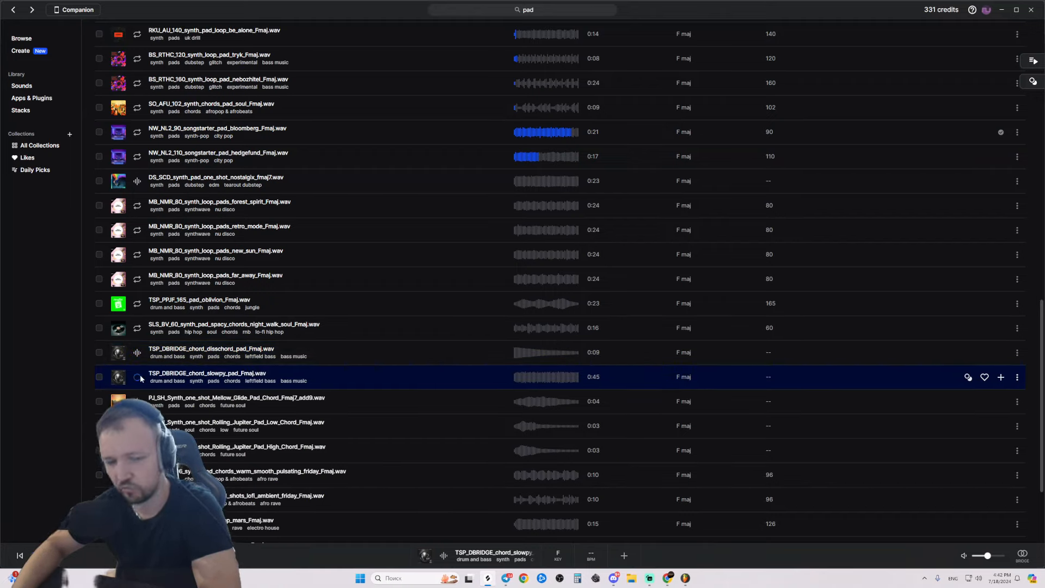
key(Down)
key(Down)
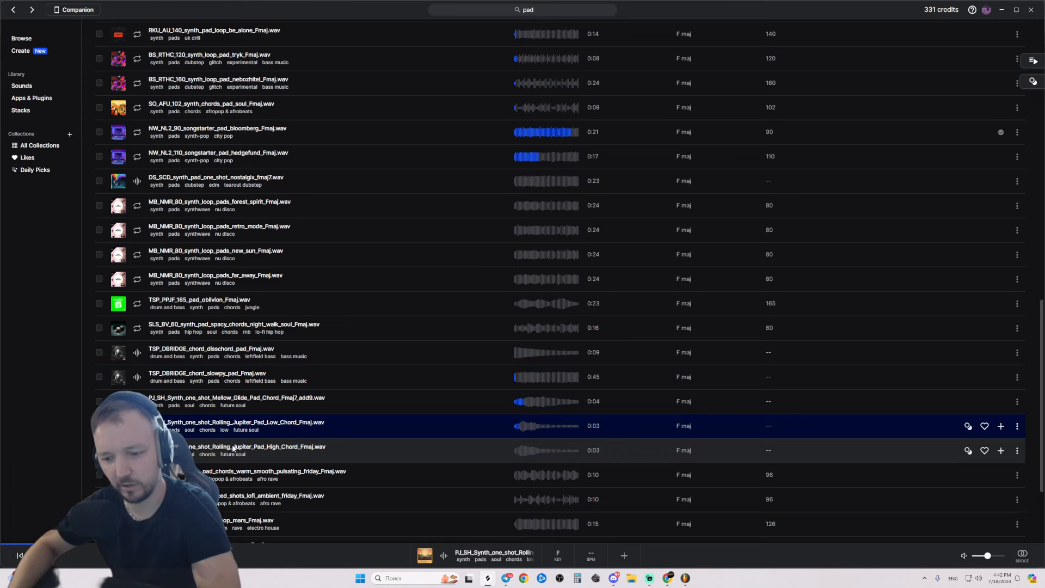
key(Down)
key(Down)
key(Down)
key(Down)
key(Down)
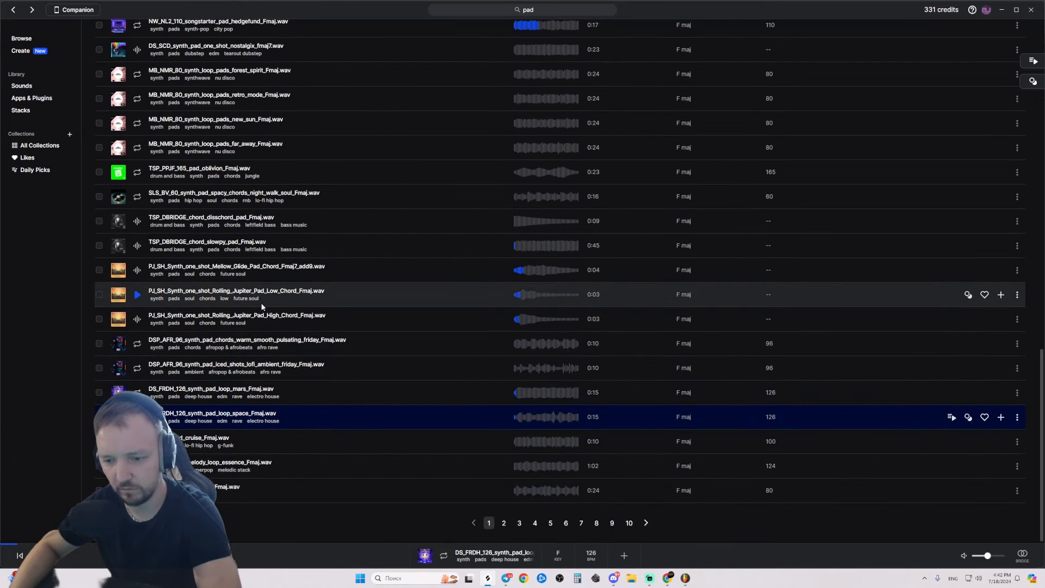
key(Down)
key(Down)
key(Down)
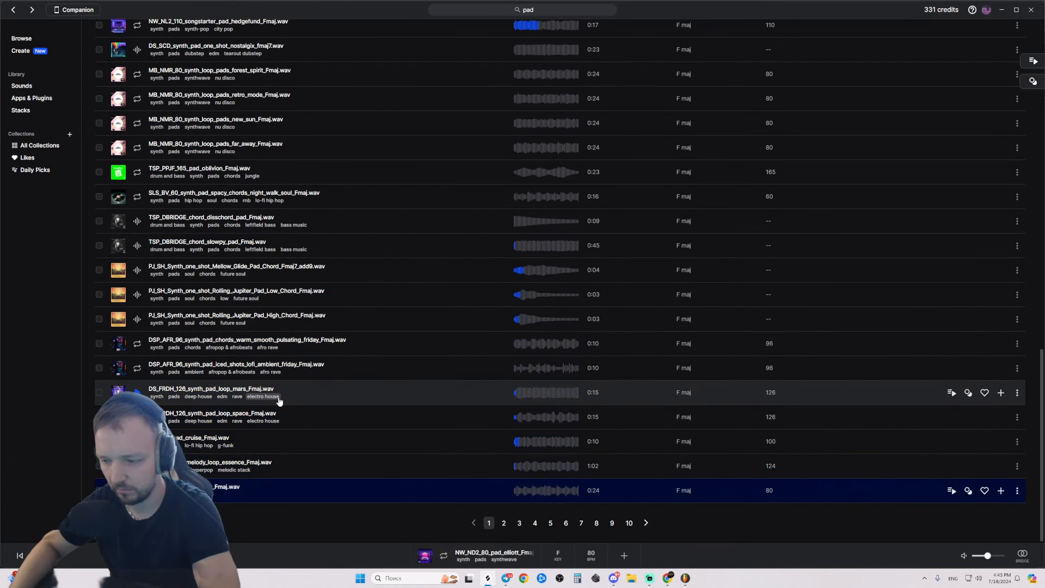
key(Up)
key(Down)
key(Down)
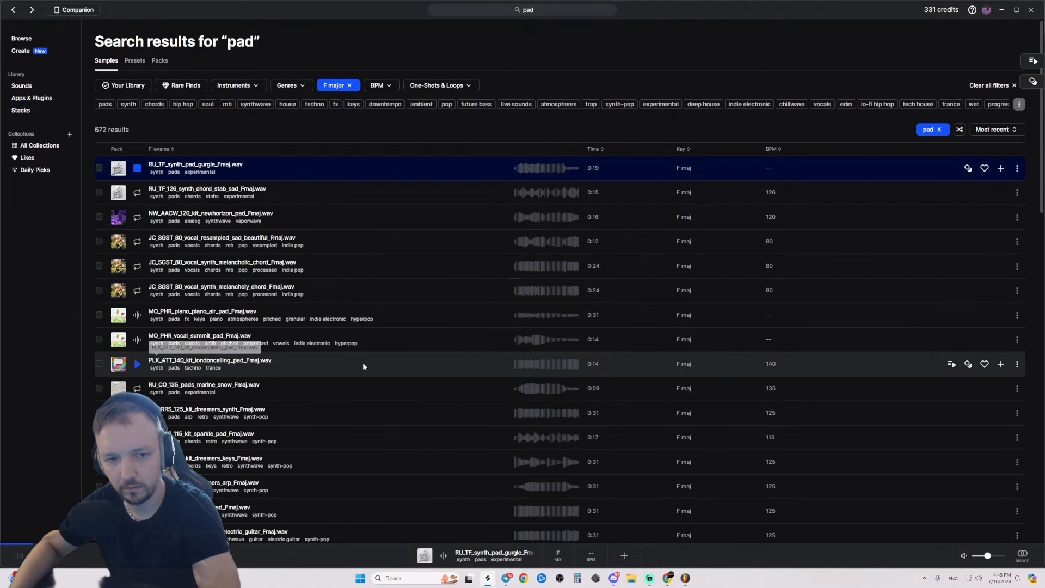
key(Down)
key(Down)
key(Down)
Audition pads around the dreamers loops and download the dreamers_ambience_Fmaj pad for one credit.
key(Up)
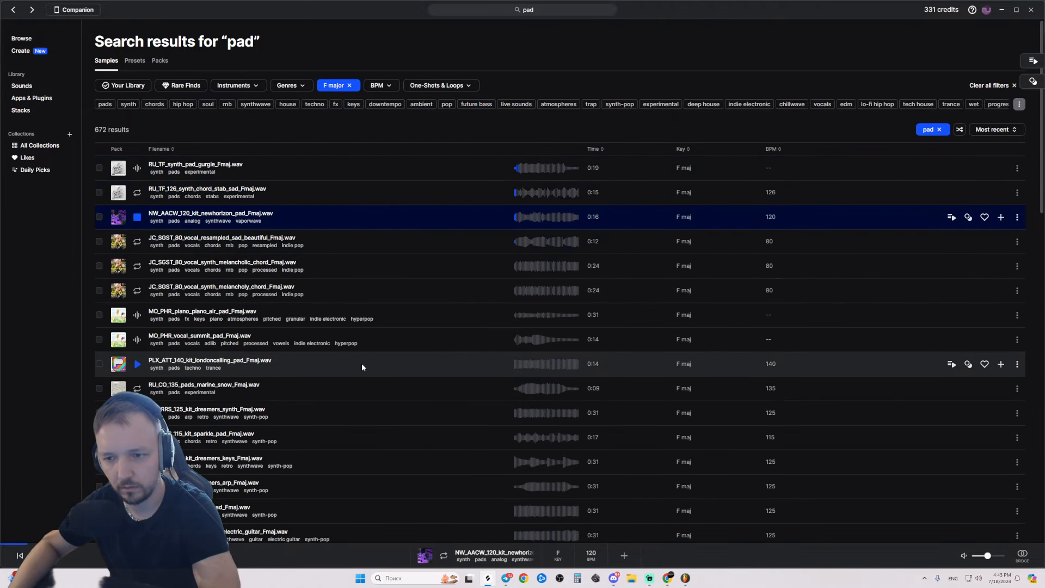
key(Down)
key(Down)
key(Down)
key(Down)
key(Down)
key(Down)
key(Down)
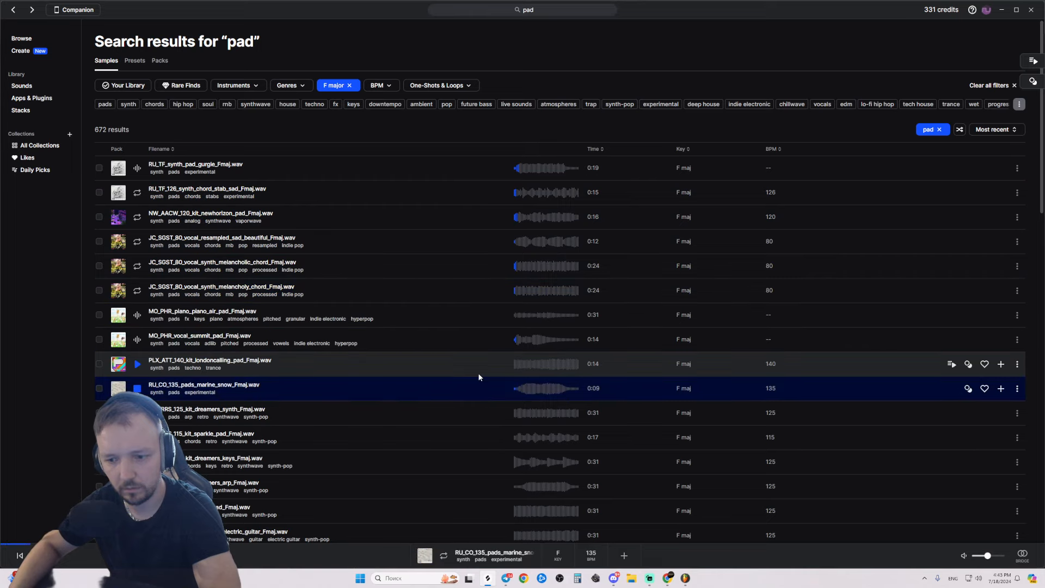
key(Up)
key(Down)
key(Down)
key(Down)
key(Up)
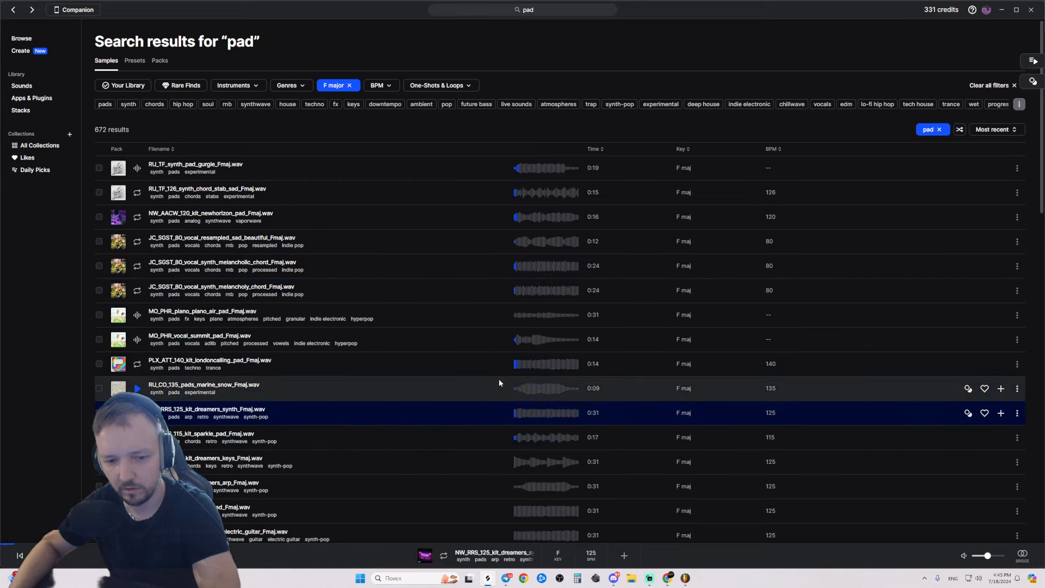
key(Down)
key(Down)
key(Down)
key(Down)
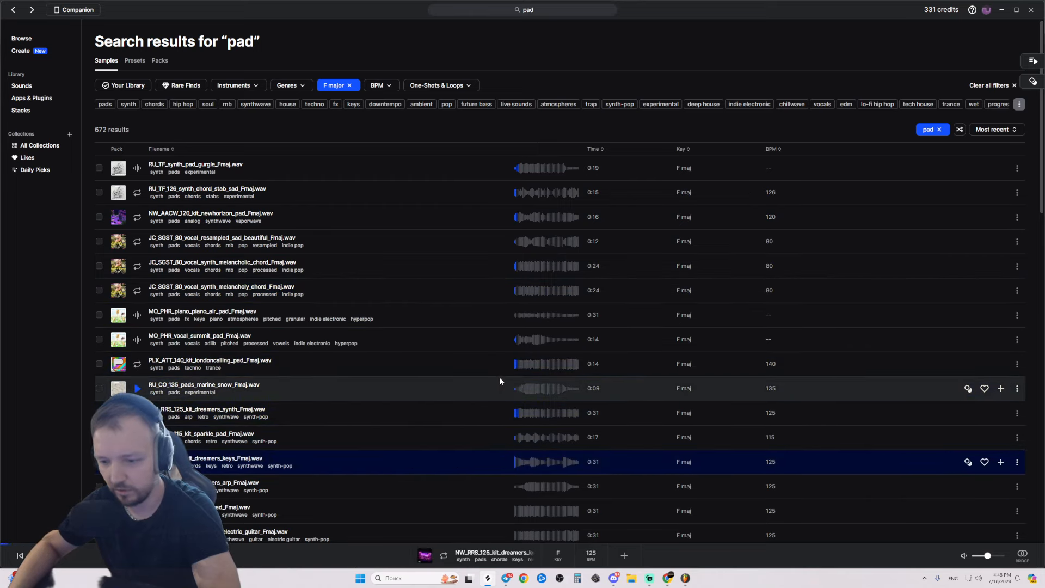
key(Down)
key(Down)
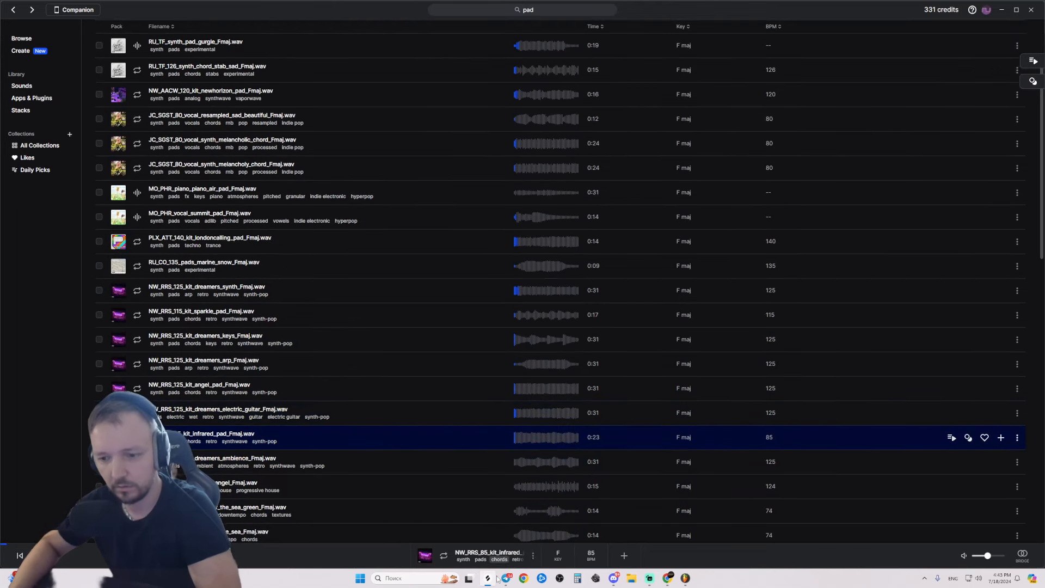
mouse_move(488, 578)
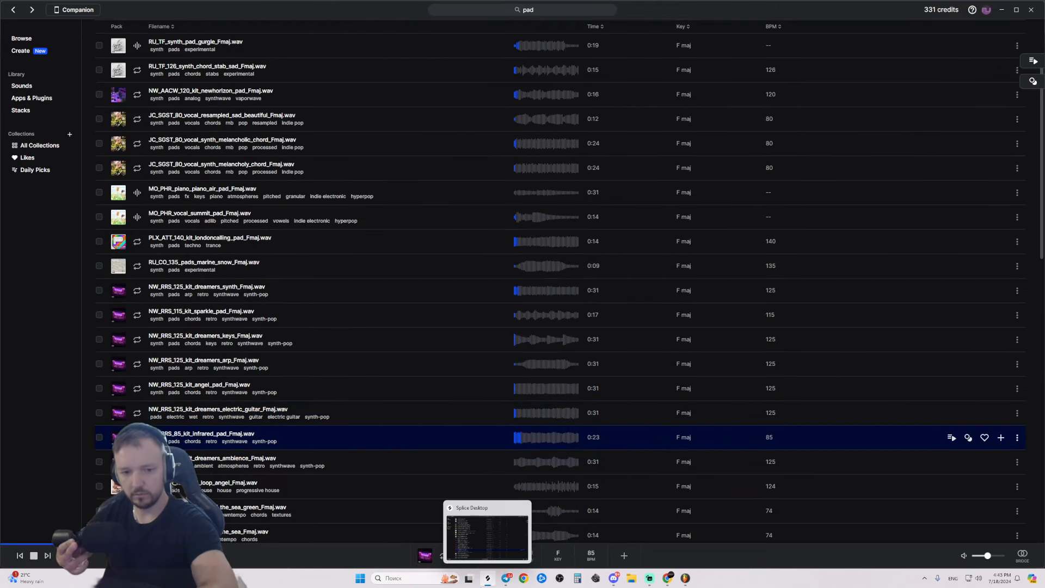
key(Down)
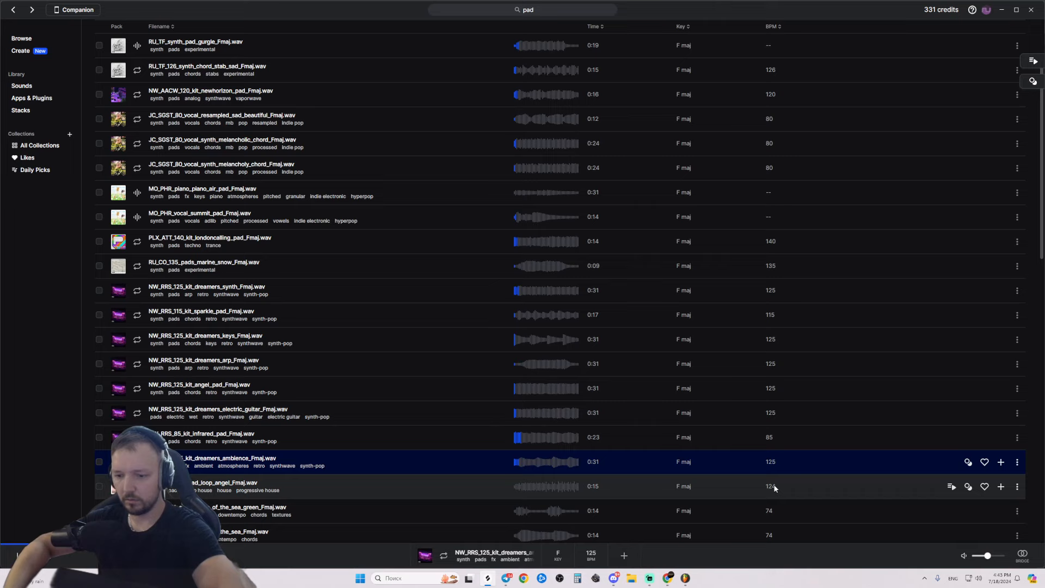
key(alt+Tab)
key(alt+Tab)
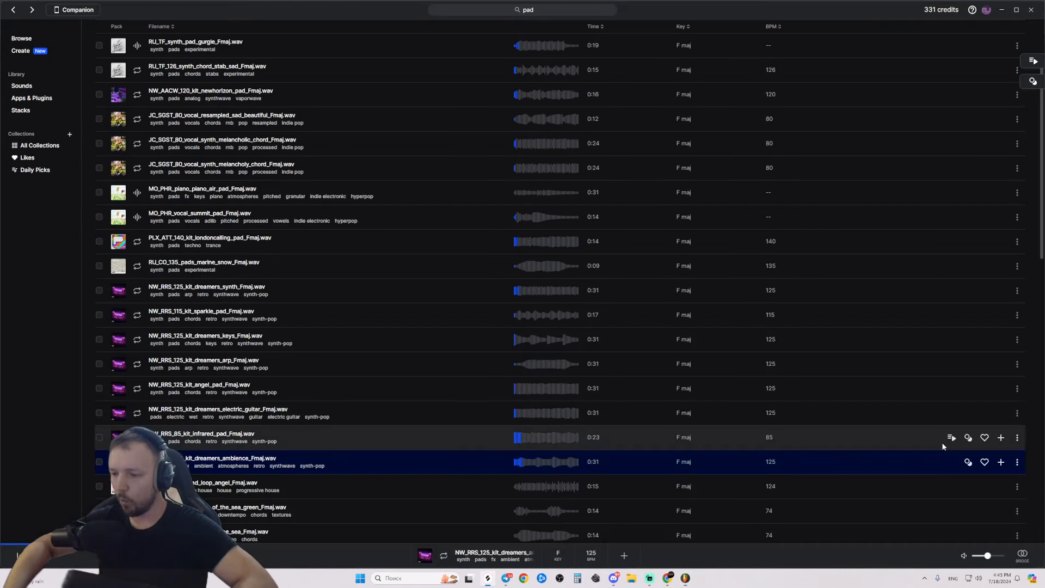
click(1002, 463)
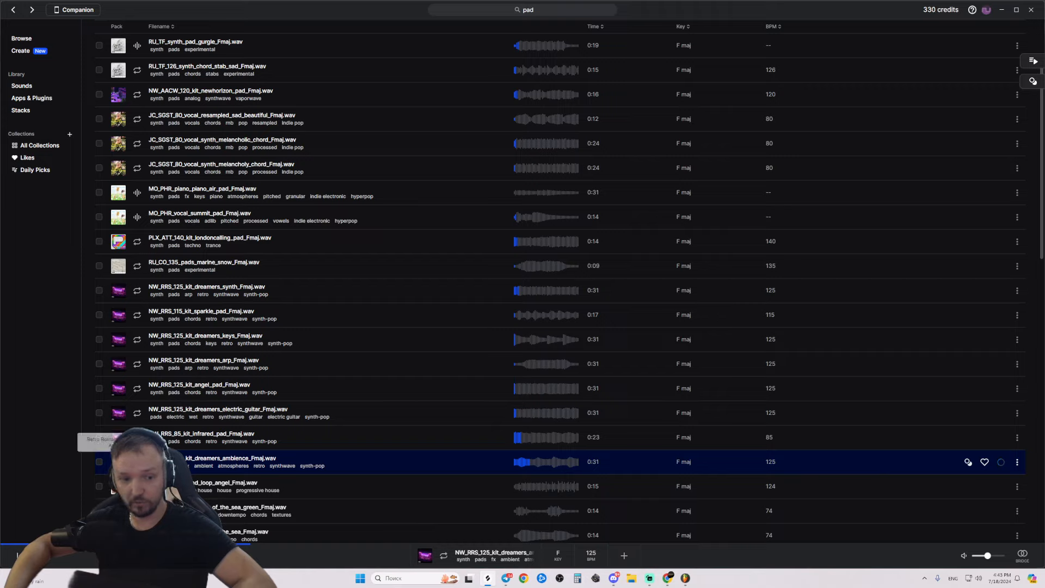
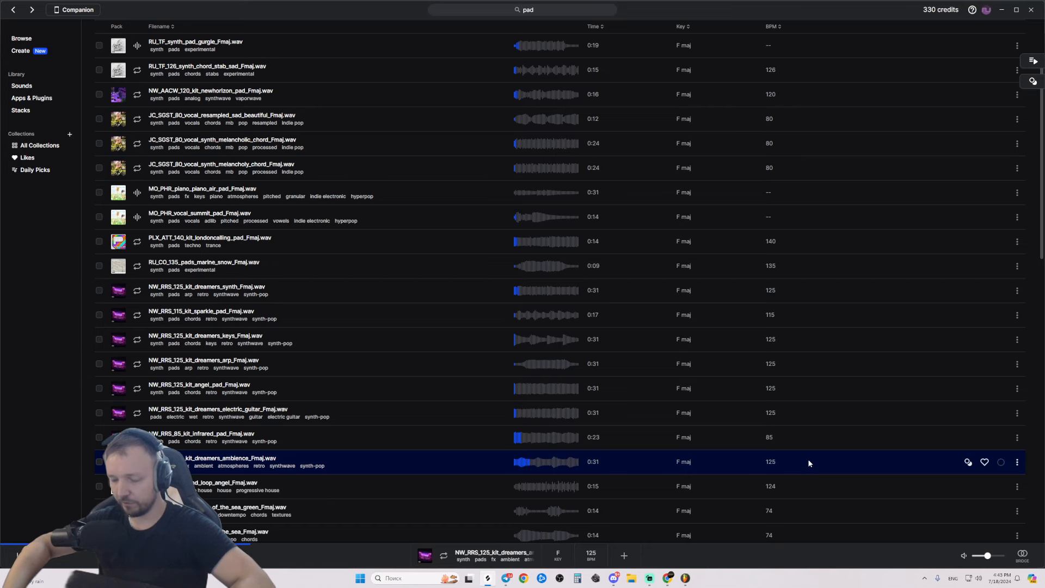
Delete both Fruity Parametric EQ 2 effects and the old NW_NL2_90 pad channel.
key(alt+Tab)
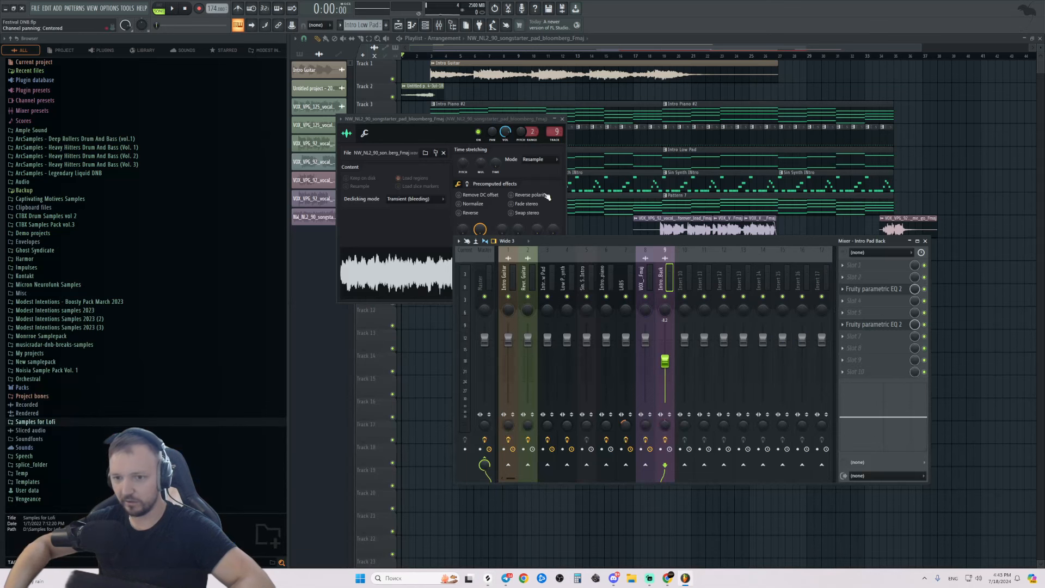
click(842, 290)
click(854, 307)
click(843, 324)
click(853, 343)
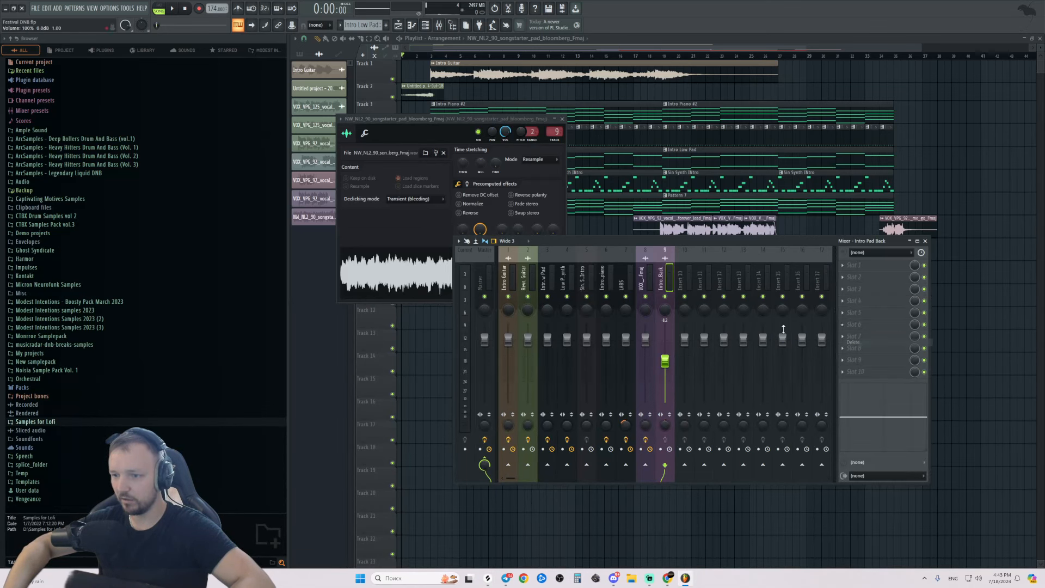
click(424, 25)
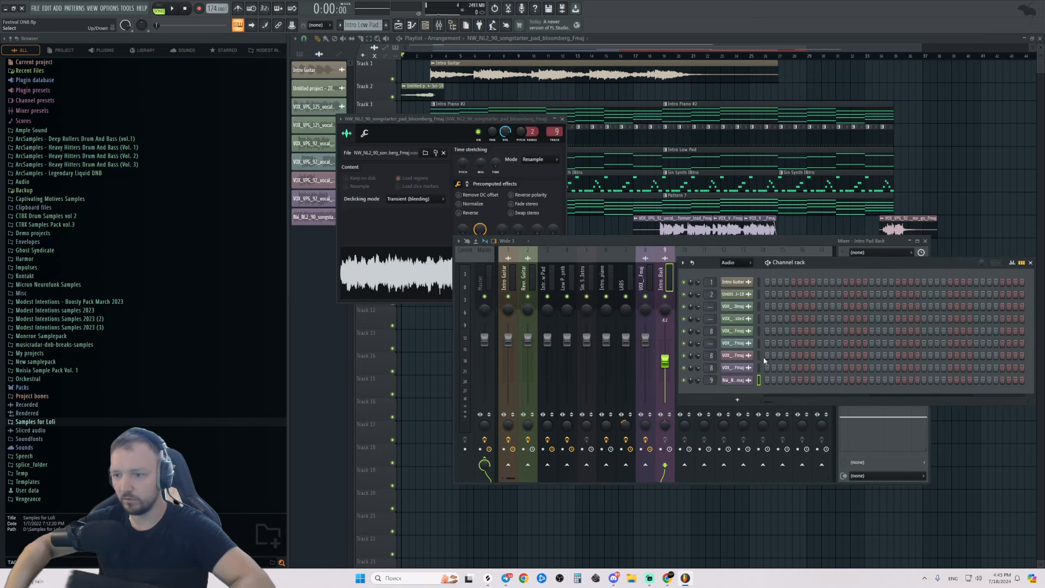
right_click(748, 376)
click(773, 470)
Drag the dreamers_ambience_Fmaj sample from Splice onto playlist Track 11.
key(alt+Tab)
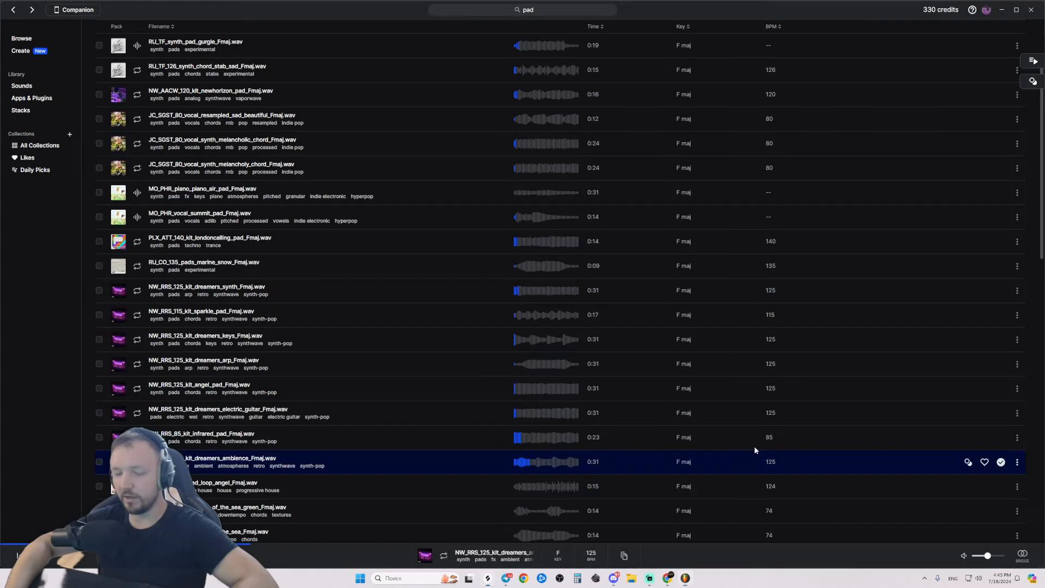
drag(838, 459, 509, 321)
key(alt+Tab)
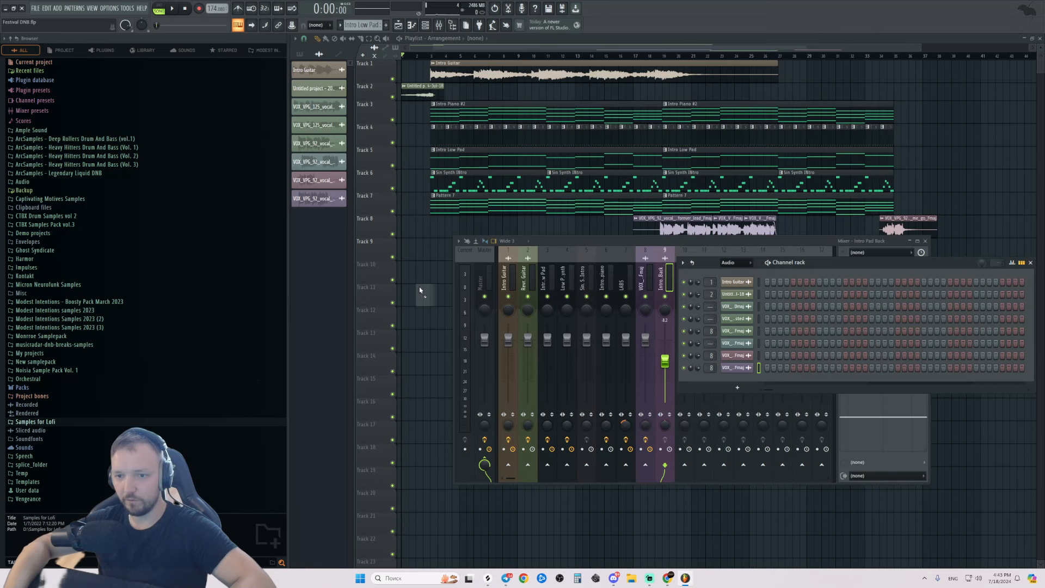
drag(419, 290, 422, 291)
key(alt+Tab)
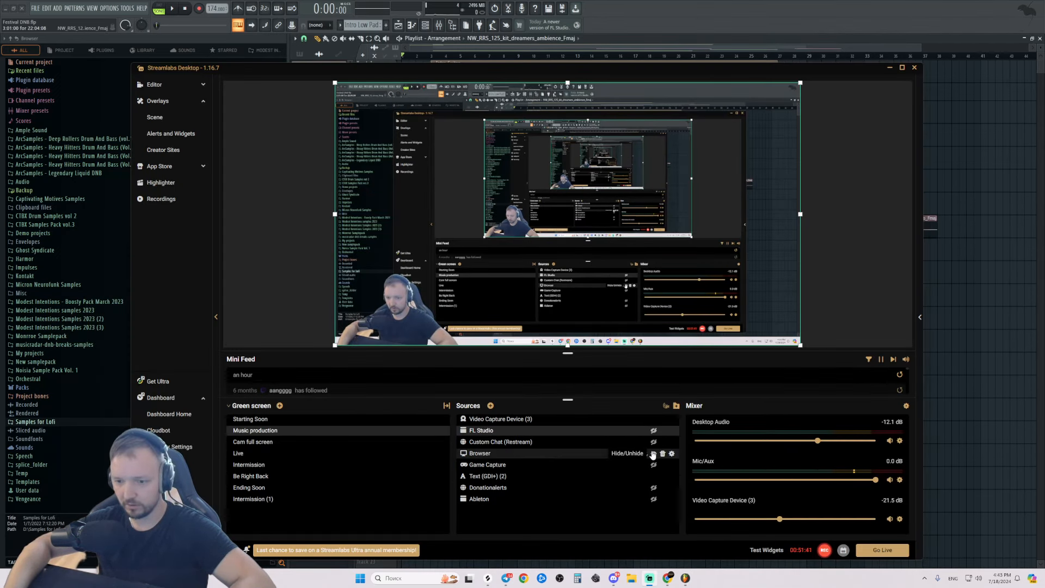
click(653, 454)
key(alt+Tab)
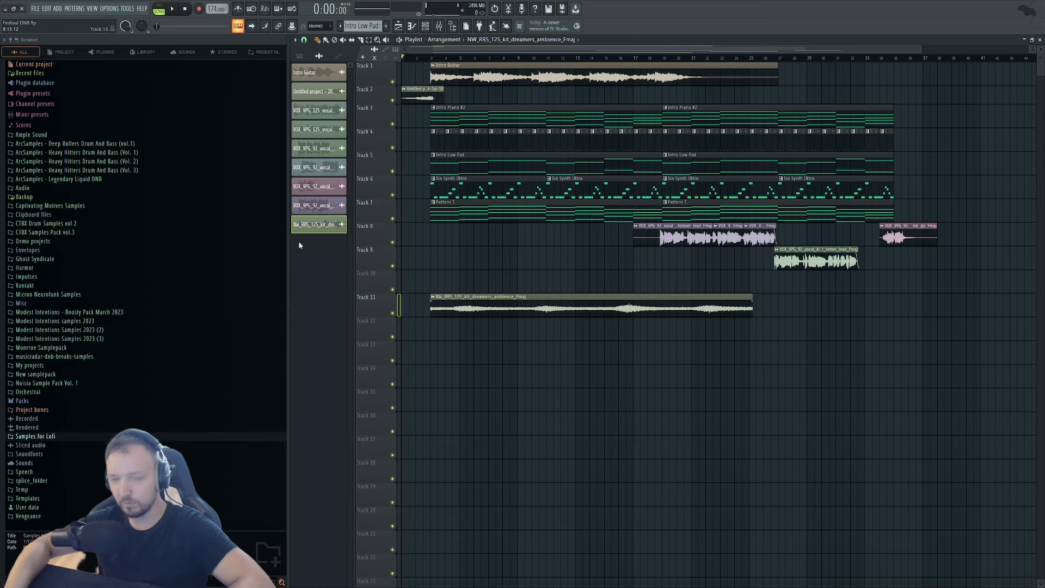
Time-stretch the ambience clip longer with the TIME knob and play it from bar 2.
double_click(621, 301)
mouse_move(506, 179)
mouse_down()
mouse_move(506, 143)
mouse_move(506, 165)
mouse_up()
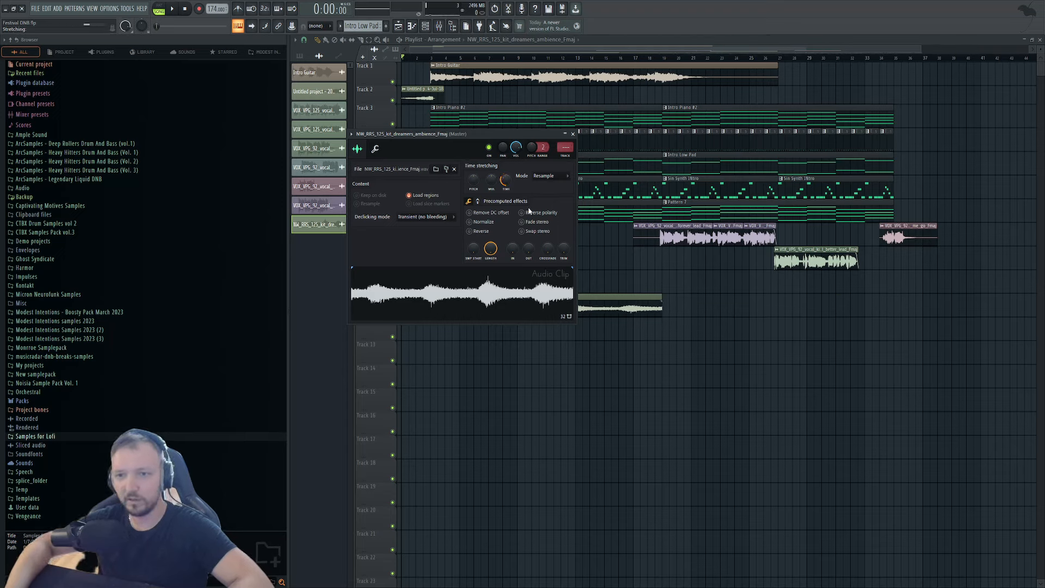
key(Escape)
scroll(379, 129, up, 3)
key(space)
click(447, 58)
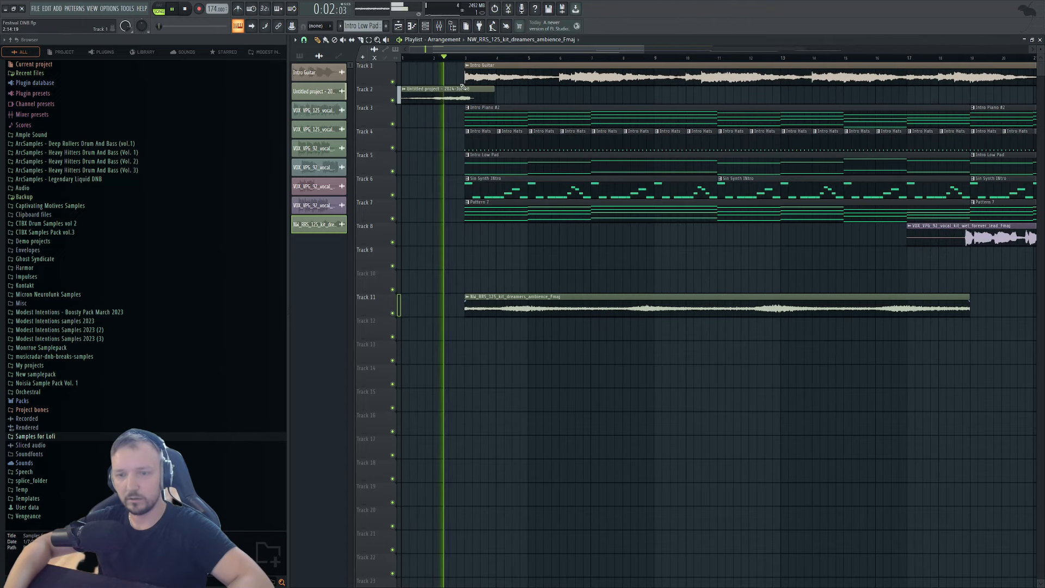
Lower the ambience clip's volume to about 48% and route it to mixer insert 10.
double_click(526, 298)
click(375, 149)
scroll(376, 175, down, 4)
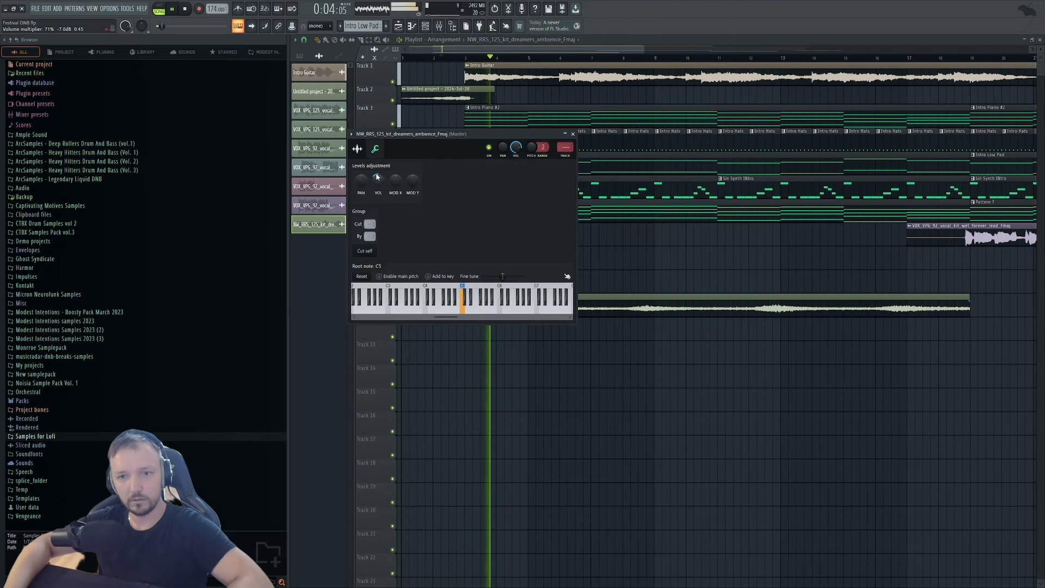
key(Escape)
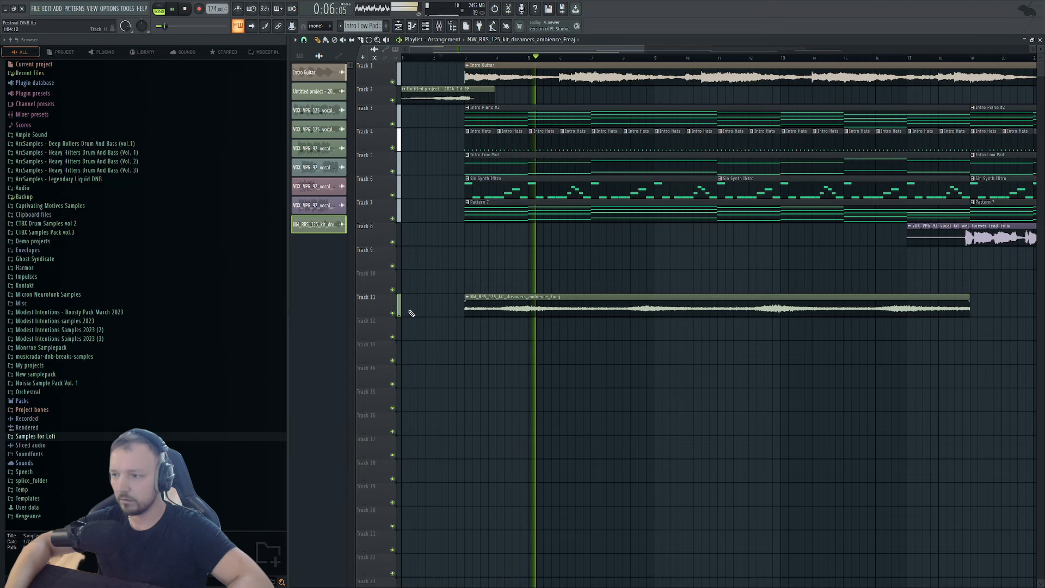
scroll(460, 285, down, 2)
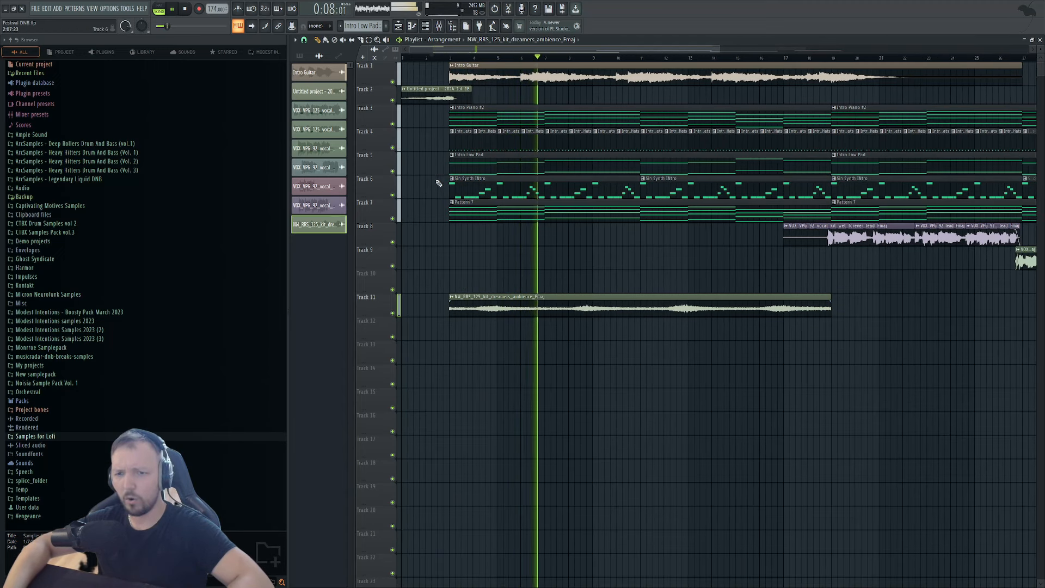
double_click(637, 311)
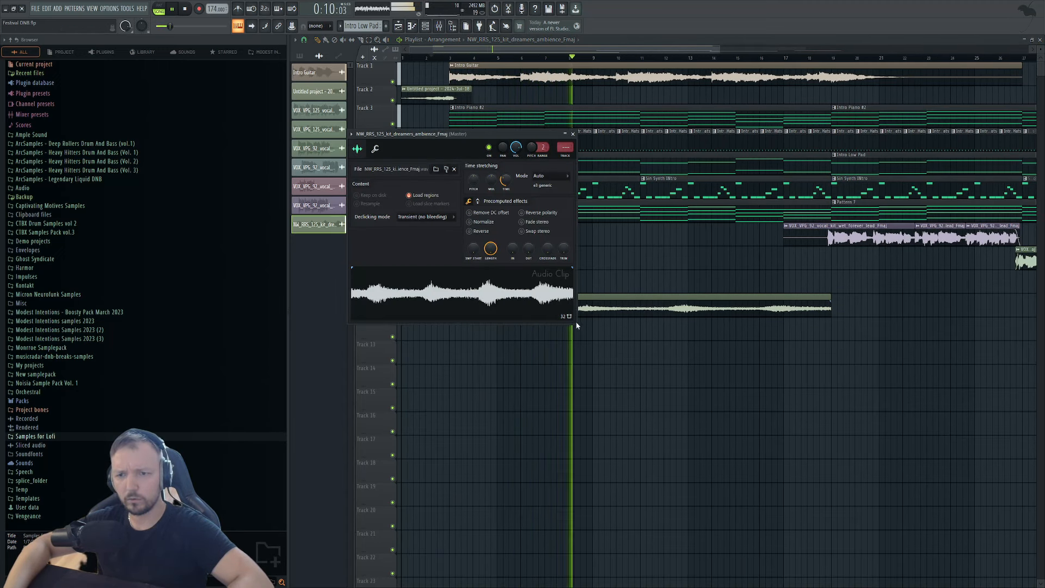
key(Escape)
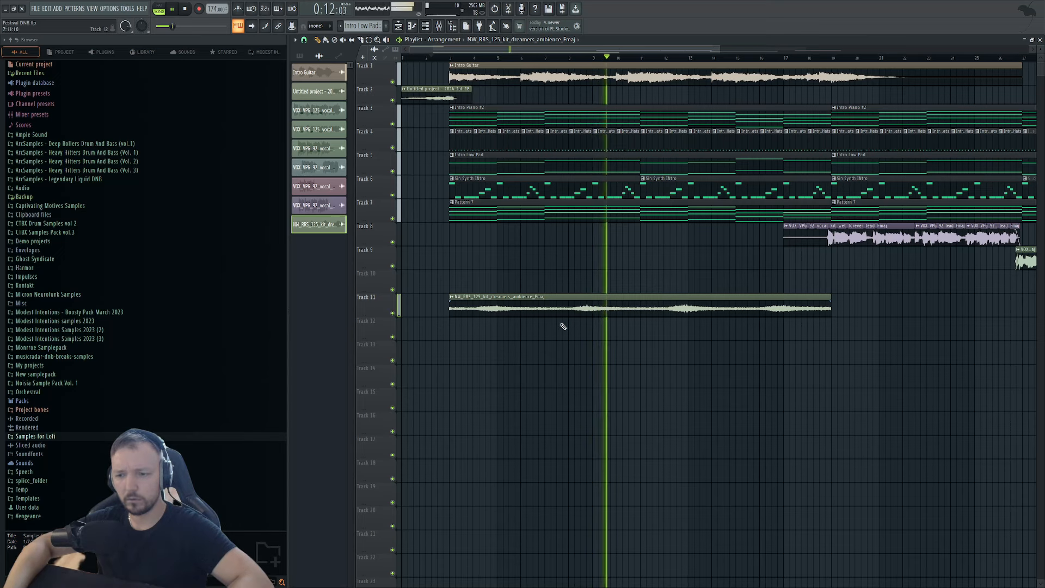
double_click(566, 309)
key(Escape)
double_click(788, 298)
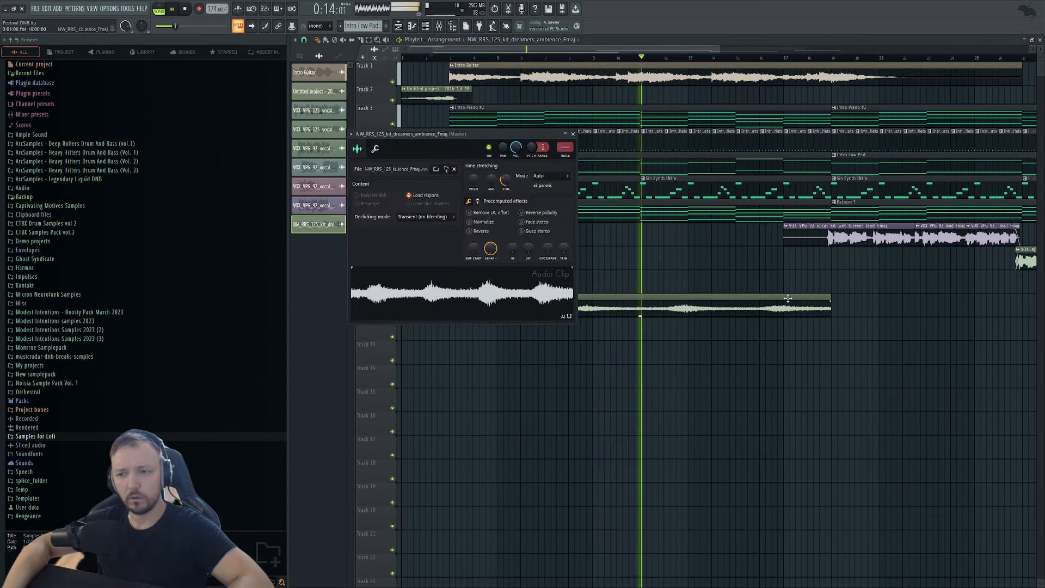
click(375, 149)
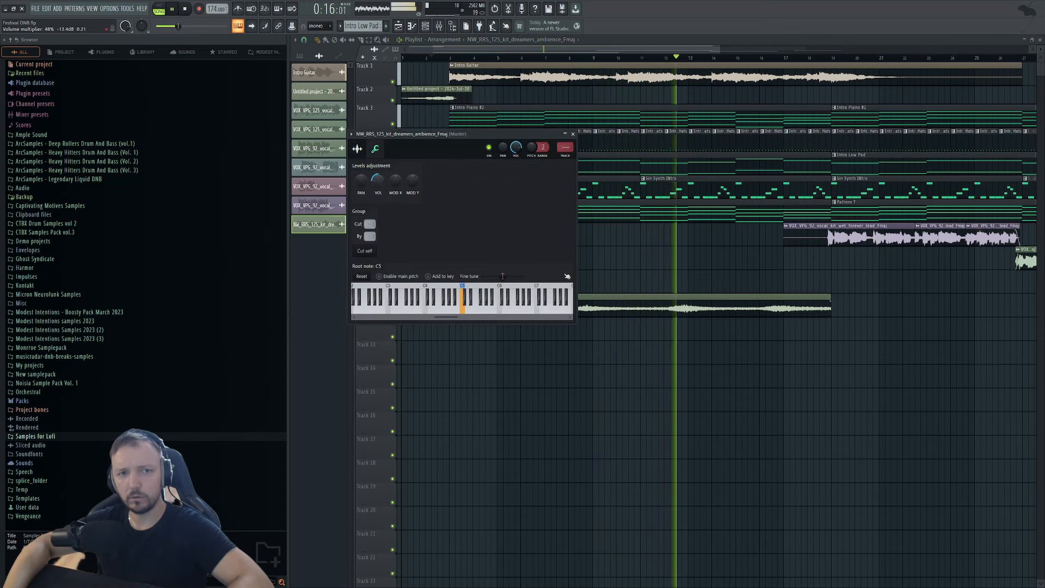
key(space)
key(ctrl+l)
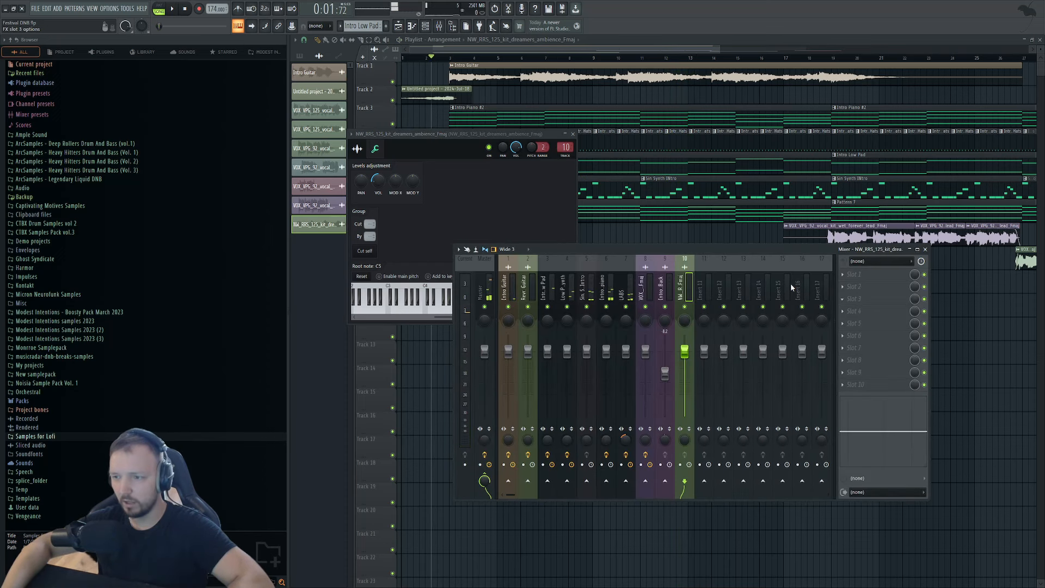
Load ValhallaShimmer into insert 10 slot 3, then solo and play Track 11 from bar 3.
drag(315, 131, 318, 130)
key(F12)
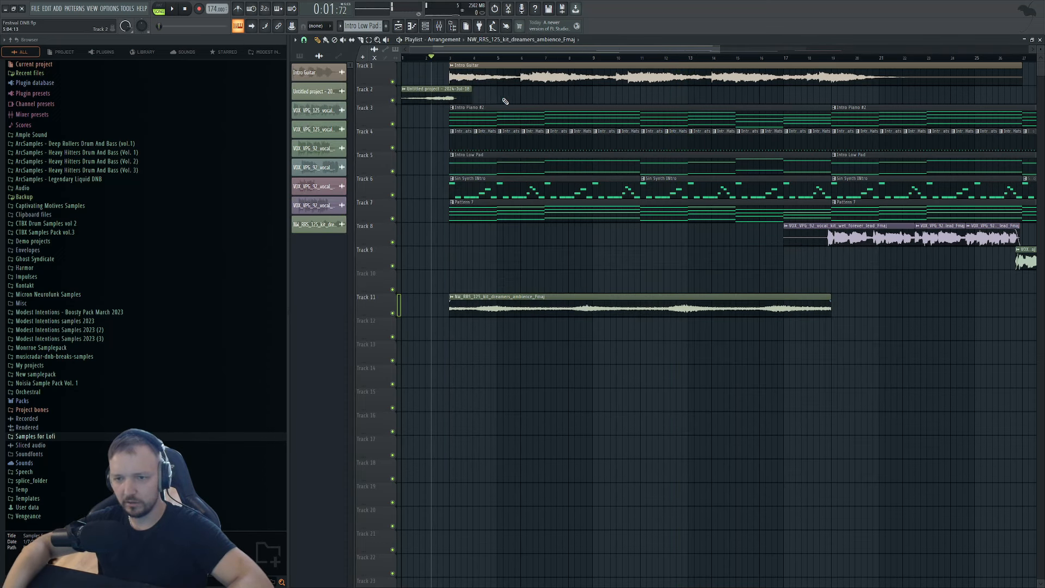
right_click(393, 313)
click(451, 57)
key(space)
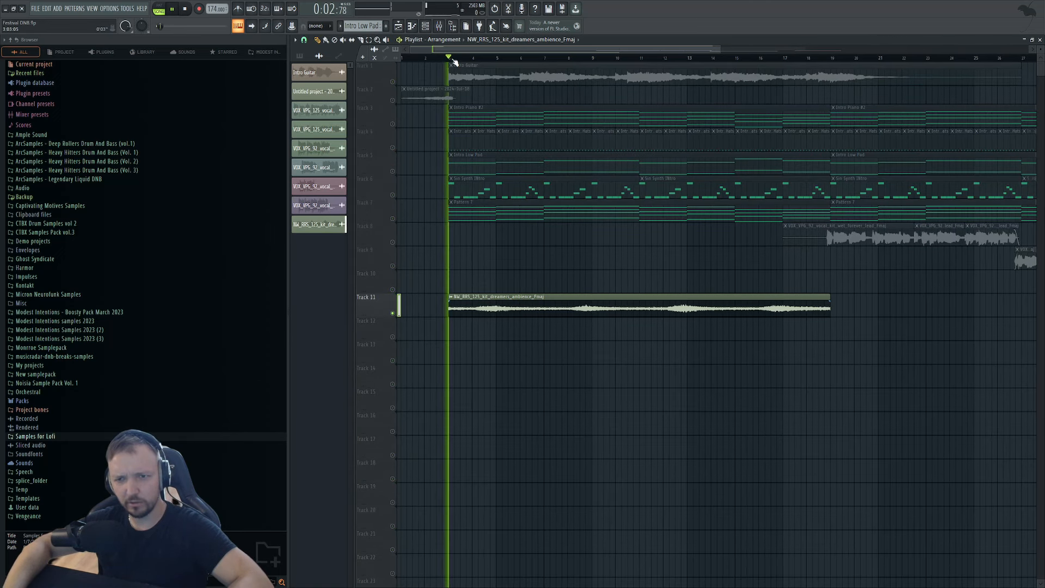
double_click(520, 310)
key(space)
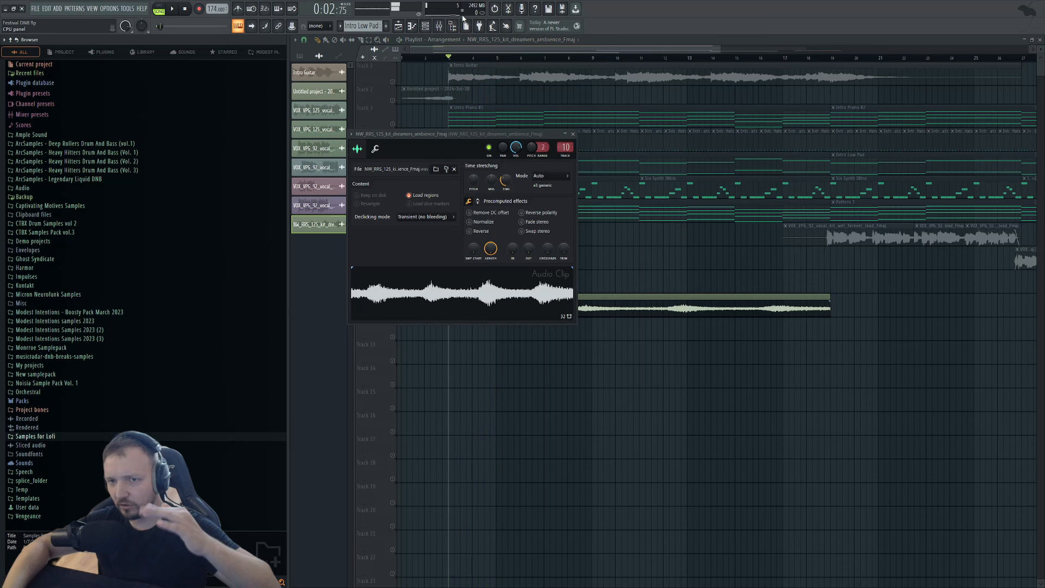
Check the shimmer at mix 0.60, record the pad in Edison and place it on Track 12.
key(F9)
click(867, 302)
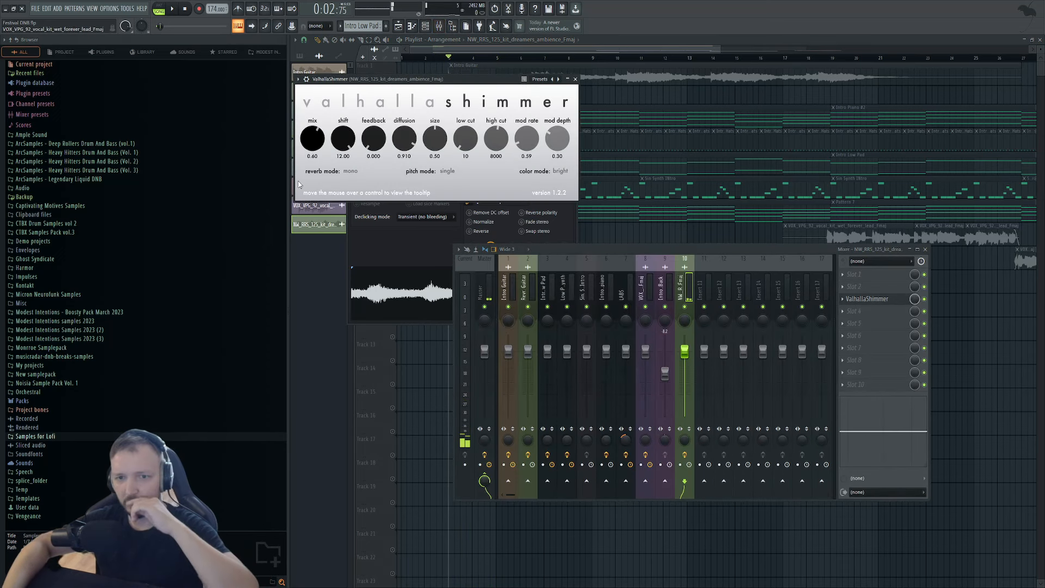
click(852, 302)
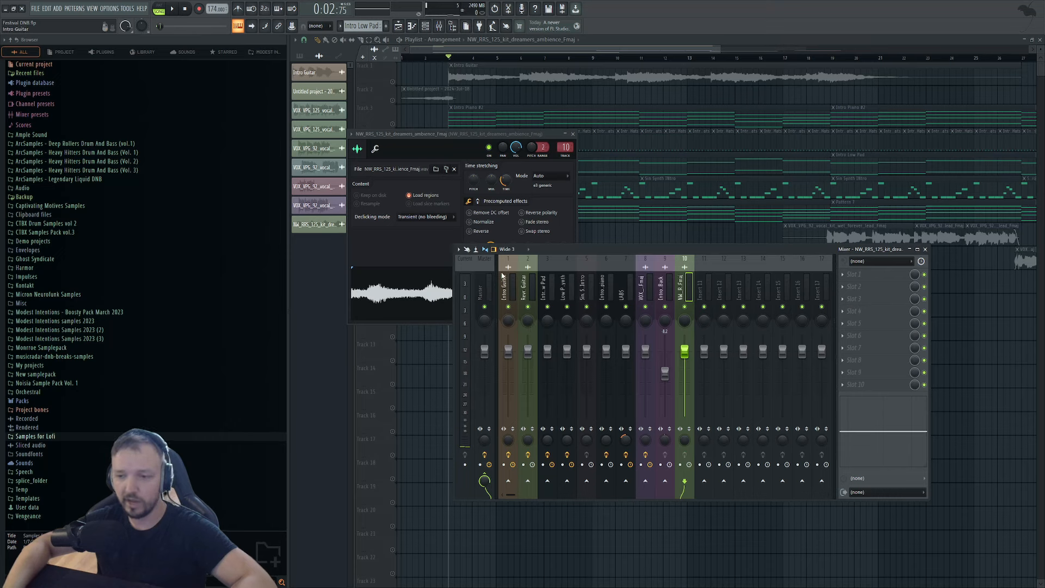
click(405, 293)
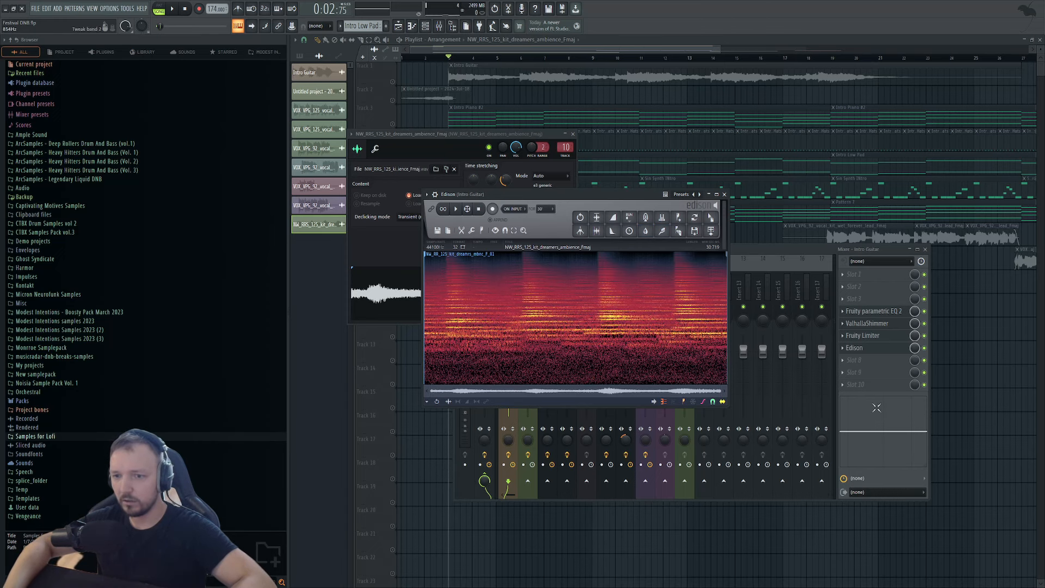
click(711, 230)
click(1026, 383)
Delete the old ambience clips on Tracks 11 and 9, then solo and audition Track 12.
click(464, 324)
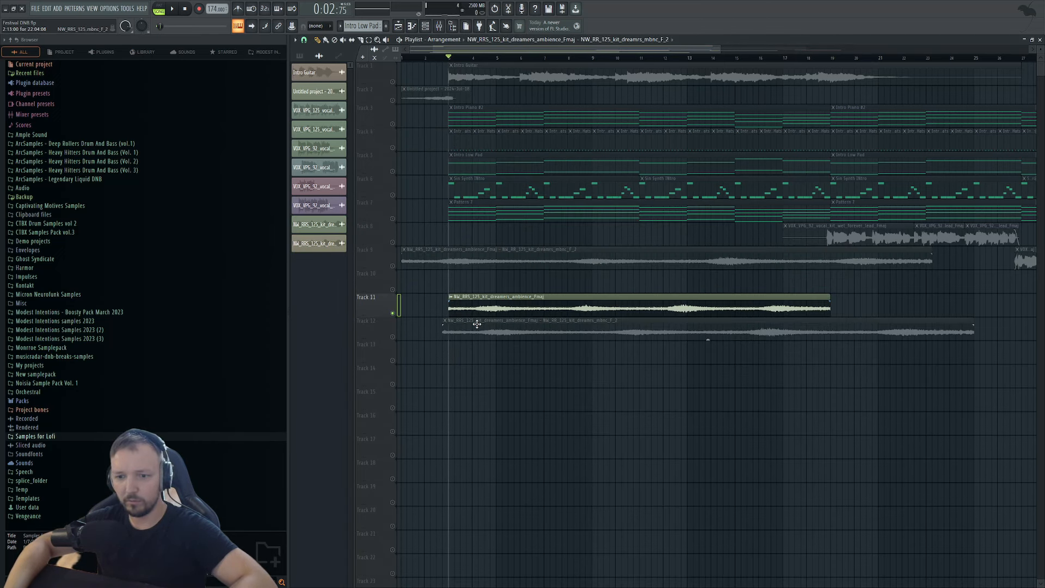
right_click(479, 305)
right_click(475, 260)
right_click(393, 337)
key(space)
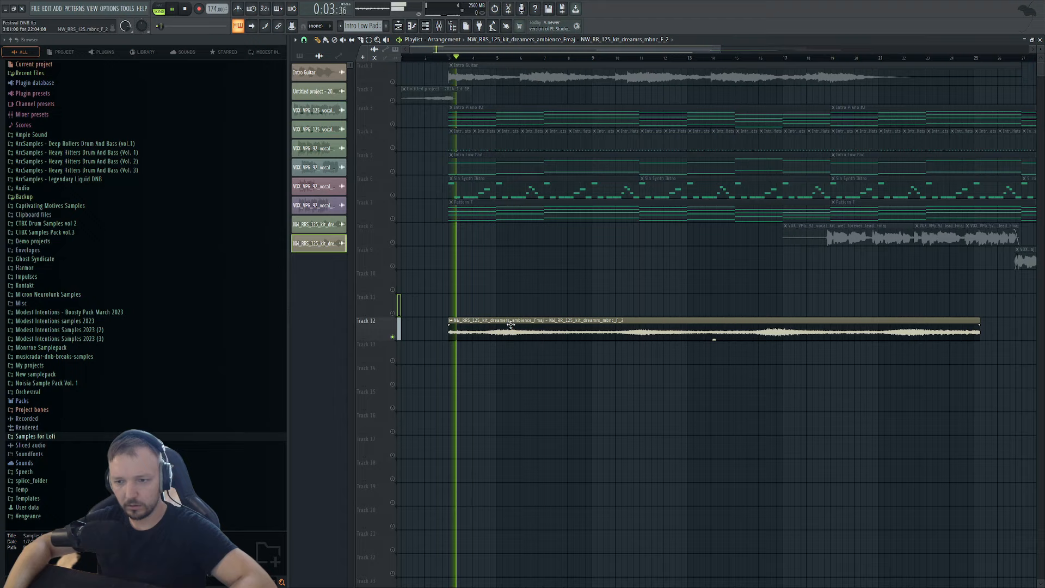
scroll(680, 333, down, 3)
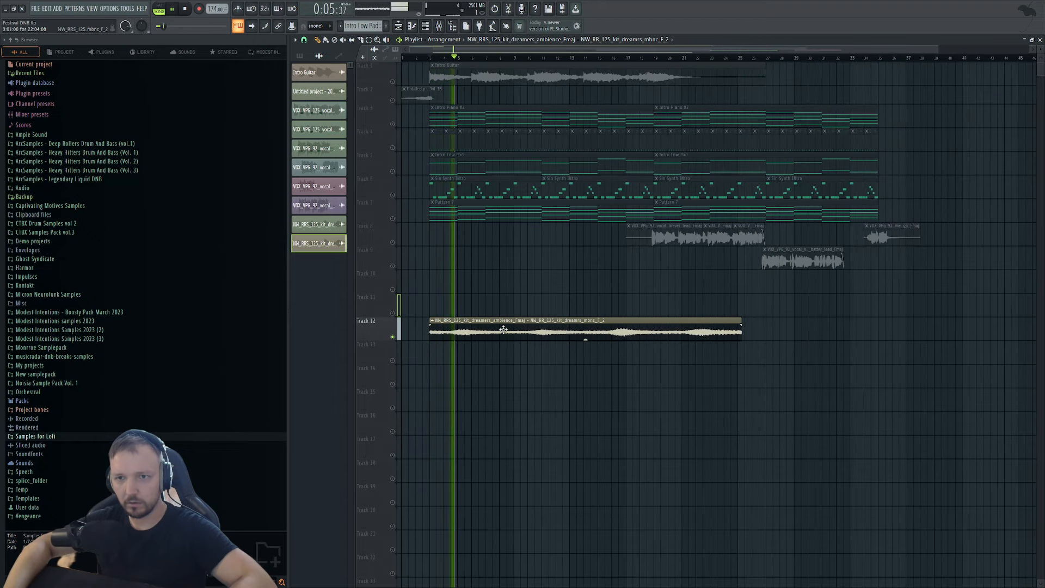
key(space)
double_click(505, 329)
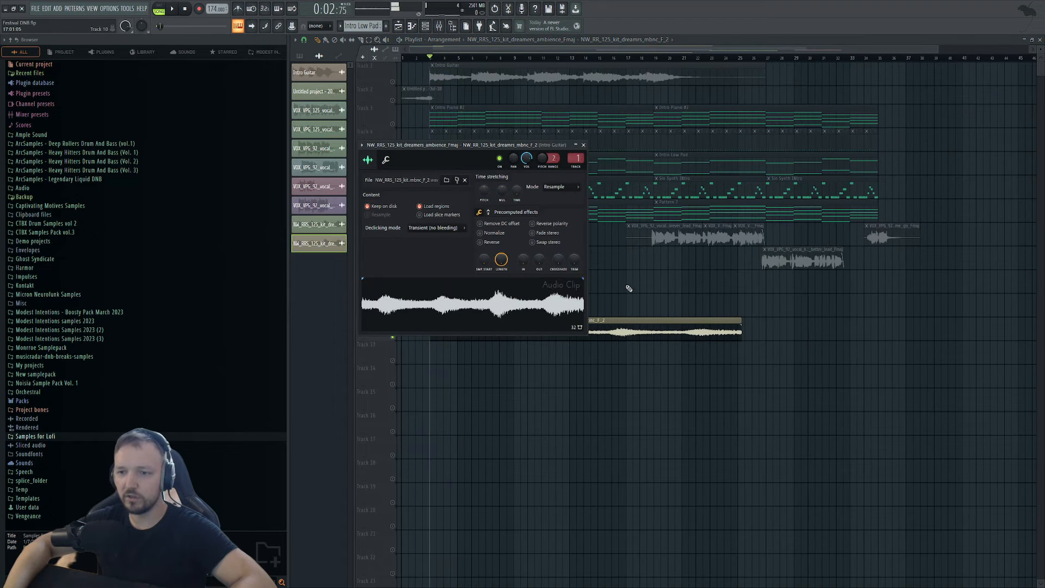
Add ValhallaShimmer to the Intro Mid Pad mixer track in slot 7 and listen.
click(439, 27)
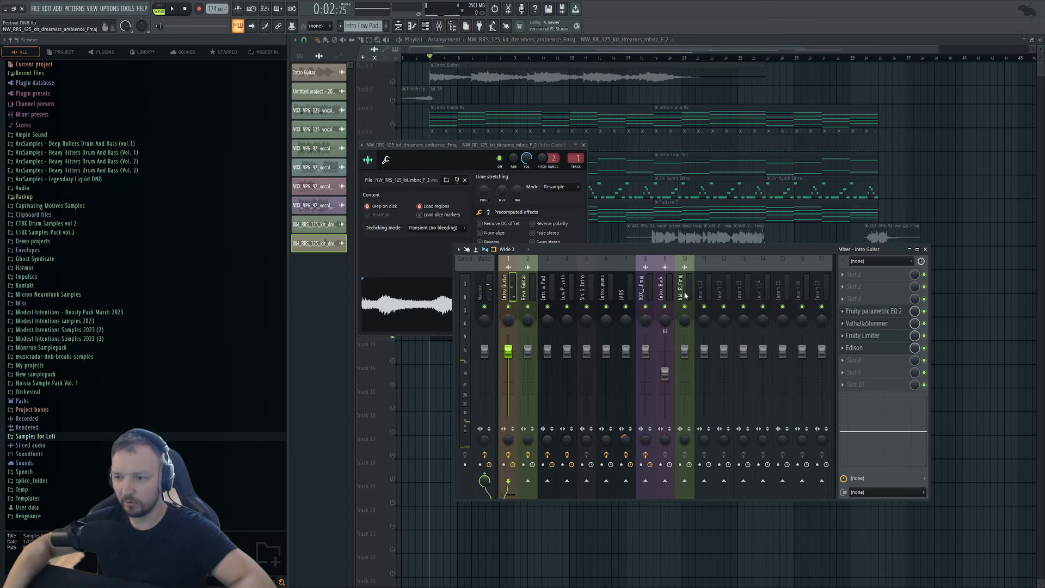
click(701, 289)
click(666, 295)
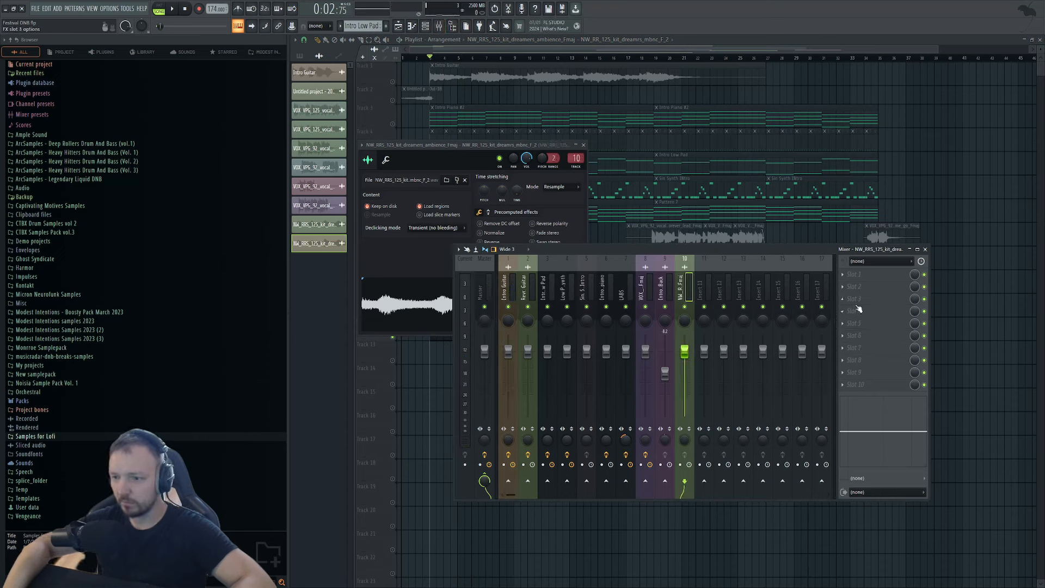
click(662, 296)
click(649, 297)
click(658, 298)
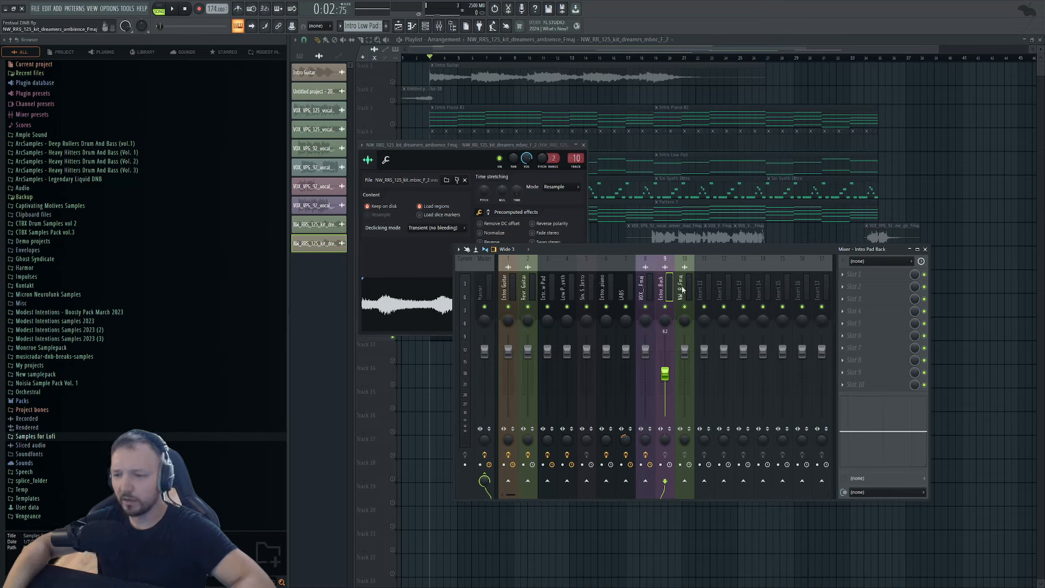
click(683, 290)
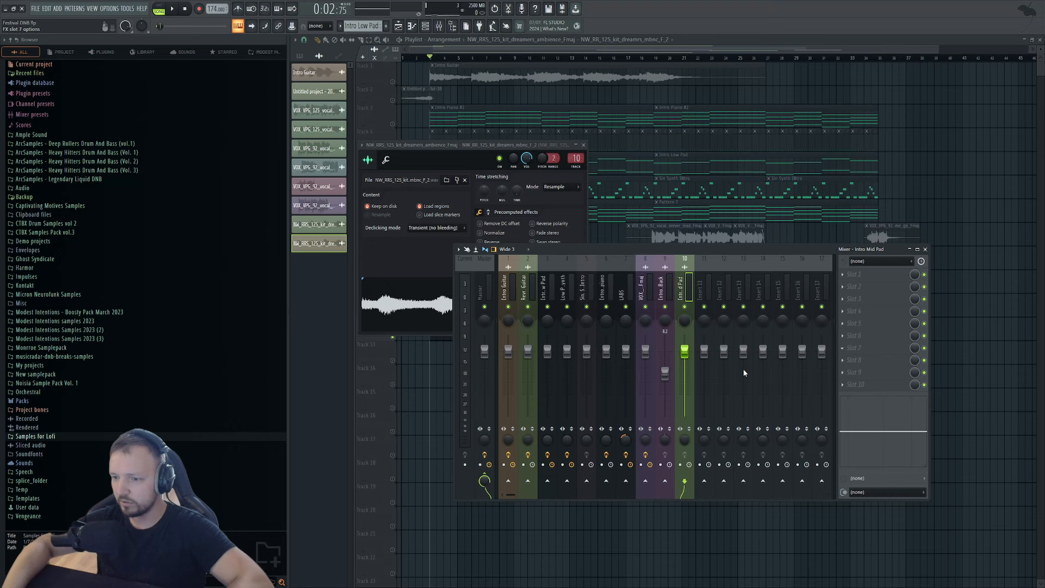
key(space)
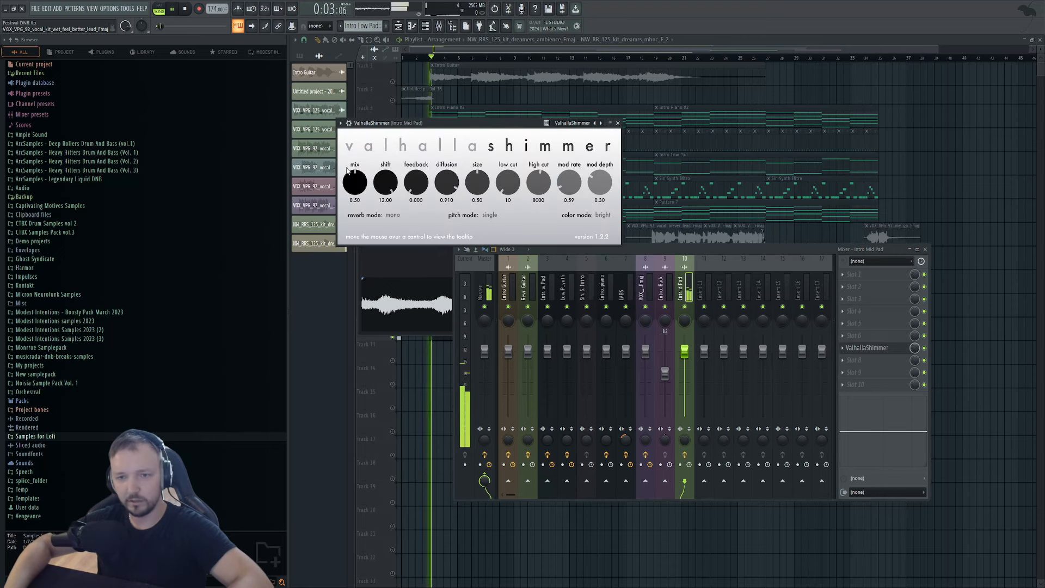
Time-stretch the ambience clip to 16:00:00 and play it back with all tracks unmuted.
right_click(981, 352)
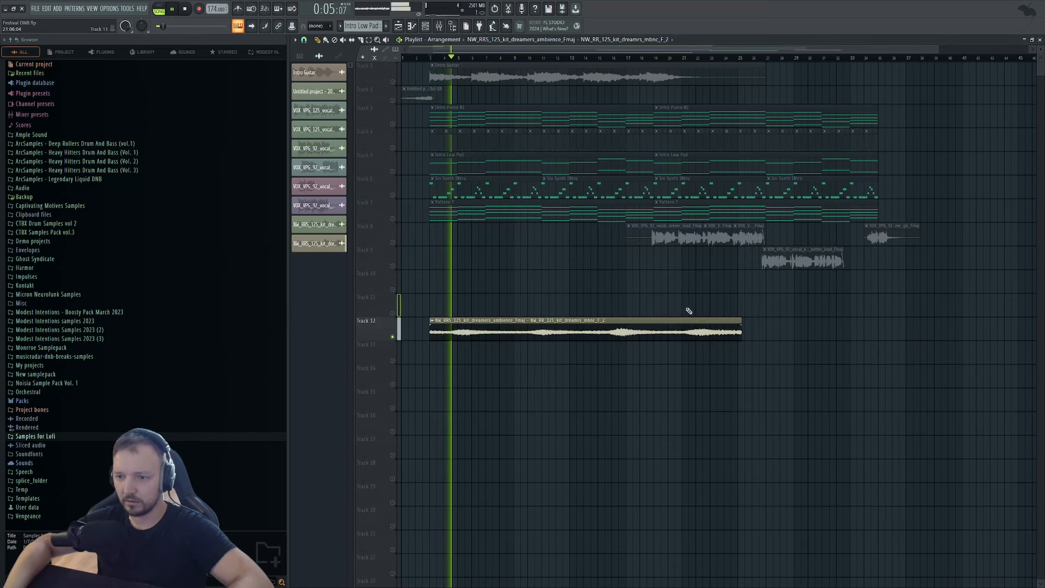
double_click(649, 320)
drag(516, 191, 516, 170)
key(space)
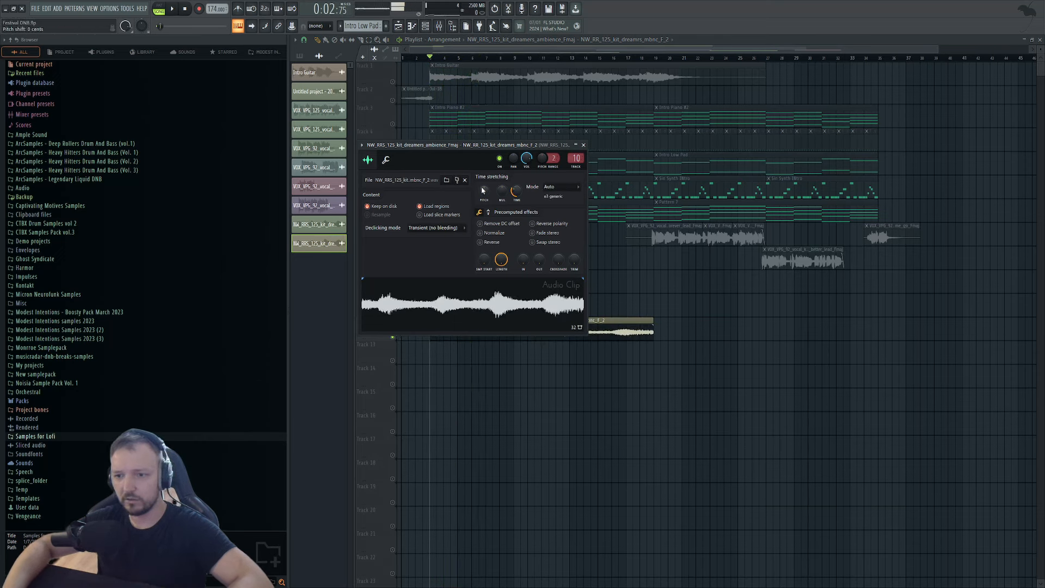
right_click(664, 387)
key(space)
right_click(393, 172)
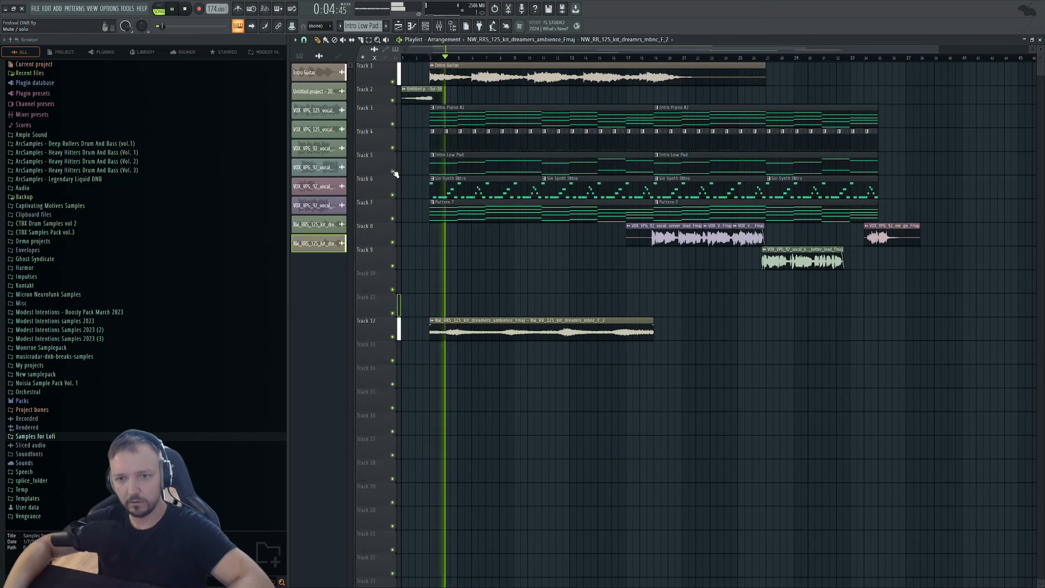
key(space)
Move the stretched ambience clip from Track 12 up to Track 11.
double_click(525, 322)
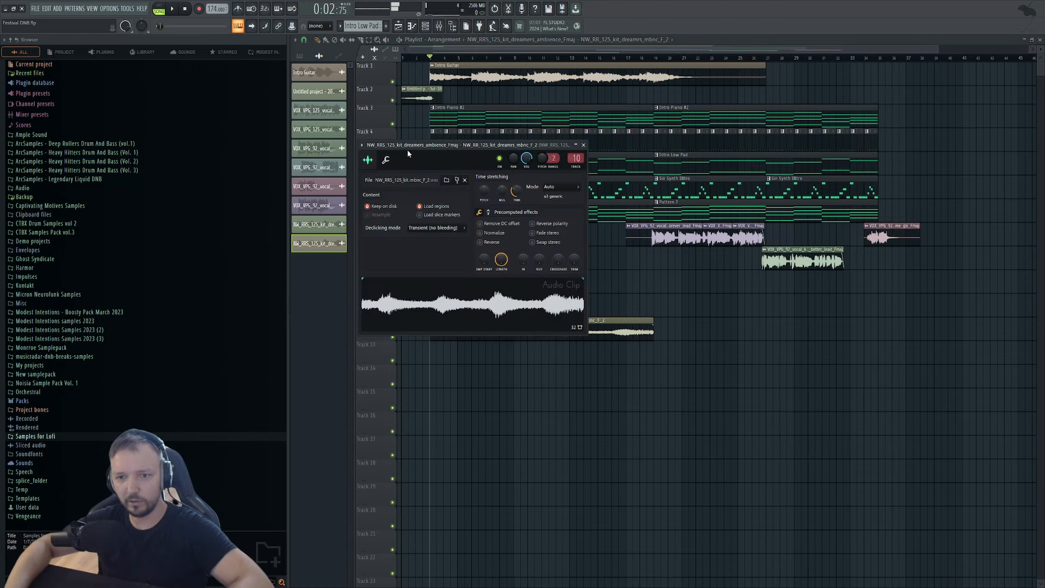
drag(421, 58, 402, 58)
drag(491, 329, 486, 286)
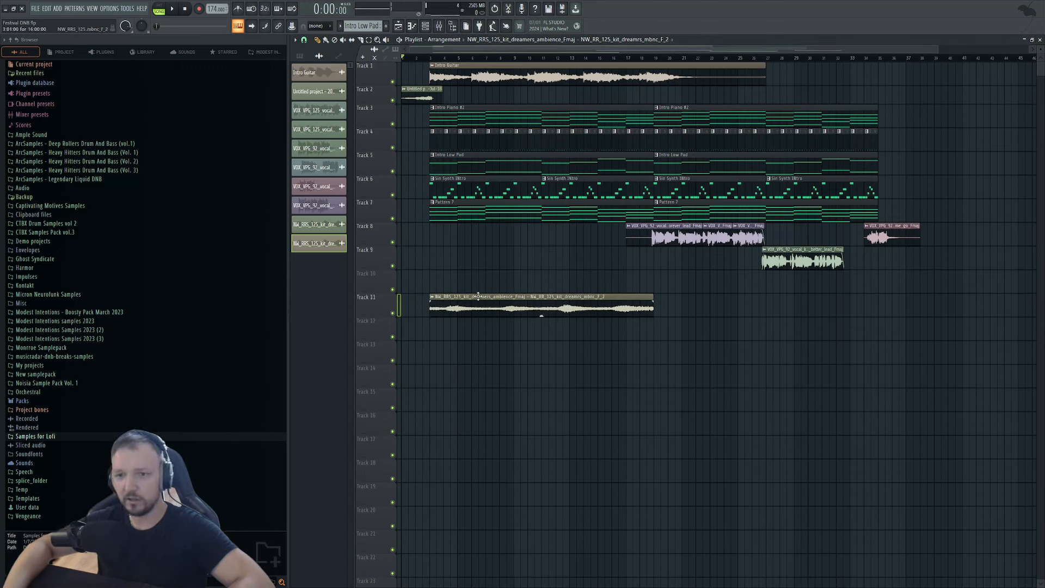
scroll(462, 309, up, 2)
Audition the arp and Intro Guitar tracks soloed, then the full arrangement.
right_click(393, 195)
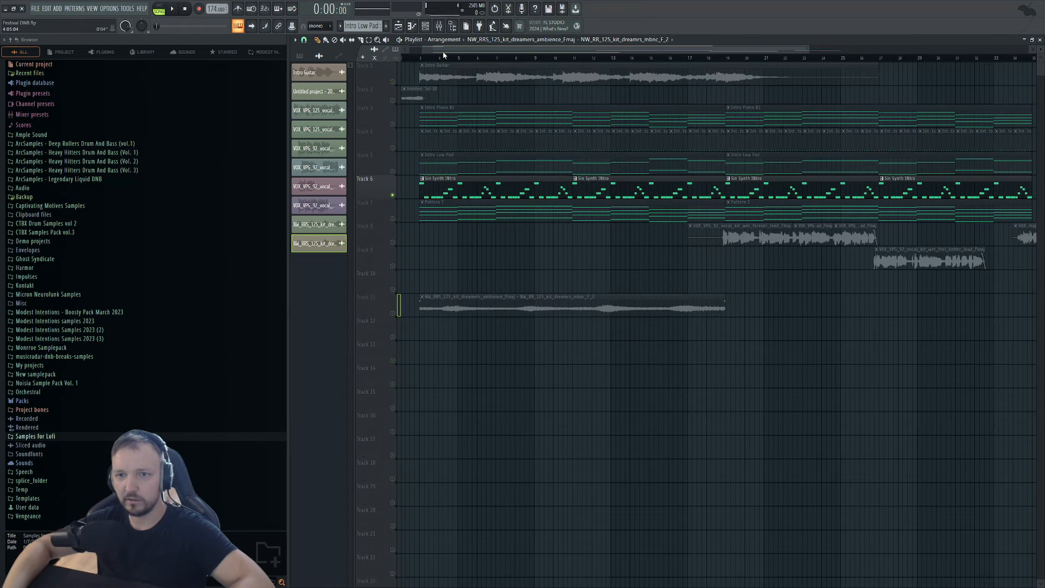
click(422, 59)
key(space)
right_click(392, 82)
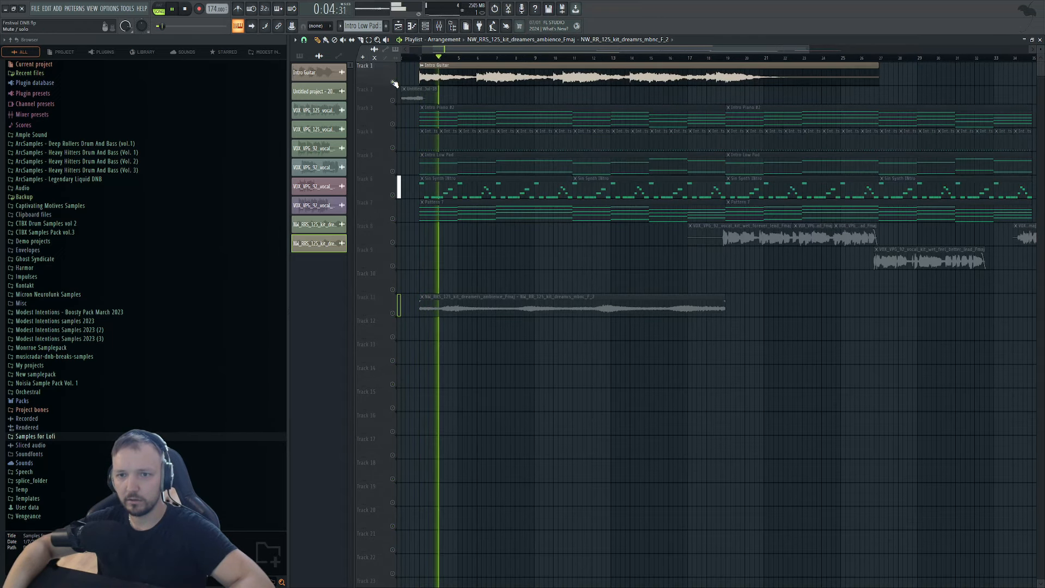
key(space)
right_click(390, 81)
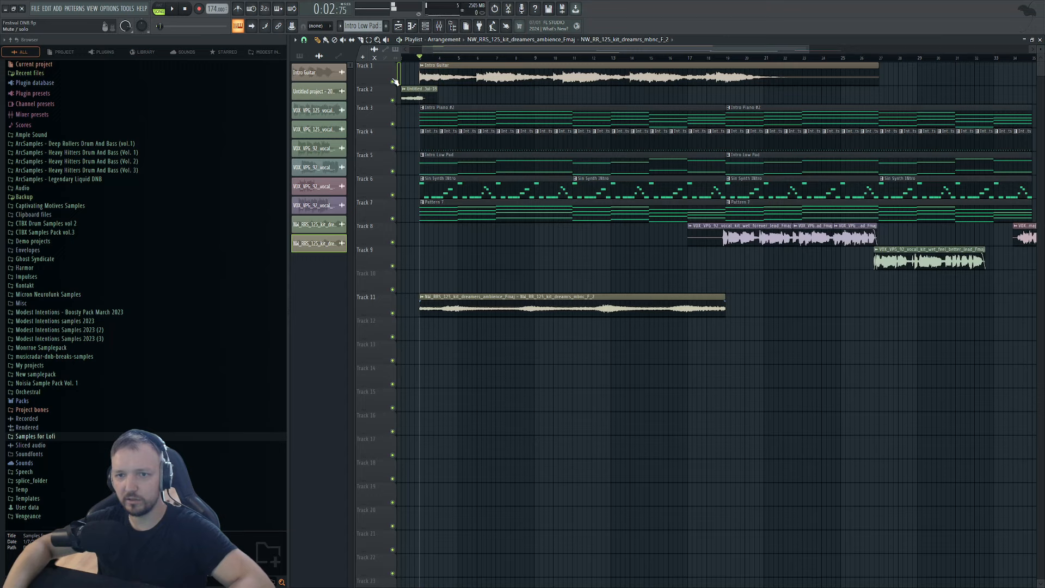
key(space)
scroll(436, 244, down, 3)
scroll(492, 322, up, 3)
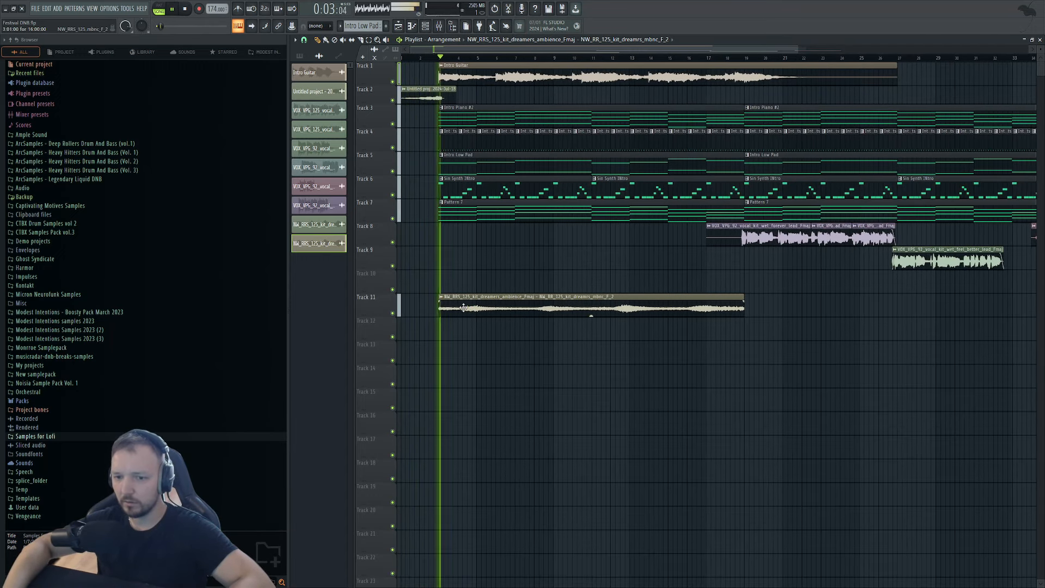
key(space)
Fade in the ambience clip and duplicate it at bar 19, then play from the start.
drag(441, 301, 488, 306)
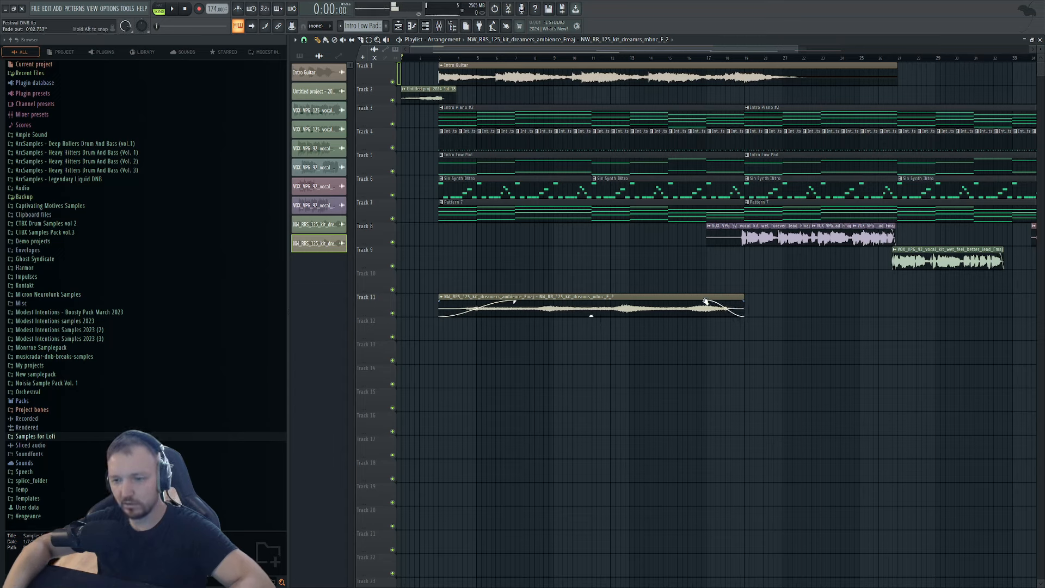
drag(507, 300, 805, 301)
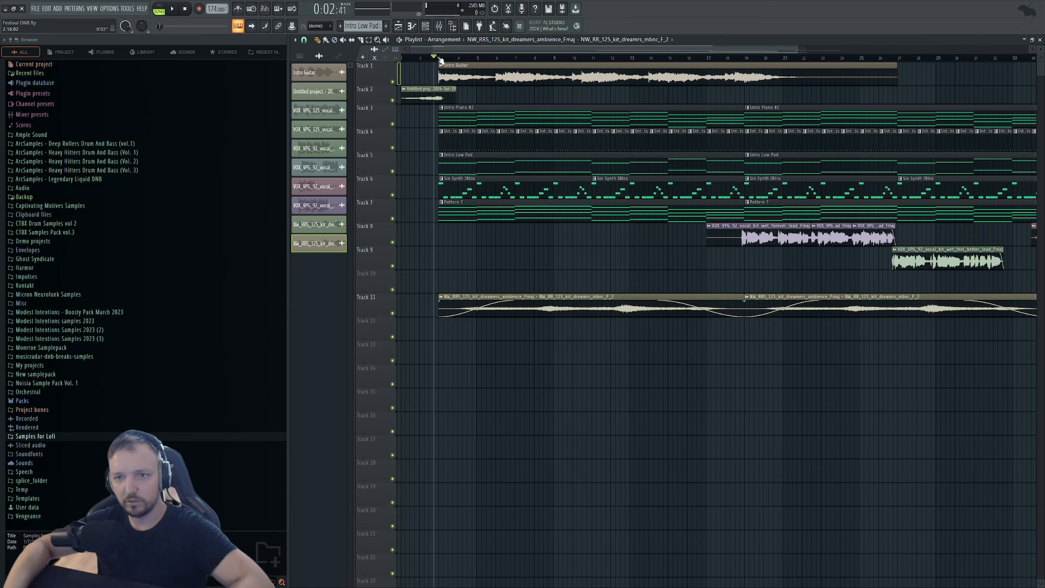
click(402, 58)
key(space)
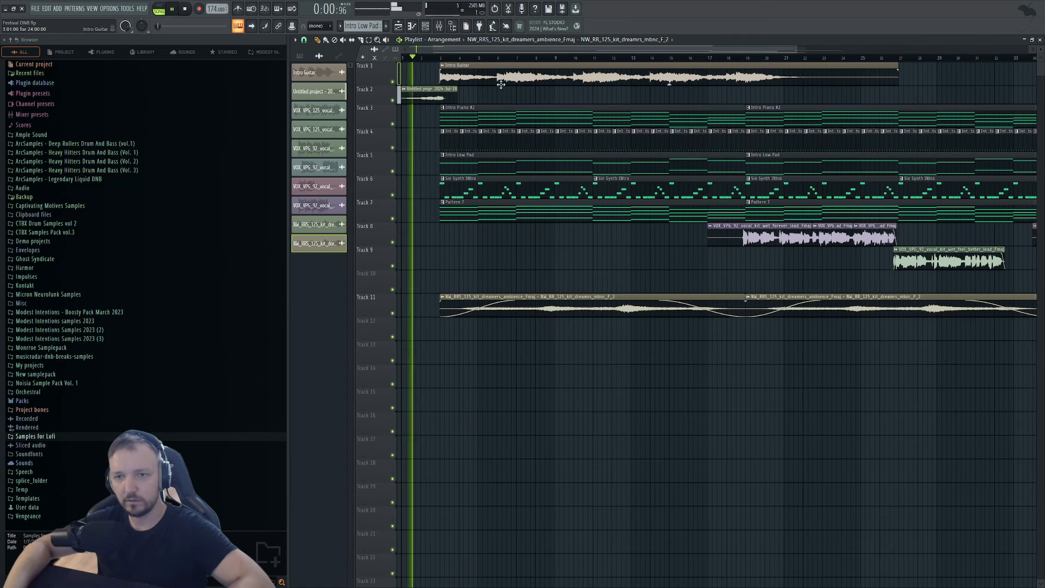
scroll(396, 90, up, 2)
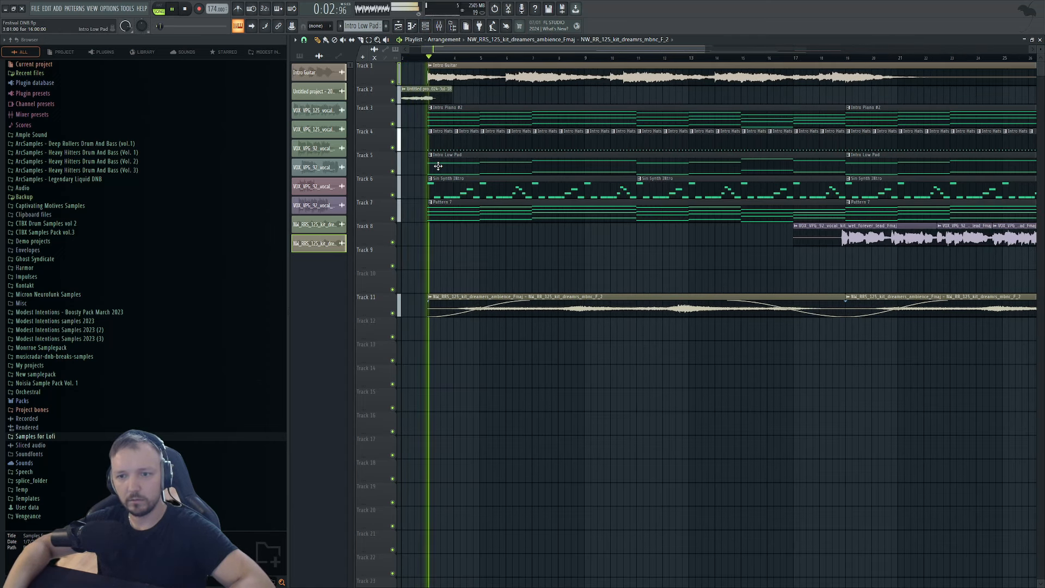
scroll(473, 202, down, 3)
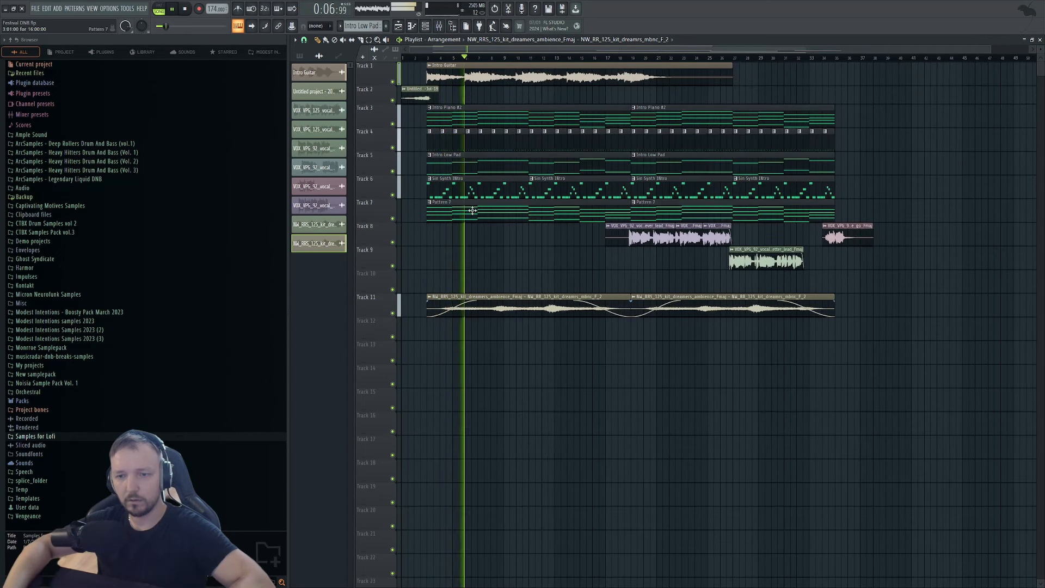
double_click(504, 70)
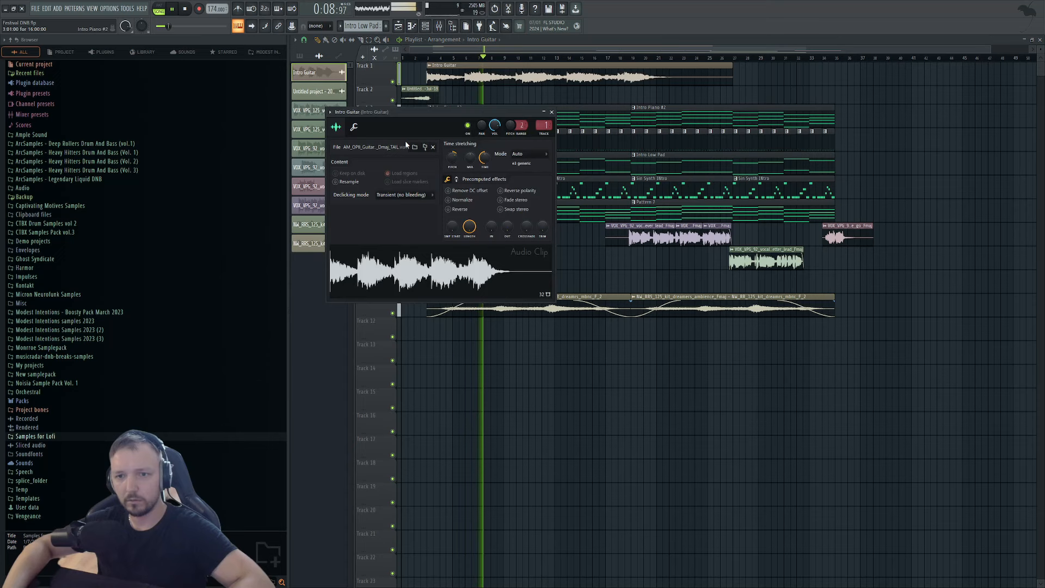
click(354, 127)
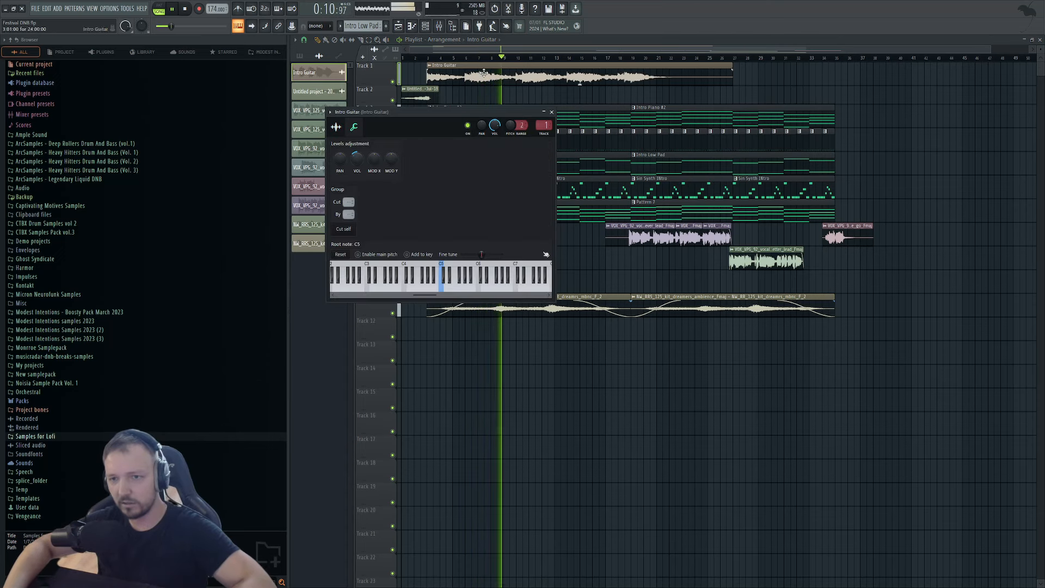
click(439, 26)
click(439, 26)
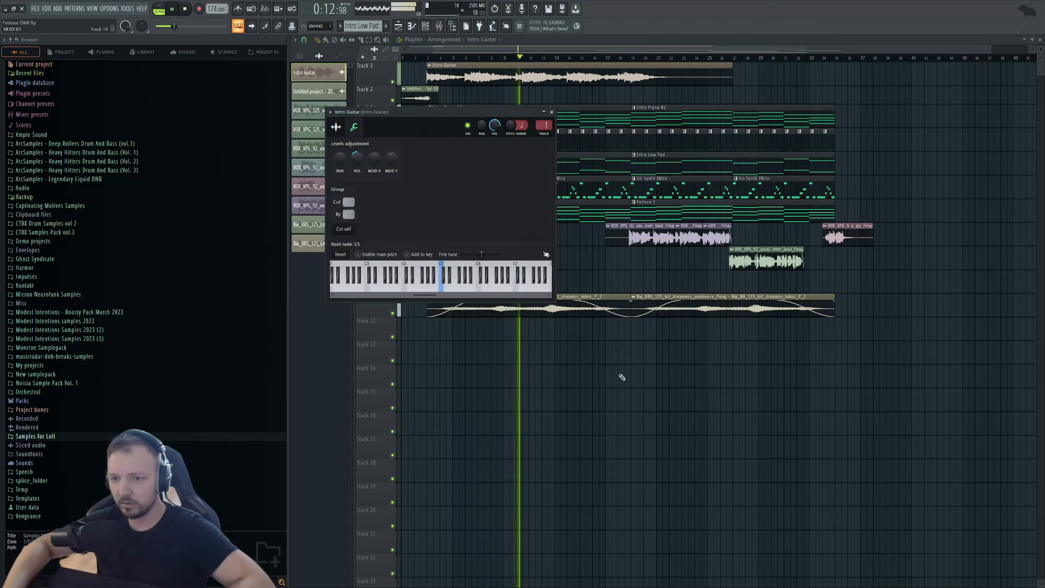
key(Escape)
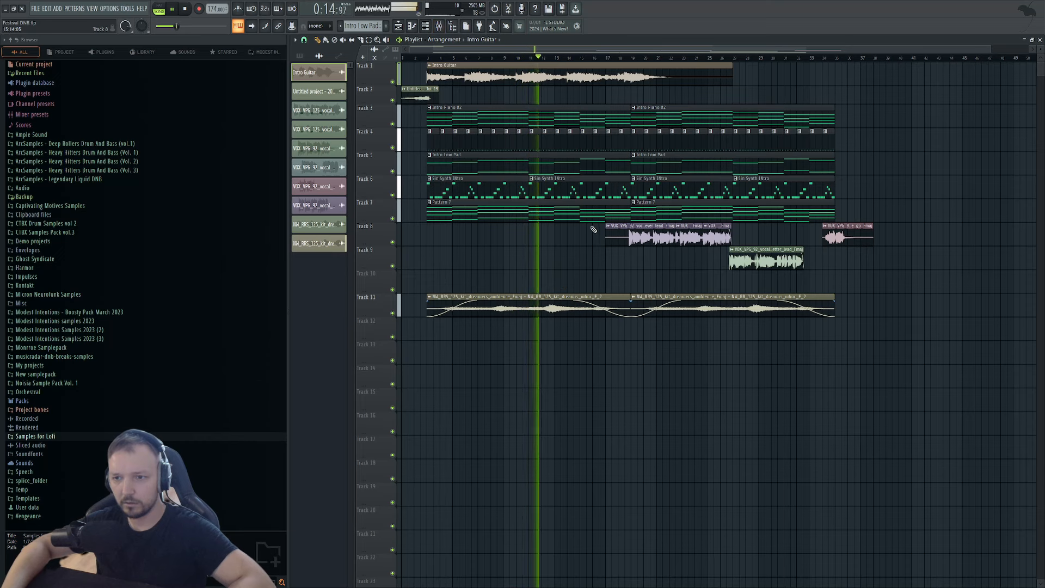
double_click(632, 306)
key(Escape)
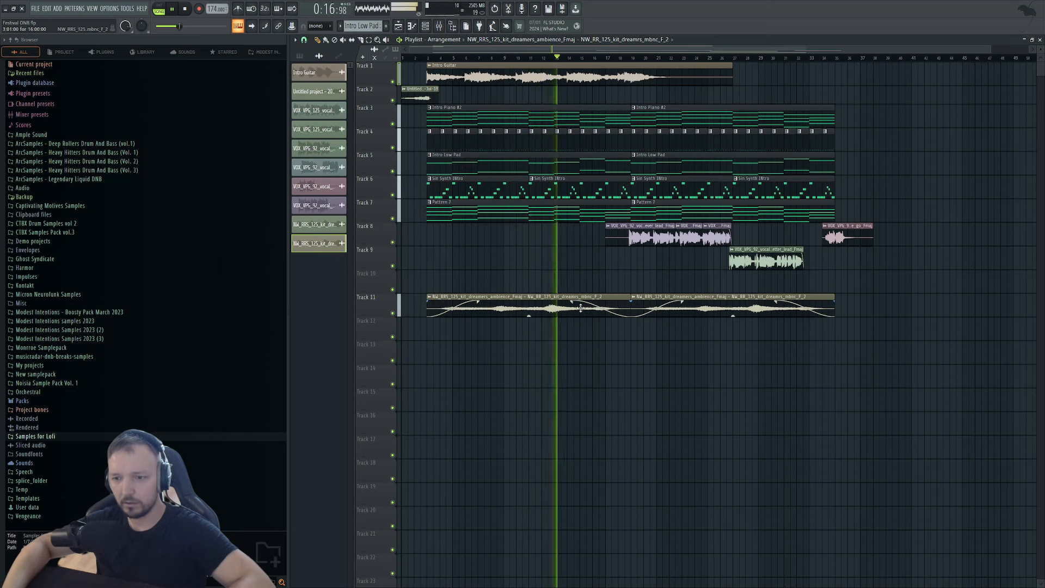
double_click(574, 310)
click(386, 160)
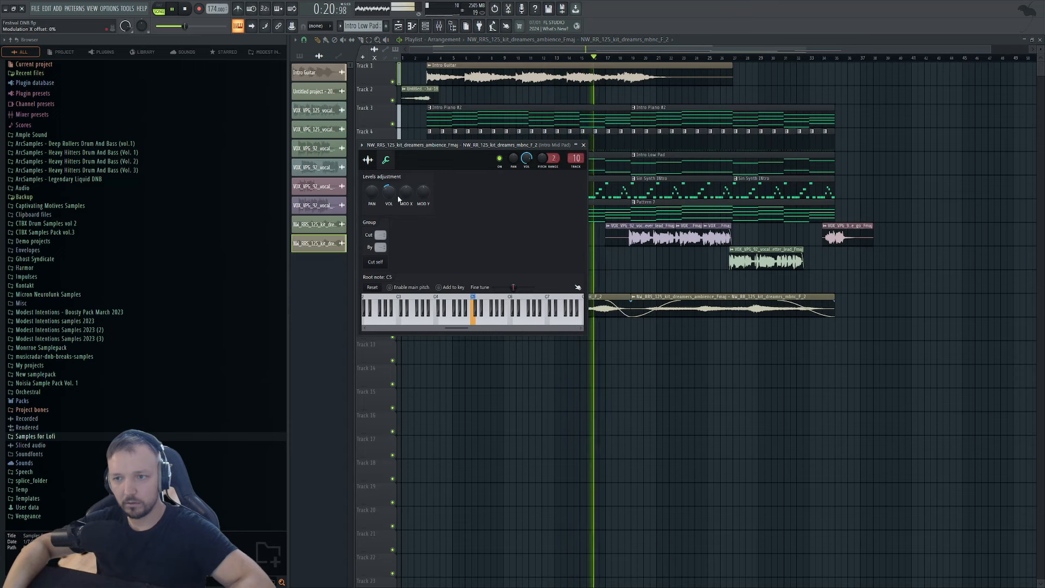
key(Escape)
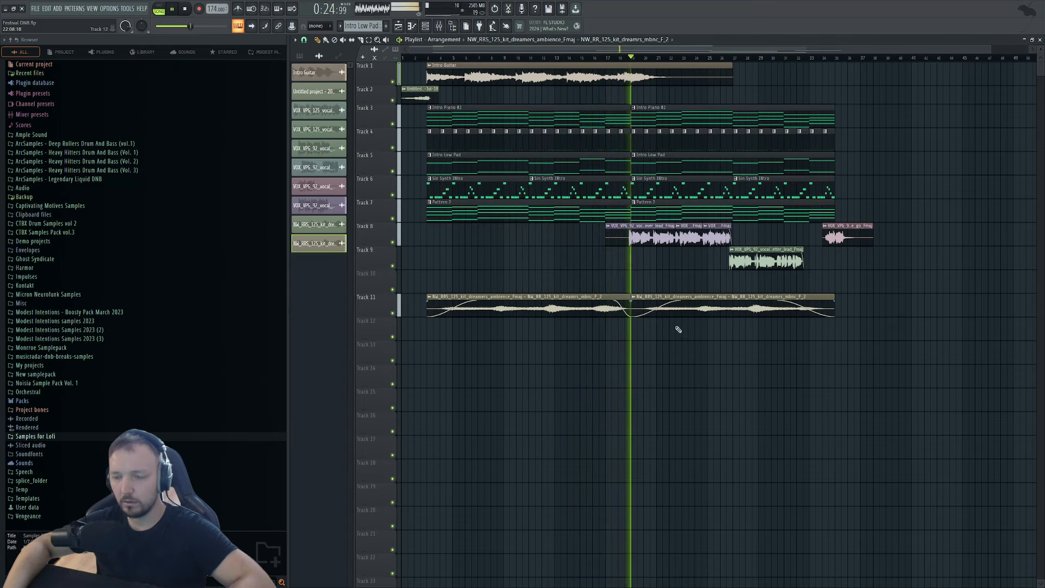
scroll(665, 187, down, 1)
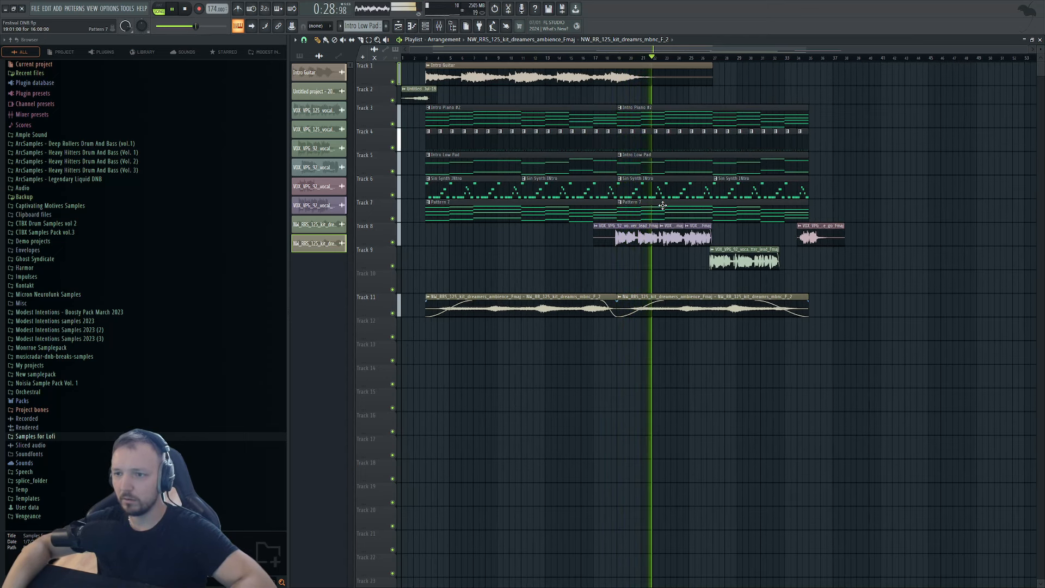
right_click(707, 216)
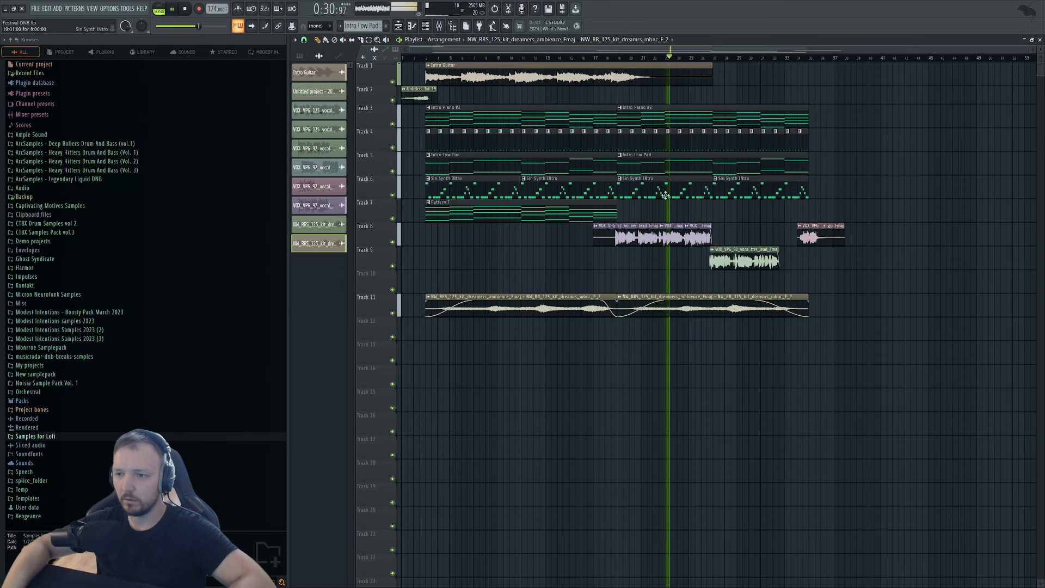
key(space)
key(ctrl+z)
click(659, 57)
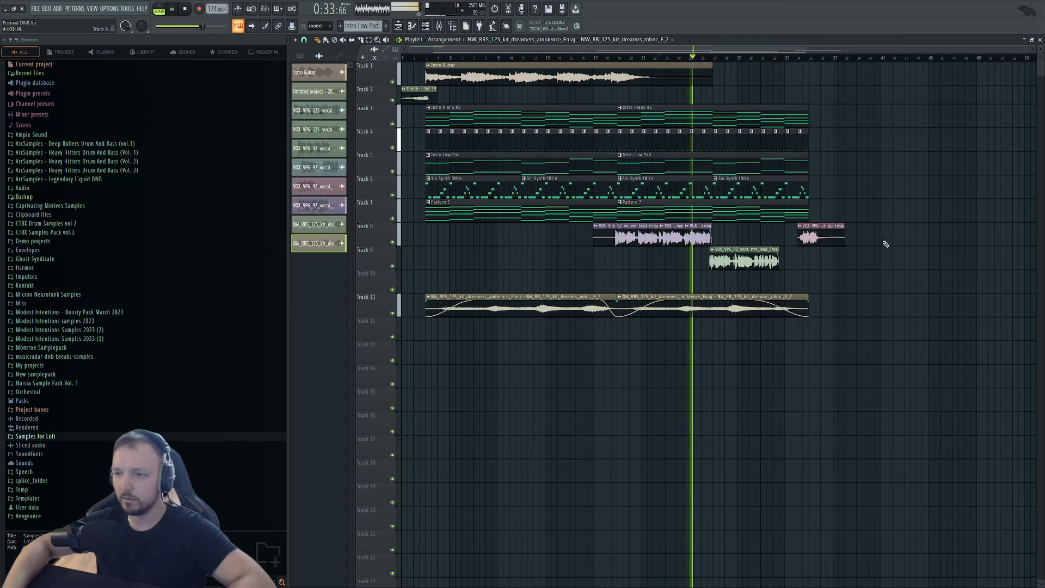
drag(884, 292, 627, 112)
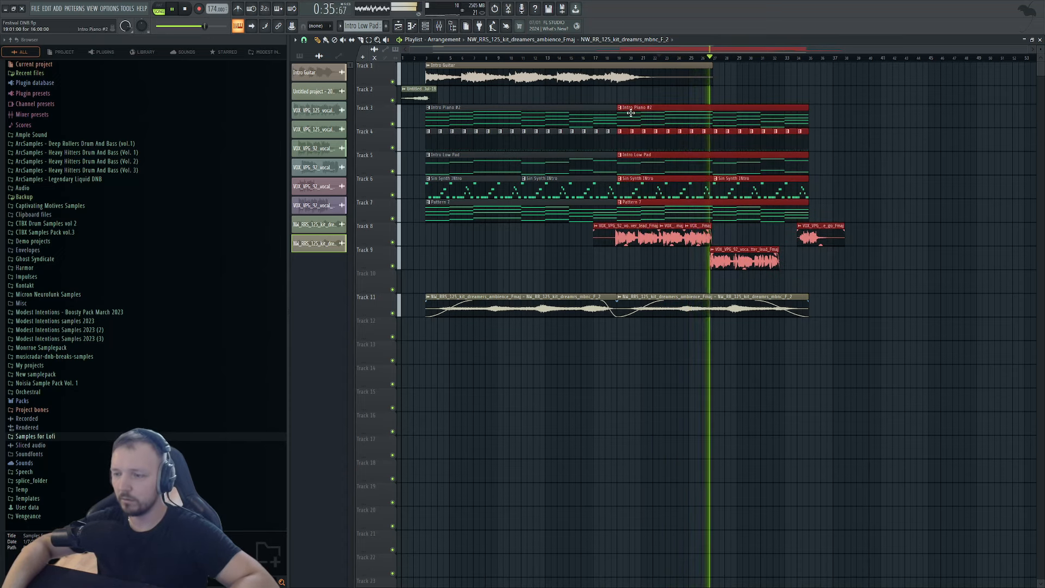
ctrl+click(980, 305)
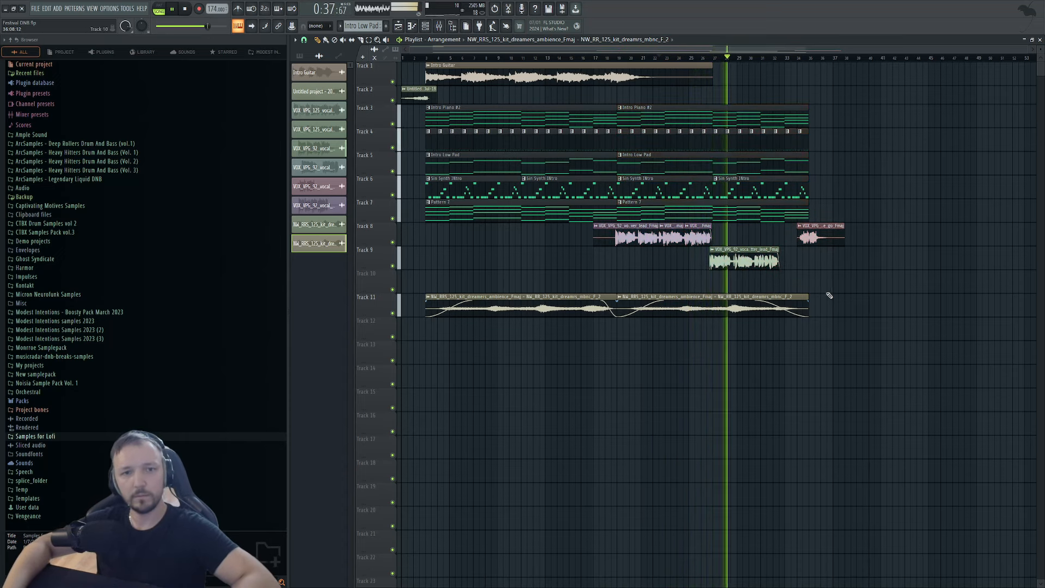
scroll(843, 310, up, 3)
scroll(830, 306, up, 2)
scroll(826, 301, down, 4)
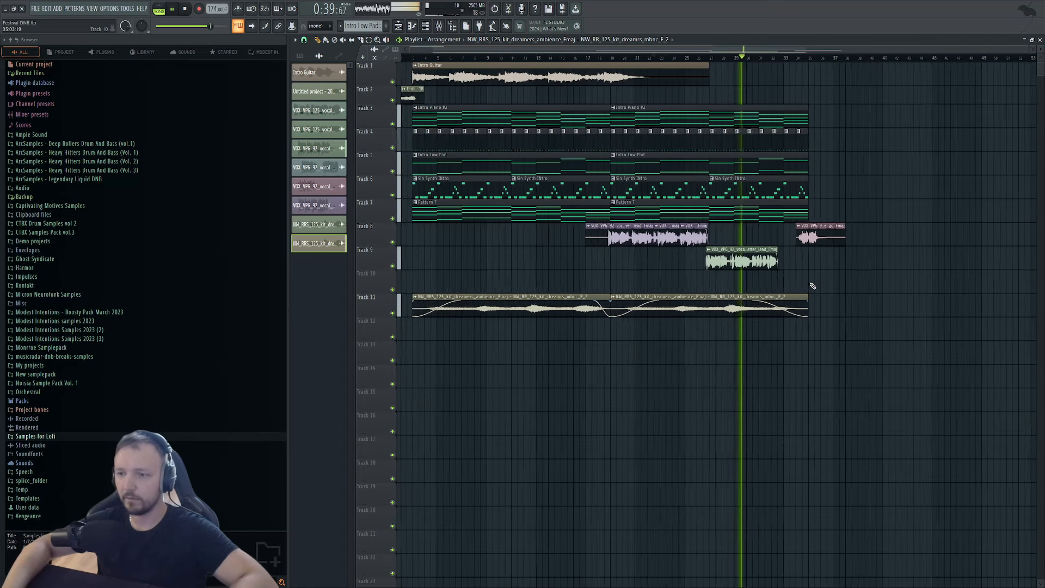
drag(909, 349, 423, 77)
ctrl+click(914, 306)
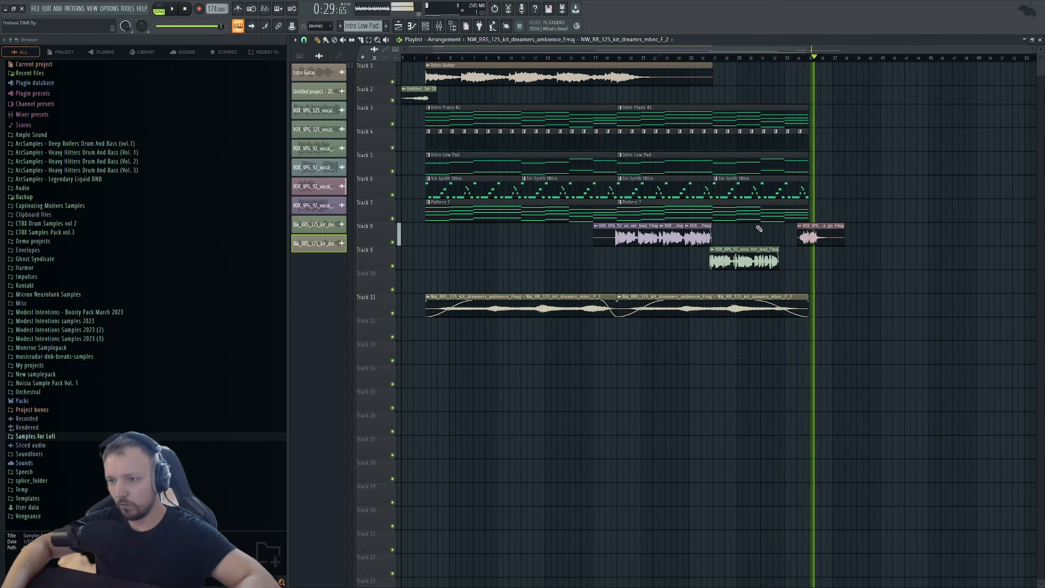
key(space)
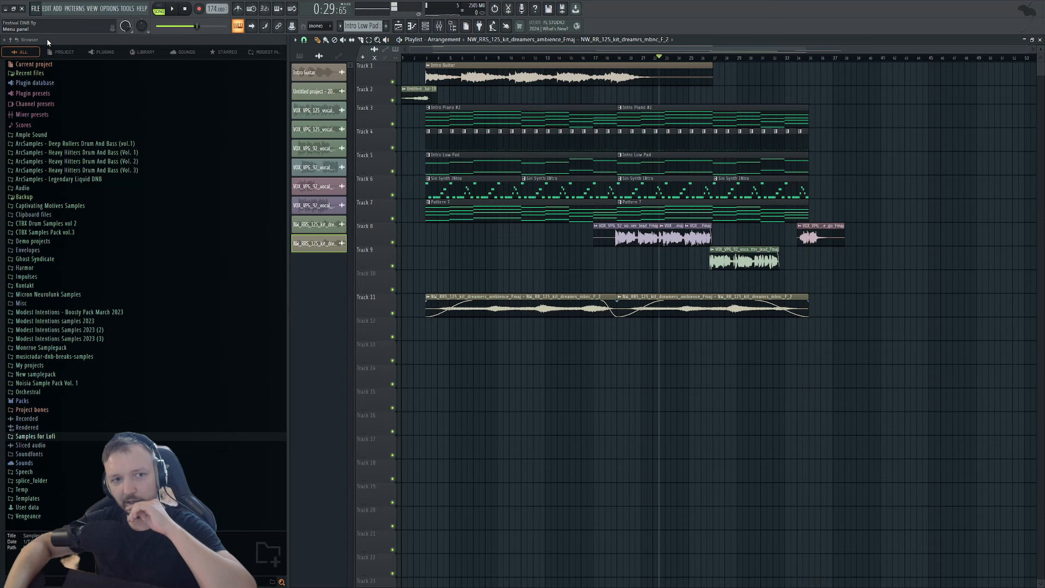
Replace the SimSynth channel with a new Serum instrument for Sin Synth Intro.
double_click(455, 193)
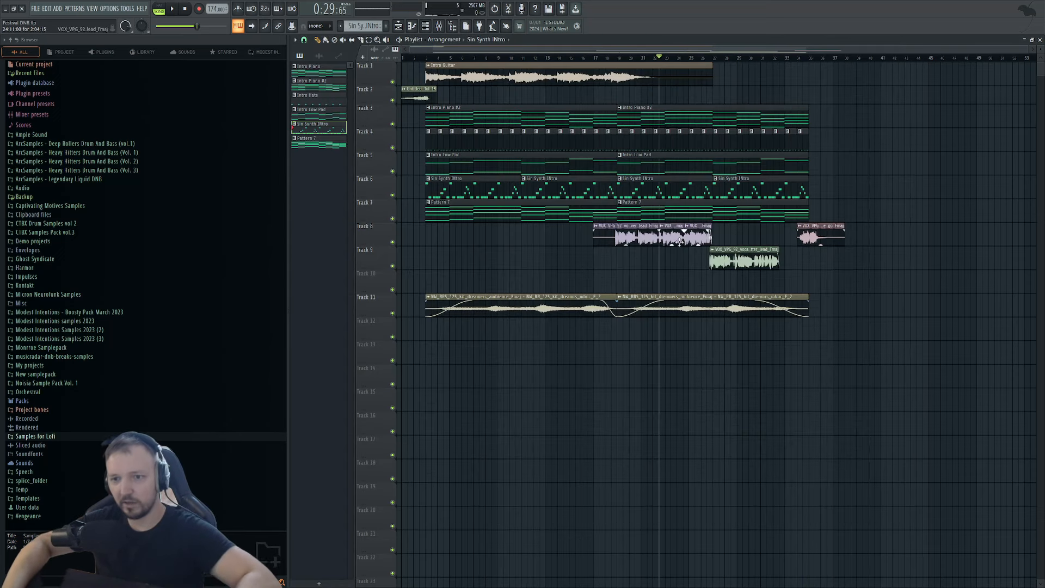
double_click(481, 187)
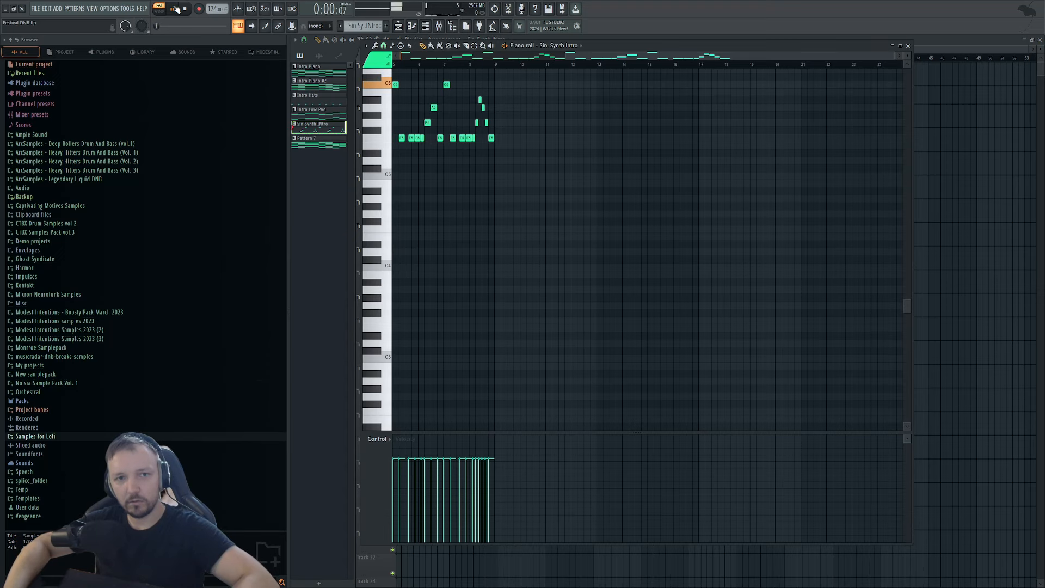
click(426, 28)
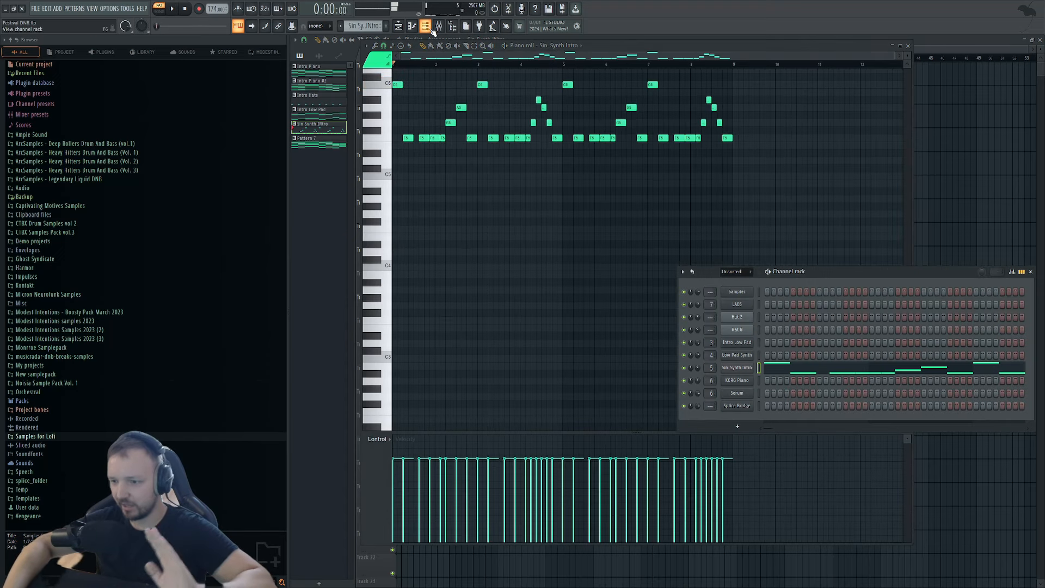
click(747, 394)
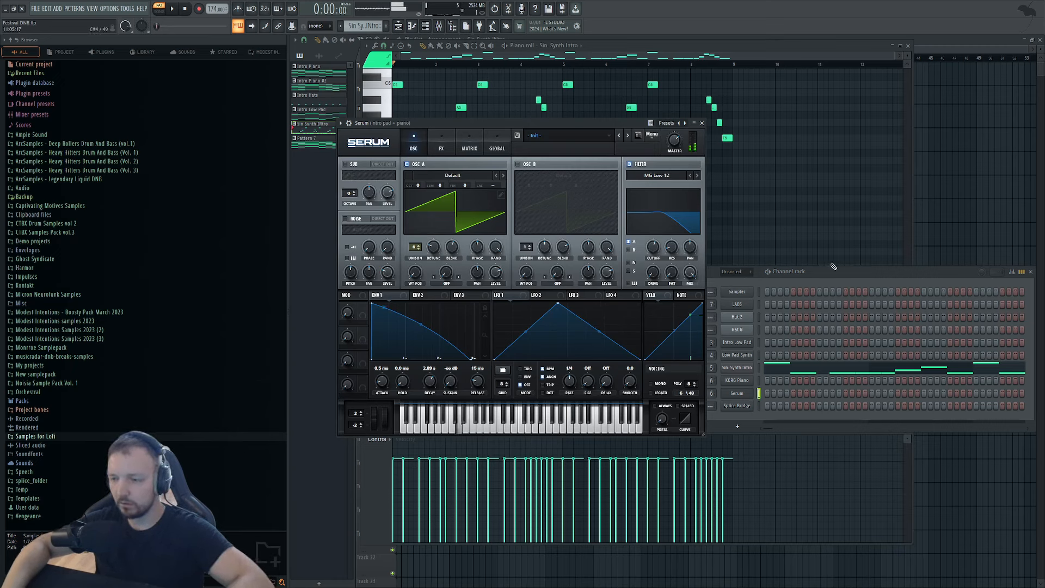
click(767, 405)
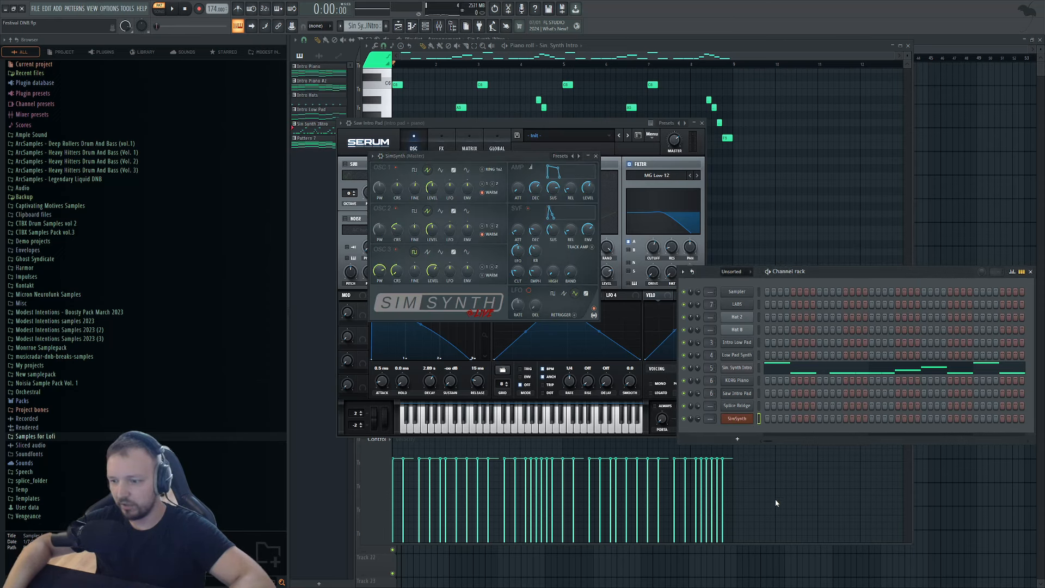
key(ctrl+z)
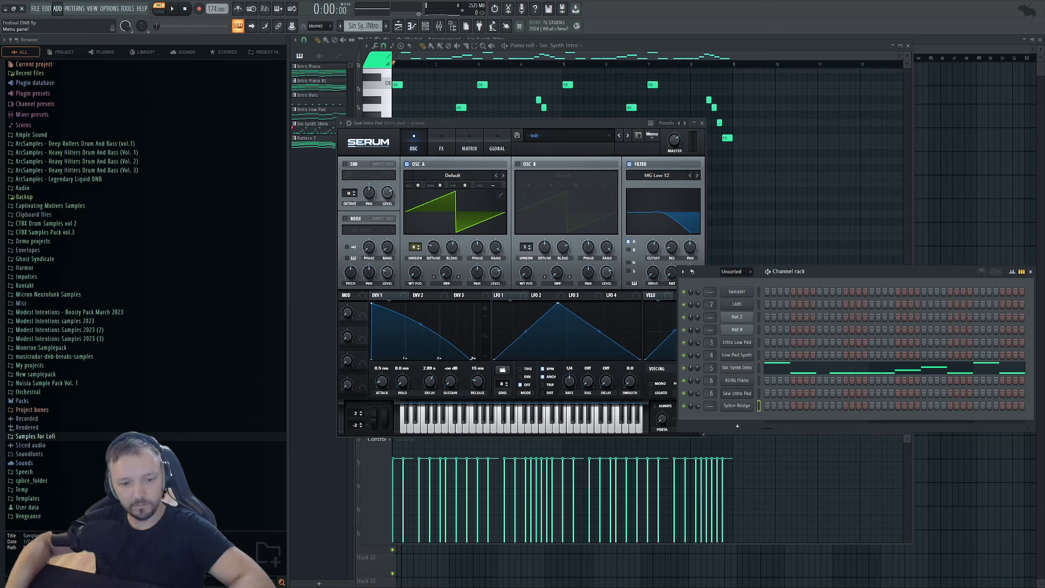
click(473, 342)
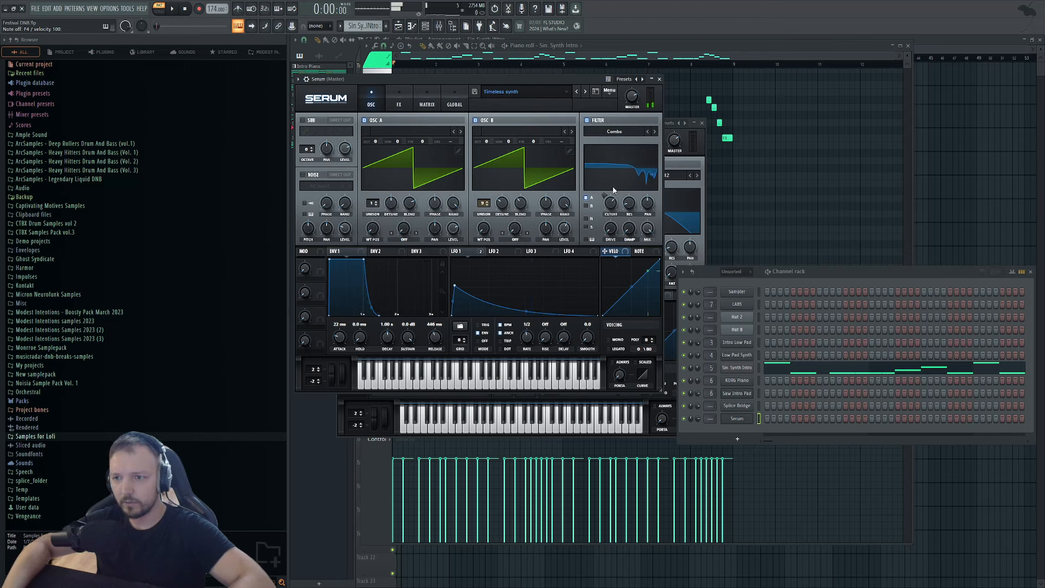
Move Serum's Filter to the top of its FX rack and open the Intro Piano #2 notes.
click(587, 120)
click(596, 122)
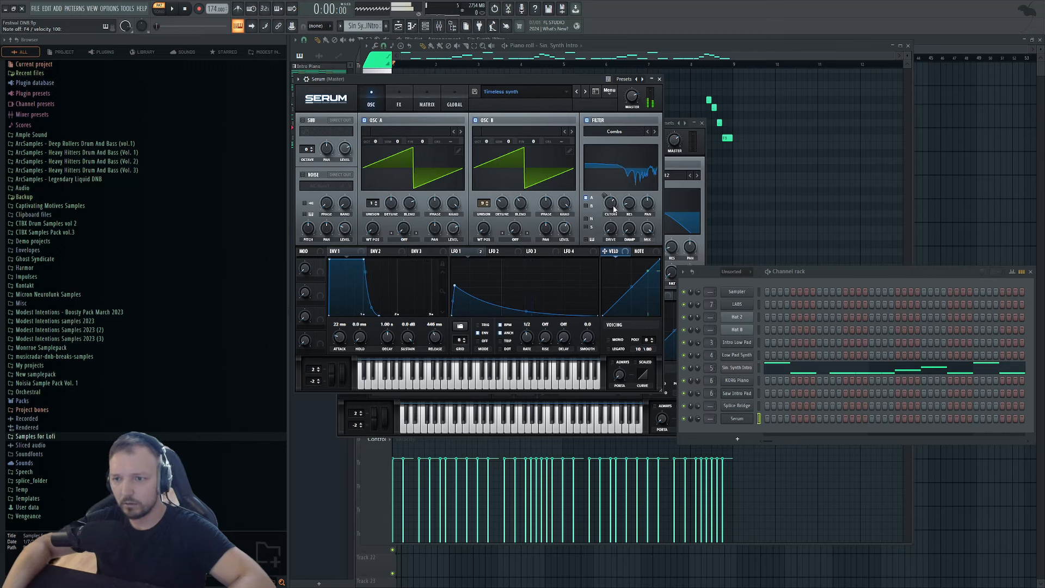
click(398, 105)
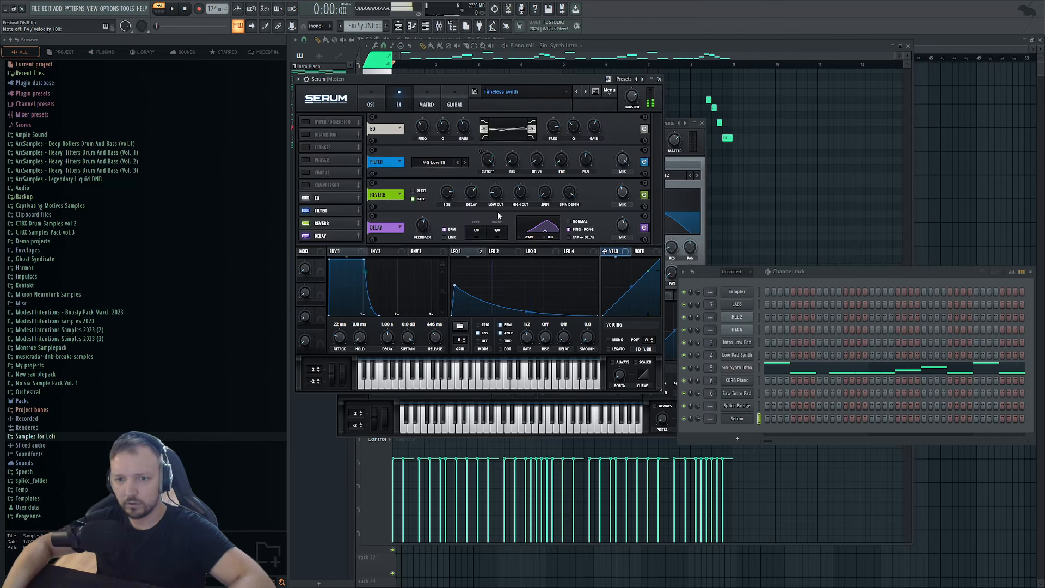
drag(321, 216, 330, 249)
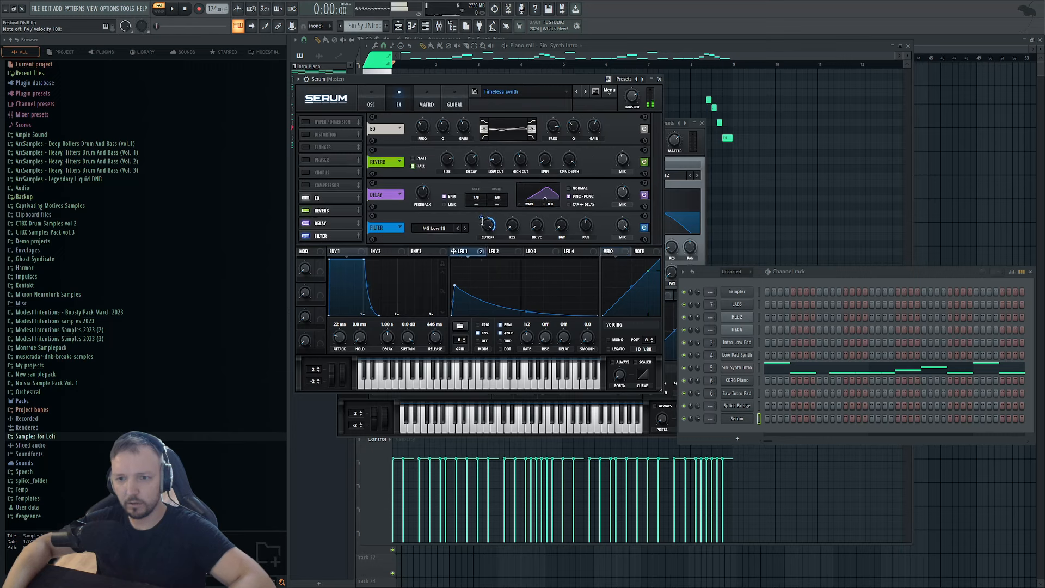
drag(365, 237, 353, 183)
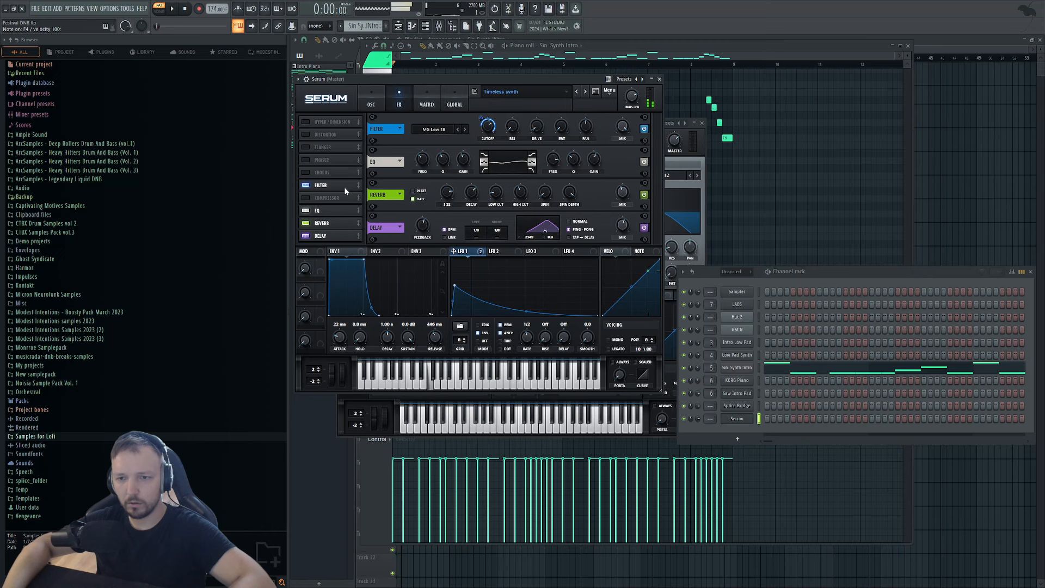
right_click(921, 168)
double_click(432, 111)
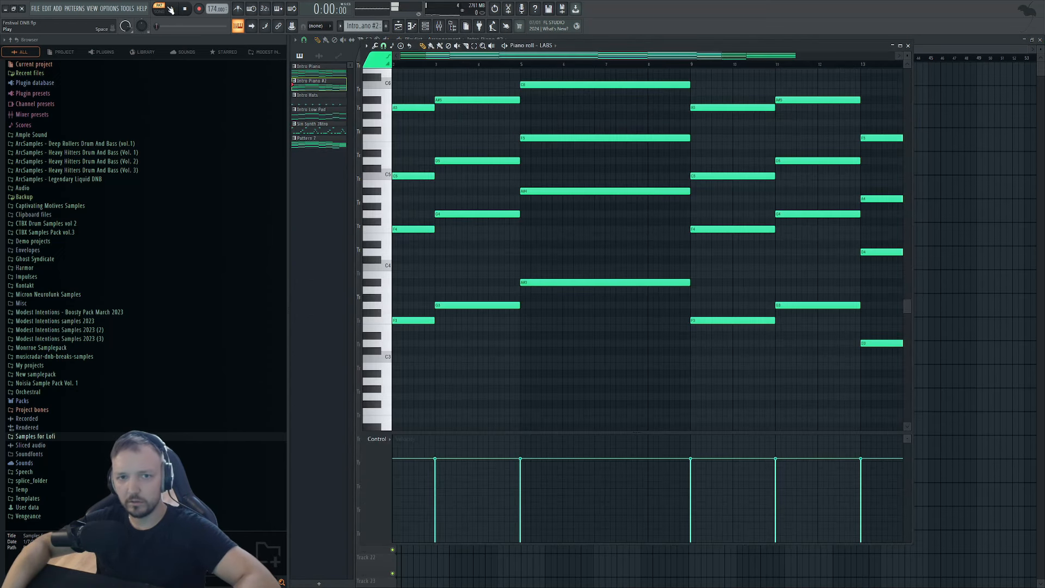
Switch to pattern playback and open the Serum channel's notes in the piano roll.
click(158, 9)
key(space)
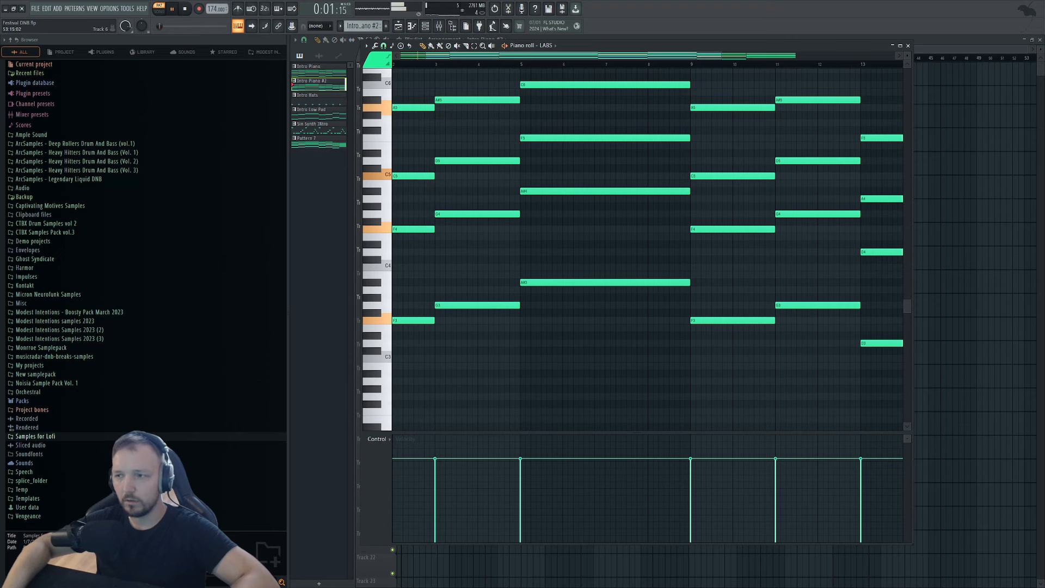
key(F6)
key(space)
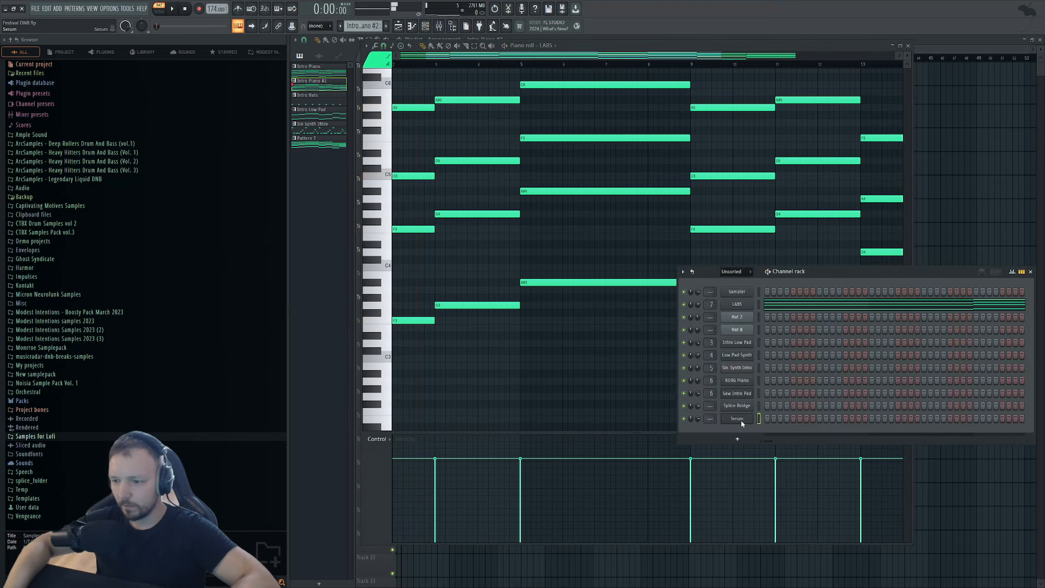
click(738, 419)
Sketch the arp: try and remove an F3 note, add a short F4 at bar 1, remove A4.
drag(427, 323, 344, 314)
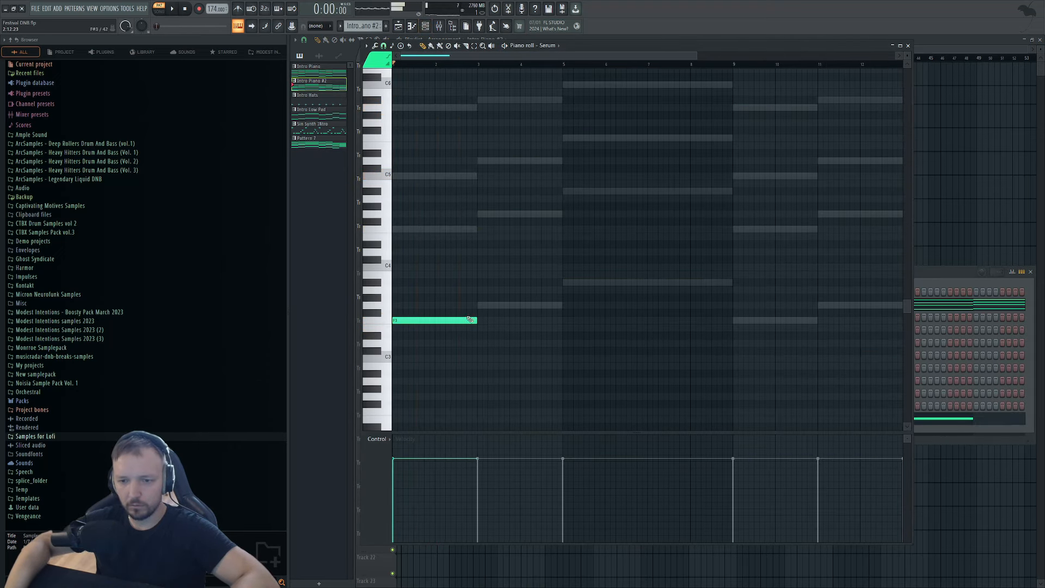
right_click(402, 322)
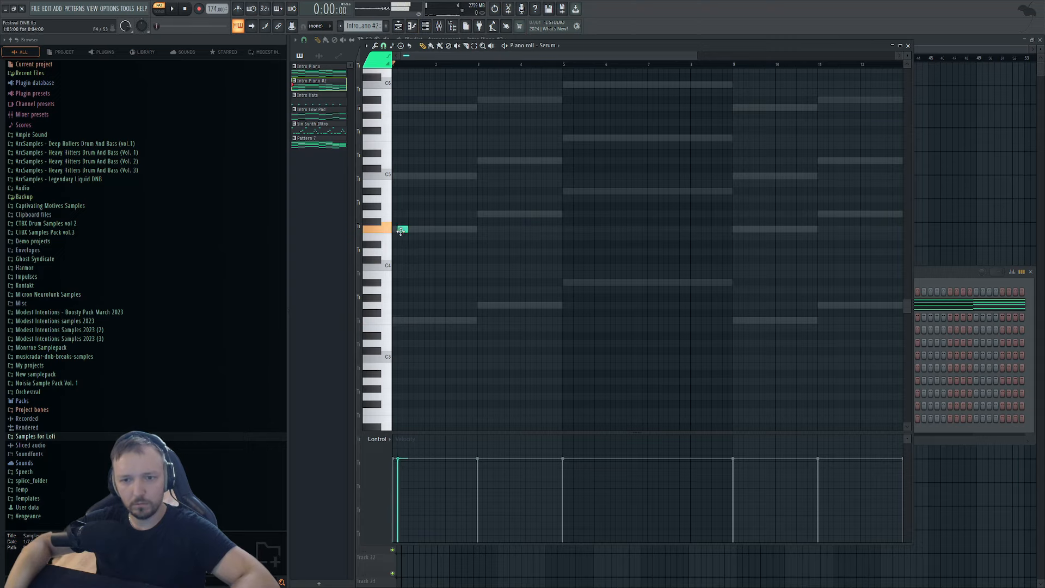
drag(401, 231, 397, 231)
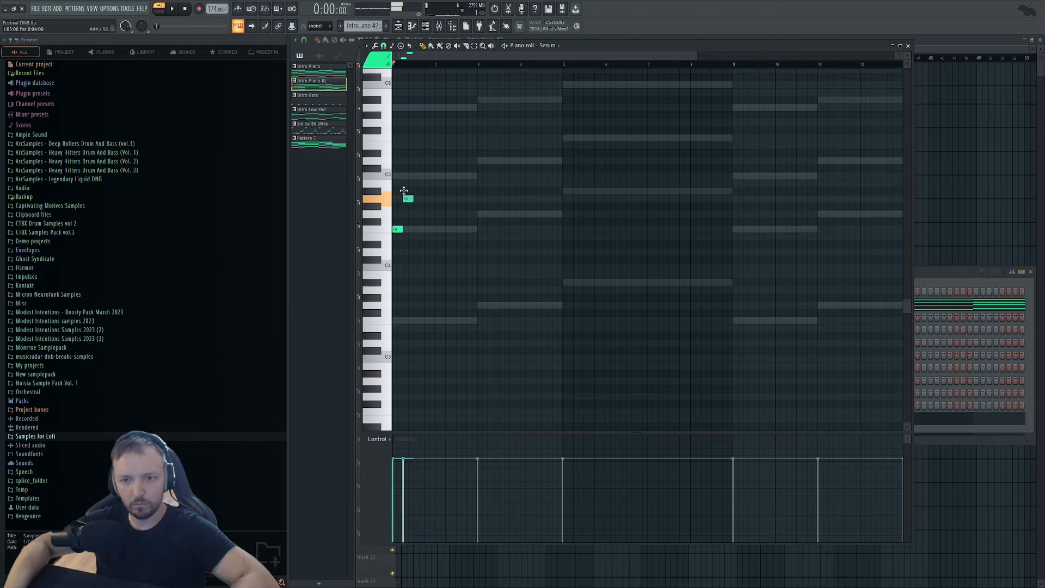
key(space)
scroll(404, 221, up, 3)
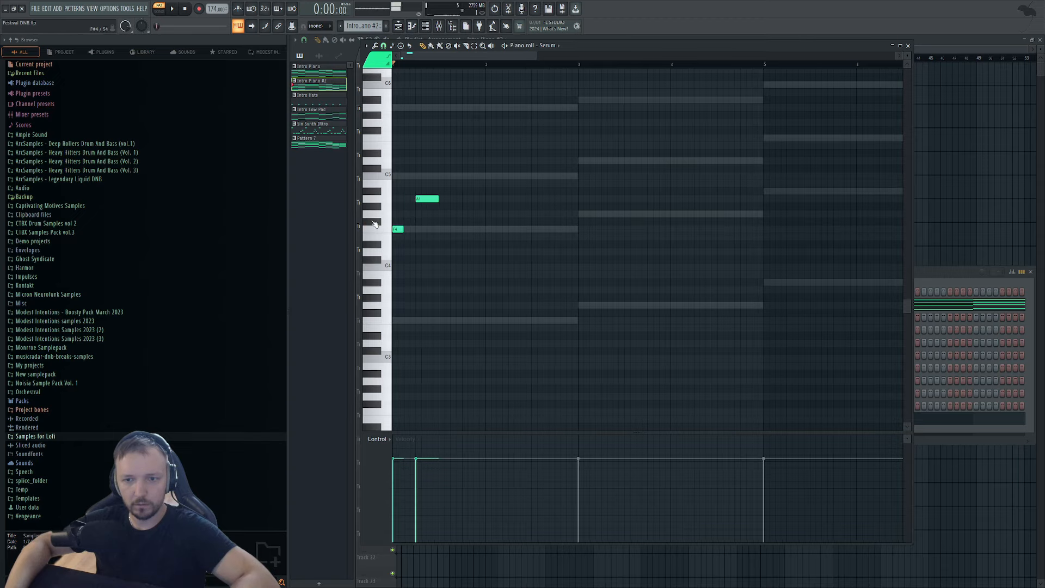
scroll(397, 227, up, 2)
right_click(451, 195)
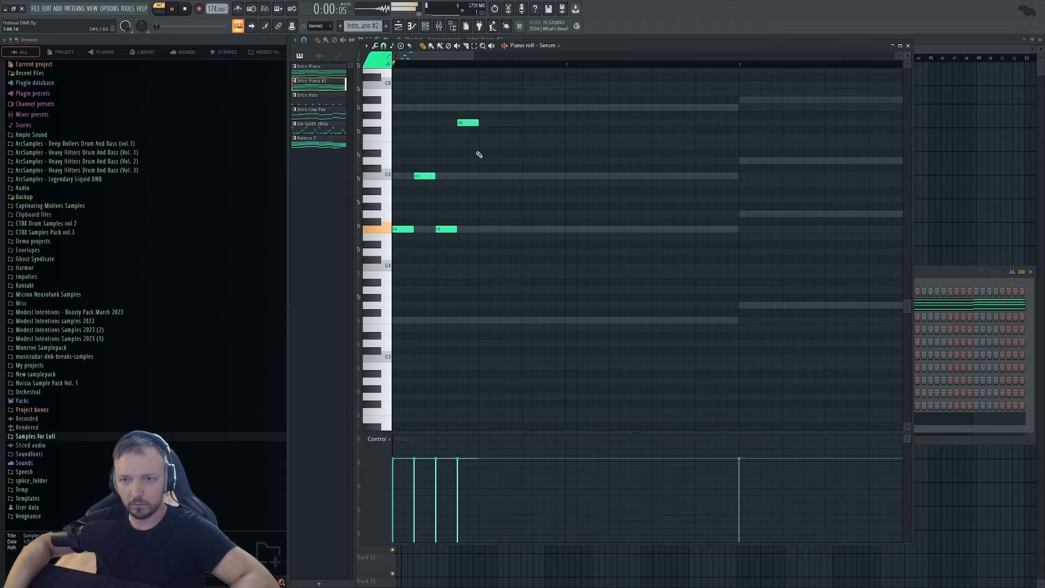
Replace the C5 note with two A5 notes, shift C5 earlier and add another C5.
key(space)
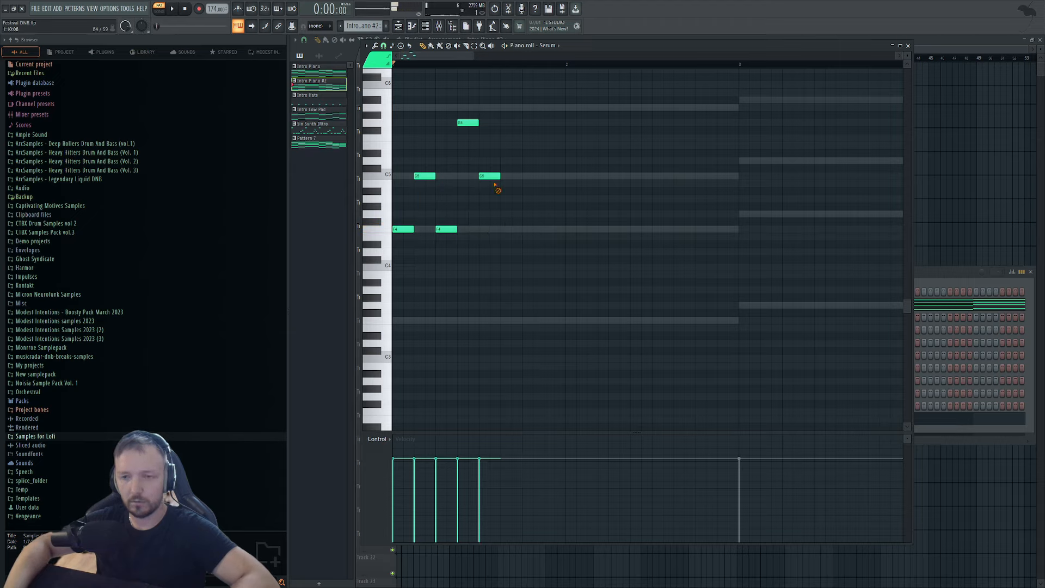
right_click(493, 175)
key(space)
click(489, 107)
key(space)
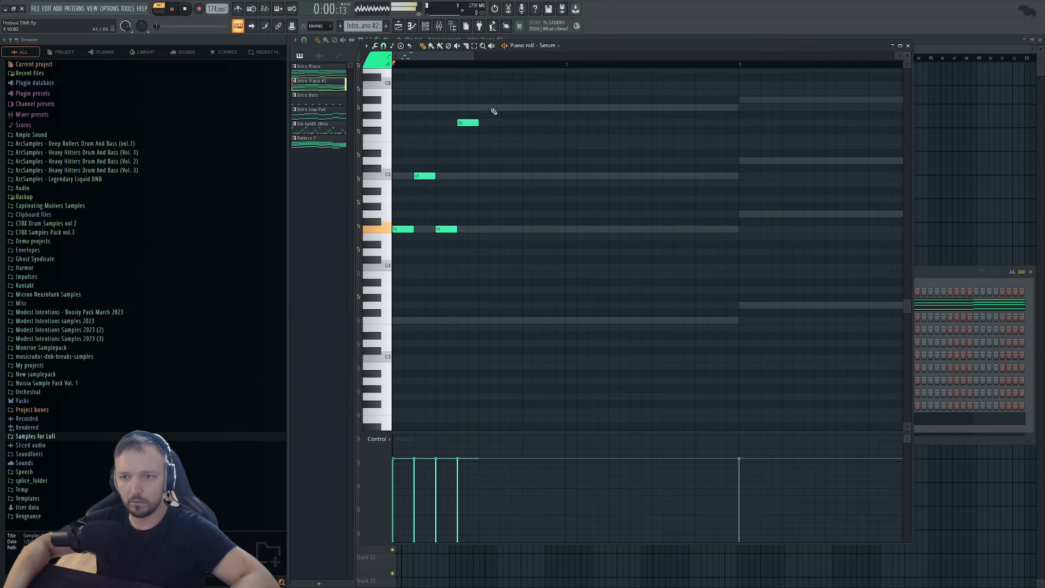
click(503, 107)
key(space)
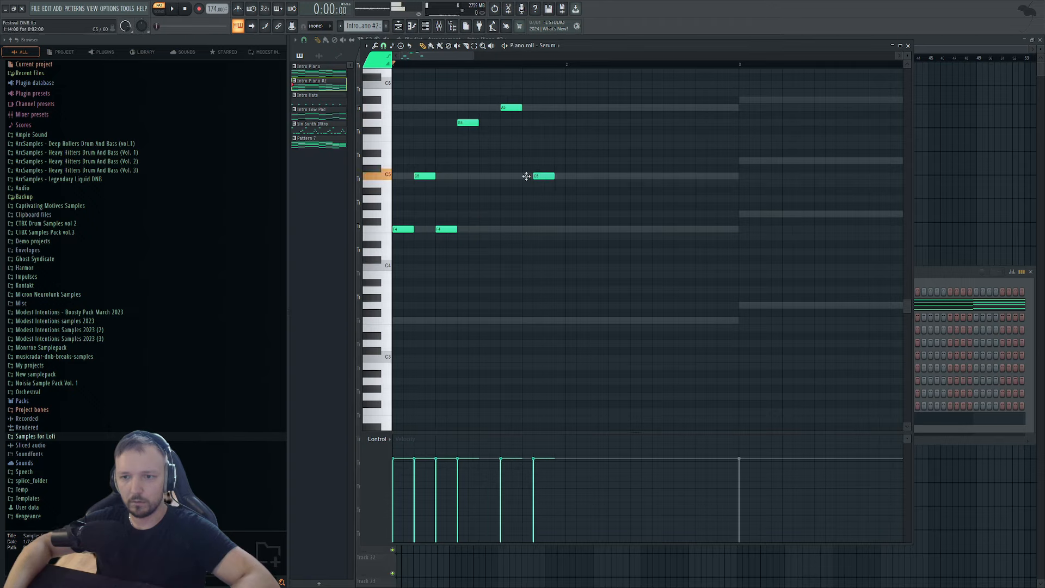
drag(526, 176, 515, 175)
click(479, 175)
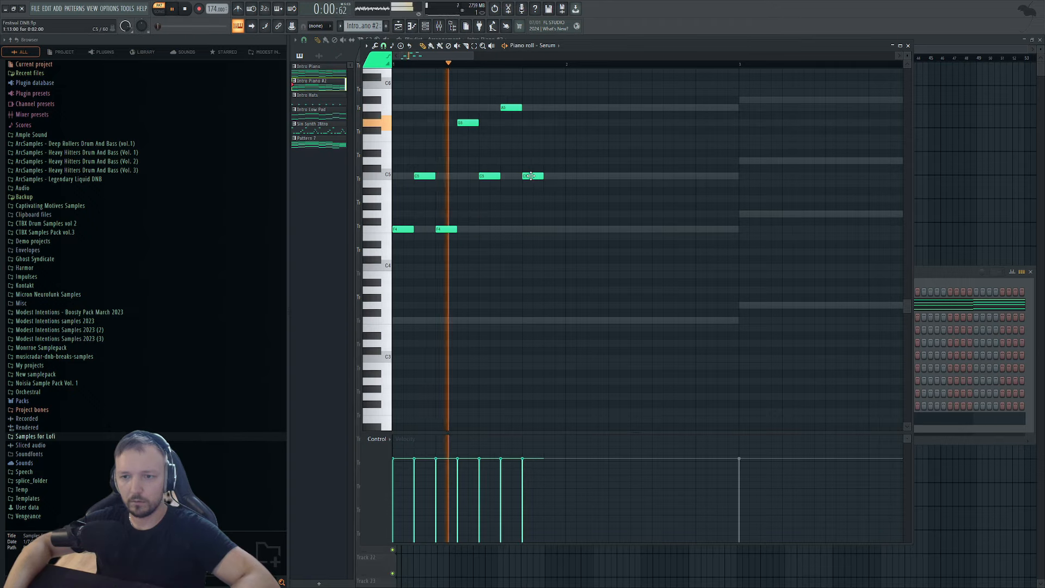
key(space)
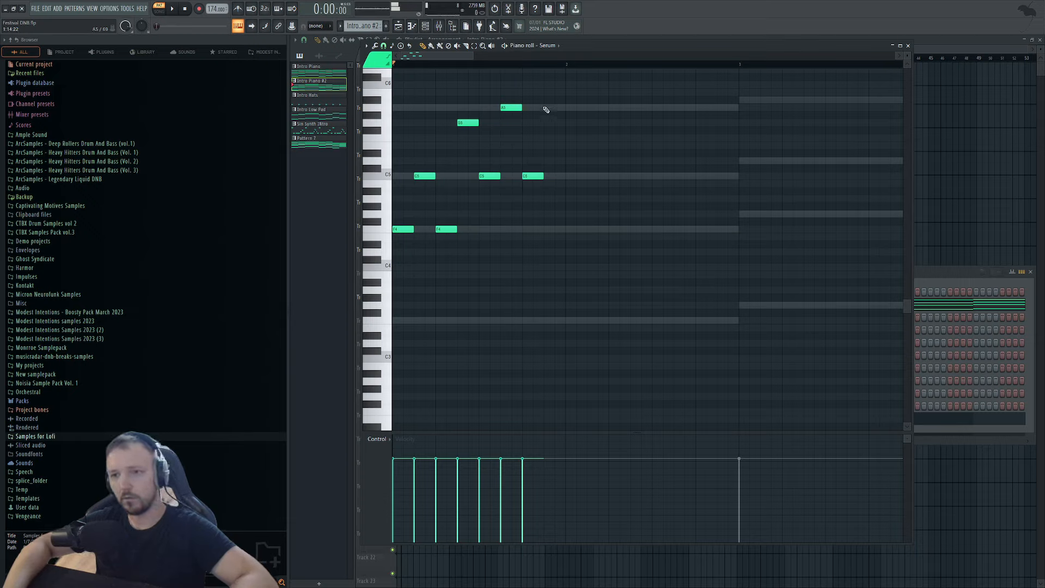
Duplicate the eight-note arp phrase to the right, making sixteen notes.
key(space)
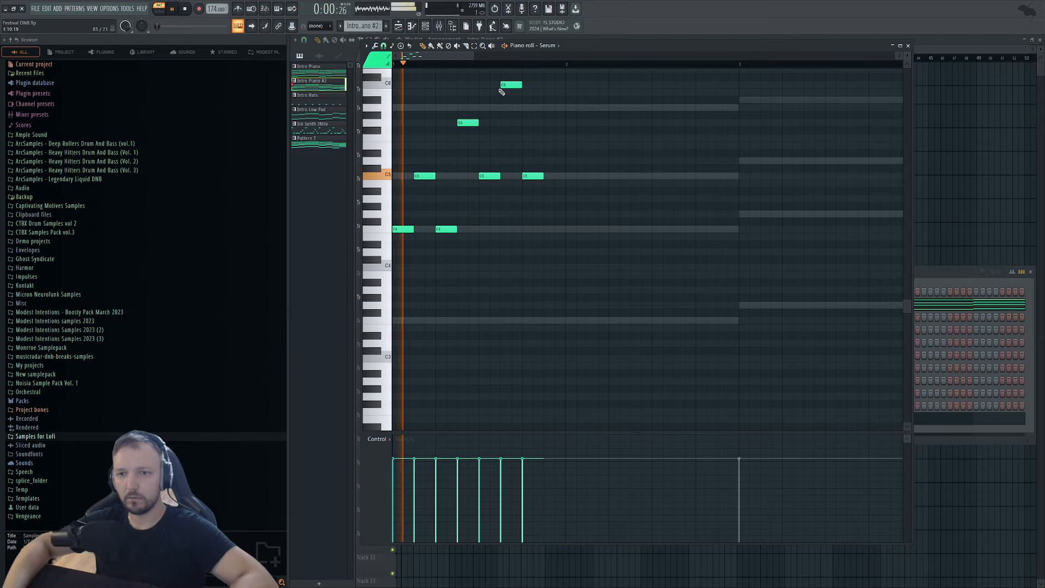
key(space)
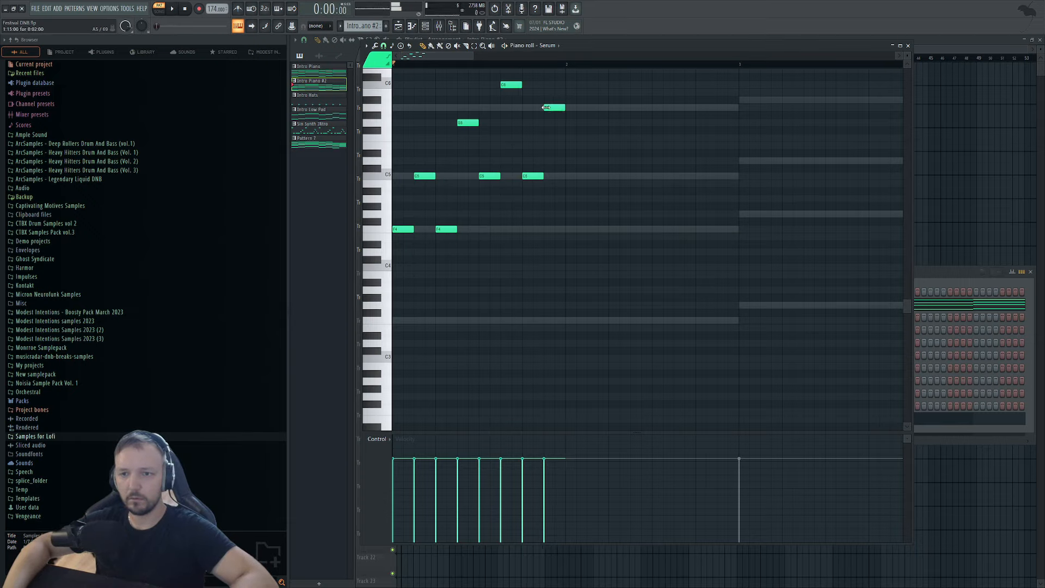
key(space)
drag(622, 71, 473, 231)
scroll(449, 229, down, 3)
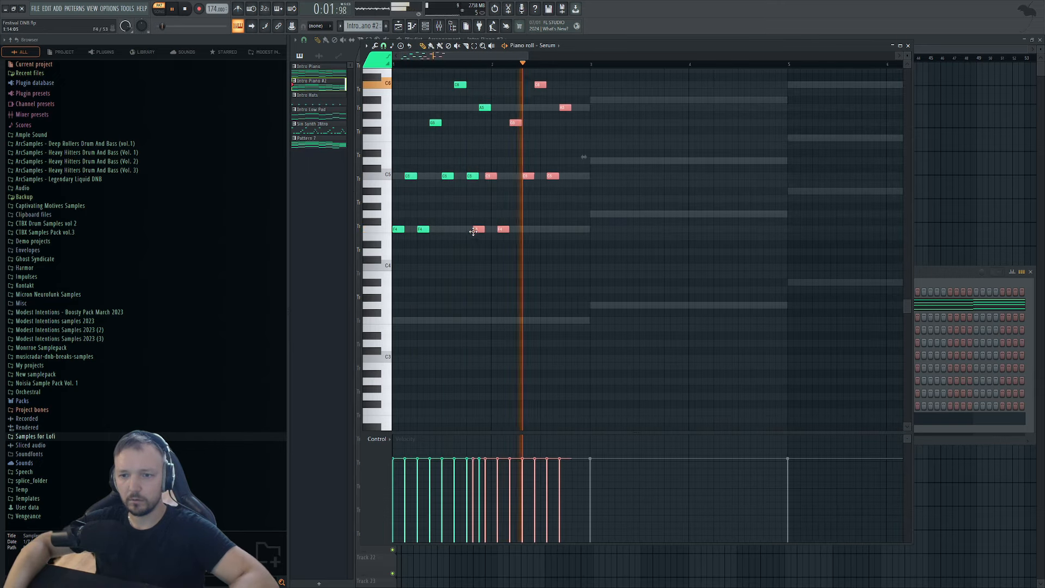
scroll(560, 205, up, 2)
scroll(541, 210, down, 2)
key(ctrl+a)
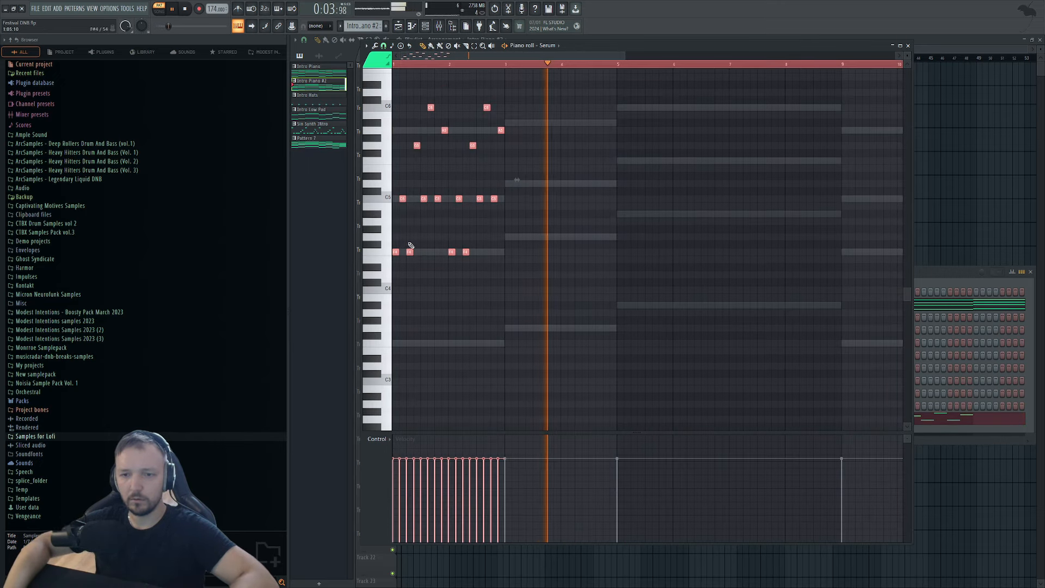
key(space)
key(space)
ctrl+click(462, 124)
key(space)
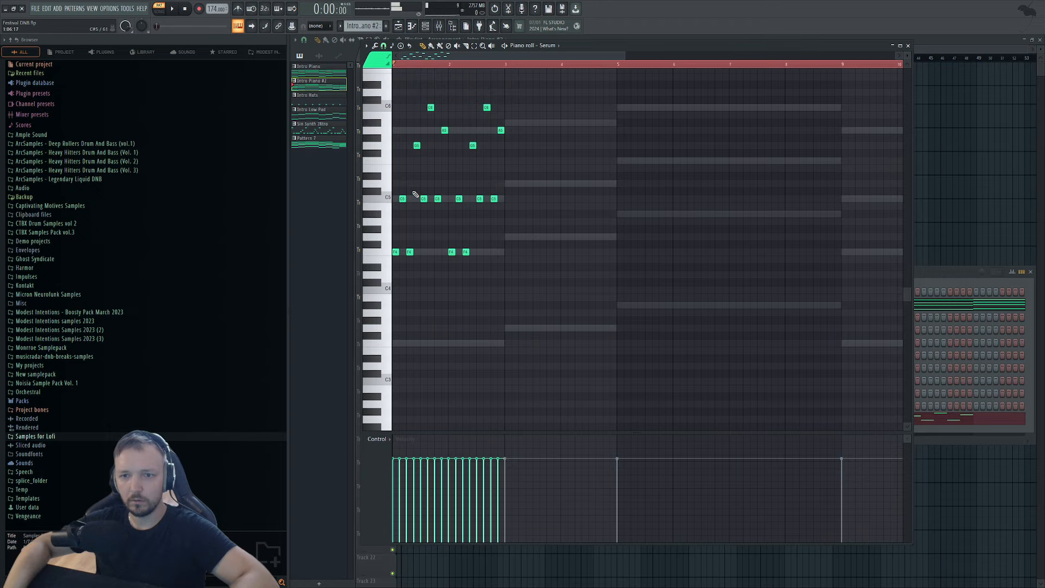
Raise both G5 notes to A5 and lower both F#5 notes to F5.
drag(467, 152, 413, 153)
key(shift+Up)
key(shift+Up)
key(space)
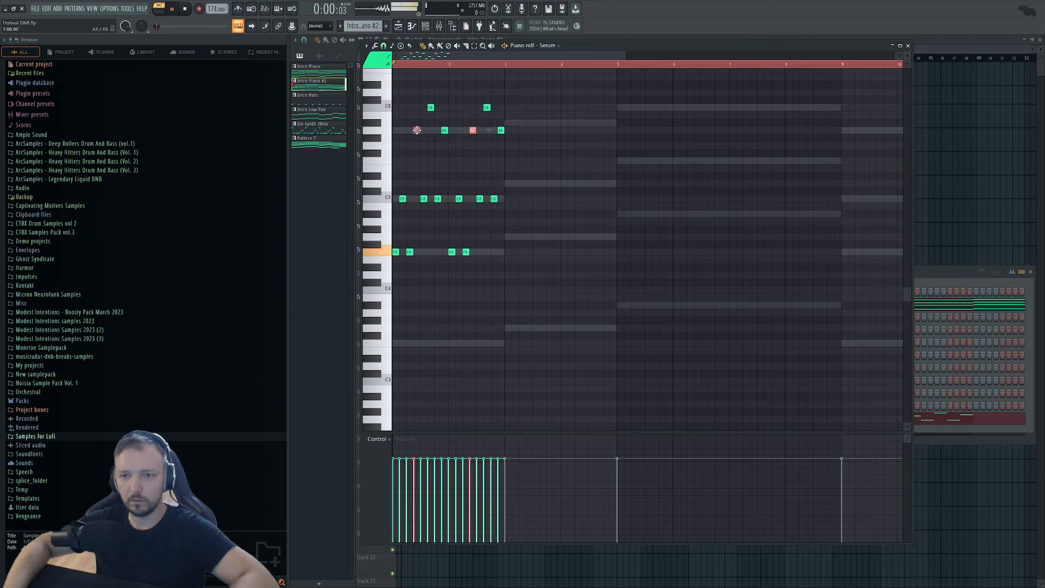
drag(521, 93, 430, 107)
key(space)
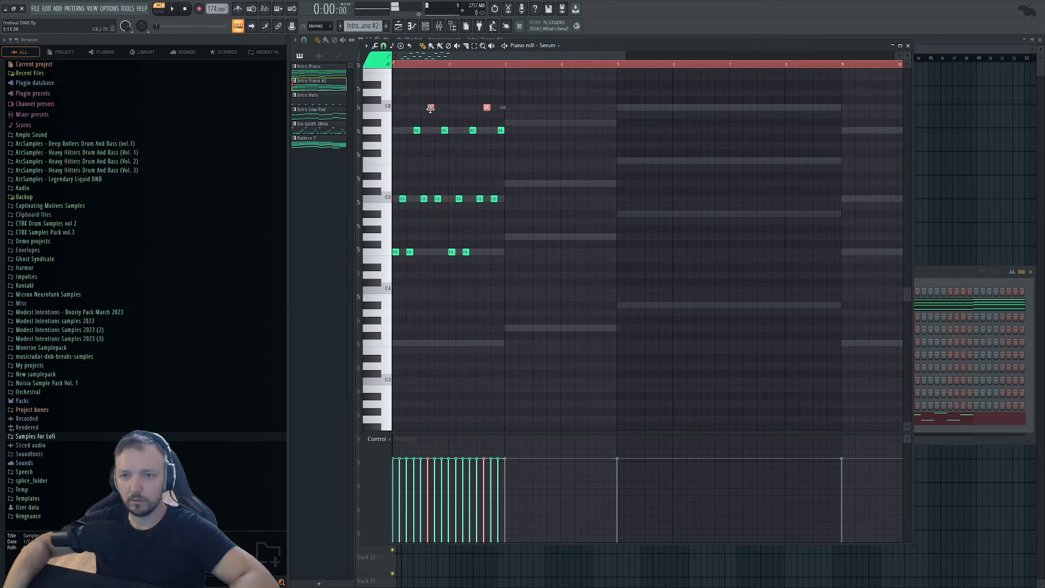
key(space)
key(space)
drag(431, 154, 431, 167)
key(space)
Duplicate all notes with Ctrl+B, then marquee-select every note, delete them and stop playback.
key(ctrl+a)
key(ctrl+b)
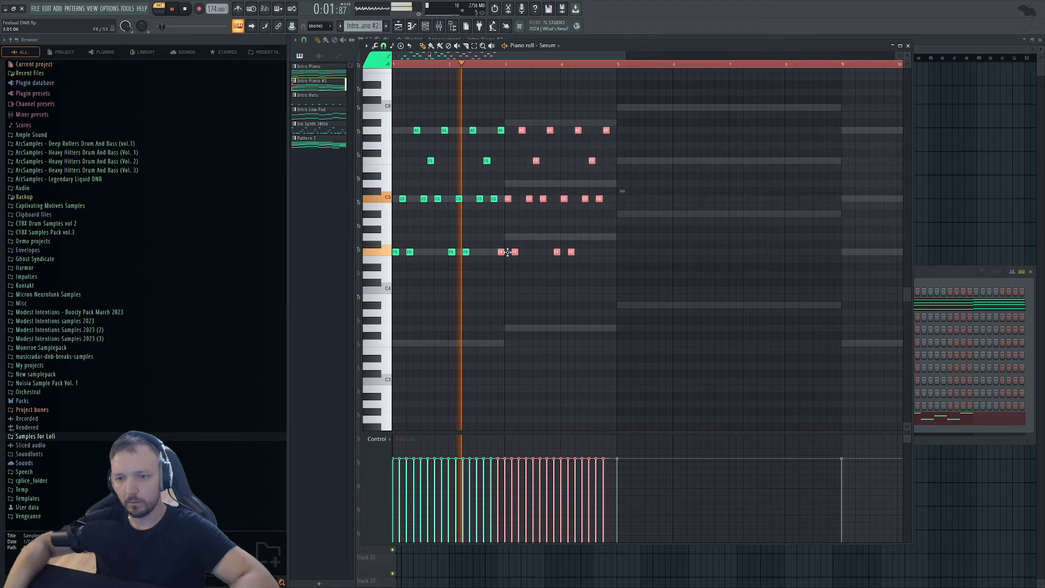
scroll(591, 185, down, 2)
drag(603, 104, 391, 291)
key(Delete)
key(space)
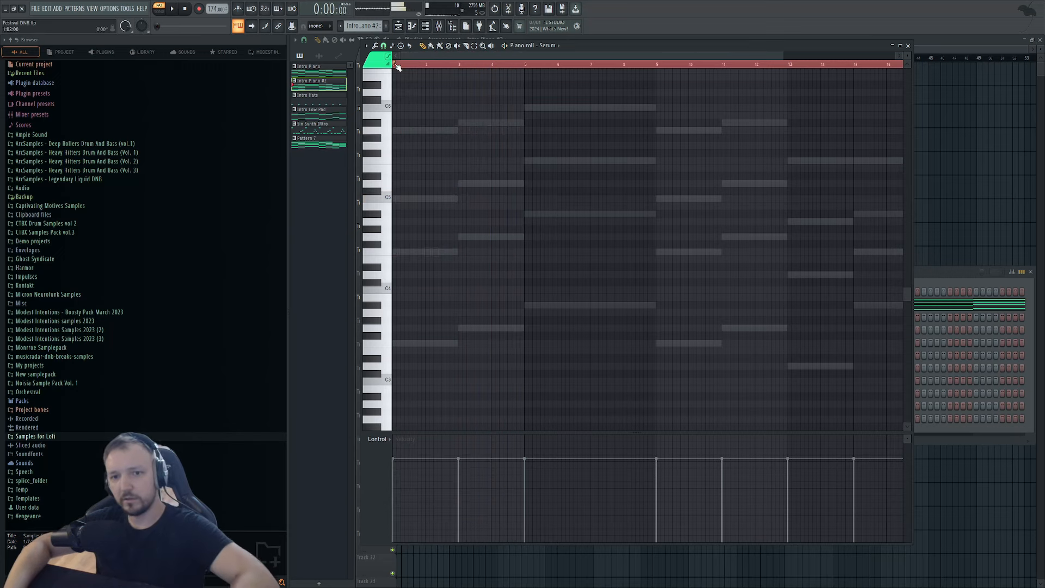
Create a new empty pattern and start playing it.
click(387, 26)
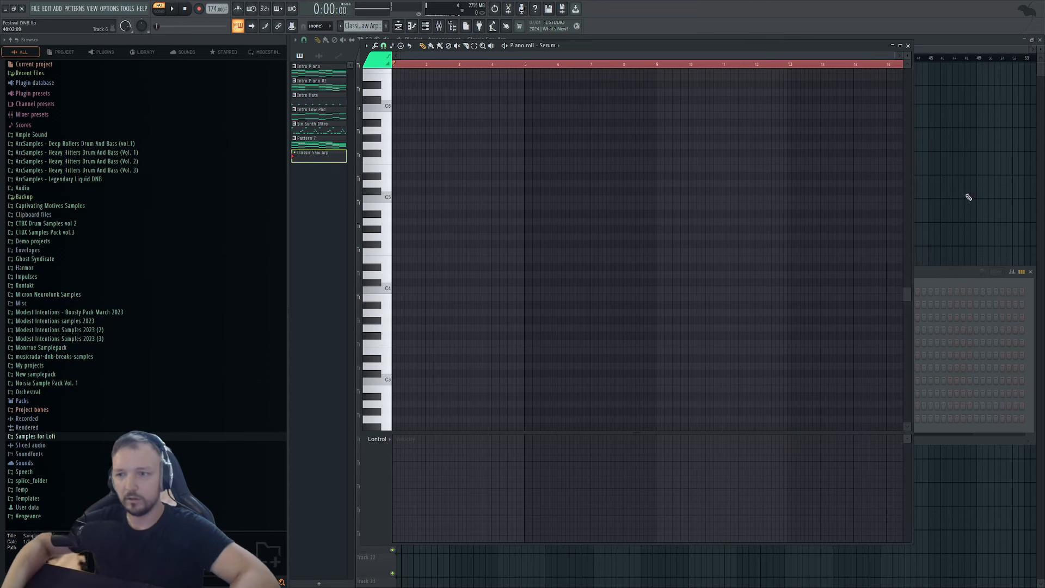
click(973, 291)
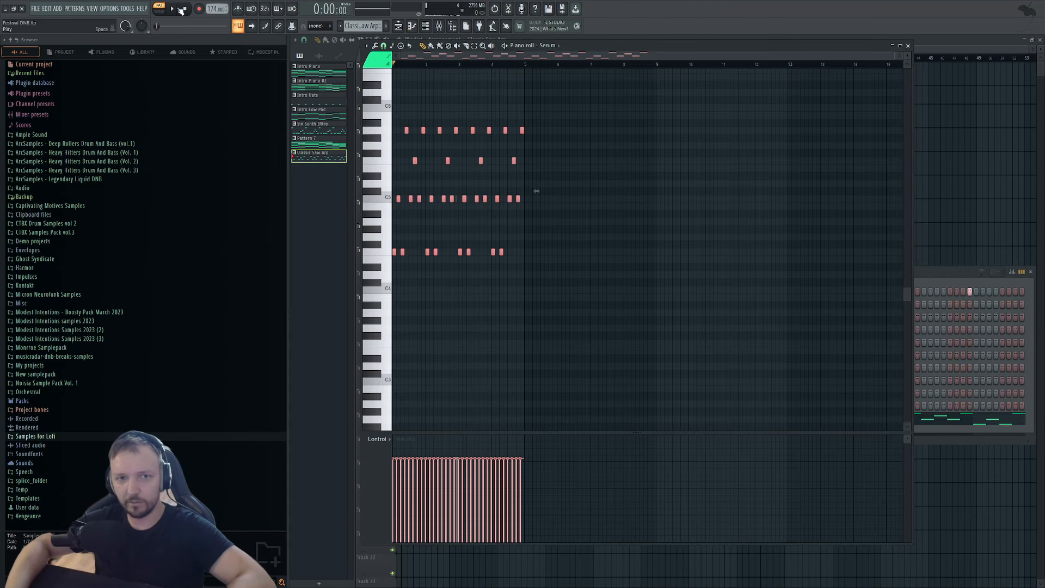
click(181, 11)
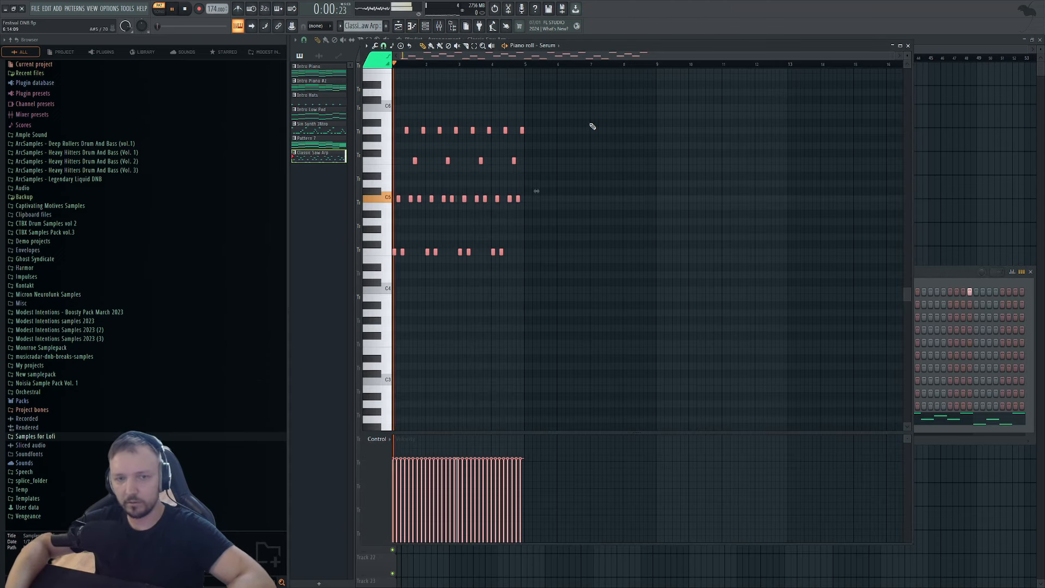
click(936, 266)
On Serum's effects page, lower the delay mix to 38% and adjust the reverb wet amount.
click(737, 419)
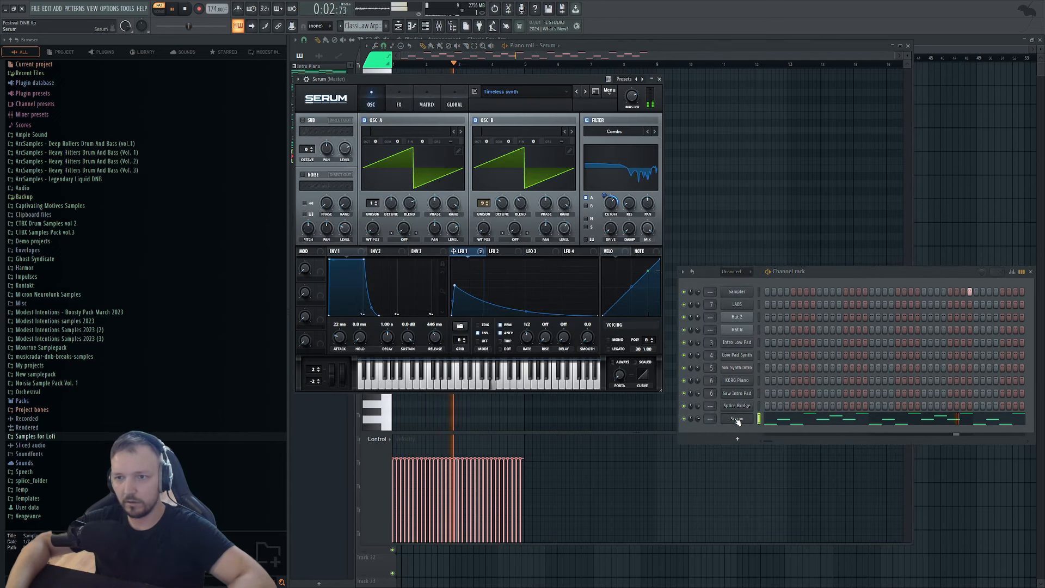
click(399, 101)
drag(623, 225, 623, 234)
drag(622, 192, 623, 195)
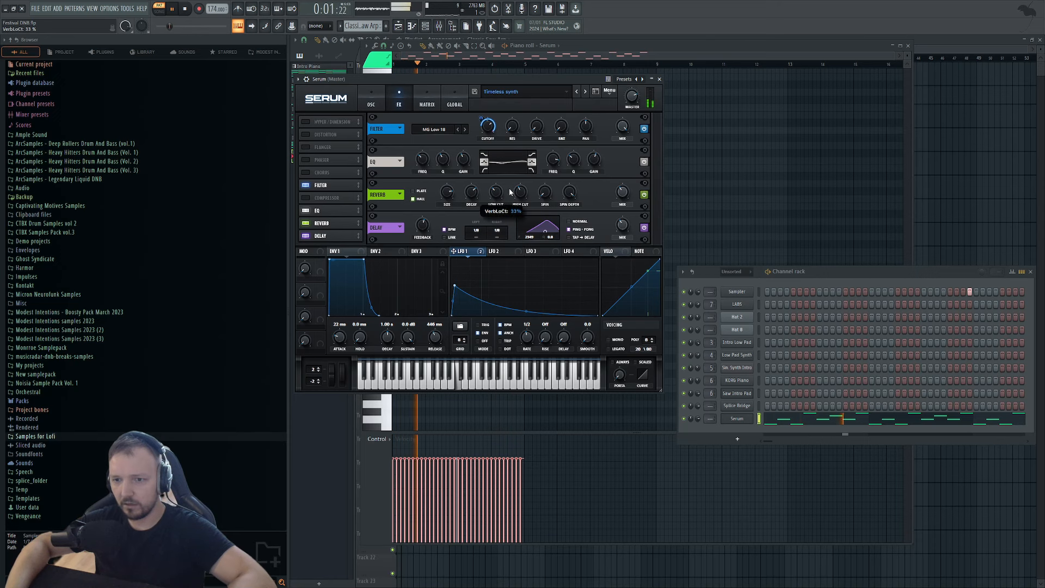
click(730, 418)
click(729, 417)
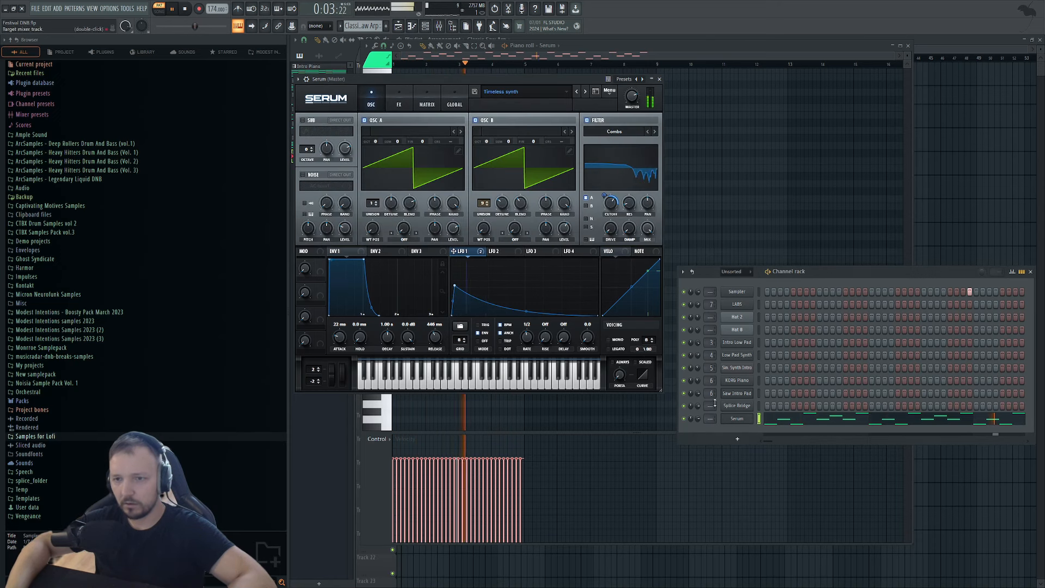
key(space)
click(439, 26)
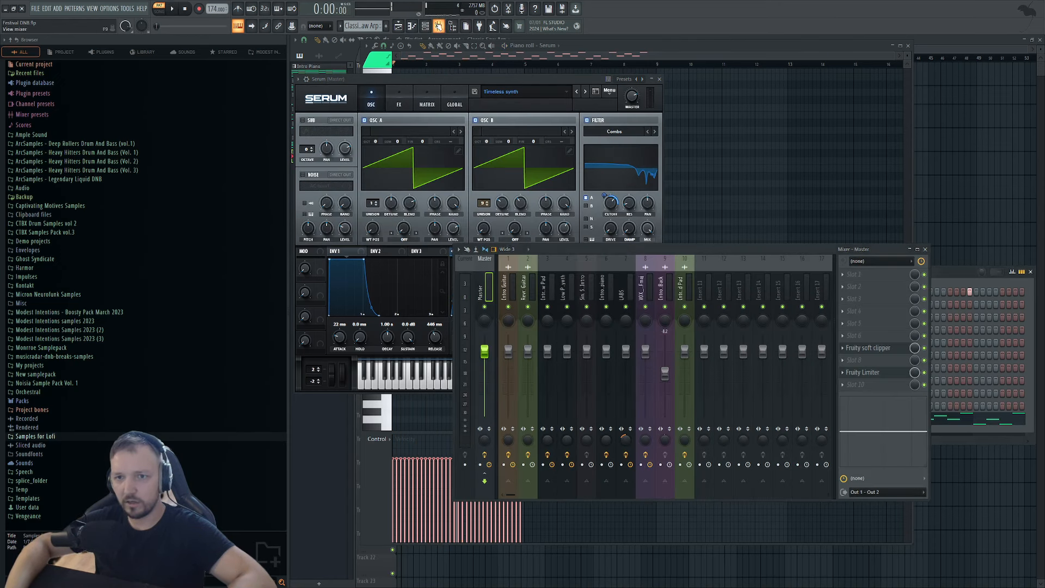
Route Serum to insert 11 with Fruity parametric EQ 2 high-passing at 196Hz.
click(708, 281)
key(ctrl+l)
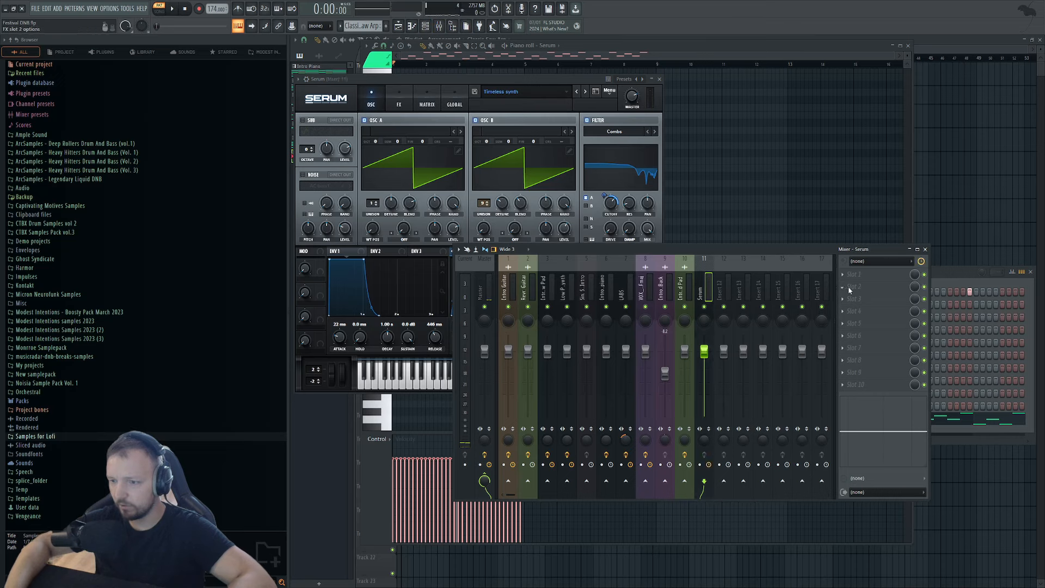
click(588, 443)
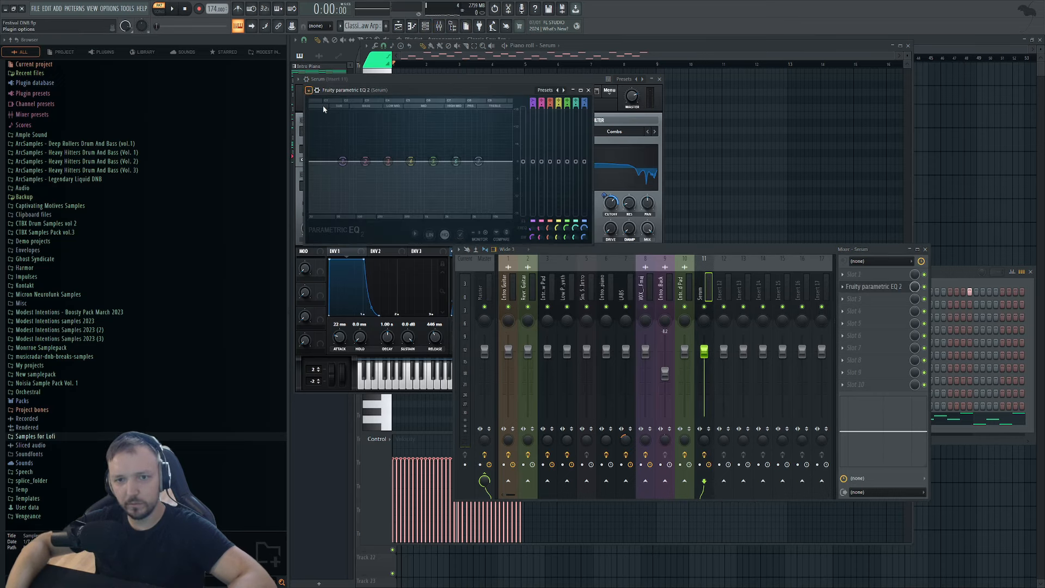
key(space)
mouse_move(532, 229)
mouse_down()
mouse_move(532, 204)
mouse_move(532, 232)
mouse_up()
key(space)
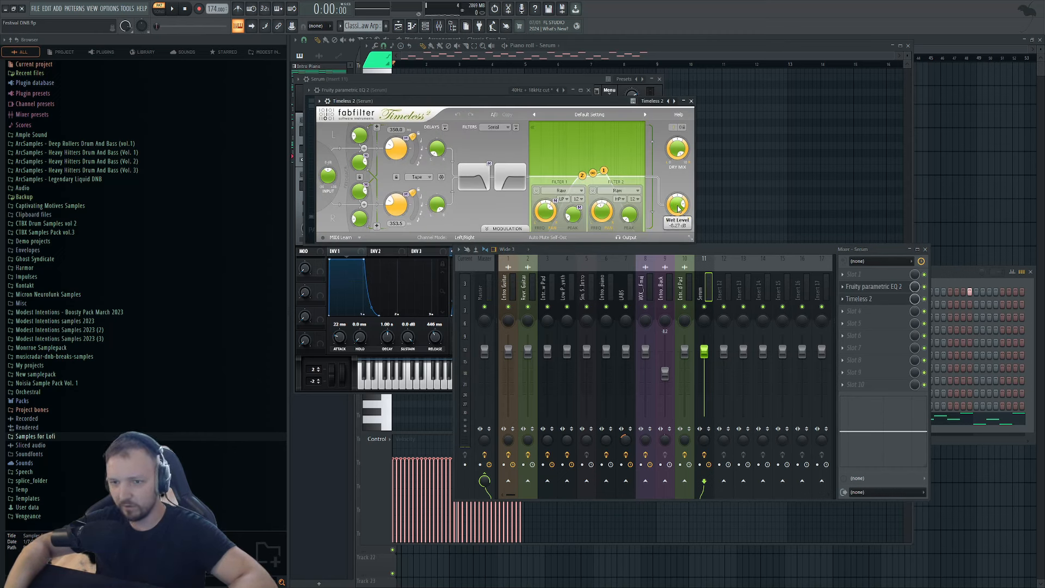
Raise Serum's reverb wet to 45% and lower its filter cutoff to about 427 Hz.
key(space)
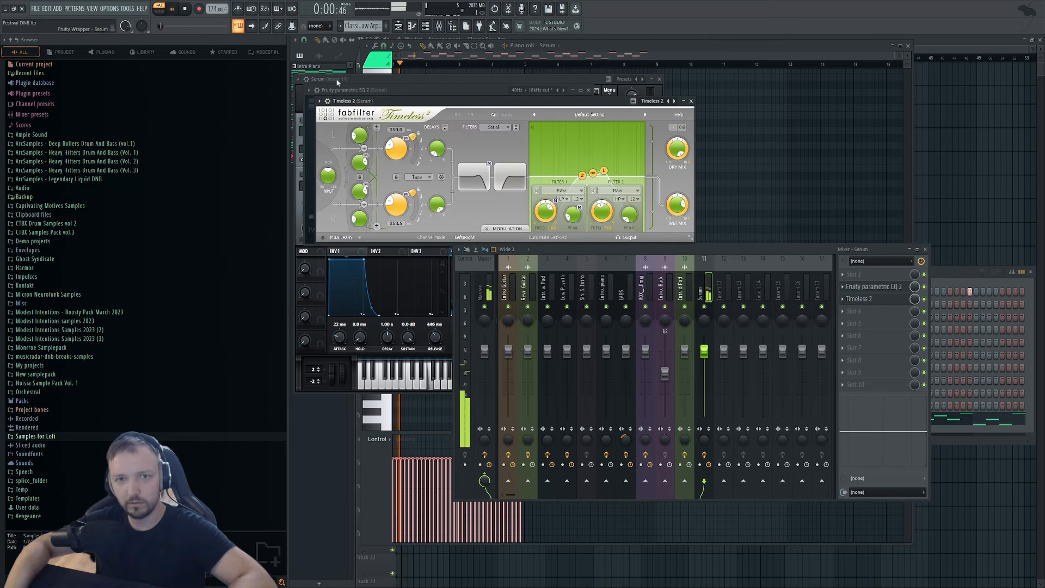
click(425, 27)
click(735, 418)
click(399, 98)
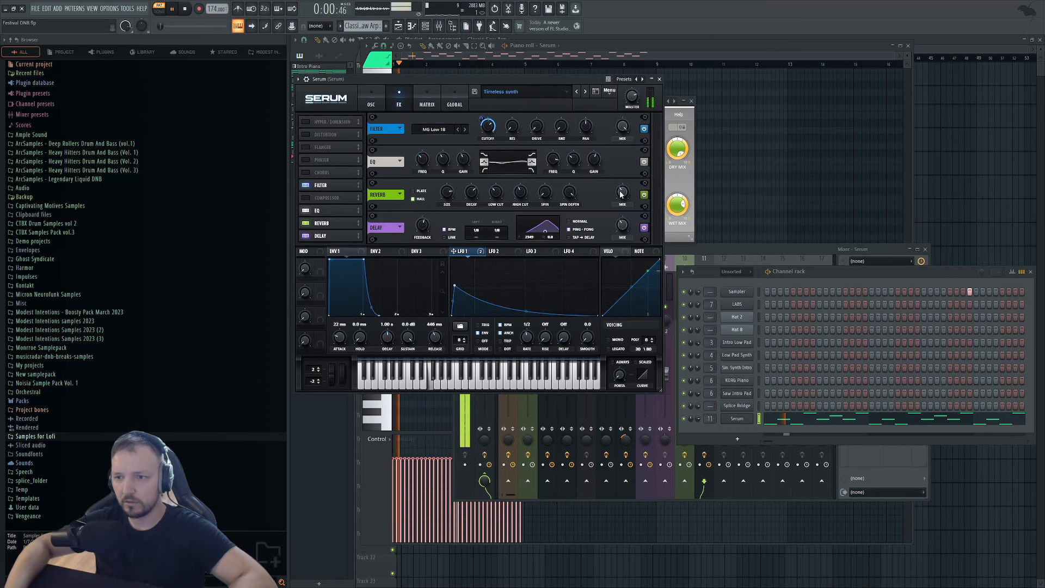
drag(622, 192, 622, 184)
drag(485, 126, 484, 142)
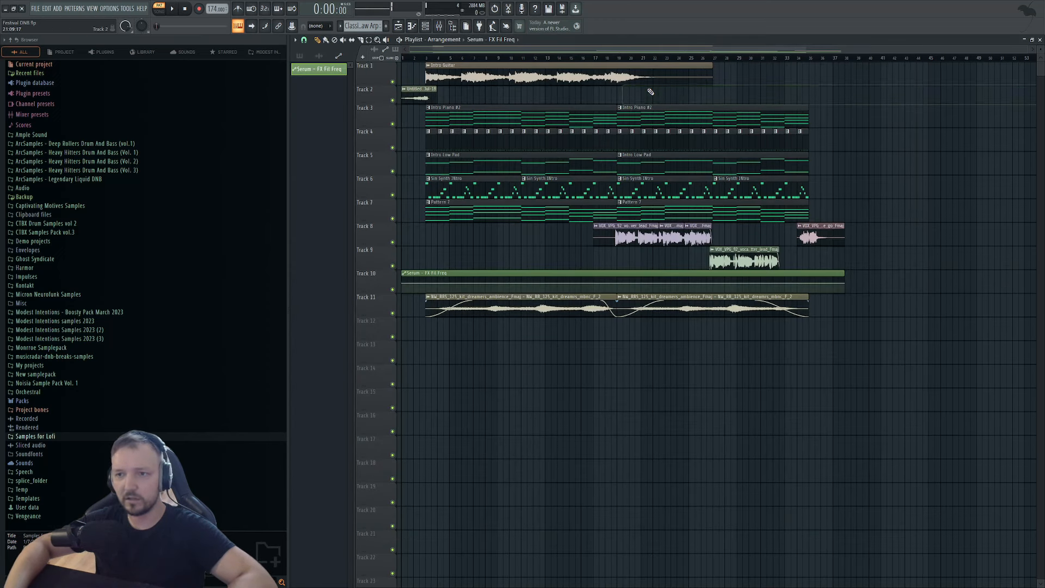
Move the filter automation clip to bar 19 and extend Classic Saw Arp to four clips on Track 12.
click(300, 56)
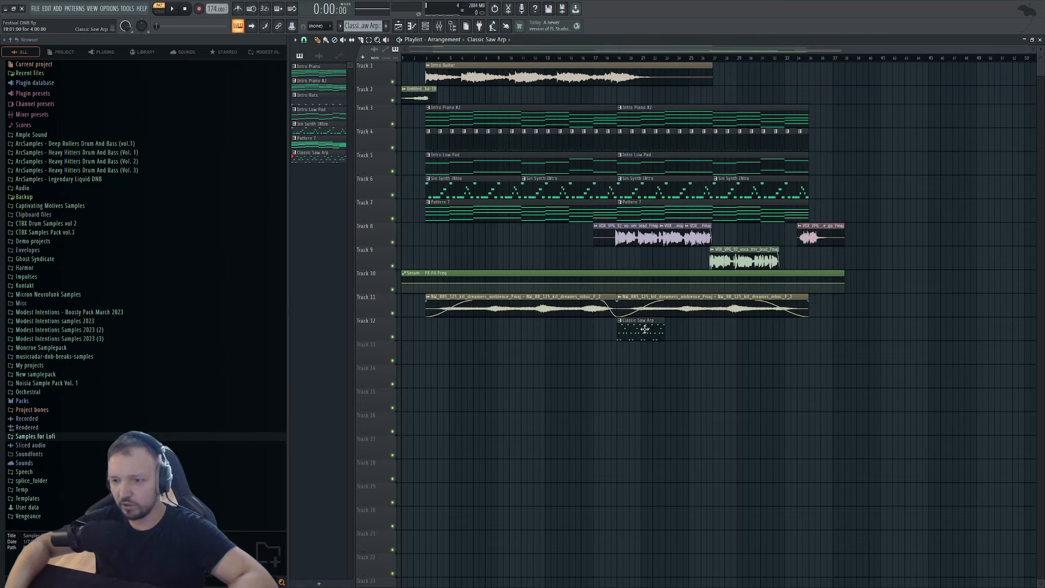
drag(466, 284, 688, 283)
key(space)
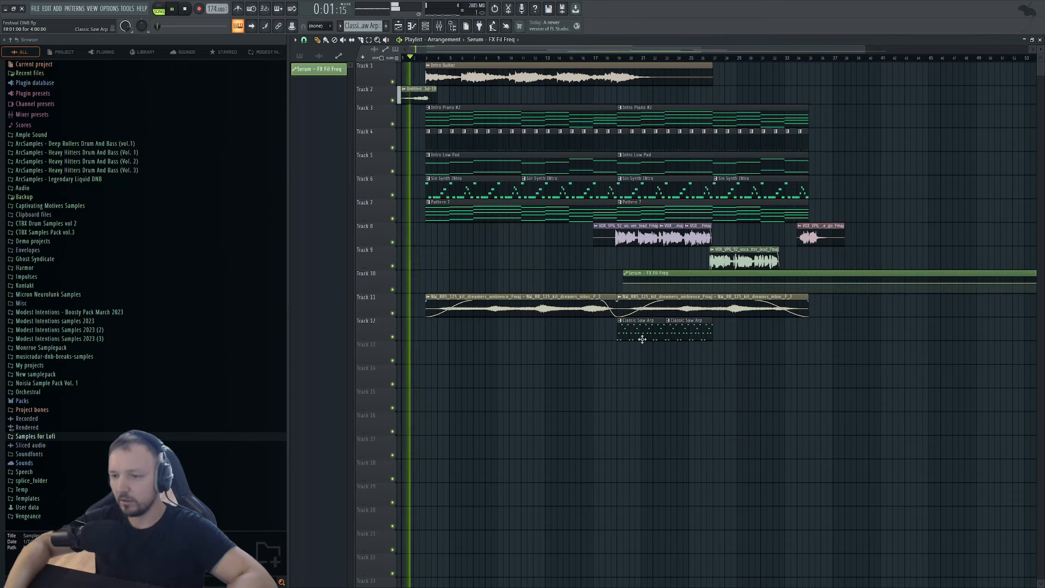
drag(701, 337, 776, 328)
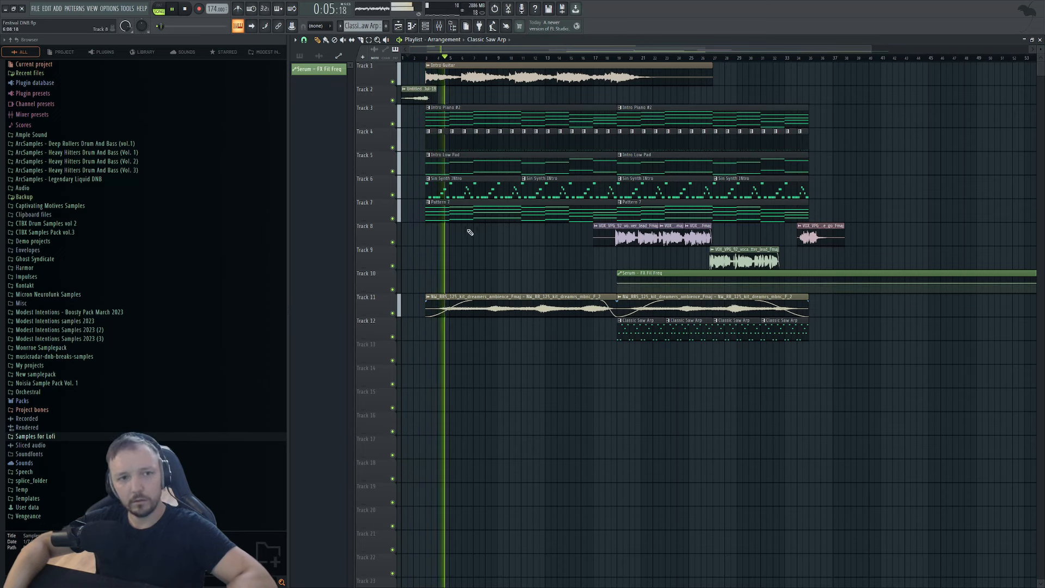
Lengthen the Track 11 clip's fade-in and lower its volume to 85%.
double_click(502, 303)
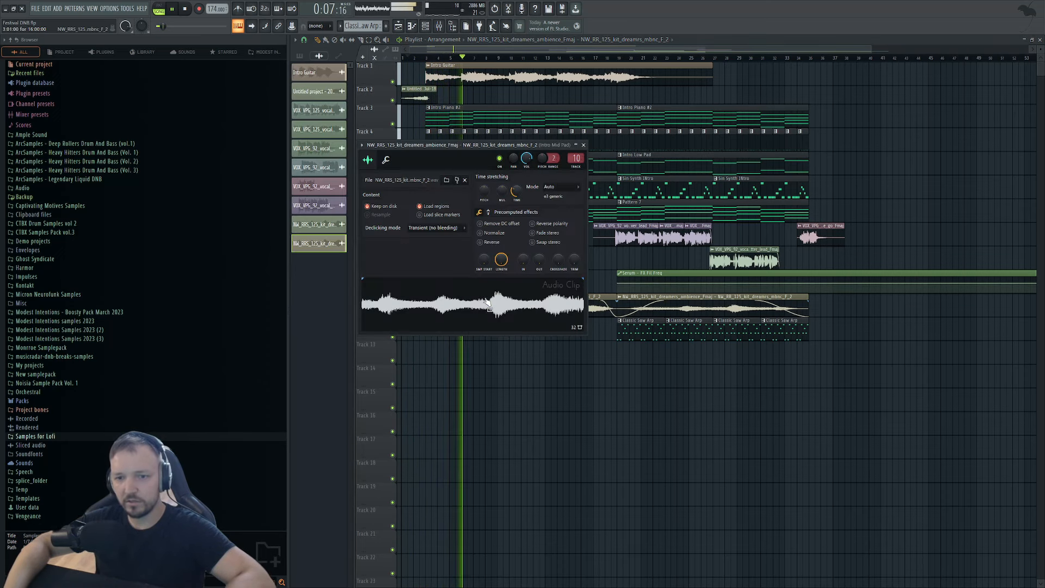
drag(473, 301, 439, 302)
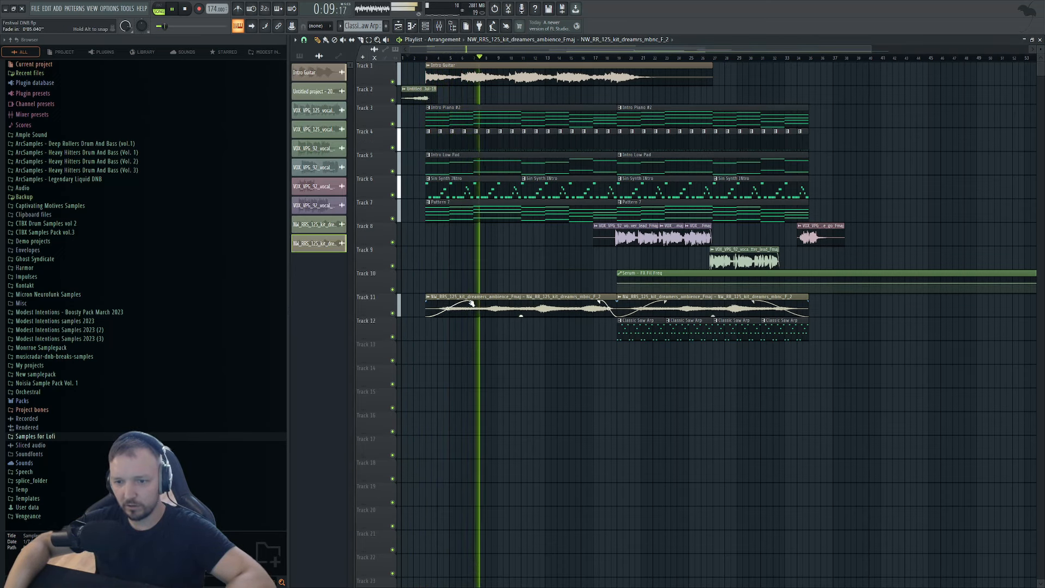
double_click(516, 308)
click(385, 160)
drag(389, 192, 389, 205)
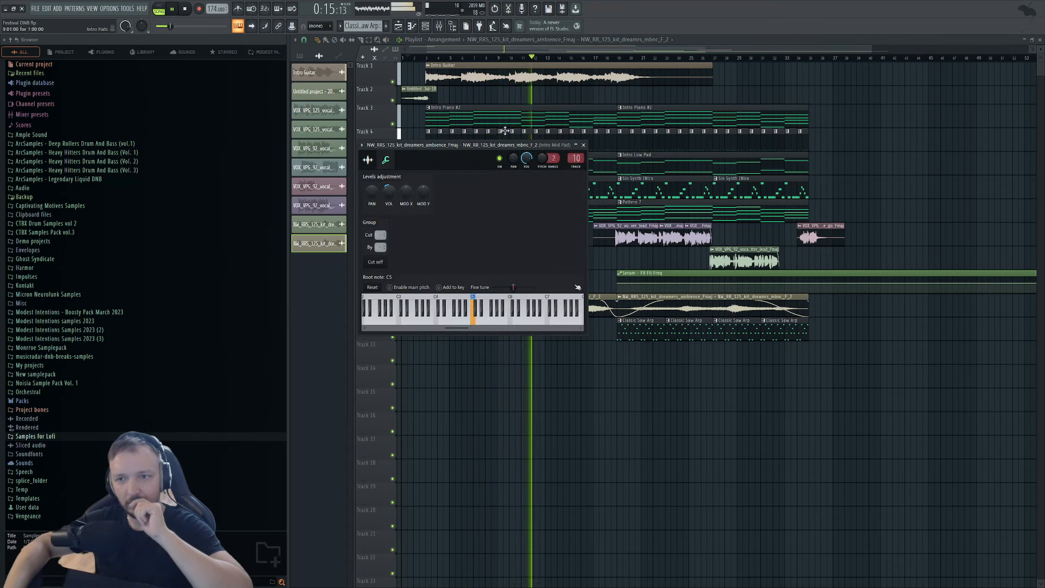
click(583, 145)
Raise the Intro Guitar channel's volume slightly.
double_click(429, 67)
click(354, 126)
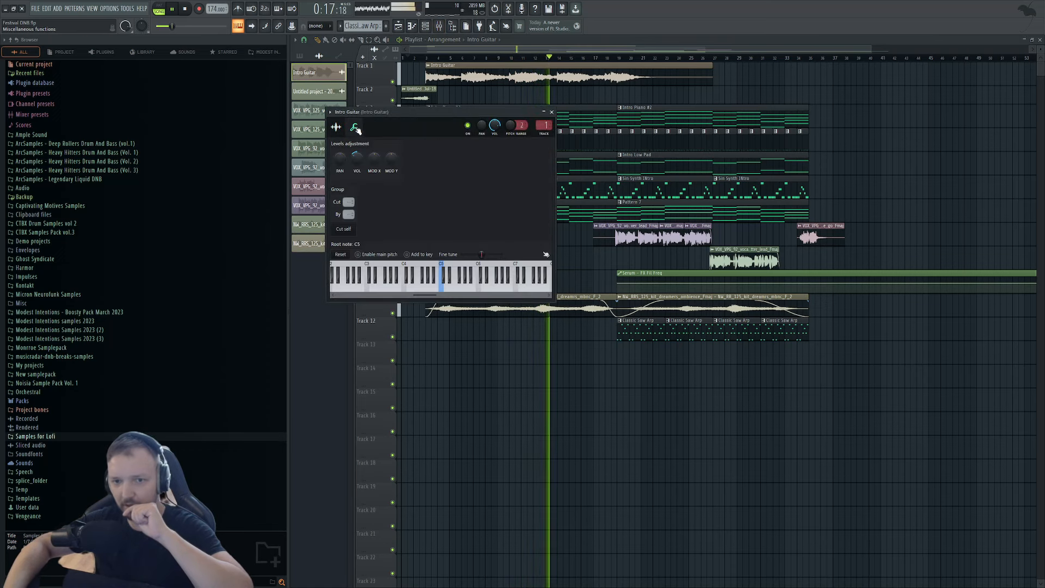
drag(357, 158, 358, 155)
click(552, 113)
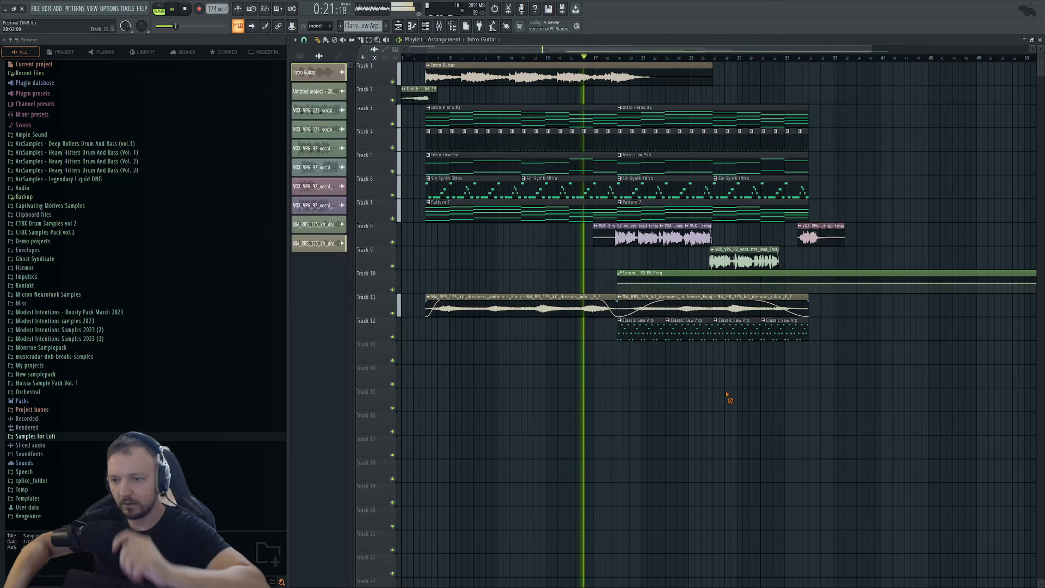
Nudge the second filter automation point later and higher.
drag(810, 283, 816, 281)
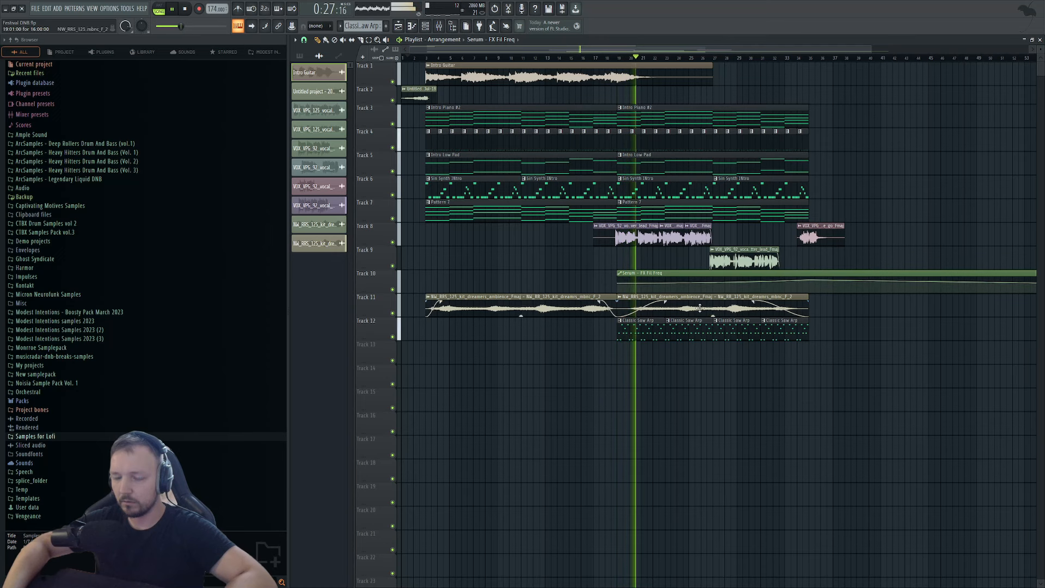
key(F7)
key(F6)
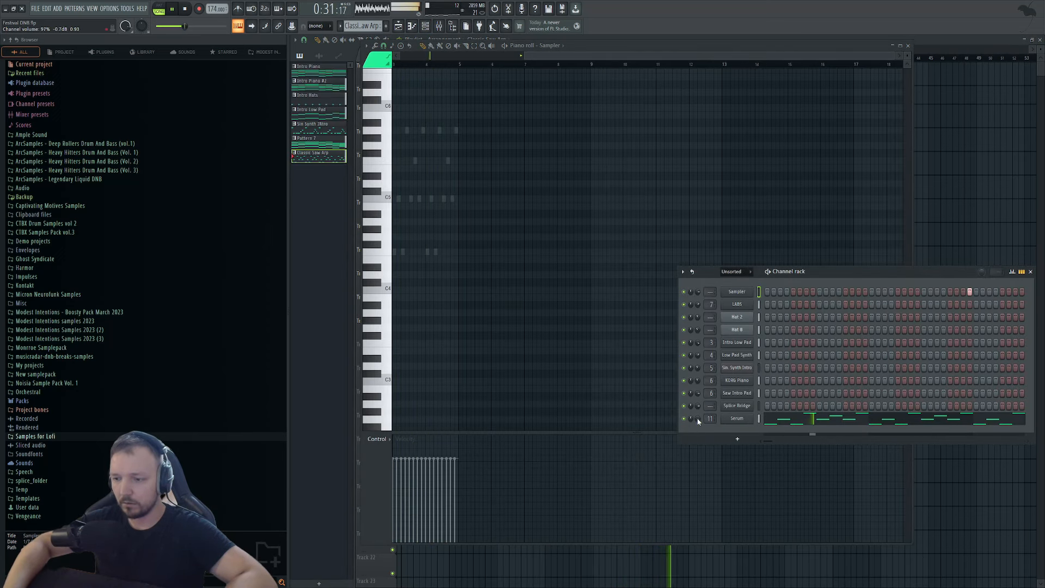
click(991, 158)
double_click(739, 328)
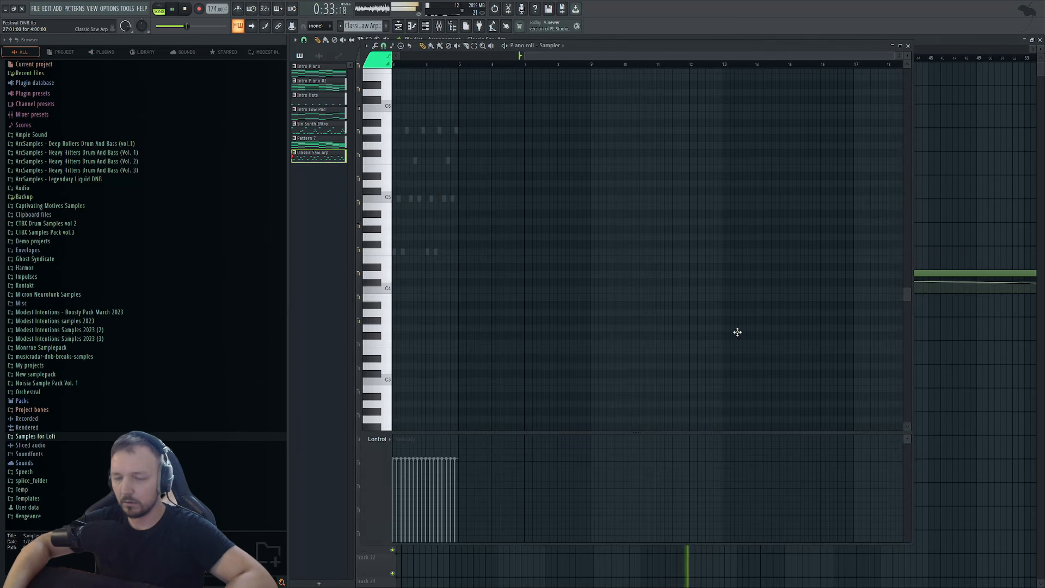
Cut Serum's lows with an EQ shelf at 252Hz and nudge another filter automation point higher.
click(438, 26)
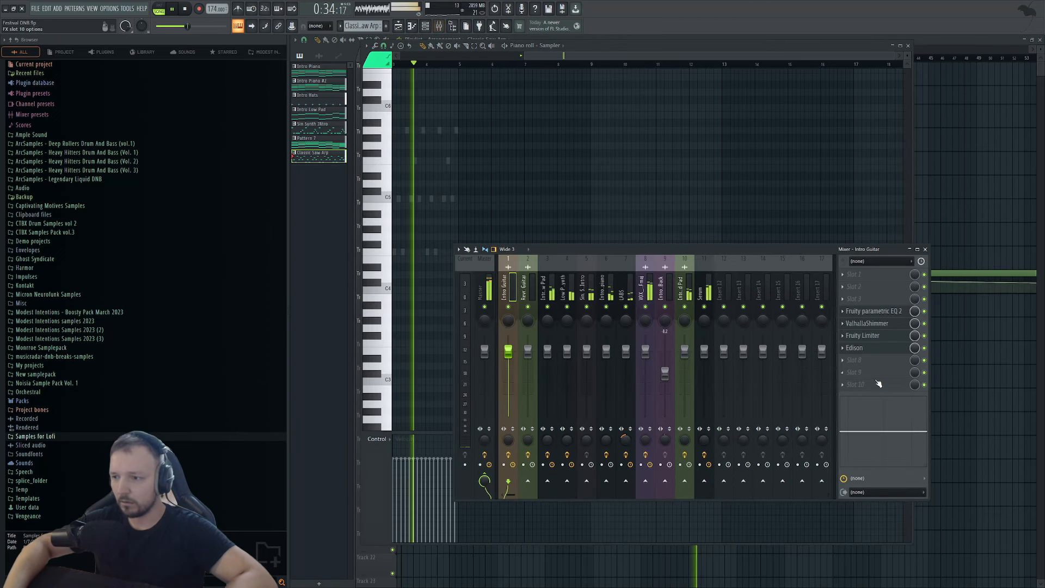
click(703, 294)
drag(857, 416, 865, 462)
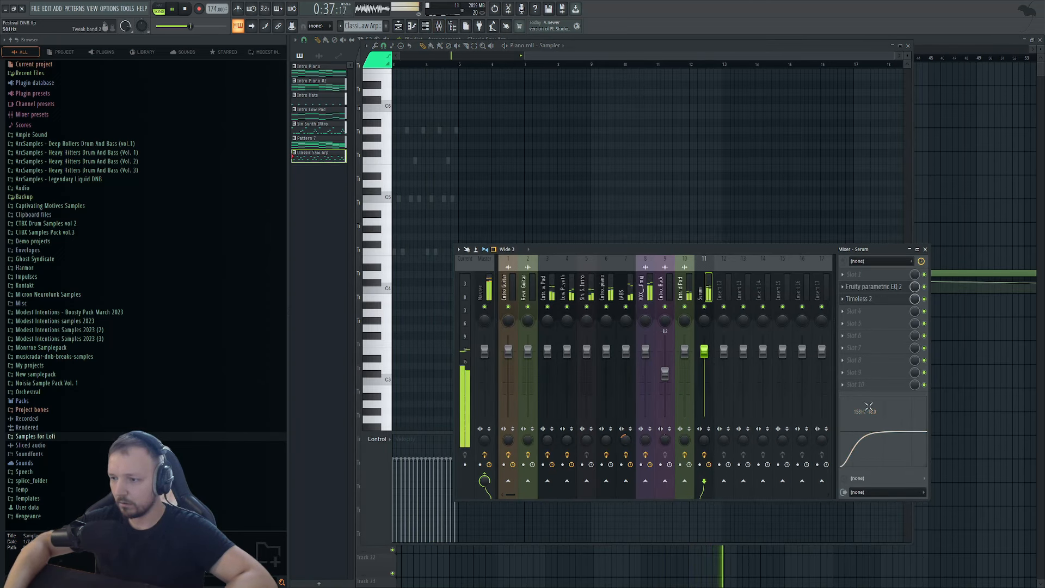
click(950, 430)
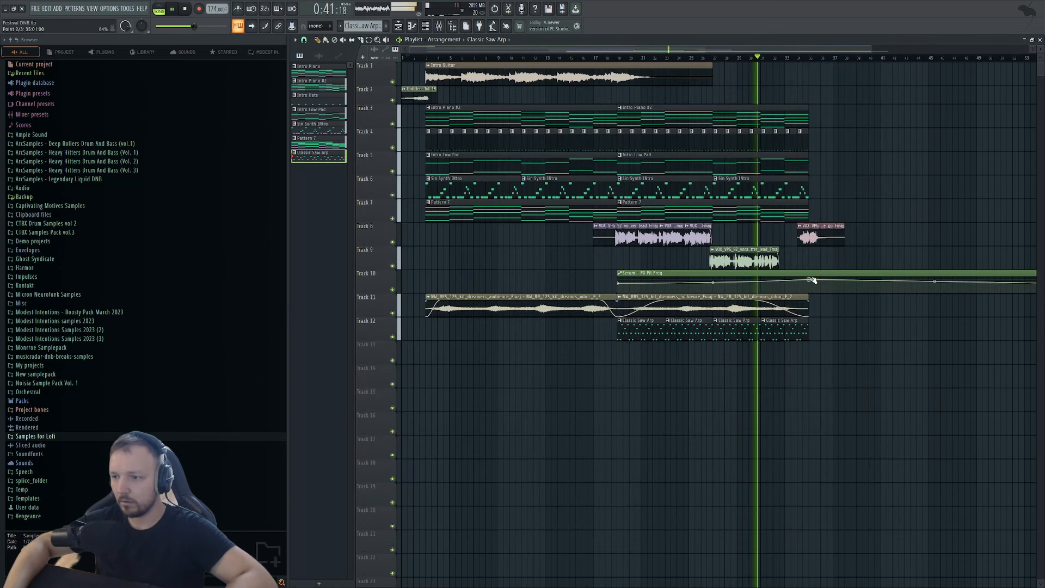
drag(811, 280, 812, 280)
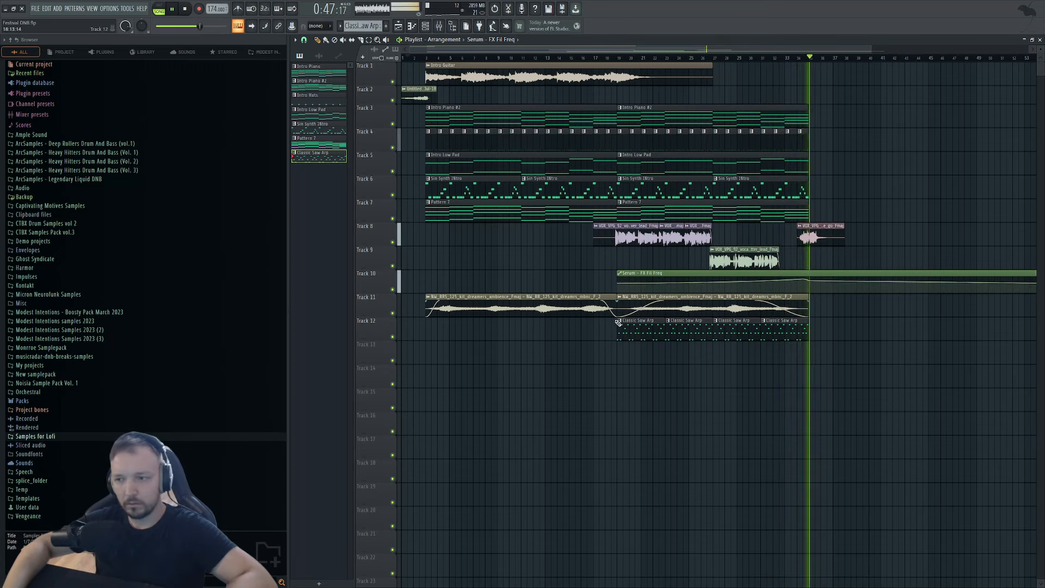
key(space)
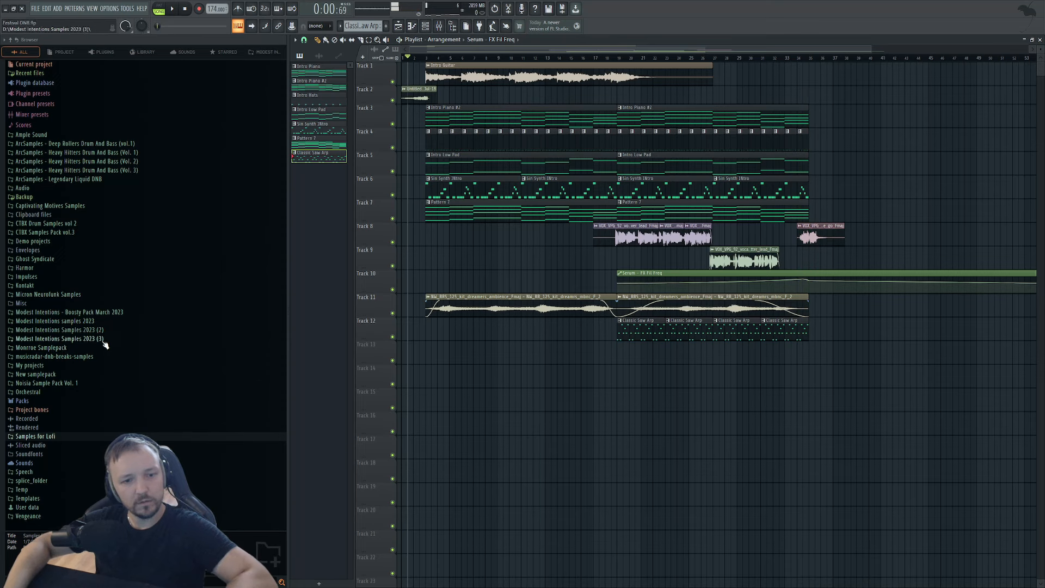
Audition drum breaks and place DNB_BREAK_51 as a clip on Track 13.
click(81, 356)
click(92, 414)
scroll(82, 412, down, 5)
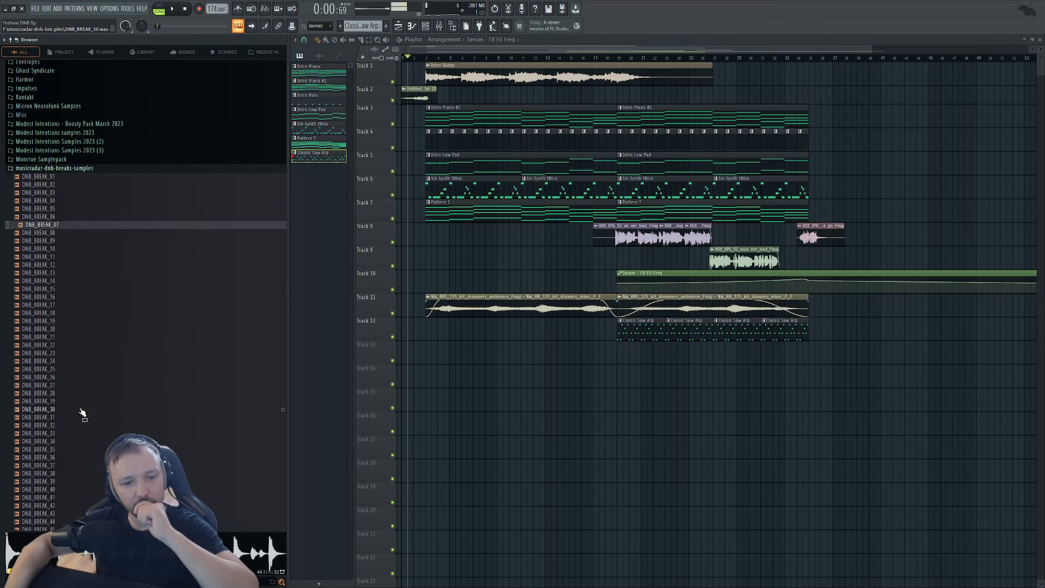
click(81, 409)
click(86, 452)
scroll(90, 421, down, 6)
click(91, 429)
scroll(90, 415, down, 2)
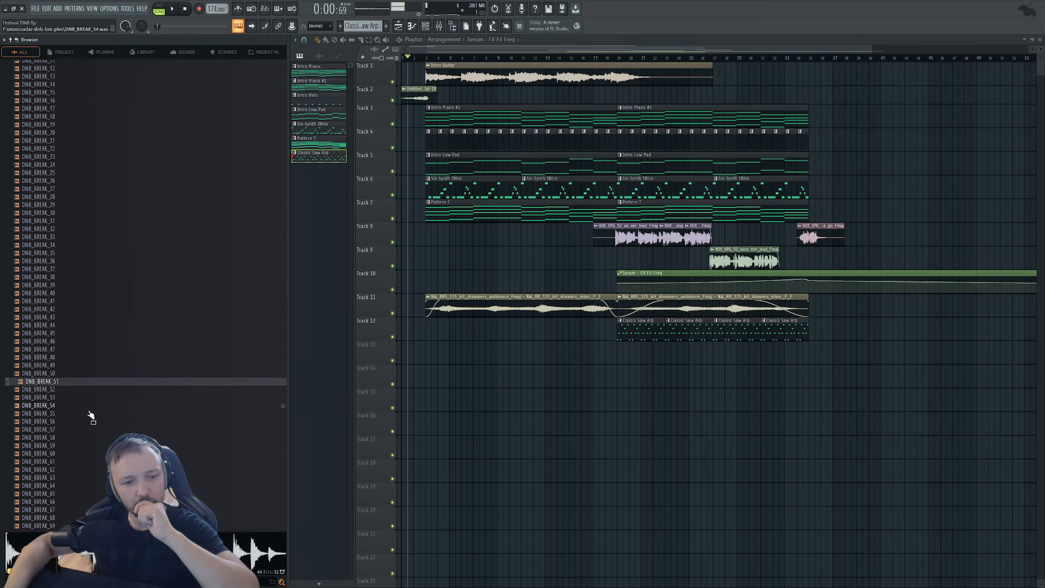
drag(672, 363, 719, 357)
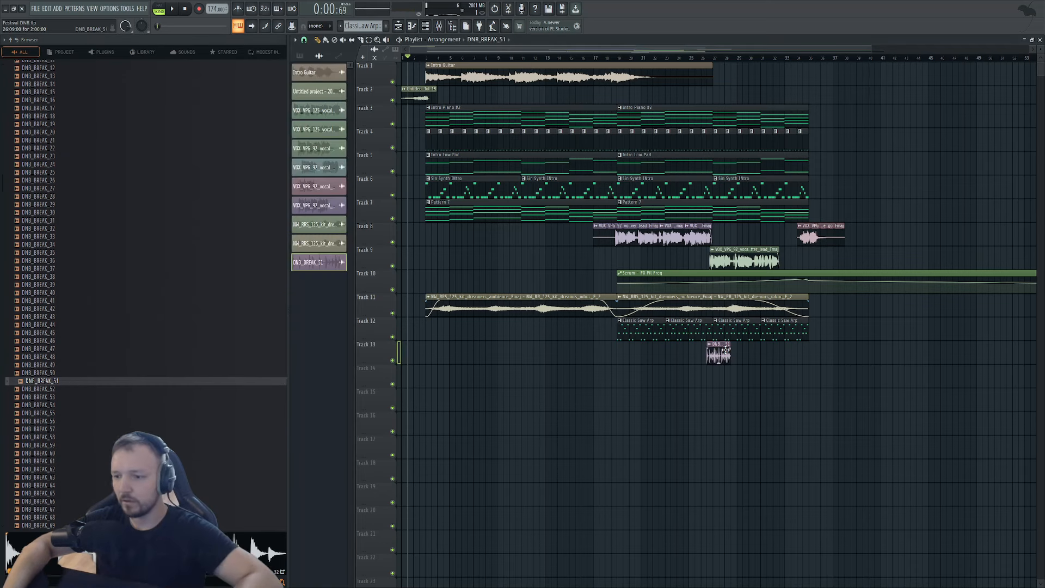
Route the DNB_BREAK_51 channel to mixer insert 12 with Ctrl+L.
double_click(719, 356)
click(343, 117)
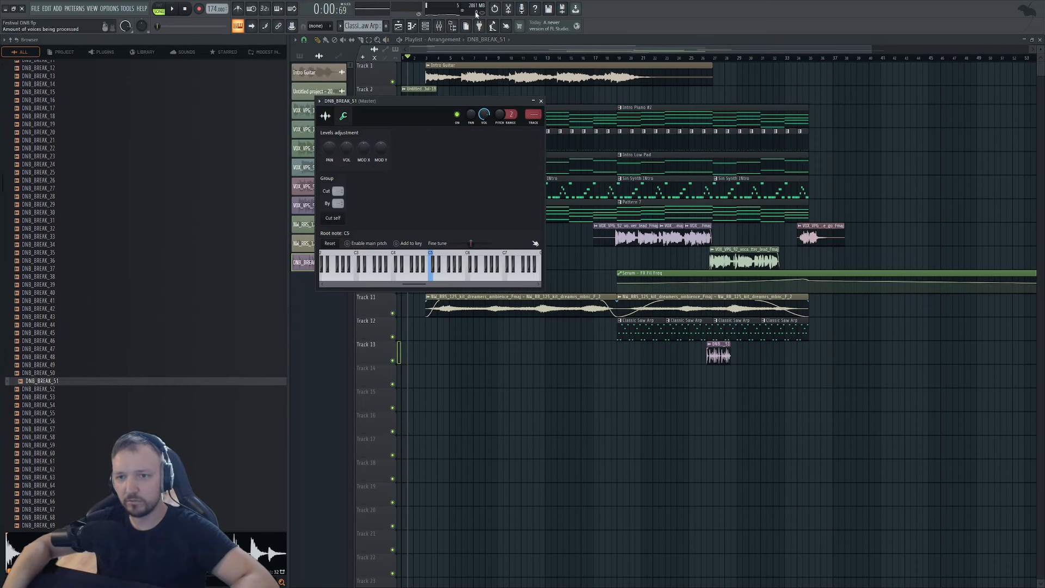
click(446, 30)
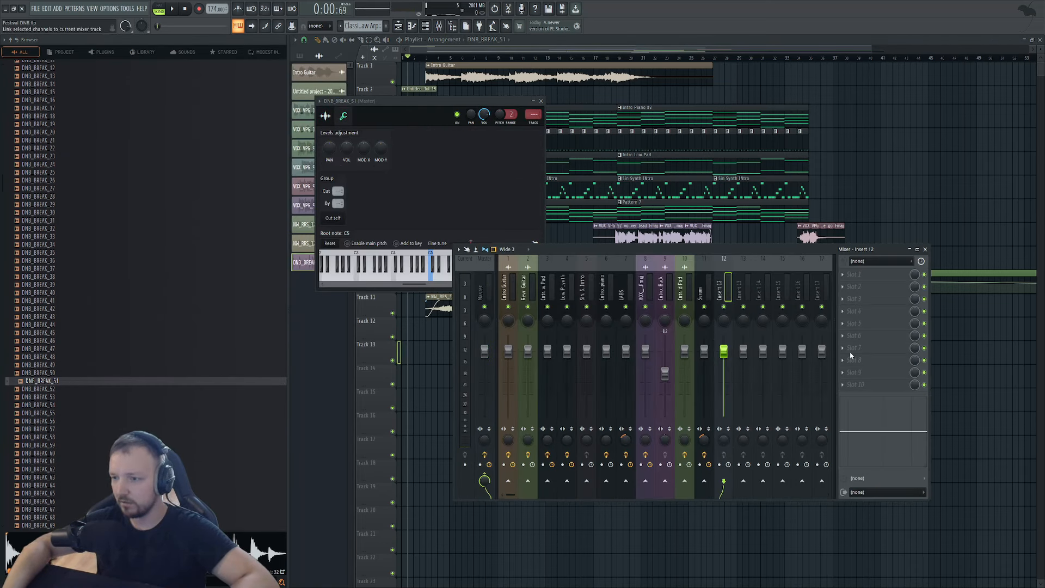
key(ctrl+l)
drag(626, 352, 626, 355)
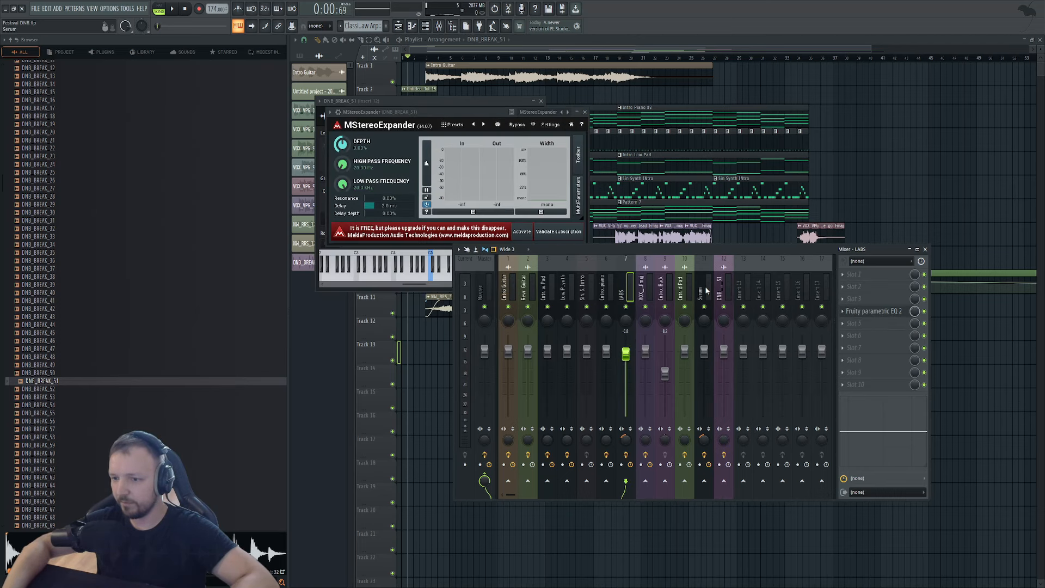
Swap the break's stereo expander for a parametric EQ, solo Track 13 and loop bars 26–29.
click(723, 292)
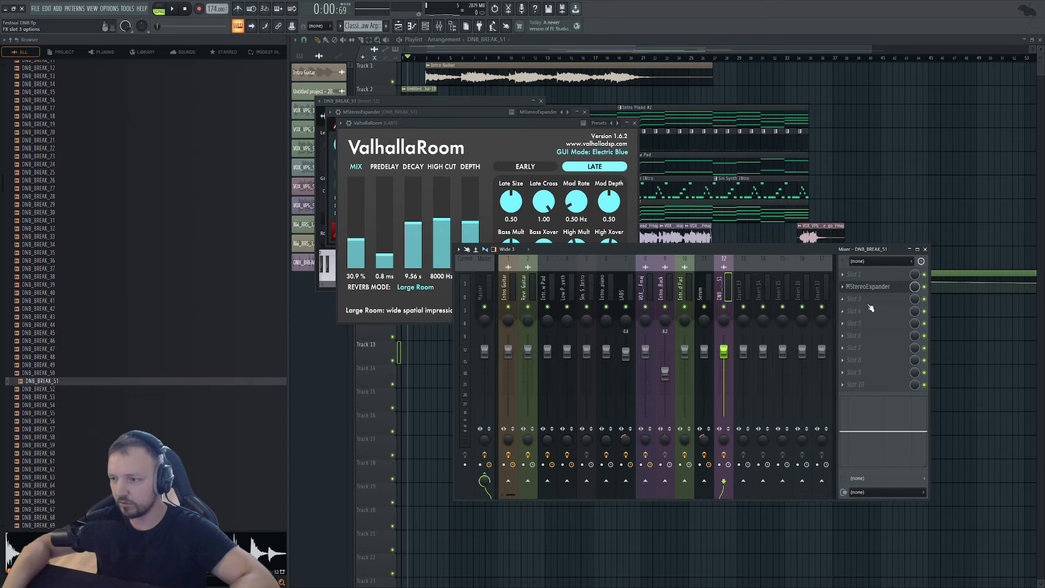
click(859, 307)
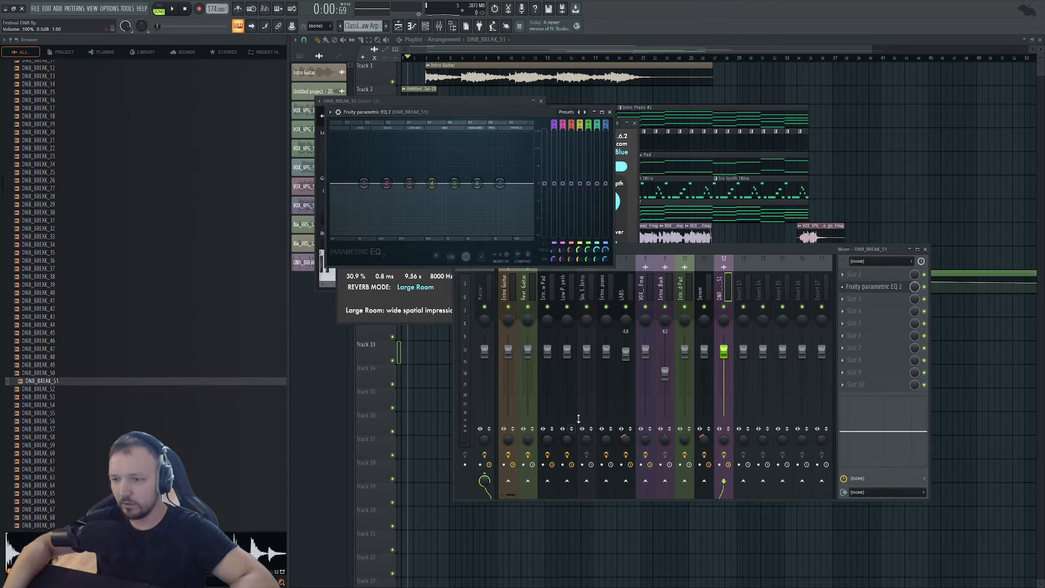
click(853, 213)
right_click(392, 360)
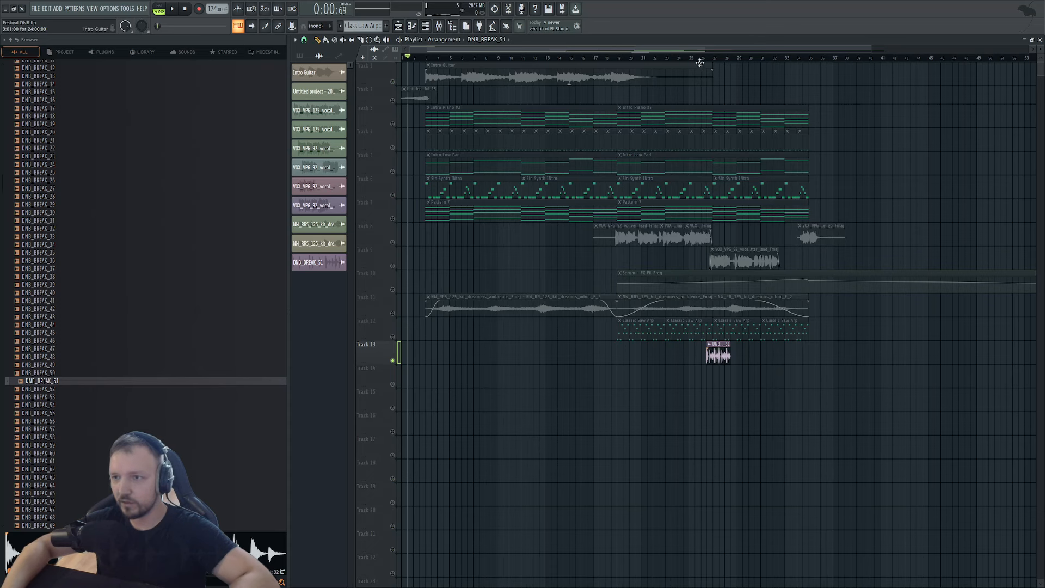
drag(706, 59, 742, 64)
key(space)
ctrl+click(758, 387)
Apply the 40Hz + 18kHz cut EQ preset, high-pass at 266Hz, enable band 7 at about 1403 Hz.
double_click(719, 356)
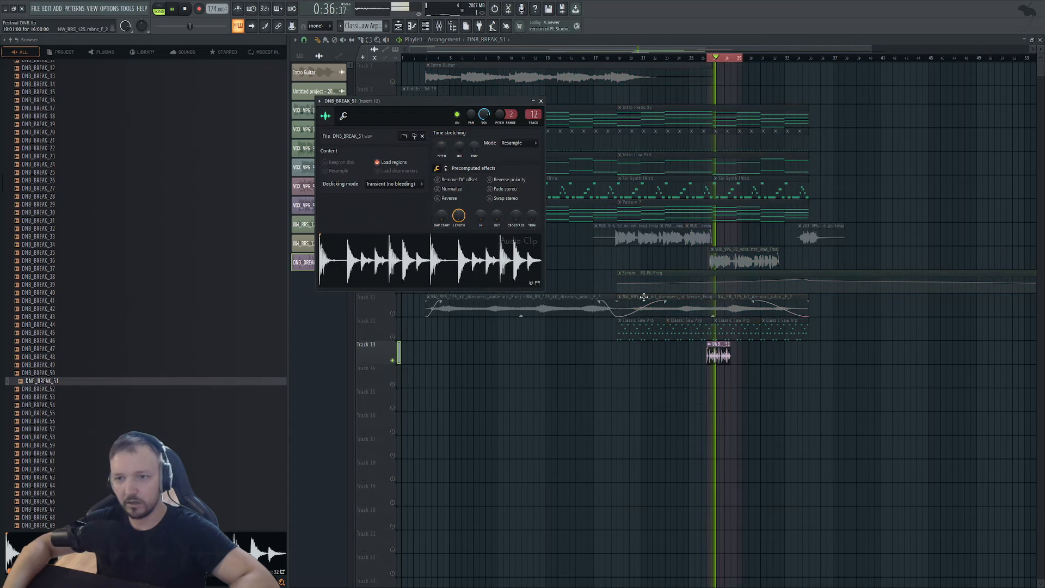
key(F9)
click(865, 286)
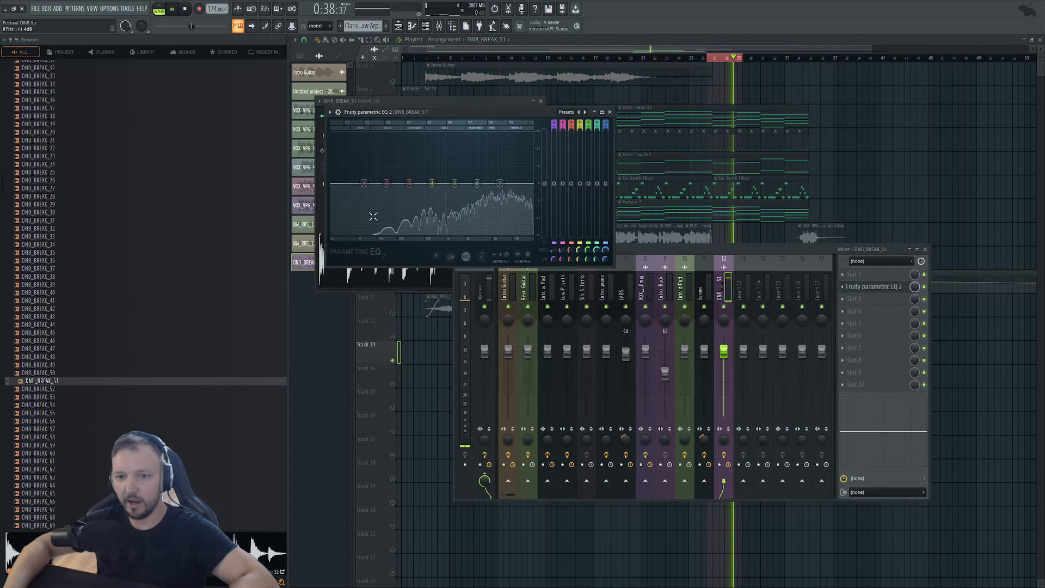
click(351, 102)
click(552, 115)
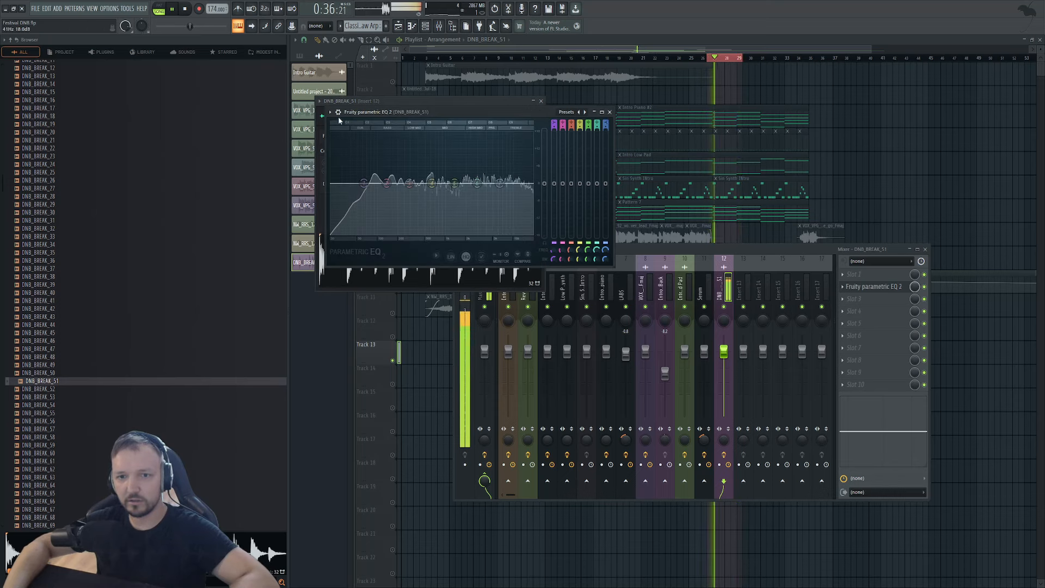
click(584, 112)
drag(350, 183, 406, 184)
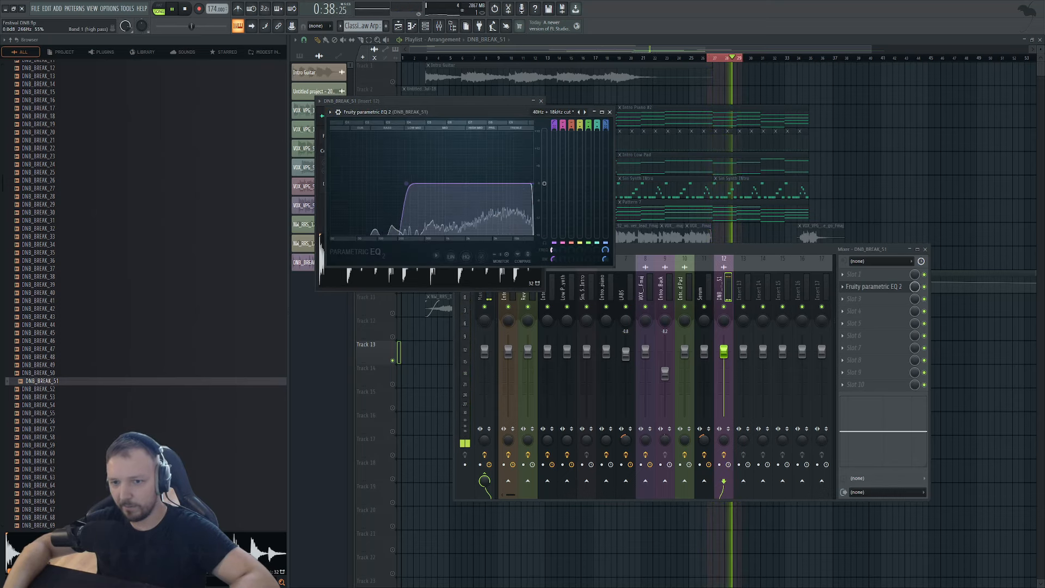
click(605, 244)
drag(604, 250, 605, 297)
key(space)
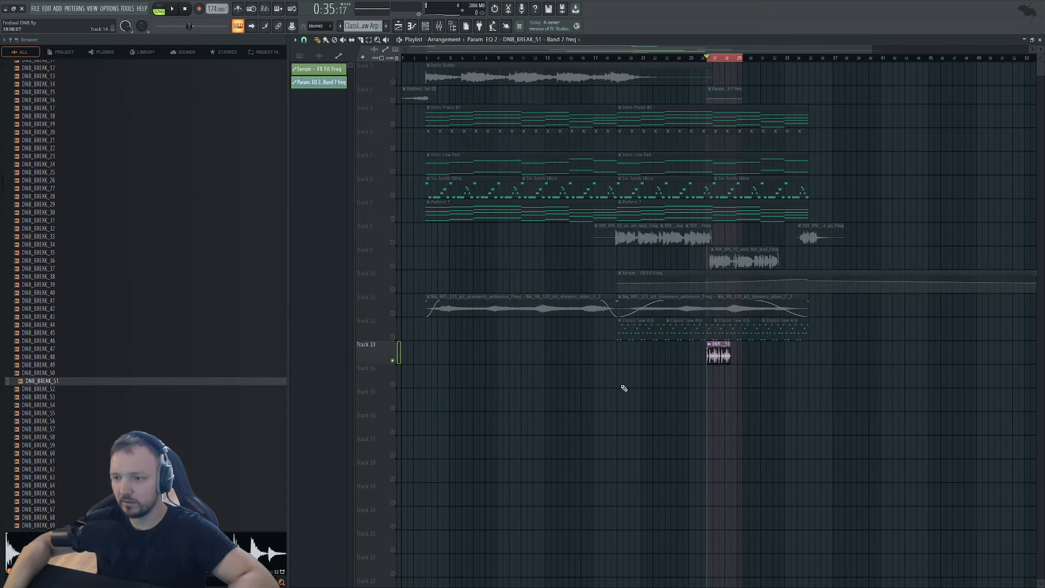
Solo and then unsolo Track 3, clear the selections, and play from about bar 16.
scroll(627, 280, down, 2)
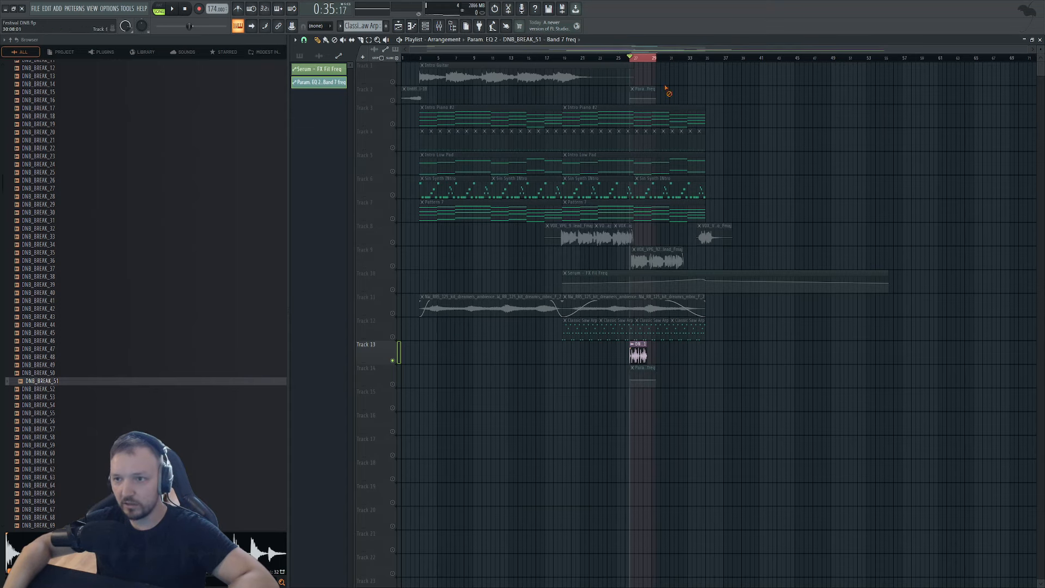
right_click(393, 125)
right_click(393, 124)
ctrl+click(580, 65)
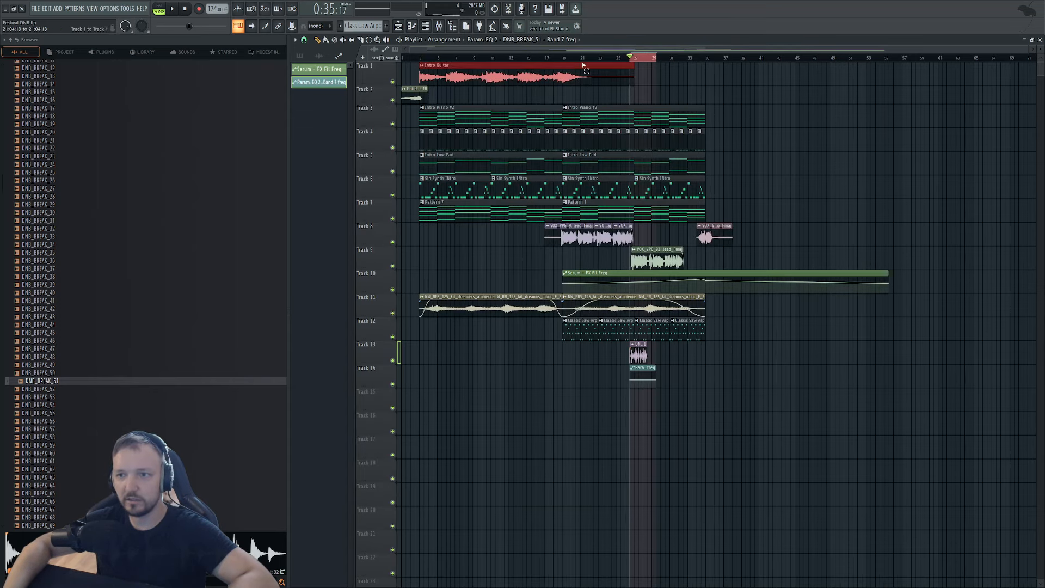
ctrl+click(563, 59)
drag(545, 58, 538, 58)
key(space)
Move the DNB_BREAK_51 clip to bar 27 and delete the two later Sin Synth INtro clips.
scroll(601, 366, up, 3)
drag(672, 350, 680, 348)
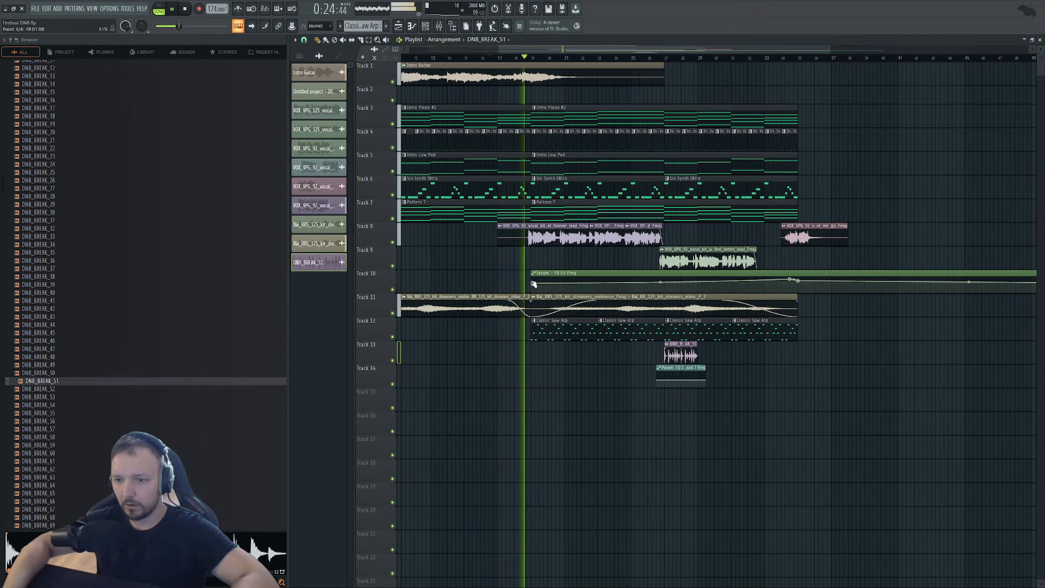
scroll(530, 282, up, 3)
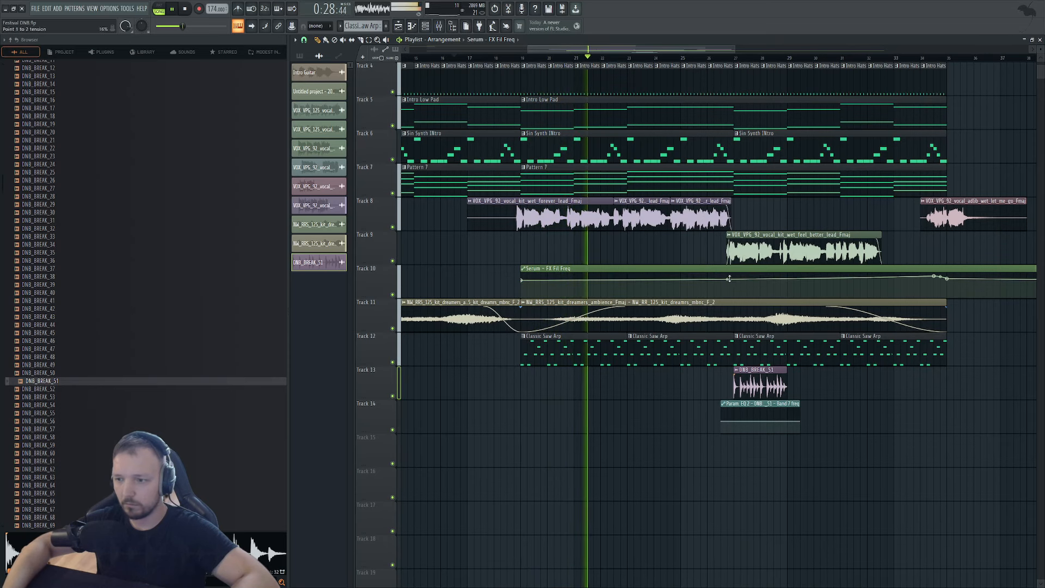
scroll(611, 217, up, 3)
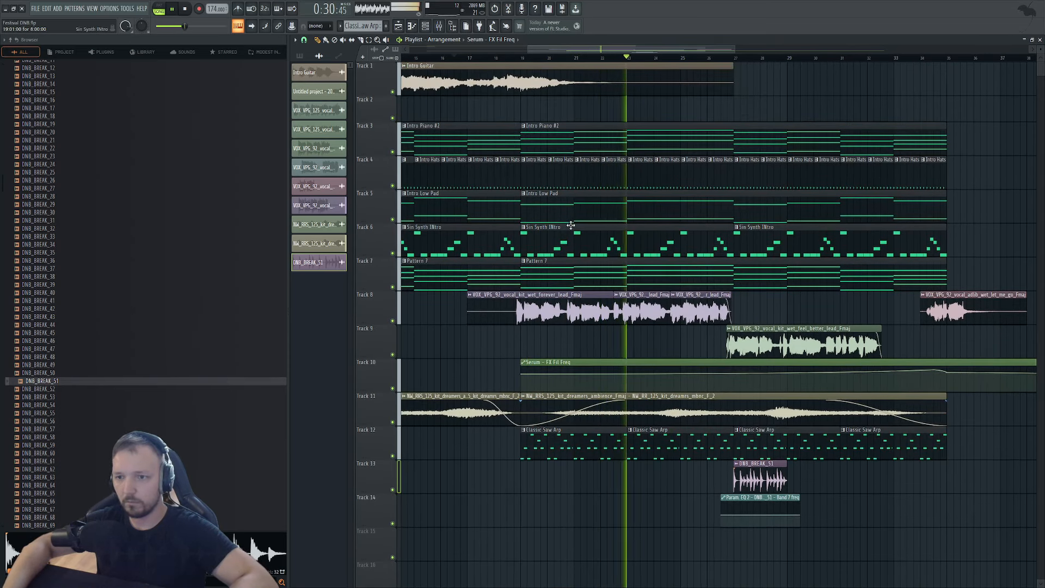
right_click(572, 226)
right_click(758, 238)
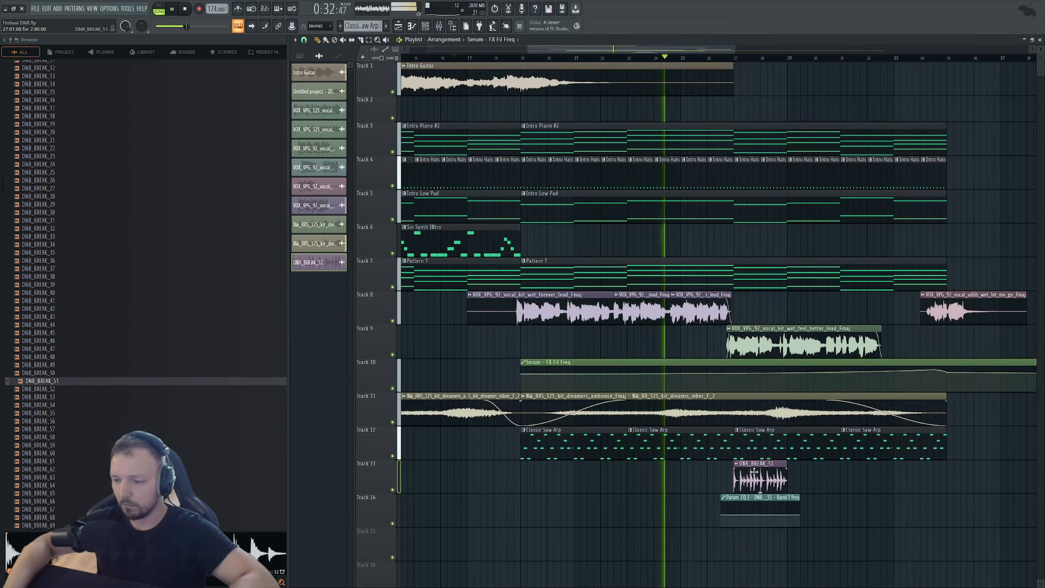
Paint DNB_BREAK_51 copies up to bar 35 and stretch the Param EQ 2 automation across all four.
click(821, 473)
drag(820, 472, 919, 474)
drag(759, 497, 774, 498)
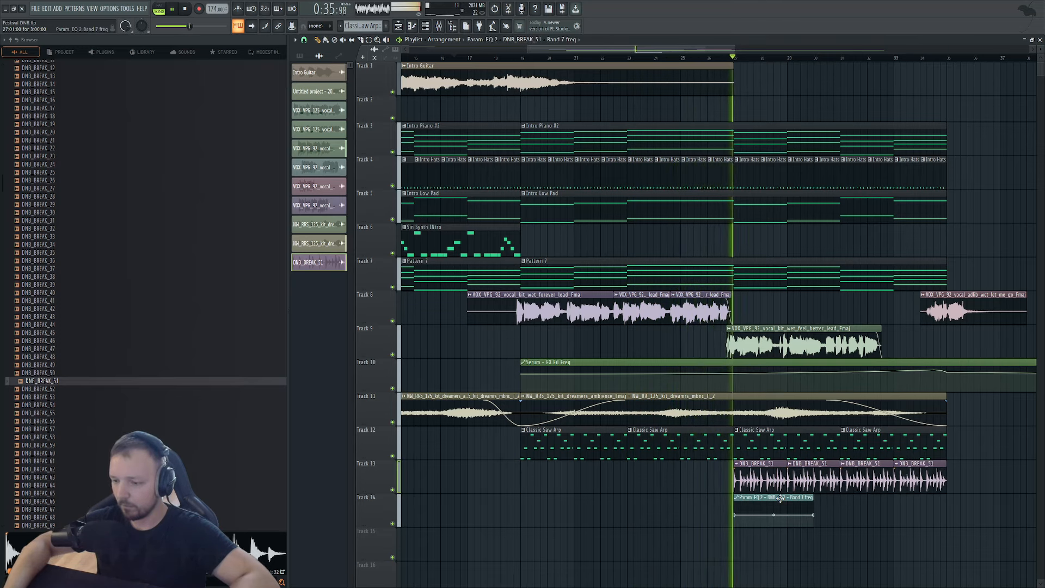
click(818, 515)
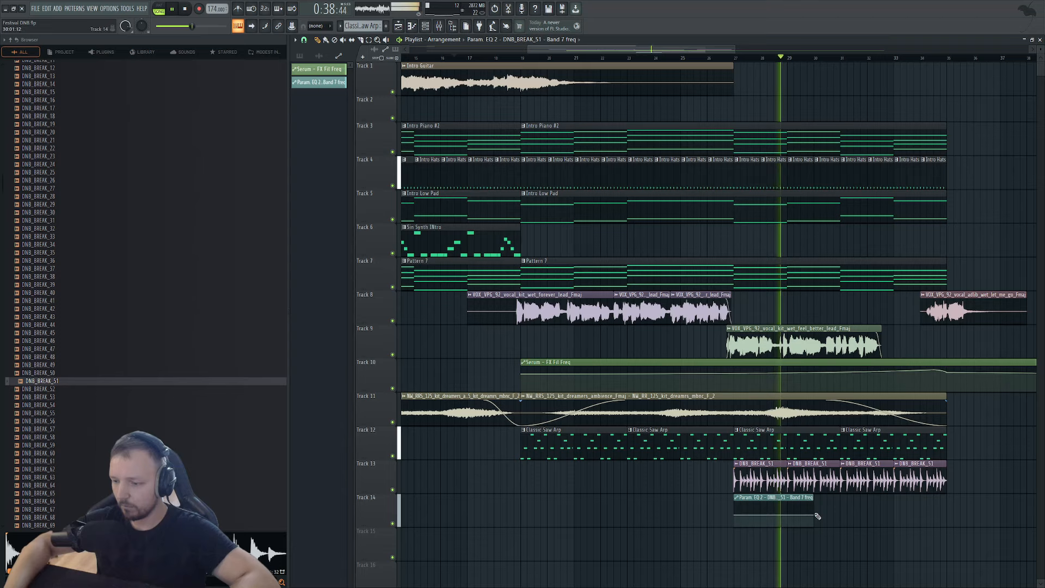
drag(817, 499, 953, 500)
right_click(953, 501)
drag(815, 501, 948, 506)
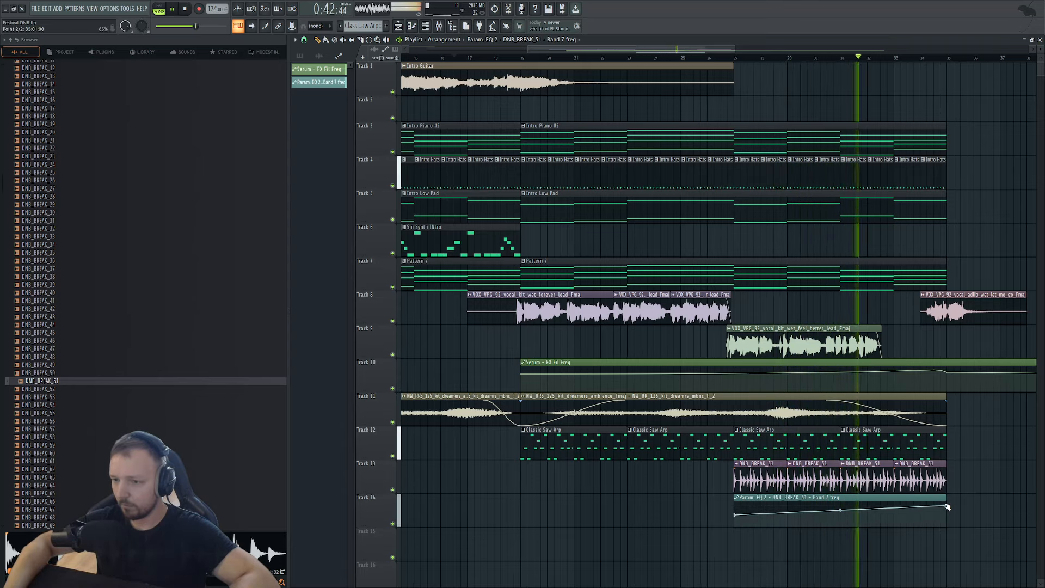
Listen through the extended break section, then stop playback.
scroll(916, 431, down, 5)
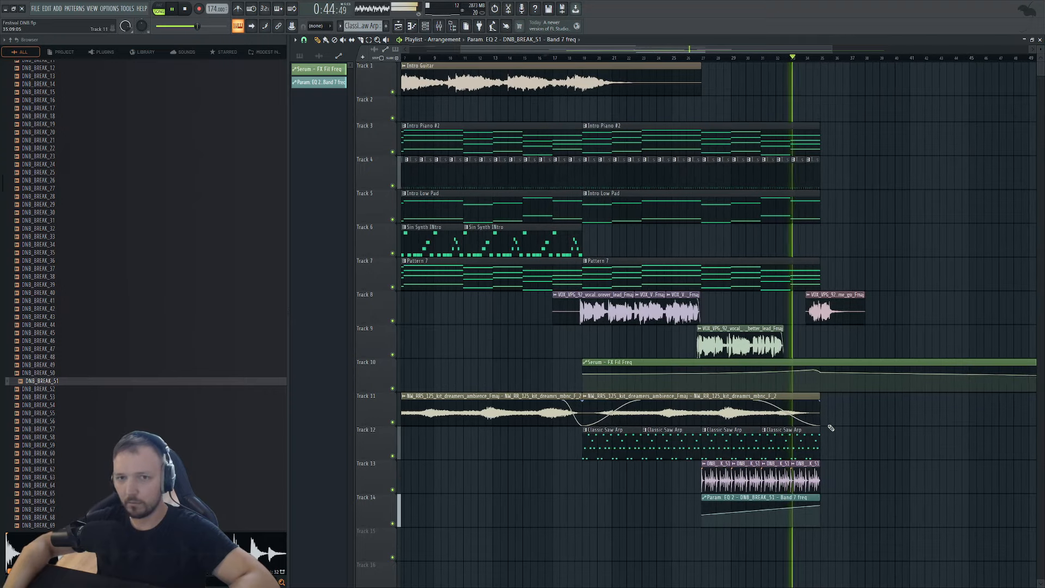
scroll(862, 407, up, 3)
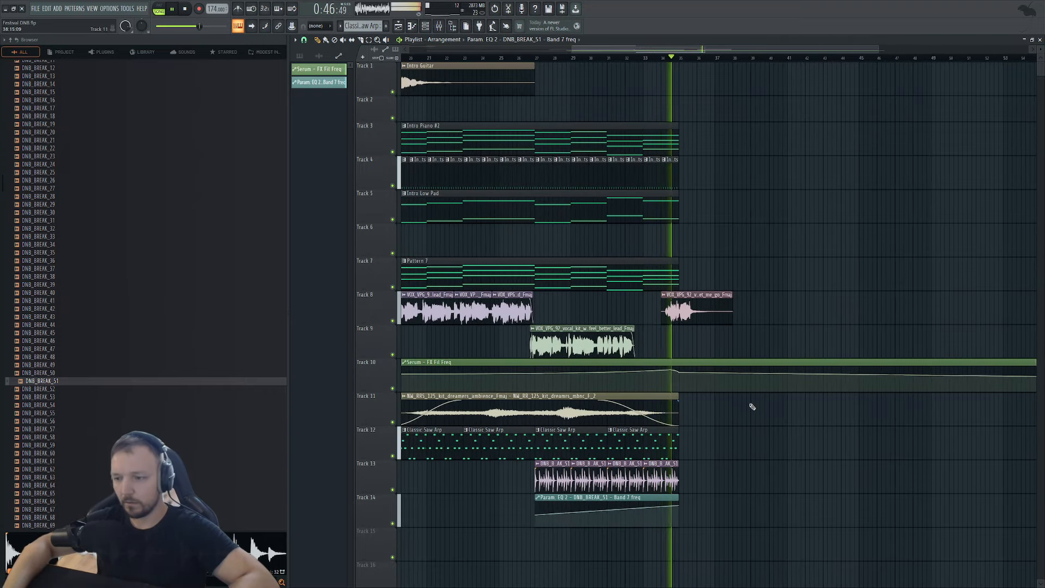
key(space)
scroll(764, 411, down, 4)
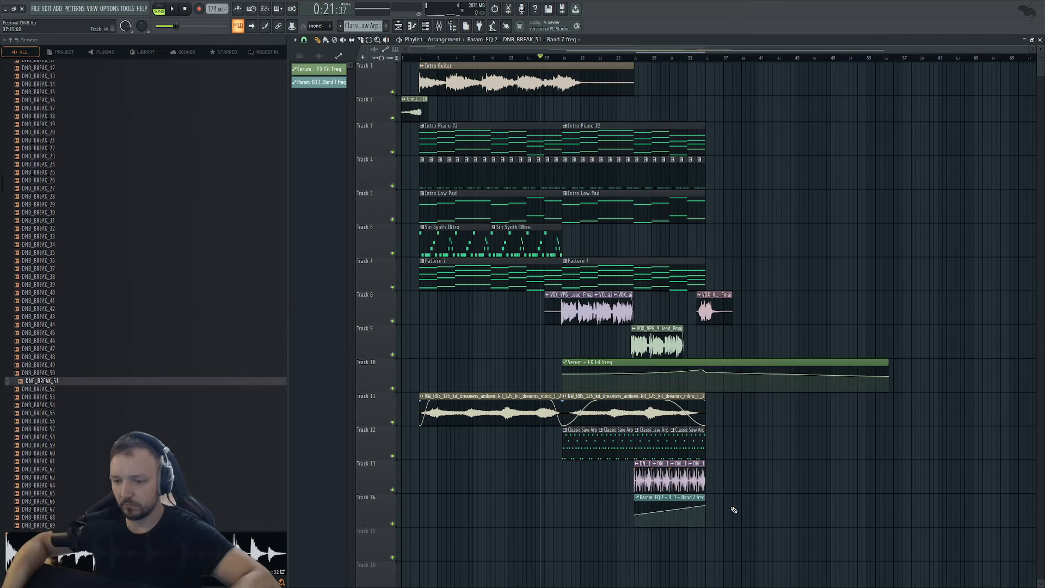
scroll(945, 103, down, 1)
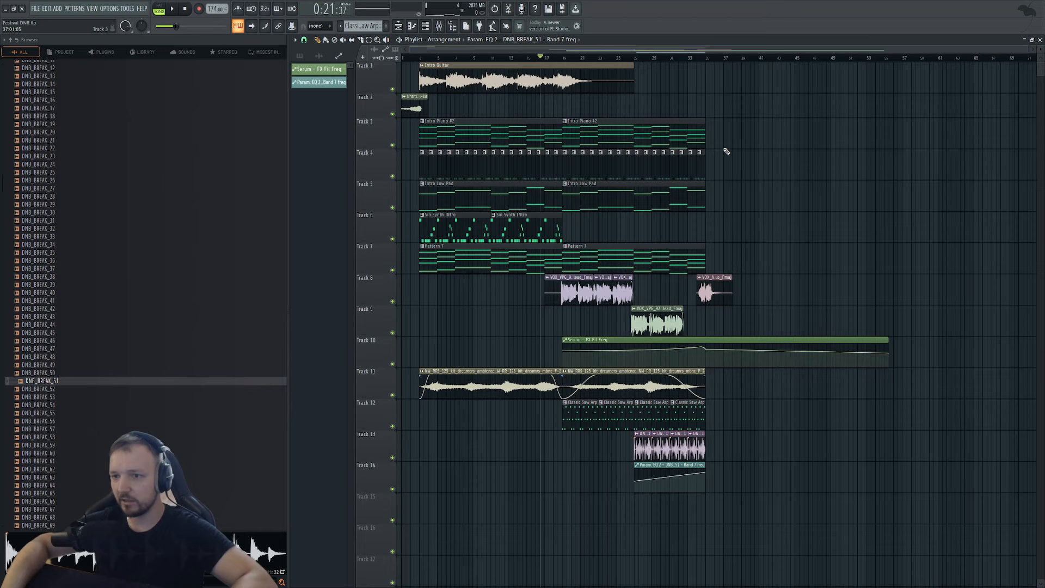